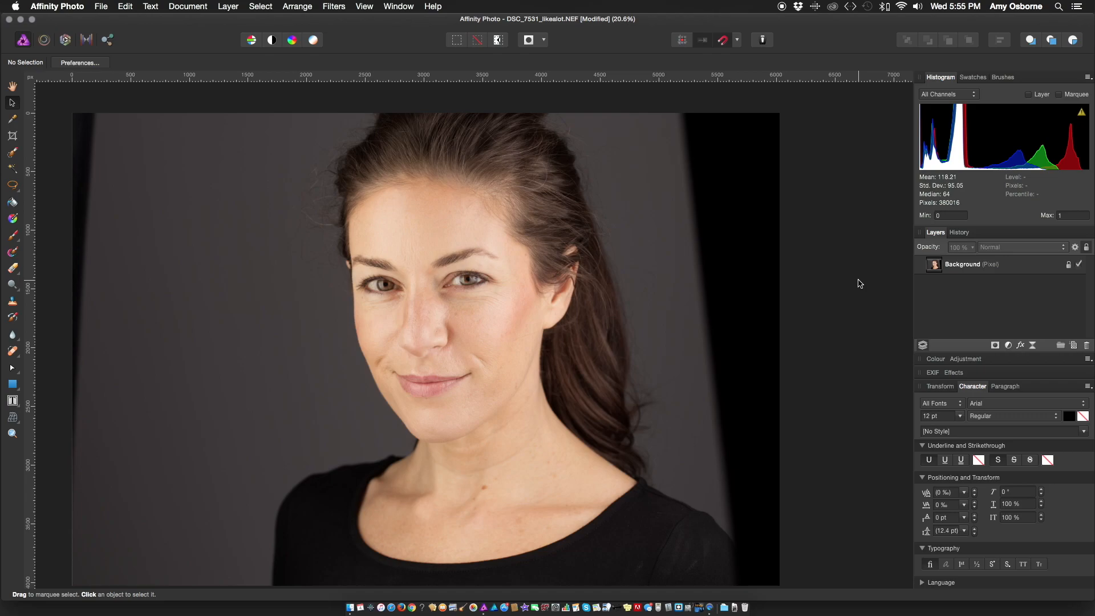
Duplicate the Background pixel layer to hold the retouching.
{"action": "left_click", "coordinate": [936, 270]}
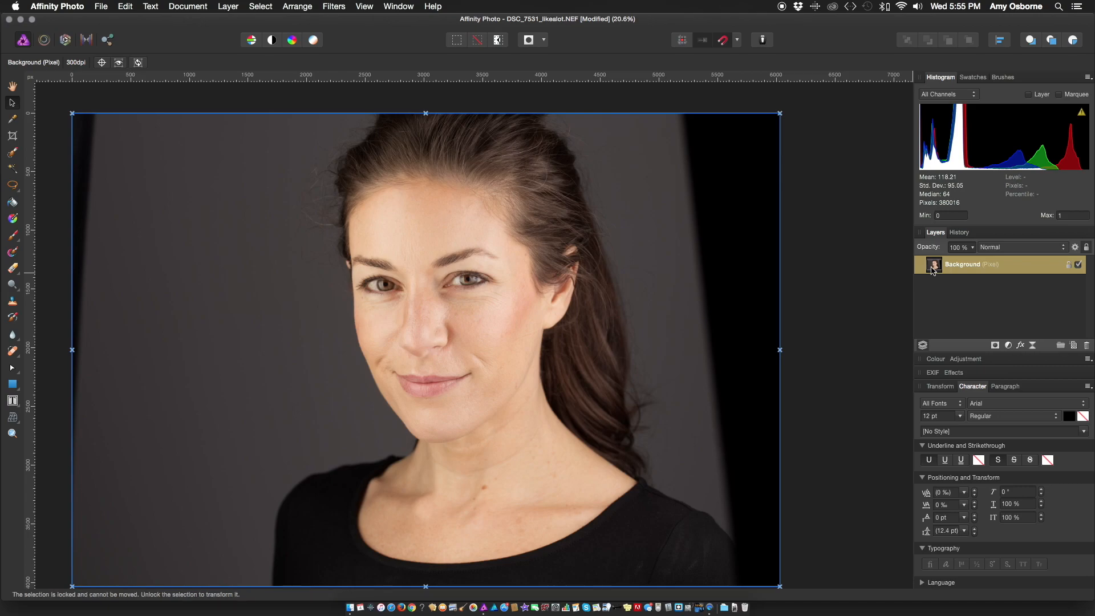
{"action": "key", "text": "super+j"}
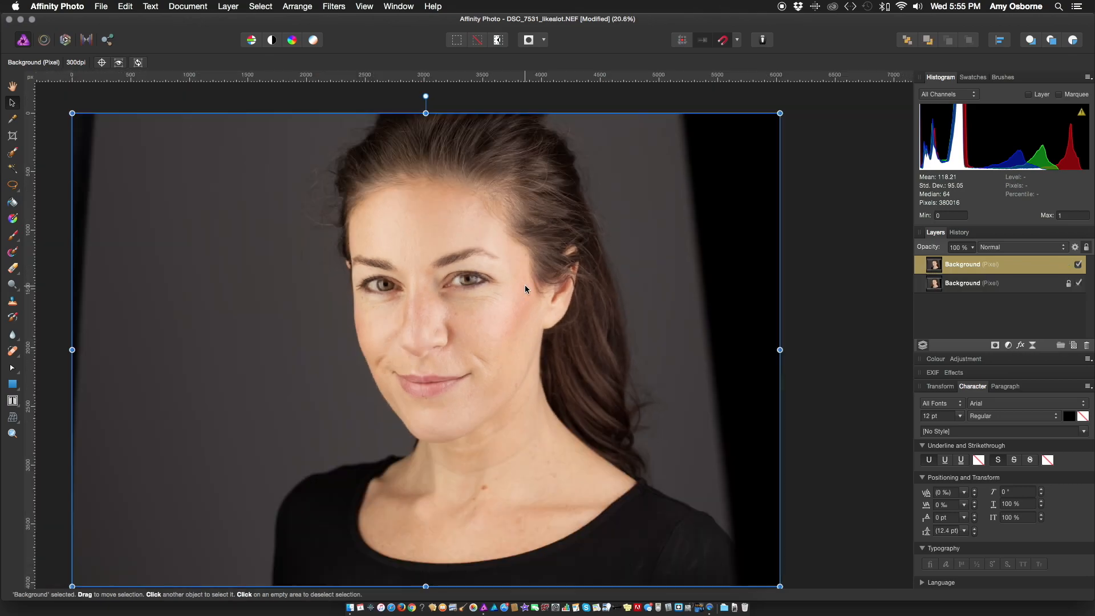
Remove small blemishes from the forehead and cheeks with the Blemish Removal Tool at a width of 32 px.
{"action": "key", "text": "super+plus"}
{"action": "key", "text": "super+plus"}
{"action": "left_click", "coordinate": [12, 351]}
{"action": "left_click", "coordinate": [66, 379]}
{"action": "key", "text": "super+plus"}
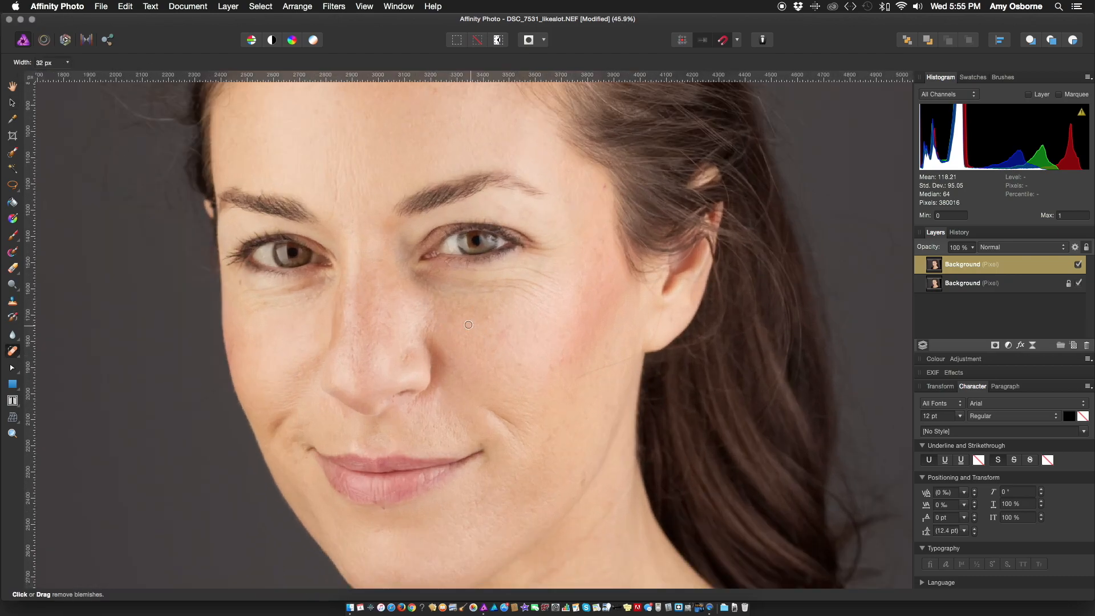
{"action": "scroll", "coordinate": [592, 237], "scroll_direction": "up", "scroll_amount": 5}
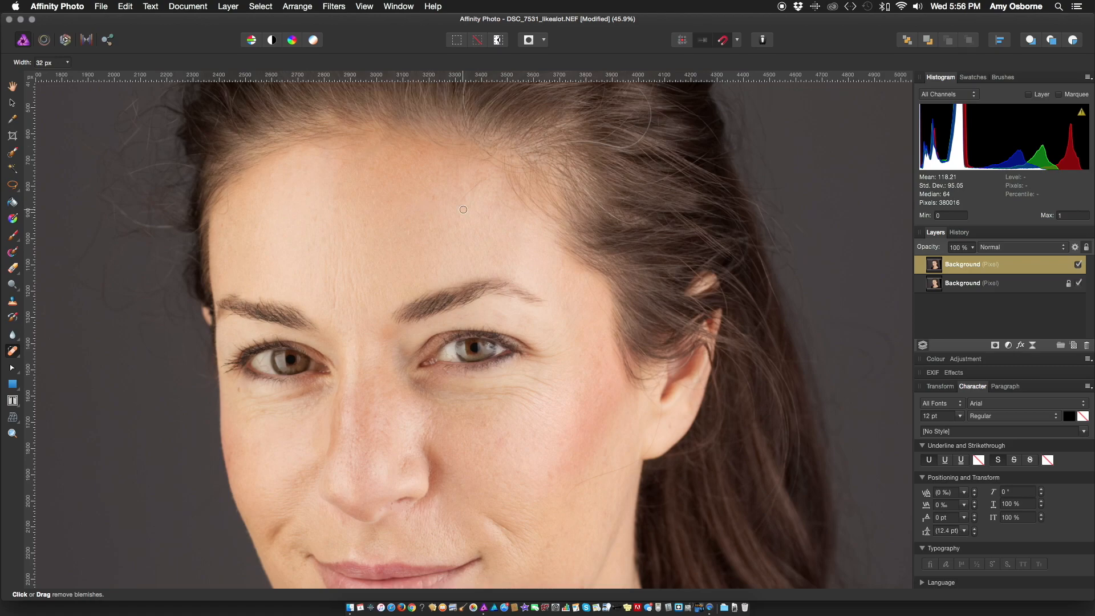
{"action": "scroll", "coordinate": [475, 183], "scroll_direction": "down", "scroll_amount": 2}
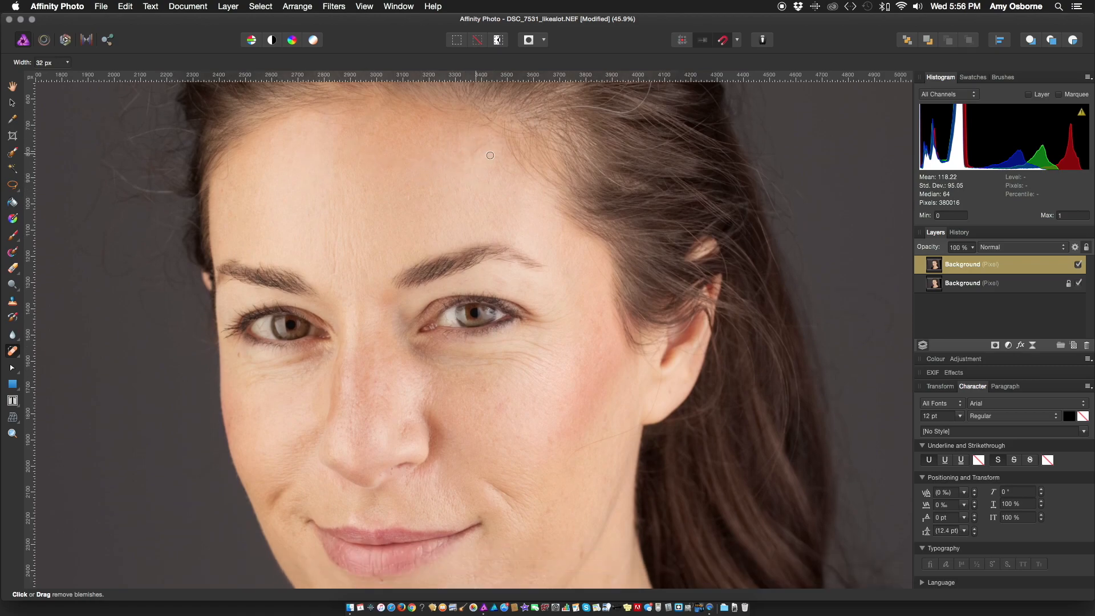
{"action": "scroll", "coordinate": [525, 280], "scroll_direction": "down", "scroll_amount": 5}
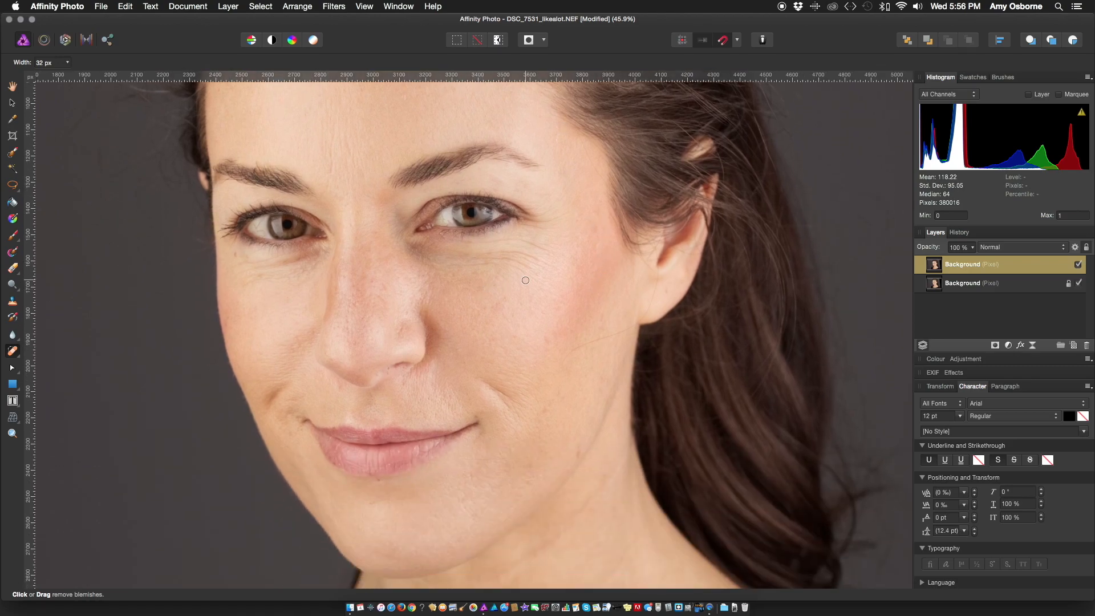
Clean small spots around the mouth and cheek with the Blemish Removal Tool at a width of 24 px.
{"action": "scroll", "coordinate": [526, 280], "scroll_direction": "down", "scroll_amount": 4}
{"action": "scroll", "coordinate": [291, 173], "scroll_direction": "down", "scroll_amount": 3}
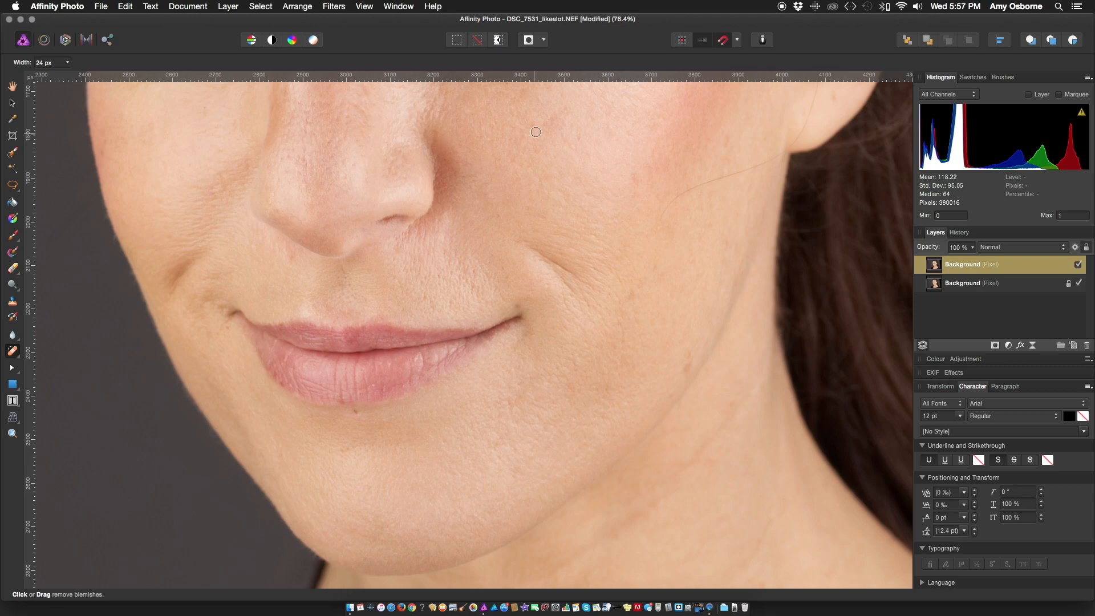
{"action": "scroll", "coordinate": [588, 137], "scroll_direction": "down", "scroll_amount": 3}
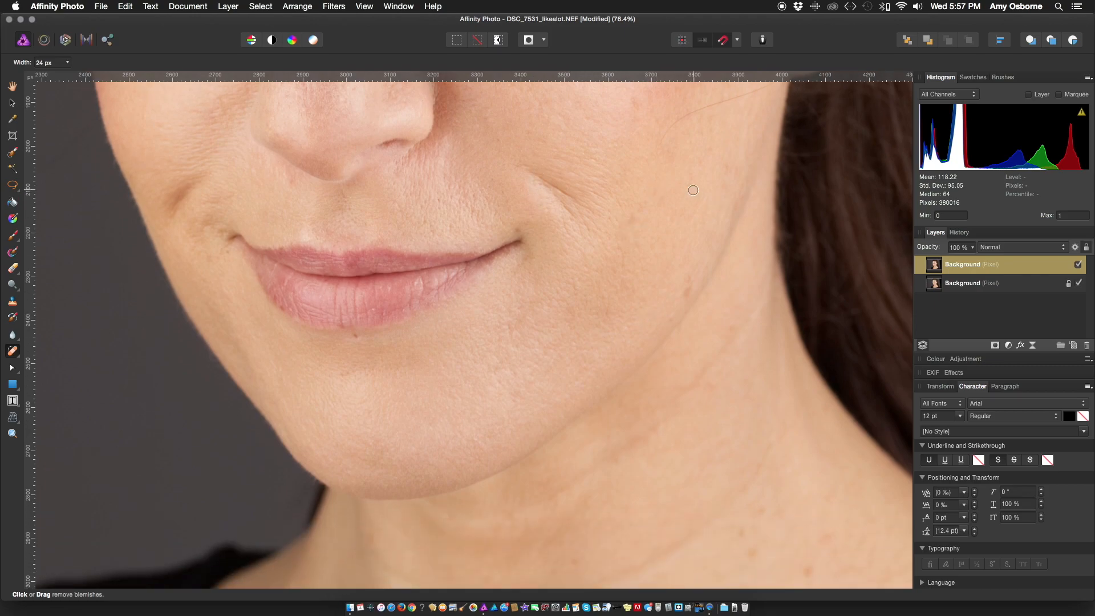
{"action": "scroll", "coordinate": [659, 225], "scroll_direction": "up", "scroll_amount": 3}
{"action": "scroll", "coordinate": [659, 224], "scroll_direction": "up", "scroll_amount": 1}
Set the blemish removal width to 31 px and clean the nose and both cheeks.
{"action": "left_click", "coordinate": [67, 63]}
{"action": "left_click_drag", "start_coordinate": [65, 77], "coordinate": [68, 77]}
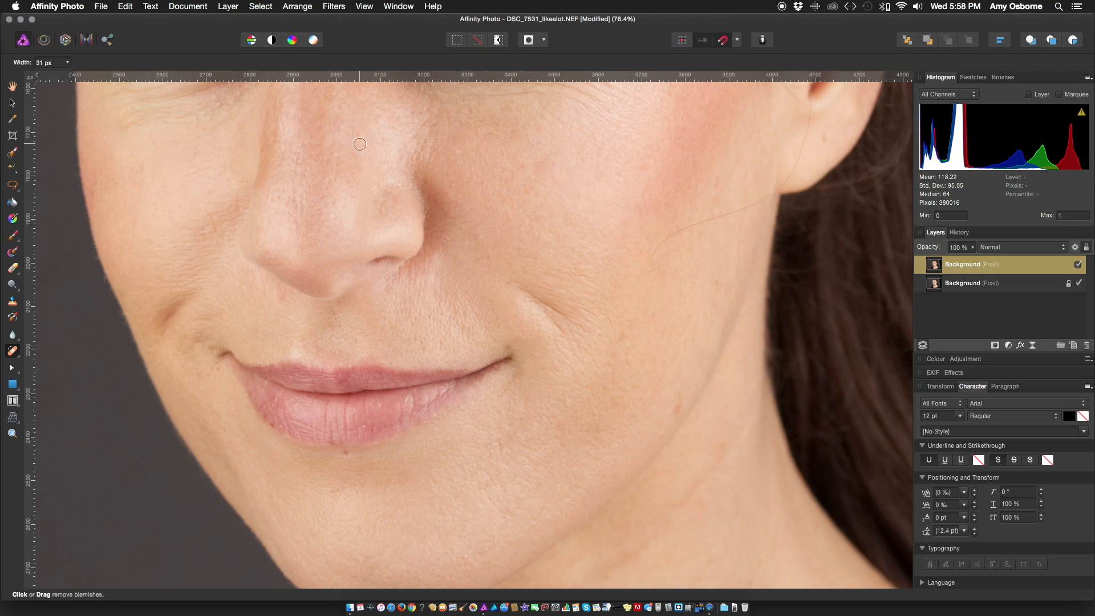
{"action": "scroll", "coordinate": [137, 234], "scroll_direction": "up", "scroll_amount": 2}
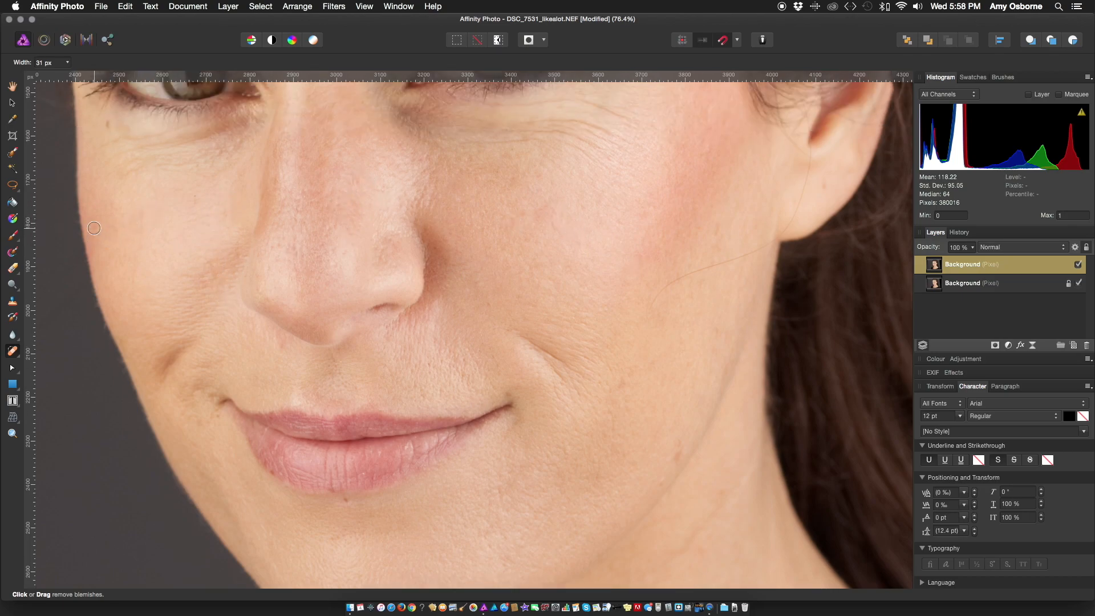
{"action": "scroll", "coordinate": [240, 217], "scroll_direction": "up", "scroll_amount": 2}
{"action": "scroll", "coordinate": [330, 220], "scroll_direction": "down", "scroll_amount": 3}
{"action": "scroll", "coordinate": [330, 220], "scroll_direction": "down", "scroll_amount": 9}
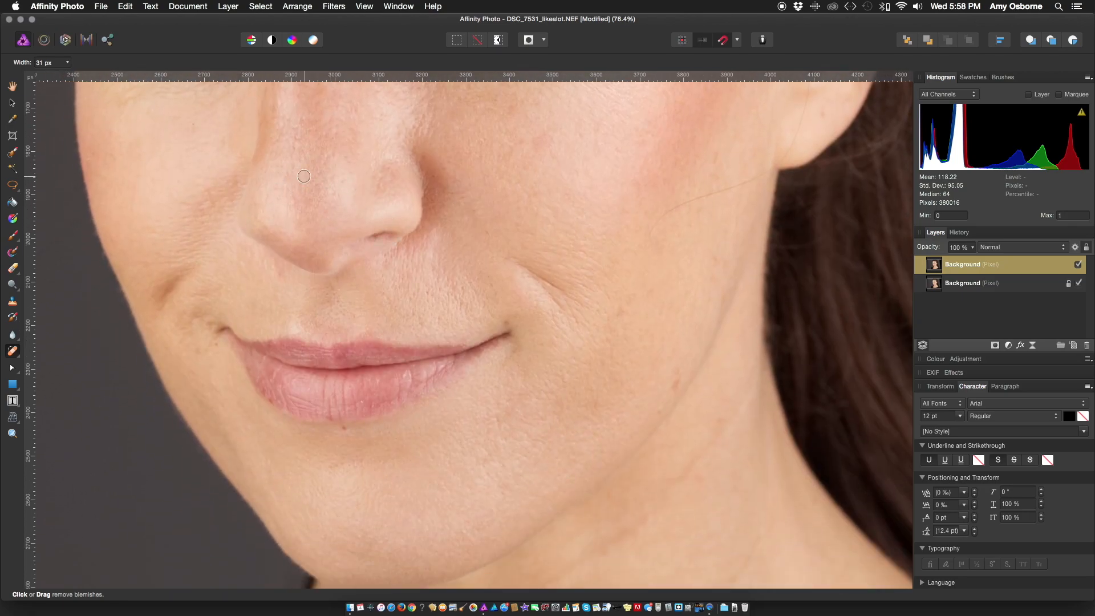
Remove spots along the chin, jawline and side of the neck with the 31 px blemish removal brush.
{"action": "scroll", "coordinate": [451, 188], "scroll_direction": "right", "scroll_amount": 3}
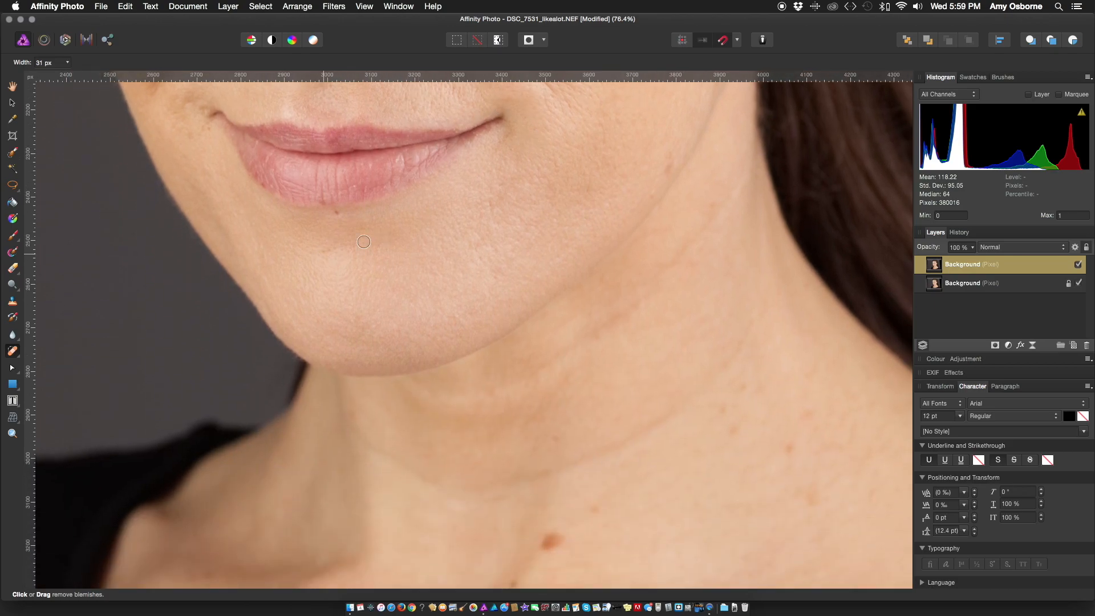
{"action": "scroll", "coordinate": [491, 209], "scroll_direction": "up", "scroll_amount": 7}
{"action": "scroll", "coordinate": [491, 228], "scroll_direction": "right", "scroll_amount": 6}
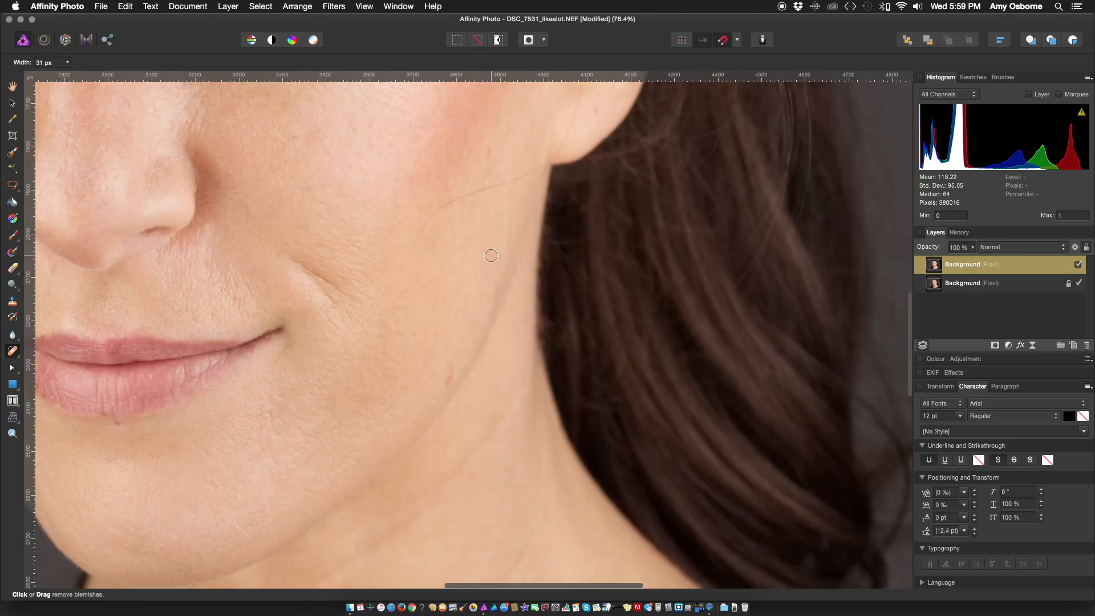
{"action": "scroll", "coordinate": [594, 107], "scroll_direction": "down", "scroll_amount": 4}
{"action": "scroll", "coordinate": [492, 244], "scroll_direction": "up", "scroll_amount": 6}
{"action": "scroll", "coordinate": [492, 244], "scroll_direction": "up", "scroll_amount": 4}
{"action": "scroll", "coordinate": [513, 229], "scroll_direction": "left", "scroll_amount": 6}
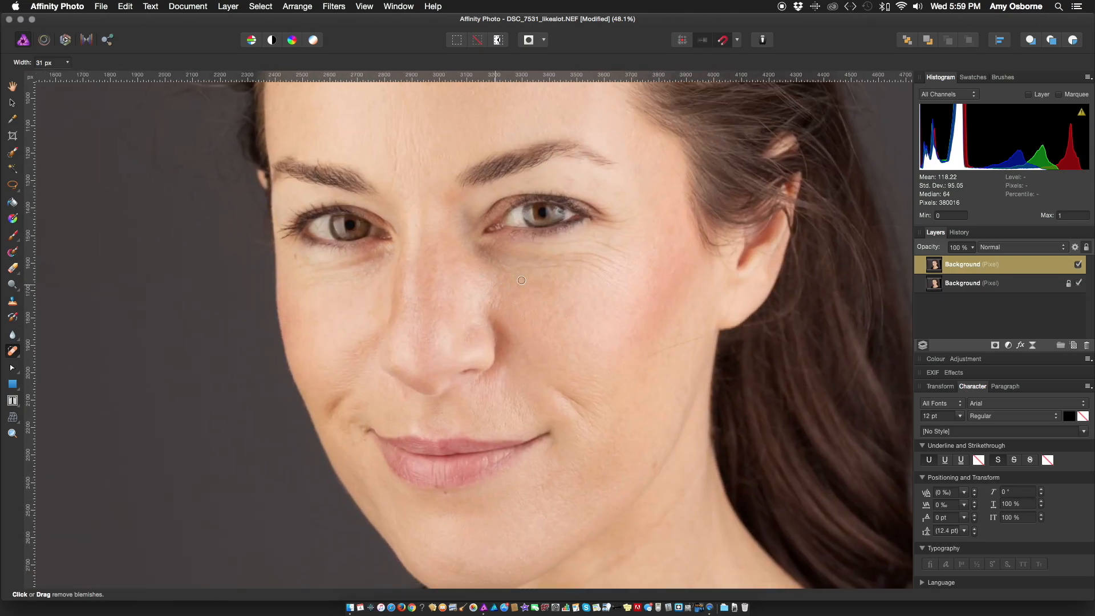
Reduce the blemish removal width to 13 px and clean fine marks on the nose and around the eyes.
{"action": "scroll", "coordinate": [522, 281], "scroll_direction": "down", "scroll_amount": 4}
{"action": "scroll", "coordinate": [531, 297], "scroll_direction": "up", "scroll_amount": 4}
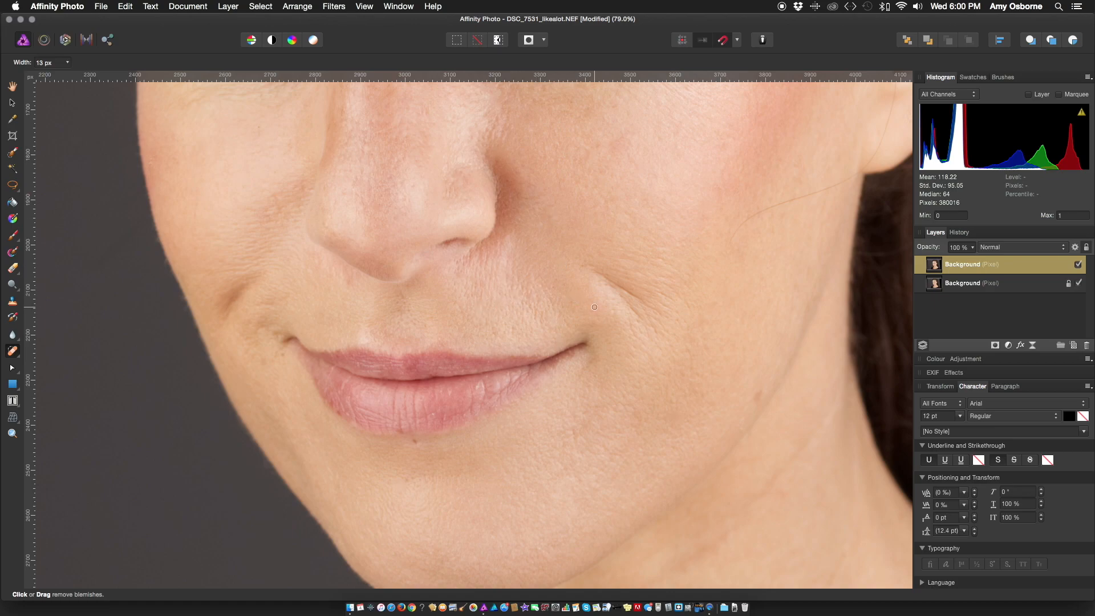
{"action": "scroll", "coordinate": [594, 307], "scroll_direction": "up", "scroll_amount": 5}
{"action": "scroll", "coordinate": [247, 198], "scroll_direction": "up", "scroll_amount": 3}
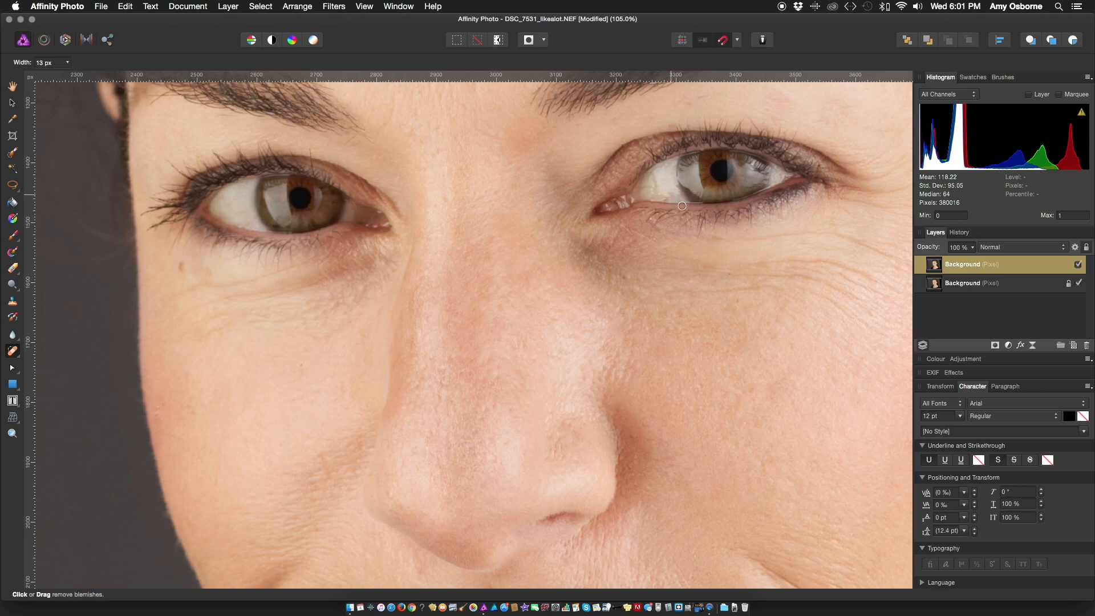
{"action": "scroll", "coordinate": [743, 181], "scroll_direction": "left", "scroll_amount": 2}
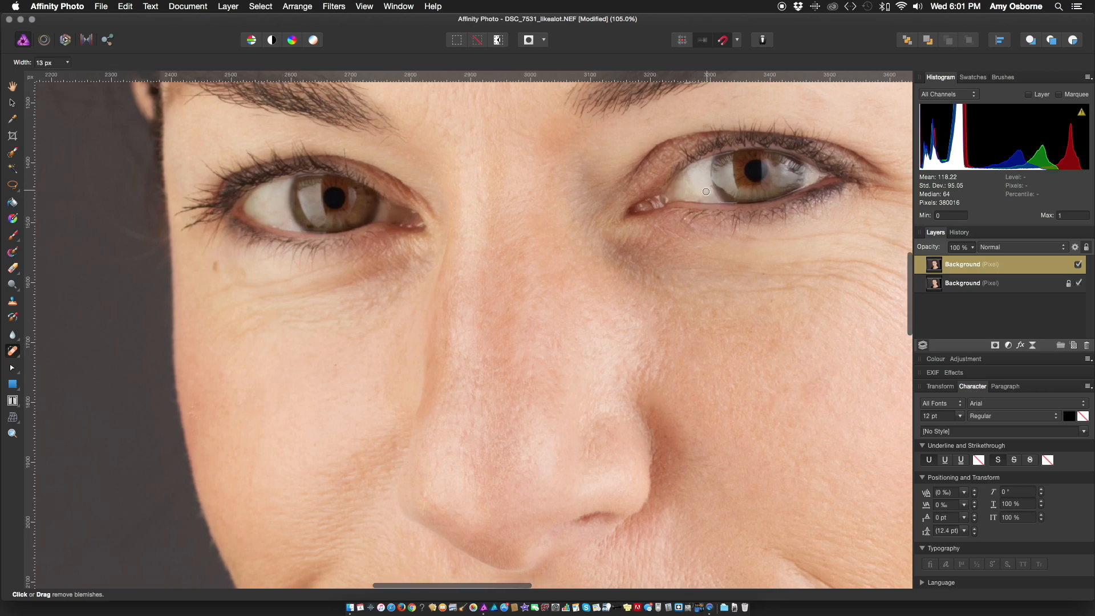
{"action": "scroll", "coordinate": [679, 120], "scroll_direction": "up", "scroll_amount": 3}
{"action": "scroll", "coordinate": [222, 292], "scroll_direction": "up", "scroll_amount": 4}
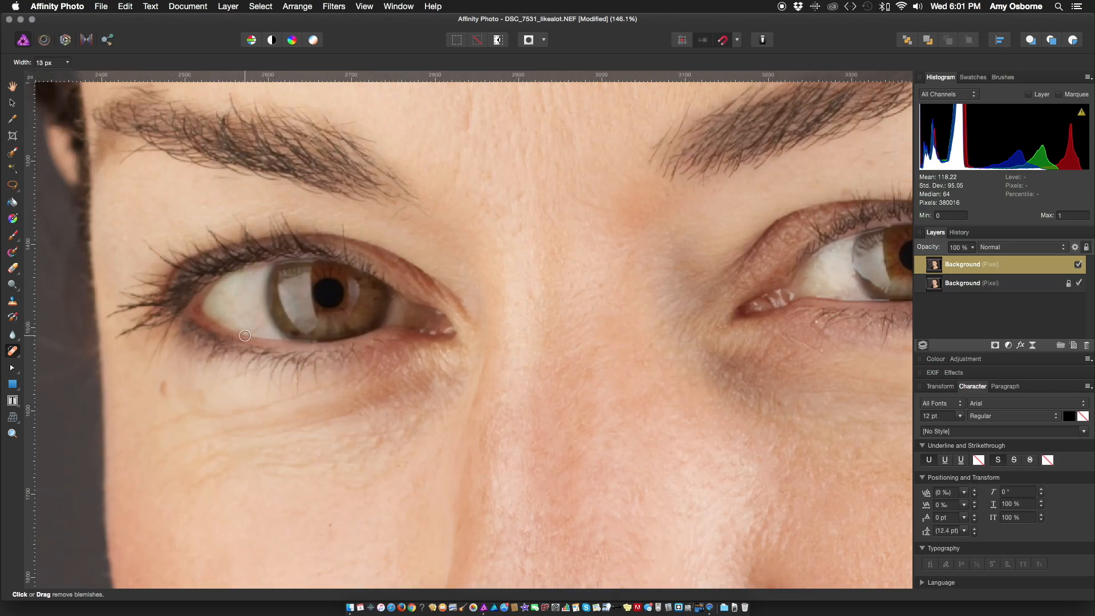
Remove fine marks between the eyebrows and on the cheek beside the nose with the 13 px brush.
{"action": "scroll", "coordinate": [526, 299], "scroll_direction": "down", "scroll_amount": 5}
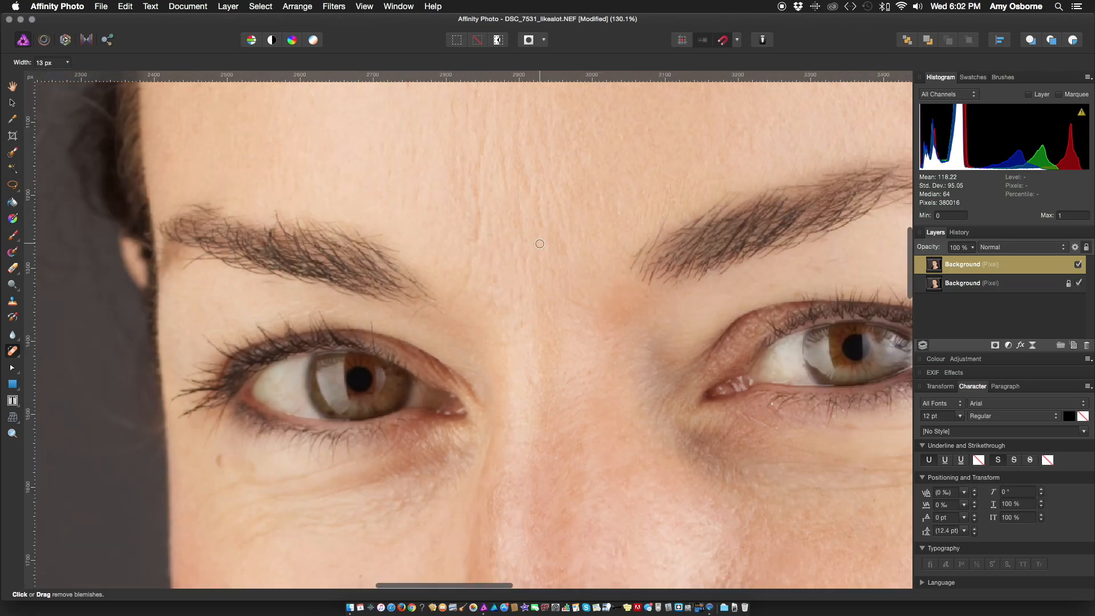
{"action": "scroll", "coordinate": [730, 367], "scroll_direction": "down", "scroll_amount": 1}
{"action": "scroll", "coordinate": [730, 367], "scroll_direction": "down", "scroll_amount": 3}
{"action": "scroll", "coordinate": [743, 262], "scroll_direction": "left", "scroll_amount": 1}
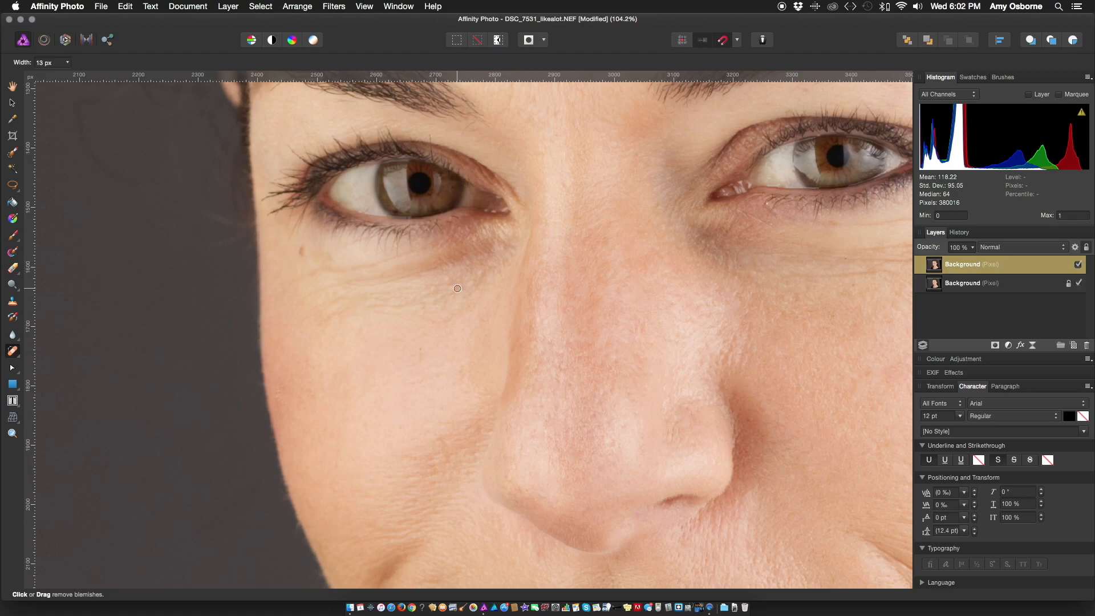
{"action": "scroll", "coordinate": [484, 276], "scroll_direction": "down", "scroll_amount": 5}
{"action": "scroll", "coordinate": [468, 227], "scroll_direction": "left", "scroll_amount": 1}
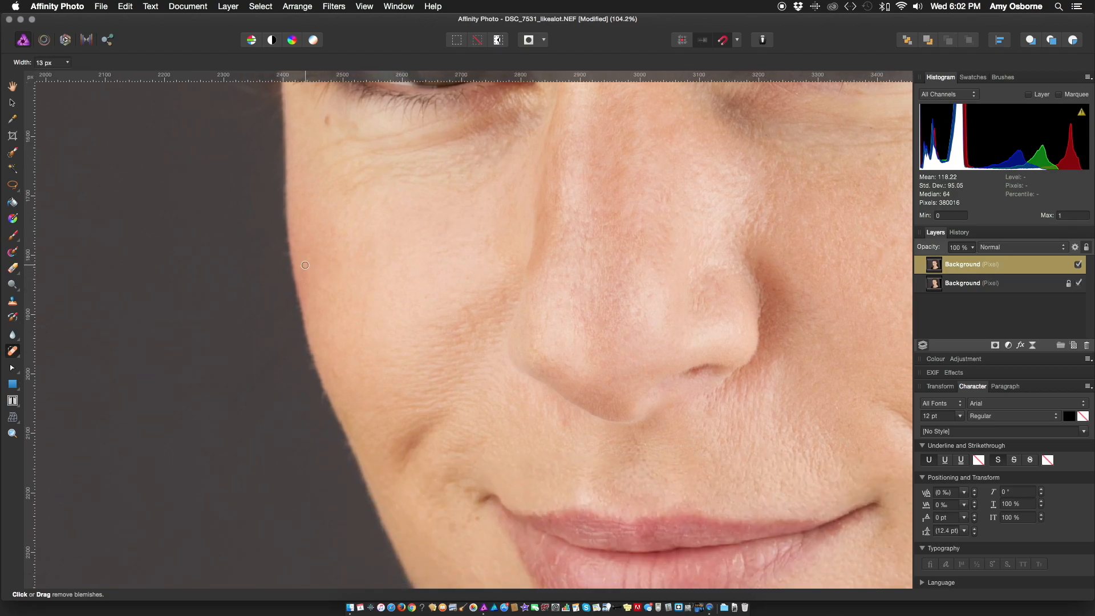
Clean small marks around the lips and chin with the 13 px blemish removal brush.
{"action": "scroll", "coordinate": [213, 183], "scroll_direction": "down", "scroll_amount": 5}
{"action": "scroll", "coordinate": [501, 411], "scroll_direction": "down", "scroll_amount": 15}
{"action": "scroll", "coordinate": [632, 365], "scroll_direction": "up", "scroll_amount": 4}
{"action": "scroll", "coordinate": [510, 454], "scroll_direction": "up", "scroll_amount": 4}
{"action": "scroll", "coordinate": [511, 454], "scroll_direction": "right", "scroll_amount": 3}
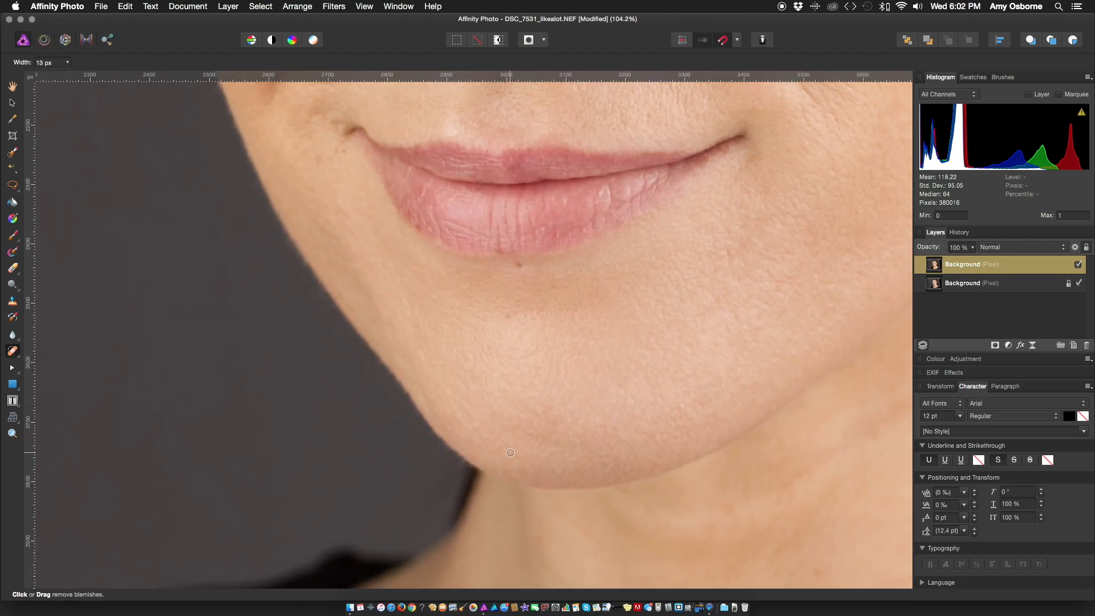
Remove the dark spot below the lower lip with the Blemish Removal Tool at a width of 27 px.
{"action": "scroll", "coordinate": [510, 454], "scroll_direction": "down", "scroll_amount": 5}
{"action": "scroll", "coordinate": [504, 345], "scroll_direction": "up", "scroll_amount": 5}
{"action": "left_click", "coordinate": [17, 355]}
{"action": "left_click", "coordinate": [77, 381]}
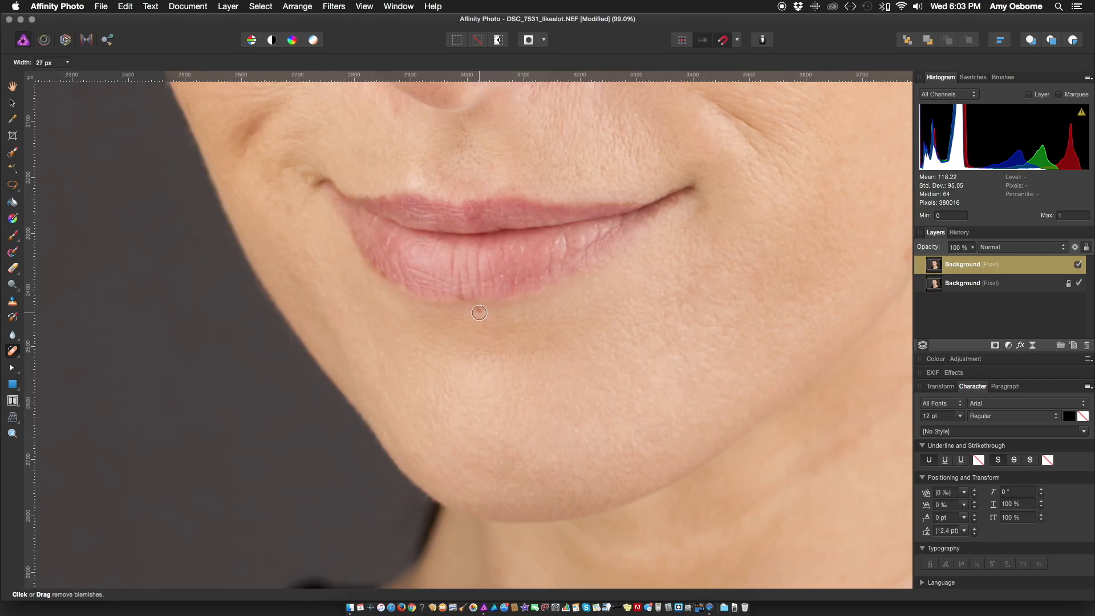
{"action": "left_click", "coordinate": [480, 314]}
{"action": "scroll", "coordinate": [480, 314], "scroll_direction": "up", "scroll_amount": 3}
{"action": "scroll", "coordinate": [397, 192], "scroll_direction": "down", "scroll_amount": 2}
Switch to the Patch Tool and patch small marks on the forehead.
{"action": "key", "text": "j"}
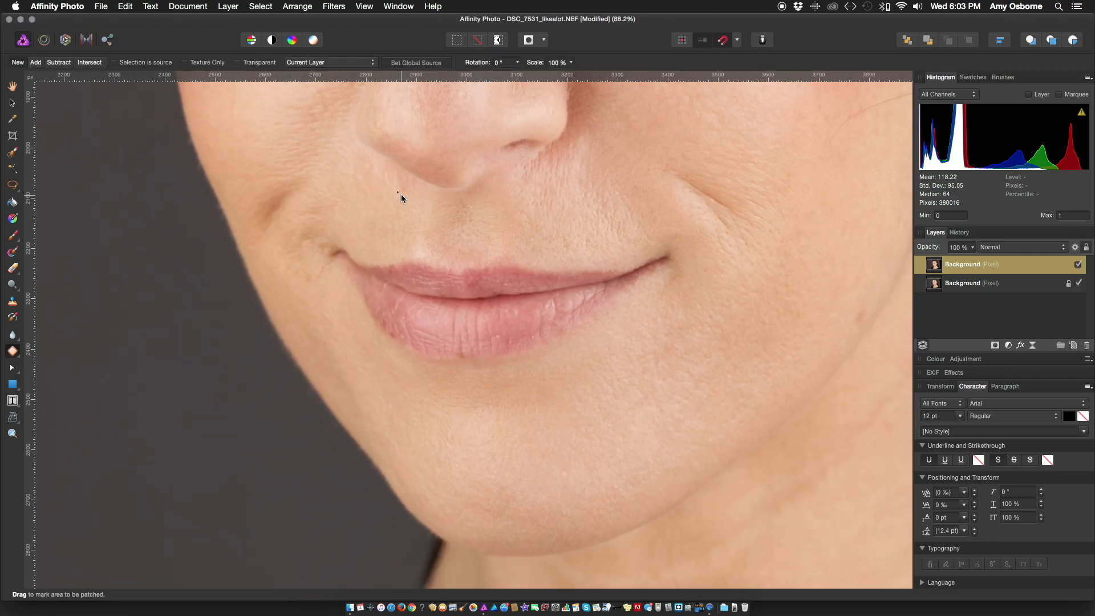
{"action": "scroll", "coordinate": [673, 267], "scroll_direction": "right", "scroll_amount": 3}
{"action": "scroll", "coordinate": [821, 280], "scroll_direction": "up", "scroll_amount": 8}
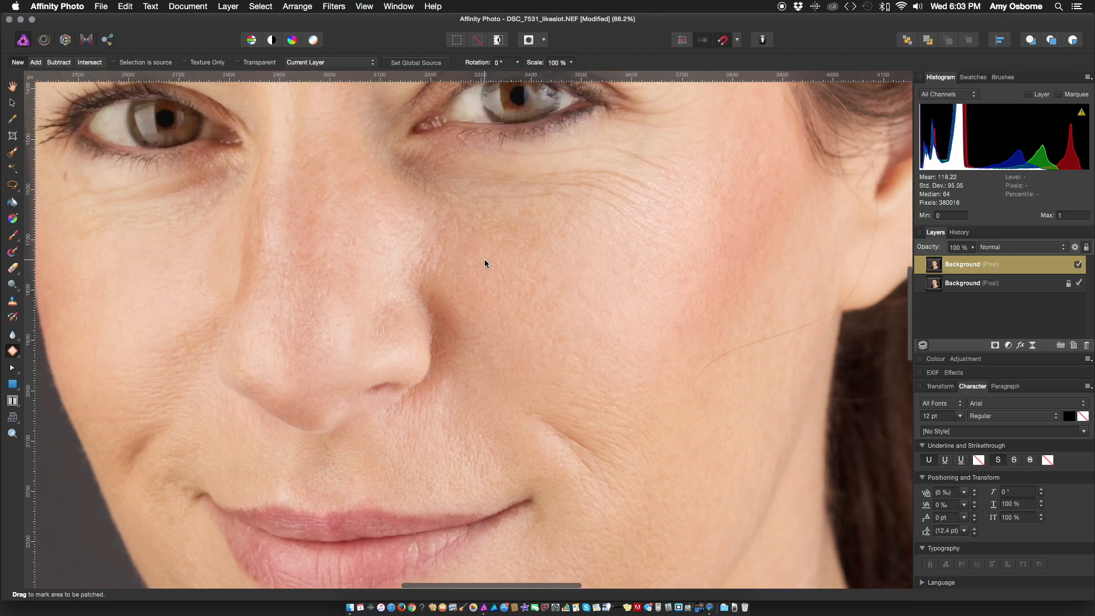
{"action": "scroll", "coordinate": [388, 279], "scroll_direction": "up", "scroll_amount": 10}
{"action": "scroll", "coordinate": [388, 280], "scroll_direction": "left", "scroll_amount": 4}
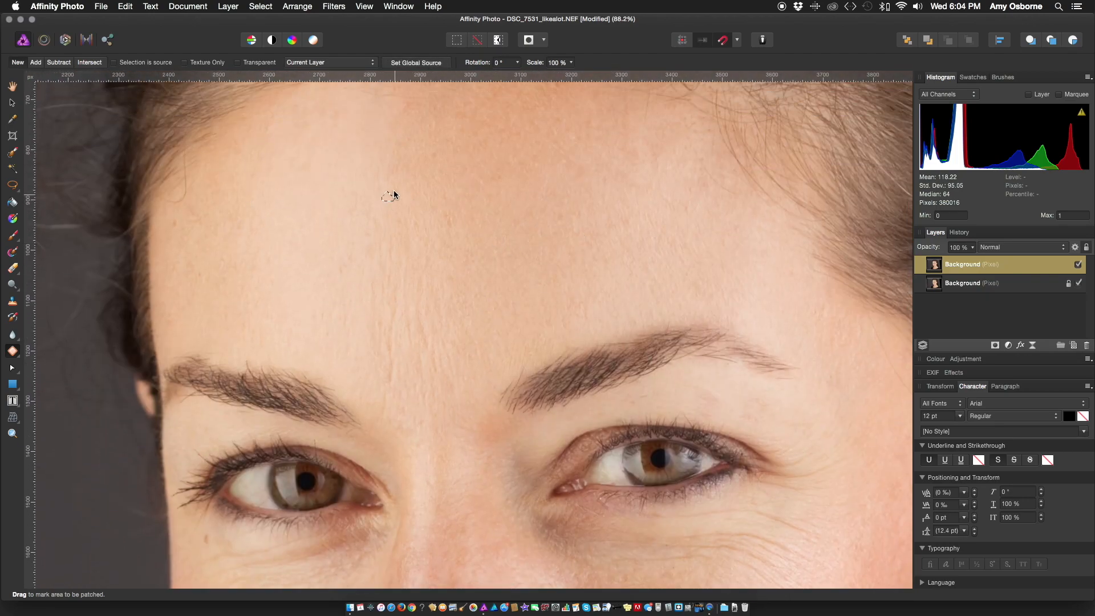
{"action": "scroll", "coordinate": [506, 252], "scroll_direction": "down", "scroll_amount": 2}
{"action": "scroll", "coordinate": [647, 260], "scroll_direction": "down", "scroll_amount": 6}
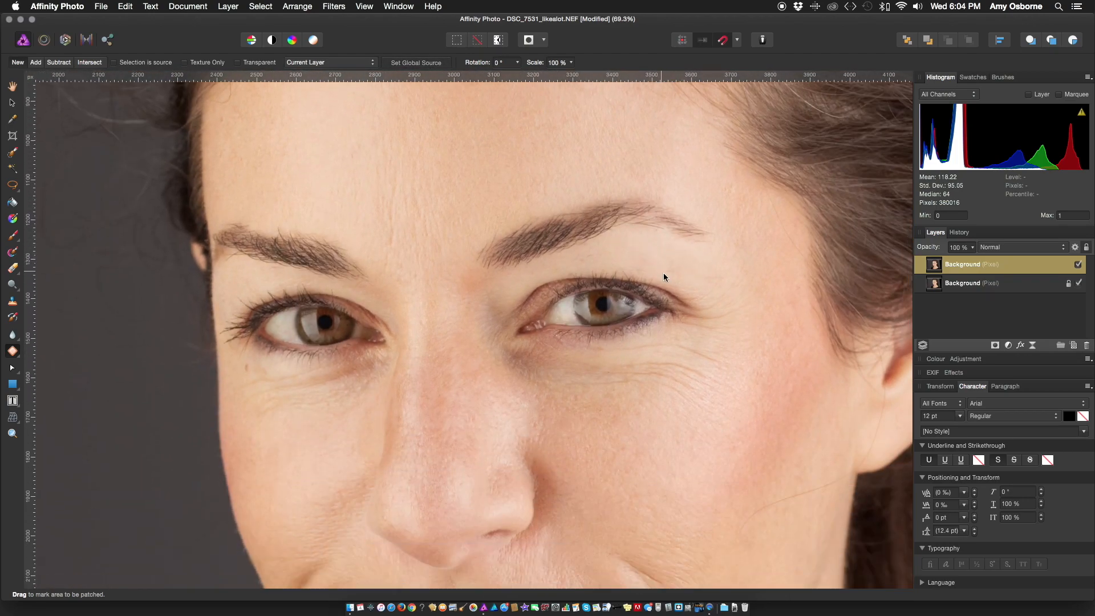
{"action": "scroll", "coordinate": [543, 241], "scroll_direction": "left", "scroll_amount": 3}
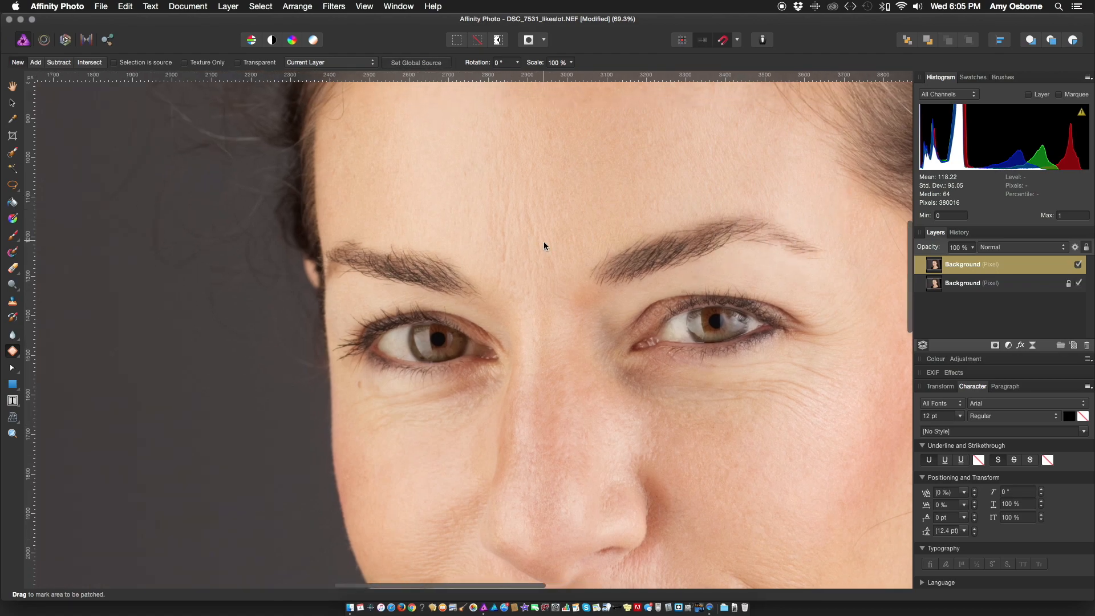
Clean small spots on the neck and upper chest with the Blemish Removal Tool at a width of 34 px.
{"action": "scroll", "coordinate": [556, 152], "scroll_direction": "down", "scroll_amount": 2}
{"action": "scroll", "coordinate": [598, 218], "scroll_direction": "down", "scroll_amount": 5}
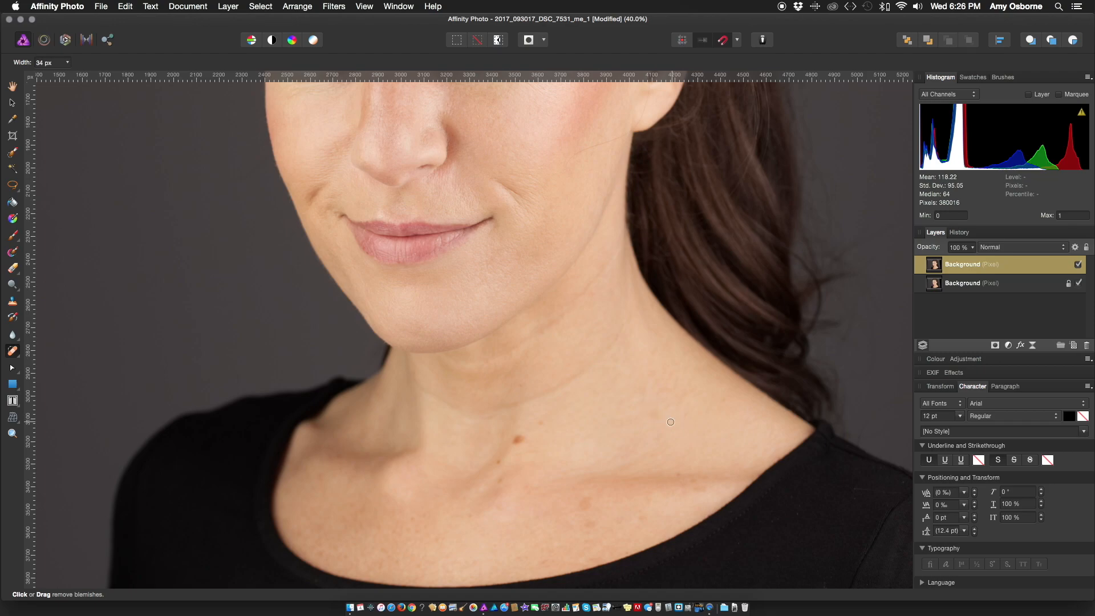
{"action": "scroll", "coordinate": [678, 421], "scroll_direction": "down", "scroll_amount": 1}
Patch out the stray hair crossing the cheek below the earlobe with the Patch Tool and clear the selection.
{"action": "key", "text": "j"}
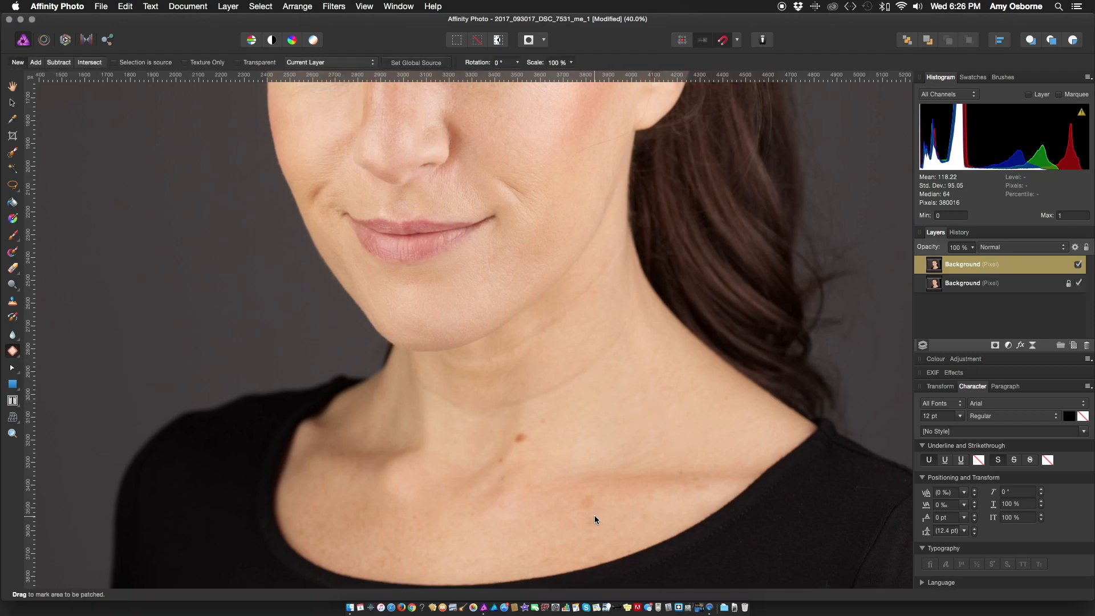
{"action": "scroll", "coordinate": [513, 456], "scroll_direction": "up", "scroll_amount": 3}
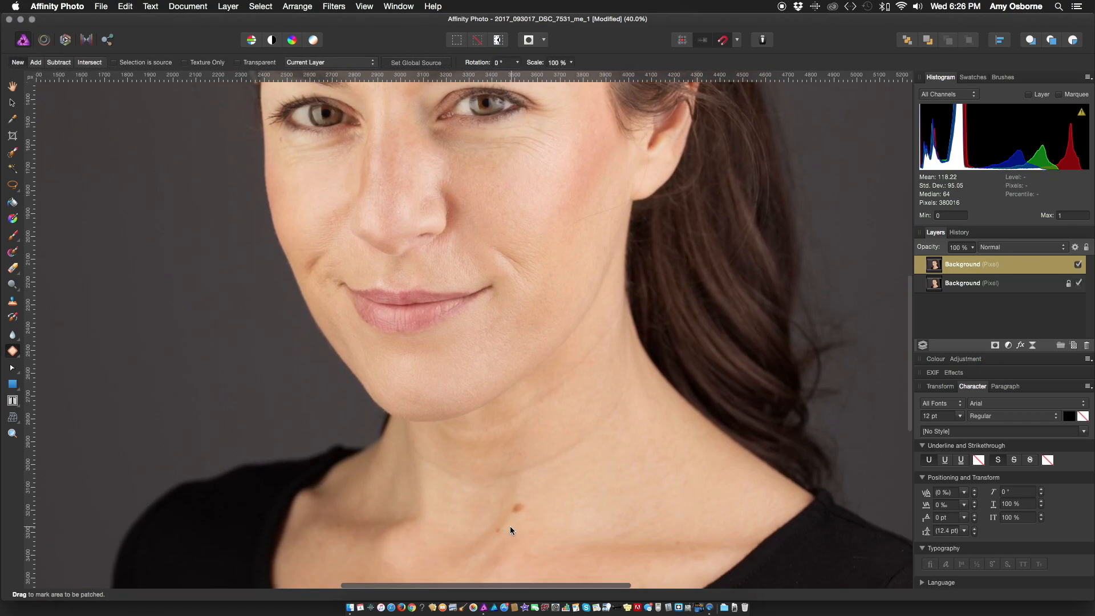
{"action": "scroll", "coordinate": [580, 508], "scroll_direction": "down", "scroll_amount": 3}
{"action": "scroll", "coordinate": [555, 347], "scroll_direction": "up", "scroll_amount": 5}
{"action": "scroll", "coordinate": [573, 361], "scroll_direction": "down", "scroll_amount": 5}
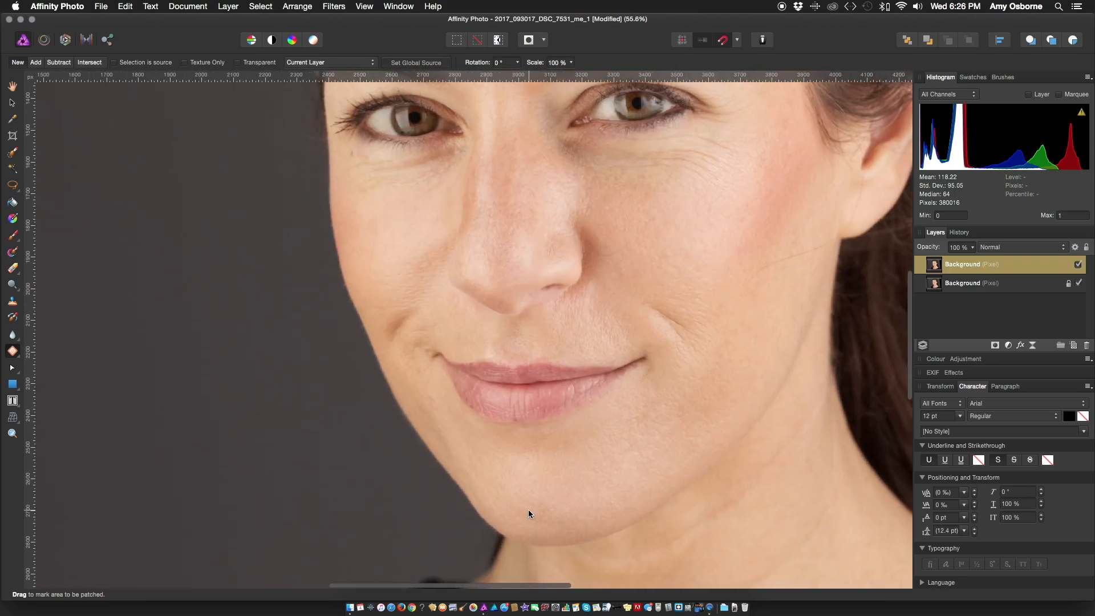
{"action": "scroll", "coordinate": [558, 492], "scroll_direction": "up", "scroll_amount": 4}
{"action": "scroll", "coordinate": [734, 429], "scroll_direction": "up", "scroll_amount": 5}
{"action": "left_click_drag", "start_coordinate": [682, 450], "coordinate": [736, 408]}
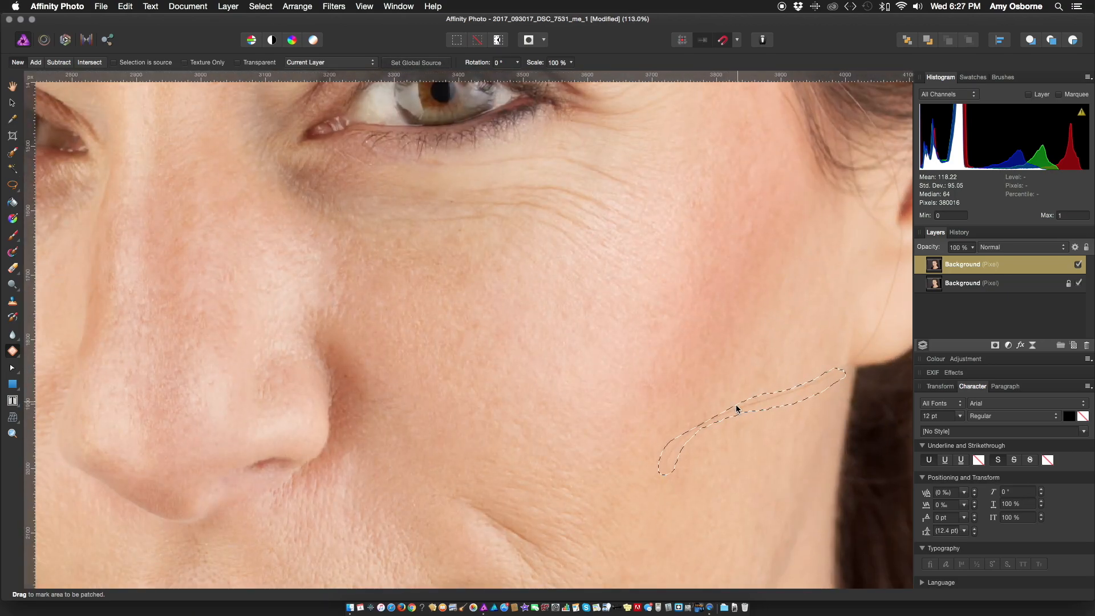
{"action": "left_click", "coordinate": [736, 405]}
{"action": "key", "text": "super+d"}
Patch out a small mark on the earlobe and a stray hair on the temple beside the hairline with the Patch Tool.
{"action": "scroll", "coordinate": [770, 364], "scroll_direction": "right", "scroll_amount": 5}
{"action": "scroll", "coordinate": [770, 364], "scroll_direction": "up", "scroll_amount": 1}
{"action": "left_click_drag", "start_coordinate": [646, 383], "coordinate": [678, 296]}
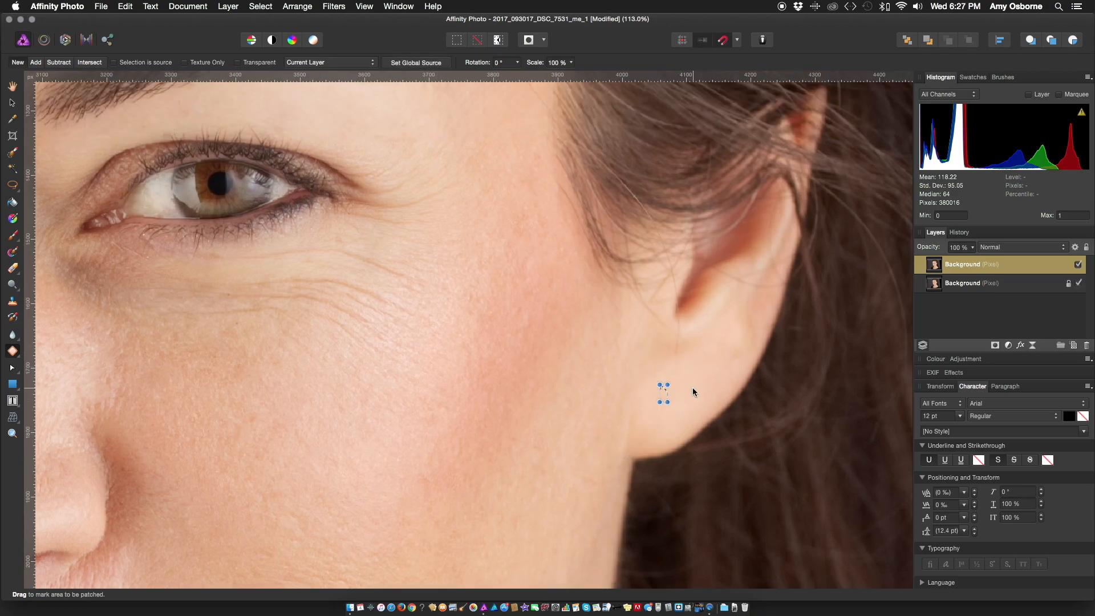
{"action": "scroll", "coordinate": [519, 286], "scroll_direction": "left", "scroll_amount": 2}
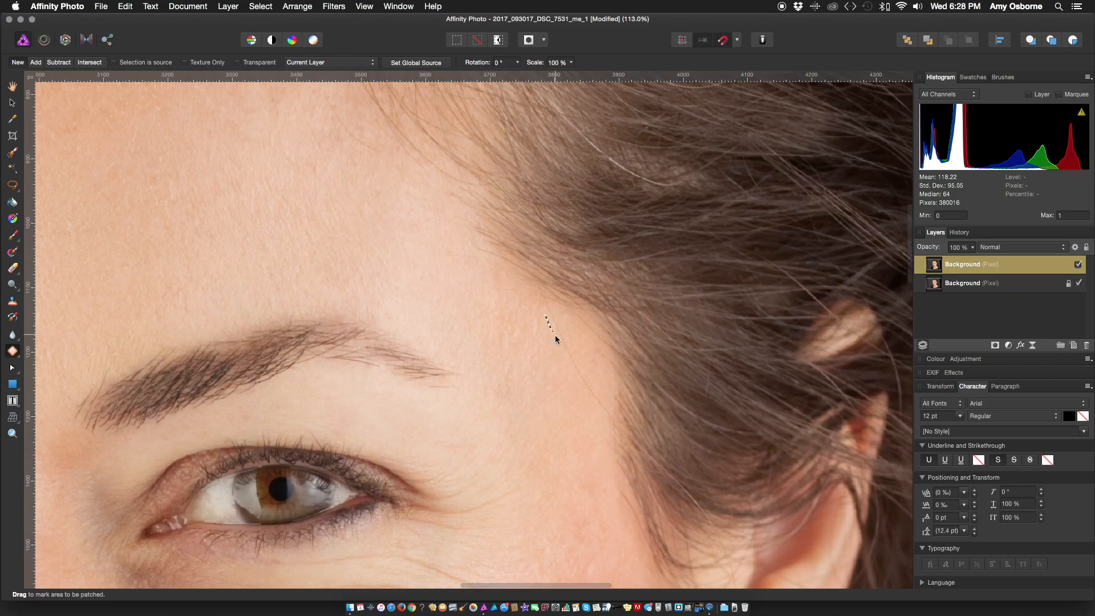
{"action": "left_click_drag", "start_coordinate": [556, 334], "coordinate": [538, 304]}
{"action": "scroll", "coordinate": [513, 314], "scroll_direction": "left", "scroll_amount": 8}
{"action": "scroll", "coordinate": [513, 313], "scroll_direction": "up", "scroll_amount": 3}
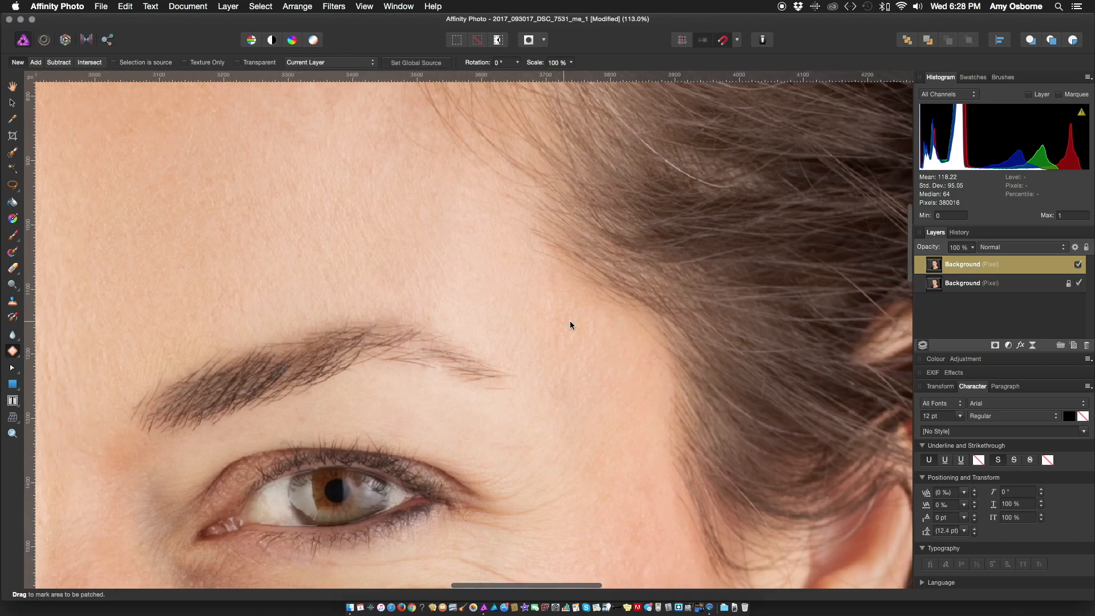
Patch out a small mark on the upper forehead below the hairline.
{"action": "scroll", "coordinate": [647, 274], "scroll_direction": "down", "scroll_amount": 5}
{"action": "scroll", "coordinate": [647, 274], "scroll_direction": "left", "scroll_amount": 7}
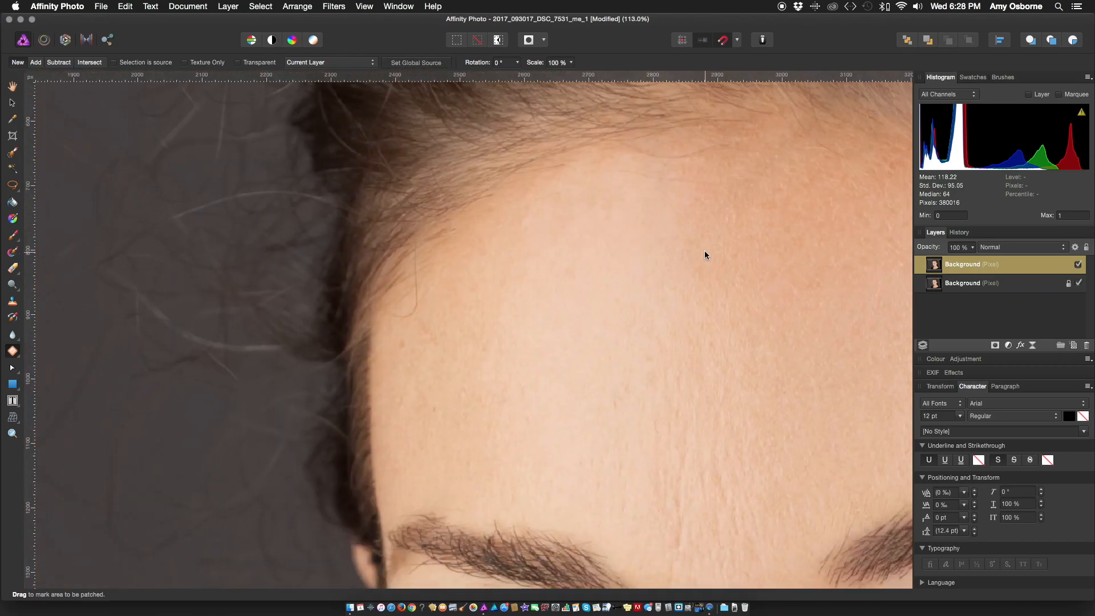
{"action": "left_click_drag", "start_coordinate": [710, 226], "coordinate": [707, 244]}
{"action": "scroll", "coordinate": [739, 235], "scroll_direction": "down", "scroll_amount": 4}
{"action": "scroll", "coordinate": [739, 235], "scroll_direction": "right", "scroll_amount": 2}
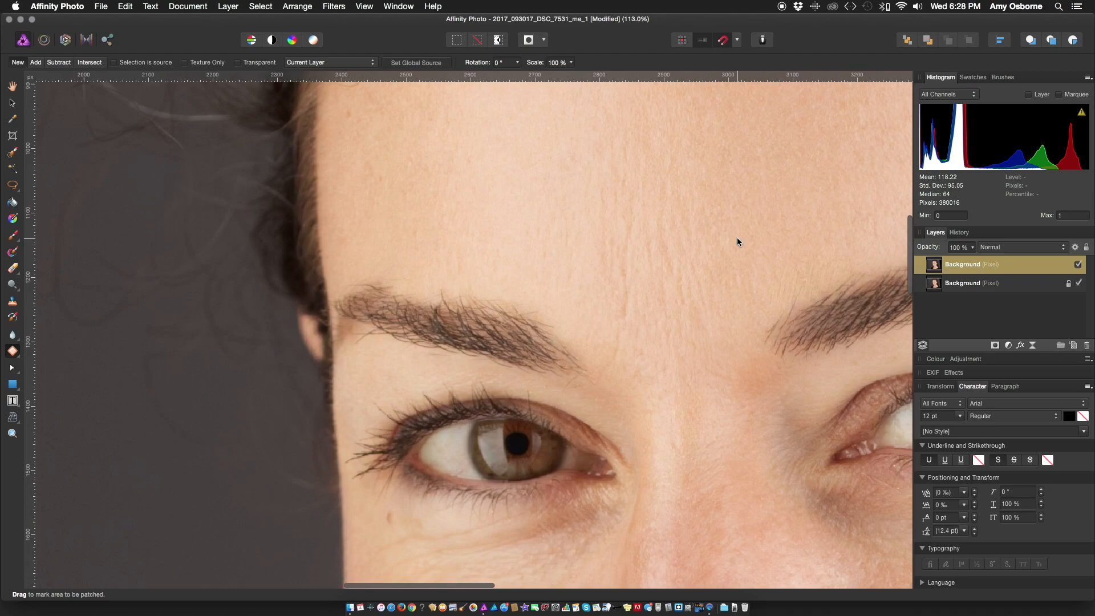
Check the skin around both eyes and patch a small mark between the upper eyelid and eyebrow on the ear side.
{"action": "scroll", "coordinate": [751, 240], "scroll_direction": "down", "scroll_amount": 8}
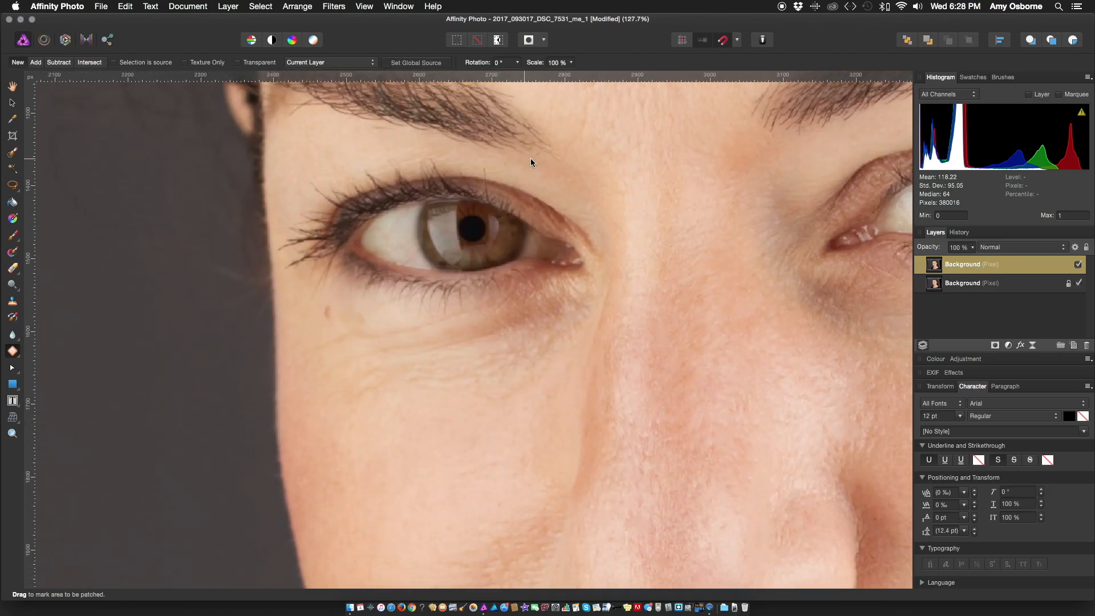
{"action": "scroll", "coordinate": [563, 170], "scroll_direction": "up", "scroll_amount": 5}
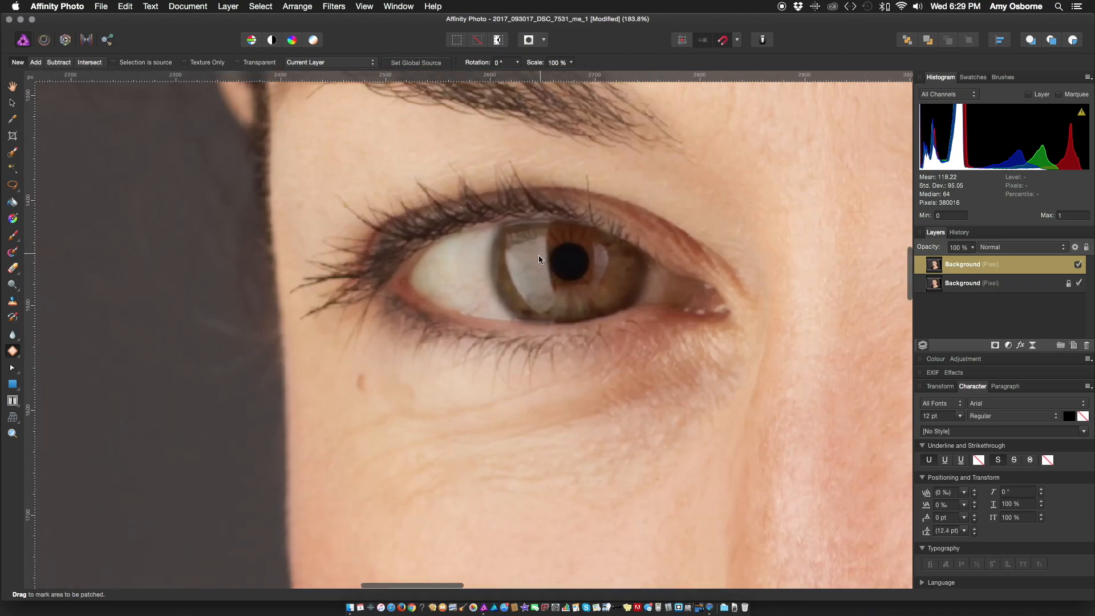
{"action": "scroll", "coordinate": [443, 285], "scroll_direction": "right", "scroll_amount": 15}
{"action": "scroll", "coordinate": [444, 285], "scroll_direction": "up", "scroll_amount": 2}
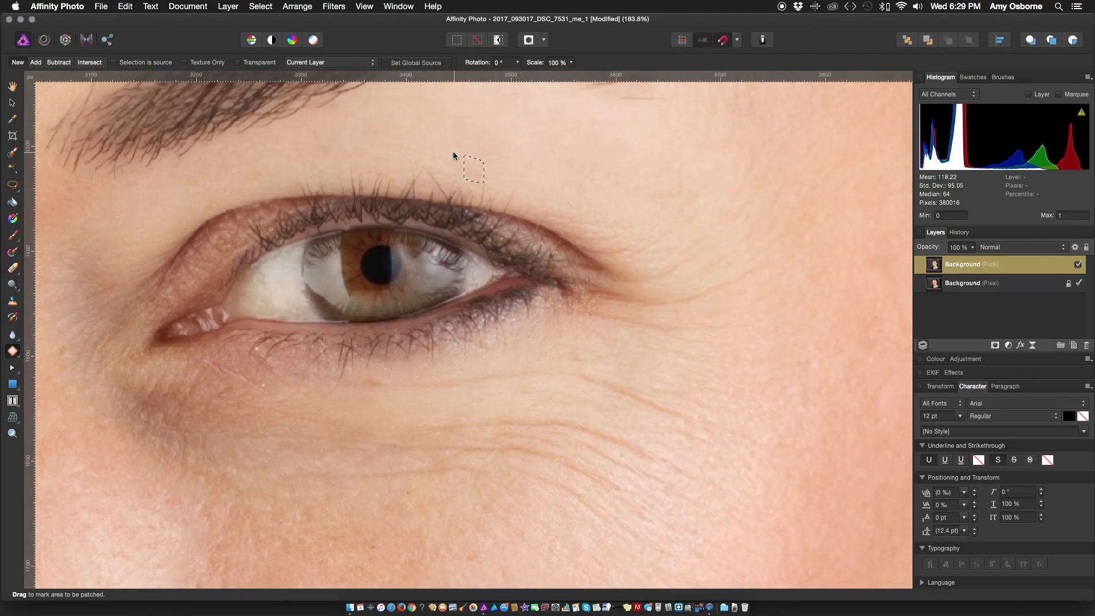
{"action": "scroll", "coordinate": [643, 244], "scroll_direction": "down", "scroll_amount": 8}
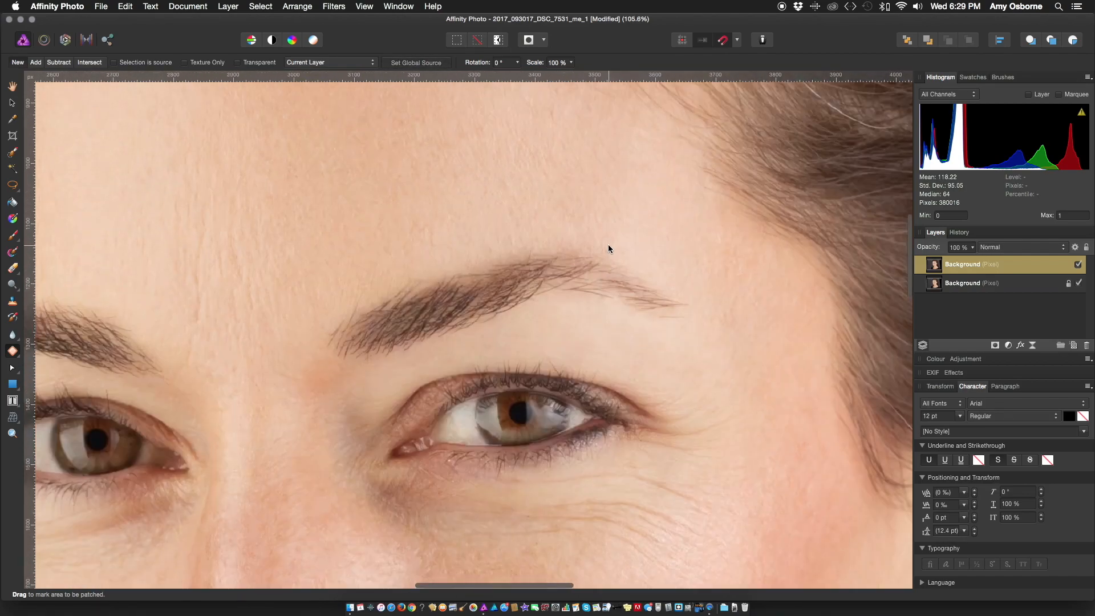
{"action": "scroll", "coordinate": [820, 312], "scroll_direction": "down", "scroll_amount": 3}
{"action": "scroll", "coordinate": [820, 312], "scroll_direction": "up", "scroll_amount": 5}
{"action": "scroll", "coordinate": [769, 310], "scroll_direction": "down", "scroll_amount": 4}
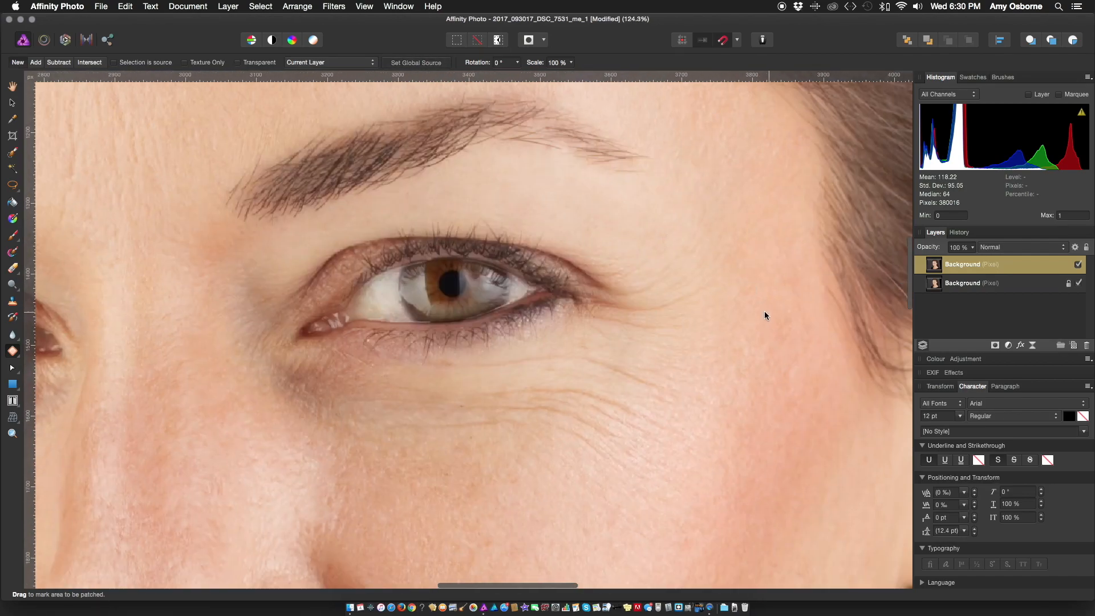
{"action": "scroll", "coordinate": [629, 200], "scroll_direction": "left", "scroll_amount": 2}
{"action": "scroll", "coordinate": [253, 200], "scroll_direction": "down", "scroll_amount": 8}
{"action": "scroll", "coordinate": [254, 200], "scroll_direction": "left", "scroll_amount": 1}
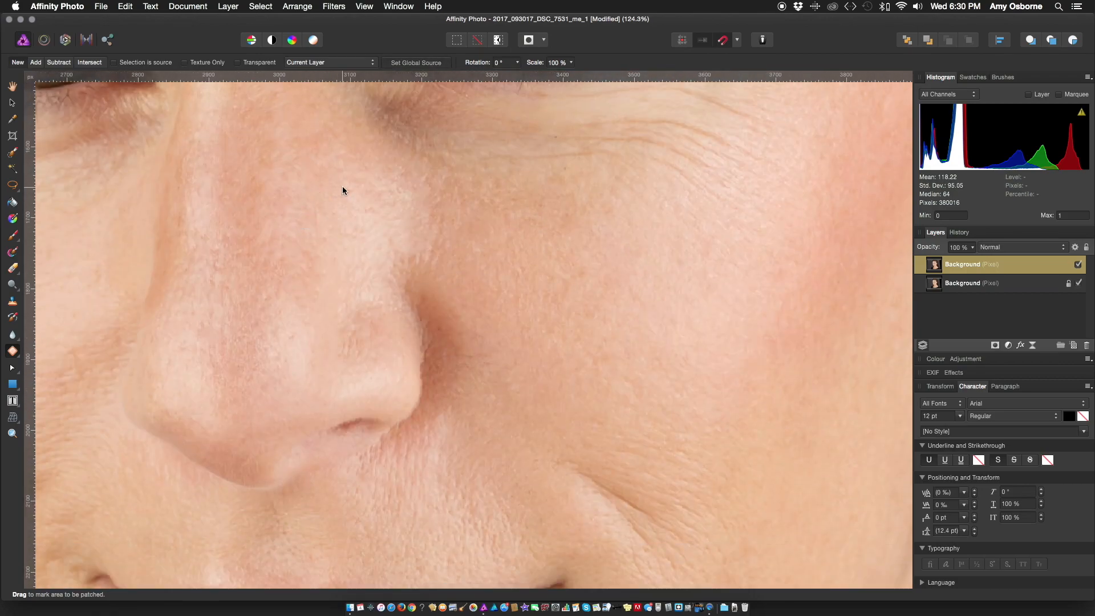
Patch small marks on the cheek and the side of the nose, clearing the selection between patches.
{"action": "scroll", "coordinate": [449, 243], "scroll_direction": "down", "scroll_amount": 8}
{"action": "scroll", "coordinate": [522, 366], "scroll_direction": "down", "scroll_amount": 3}
{"action": "left_click_drag", "start_coordinate": [618, 316], "coordinate": [627, 317]}
{"action": "key", "text": "super+d"}
{"action": "scroll", "coordinate": [464, 327], "scroll_direction": "down", "scroll_amount": 4}
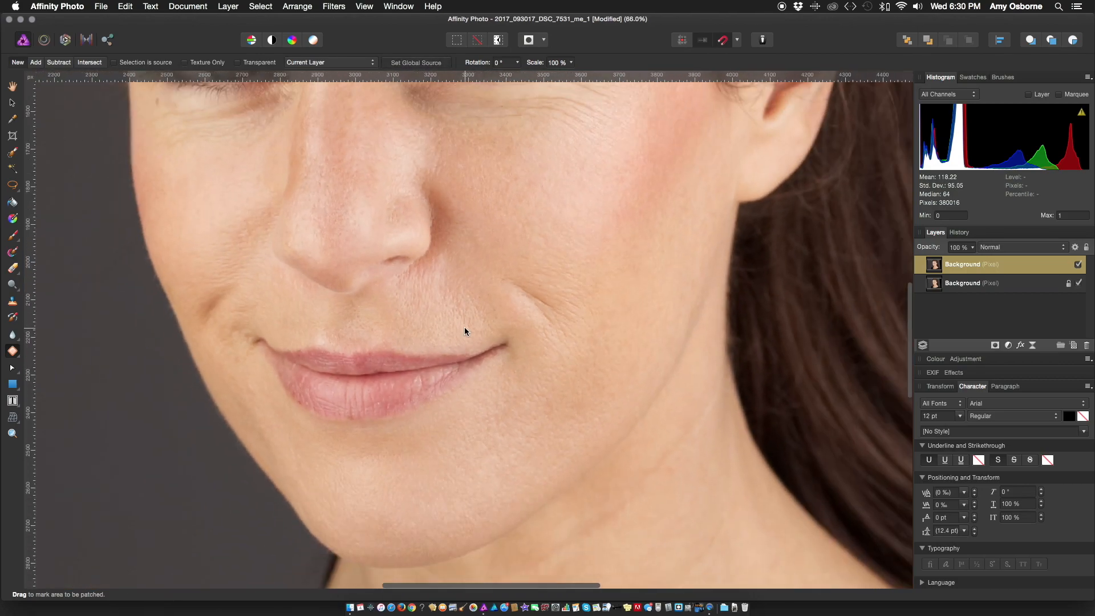
{"action": "scroll", "coordinate": [434, 326], "scroll_direction": "up", "scroll_amount": 8}
{"action": "left_click_drag", "start_coordinate": [365, 209], "coordinate": [368, 216]}
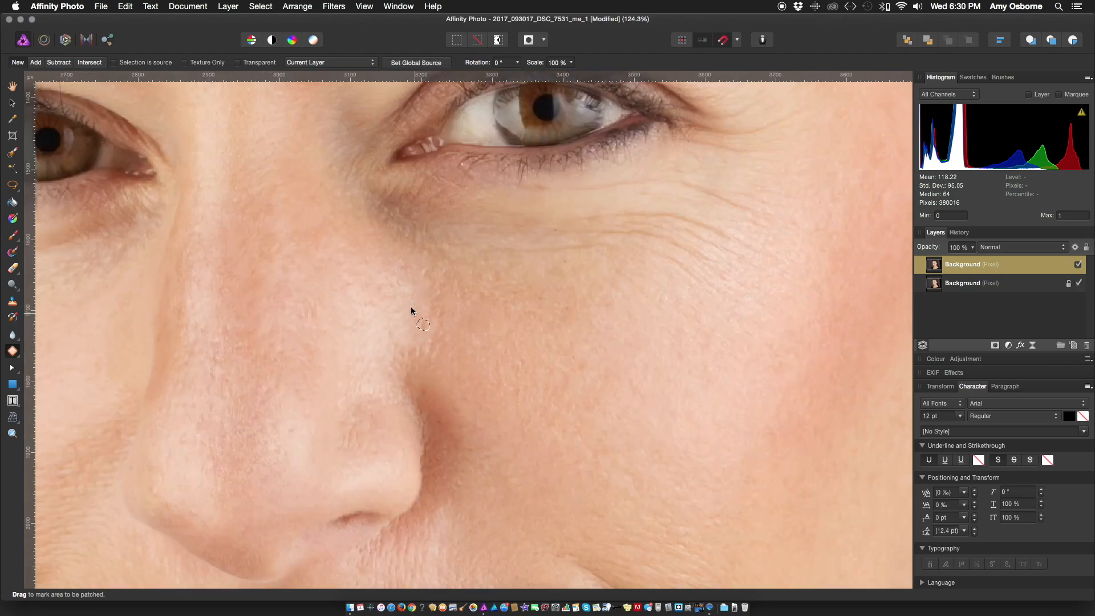
Patch small marks beside the corner of the mouth and along the smile line on the ear side.
{"action": "scroll", "coordinate": [411, 306], "scroll_direction": "down", "scroll_amount": 5}
{"action": "scroll", "coordinate": [449, 243], "scroll_direction": "down", "scroll_amount": 5}
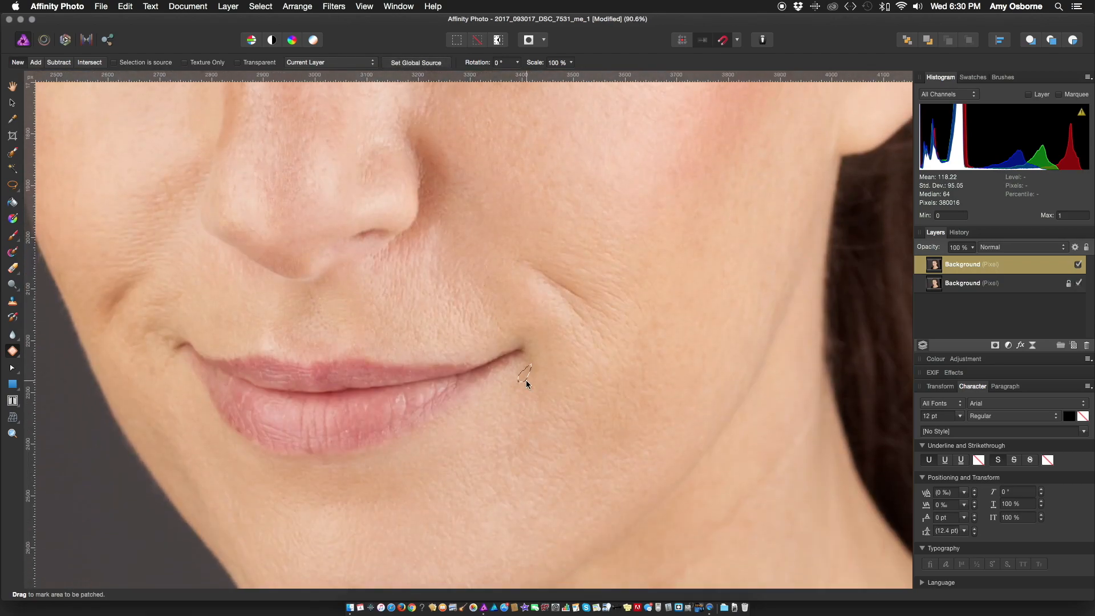
{"action": "scroll", "coordinate": [464, 326], "scroll_direction": "down", "scroll_amount": 4}
{"action": "scroll", "coordinate": [434, 319], "scroll_direction": "up", "scroll_amount": 8}
{"action": "mouse_move", "coordinate": [365, 207]}
{"action": "left_mouse_down"}
{"action": "mouse_move", "coordinate": [390, 189]}
{"action": "mouse_move", "coordinate": [374, 231]}
{"action": "left_mouse_up"}
{"action": "scroll", "coordinate": [535, 207], "scroll_direction": "up", "scroll_amount": 4}
{"action": "scroll", "coordinate": [536, 209], "scroll_direction": "right", "scroll_amount": 5}
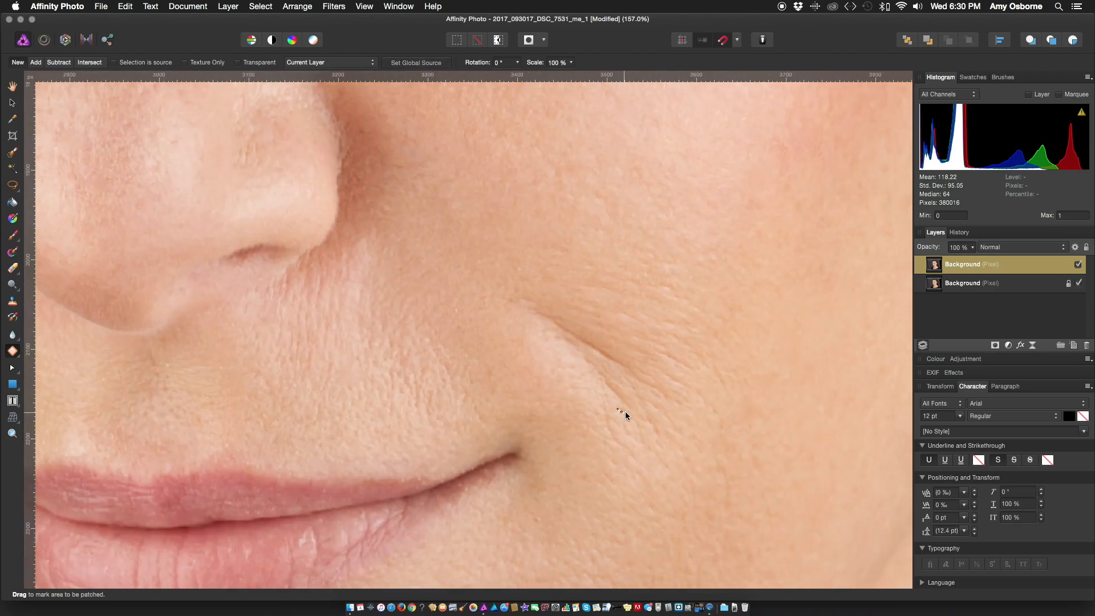
Patch the remaining small marks on the ear-side cheek and the nose.
{"action": "scroll", "coordinate": [579, 394], "scroll_direction": "down", "scroll_amount": 4}
{"action": "left_click_drag", "start_coordinate": [557, 368], "coordinate": [559, 373]}
{"action": "scroll", "coordinate": [559, 374], "scroll_direction": "down", "scroll_amount": 2}
{"action": "scroll", "coordinate": [804, 229], "scroll_direction": "down", "scroll_amount": 3}
{"action": "scroll", "coordinate": [810, 228], "scroll_direction": "up", "scroll_amount": 2}
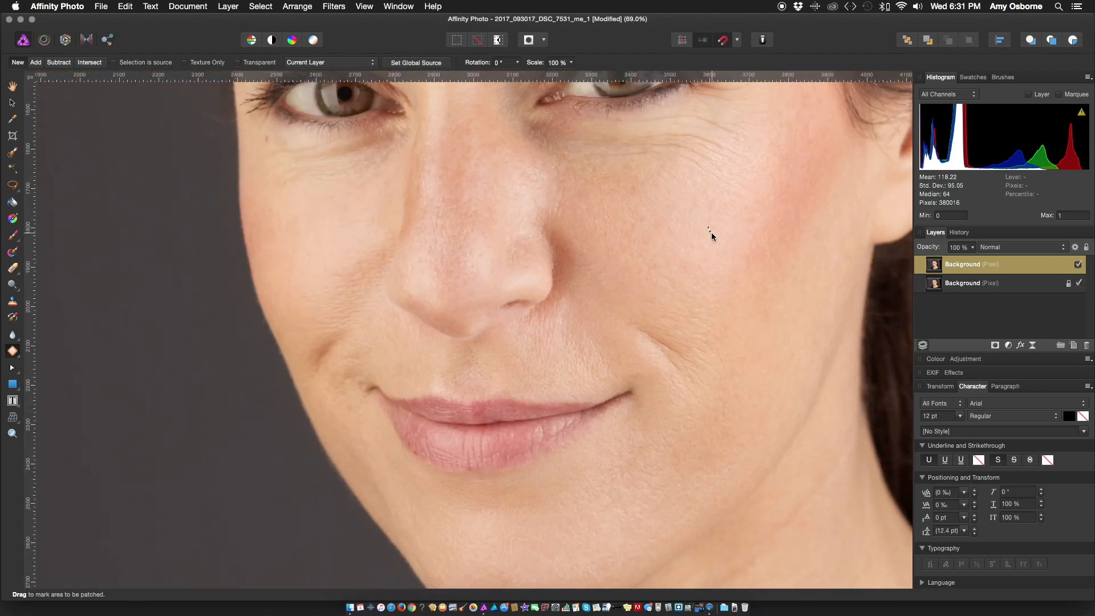
{"action": "scroll", "coordinate": [463, 264], "scroll_direction": "down", "scroll_amount": 1}
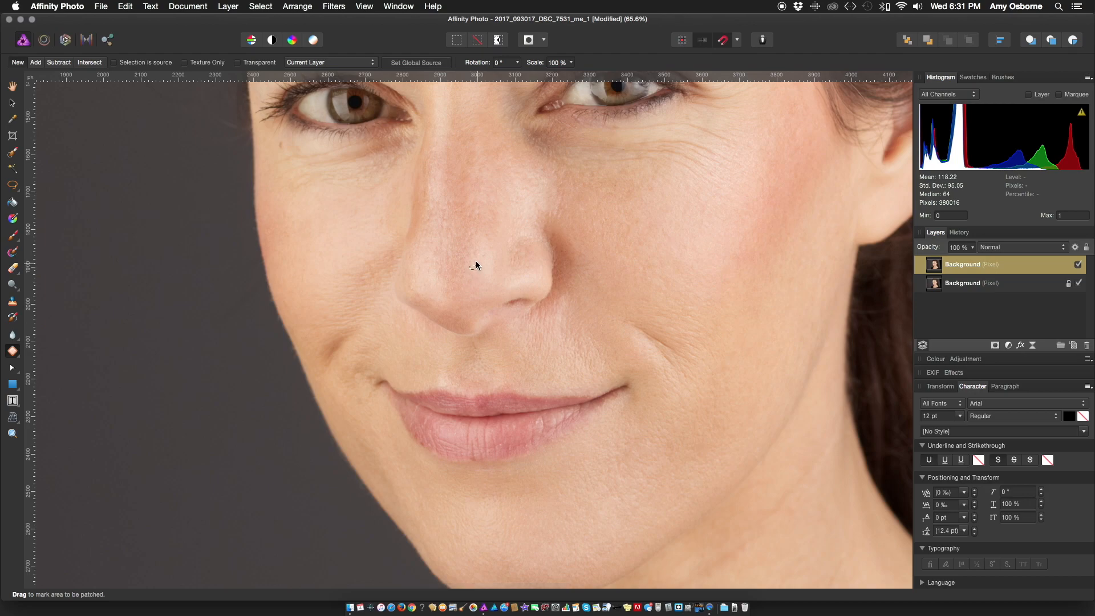
Hide the upper retouched layer to compare the portrait's skin, neck and chest with the original.
{"action": "scroll", "coordinate": [491, 257], "scroll_direction": "down", "scroll_amount": 4}
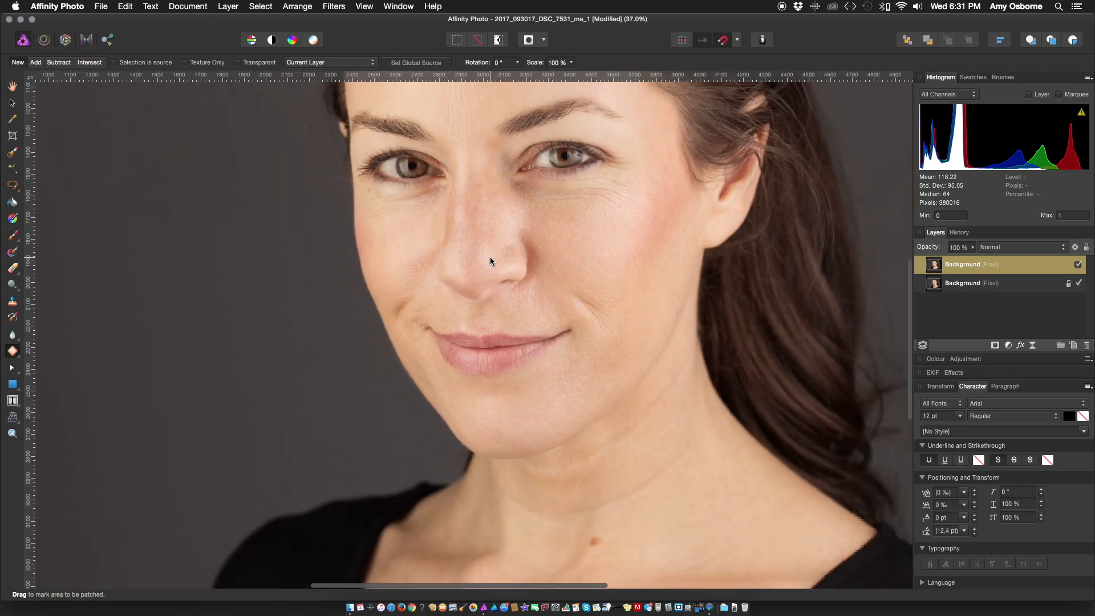
{"action": "scroll", "coordinate": [490, 257], "scroll_direction": "down", "scroll_amount": 2}
{"action": "left_click", "coordinate": [1078, 266]}
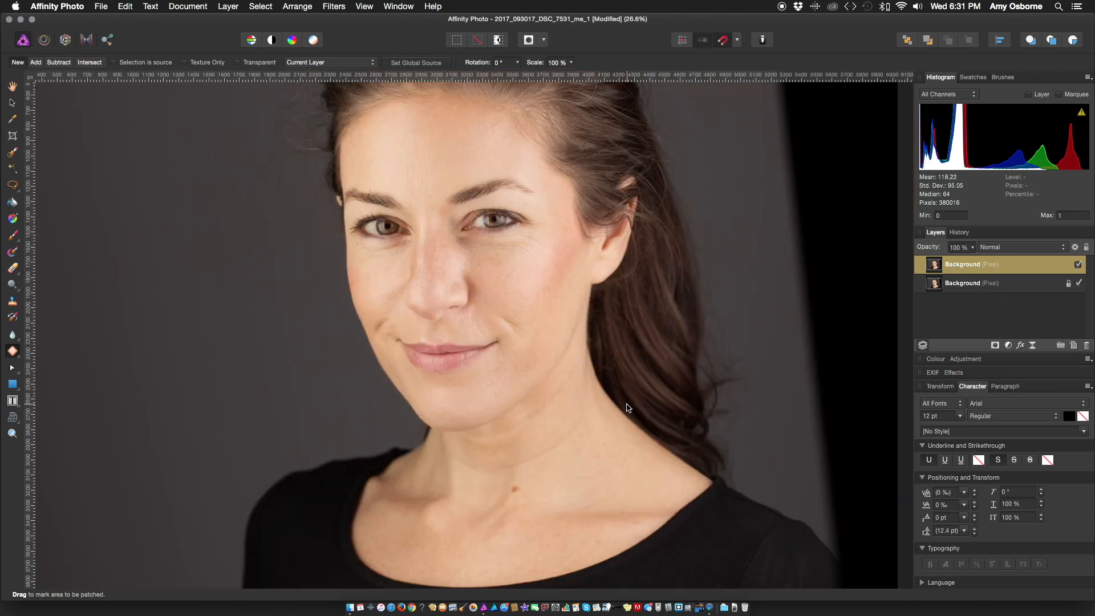
{"action": "scroll", "coordinate": [562, 425], "scroll_direction": "up", "scroll_amount": 4}
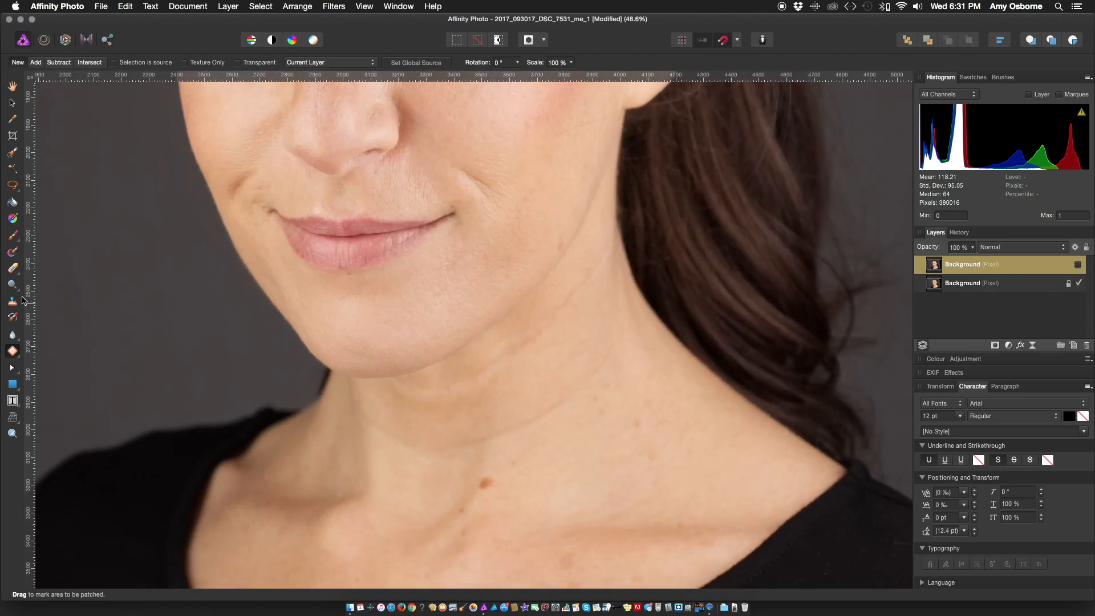
Set the Erase Brush to 97 % opacity and 16 % flow, and show the retouched layer again.
{"action": "left_click", "coordinate": [13, 269]}
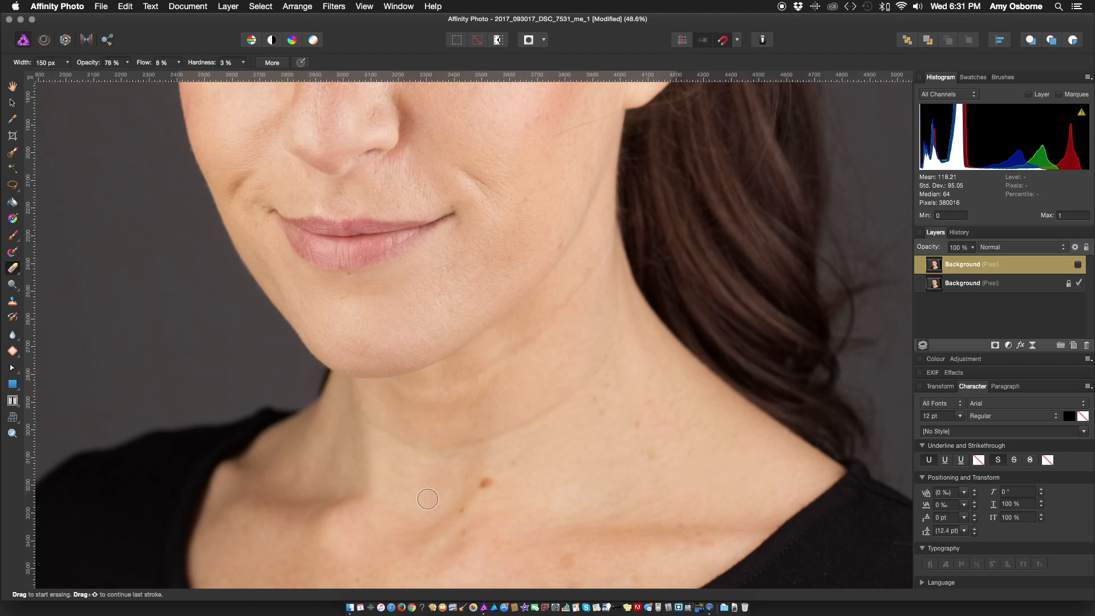
{"action": "left_click_drag", "start_coordinate": [179, 63], "coordinate": [183, 81]}
{"action": "left_click_drag", "start_coordinate": [127, 63], "coordinate": [148, 80]}
{"action": "scroll", "coordinate": [565, 494], "scroll_direction": "down", "scroll_amount": 3}
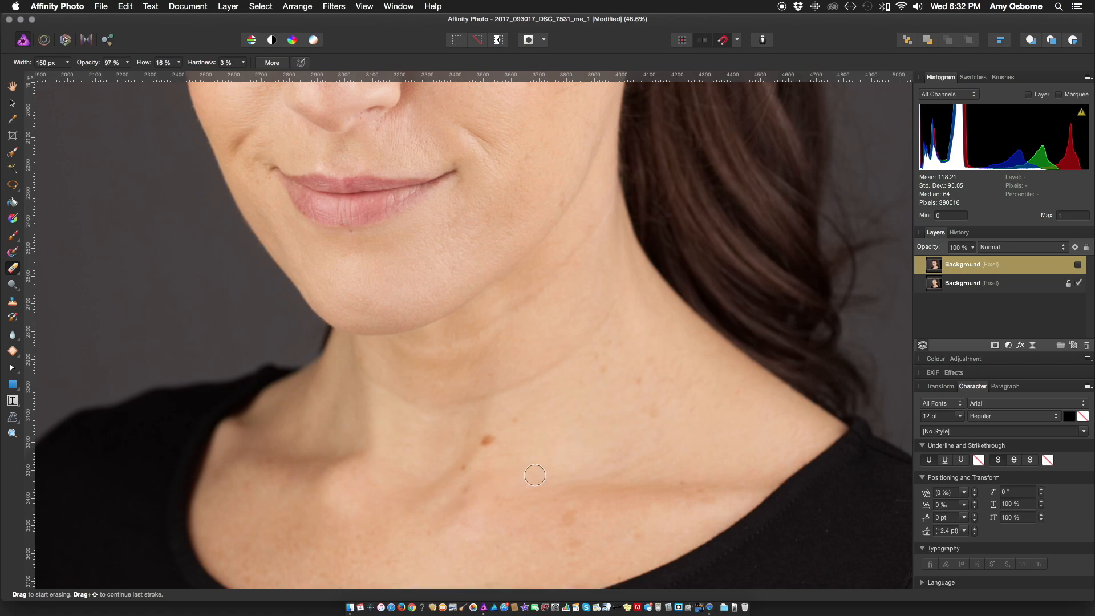
{"action": "left_click", "coordinate": [1077, 264]}
{"action": "scroll", "coordinate": [558, 542], "scroll_direction": "down", "scroll_amount": 5}
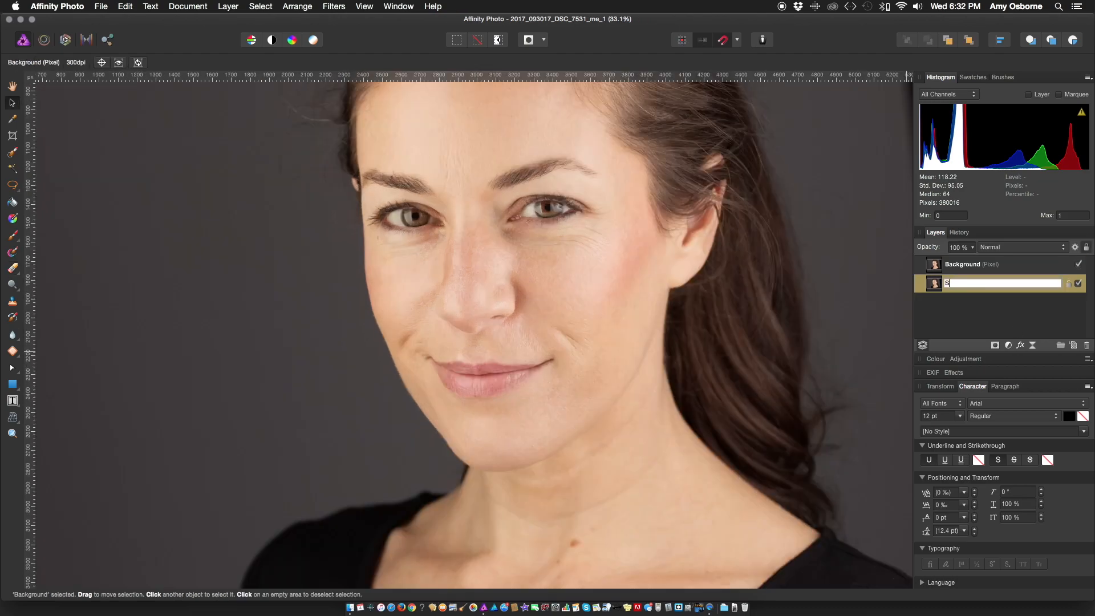
Rename the lower original layer SOOC and the upper retouched layer Skin.
{"action": "double_click", "coordinate": [961, 265]}
{"action": "type", "text": "Skin"}
{"action": "key", "text": "Return"}
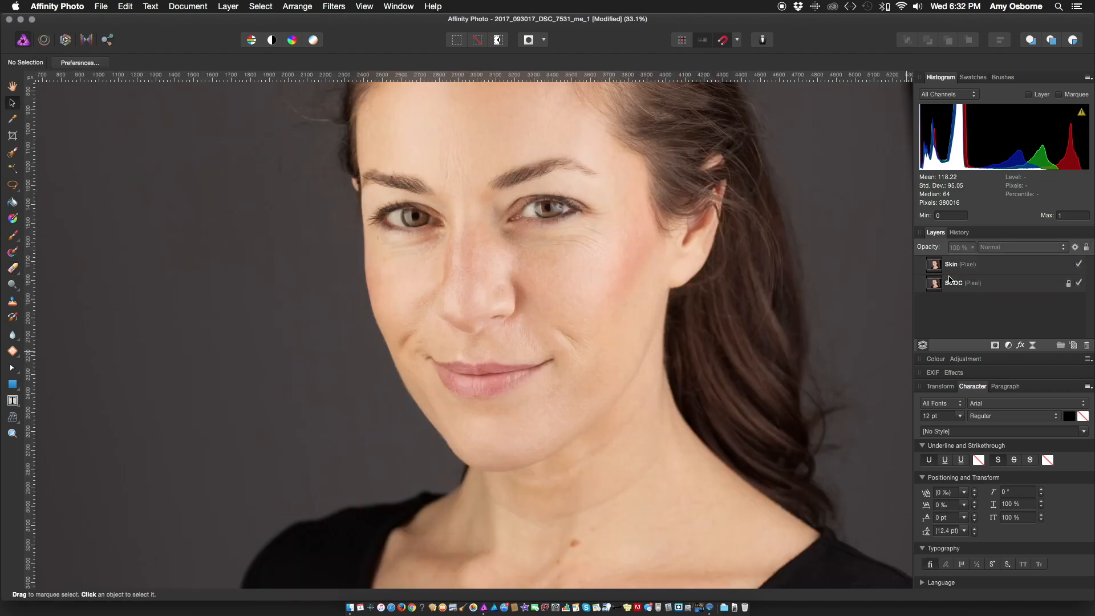
Duplicate the Skin layer and save the document.
{"action": "key", "text": "super+j"}
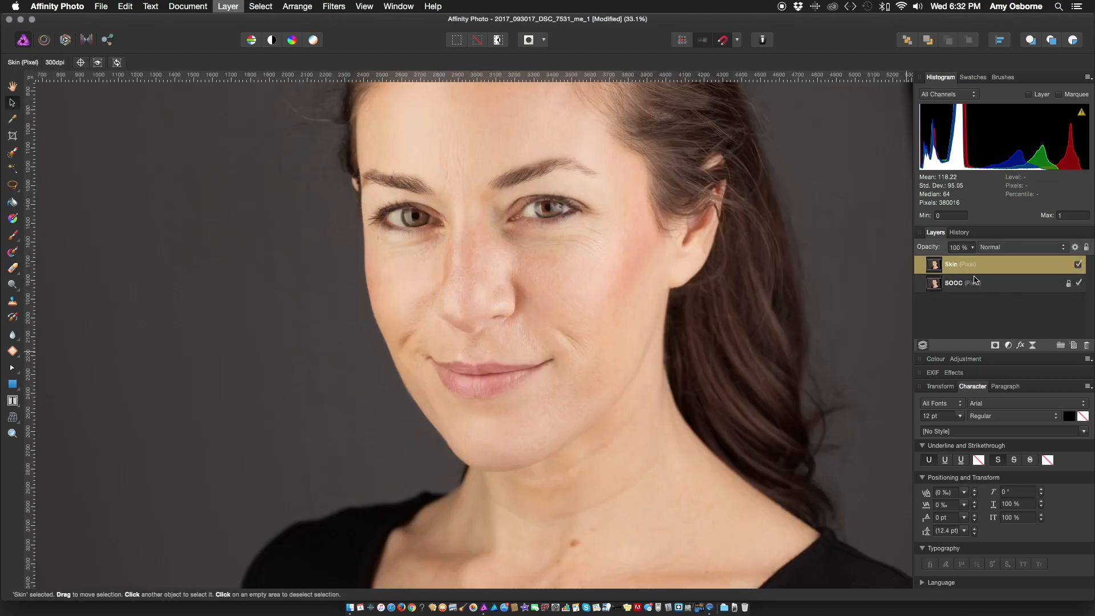
{"action": "key", "text": "super+s"}
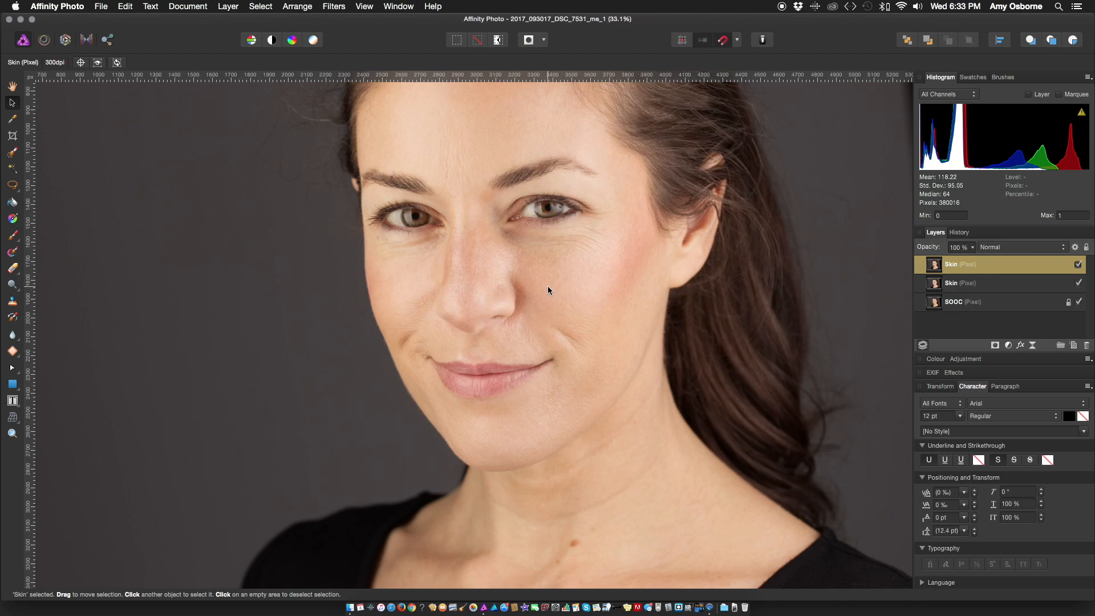
Switch to the Clone Brush at a width of 42 px and sample skin on the forehead between the eyebrows.
{"action": "scroll", "coordinate": [529, 273], "scroll_direction": "down", "scroll_amount": 2}
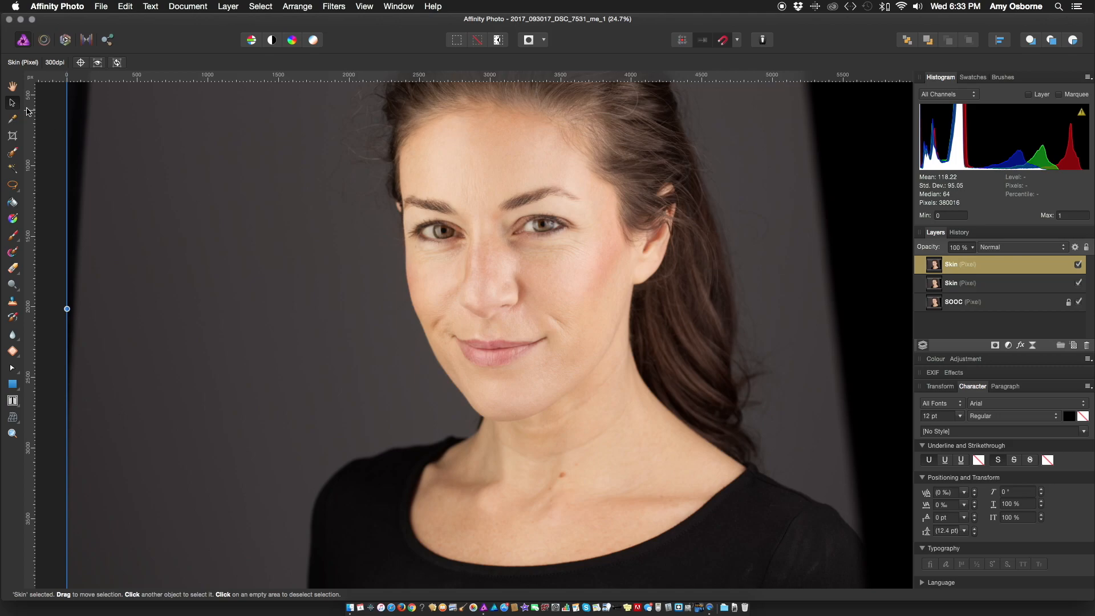
{"action": "scroll", "coordinate": [551, 253], "scroll_direction": "right", "scroll_amount": 3}
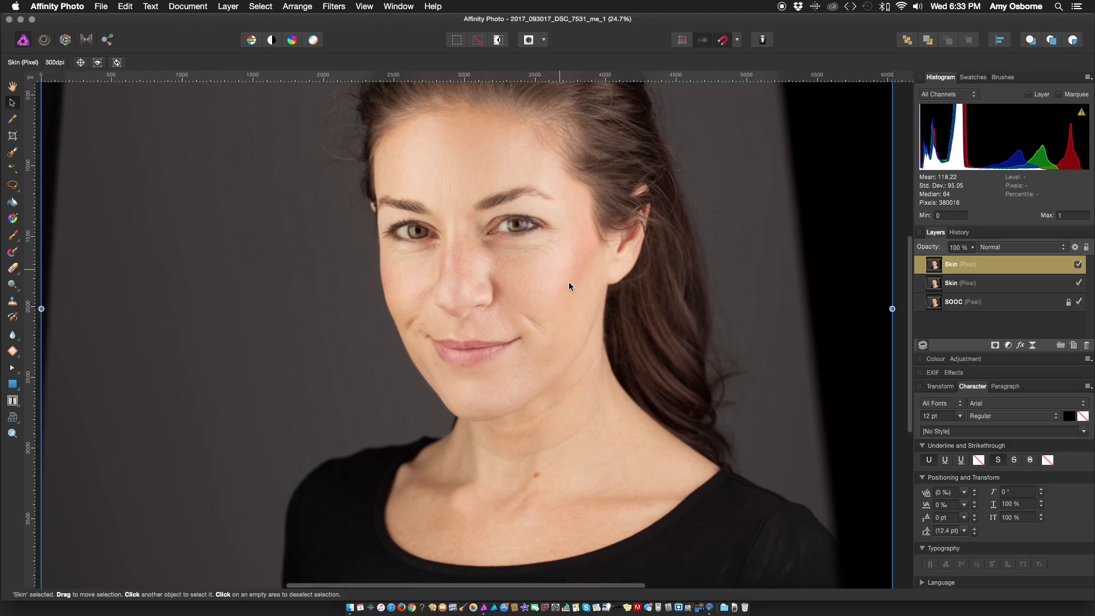
{"action": "scroll", "coordinate": [519, 241], "scroll_direction": "up", "scroll_amount": 5}
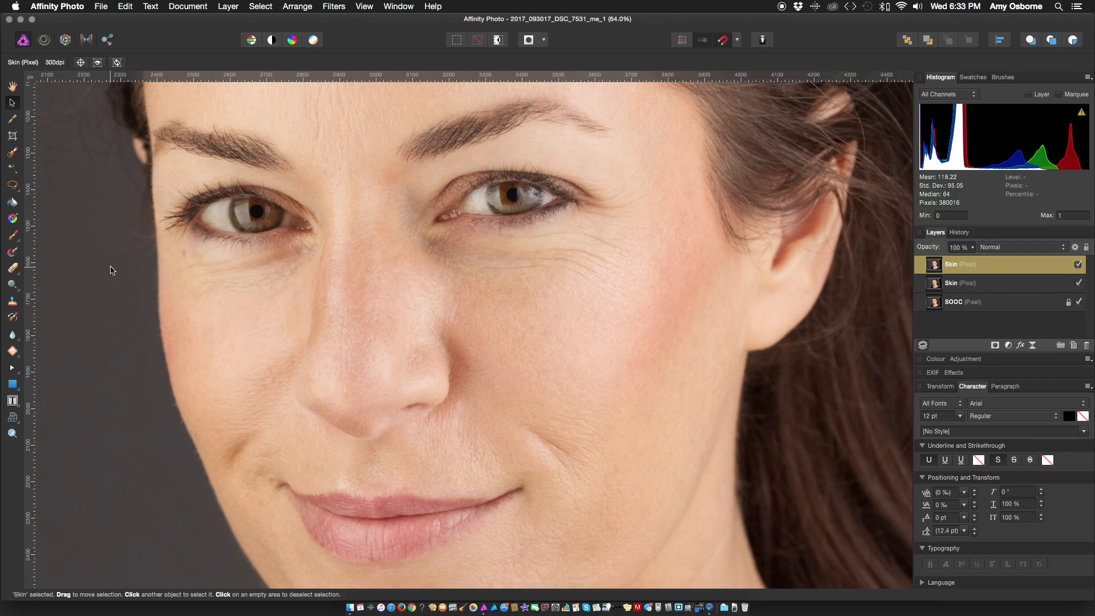
{"action": "left_click", "coordinate": [9, 302]}
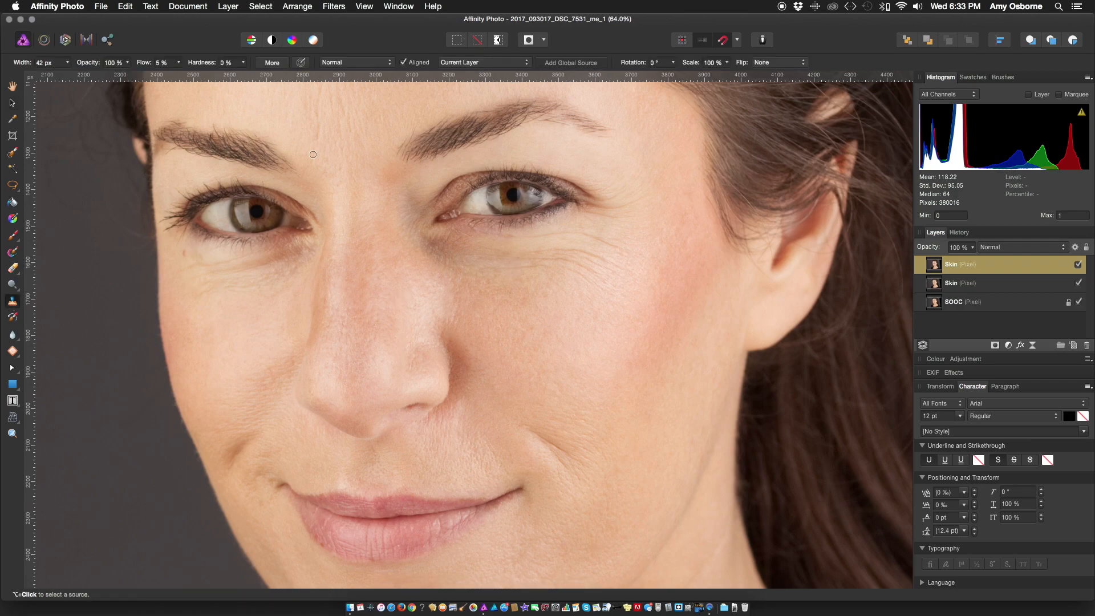
{"action": "scroll", "coordinate": [313, 155], "scroll_direction": "up", "scroll_amount": 3}
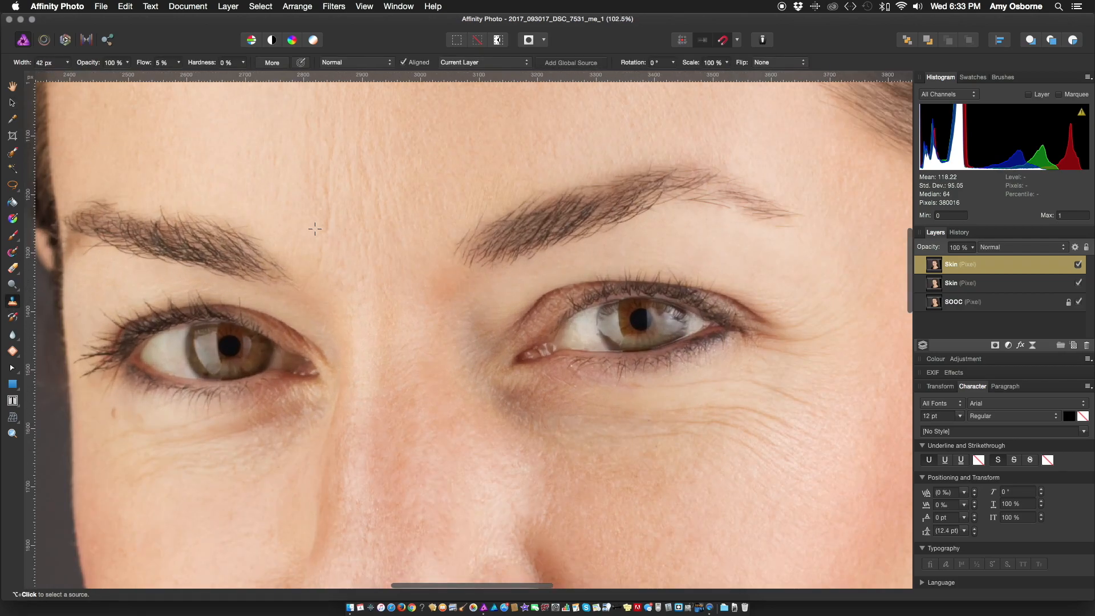
{"action": "left_click", "coordinate": [317, 223], "text": "alt"}
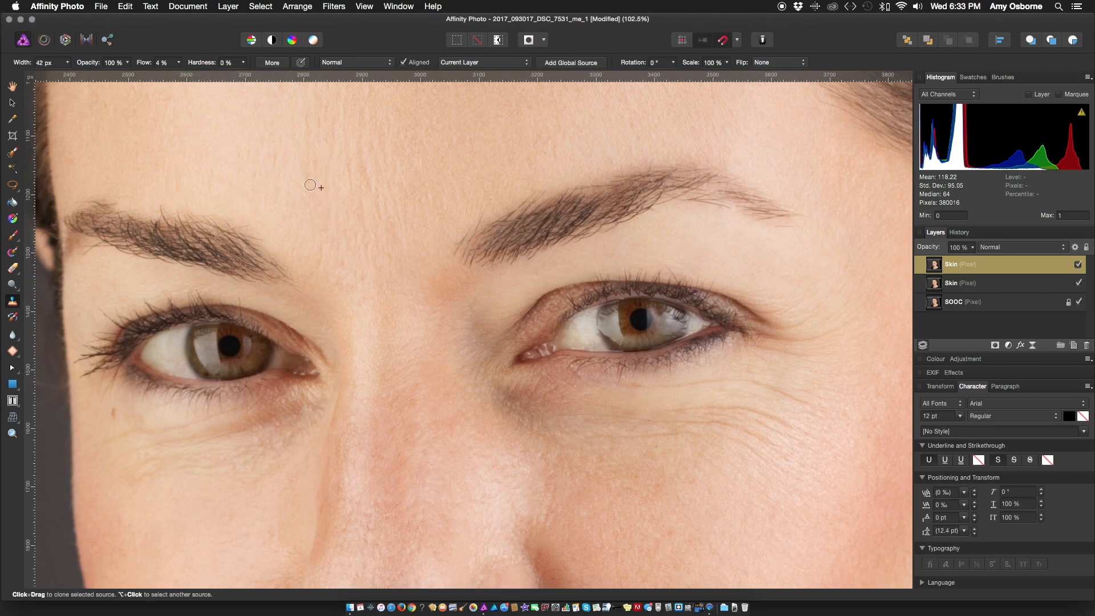
Set the Clone Brush flow to 11 % and soften the vertical lines on the forehead between the eyebrows using sampled skin.
{"action": "left_click", "coordinate": [178, 63]}
{"action": "left_click_drag", "start_coordinate": [171, 81], "coordinate": [180, 81]}
{"action": "left_click", "coordinate": [337, 213], "text": "alt"}
{"action": "scroll", "coordinate": [325, 130], "scroll_direction": "up", "scroll_amount": 2}
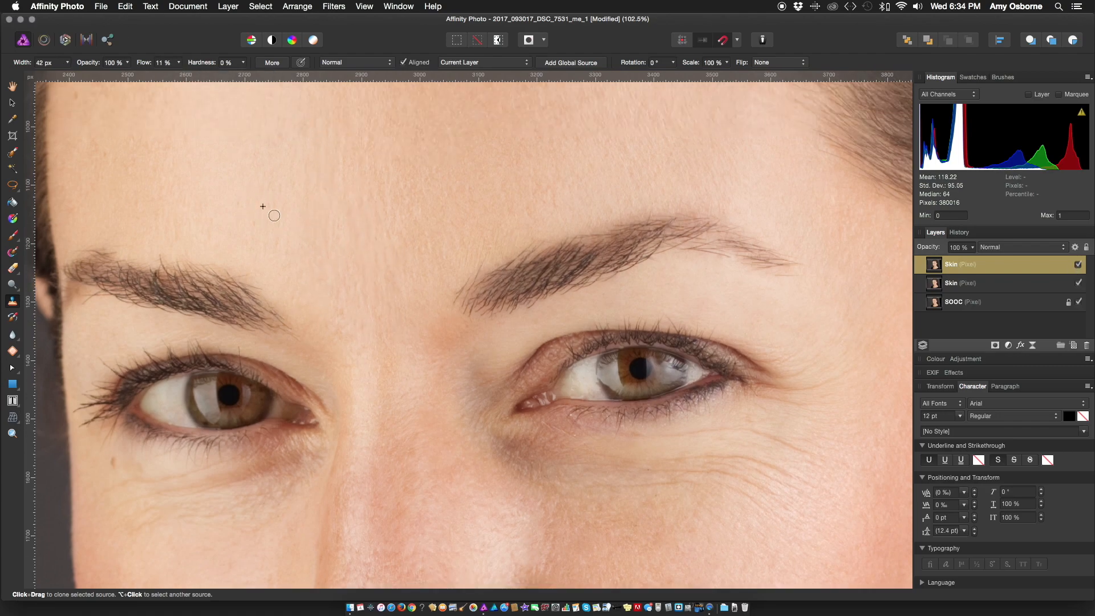
{"action": "scroll", "coordinate": [528, 224], "scroll_direction": "right", "scroll_amount": 1}
{"action": "scroll", "coordinate": [528, 224], "scroll_direction": "up", "scroll_amount": 1}
{"action": "scroll", "coordinate": [299, 210], "scroll_direction": "up", "scroll_amount": 3}
Clone smooth skin over the wrinkles beneath the ear-side eye, resampling nearby skin as the source between strokes.
{"action": "scroll", "coordinate": [358, 257], "scroll_direction": "down", "scroll_amount": 8}
{"action": "scroll", "coordinate": [685, 324], "scroll_direction": "right", "scroll_amount": 3}
{"action": "left_click", "coordinate": [684, 324], "text": "alt"}
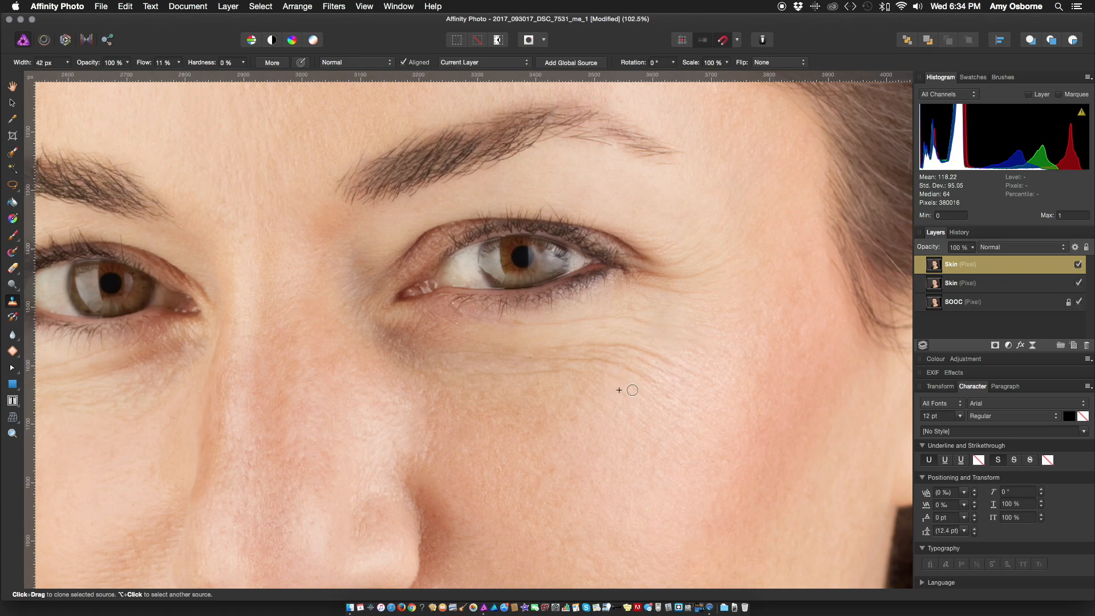
{"action": "left_click", "coordinate": [651, 340], "text": "alt"}
{"action": "mouse_move", "coordinate": [654, 353]}
{"action": "left_mouse_down"}
{"action": "mouse_move", "coordinate": [589, 333]}
{"action": "mouse_move", "coordinate": [587, 357]}
{"action": "mouse_move", "coordinate": [689, 386]}
{"action": "mouse_move", "coordinate": [570, 392]}
{"action": "mouse_move", "coordinate": [569, 362]}
{"action": "mouse_move", "coordinate": [602, 359]}
{"action": "mouse_move", "coordinate": [537, 356]}
{"action": "mouse_move", "coordinate": [538, 344]}
{"action": "mouse_move", "coordinate": [548, 357]}
{"action": "mouse_move", "coordinate": [562, 357]}
{"action": "mouse_move", "coordinate": [537, 356]}
{"action": "mouse_move", "coordinate": [618, 348]}
{"action": "mouse_move", "coordinate": [549, 360]}
{"action": "mouse_move", "coordinate": [585, 370]}
{"action": "mouse_move", "coordinate": [556, 362]}
{"action": "left_mouse_up"}
{"action": "left_click", "coordinate": [609, 341], "text": "alt"}
{"action": "left_click", "coordinate": [669, 409], "text": "alt"}
{"action": "left_click", "coordinate": [543, 348], "text": "alt"}
{"action": "left_click", "coordinate": [572, 344], "text": "alt"}
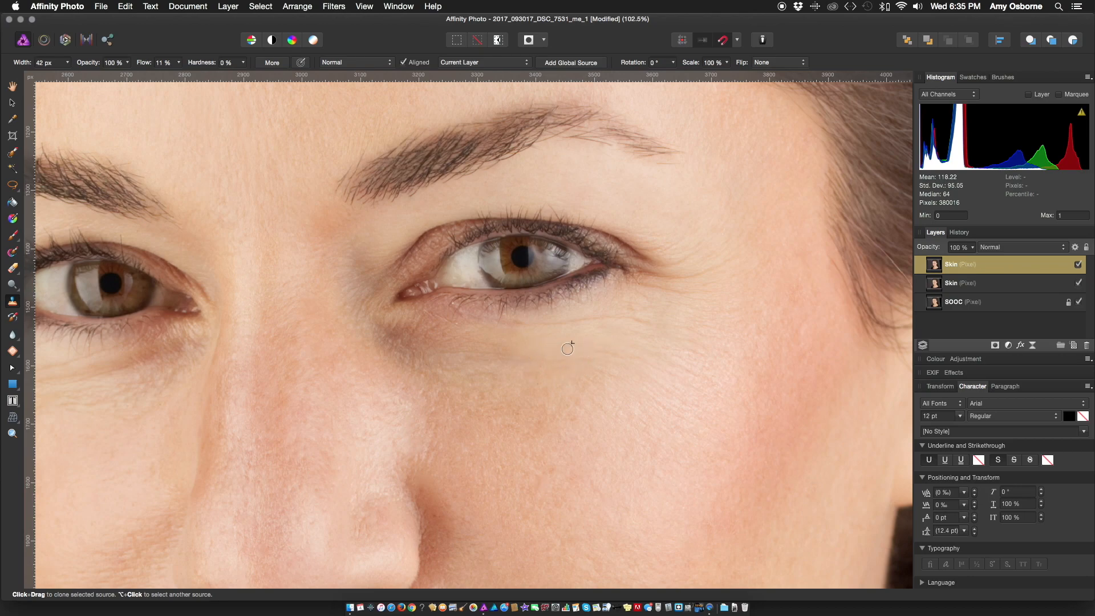
Clone smooth skin over the remaining wrinkles beneath the ear-side eye, resampling nearby skin and undoing one misplaced action.
{"action": "left_click", "coordinate": [561, 345], "text": "alt"}
{"action": "mouse_move", "coordinate": [545, 355]}
{"action": "left_mouse_down"}
{"action": "mouse_move", "coordinate": [474, 367]}
{"action": "mouse_move", "coordinate": [496, 360]}
{"action": "mouse_move", "coordinate": [454, 353]}
{"action": "mouse_move", "coordinate": [553, 356]}
{"action": "mouse_move", "coordinate": [482, 351]}
{"action": "left_mouse_up"}
{"action": "left_click", "coordinate": [475, 366], "text": "alt"}
{"action": "left_click", "coordinate": [524, 348], "text": "alt"}
{"action": "key", "text": "super+z"}
{"action": "left_click", "coordinate": [560, 334], "text": "alt"}
{"action": "mouse_move", "coordinate": [568, 325]}
{"action": "left_mouse_down"}
{"action": "mouse_move", "coordinate": [543, 326]}
{"action": "mouse_move", "coordinate": [587, 322]}
{"action": "mouse_move", "coordinate": [576, 316]}
{"action": "left_mouse_up"}
Clone nearby smooth skin over the wrinkles beneath the other eye, resampling the source between strokes.
{"action": "scroll", "coordinate": [589, 320], "scroll_direction": "left", "scroll_amount": 10}
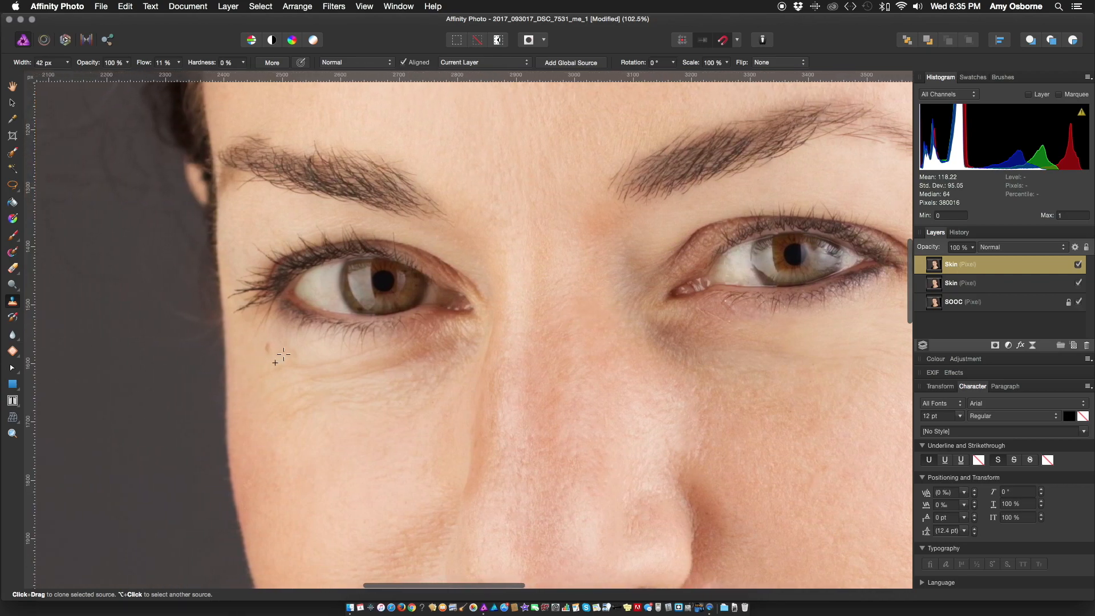
{"action": "left_click", "coordinate": [316, 353], "text": "alt"}
{"action": "left_click_drag", "start_coordinate": [311, 345], "coordinate": [316, 343]}
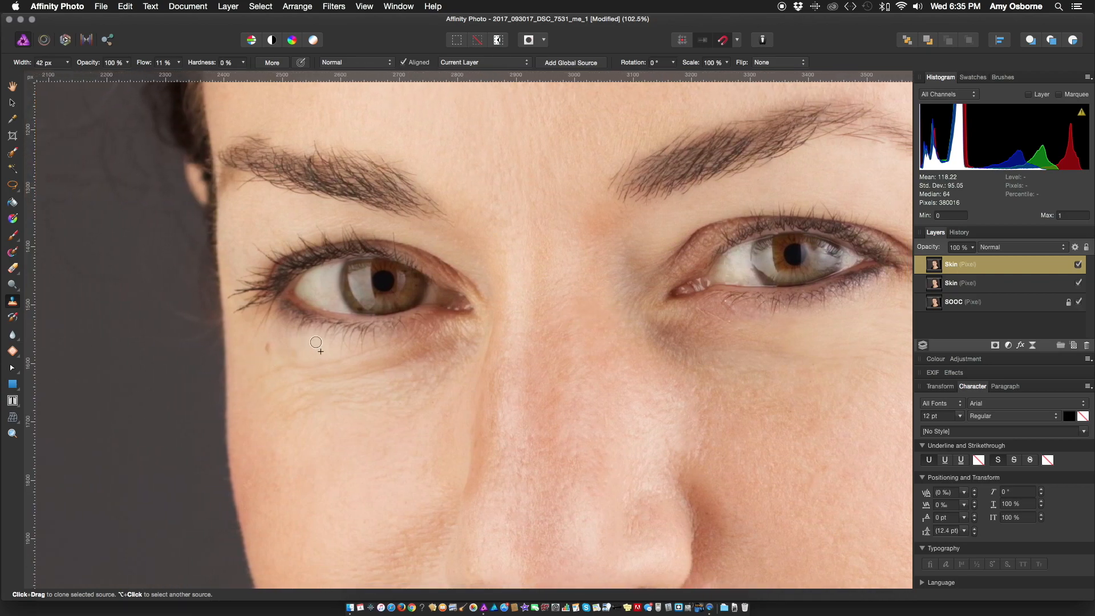
{"action": "left_click", "coordinate": [276, 390], "text": "alt"}
{"action": "mouse_move", "coordinate": [263, 382]}
{"action": "left_mouse_down"}
{"action": "mouse_move", "coordinate": [314, 369]}
{"action": "mouse_move", "coordinate": [281, 364]}
{"action": "mouse_move", "coordinate": [351, 357]}
{"action": "left_mouse_up"}
{"action": "left_click", "coordinate": [287, 375], "text": "alt"}
{"action": "left_click", "coordinate": [284, 370], "text": "alt"}
Set the Clone Brush to 49 px width, 88 % opacity and 2 % flow, and soften the cheek between that eye and the nose.
{"action": "left_click_drag", "start_coordinate": [88, 62], "coordinate": [81, 63]}
{"action": "left_click_drag", "start_coordinate": [143, 63], "coordinate": [103, 71]}
{"action": "key", "text": "]"}
{"action": "left_click", "coordinate": [384, 497], "text": "alt"}
{"action": "mouse_move", "coordinate": [390, 475]}
{"action": "left_mouse_down"}
{"action": "mouse_move", "coordinate": [438, 399]}
{"action": "mouse_move", "coordinate": [348, 402]}
{"action": "mouse_move", "coordinate": [336, 379]}
{"action": "mouse_move", "coordinate": [312, 409]}
{"action": "mouse_move", "coordinate": [312, 375]}
{"action": "mouse_move", "coordinate": [355, 374]}
{"action": "mouse_move", "coordinate": [346, 384]}
{"action": "mouse_move", "coordinate": [408, 356]}
{"action": "mouse_move", "coordinate": [365, 359]}
{"action": "mouse_move", "coordinate": [422, 347]}
{"action": "mouse_move", "coordinate": [380, 346]}
{"action": "mouse_move", "coordinate": [366, 369]}
{"action": "mouse_move", "coordinate": [421, 373]}
{"action": "mouse_move", "coordinate": [400, 387]}
{"action": "mouse_move", "coordinate": [428, 393]}
{"action": "left_mouse_up"}
{"action": "left_click", "coordinate": [314, 369], "text": "alt"}
{"action": "left_click", "coordinate": [431, 368], "text": "alt"}
Clone lighter skin over the shadowed area below the inner corner of the ear-side eye.
{"action": "scroll", "coordinate": [308, 400], "scroll_direction": "right", "scroll_amount": 5}
{"action": "scroll", "coordinate": [308, 400], "scroll_direction": "down", "scroll_amount": 3}
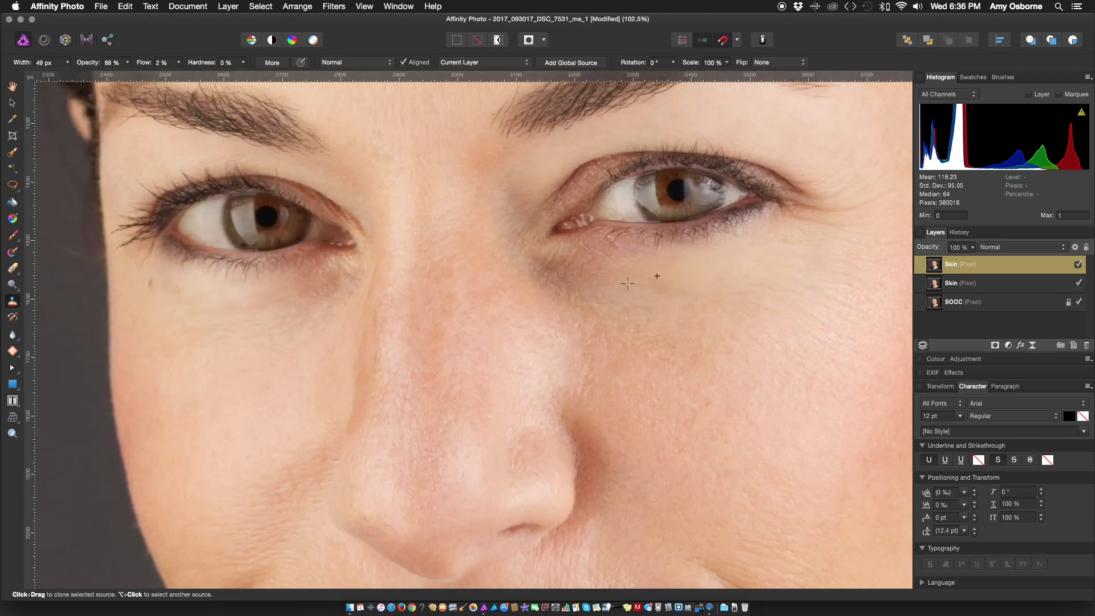
{"action": "left_click", "coordinate": [647, 276], "text": "alt"}
{"action": "mouse_move", "coordinate": [585, 249]}
{"action": "left_mouse_down"}
{"action": "mouse_move", "coordinate": [524, 264]}
{"action": "mouse_move", "coordinate": [612, 292]}
{"action": "mouse_move", "coordinate": [540, 266]}
{"action": "left_mouse_up"}
{"action": "left_click", "coordinate": [616, 313], "text": "alt"}
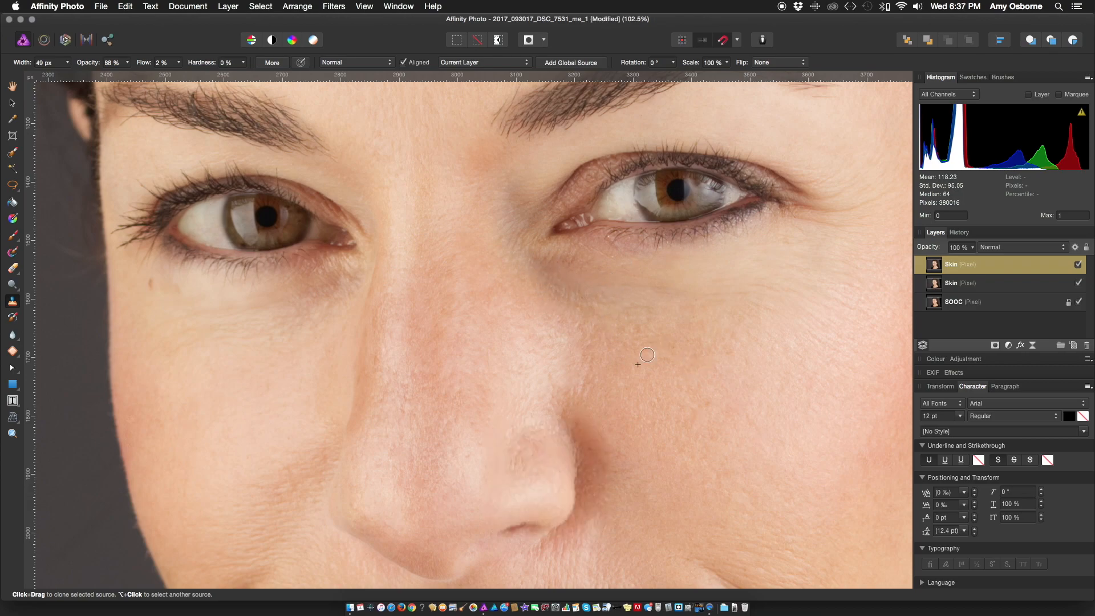
Soften the smile lines on the ear-side cheek beside the mouth with skin sampled nearby.
{"action": "scroll", "coordinate": [545, 399], "scroll_direction": "down", "scroll_amount": 4}
{"action": "scroll", "coordinate": [578, 455], "scroll_direction": "left", "scroll_amount": 2}
{"action": "scroll", "coordinate": [578, 454], "scroll_direction": "down", "scroll_amount": 6}
{"action": "scroll", "coordinate": [578, 455], "scroll_direction": "right", "scroll_amount": 1}
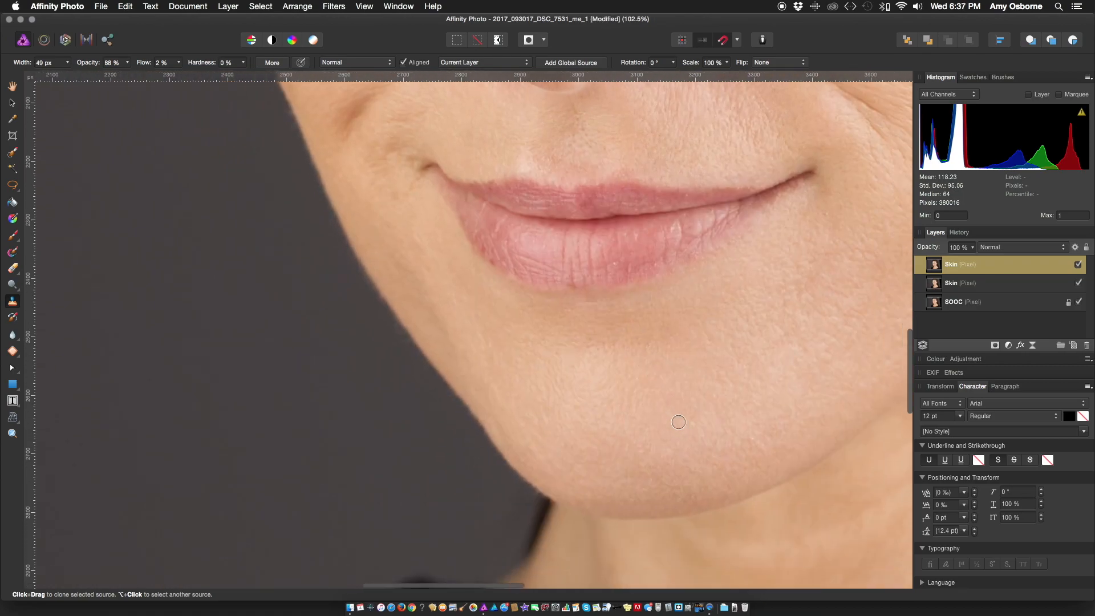
{"action": "scroll", "coordinate": [628, 342], "scroll_direction": "up", "scroll_amount": 2}
{"action": "left_click", "coordinate": [737, 248], "text": "alt"}
{"action": "mouse_move", "coordinate": [705, 253]}
{"action": "left_mouse_down"}
{"action": "mouse_move", "coordinate": [746, 281]}
{"action": "mouse_move", "coordinate": [759, 261]}
{"action": "mouse_move", "coordinate": [722, 264]}
{"action": "mouse_move", "coordinate": [714, 240]}
{"action": "mouse_move", "coordinate": [751, 240]}
{"action": "left_mouse_up"}
{"action": "left_click", "coordinate": [742, 288], "text": "alt"}
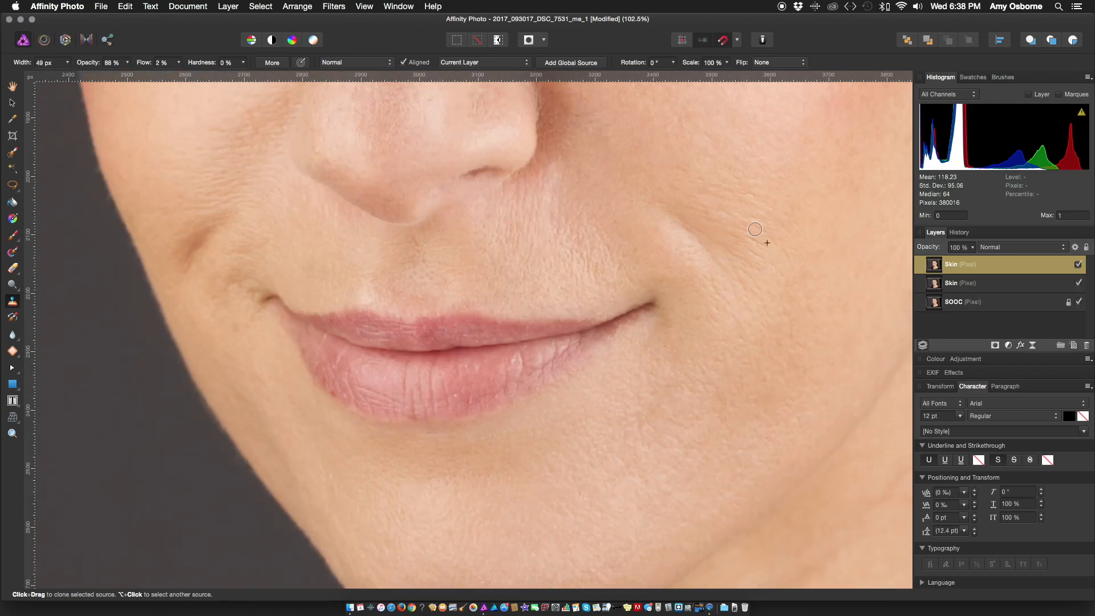
{"action": "scroll", "coordinate": [751, 240], "scroll_direction": "down", "scroll_amount": 1}
{"action": "scroll", "coordinate": [751, 240], "scroll_direction": "left", "scroll_amount": 5}
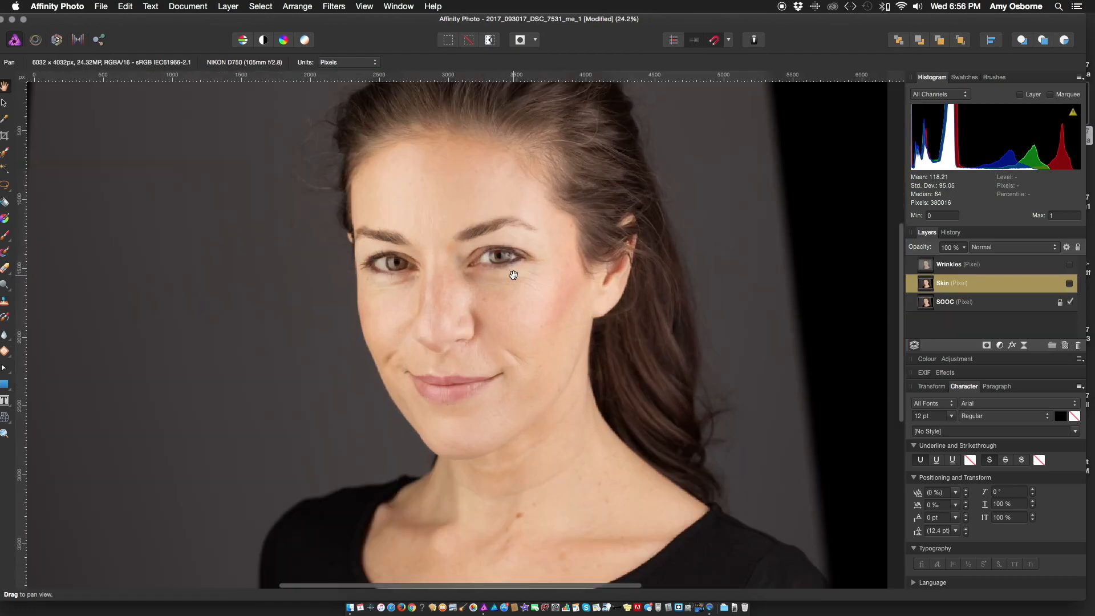
Try different opacities on the Wrinkles layer and return it to 50 %.
{"action": "scroll", "coordinate": [513, 276], "scroll_direction": "up", "scroll_amount": 3}
{"action": "scroll", "coordinate": [514, 276], "scroll_direction": "left", "scroll_amount": 3}
{"action": "scroll", "coordinate": [513, 276], "scroll_direction": "down", "scroll_amount": 1}
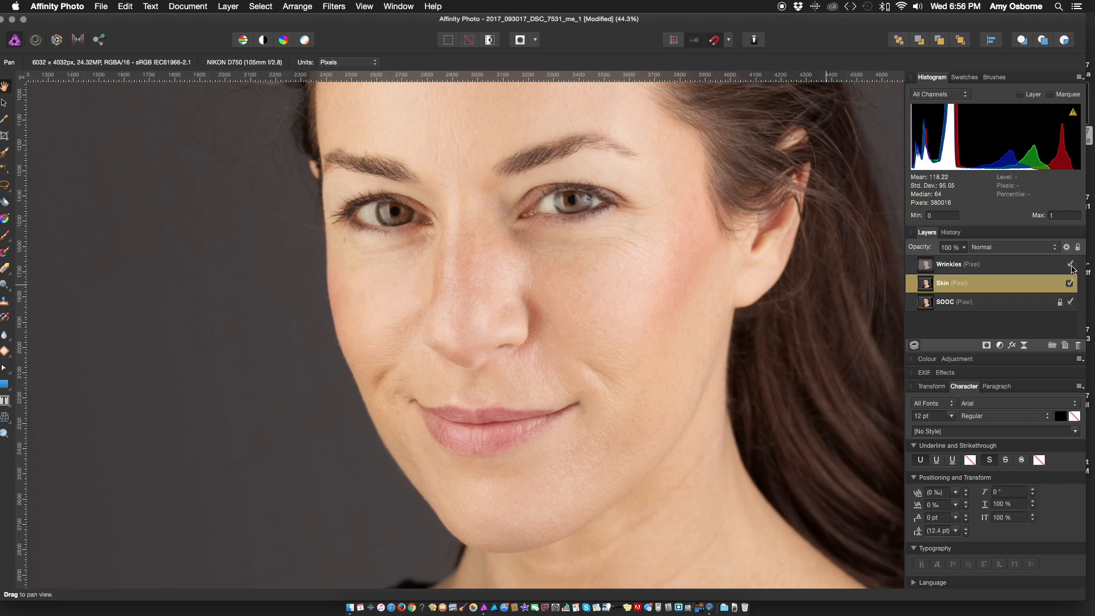
{"action": "left_click", "coordinate": [1001, 270]}
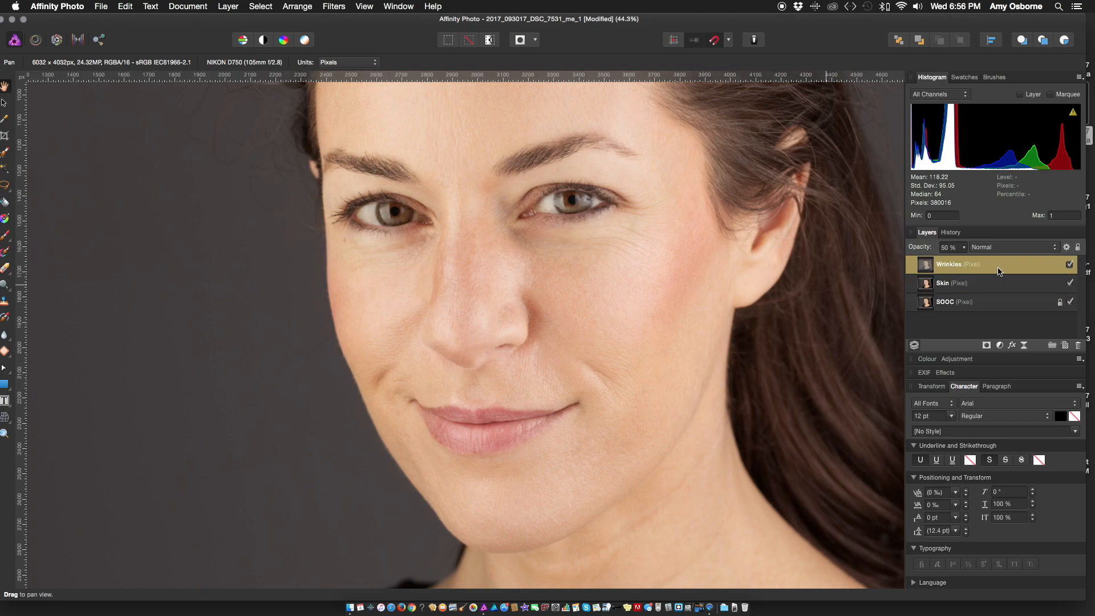
{"action": "left_click", "coordinate": [964, 248]}
{"action": "left_click_drag", "start_coordinate": [963, 265], "coordinate": [969, 270]}
{"action": "left_click", "coordinate": [964, 247]}
{"action": "left_click_drag", "start_coordinate": [963, 266], "coordinate": [960, 270]}
{"action": "scroll", "coordinate": [623, 269], "scroll_direction": "down", "scroll_amount": 5}
{"action": "scroll", "coordinate": [621, 268], "scroll_direction": "up", "scroll_amount": 4}
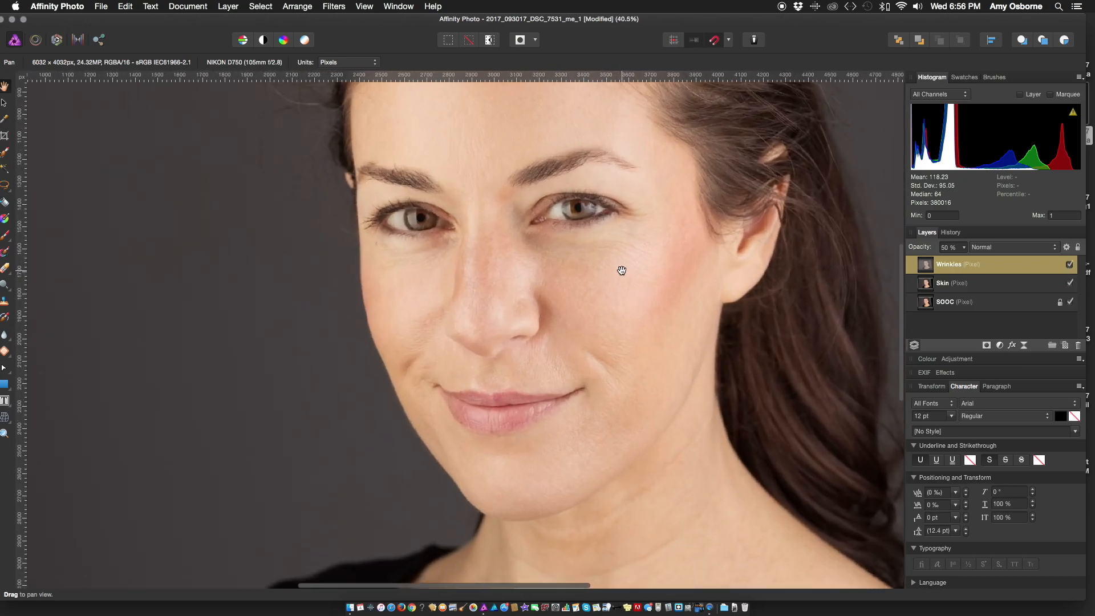
Select the Skin and Wrinkles layers together to compare the retouched face with the original, then deselect them.
{"action": "left_click", "coordinate": [943, 283]}
{"action": "left_click", "coordinate": [952, 269], "text": "shift"}
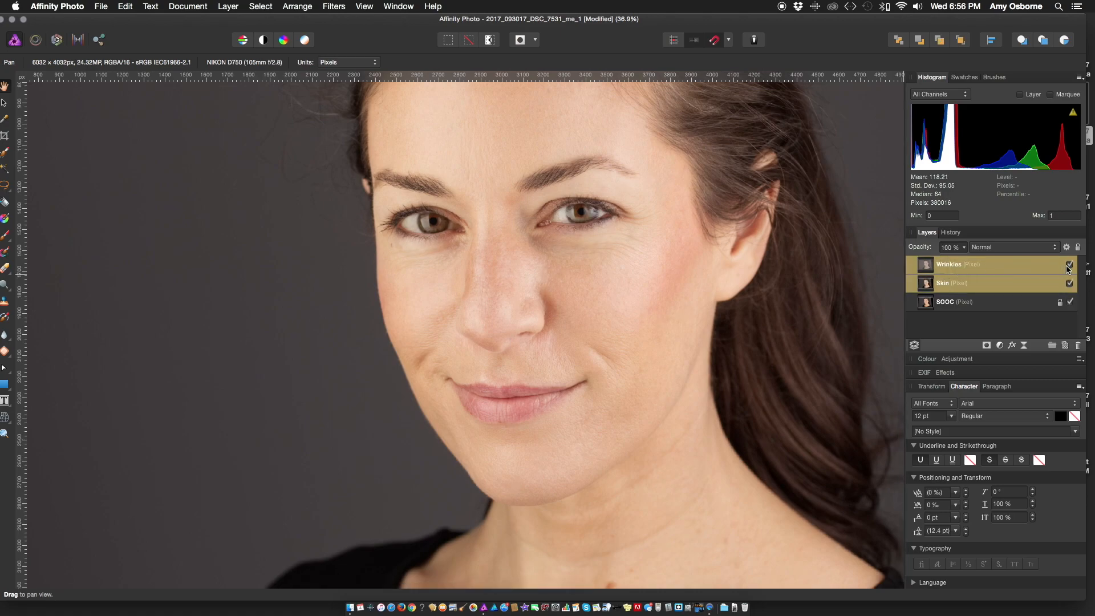
{"action": "scroll", "coordinate": [171, 266], "scroll_direction": "down", "scroll_amount": 2}
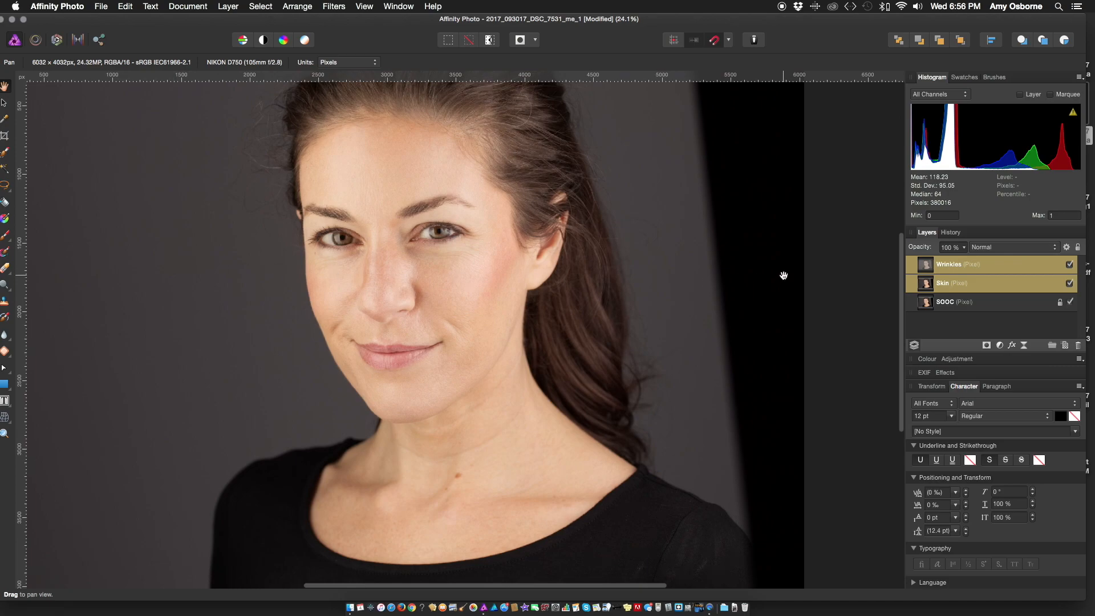
{"action": "left_click", "coordinate": [4, 104]}
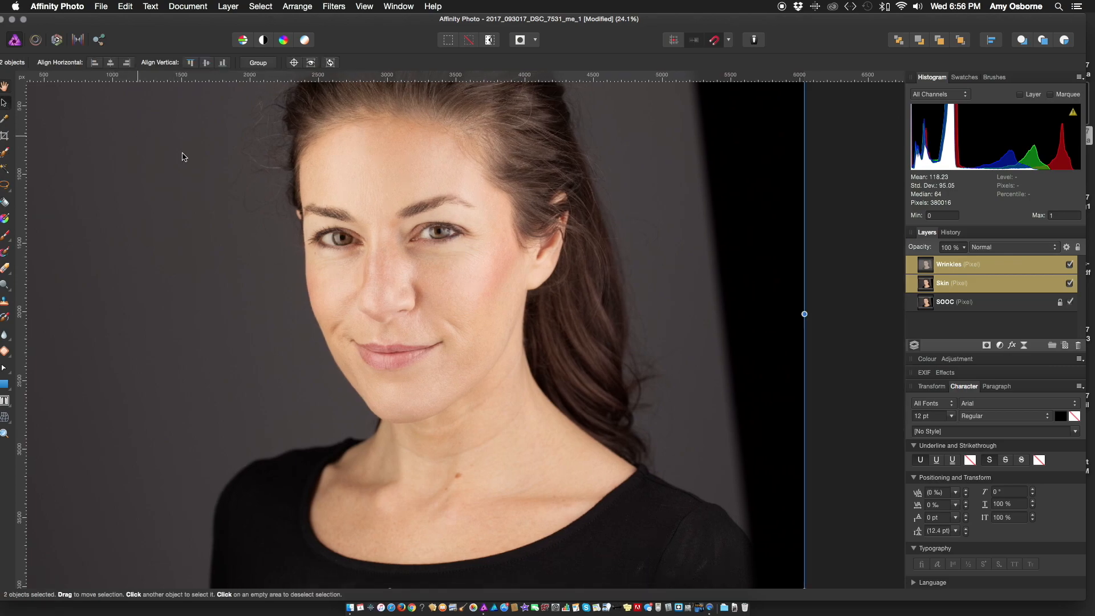
{"action": "left_click", "coordinate": [824, 288]}
{"action": "scroll", "coordinate": [522, 294], "scroll_direction": "left", "scroll_amount": 3}
{"action": "scroll", "coordinate": [470, 293], "scroll_direction": "up", "scroll_amount": 3}
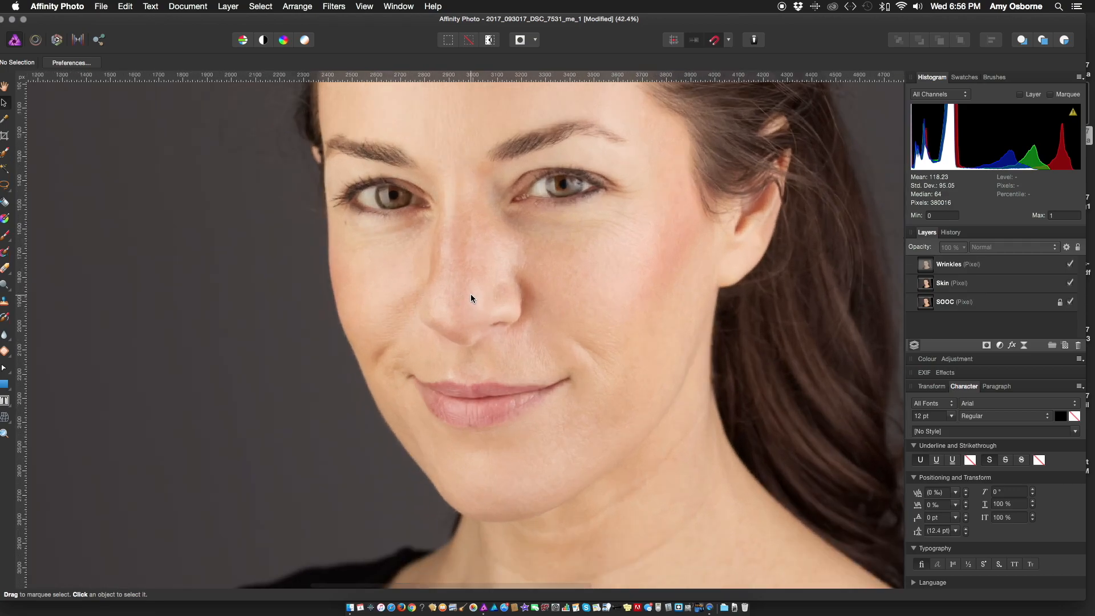
{"action": "scroll", "coordinate": [525, 307], "scroll_direction": "down", "scroll_amount": 3}
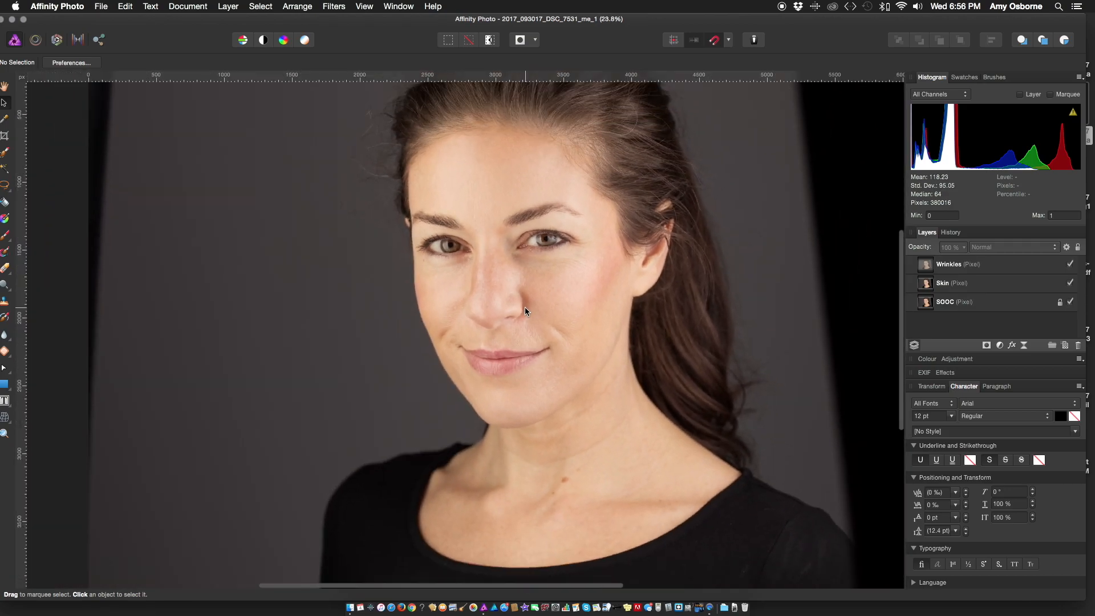
Add a White Balance adjustment layer with the white balance at -3 %.
{"action": "left_click", "coordinate": [171, 7]}
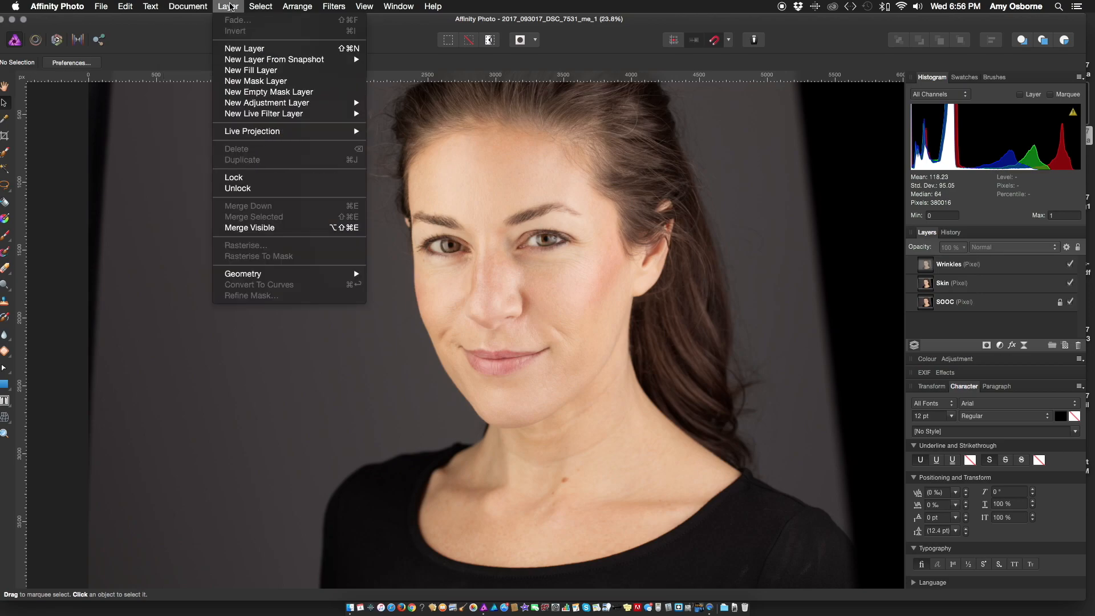
{"action": "mouse_move", "coordinate": [271, 105]}
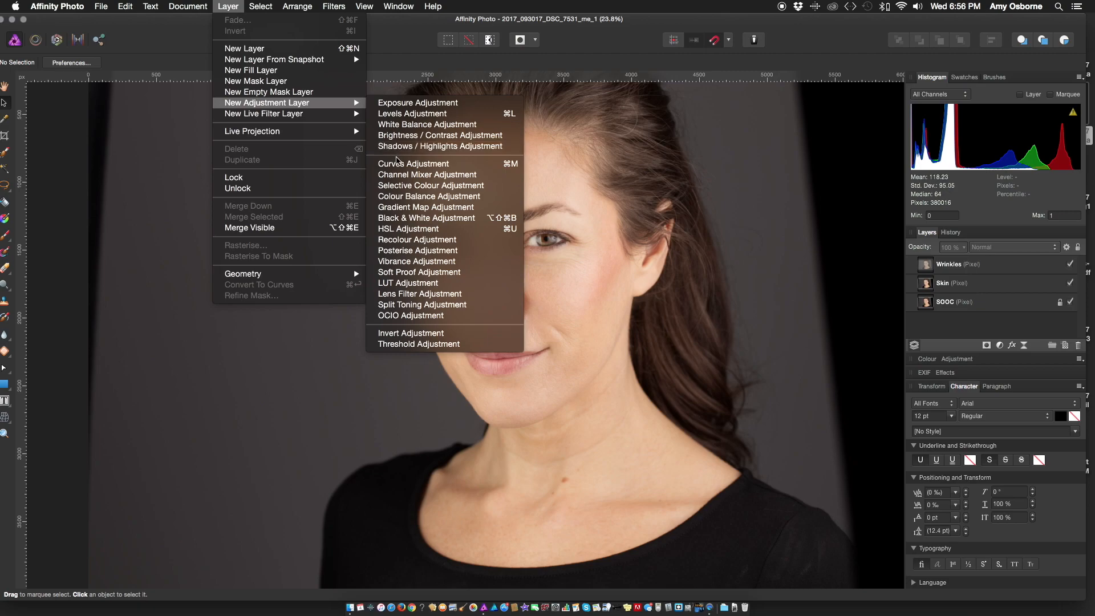
{"action": "left_click", "coordinate": [401, 126]}
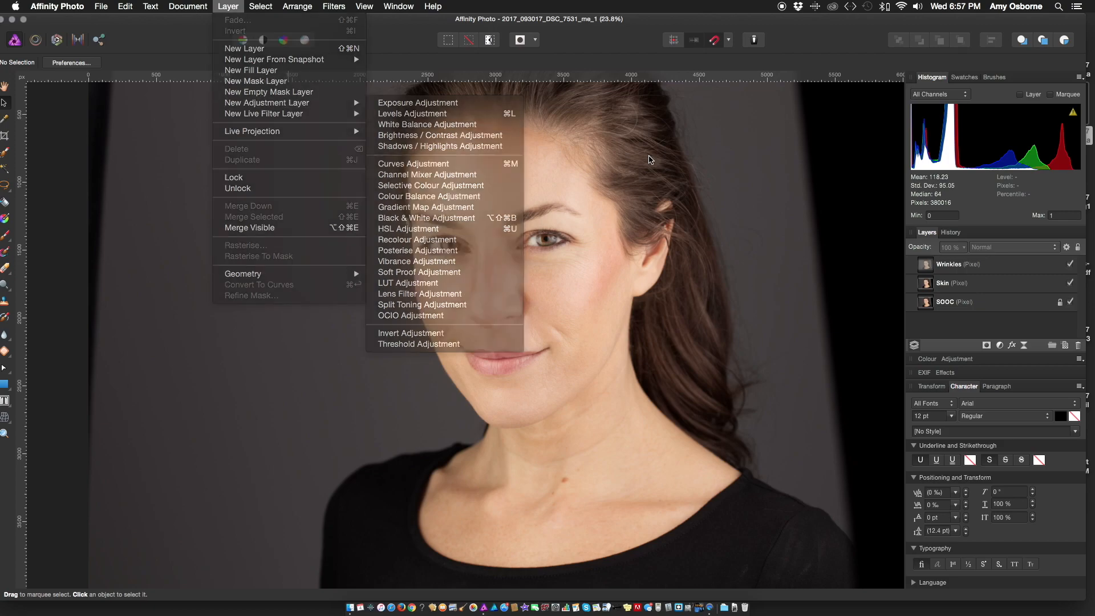
{"action": "left_click_drag", "start_coordinate": [772, 509], "coordinate": [768, 510]}
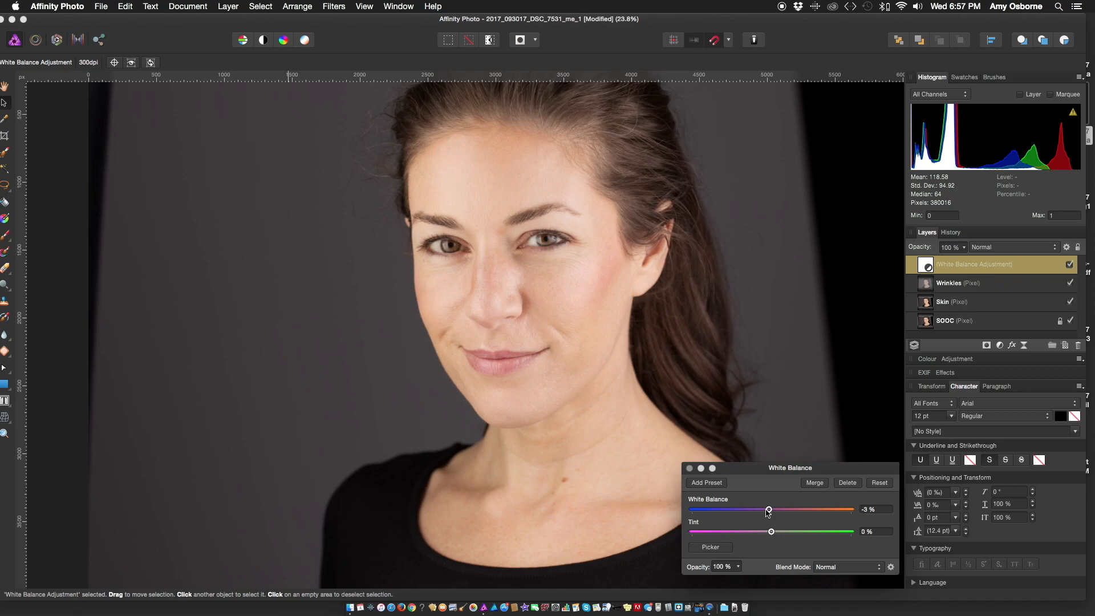
{"action": "left_click", "coordinate": [689, 468]}
Toggle the White Balance adjustment's visibility to compare the portrait with and without it, leaving it on.
{"action": "left_click", "coordinate": [1070, 265]}
{"action": "left_click", "coordinate": [1070, 265]}
{"action": "left_click", "coordinate": [1070, 266]}
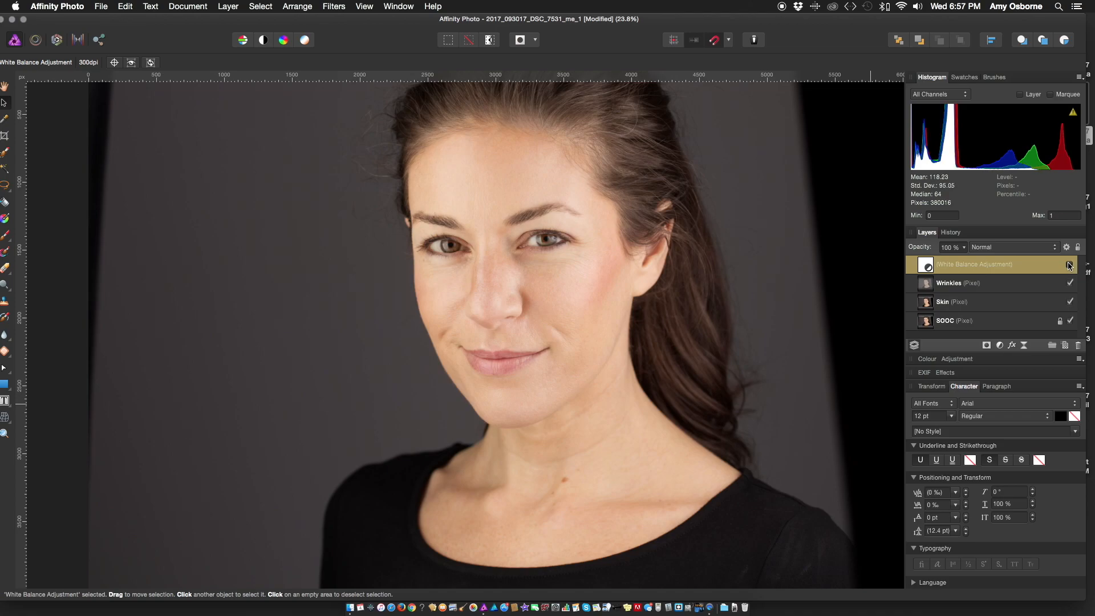
{"action": "left_click", "coordinate": [1071, 266]}
{"action": "scroll", "coordinate": [645, 312], "scroll_direction": "left", "scroll_amount": 2}
{"action": "scroll", "coordinate": [644, 313], "scroll_direction": "up", "scroll_amount": 1}
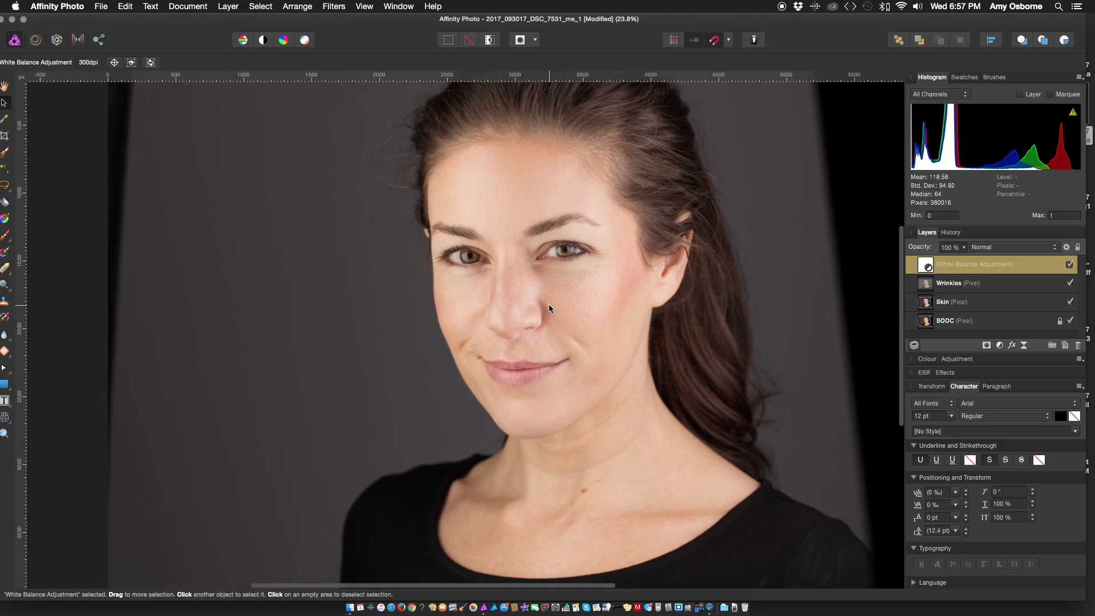
Add a Colour Balance adjustment layer and set Yellow / Blue to 1 % for the Shadows.
{"action": "left_click", "coordinate": [177, 6]}
{"action": "mouse_move", "coordinate": [222, 5]}
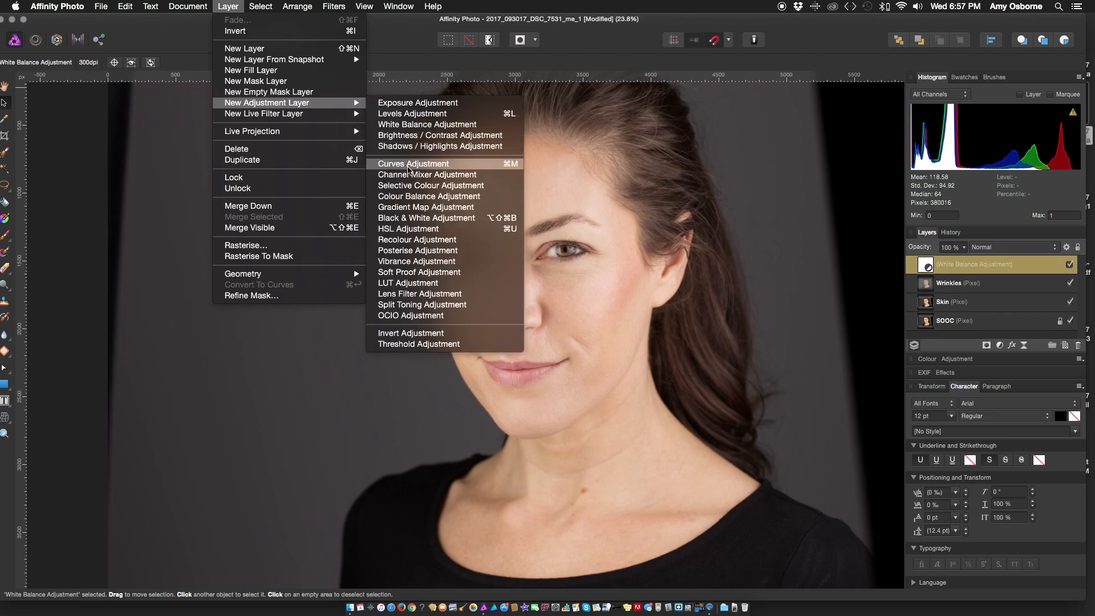
{"action": "left_click", "coordinate": [404, 200]}
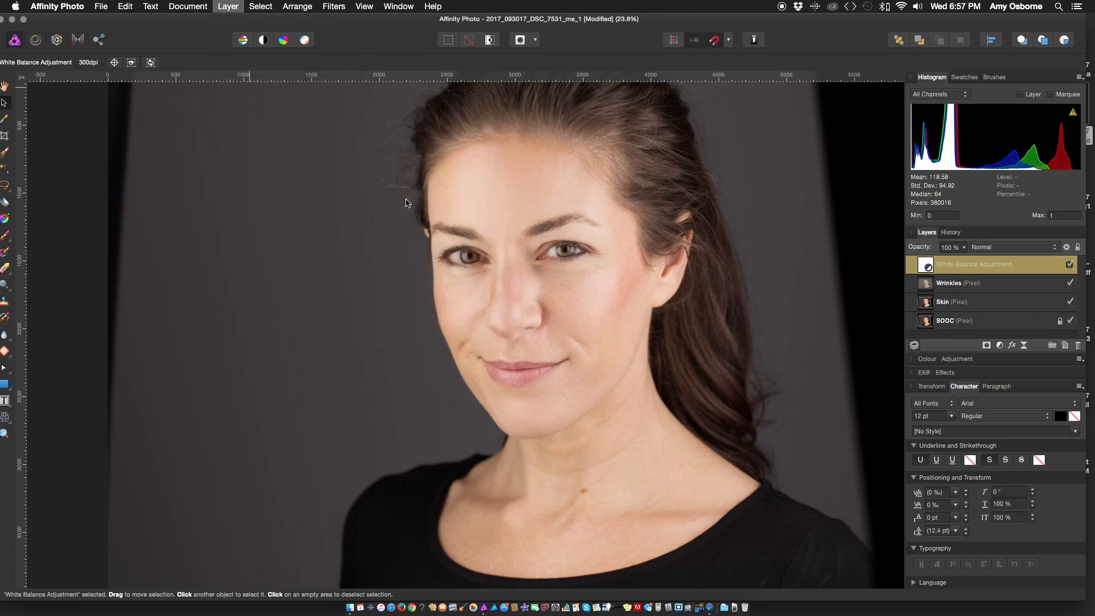
{"action": "left_click", "coordinate": [738, 464]}
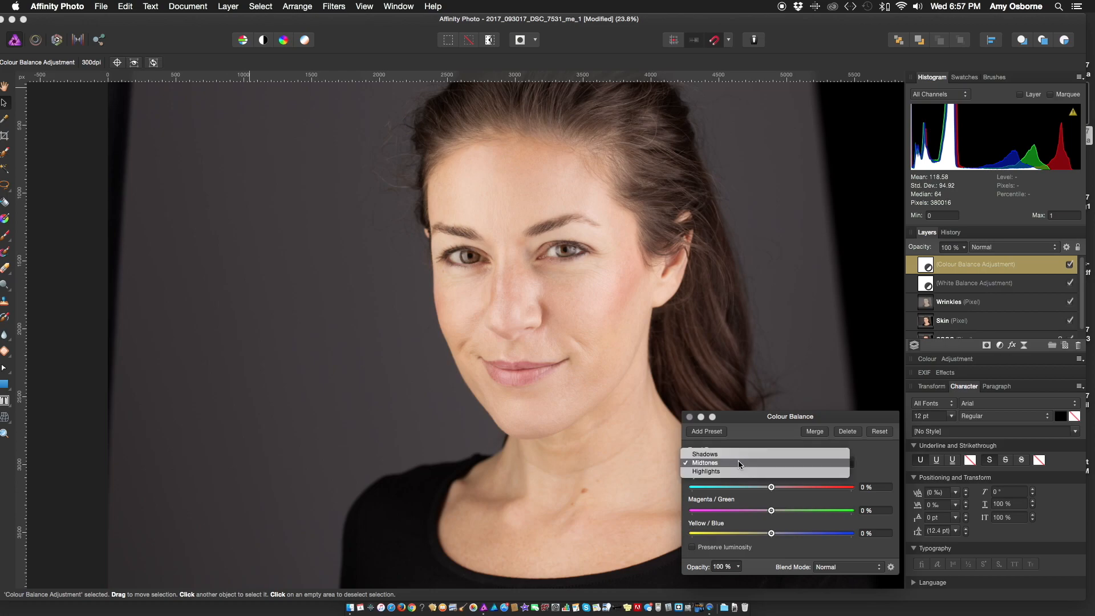
{"action": "left_click", "coordinate": [738, 455]}
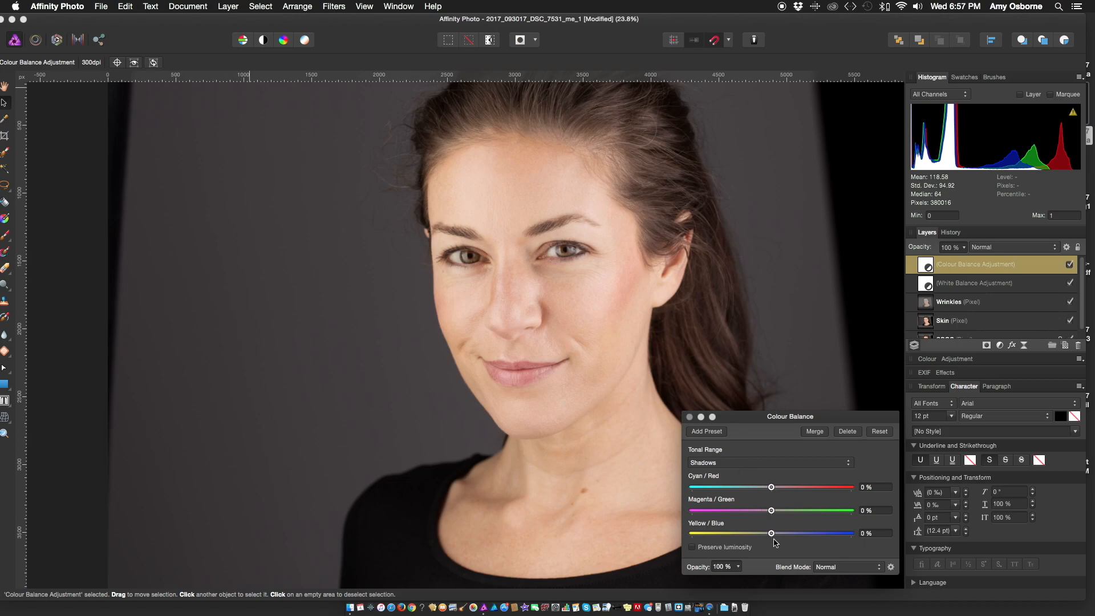
{"action": "left_click_drag", "start_coordinate": [774, 536], "coordinate": [771, 534]}
{"action": "left_click", "coordinate": [884, 535]}
{"action": "type", "text": "1"}
{"action": "left_click", "coordinate": [875, 489]}
Set Yellow / Blue to 1 % for the Midtones and close the Colour Balance settings.
{"action": "left_click", "coordinate": [737, 462]}
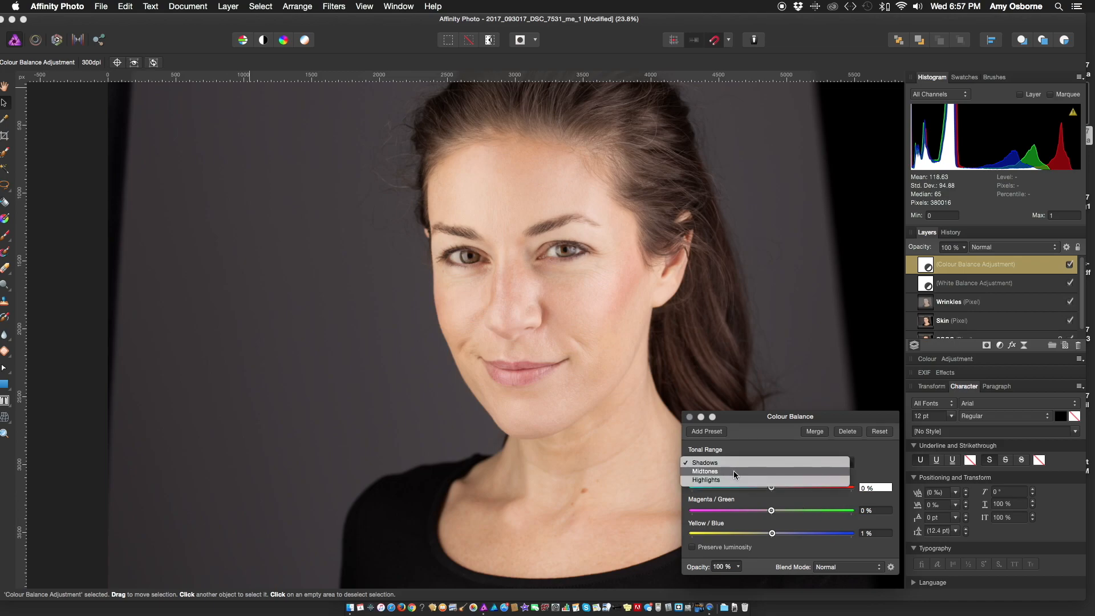
{"action": "left_click", "coordinate": [734, 470]}
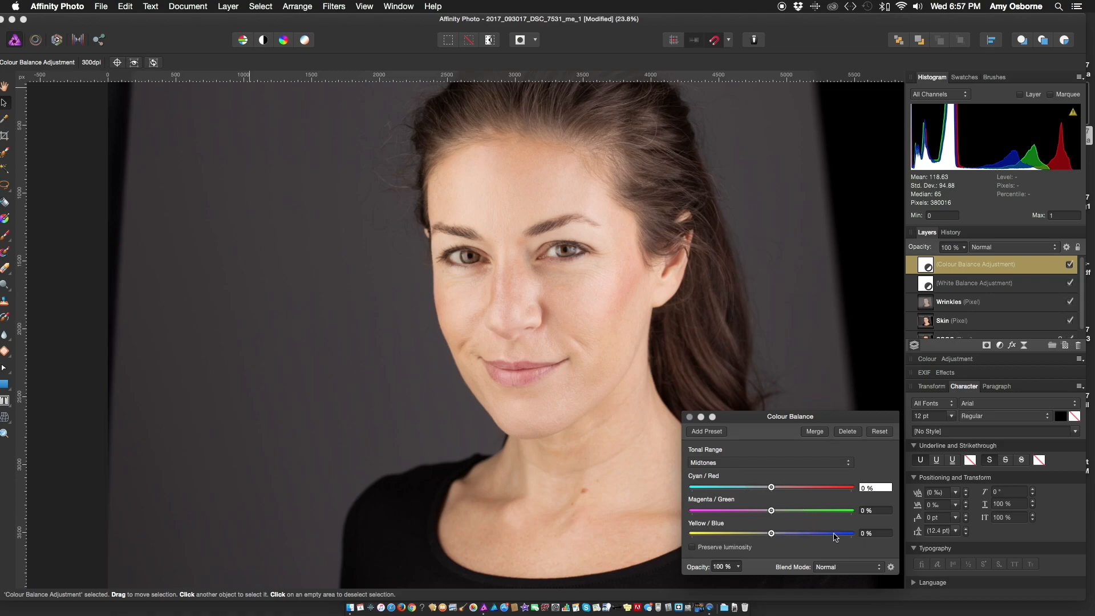
{"action": "key", "text": "Tab"}
{"action": "key", "text": "Tab"}
{"action": "type", "text": "1"}
{"action": "left_click", "coordinate": [689, 417]}
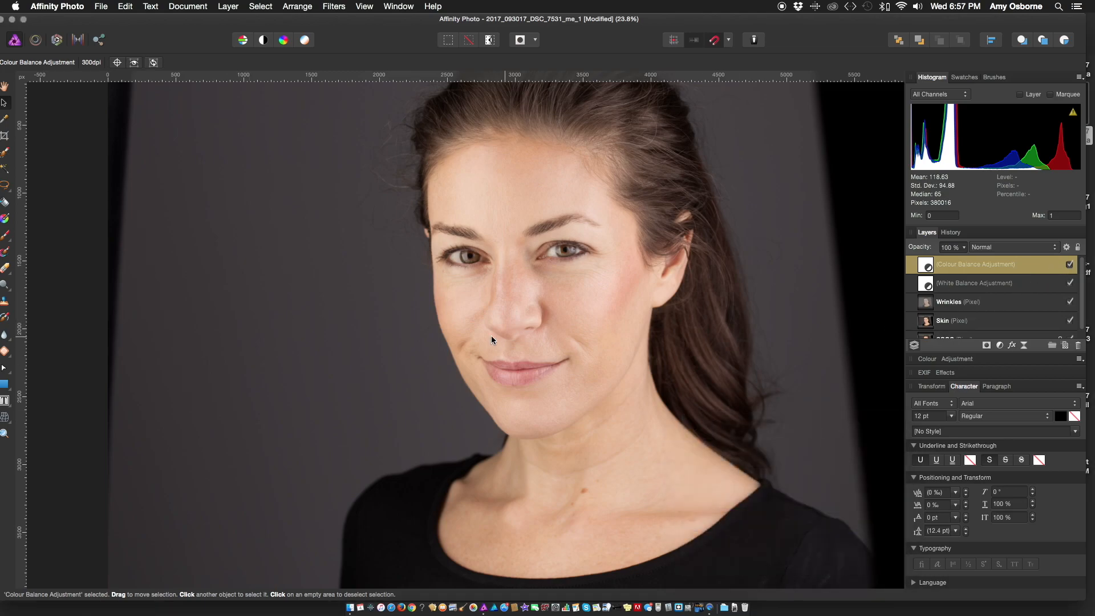
Toggle the White Balance and Colour Balance adjustments together to compare the portrait's colour, leaving both on and deselected.
{"action": "scroll", "coordinate": [491, 337], "scroll_direction": "down", "scroll_amount": 2}
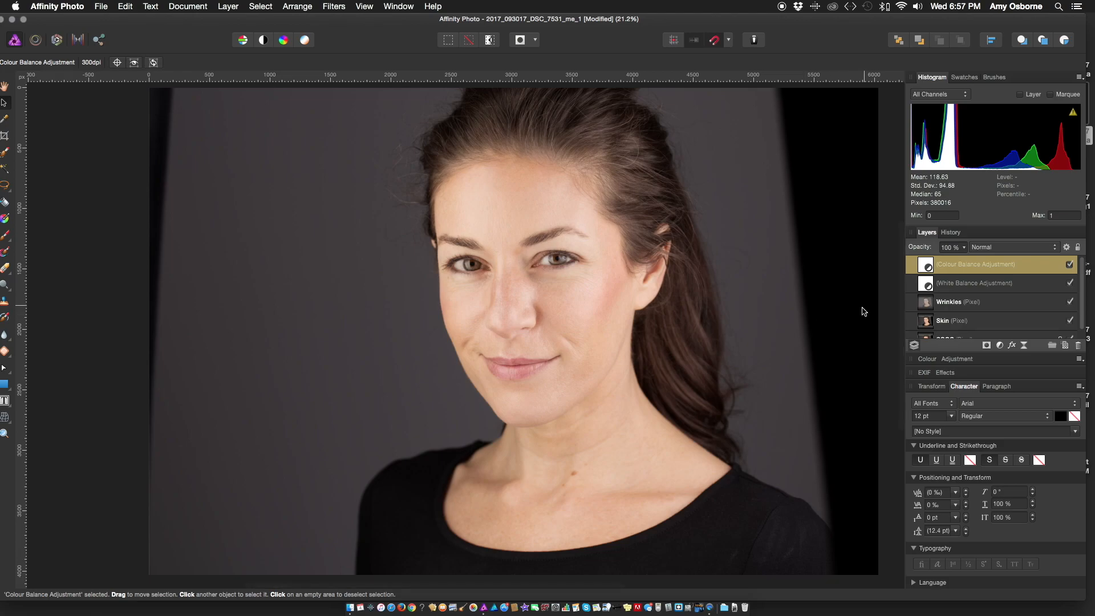
{"action": "left_click", "coordinate": [926, 284]}
{"action": "left_click", "coordinate": [1047, 266], "text": "shift"}
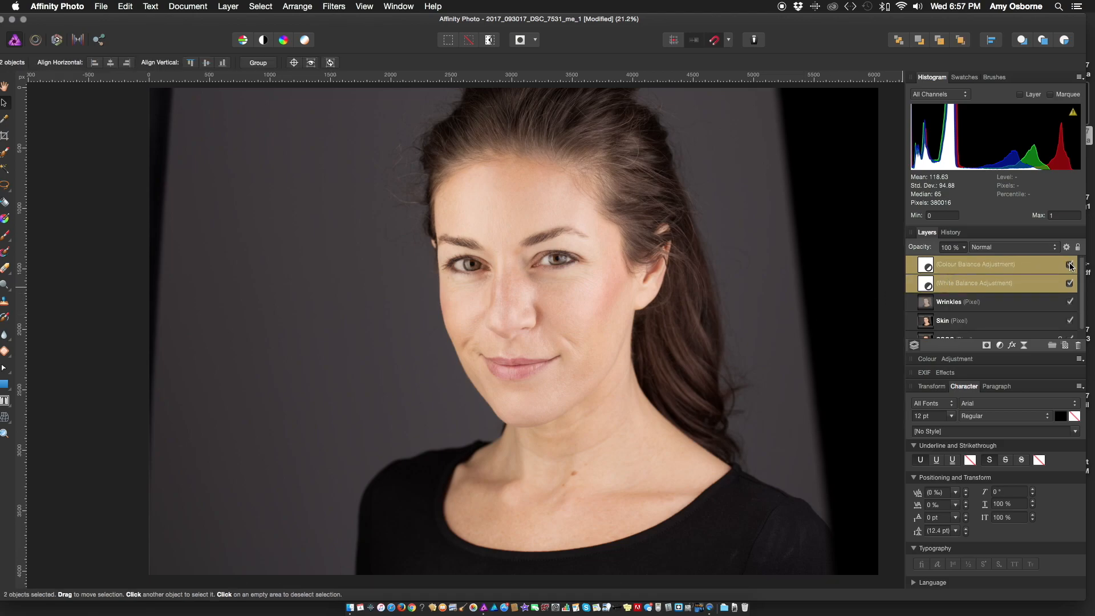
{"action": "left_click", "coordinate": [1070, 266]}
{"action": "left_click", "coordinate": [1070, 265]}
{"action": "left_click", "coordinate": [1071, 265]}
{"action": "left_click", "coordinate": [1070, 266]}
{"action": "left_click", "coordinate": [62, 281]}
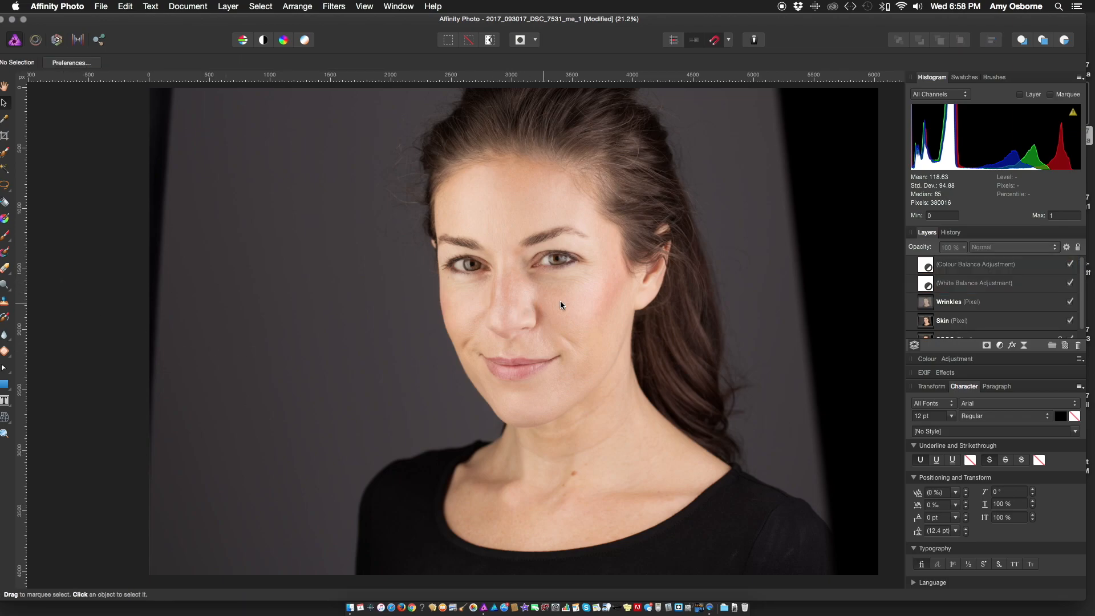
Examine the whole portrait, then select the Wrinkles layer and review the layer stack down to SOOC.
{"action": "scroll", "coordinate": [577, 298], "scroll_direction": "up", "scroll_amount": 3}
{"action": "scroll", "coordinate": [577, 297], "scroll_direction": "down", "scroll_amount": 3}
{"action": "scroll", "coordinate": [577, 297], "scroll_direction": "down", "scroll_amount": 1}
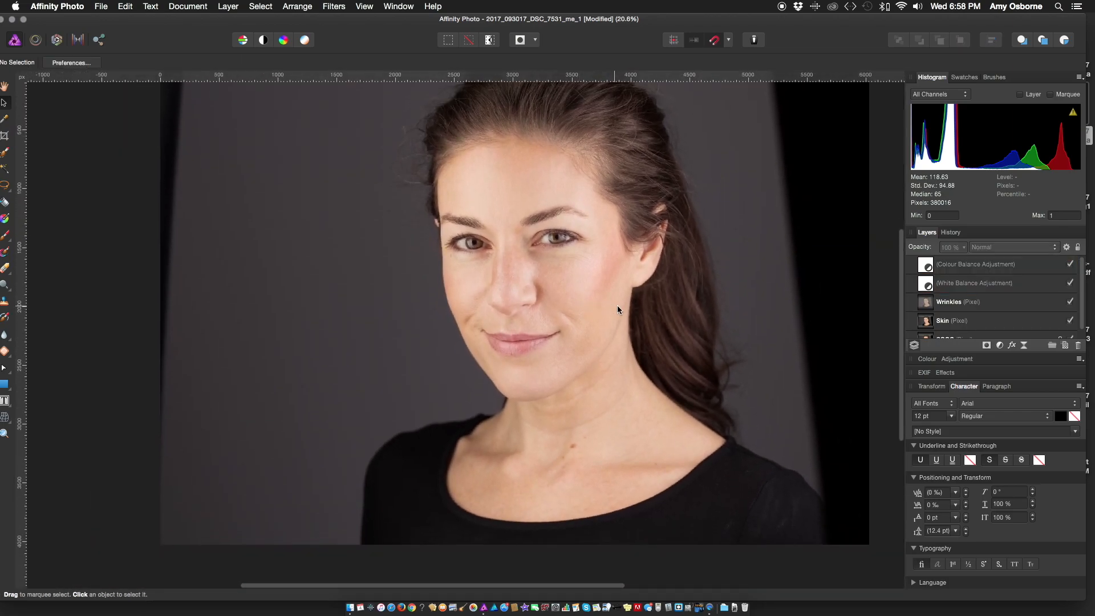
{"action": "scroll", "coordinate": [617, 305], "scroll_direction": "up", "scroll_amount": 1}
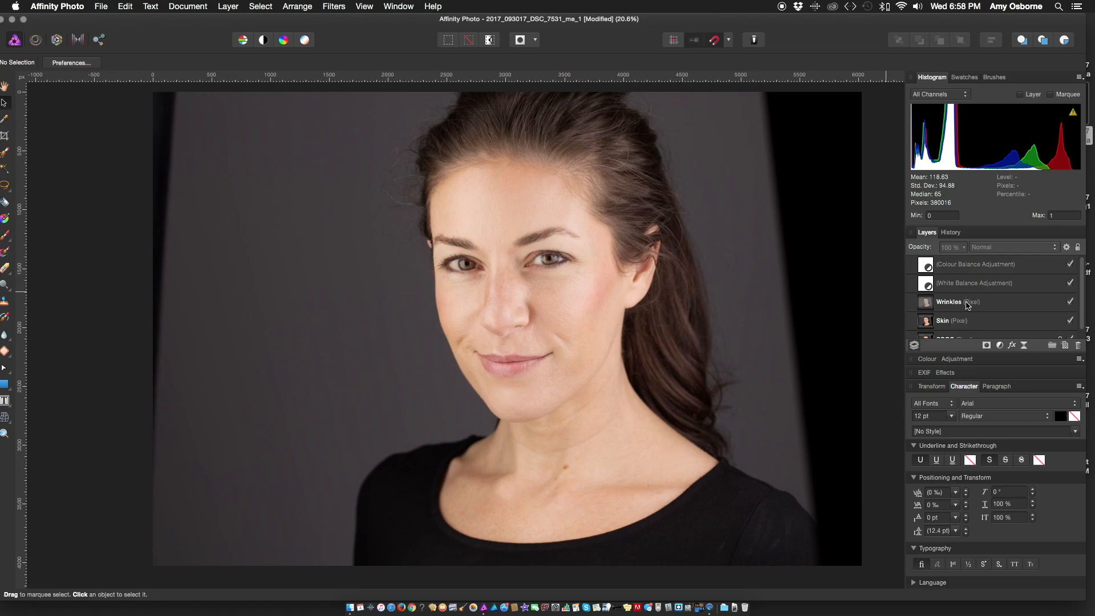
{"action": "left_click", "coordinate": [968, 305]}
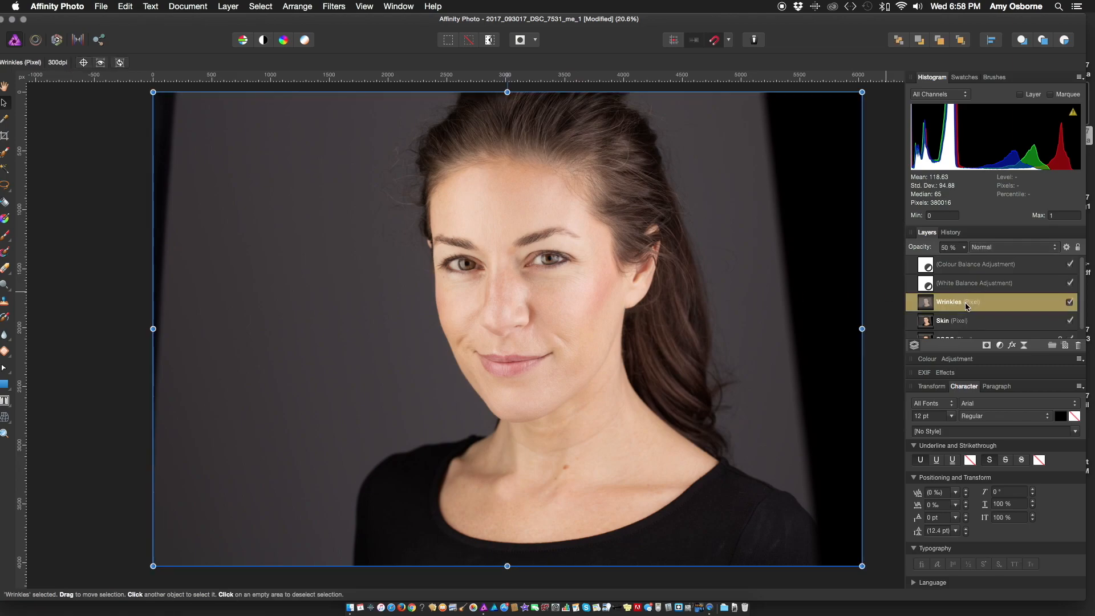
{"action": "scroll", "coordinate": [968, 307], "scroll_direction": "down", "scroll_amount": 1}
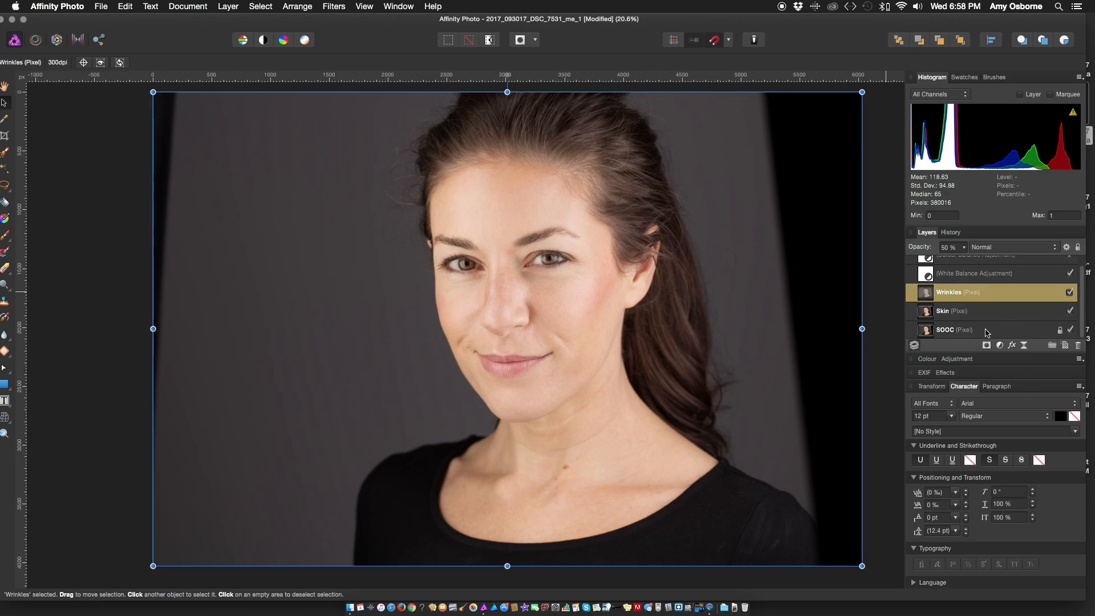
Create a pixel layer above Wrinkles, name it Brows, and get the Paint Brush ready.
{"action": "key", "text": "super+shift+n"}
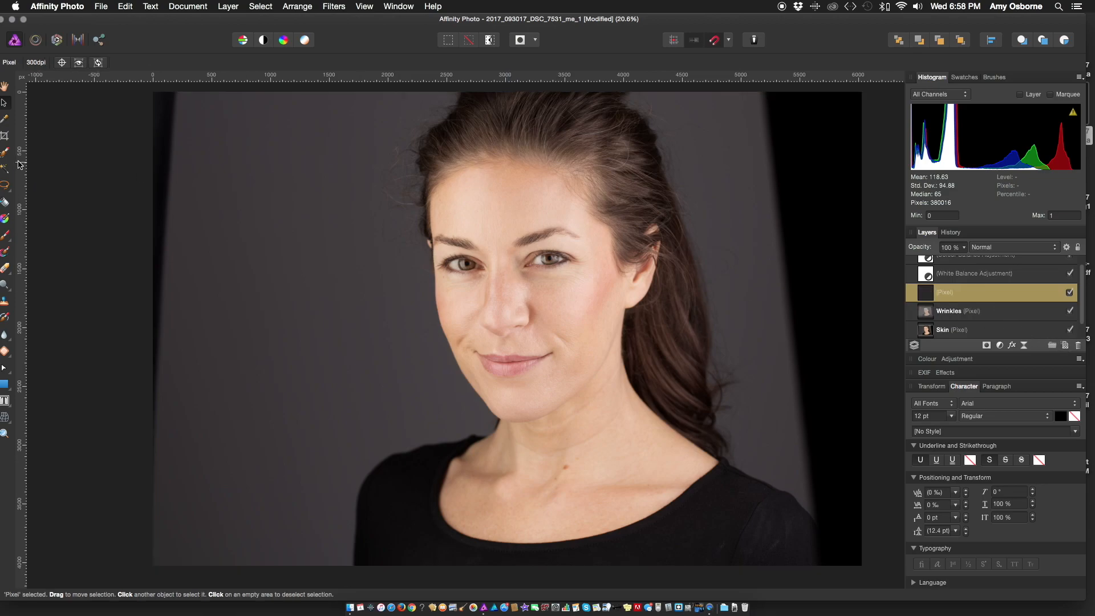
{"action": "scroll", "coordinate": [34, 178], "scroll_direction": "up", "scroll_amount": 1}
{"action": "scroll", "coordinate": [520, 294], "scroll_direction": "up", "scroll_amount": 2}
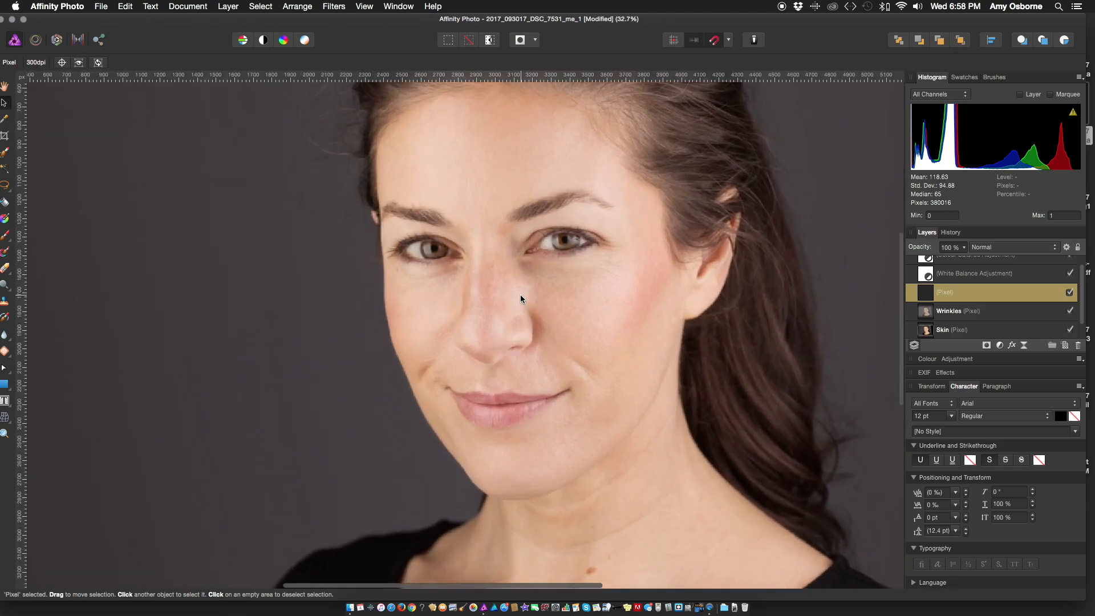
{"action": "scroll", "coordinate": [504, 293], "scroll_direction": "up", "scroll_amount": 2}
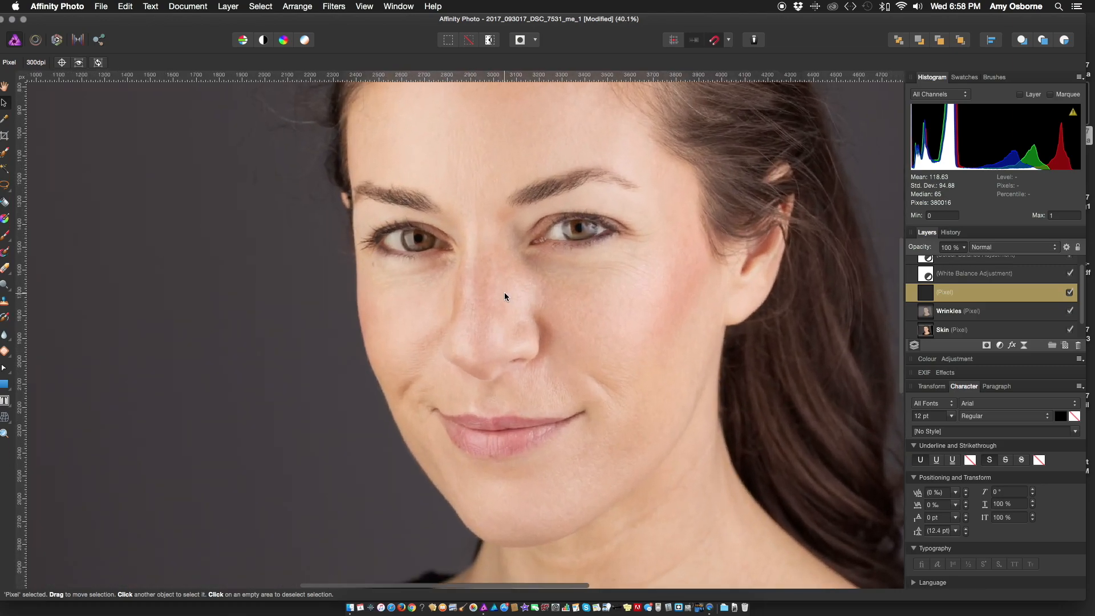
{"action": "scroll", "coordinate": [504, 296], "scroll_direction": "right", "scroll_amount": 5}
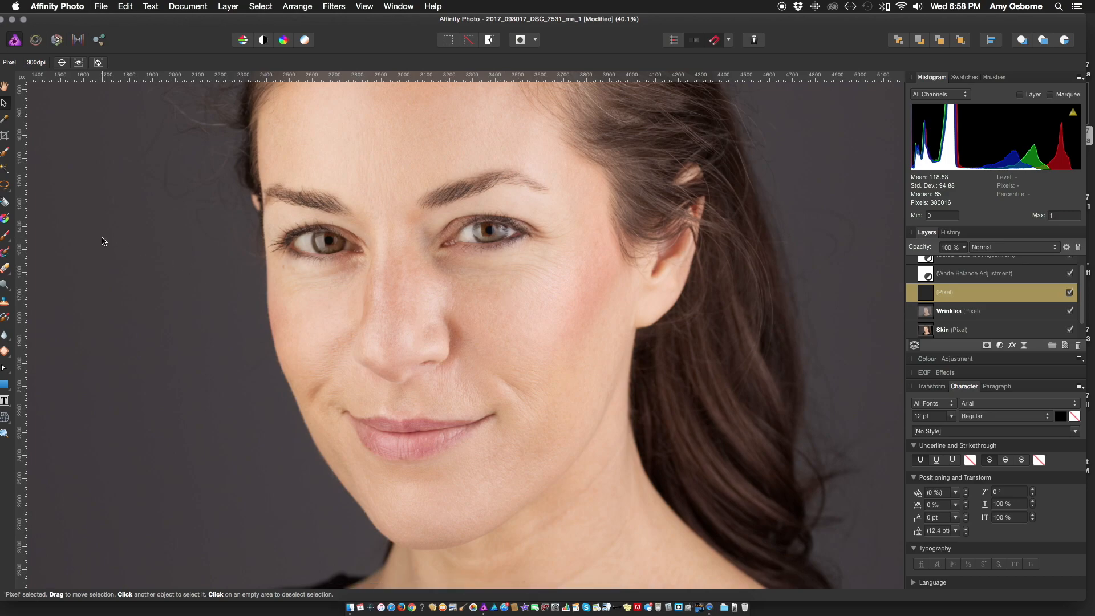
{"action": "left_click", "coordinate": [4, 236]}
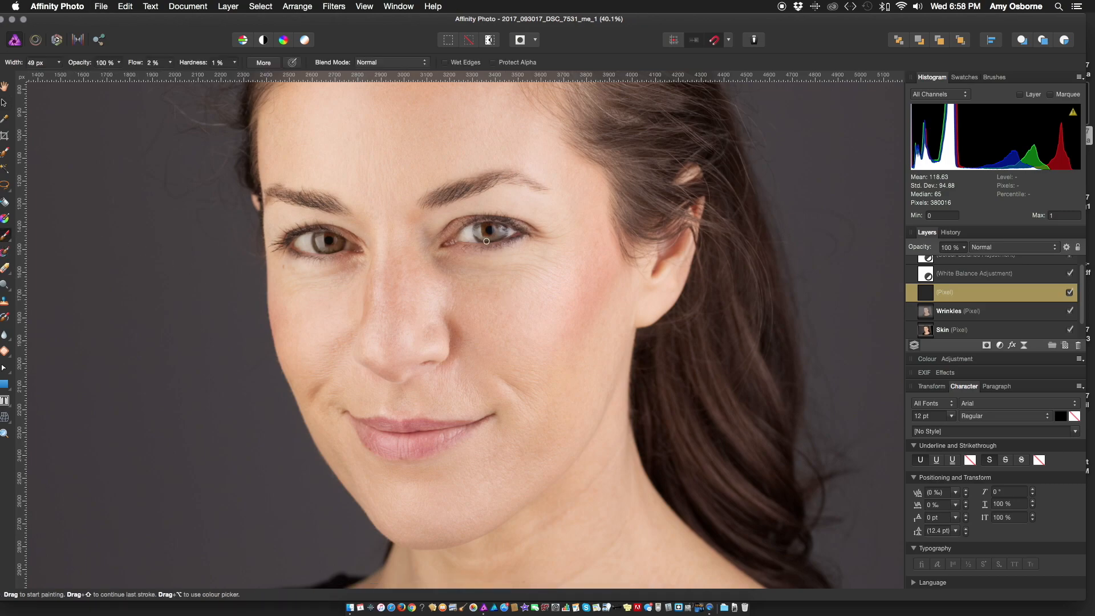
{"action": "double_click", "coordinate": [945, 292]}
{"action": "type", "text": "Brows"}
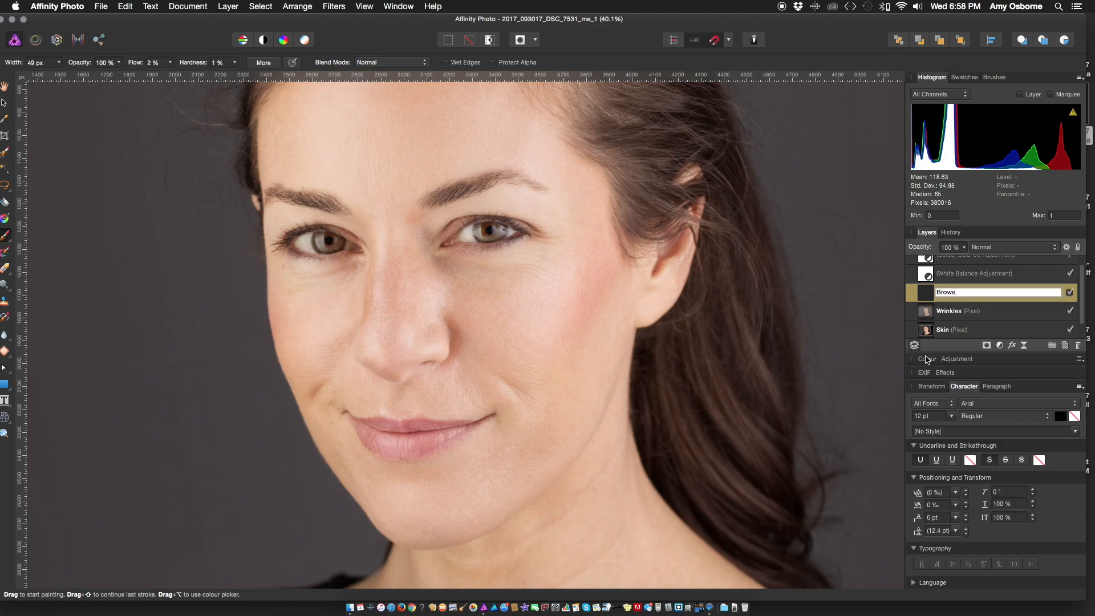
Sample a brush colour from beside the brow in the portrait and set the brush flow to 11 %.
{"action": "left_click", "coordinate": [926, 359]}
{"action": "left_click_drag", "start_coordinate": [951, 255], "coordinate": [519, 182]}
{"action": "left_click_drag", "start_coordinate": [170, 62], "coordinate": [175, 76]}
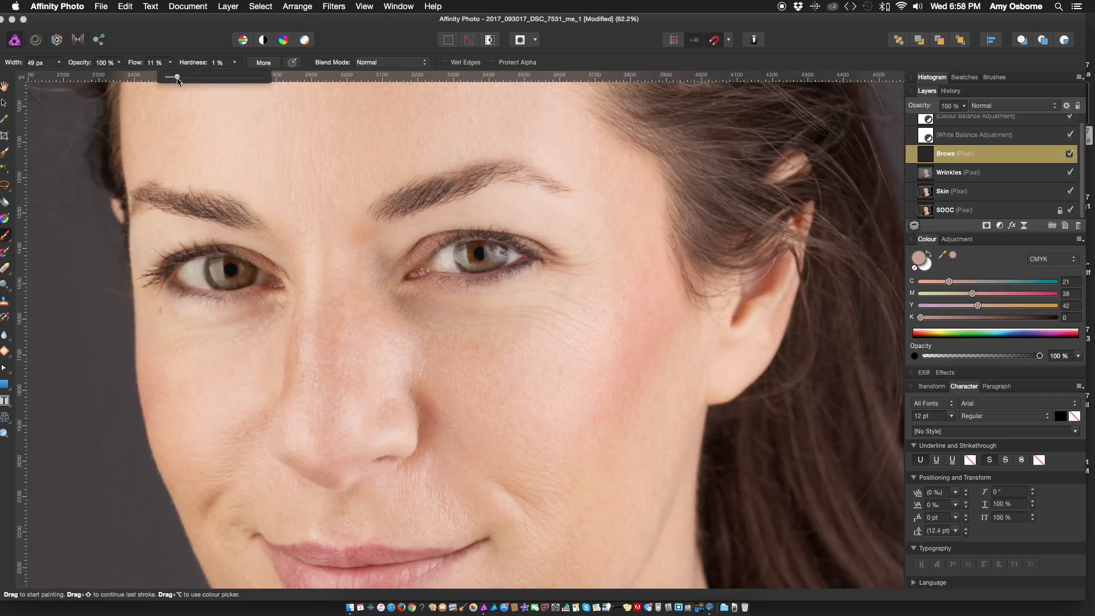
Set the Brows layer to Multiply and paint over both eyebrows to fill them in.
{"action": "left_click_drag", "start_coordinate": [460, 180], "coordinate": [403, 197]}
{"action": "left_click", "coordinate": [1012, 106]}
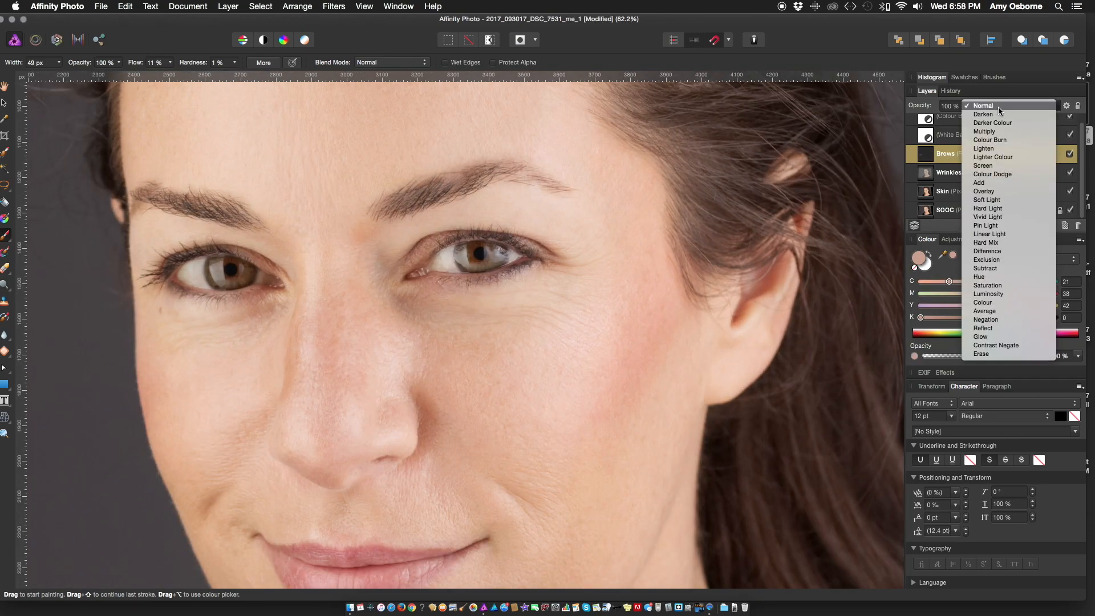
{"action": "left_click", "coordinate": [1004, 132]}
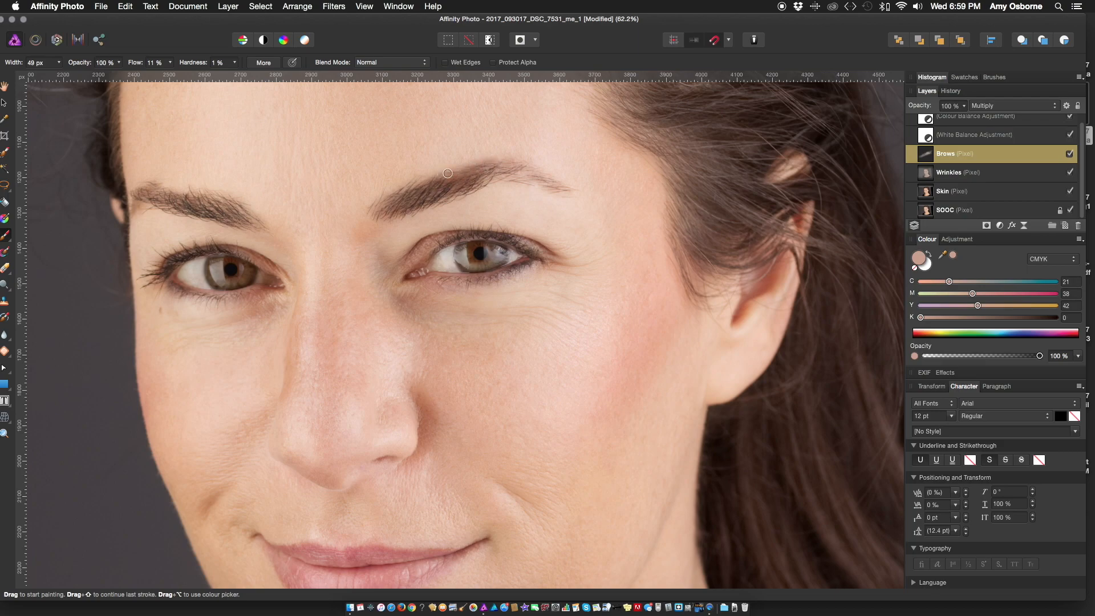
{"action": "mouse_move", "coordinate": [519, 173]}
{"action": "left_mouse_down"}
{"action": "mouse_move", "coordinate": [416, 207]}
{"action": "mouse_move", "coordinate": [512, 171]}
{"action": "mouse_move", "coordinate": [569, 192]}
{"action": "mouse_move", "coordinate": [401, 201]}
{"action": "left_mouse_up"}
{"action": "mouse_move", "coordinate": [166, 191]}
{"action": "left_mouse_down"}
{"action": "mouse_move", "coordinate": [197, 214]}
{"action": "mouse_move", "coordinate": [135, 211]}
{"action": "mouse_move", "coordinate": [187, 195]}
{"action": "mouse_move", "coordinate": [124, 212]}
{"action": "mouse_move", "coordinate": [220, 204]}
{"action": "mouse_move", "coordinate": [164, 188]}
{"action": "mouse_move", "coordinate": [206, 198]}
{"action": "mouse_move", "coordinate": [166, 192]}
{"action": "mouse_move", "coordinate": [217, 213]}
{"action": "left_mouse_up"}
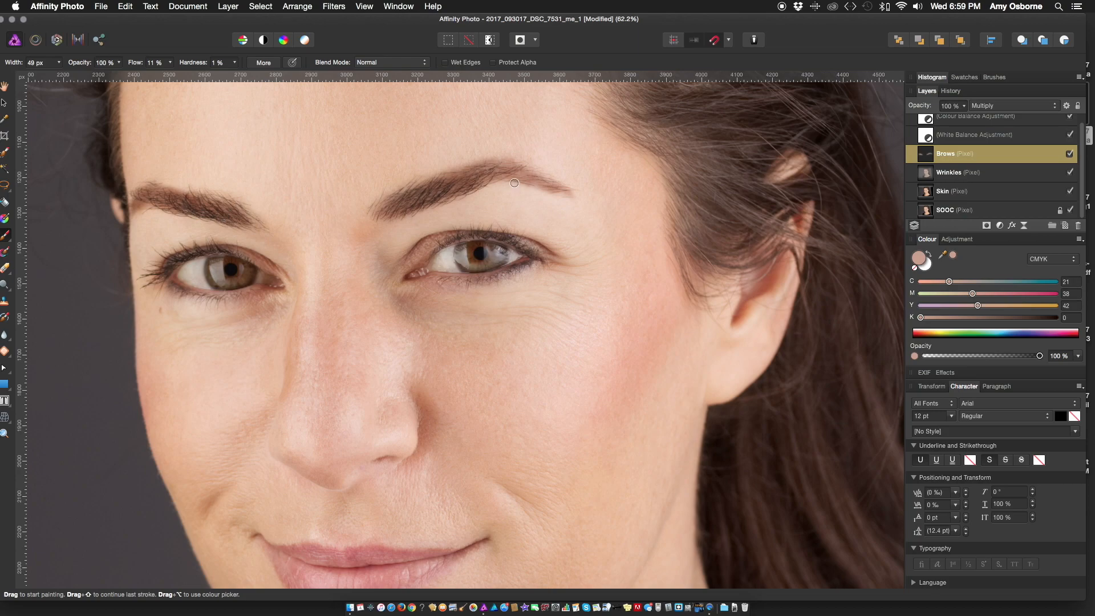
Apply a Gaussian Blur to the Brows layer to soften the painted fill, and return to the Paint Brush.
{"action": "left_click", "coordinate": [301, 6]}
{"action": "mouse_move", "coordinate": [334, 5]}
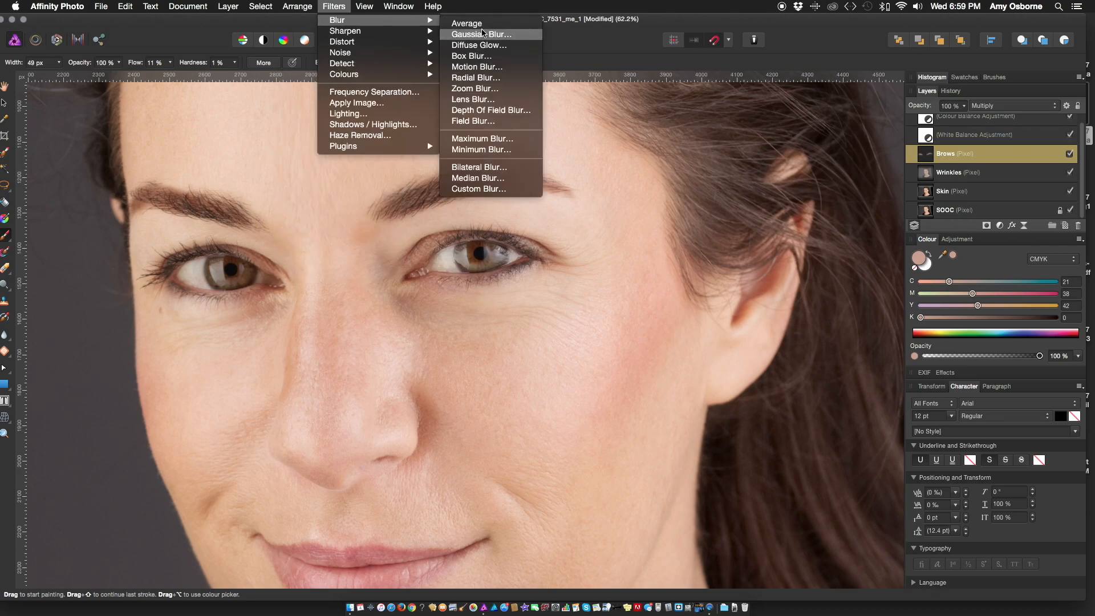
{"action": "left_click", "coordinate": [494, 35]}
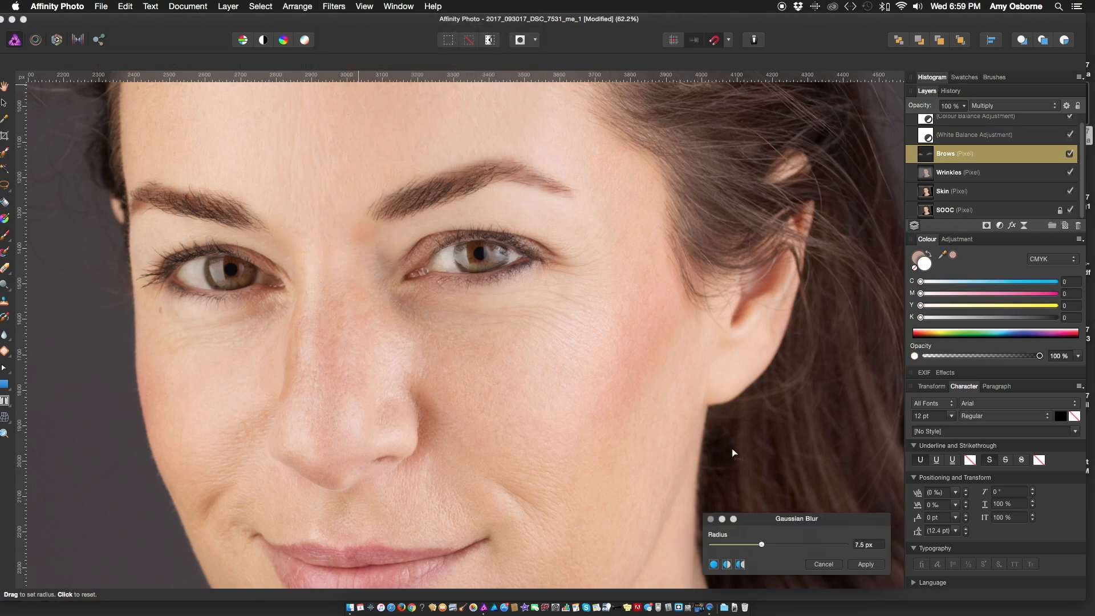
{"action": "mouse_move", "coordinate": [763, 547]}
{"action": "left_mouse_down"}
{"action": "mouse_move", "coordinate": [790, 547]}
{"action": "mouse_move", "coordinate": [772, 547]}
{"action": "left_mouse_up"}
{"action": "left_click_drag", "start_coordinate": [777, 547], "coordinate": [775, 547]}
{"action": "left_click", "coordinate": [865, 564]}
{"action": "key", "text": "b"}
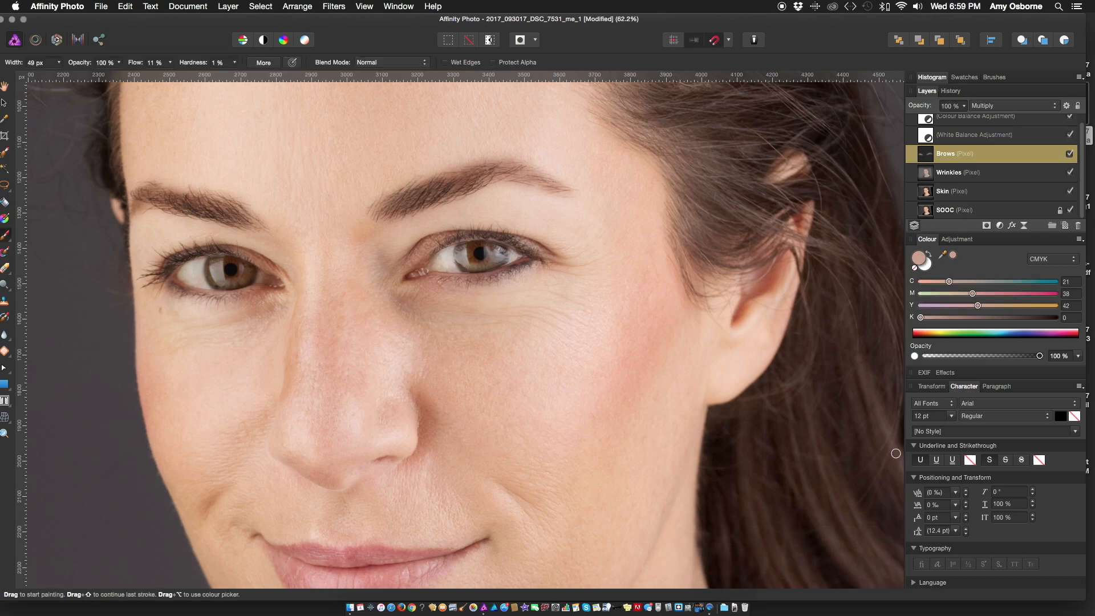
Toggle the Brows layer to compare the eyebrows with and without the blurred fill.
{"action": "left_click", "coordinate": [1070, 154]}
{"action": "left_click", "coordinate": [1069, 154]}
{"action": "left_click", "coordinate": [1069, 154]}
{"action": "left_click", "coordinate": [1070, 154]}
Set up the Erase Brush with a 45 px width, 74 % opacity and 3 % flow.
{"action": "left_click", "coordinate": [4, 267]}
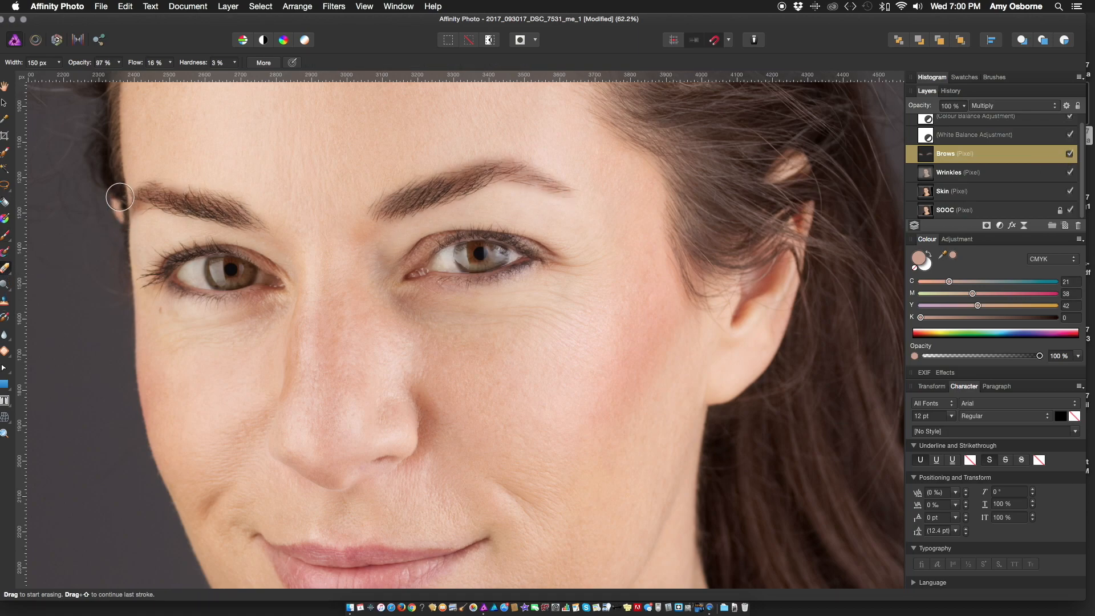
{"action": "left_click_drag", "start_coordinate": [61, 64], "coordinate": [45, 84]}
{"action": "left_click", "coordinate": [119, 62]}
{"action": "left_click_drag", "start_coordinate": [198, 78], "coordinate": [174, 77]}
{"action": "left_click", "coordinate": [170, 63]}
{"action": "left_click_drag", "start_coordinate": [168, 78], "coordinate": [155, 77]}
Compare the eyebrows with and without the Brows layer and lower that layer's opacity to 29 %.
{"action": "left_click", "coordinate": [1070, 154]}
{"action": "left_click", "coordinate": [1070, 154]}
{"action": "left_click", "coordinate": [1069, 154]}
{"action": "left_click", "coordinate": [1069, 154]}
{"action": "scroll", "coordinate": [673, 194], "scroll_direction": "down", "scroll_amount": 3}
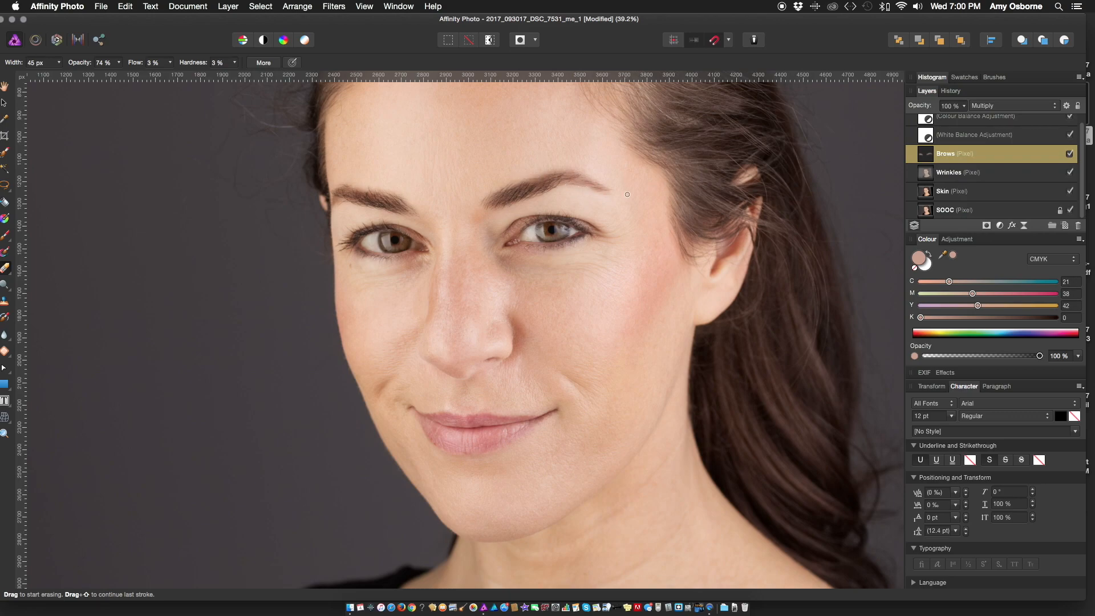
{"action": "left_click_drag", "start_coordinate": [963, 111], "coordinate": [897, 131]}
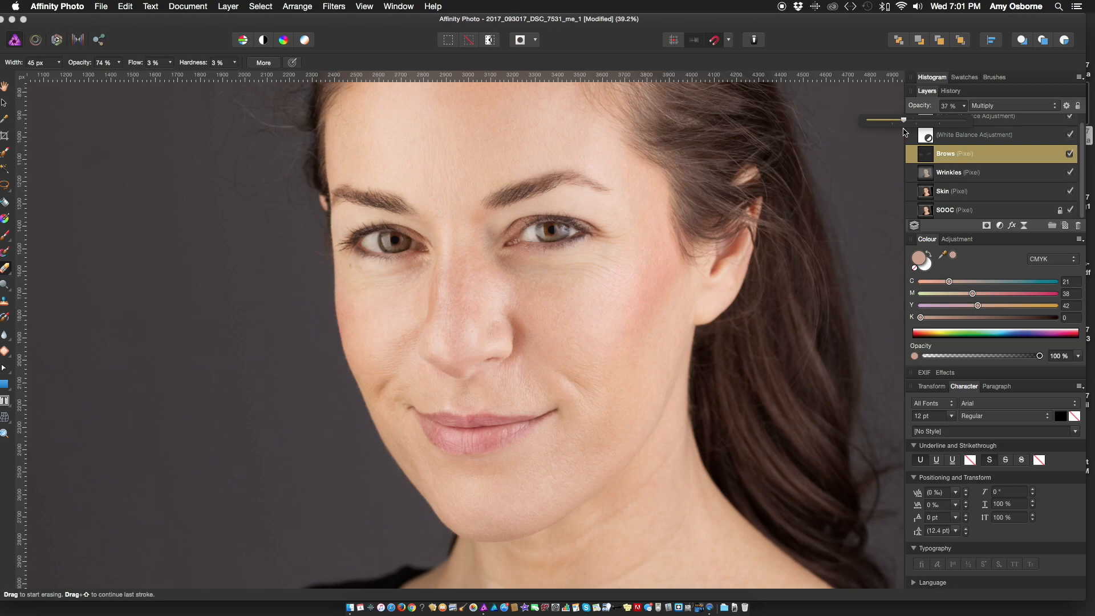
{"action": "left_click_drag", "start_coordinate": [904, 132], "coordinate": [896, 132]}
{"action": "key", "text": "super+0"}
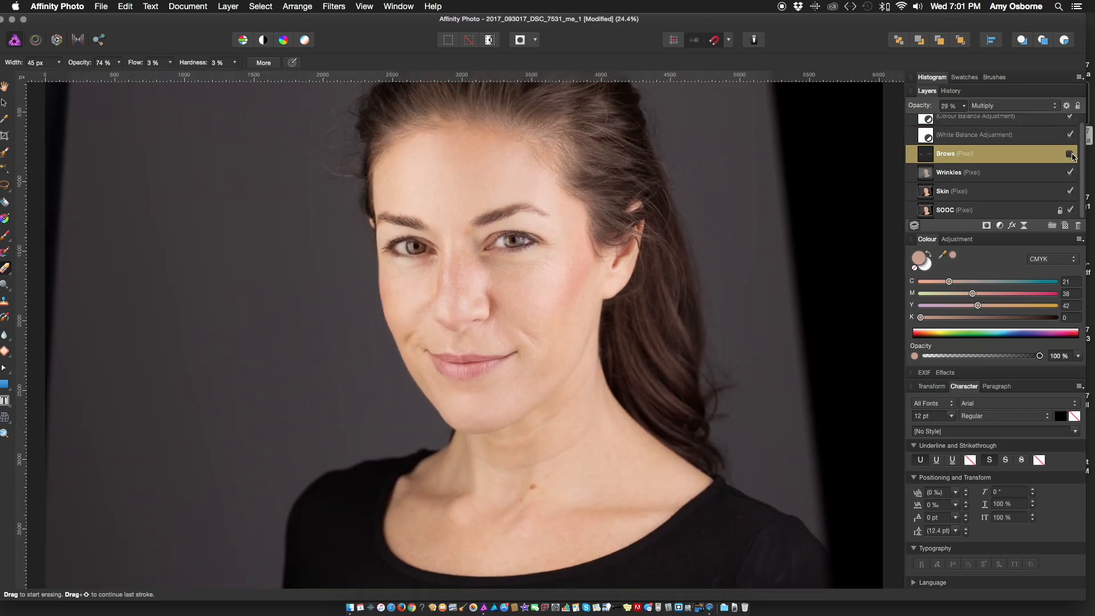
Add a pixel layer above Brows and name it Brows-indiv.
{"action": "scroll", "coordinate": [528, 213], "scroll_direction": "up", "scroll_amount": 10}
{"action": "key", "text": "b"}
{"action": "left_click", "coordinate": [1065, 225]}
{"action": "double_click", "coordinate": [947, 153]}
{"action": "type", "text": "Brows-indiv"}
{"action": "scroll", "coordinate": [564, 203], "scroll_direction": "up", "scroll_amount": 5}
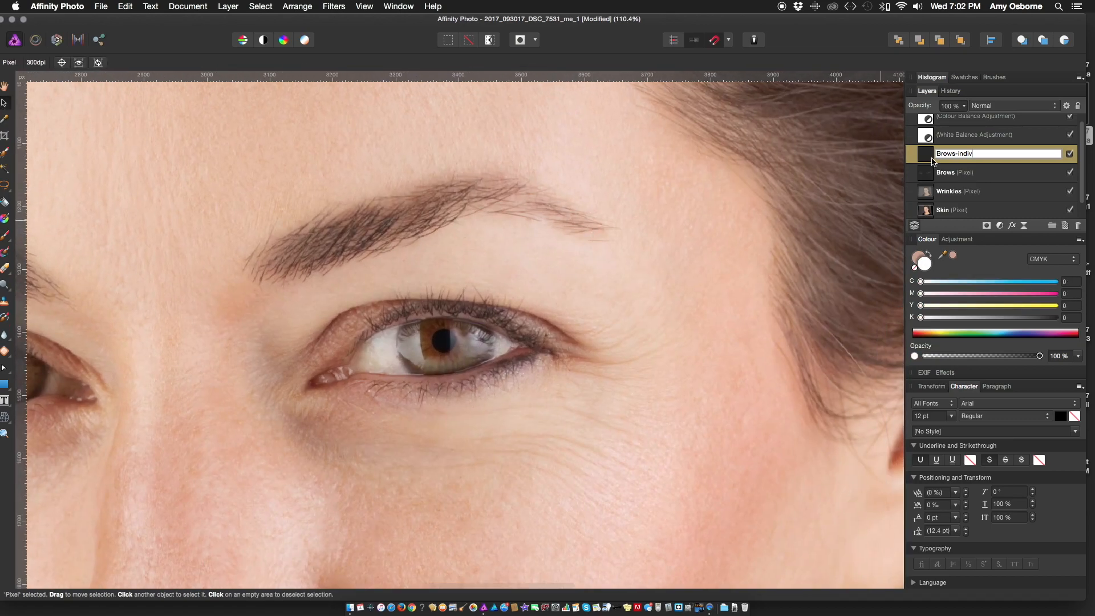
Prepare a 4 px Paint Brush with a colour sampled from the eyebrow area, and set Brows-indiv to Multiply.
{"action": "left_click_drag", "start_coordinate": [143, 20], "coordinate": [156, 20]}
{"action": "left_click", "coordinate": [73, 63]}
{"action": "left_click_drag", "start_coordinate": [48, 88], "coordinate": [40, 89]}
{"action": "scroll", "coordinate": [524, 217], "scroll_direction": "up", "scroll_amount": 1}
{"action": "left_click", "coordinate": [524, 217], "text": "alt"}
{"action": "left_click", "coordinate": [995, 105]}
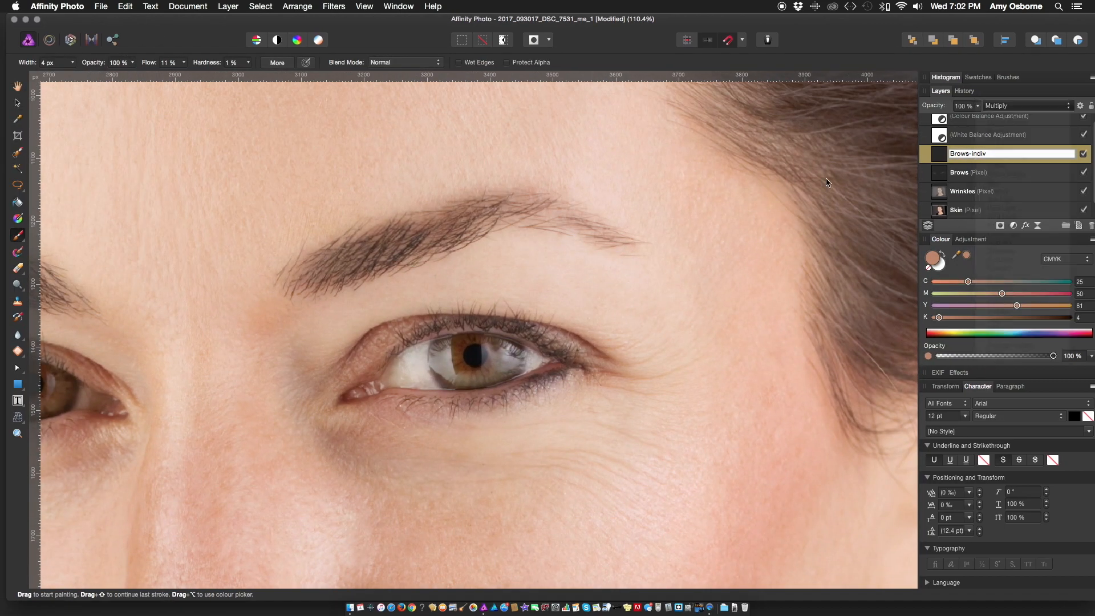
{"action": "left_click", "coordinate": [995, 118]}
Paint fine individual hair strokes into the sparse areas of both eyebrows on the Brows-indiv layer.
{"action": "scroll", "coordinate": [534, 233], "scroll_direction": "up", "scroll_amount": 5}
{"action": "left_click_drag", "start_coordinate": [512, 229], "coordinate": [563, 210]}
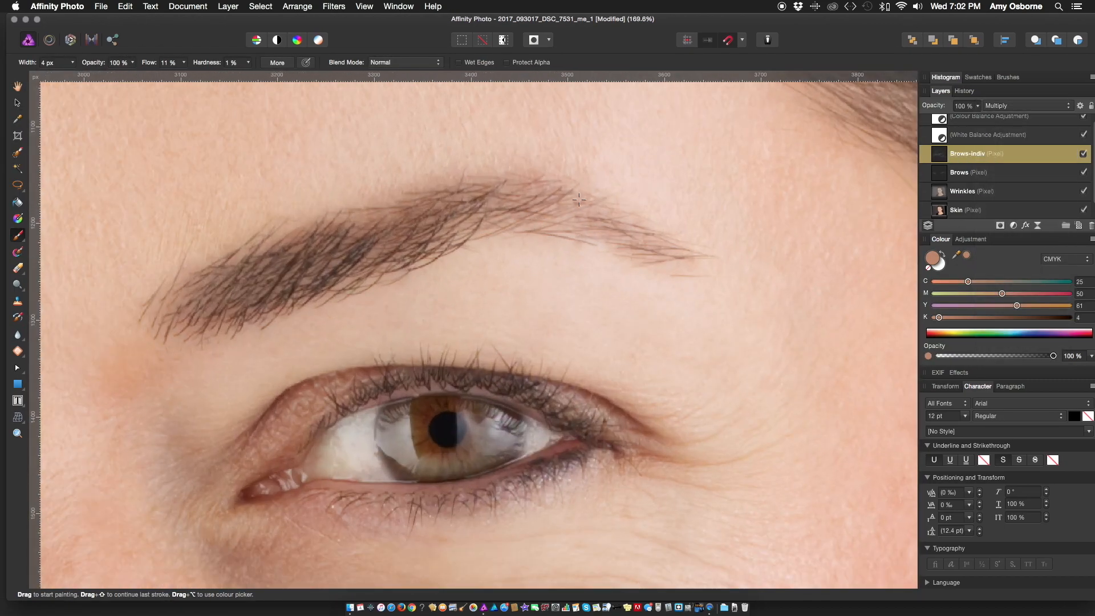
{"action": "scroll", "coordinate": [612, 151], "scroll_direction": "left", "scroll_amount": 8}
{"action": "scroll", "coordinate": [613, 151], "scroll_direction": "down", "scroll_amount": 2}
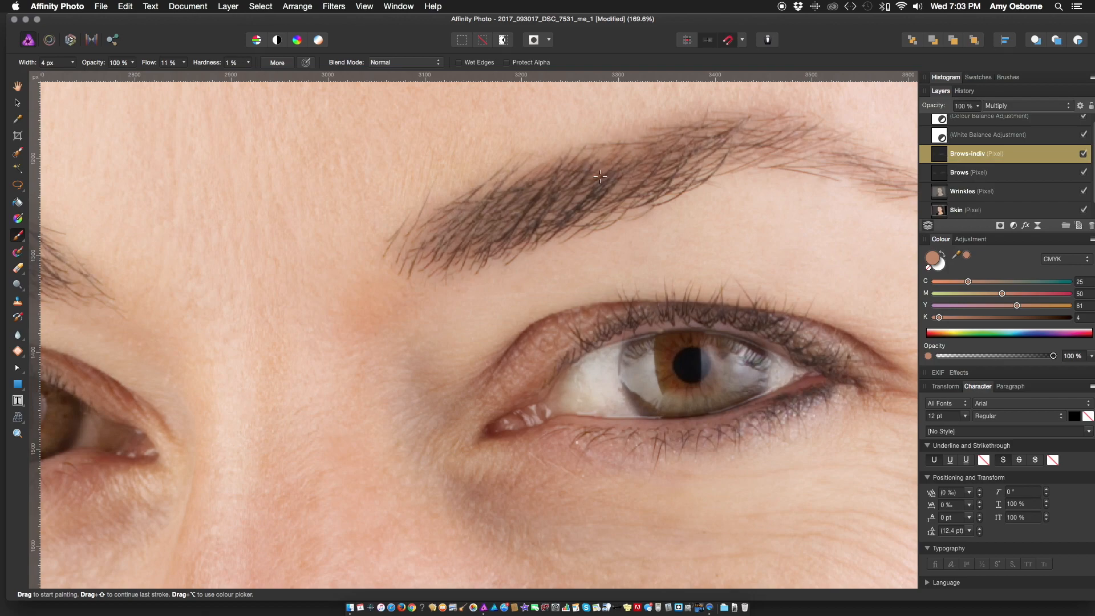
{"action": "scroll", "coordinate": [619, 162], "scroll_direction": "down", "scroll_amount": 8}
{"action": "scroll", "coordinate": [197, 157], "scroll_direction": "up", "scroll_amount": 4}
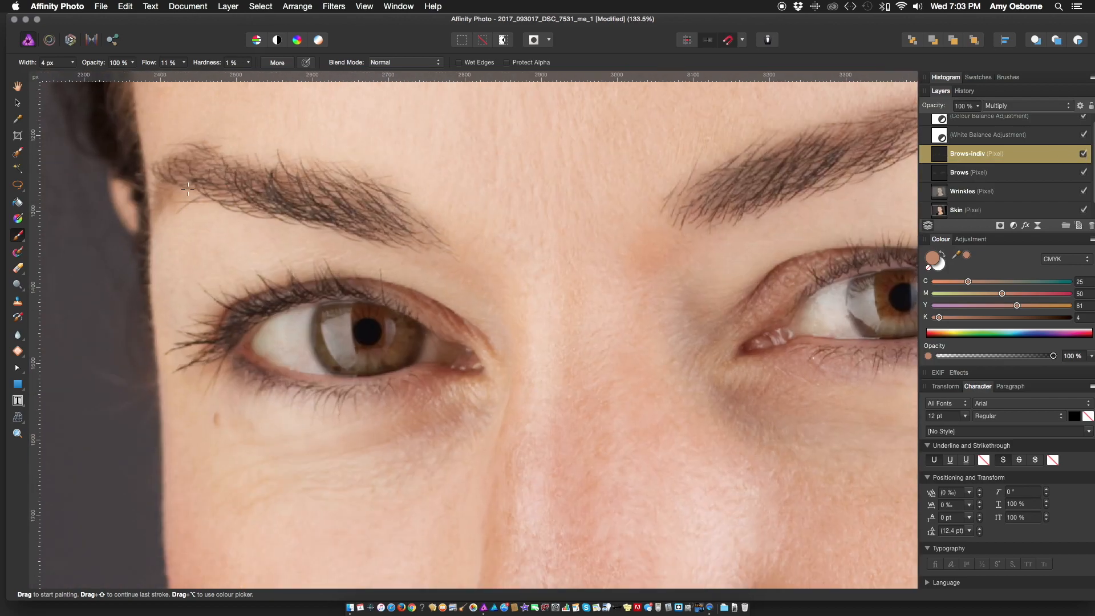
{"action": "scroll", "coordinate": [226, 165], "scroll_direction": "down", "scroll_amount": 4}
{"action": "scroll", "coordinate": [645, 251], "scroll_direction": "up", "scroll_amount": 2}
Hide the Brows, Wrinkles, Skin and SOOC layers to isolate the painted hair strokes.
{"action": "left_click", "coordinate": [18, 335]}
{"action": "scroll", "coordinate": [975, 172], "scroll_direction": "down", "scroll_amount": 2}
{"action": "left_click", "coordinate": [975, 154]}
{"action": "left_click", "coordinate": [976, 210], "text": "shift"}
{"action": "left_click", "coordinate": [1083, 153]}
{"action": "scroll", "coordinate": [570, 199], "scroll_direction": "up", "scroll_amount": 7}
{"action": "left_click", "coordinate": [188, 7]}
{"action": "left_click", "coordinate": [211, 203]}
Soften the hair strokes of both eyebrows on Brows-indiv with a 31 px Erase Brush at 3 % flow.
{"action": "left_click", "coordinate": [18, 268]}
{"action": "left_click", "coordinate": [977, 134]}
{"action": "scroll", "coordinate": [324, 290], "scroll_direction": "up", "scroll_amount": 3}
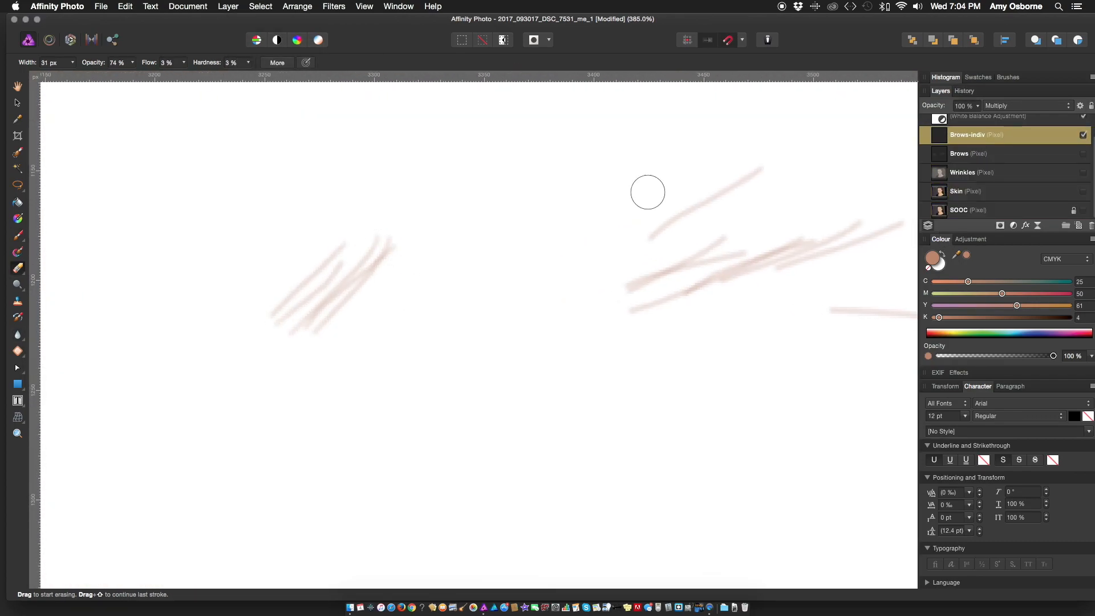
{"action": "scroll", "coordinate": [640, 317], "scroll_direction": "right", "scroll_amount": 5}
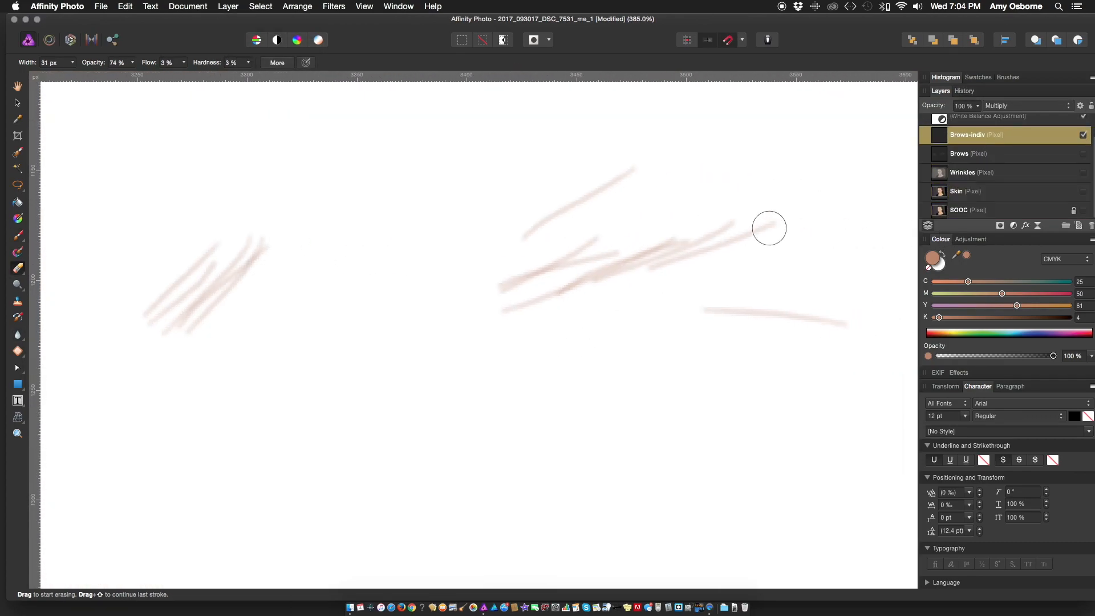
{"action": "scroll", "coordinate": [467, 257], "scroll_direction": "left", "scroll_amount": 5}
{"action": "scroll", "coordinate": [364, 329], "scroll_direction": "down", "scroll_amount": 3}
{"action": "scroll", "coordinate": [464, 330], "scroll_direction": "up", "scroll_amount": 2}
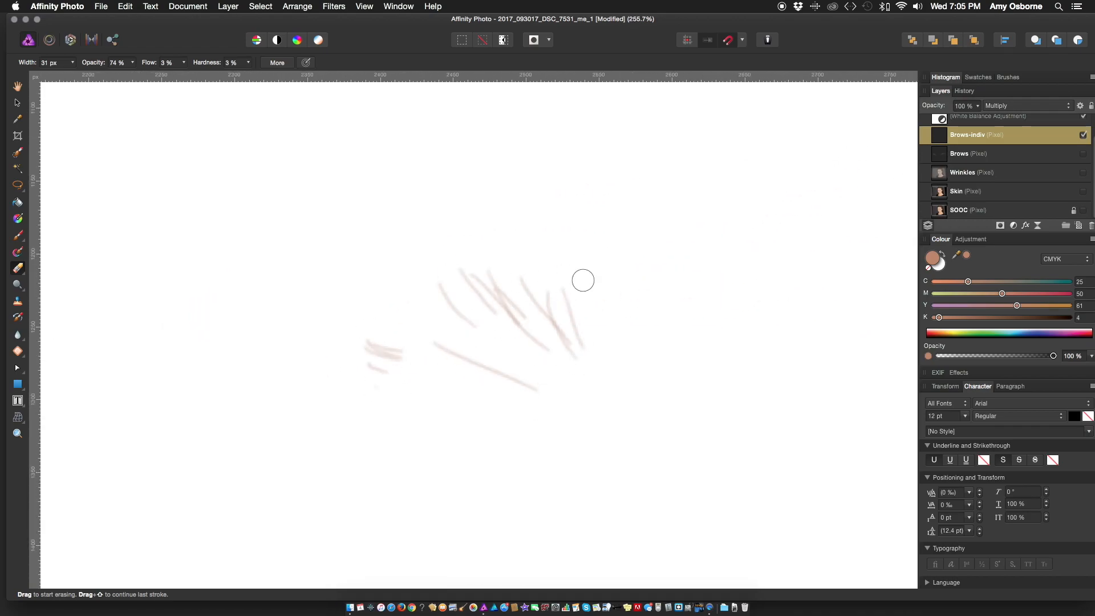
Show the Brows, Wrinkles, Skin and SOOC layers again.
{"action": "left_click", "coordinate": [1083, 154]}
{"action": "left_click", "coordinate": [1084, 172]}
{"action": "left_click", "coordinate": [1083, 191]}
{"action": "left_click", "coordinate": [1085, 211]}
{"action": "scroll", "coordinate": [409, 252], "scroll_direction": "down", "scroll_amount": 10}
{"action": "scroll", "coordinate": [622, 249], "scroll_direction": "up", "scroll_amount": 6}
Blur the Brows-indiv hair strokes with a 0.2 px Gaussian Blur.
{"action": "left_click", "coordinate": [334, 6]}
{"action": "left_click_drag", "start_coordinate": [724, 546], "coordinate": [732, 548]}
{"action": "scroll", "coordinate": [765, 204], "scroll_direction": "down", "scroll_amount": 6}
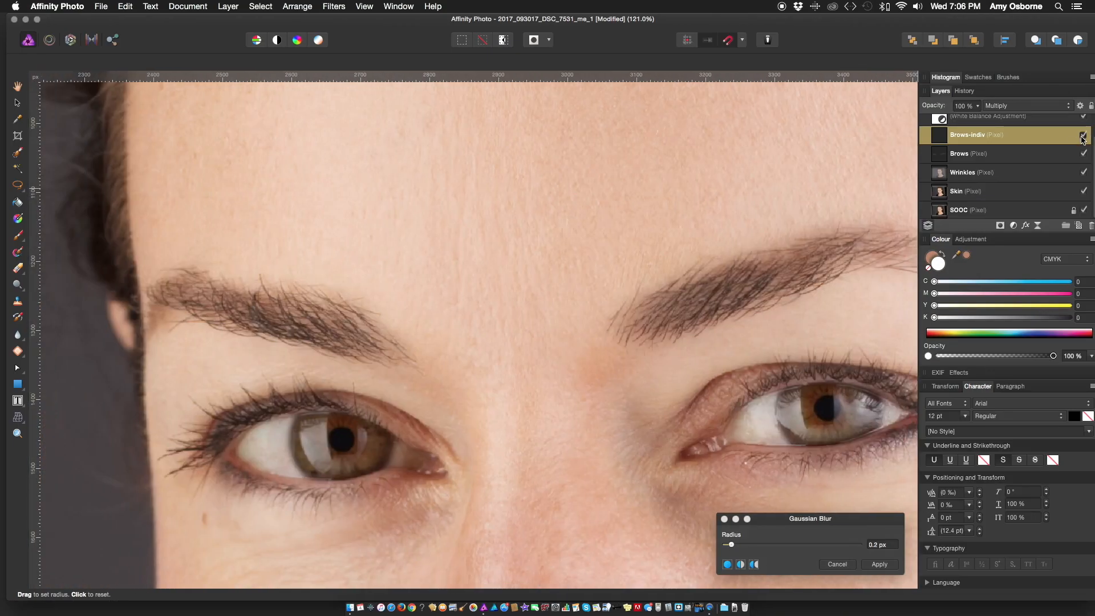
Clean up the skin around both eyebrows with a 49 px Clone Brush at 2 % flow, switching between the Wrinkles and Skin layers.
{"action": "scroll", "coordinate": [703, 226], "scroll_direction": "up", "scroll_amount": 6}
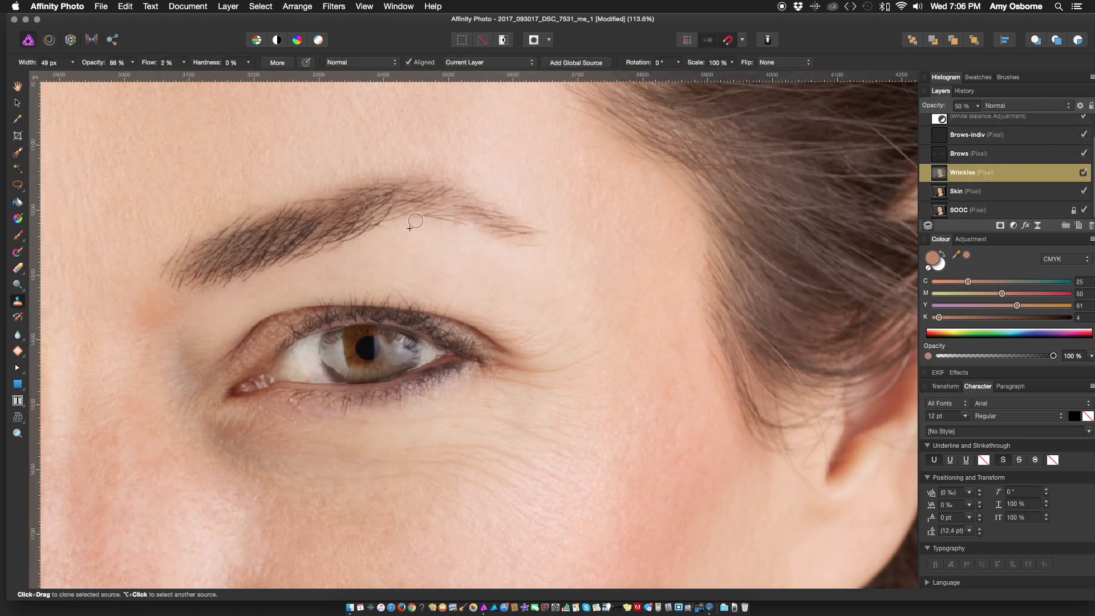
{"action": "key", "text": "alt+bracketleft"}
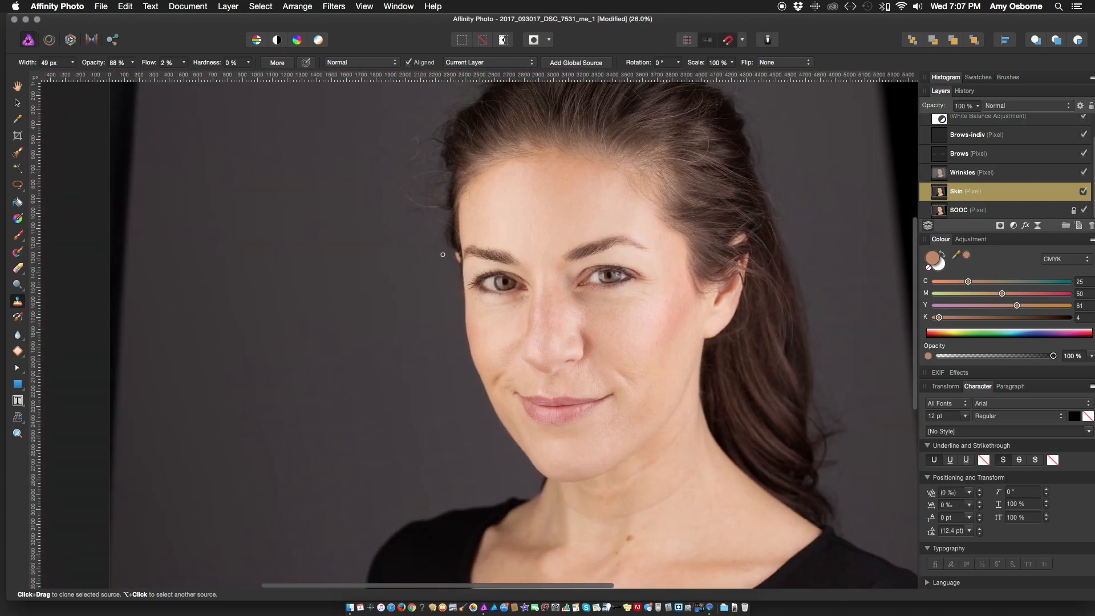
{"action": "scroll", "coordinate": [443, 254], "scroll_direction": "up", "scroll_amount": 10}
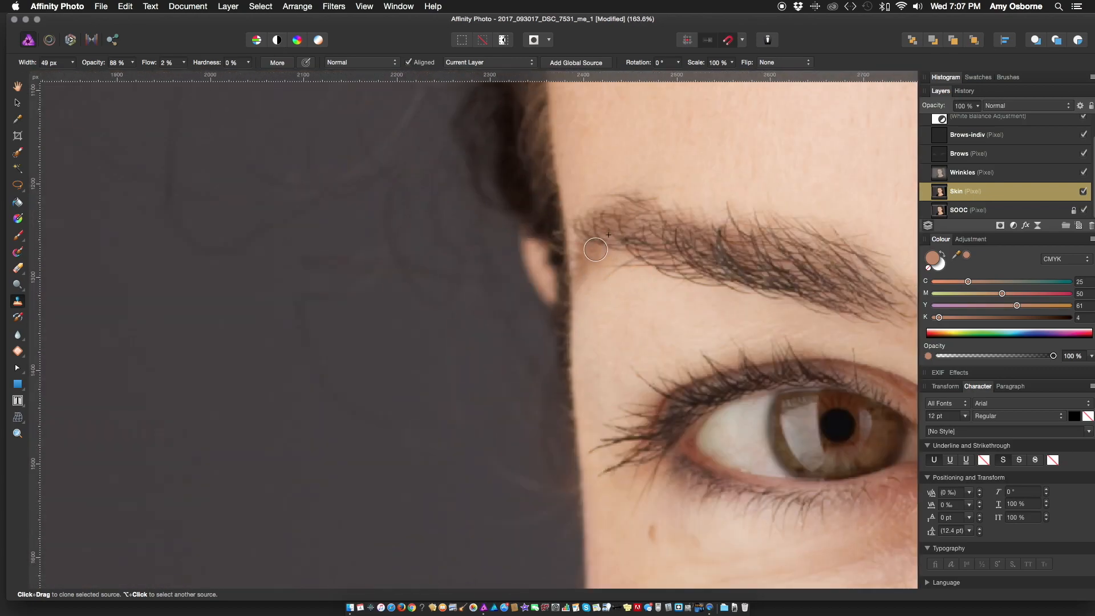
{"action": "key", "text": "alt+bracketright"}
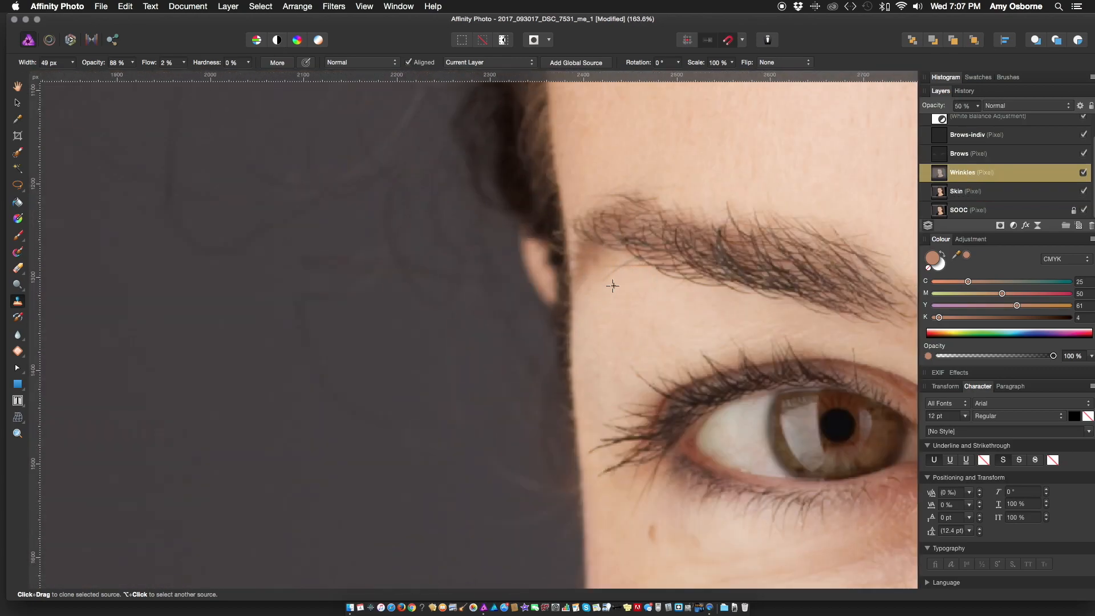
{"action": "scroll", "coordinate": [660, 289], "scroll_direction": "down", "scroll_amount": 5}
{"action": "scroll", "coordinate": [281, 305], "scroll_direction": "up", "scroll_amount": 5}
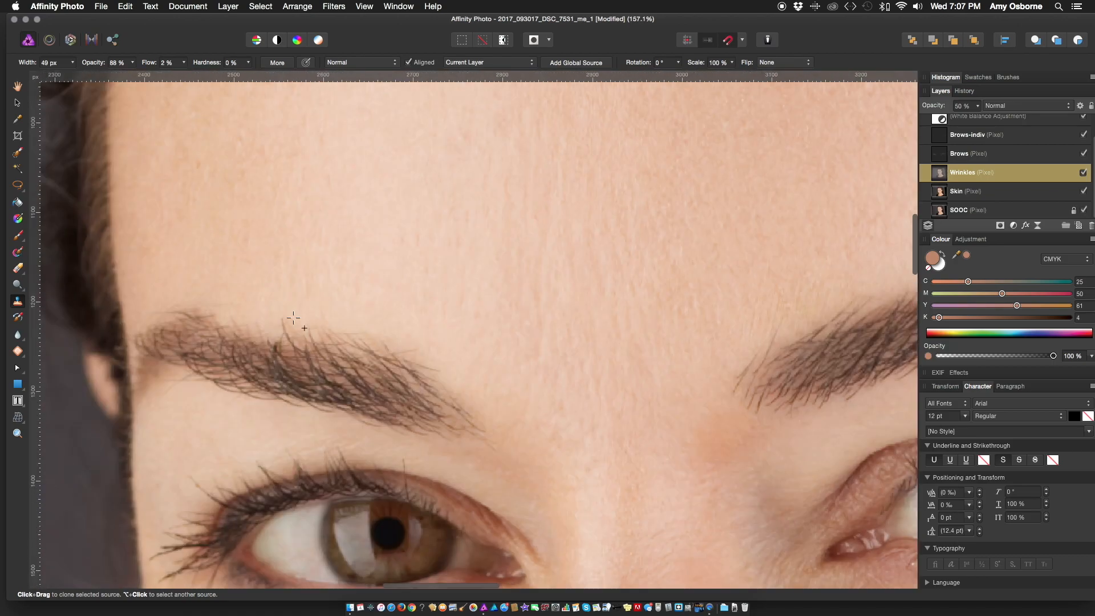
{"action": "scroll", "coordinate": [257, 328], "scroll_direction": "down", "scroll_amount": 9}
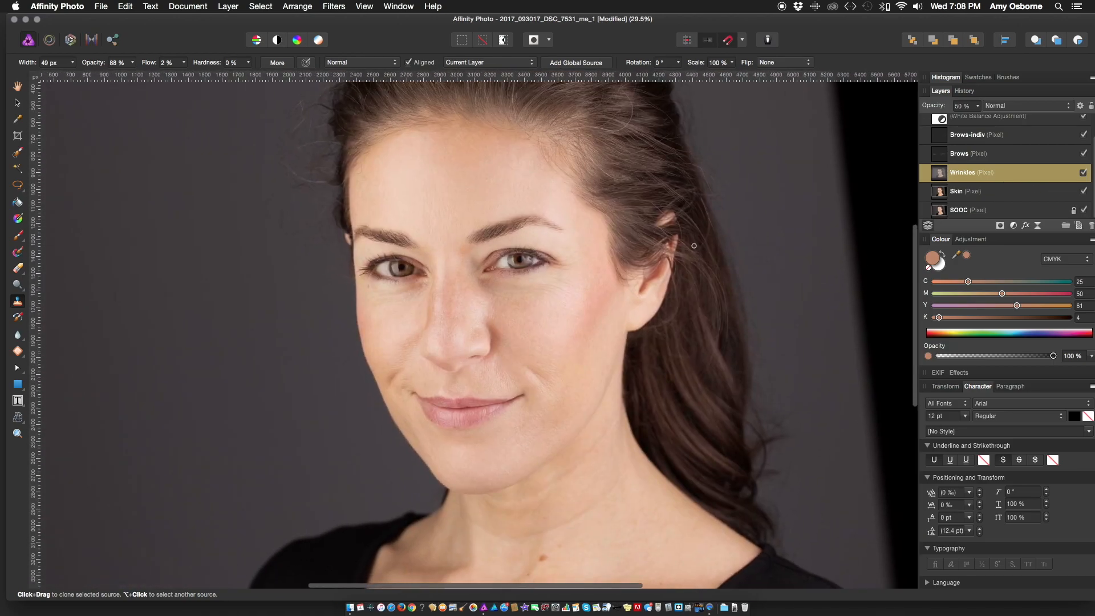
Set the opacity of the Colour Balance and White Balance adjustments to 80 % and deselect them.
{"action": "left_click", "coordinate": [981, 192]}
{"action": "scroll", "coordinate": [981, 165], "scroll_direction": "up", "scroll_amount": 3}
{"action": "left_click", "coordinate": [983, 123], "text": "shift"}
{"action": "left_click", "coordinate": [982, 123]}
{"action": "left_click", "coordinate": [990, 142]}
{"action": "left_click", "coordinate": [990, 123]}
{"action": "left_click", "coordinate": [978, 106]}
{"action": "left_click", "coordinate": [989, 142]}
{"action": "left_click", "coordinate": [978, 106]}
{"action": "left_click", "coordinate": [1060, 124], "text": "shift"}
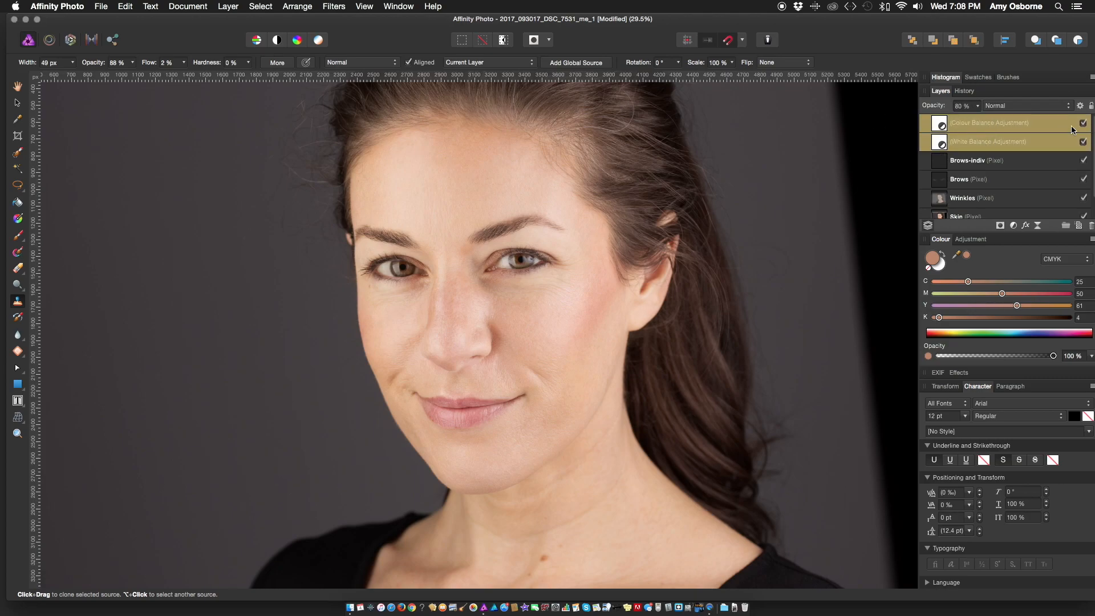
{"action": "scroll", "coordinate": [719, 267], "scroll_direction": "down", "scroll_amount": 3}
{"action": "left_click", "coordinate": [18, 103]}
{"action": "left_click", "coordinate": [101, 132]}
Try to patch the reddish spot below the inner end of the eyebrow on the Skin layer, and clear the selection.
{"action": "scroll", "coordinate": [546, 229], "scroll_direction": "up", "scroll_amount": 6}
{"action": "scroll", "coordinate": [981, 191], "scroll_direction": "down", "scroll_amount": 3}
{"action": "left_click", "coordinate": [981, 191]}
{"action": "scroll", "coordinate": [682, 285], "scroll_direction": "up", "scroll_amount": 3}
{"action": "left_click", "coordinate": [17, 351]}
{"action": "left_click_drag", "start_coordinate": [614, 273], "coordinate": [617, 270]}
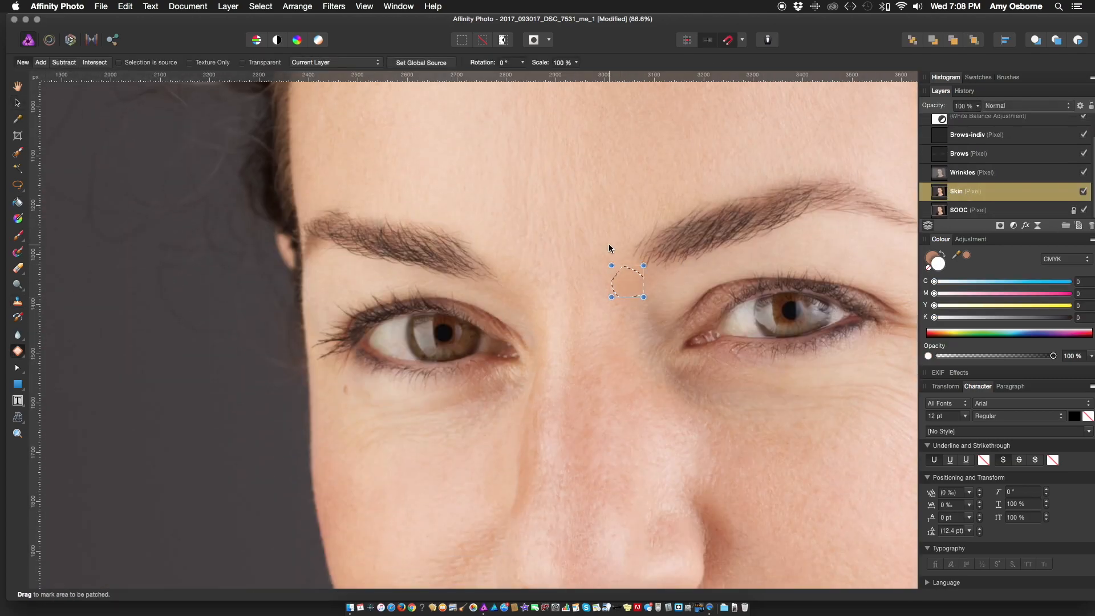
{"action": "key", "text": "super+d"}
{"action": "scroll", "coordinate": [681, 275], "scroll_direction": "down", "scroll_amount": 1}
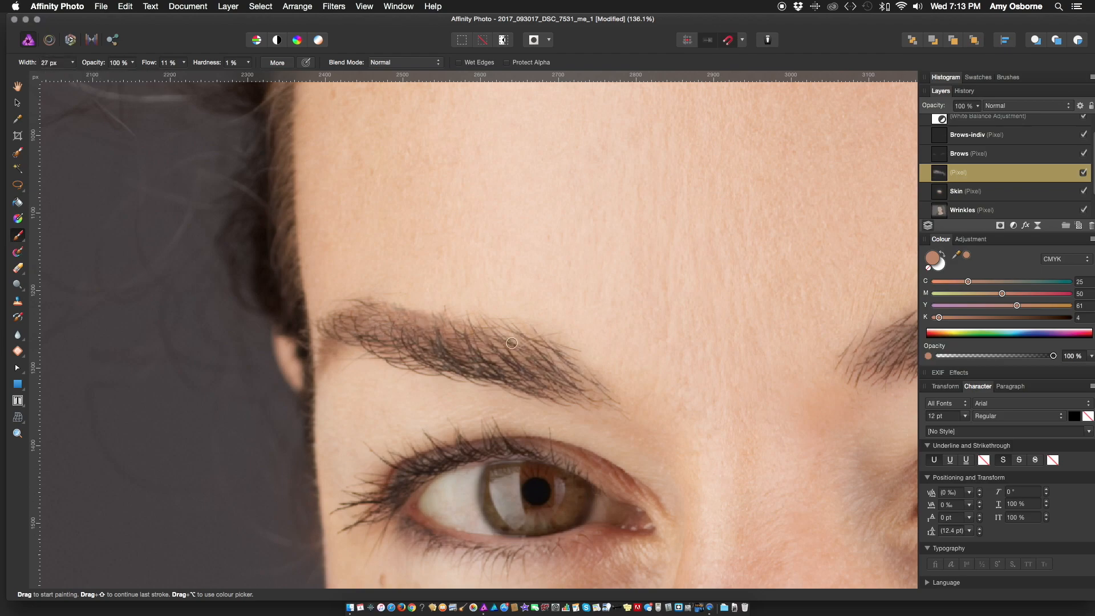
Set the unnamed painted layer above Skin to 56 % opacity in Normal mode and merge it with the Skin layer.
{"action": "left_click", "coordinate": [1010, 106]}
{"action": "left_click", "coordinate": [1000, 131]}
{"action": "left_click", "coordinate": [18, 335]}
{"action": "left_click", "coordinate": [1010, 107]}
{"action": "left_click", "coordinate": [1008, 106]}
{"action": "left_click_drag", "start_coordinate": [977, 107], "coordinate": [919, 136]}
{"action": "left_click", "coordinate": [968, 191]}
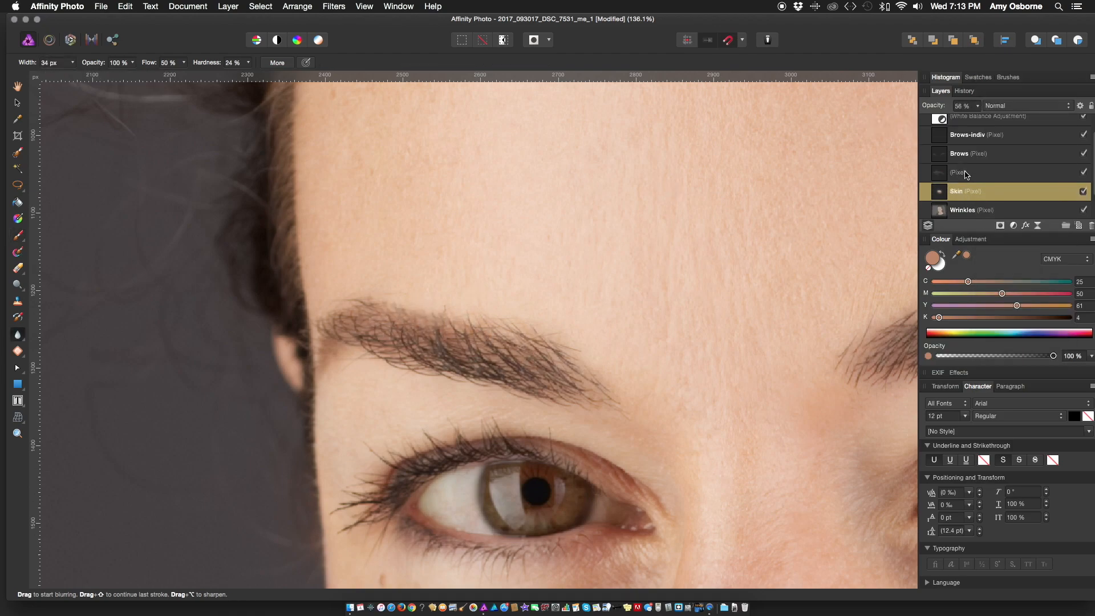
{"action": "left_click", "coordinate": [965, 173], "text": "shift"}
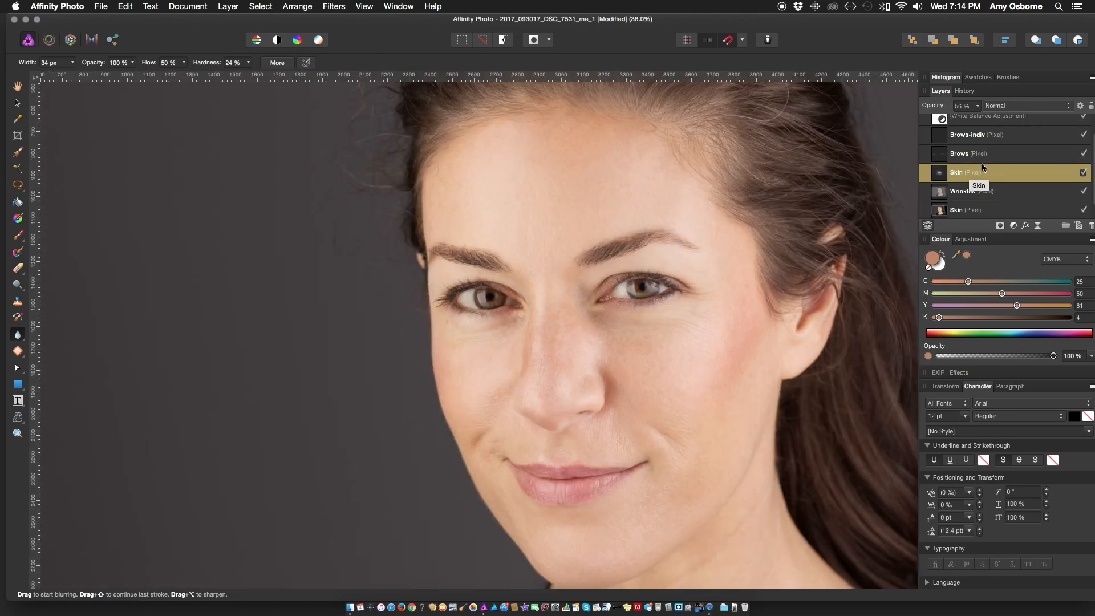
Select the Brows-indiv, Brows and Skin layers and toggle their visibility to compare the eyebrows before and after retouching.
{"action": "left_click", "coordinate": [1019, 140], "text": "shift"}
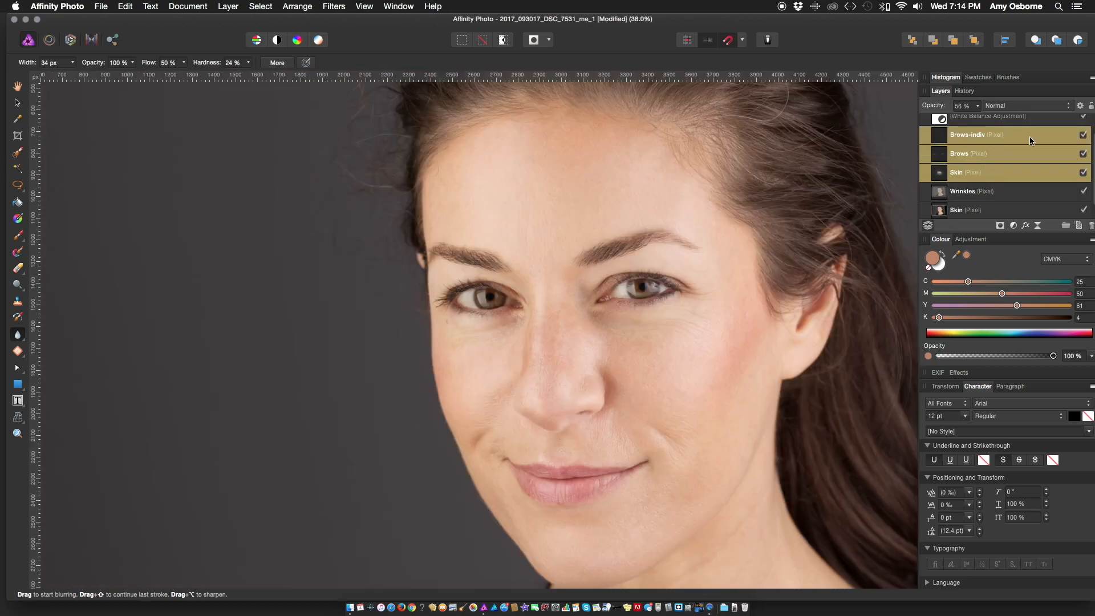
{"action": "scroll", "coordinate": [577, 284], "scroll_direction": "up", "scroll_amount": 5}
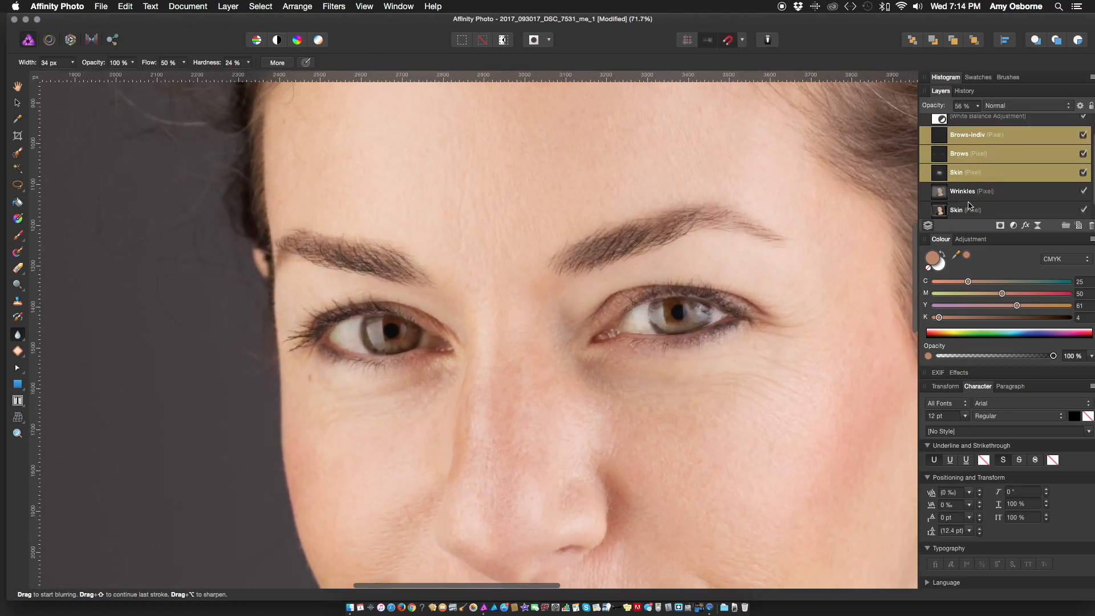
{"action": "left_click", "coordinate": [1083, 135]}
{"action": "left_click", "coordinate": [1083, 136]}
{"action": "left_click", "coordinate": [1083, 135]}
{"action": "left_click", "coordinate": [1083, 135]}
{"action": "left_click", "coordinate": [1084, 135]}
{"action": "left_click", "coordinate": [1083, 136]}
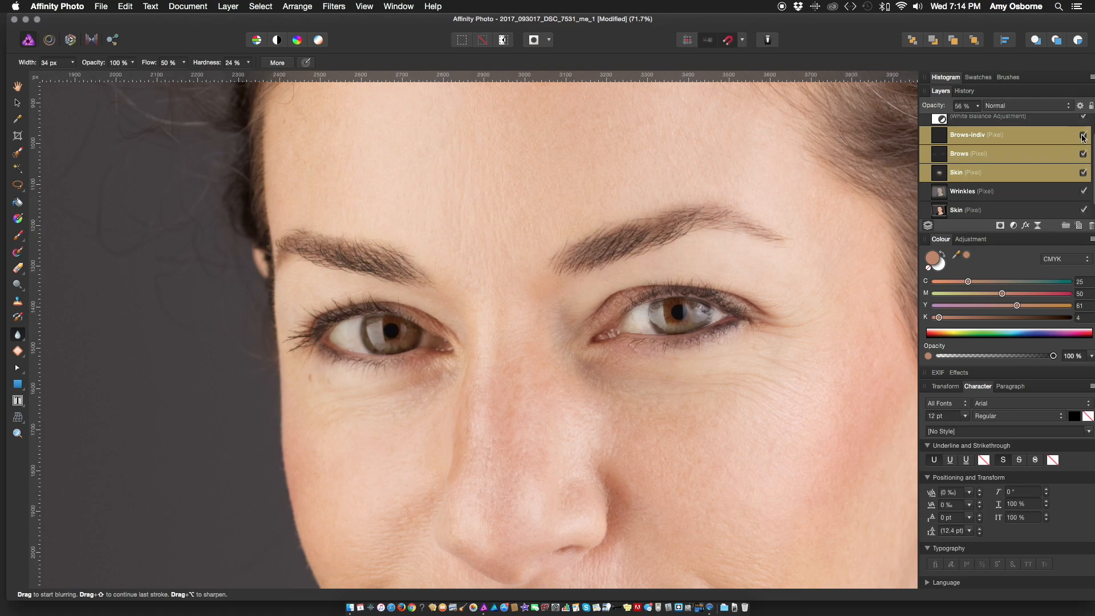
{"action": "left_click", "coordinate": [1083, 135]}
{"action": "left_click", "coordinate": [1084, 136]}
{"action": "scroll", "coordinate": [493, 255], "scroll_direction": "down", "scroll_amount": 5}
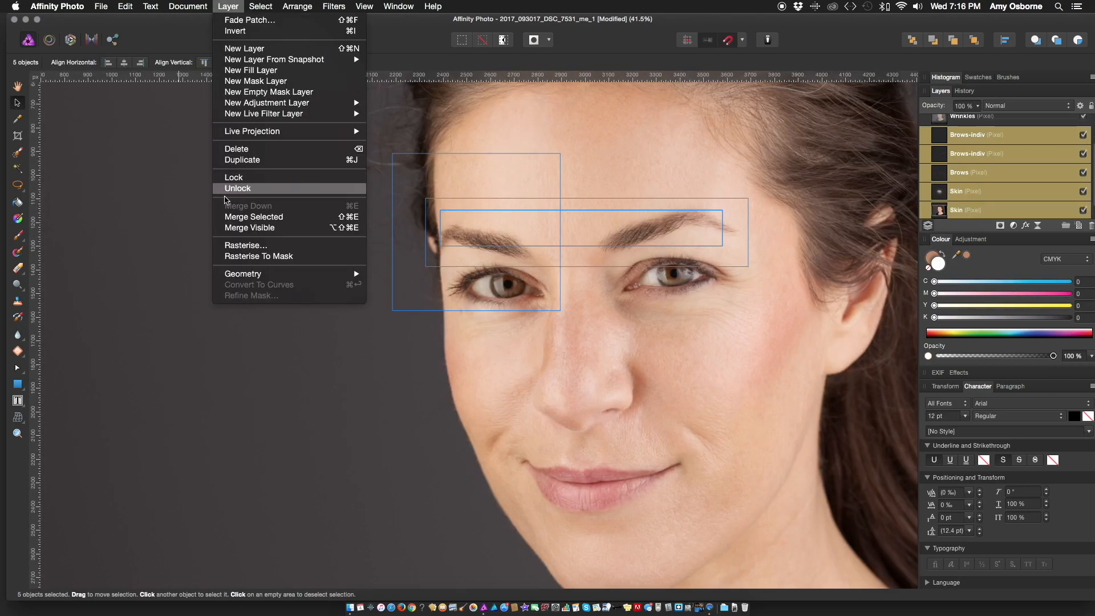
Merge the selected brow and Skin layers into one layer, clear the layer selection, and save the document.
{"action": "left_click", "coordinate": [231, 218]}
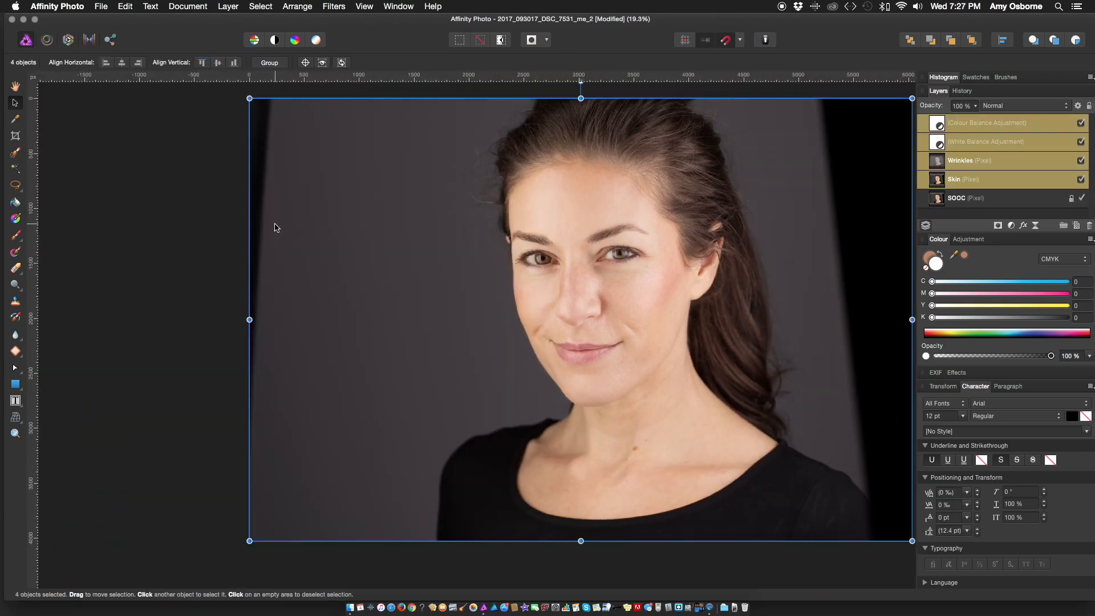
{"action": "left_click", "coordinate": [170, 222]}
{"action": "key", "text": "super+s"}
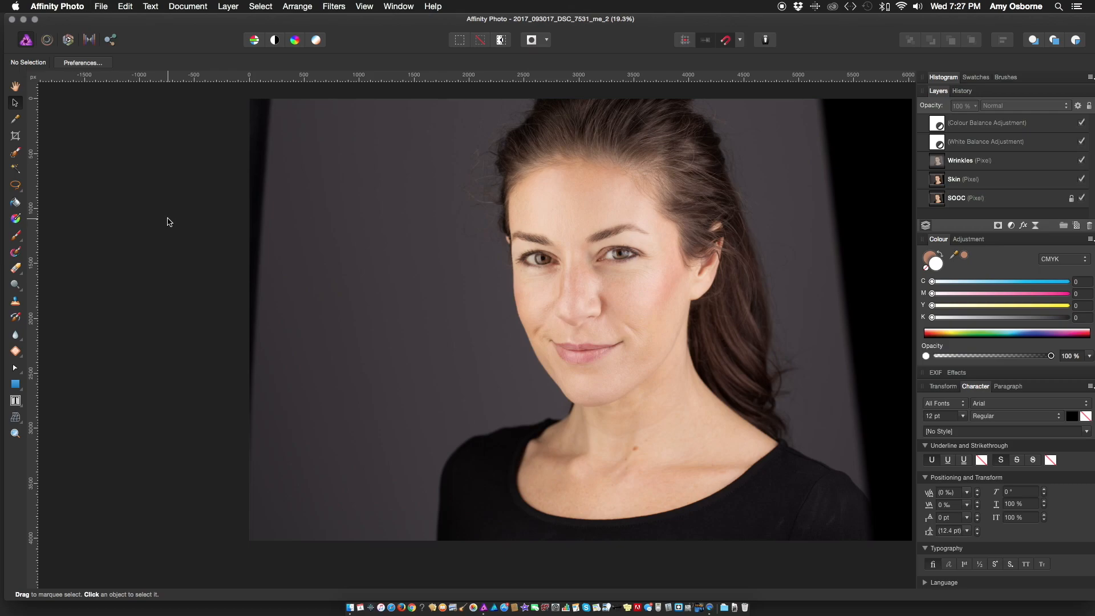
Compare the portrait with and without the Colour Balance, White Balance, Wrinkles and Skin layers above SOOC.
{"action": "scroll", "coordinate": [599, 309], "scroll_direction": "up", "scroll_amount": 5}
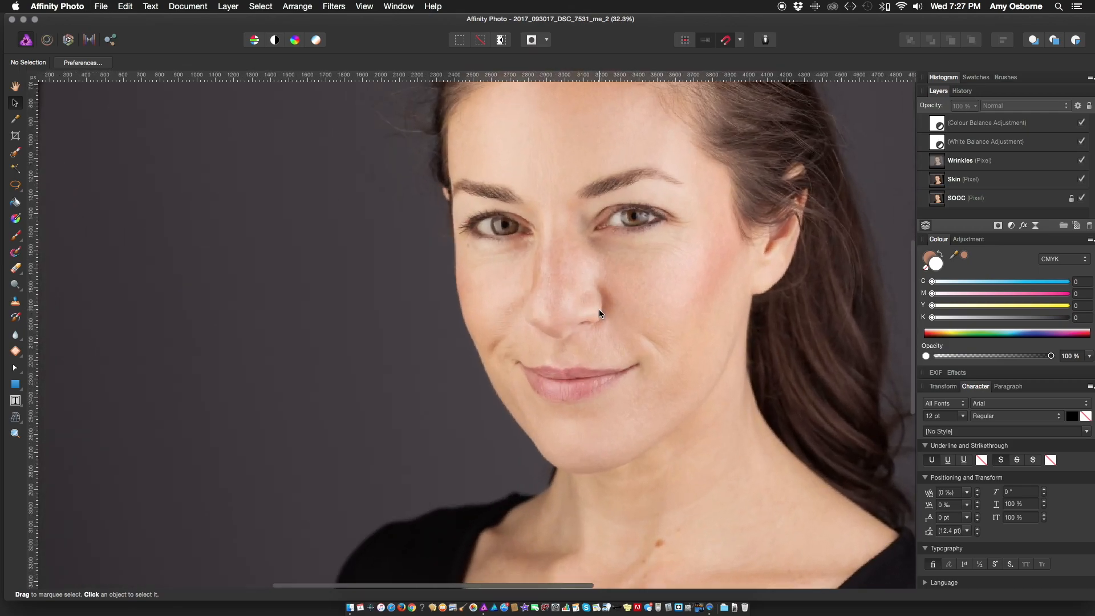
{"action": "scroll", "coordinate": [690, 345], "scroll_direction": "up", "scroll_amount": 2}
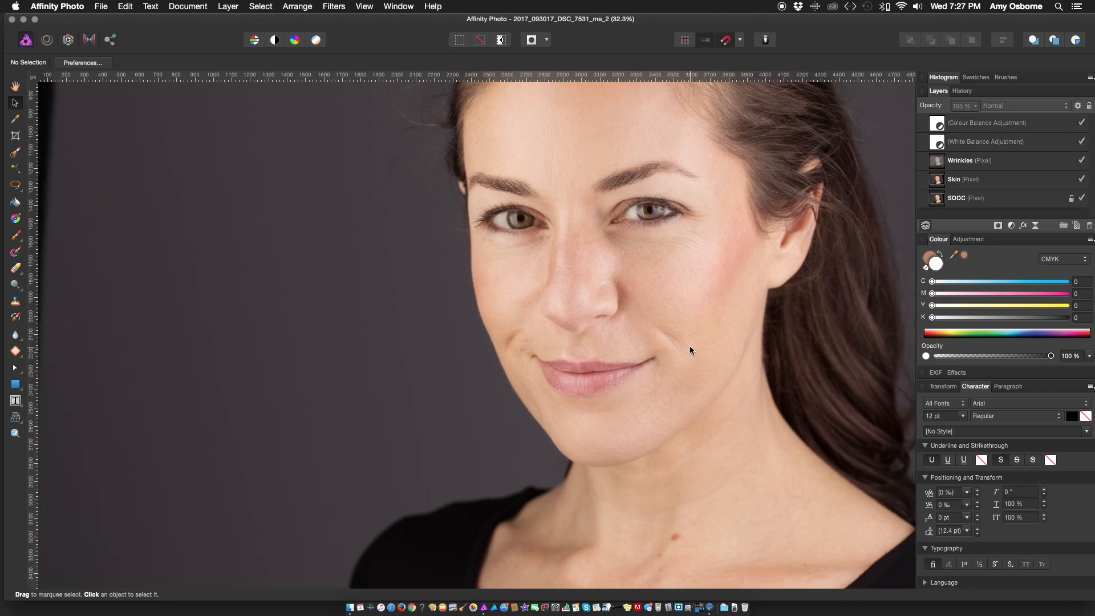
{"action": "left_click", "coordinate": [1030, 178]}
{"action": "left_click", "coordinate": [1008, 123], "text": "shift"}
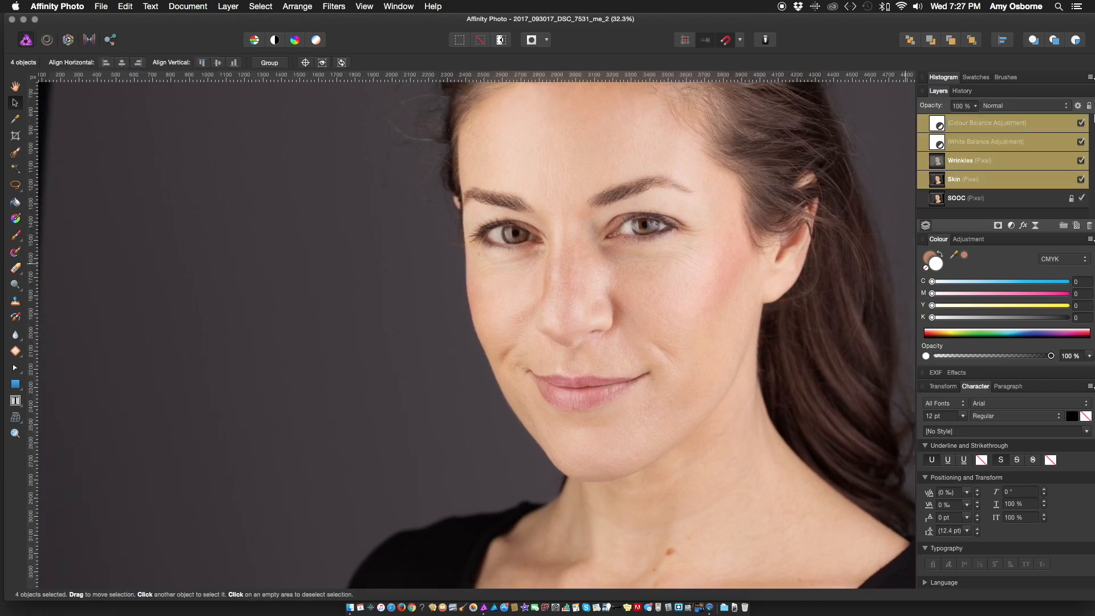
{"action": "left_click", "coordinate": [1081, 124]}
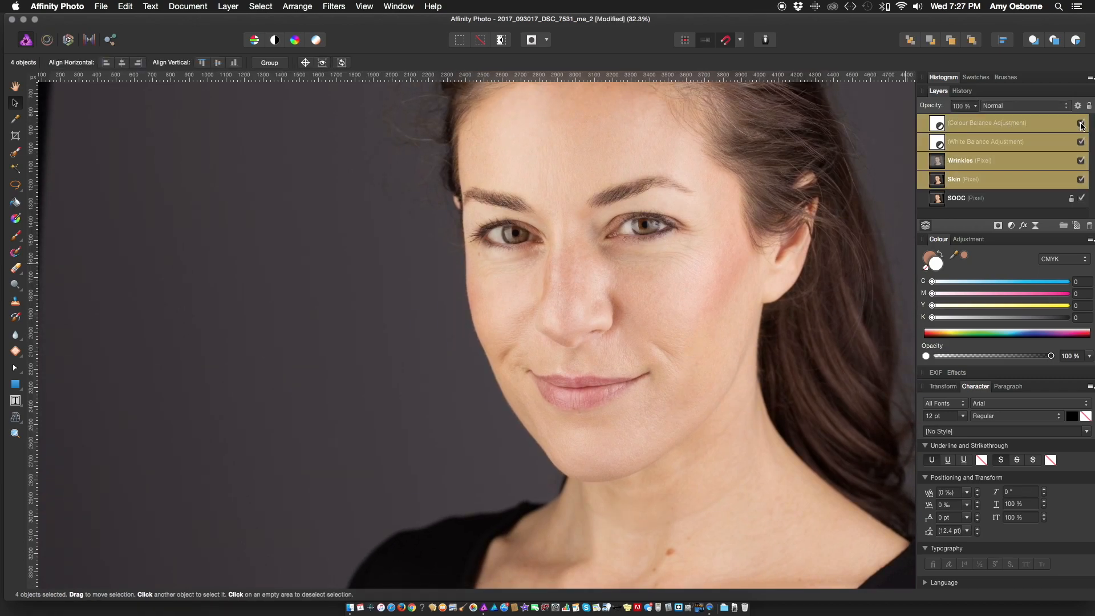
{"action": "left_click", "coordinate": [1081, 124]}
{"action": "left_click", "coordinate": [1081, 124]}
{"action": "scroll", "coordinate": [422, 326], "scroll_direction": "down", "scroll_amount": 4}
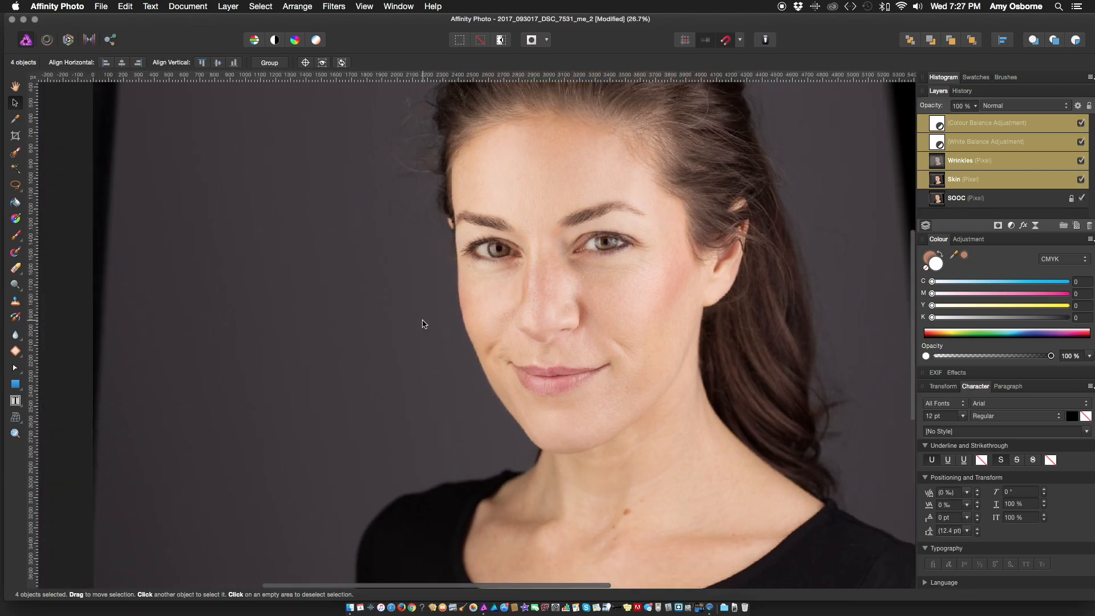
Deselect all layers and save the document.
{"action": "left_click", "coordinate": [101, 302]}
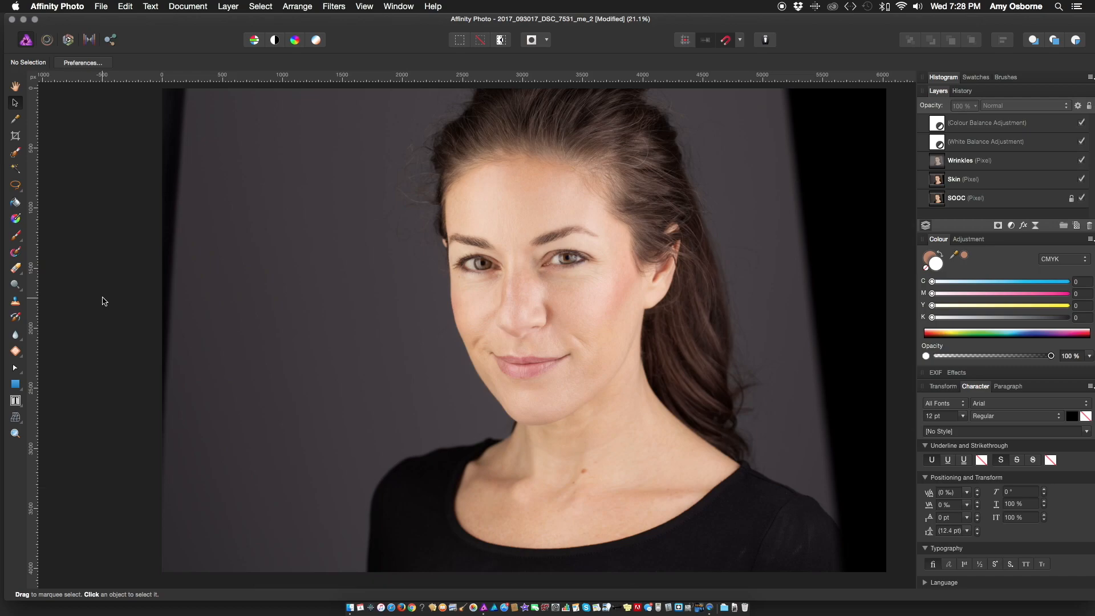
{"action": "scroll", "coordinate": [102, 297], "scroll_direction": "down", "scroll_amount": 1}
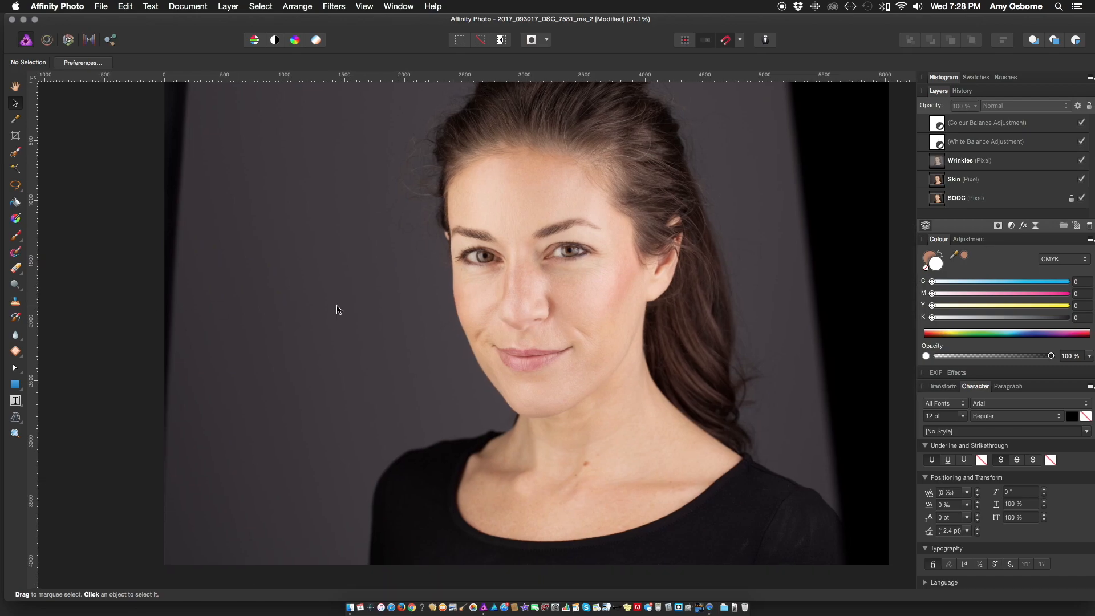
{"action": "key", "text": "super+s"}
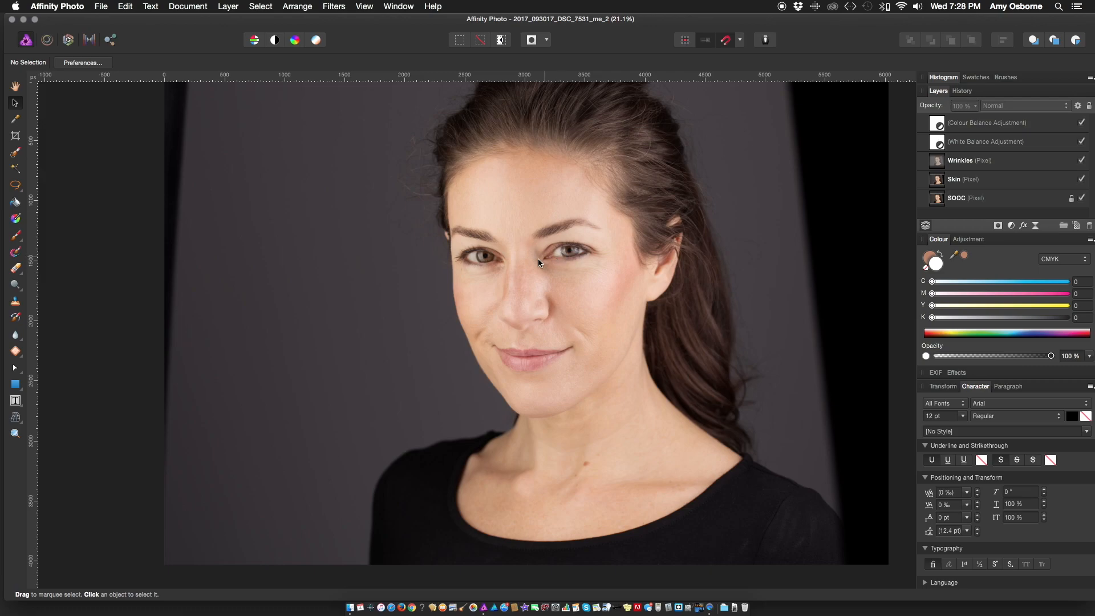
With the Colour Balance adjustment active, outline the whites and irises of both eyes with a freehand selection feathered 2 px.
{"action": "scroll", "coordinate": [522, 264], "scroll_direction": "up", "scroll_amount": 5}
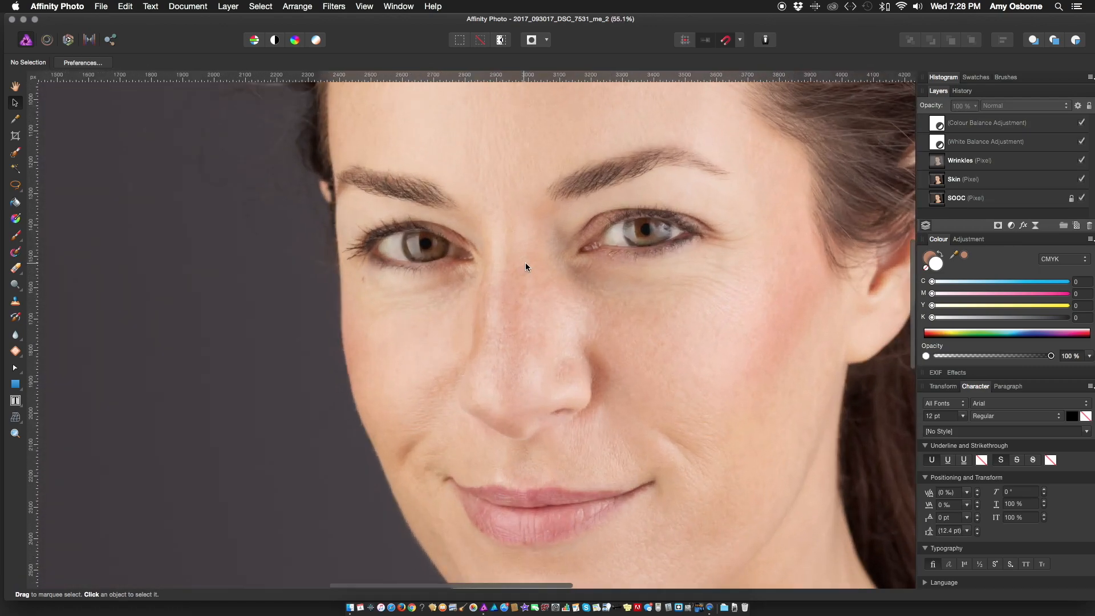
{"action": "left_click", "coordinate": [16, 186]}
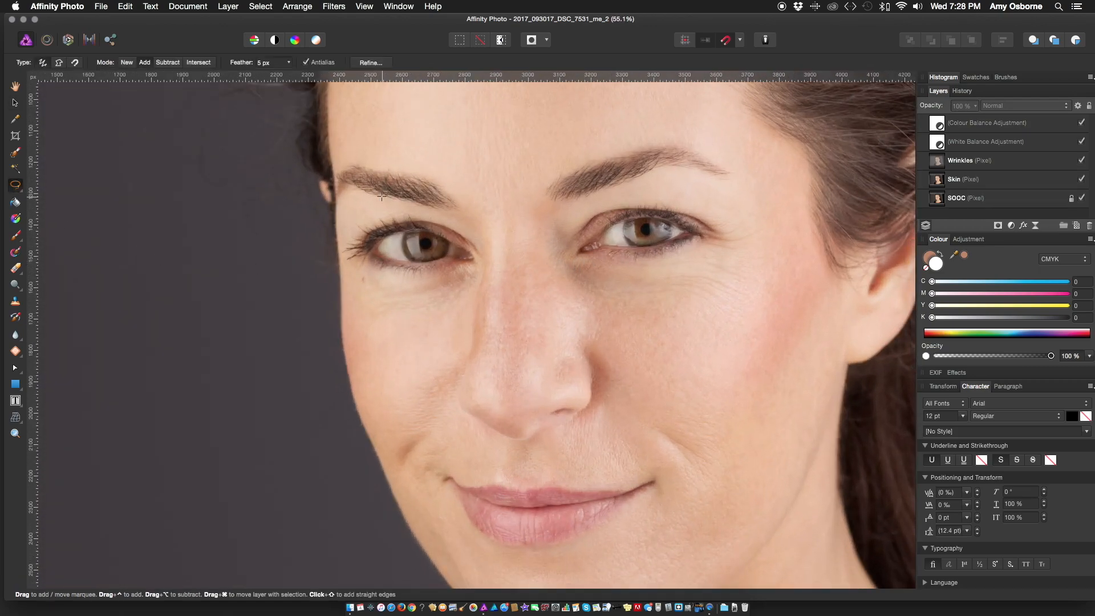
{"action": "left_click", "coordinate": [998, 125]}
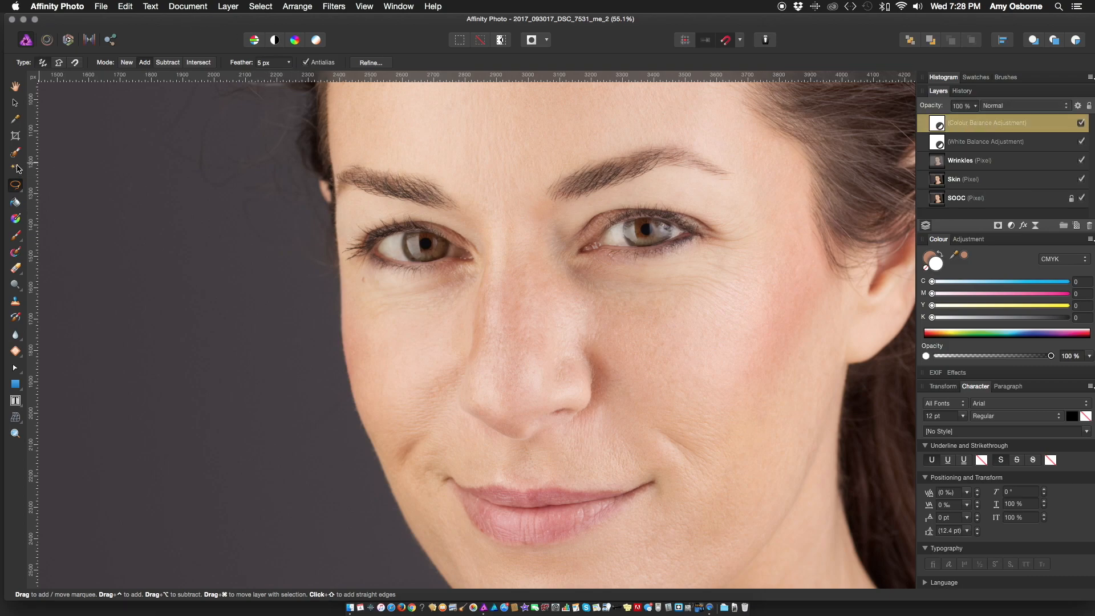
{"action": "scroll", "coordinate": [381, 226], "scroll_direction": "up", "scroll_amount": 4}
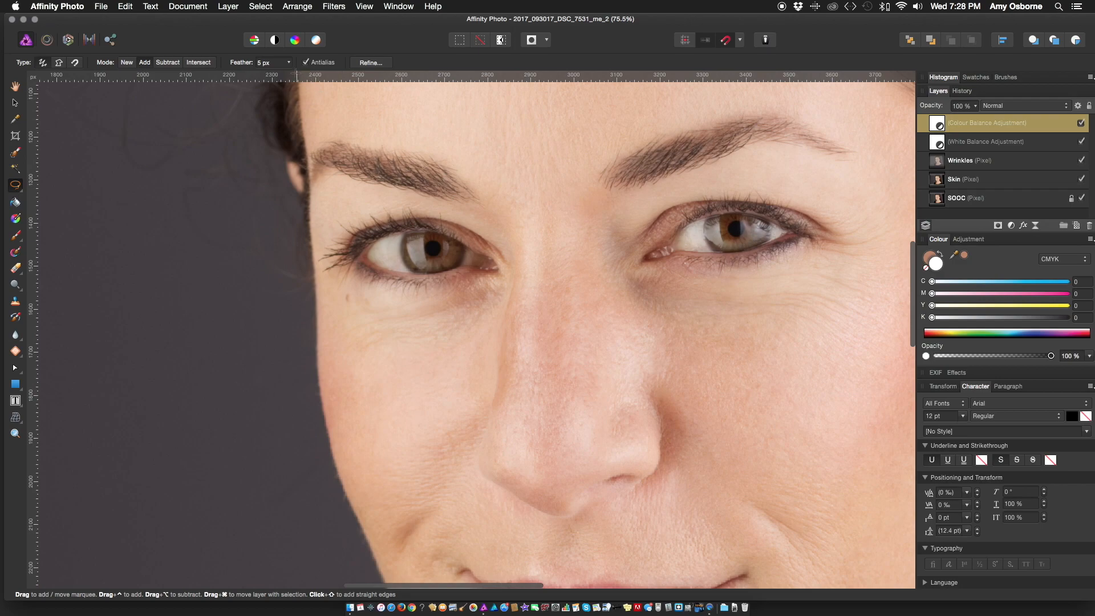
{"action": "left_click", "coordinate": [289, 63]}
{"action": "left_click_drag", "start_coordinate": [289, 77], "coordinate": [285, 78]}
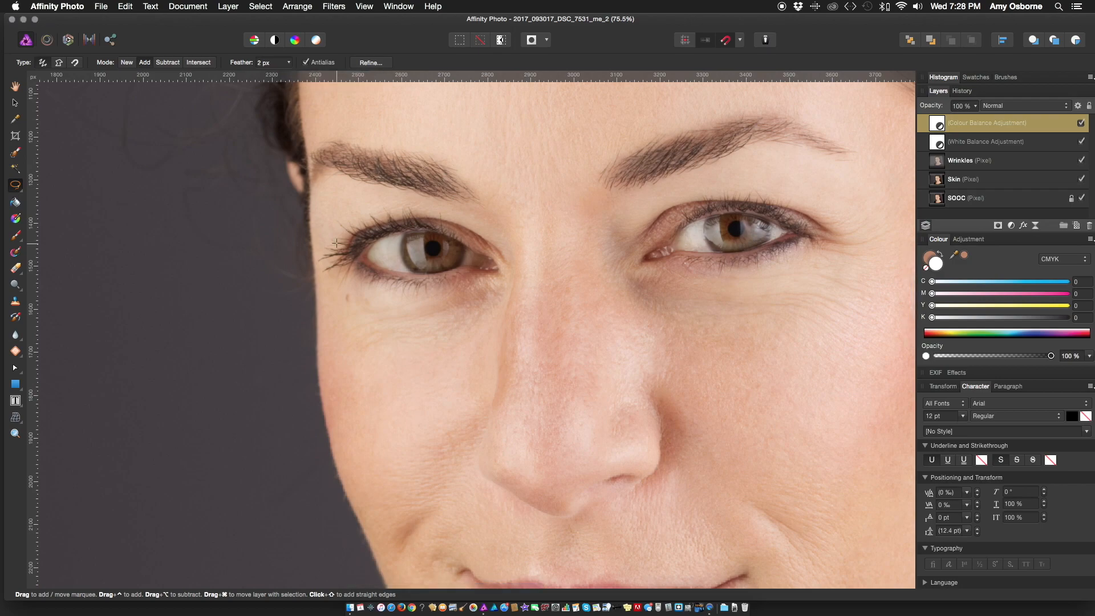
{"action": "left_click_drag", "start_coordinate": [398, 251], "coordinate": [398, 252]}
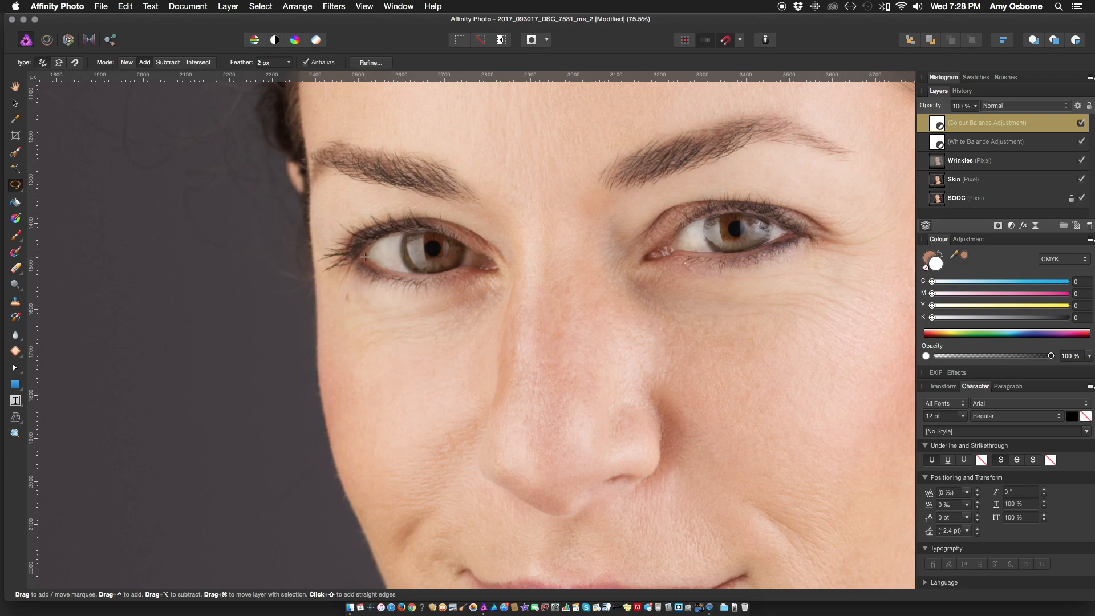
{"action": "mouse_move", "coordinate": [448, 237]}
{"action": "left_mouse_down"}
{"action": "mouse_move", "coordinate": [383, 272]}
{"action": "mouse_move", "coordinate": [366, 258]}
{"action": "left_mouse_up"}
{"action": "mouse_move", "coordinate": [793, 234]}
{"action": "left_mouse_down"}
{"action": "mouse_move", "coordinate": [670, 249]}
{"action": "mouse_move", "coordinate": [790, 237]}
{"action": "mouse_move", "coordinate": [783, 220]}
{"action": "left_mouse_up"}
{"action": "left_click_drag", "start_coordinate": [376, 242], "coordinate": [457, 270]}
{"action": "left_click_drag", "start_coordinate": [671, 252], "coordinate": [687, 251]}
Add a Curves adjustment limited to the eye selection, lifting the curve slightly in the shadows and moving the white point inward to brighten the eyes.
{"action": "left_click", "coordinate": [228, 6]}
{"action": "mouse_move", "coordinate": [245, 101]}
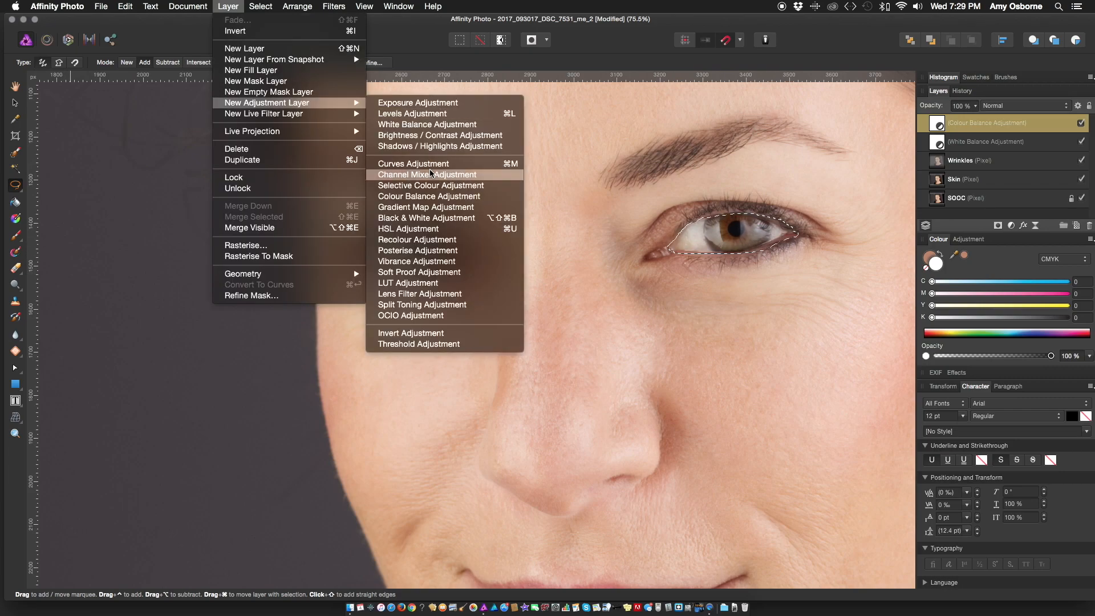
{"action": "left_click", "coordinate": [417, 164]}
{"action": "scroll", "coordinate": [562, 325], "scroll_direction": "down", "scroll_amount": 3}
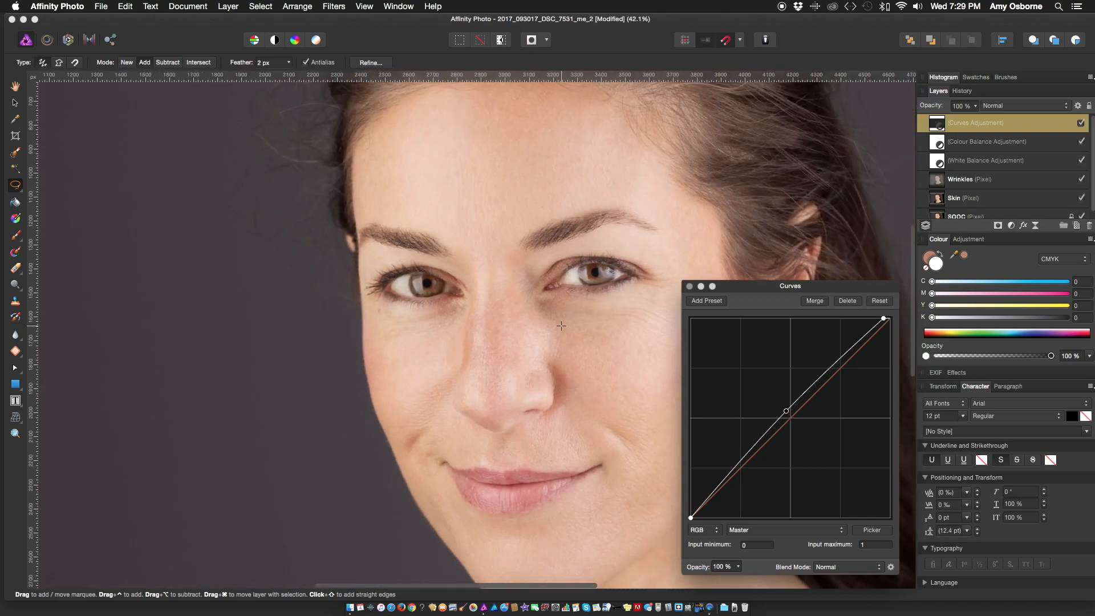
{"action": "left_click", "coordinate": [1080, 124]}
{"action": "left_click", "coordinate": [1080, 124]}
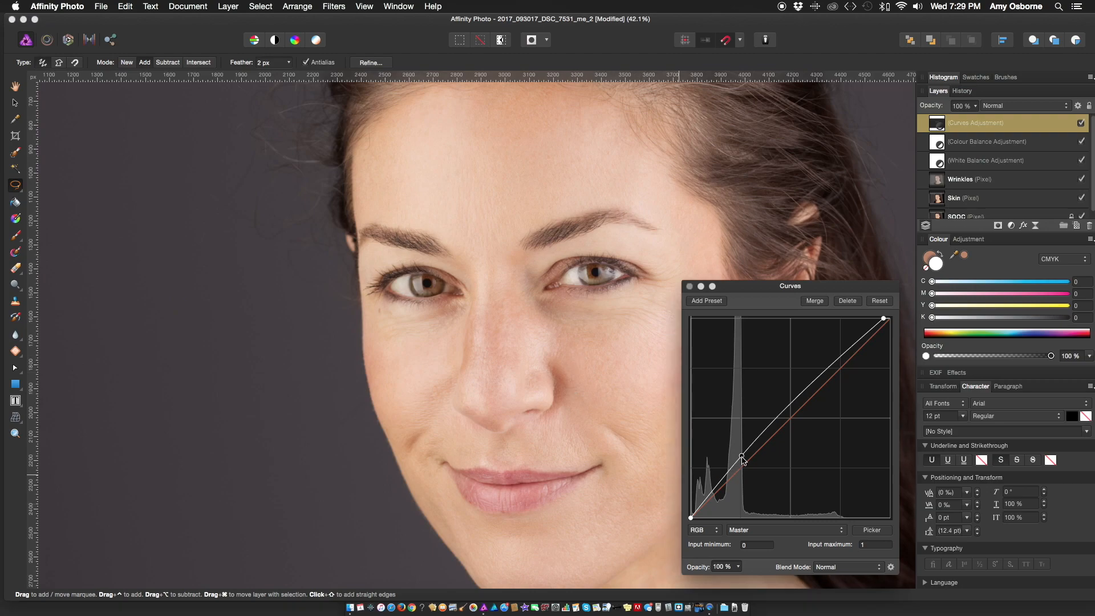
{"action": "mouse_move", "coordinate": [742, 458]}
{"action": "left_mouse_down"}
{"action": "mouse_move", "coordinate": [730, 458]}
{"action": "mouse_move", "coordinate": [736, 468]}
{"action": "left_mouse_up"}
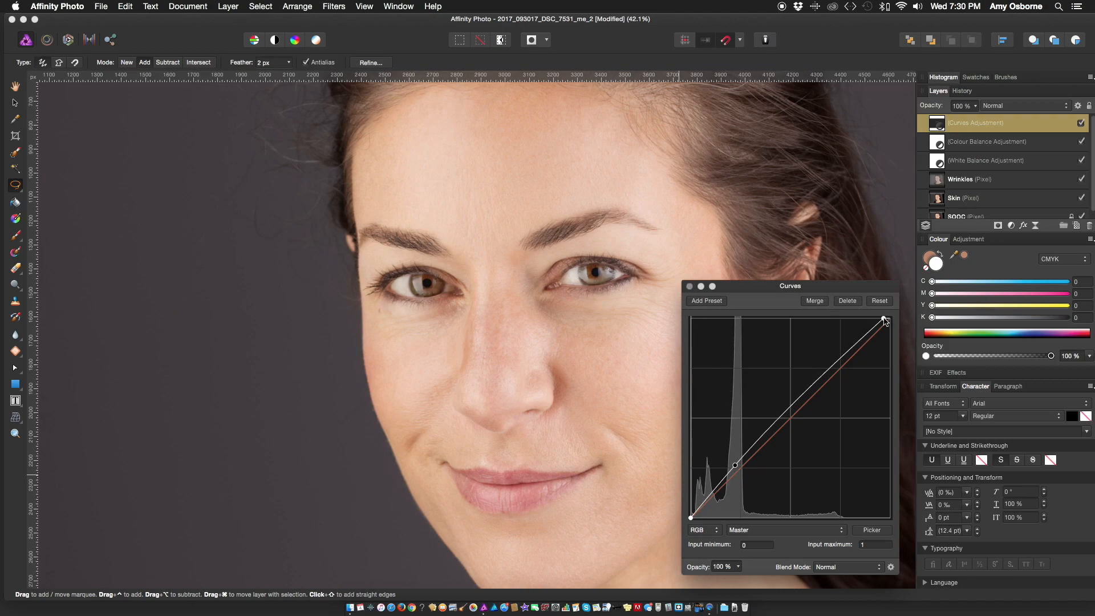
{"action": "left_click_drag", "start_coordinate": [884, 318], "coordinate": [881, 316]}
{"action": "left_click", "coordinate": [689, 286]}
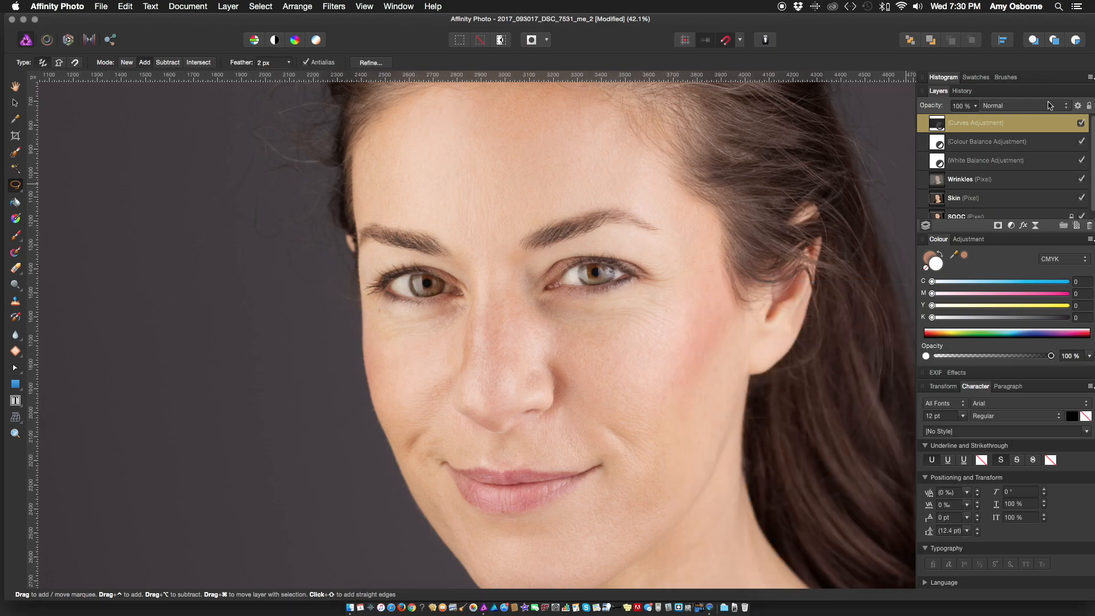
Toggle the Curves adjustment to compare the brightened eyes with the originals, both close up and across the whole face.
{"action": "left_click", "coordinate": [1081, 124]}
{"action": "left_click", "coordinate": [1082, 125]}
{"action": "left_click", "coordinate": [1082, 125]}
{"action": "left_click", "coordinate": [1082, 125]}
{"action": "scroll", "coordinate": [759, 184], "scroll_direction": "down", "scroll_amount": 5}
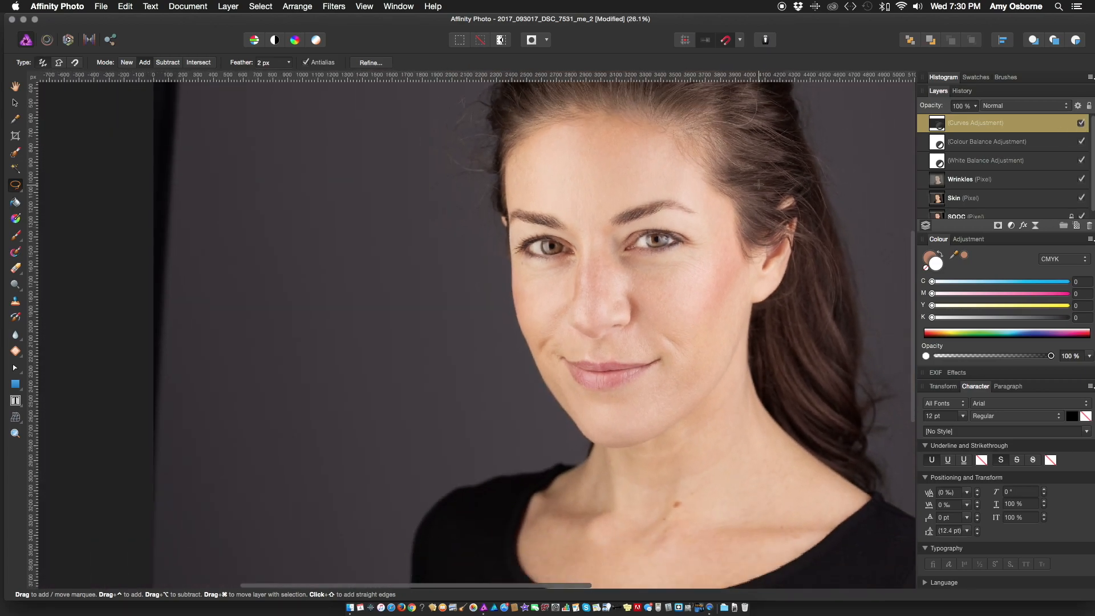
{"action": "scroll", "coordinate": [759, 186], "scroll_direction": "right", "scroll_amount": 1}
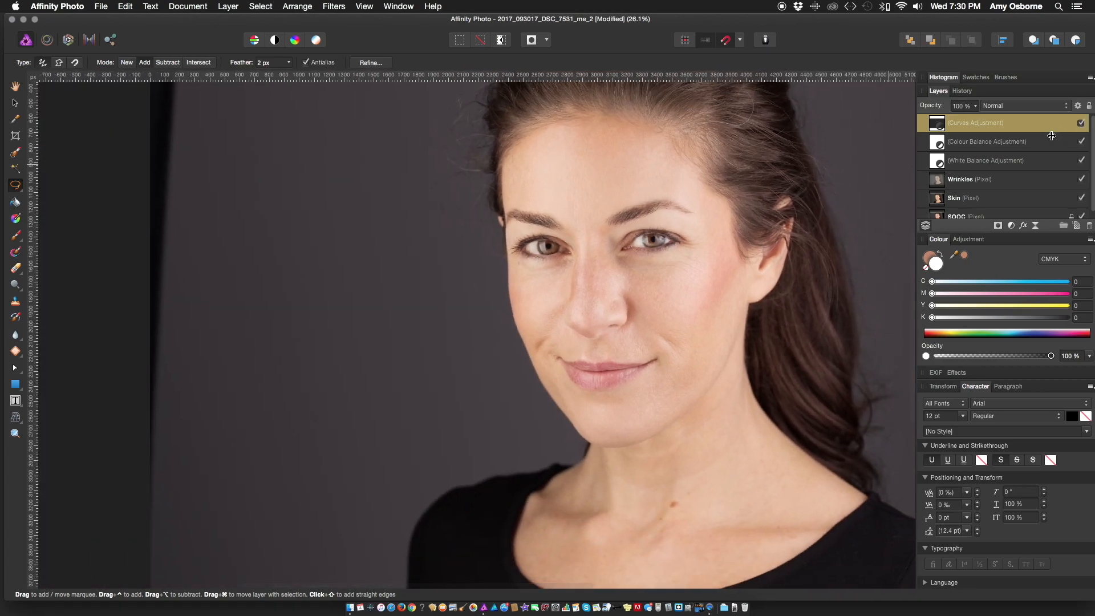
{"action": "left_click", "coordinate": [1082, 125]}
{"action": "left_click", "coordinate": [1082, 124]}
{"action": "left_click", "coordinate": [1081, 125]}
{"action": "left_click", "coordinate": [1081, 124]}
Switch to the Blur Brush with the eye Curves adjustment as the active layer.
{"action": "scroll", "coordinate": [606, 261], "scroll_direction": "up", "scroll_amount": 5}
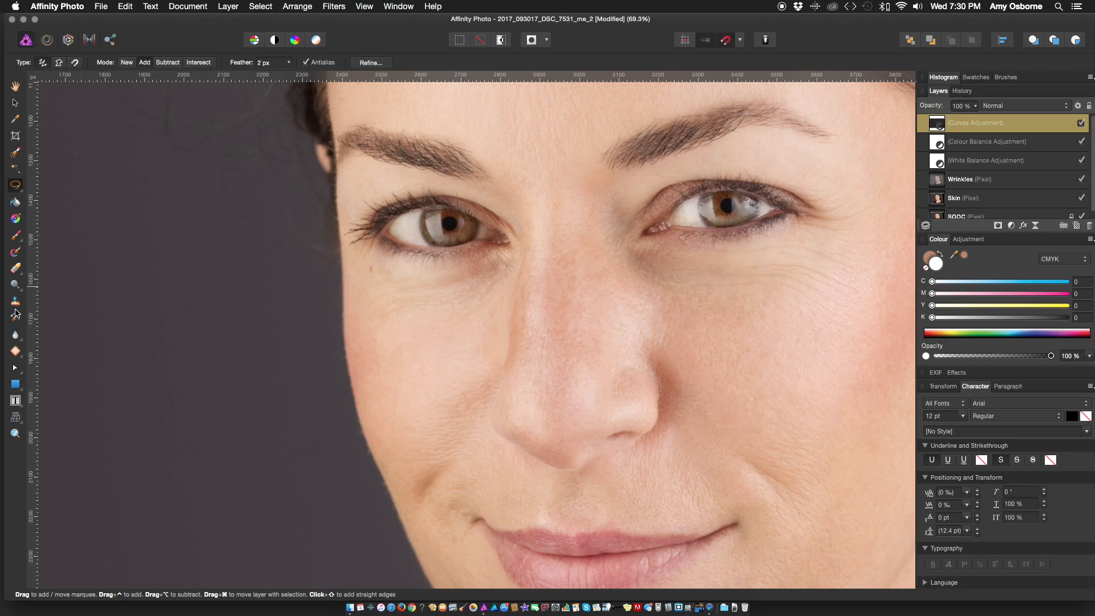
{"action": "left_click", "coordinate": [16, 270]}
{"action": "left_click", "coordinate": [16, 299]}
{"action": "left_click", "coordinate": [15, 335]}
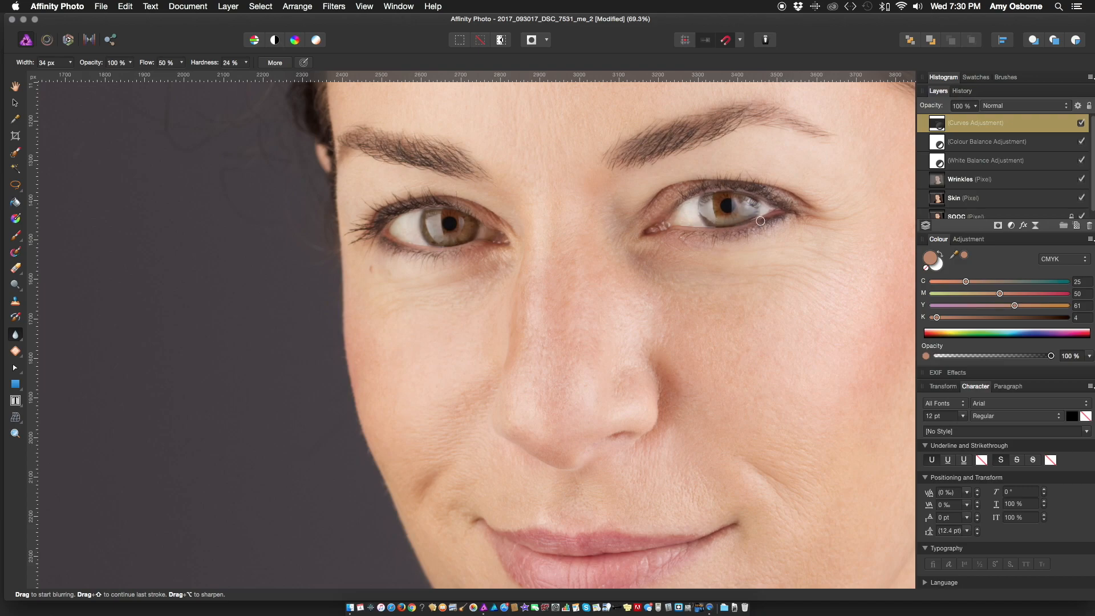
{"action": "scroll", "coordinate": [956, 203], "scroll_direction": "down", "scroll_amount": 1}
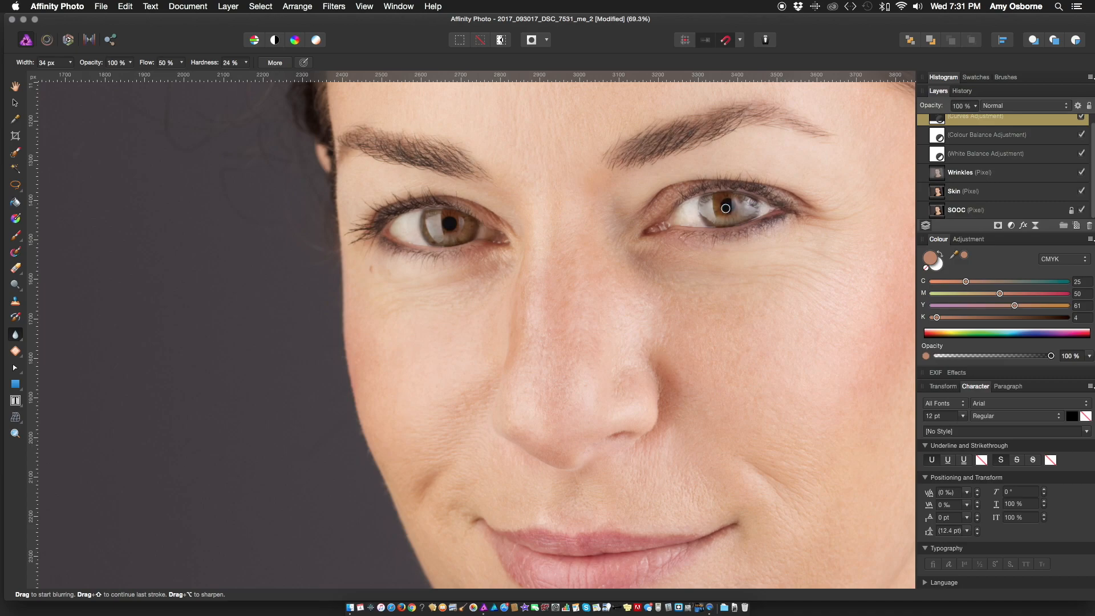
Check the eyes again with the Curves adjustment hidden and shown.
{"action": "left_click", "coordinate": [1082, 117]}
{"action": "left_click", "coordinate": [1081, 118]}
{"action": "left_click", "coordinate": [1081, 117]}
{"action": "left_click", "coordinate": [1082, 118]}
{"action": "scroll", "coordinate": [651, 238], "scroll_direction": "down", "scroll_amount": 4}
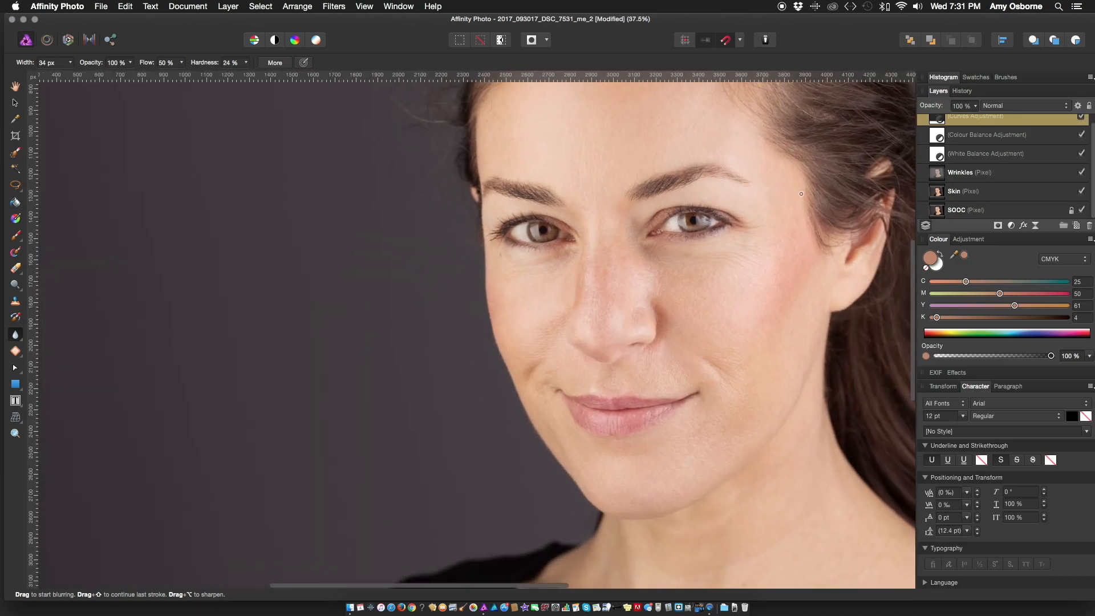
{"action": "scroll", "coordinate": [802, 194], "scroll_direction": "down", "scroll_amount": 3}
Lower the opacity of the eye Curves adjustment to 60 %, comparing the result with the adjustment hidden and shown.
{"action": "left_click_drag", "start_coordinate": [968, 112], "coordinate": [958, 128]}
{"action": "left_click", "coordinate": [1082, 118]}
{"action": "left_click", "coordinate": [1082, 118]}
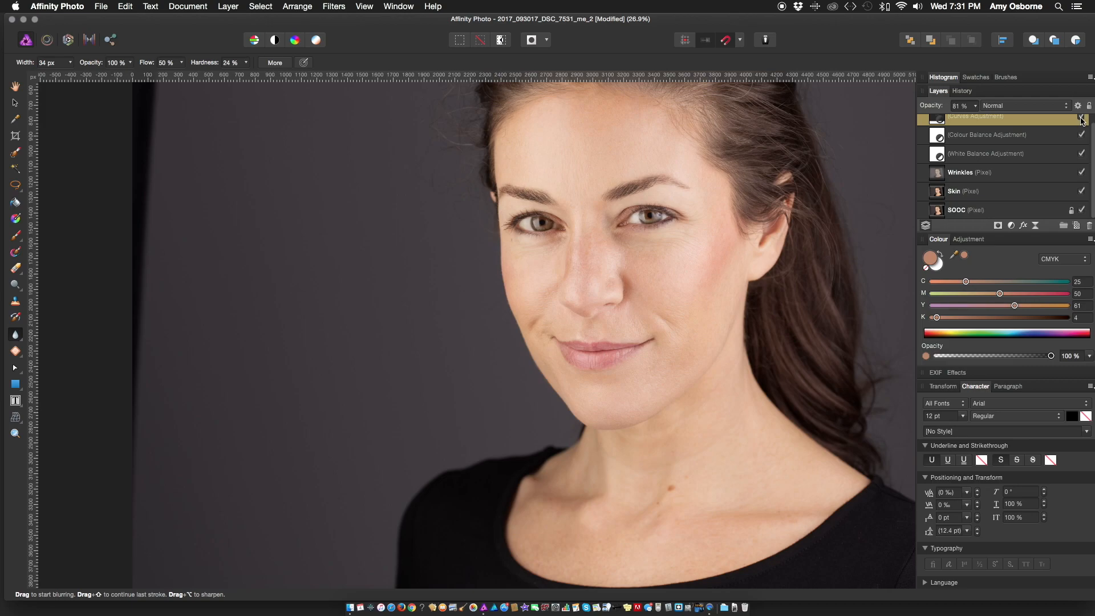
{"action": "left_click", "coordinate": [1082, 118]}
{"action": "left_click", "coordinate": [1082, 118]}
{"action": "left_click_drag", "start_coordinate": [975, 106], "coordinate": [957, 126]}
{"action": "scroll", "coordinate": [684, 205], "scroll_direction": "down", "scroll_amount": 3}
{"action": "scroll", "coordinate": [673, 208], "scroll_direction": "right", "scroll_amount": 3}
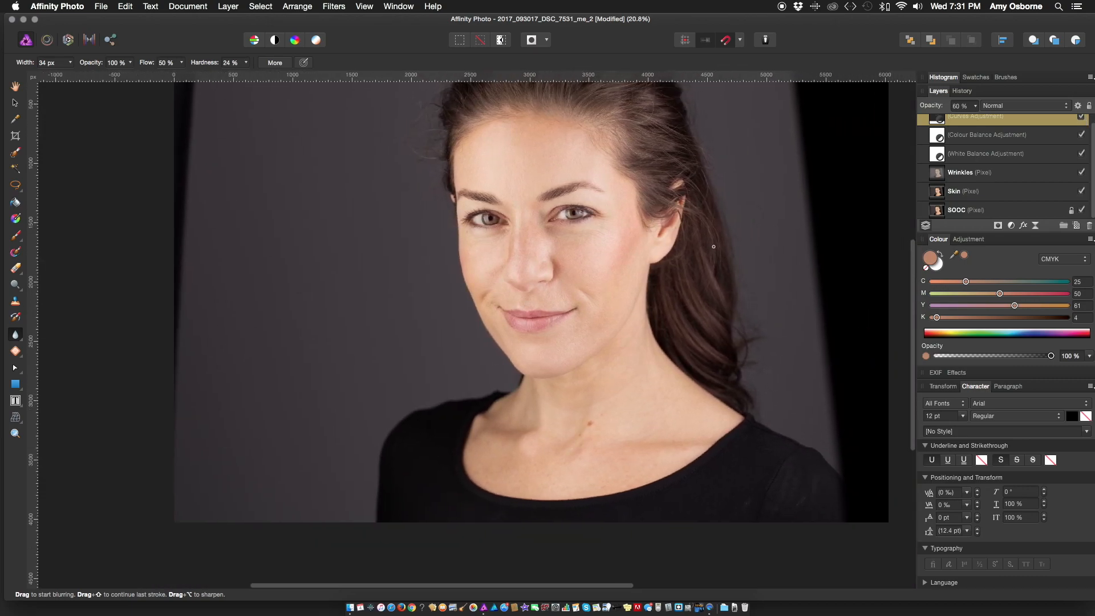
Compare the face with the eye Curves adjustment hidden and shown at a closer view.
{"action": "scroll", "coordinate": [722, 250], "scroll_direction": "up", "scroll_amount": 2}
{"action": "scroll", "coordinate": [722, 250], "scroll_direction": "left", "scroll_amount": 2}
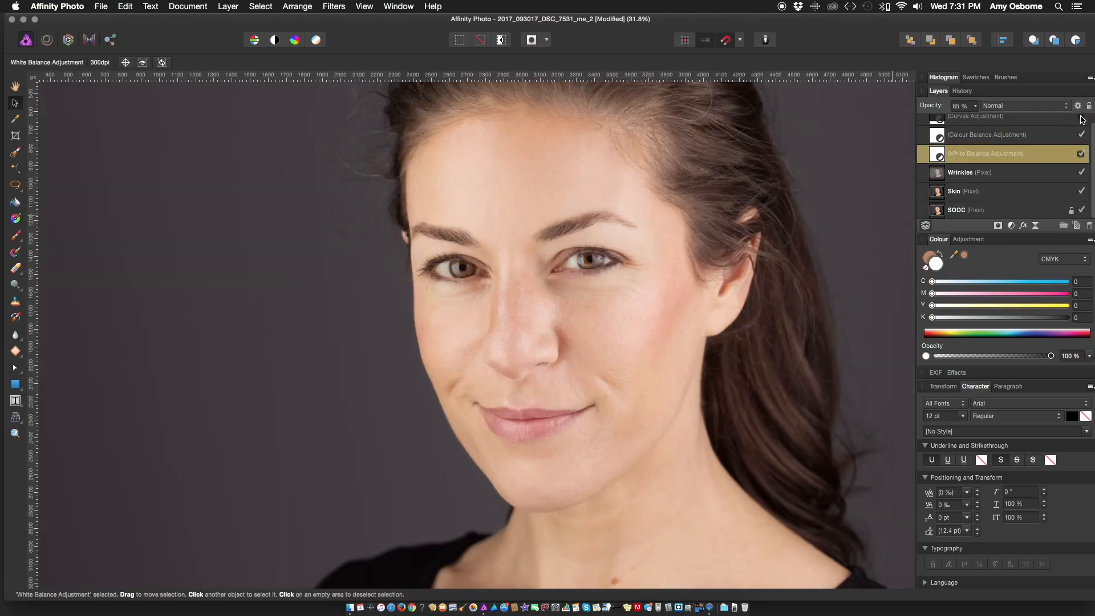
{"action": "left_click", "coordinate": [1080, 120]}
{"action": "left_click", "coordinate": [1080, 120]}
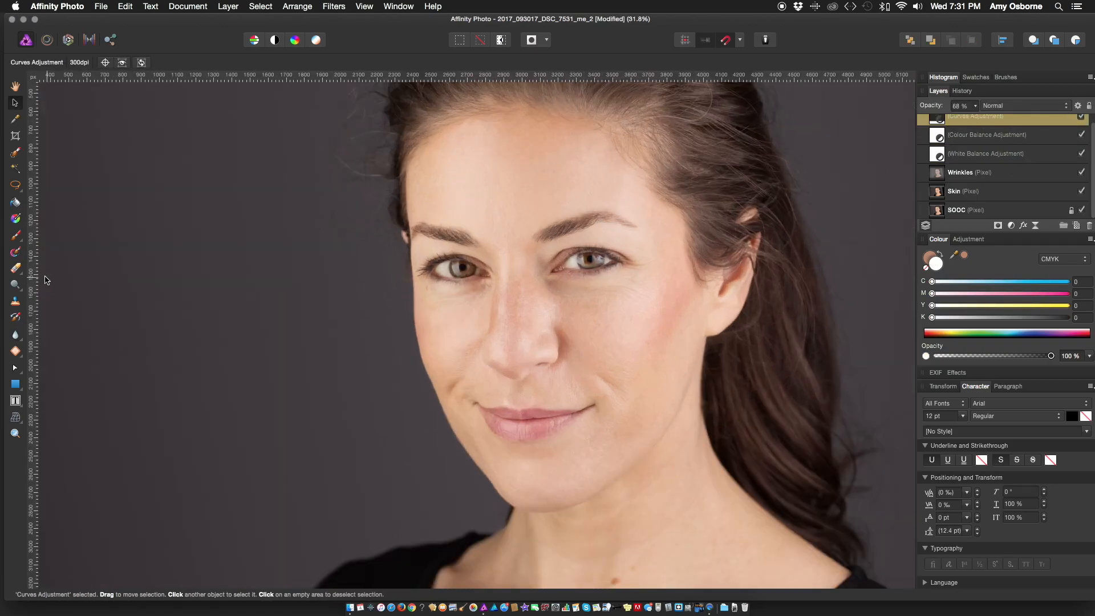
Soften the Curves adjustment around both eyes with the Erase Brush and deselect the layer.
{"action": "key", "text": "e"}
{"action": "scroll", "coordinate": [464, 244], "scroll_direction": "up", "scroll_amount": 5}
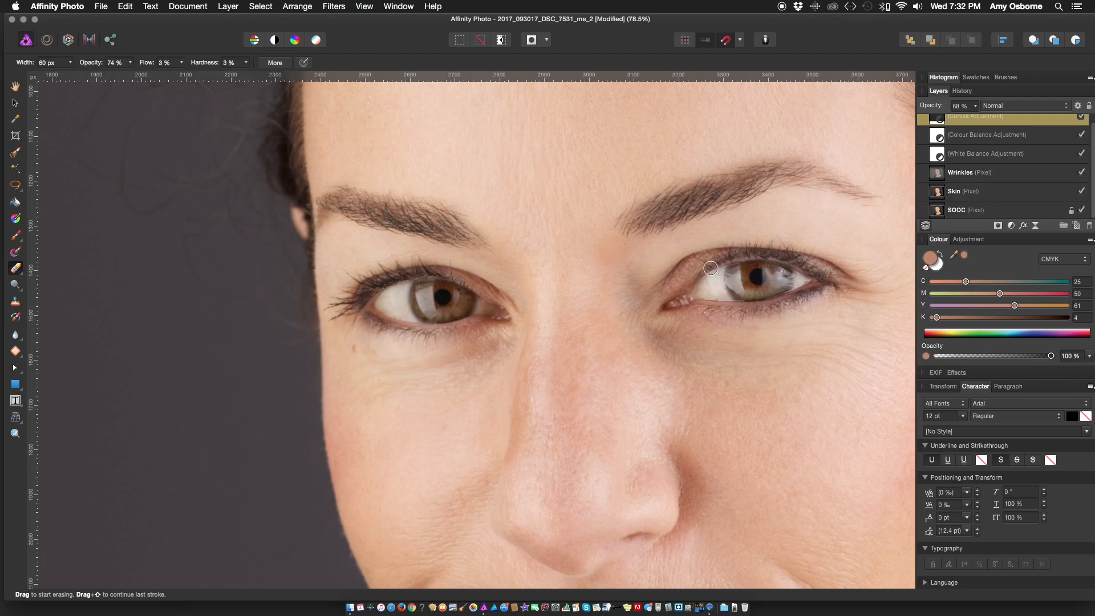
{"action": "scroll", "coordinate": [749, 265], "scroll_direction": "down", "scroll_amount": 3}
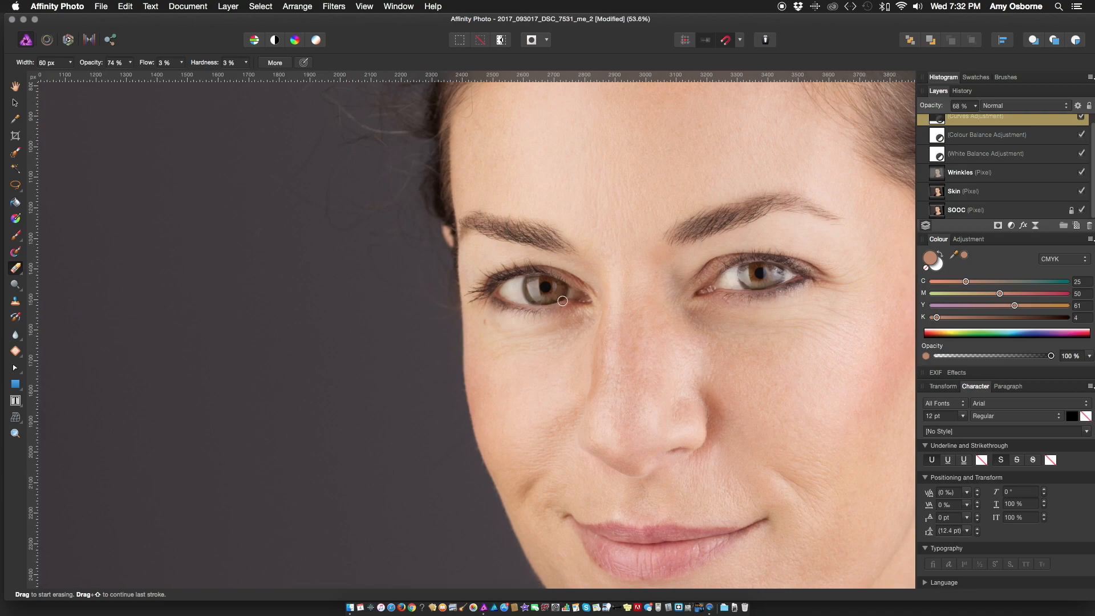
{"action": "scroll", "coordinate": [659, 281], "scroll_direction": "down", "scroll_amount": 3}
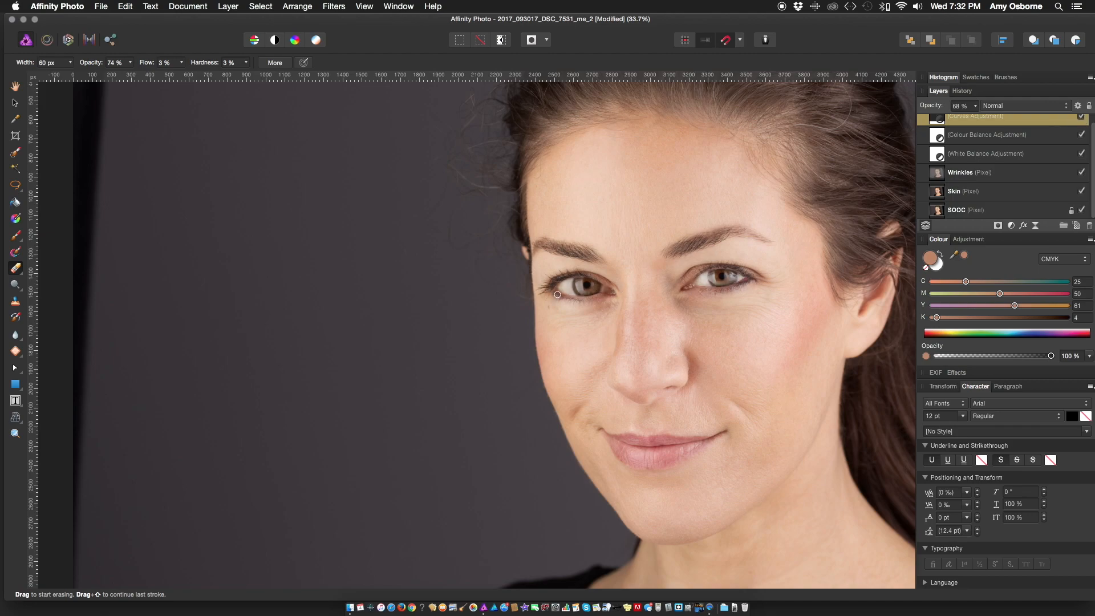
{"action": "scroll", "coordinate": [583, 297], "scroll_direction": "down", "scroll_amount": 2}
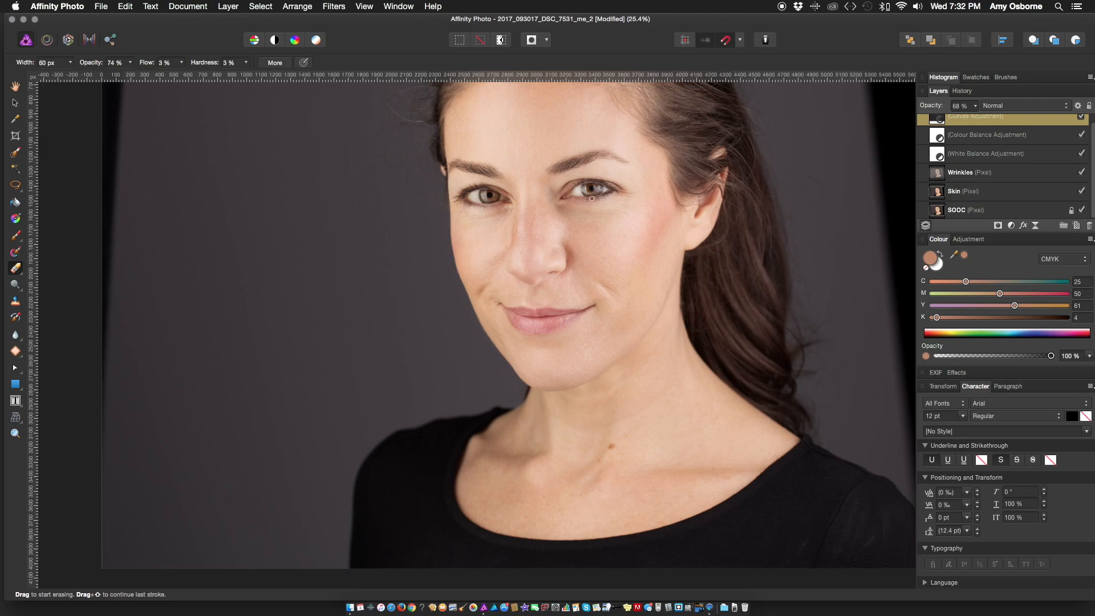
{"action": "scroll", "coordinate": [289, 229], "scroll_direction": "right", "scroll_amount": 2}
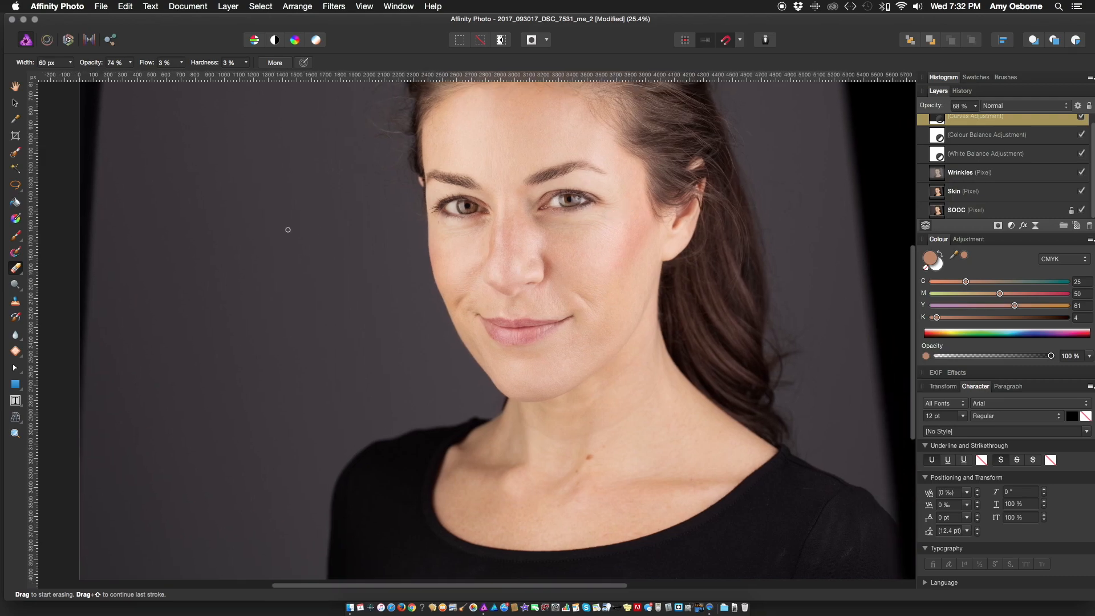
{"action": "left_click", "coordinate": [17, 105]}
{"action": "left_click", "coordinate": [61, 112]}
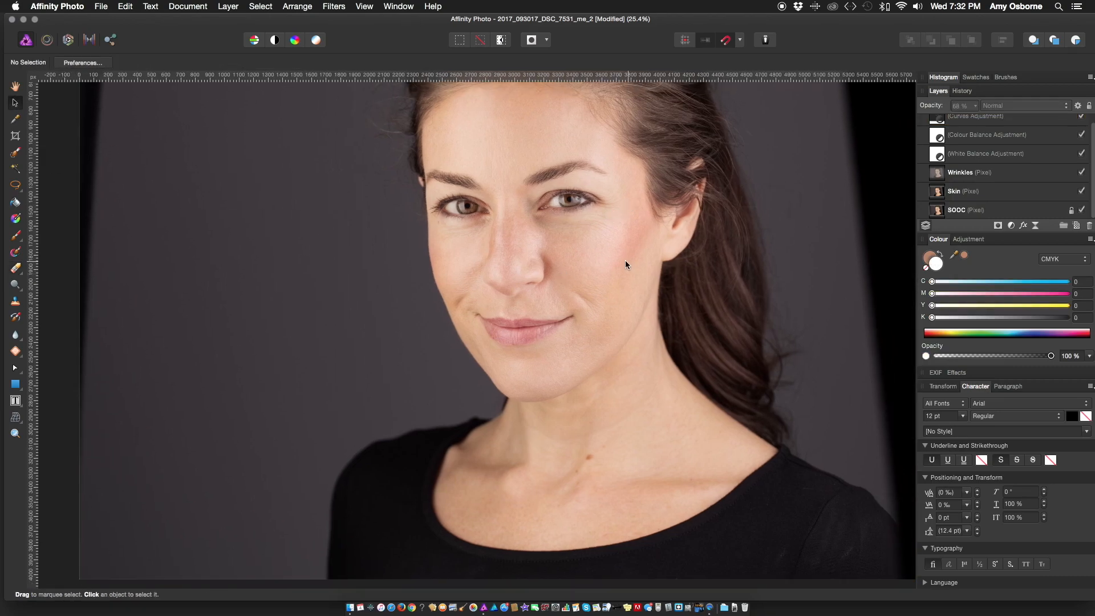
Set up the Clone Brush for the lips on the duplicated Skin layer with a width of 30 px.
{"action": "scroll", "coordinate": [611, 258], "scroll_direction": "up", "scroll_amount": 5}
{"action": "scroll", "coordinate": [628, 265], "scroll_direction": "down", "scroll_amount": 2}
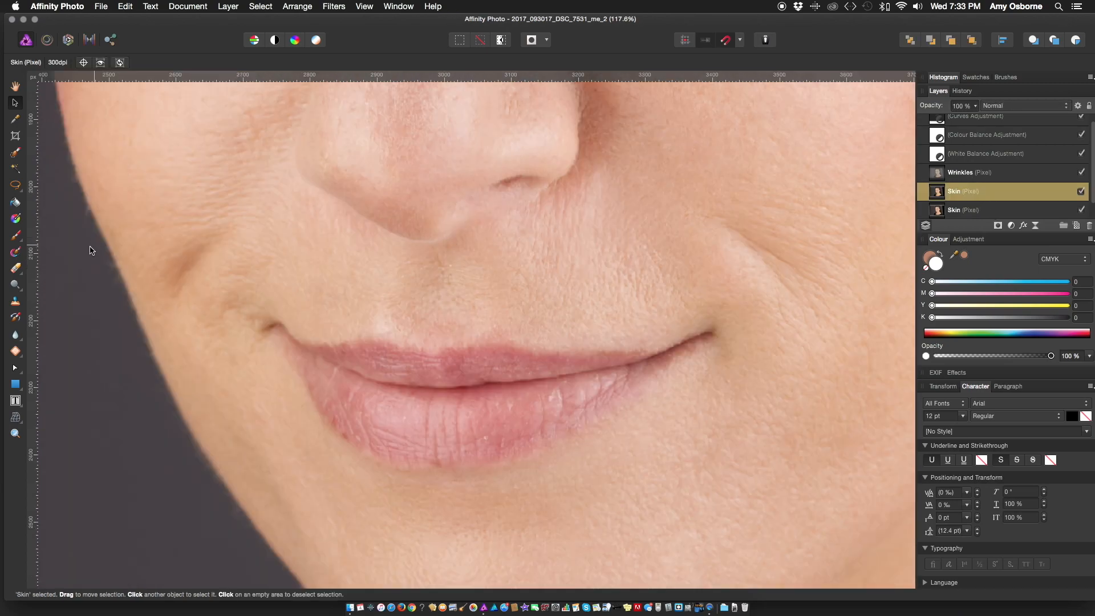
{"action": "left_click", "coordinate": [16, 301]}
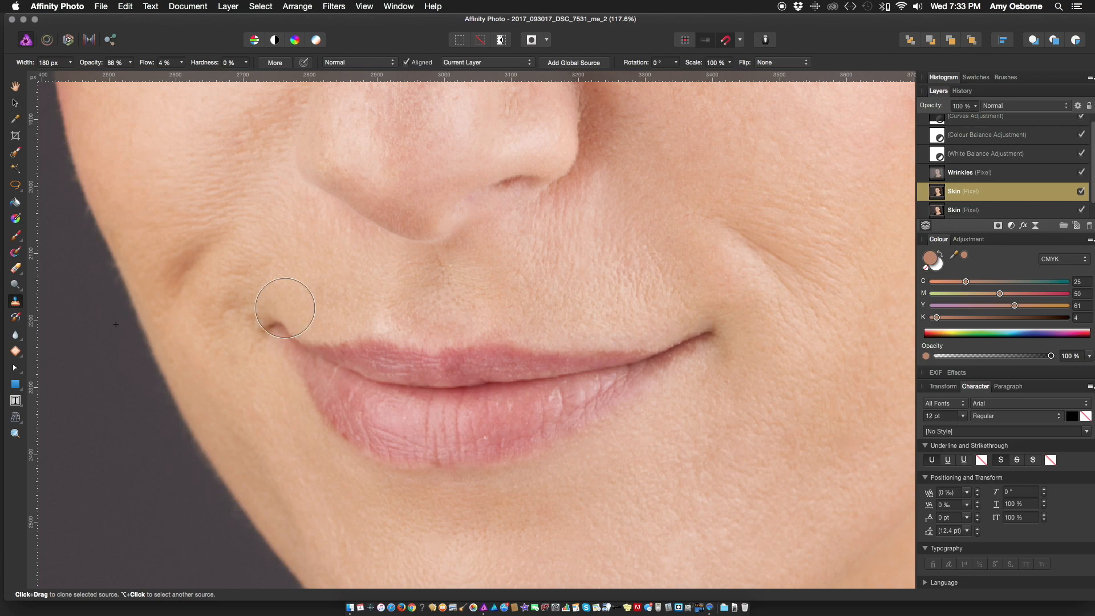
{"action": "left_click_drag", "start_coordinate": [70, 63], "coordinate": [39, 87]}
{"action": "left_click", "coordinate": [416, 369], "text": "alt"}
{"action": "scroll", "coordinate": [460, 355], "scroll_direction": "up", "scroll_amount": 2}
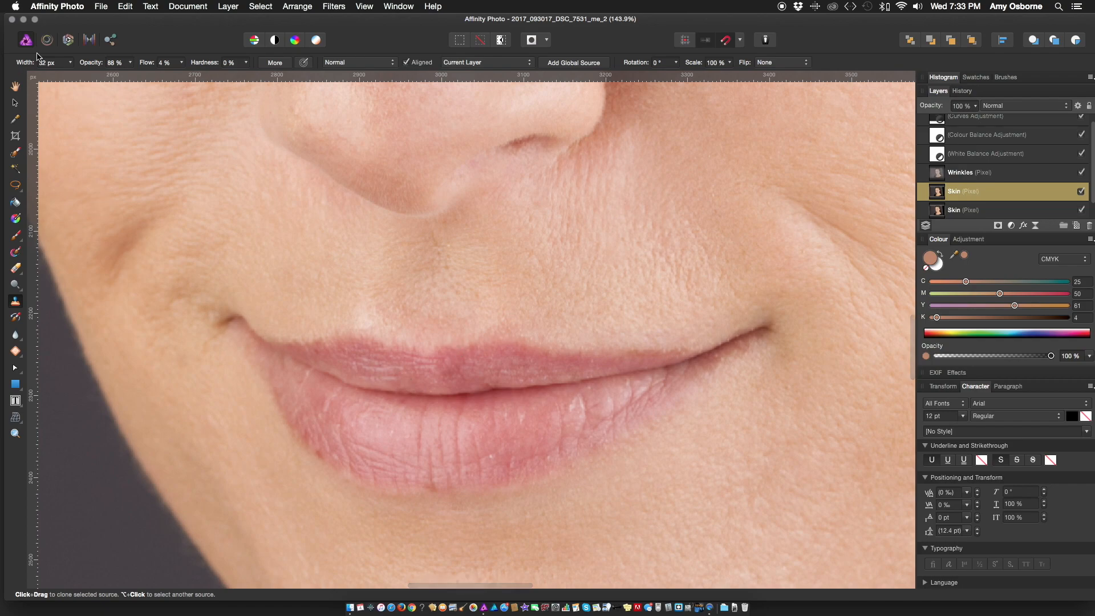
{"action": "left_click", "coordinate": [70, 63]}
{"action": "left_click_drag", "start_coordinate": [69, 79], "coordinate": [67, 79]}
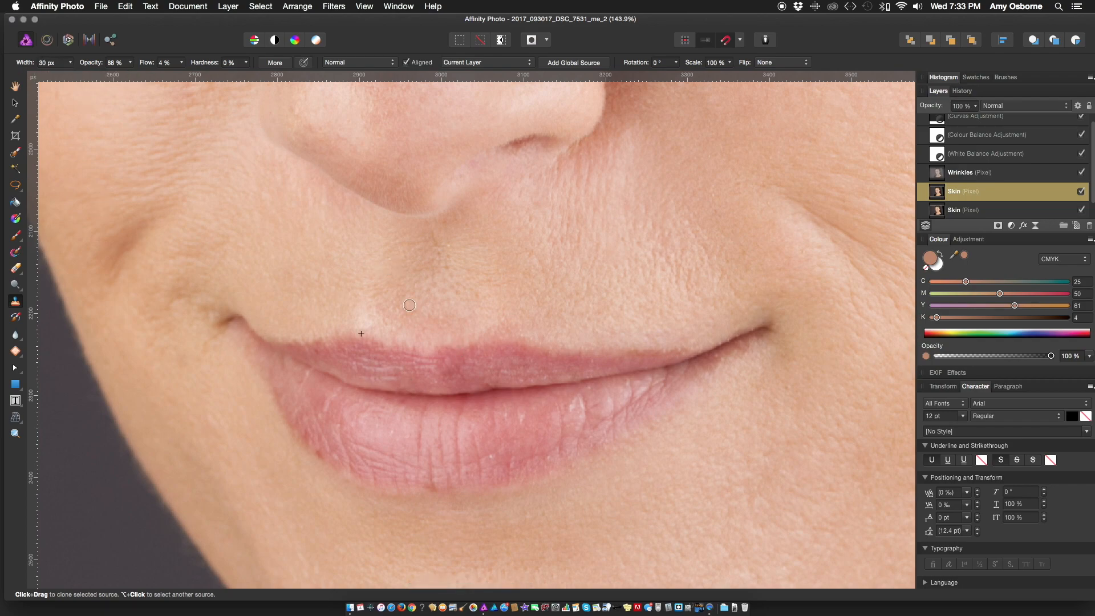
Clone lip colour along the upper lip's centre edge, setting the brush to 100 % opacity, 7 % flow and 11 % hardness.
{"action": "mouse_move", "coordinate": [475, 358]}
{"action": "left_mouse_down"}
{"action": "mouse_move", "coordinate": [463, 352]}
{"action": "mouse_move", "coordinate": [472, 346]}
{"action": "left_mouse_up"}
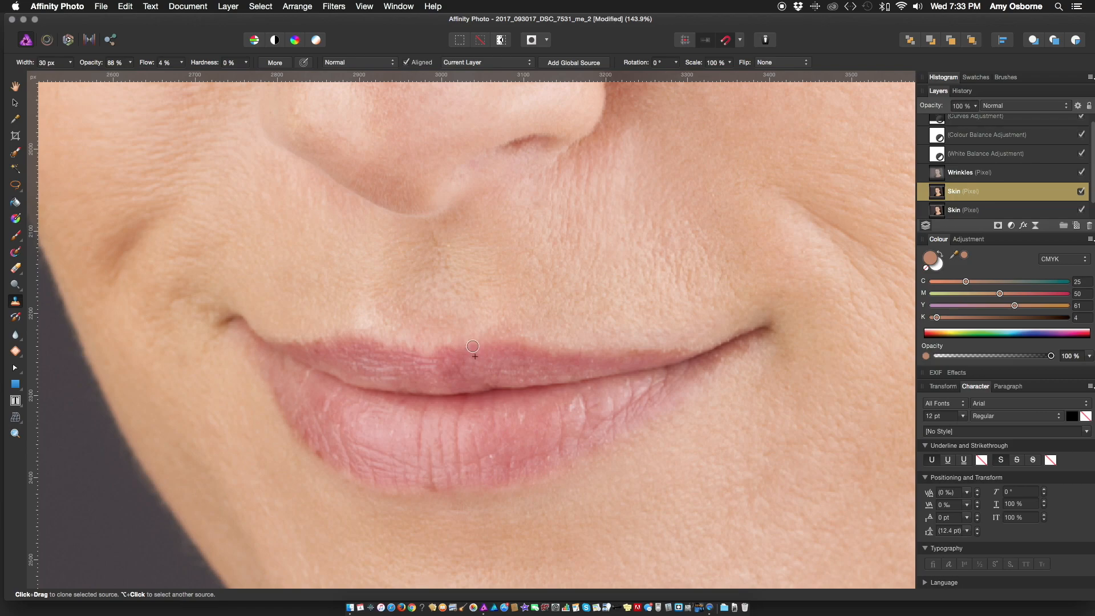
{"action": "left_click_drag", "start_coordinate": [130, 63], "coordinate": [139, 63]}
{"action": "left_click_drag", "start_coordinate": [181, 63], "coordinate": [184, 64]}
{"action": "left_click", "coordinate": [454, 353], "text": "alt"}
{"action": "left_click_drag", "start_coordinate": [451, 348], "coordinate": [471, 345]}
{"action": "left_click", "coordinate": [246, 62]}
{"action": "left_click_drag", "start_coordinate": [247, 81], "coordinate": [254, 80]}
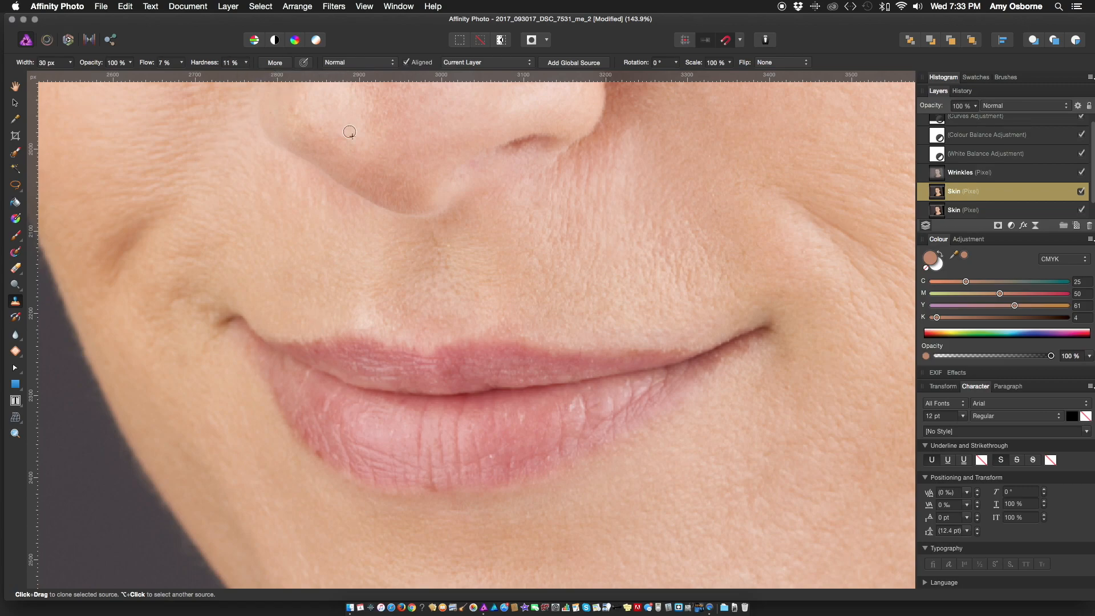
Even out the right half of the upper lip's edge by cloning nearby lip texture along it.
{"action": "left_click", "coordinate": [466, 353], "text": "alt"}
{"action": "left_click_drag", "start_coordinate": [461, 346], "coordinate": [642, 354]}
{"action": "left_click", "coordinate": [571, 356], "text": "alt"}
{"action": "left_click", "coordinate": [571, 350]}
{"action": "left_click", "coordinate": [532, 352], "text": "alt"}
{"action": "left_click_drag", "start_coordinate": [537, 346], "coordinate": [683, 356]}
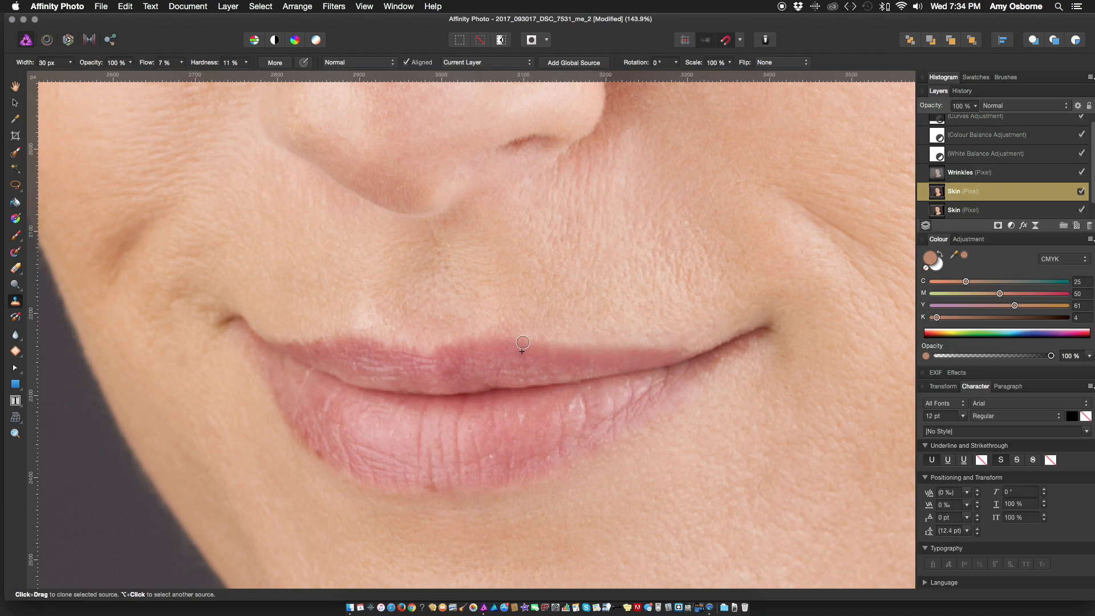
Clean up the cupid's bow and the skin just above the upper lip with freshly sampled clone sources.
{"action": "left_click", "coordinate": [536, 325], "text": "alt"}
{"action": "left_click_drag", "start_coordinate": [430, 361], "coordinate": [433, 358]}
{"action": "left_click", "coordinate": [357, 324], "text": "alt"}
{"action": "left_click_drag", "start_coordinate": [344, 328], "coordinate": [347, 325]}
{"action": "left_click", "coordinate": [460, 334], "text": "alt"}
{"action": "mouse_move", "coordinate": [453, 339]}
{"action": "left_mouse_down"}
{"action": "mouse_move", "coordinate": [546, 333]}
{"action": "mouse_move", "coordinate": [371, 307]}
{"action": "mouse_move", "coordinate": [491, 329]}
{"action": "mouse_move", "coordinate": [599, 326]}
{"action": "mouse_move", "coordinate": [469, 327]}
{"action": "mouse_move", "coordinate": [477, 299]}
{"action": "mouse_move", "coordinate": [513, 331]}
{"action": "left_mouse_up"}
{"action": "left_click", "coordinate": [517, 328], "text": "alt"}
{"action": "left_click", "coordinate": [364, 274], "text": "alt"}
{"action": "left_click", "coordinate": [342, 245], "text": "alt"}
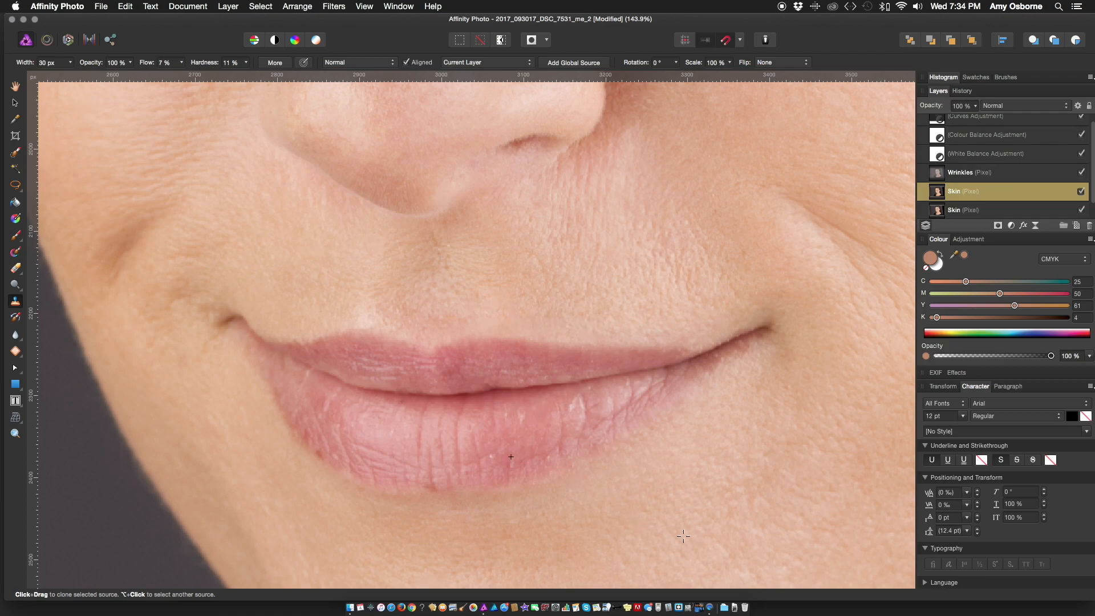
Clone away the cracks and dry spots across the middle and left of the lower lip.
{"action": "left_click", "coordinate": [487, 443], "text": "alt"}
{"action": "mouse_move", "coordinate": [485, 458]}
{"action": "left_mouse_down"}
{"action": "mouse_move", "coordinate": [539, 442]}
{"action": "mouse_move", "coordinate": [544, 471]}
{"action": "mouse_move", "coordinate": [557, 453]}
{"action": "mouse_move", "coordinate": [535, 459]}
{"action": "mouse_move", "coordinate": [566, 445]}
{"action": "mouse_move", "coordinate": [544, 451]}
{"action": "mouse_move", "coordinate": [562, 414]}
{"action": "left_mouse_up"}
{"action": "left_click", "coordinate": [592, 409], "text": "alt"}
{"action": "left_click", "coordinate": [404, 429], "text": "alt"}
{"action": "left_click_drag", "start_coordinate": [412, 437], "coordinate": [423, 421]}
{"action": "left_click", "coordinate": [395, 431], "text": "alt"}
{"action": "left_click_drag", "start_coordinate": [422, 419], "coordinate": [434, 441]}
{"action": "left_click", "coordinate": [370, 440], "text": "alt"}
{"action": "left_click", "coordinate": [365, 431], "text": "alt"}
{"action": "mouse_move", "coordinate": [379, 423]}
{"action": "left_mouse_down"}
{"action": "mouse_move", "coordinate": [363, 431]}
{"action": "mouse_move", "coordinate": [377, 413]}
{"action": "mouse_move", "coordinate": [372, 423]}
{"action": "left_mouse_up"}
{"action": "left_click", "coordinate": [427, 433], "text": "alt"}
{"action": "left_click", "coordinate": [380, 442], "text": "alt"}
{"action": "left_click", "coordinate": [402, 407], "text": "alt"}
{"action": "left_click_drag", "start_coordinate": [405, 407], "coordinate": [422, 409]}
Smooth the right side of the lower lip and the lip edges near that mouth corner with the Clone Brush.
{"action": "left_click", "coordinate": [575, 418], "text": "alt"}
{"action": "mouse_move", "coordinate": [580, 404]}
{"action": "left_mouse_down"}
{"action": "mouse_move", "coordinate": [587, 426]}
{"action": "mouse_move", "coordinate": [610, 395]}
{"action": "left_mouse_up"}
{"action": "left_click_drag", "start_coordinate": [689, 336], "coordinate": [659, 347]}
{"action": "left_click", "coordinate": [714, 374], "text": "alt"}
{"action": "mouse_move", "coordinate": [730, 360]}
{"action": "left_mouse_down"}
{"action": "mouse_move", "coordinate": [694, 405]}
{"action": "mouse_move", "coordinate": [727, 391]}
{"action": "mouse_move", "coordinate": [725, 356]}
{"action": "left_mouse_up"}
{"action": "left_click", "coordinate": [714, 368], "text": "alt"}
{"action": "left_click", "coordinate": [713, 370], "text": "alt"}
{"action": "left_click", "coordinate": [659, 288], "text": "alt"}
{"action": "left_click", "coordinate": [376, 463], "text": "alt"}
{"action": "scroll", "coordinate": [404, 462], "scroll_direction": "left", "scroll_amount": 3}
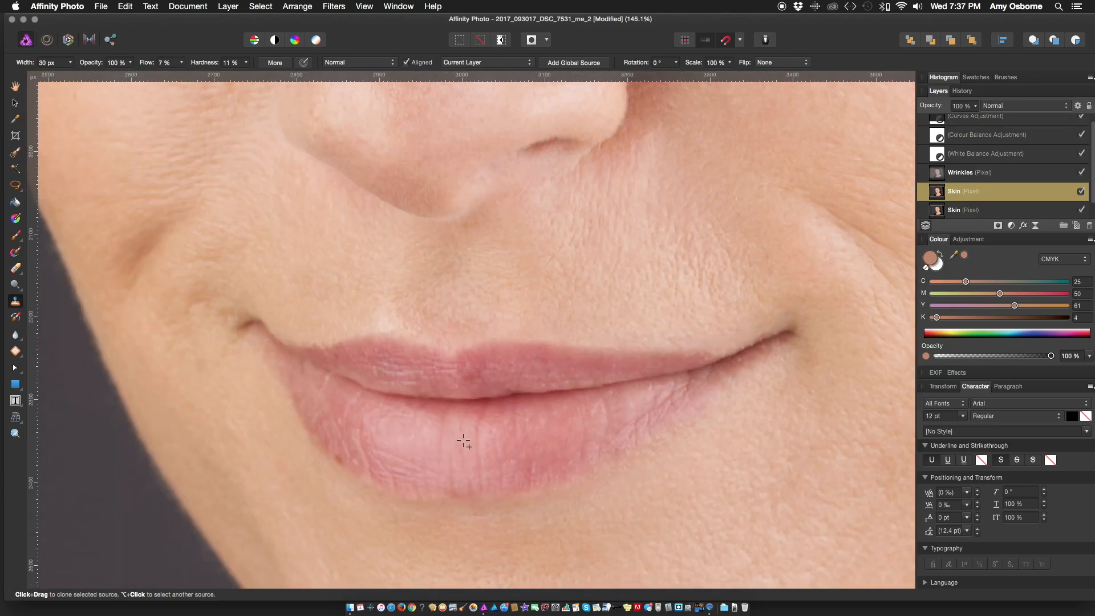
Touch up the left half of the upper lip and set the duplicated Skin layer's opacity to 50 %.
{"action": "scroll", "coordinate": [556, 411], "scroll_direction": "down", "scroll_amount": 10}
{"action": "scroll", "coordinate": [559, 400], "scroll_direction": "up", "scroll_amount": 10}
{"action": "left_click_drag", "start_coordinate": [276, 347], "coordinate": [463, 357]}
{"action": "scroll", "coordinate": [514, 451], "scroll_direction": "down", "scroll_amount": 8}
{"action": "scroll", "coordinate": [525, 365], "scroll_direction": "up", "scroll_amount": 3}
{"action": "mouse_move", "coordinate": [975, 106]}
{"action": "left_mouse_down"}
{"action": "mouse_move", "coordinate": [935, 133]}
{"action": "mouse_move", "coordinate": [980, 128]}
{"action": "left_mouse_up"}
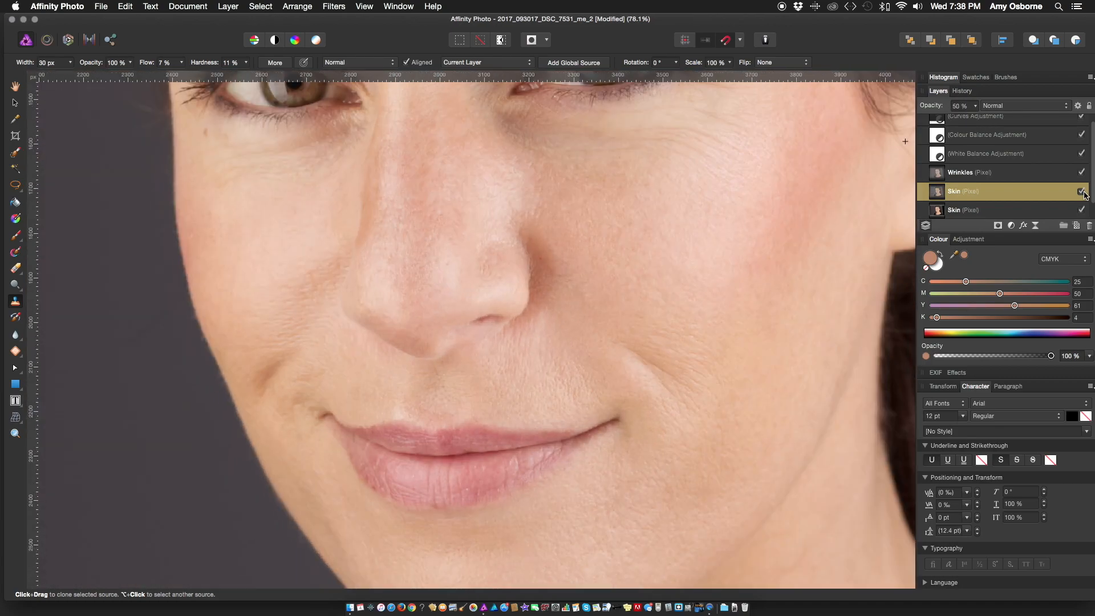
Enlarge the Dodge/Burn brush and make a short stroke in the lip area.
{"action": "key", "text": "o"}
{"action": "scroll", "coordinate": [457, 412], "scroll_direction": "up", "scroll_amount": 5}
{"action": "key", "text": "bracketright"}
{"action": "key", "text": "bracketright"}
{"action": "key", "text": "bracketright"}
{"action": "key", "text": "bracketright"}
{"action": "key", "text": "bracketright"}
{"action": "key", "text": "bracketright"}
{"action": "mouse_move", "coordinate": [371, 521]}
{"action": "left_mouse_down"}
{"action": "mouse_move", "coordinate": [594, 485]}
{"action": "mouse_move", "coordinate": [380, 522]}
{"action": "left_mouse_up"}
{"action": "scroll", "coordinate": [528, 399], "scroll_direction": "down", "scroll_amount": 5}
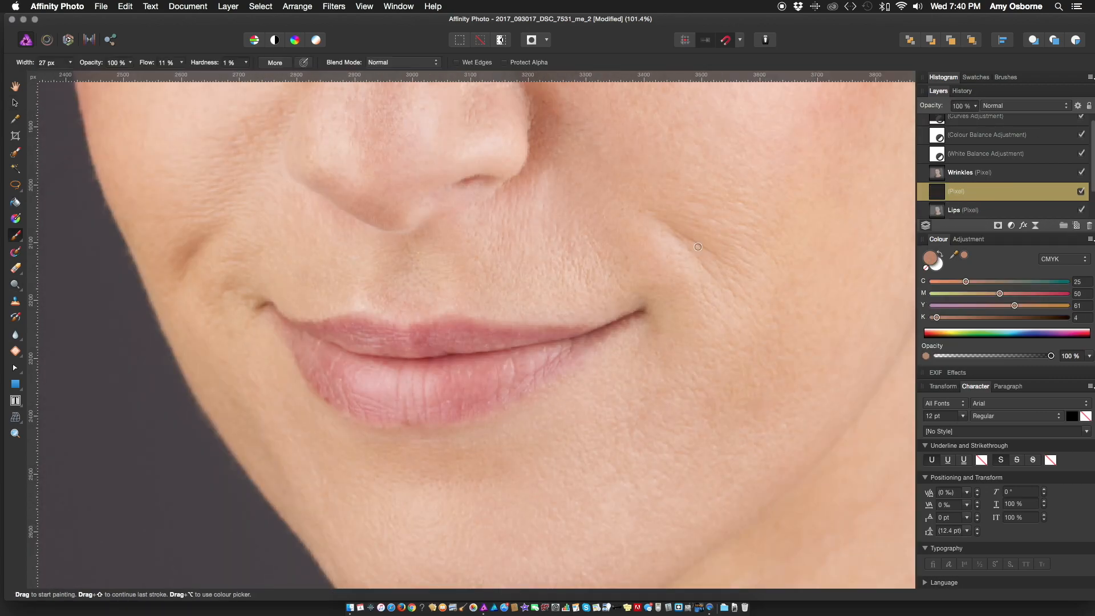
Tint the upper and lower lips by painting over them on the new pixel layer above Lips.
{"action": "mouse_move", "coordinate": [333, 332]}
{"action": "left_mouse_down"}
{"action": "mouse_move", "coordinate": [372, 324]}
{"action": "mouse_move", "coordinate": [459, 345]}
{"action": "mouse_move", "coordinate": [509, 341]}
{"action": "mouse_move", "coordinate": [366, 351]}
{"action": "left_mouse_up"}
{"action": "left_click_drag", "start_coordinate": [521, 381], "coordinate": [463, 377]}
{"action": "mouse_move", "coordinate": [395, 362]}
{"action": "left_mouse_down"}
{"action": "mouse_move", "coordinate": [502, 390]}
{"action": "mouse_move", "coordinate": [548, 370]}
{"action": "mouse_move", "coordinate": [312, 350]}
{"action": "left_mouse_up"}
{"action": "scroll", "coordinate": [355, 315], "scroll_direction": "down", "scroll_amount": 1}
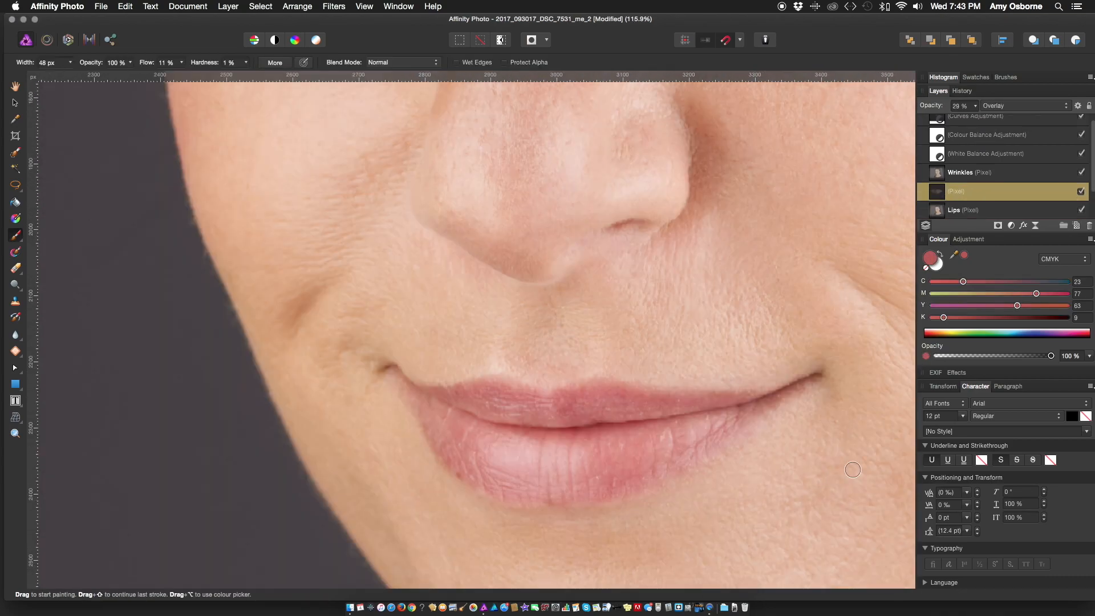
Set the opacity of the Lips layer to 77 %.
{"action": "left_click", "coordinate": [1021, 208]}
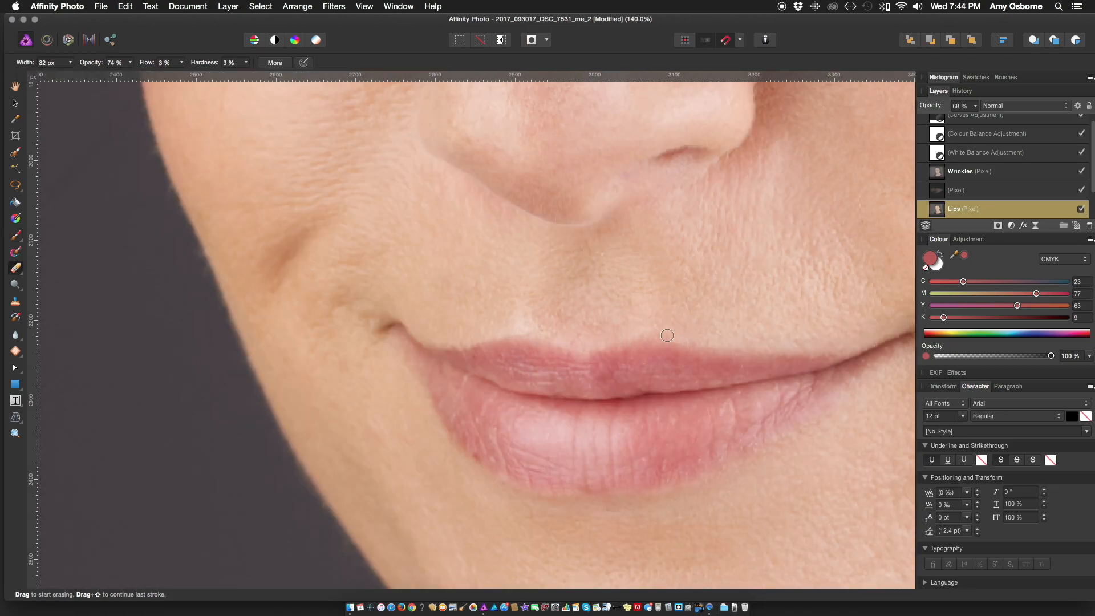
{"action": "left_click_drag", "start_coordinate": [975, 106], "coordinate": [978, 127]}
{"action": "left_click_drag", "start_coordinate": [978, 127], "coordinate": [985, 127]}
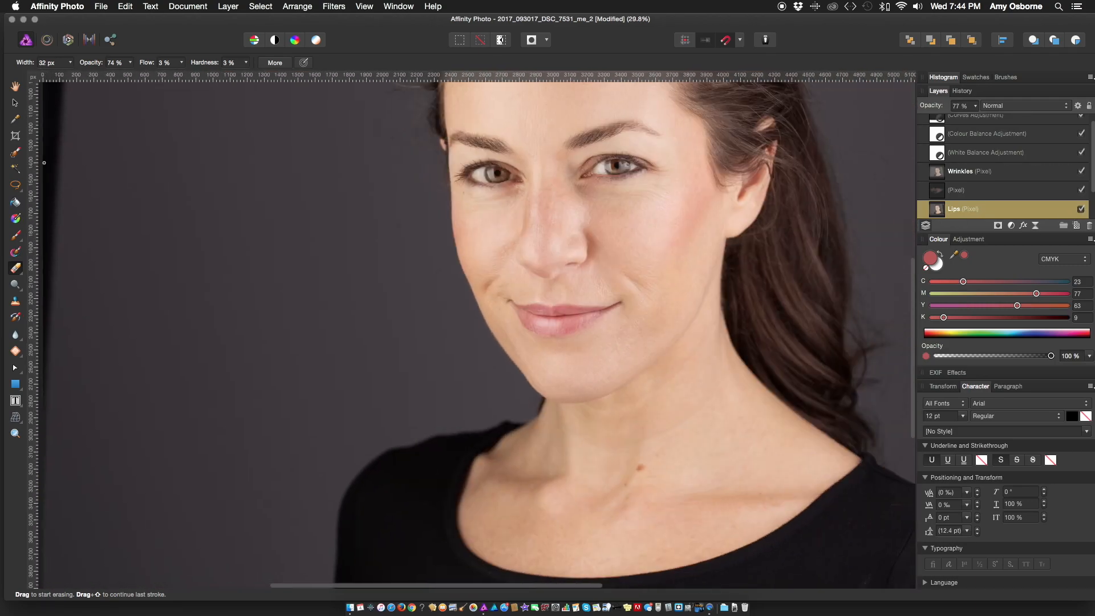
Compare the portrait with all retouching layers hidden and shown.
{"action": "key", "text": "v"}
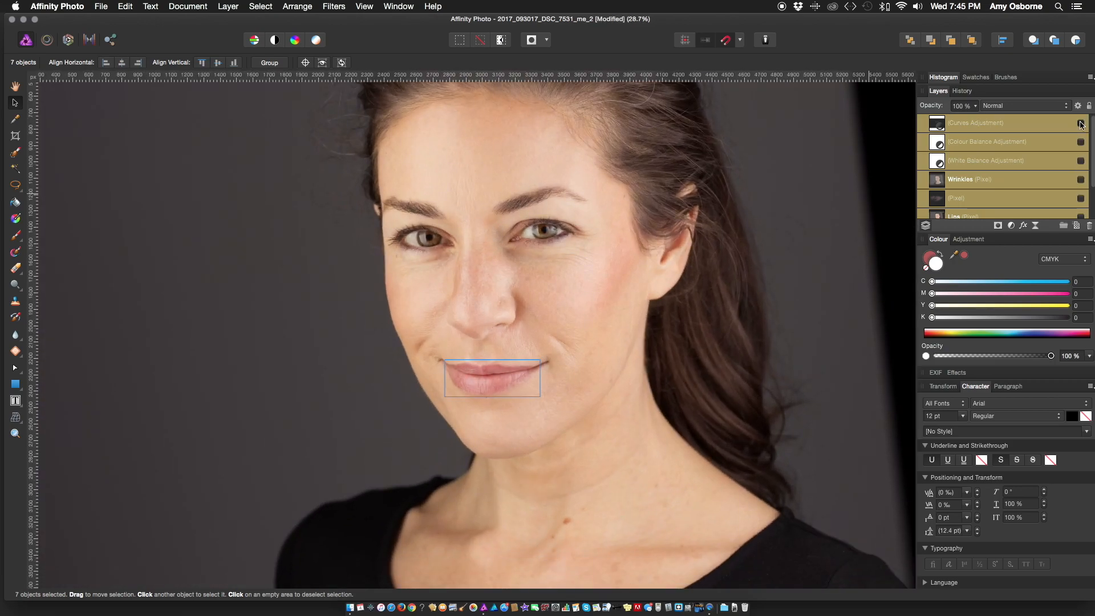
{"action": "left_click", "coordinate": [1081, 123]}
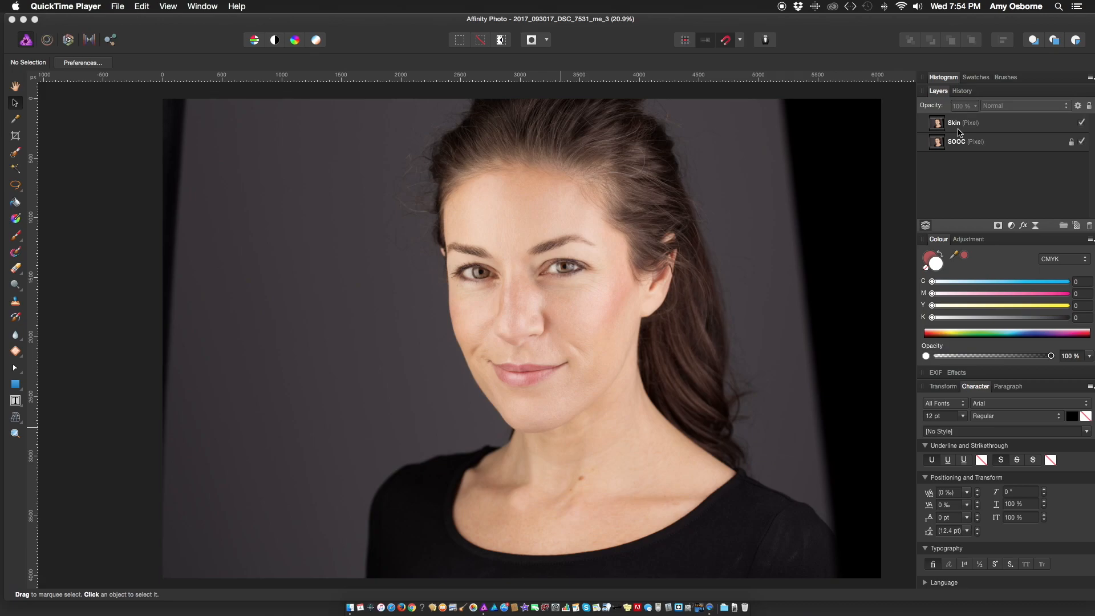
Rename the Skin layer as Changes merged.
{"action": "left_click", "coordinate": [960, 129]}
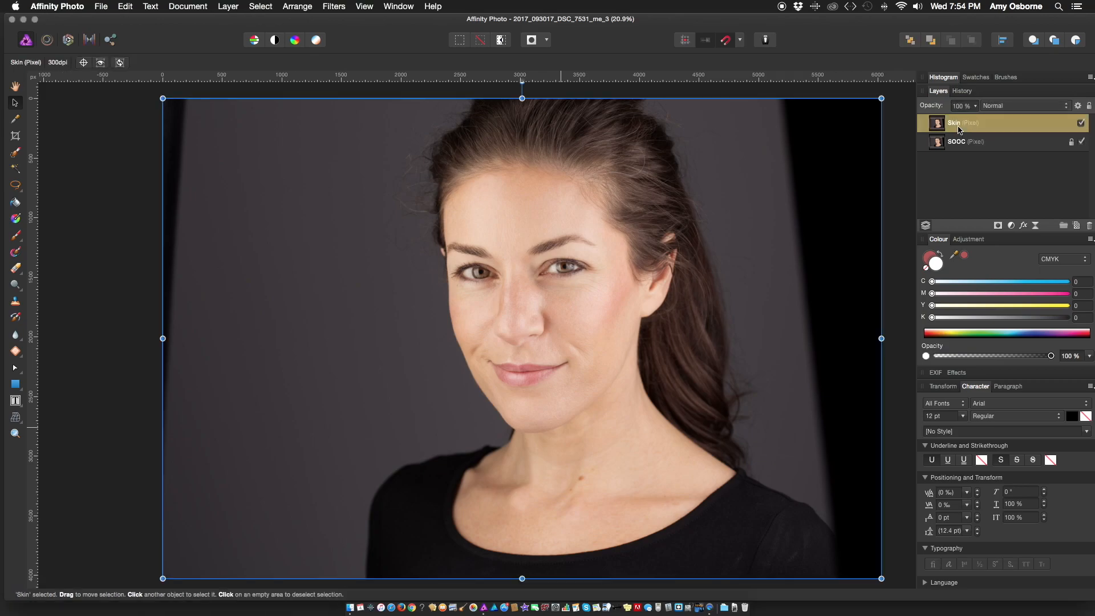
{"action": "double_click", "coordinate": [956, 125]}
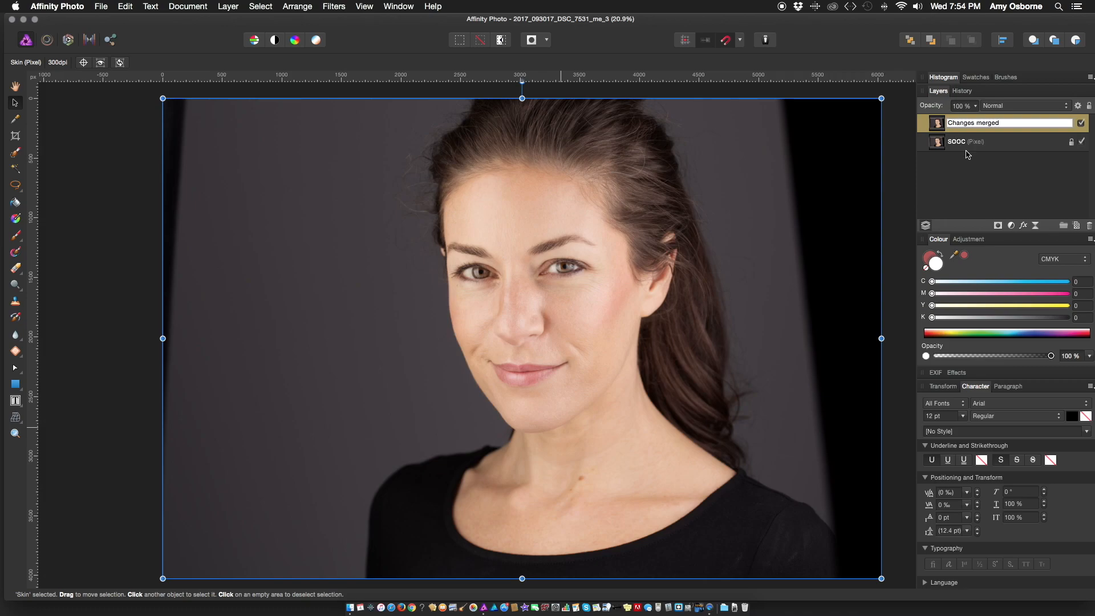
{"action": "left_click", "coordinate": [999, 174]}
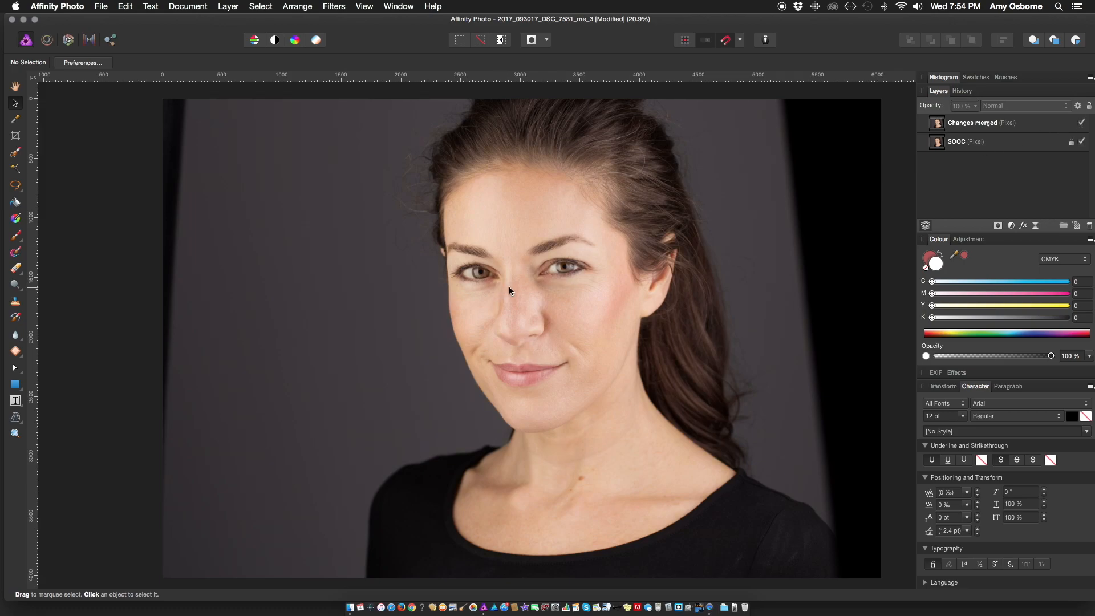
Compare the retouched face with the original by repeatedly hiding and showing the Changes merged layer.
{"action": "scroll", "coordinate": [507, 286], "scroll_direction": "up", "scroll_amount": 2}
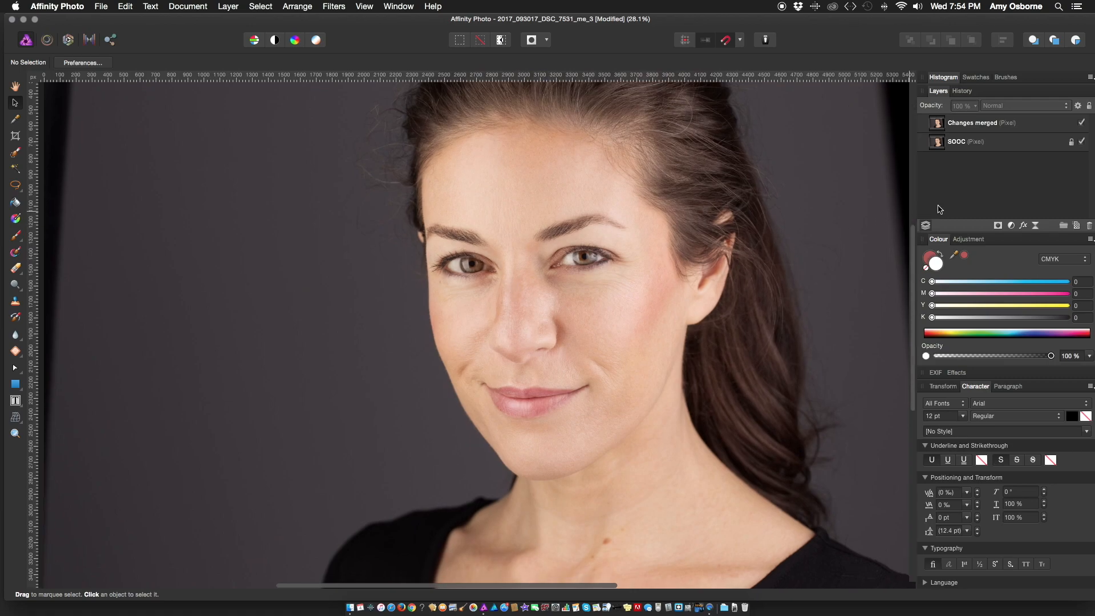
{"action": "left_click", "coordinate": [1082, 126]}
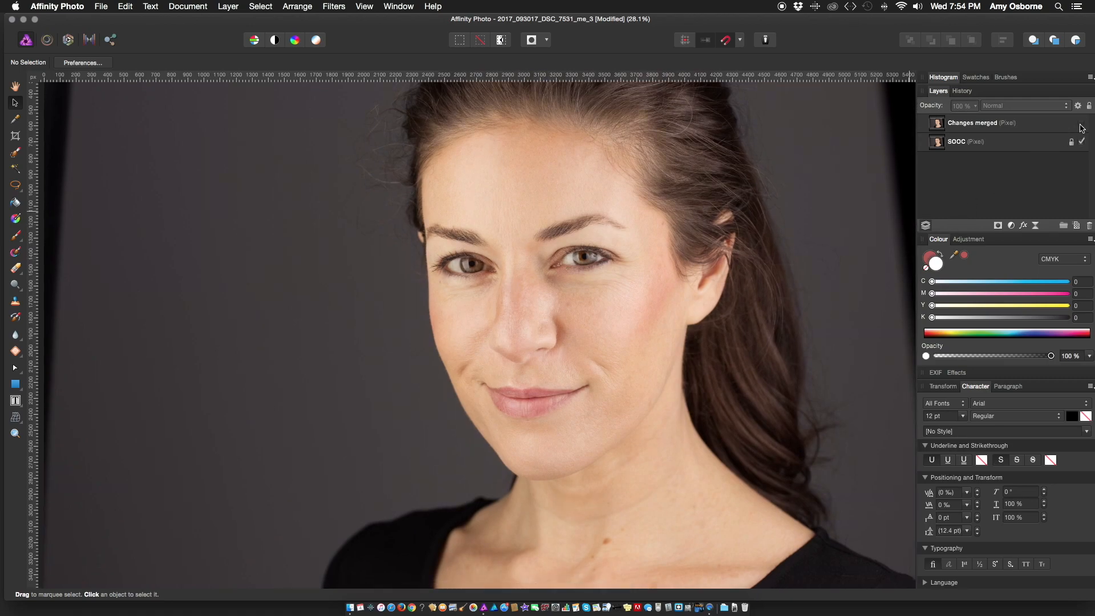
{"action": "left_click", "coordinate": [1082, 125]}
{"action": "left_click", "coordinate": [1082, 125]}
{"action": "left_click", "coordinate": [1082, 125]}
{"action": "left_click", "coordinate": [1083, 125]}
{"action": "left_click", "coordinate": [1082, 125]}
{"action": "scroll", "coordinate": [520, 290], "scroll_direction": "up", "scroll_amount": 1}
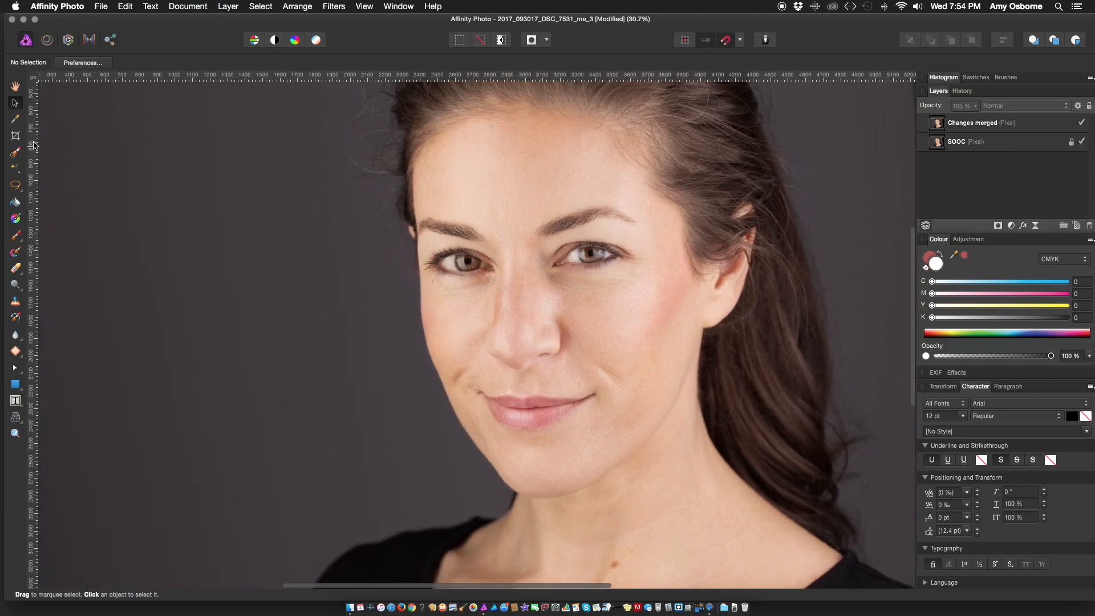
Choose the Paint Brush, add a pixel layer above Changes merged and enter Eyes as its name.
{"action": "left_click", "coordinate": [16, 235]}
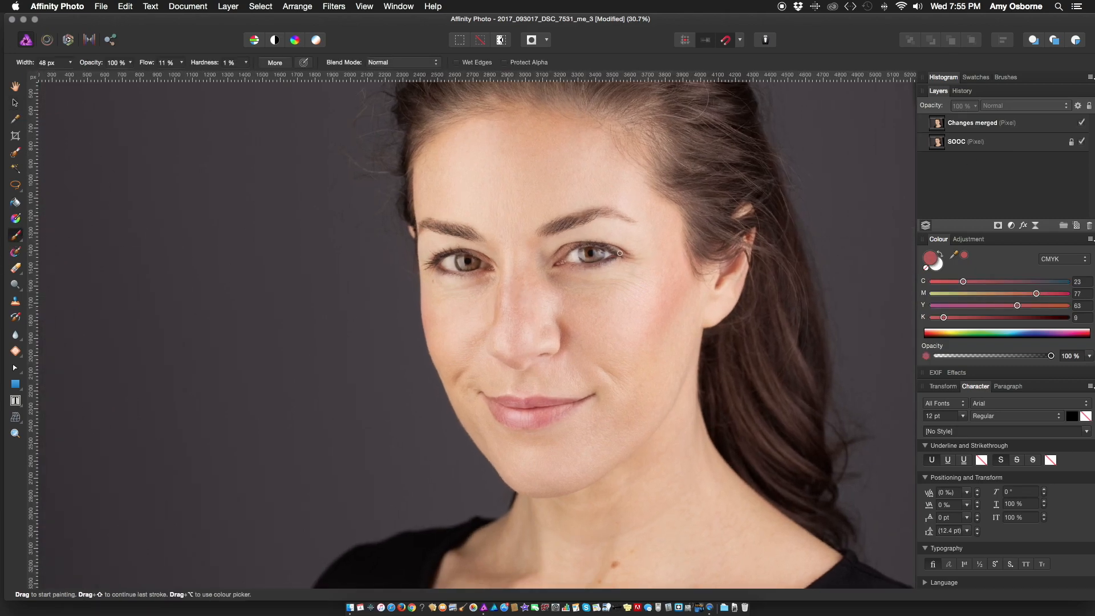
{"action": "left_click", "coordinate": [1076, 225]}
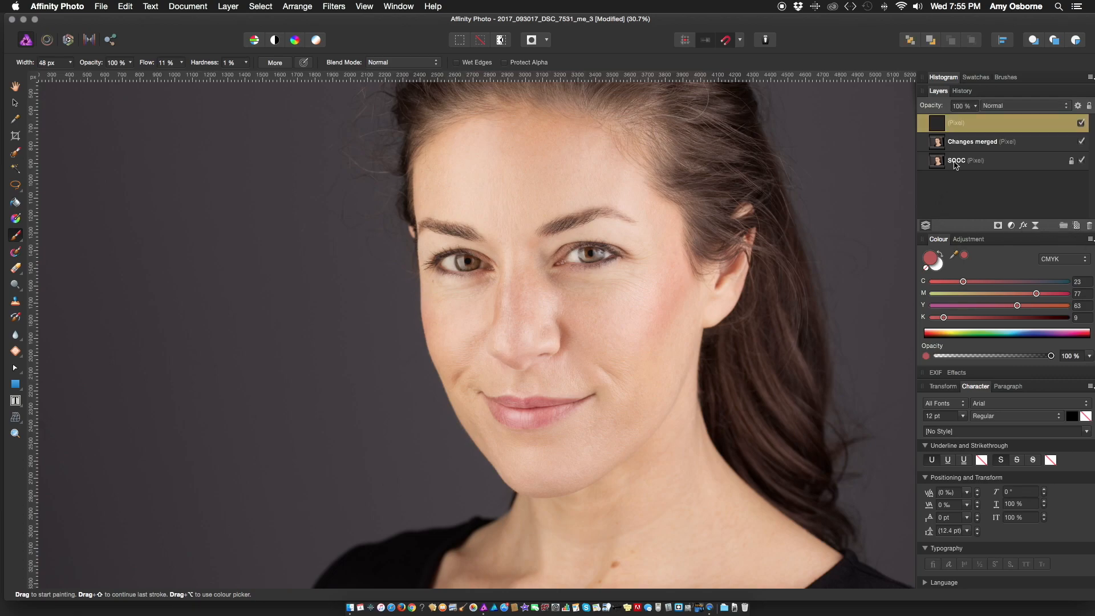
{"action": "double_click", "coordinate": [955, 125]}
{"action": "type", "text": "Eyes"}
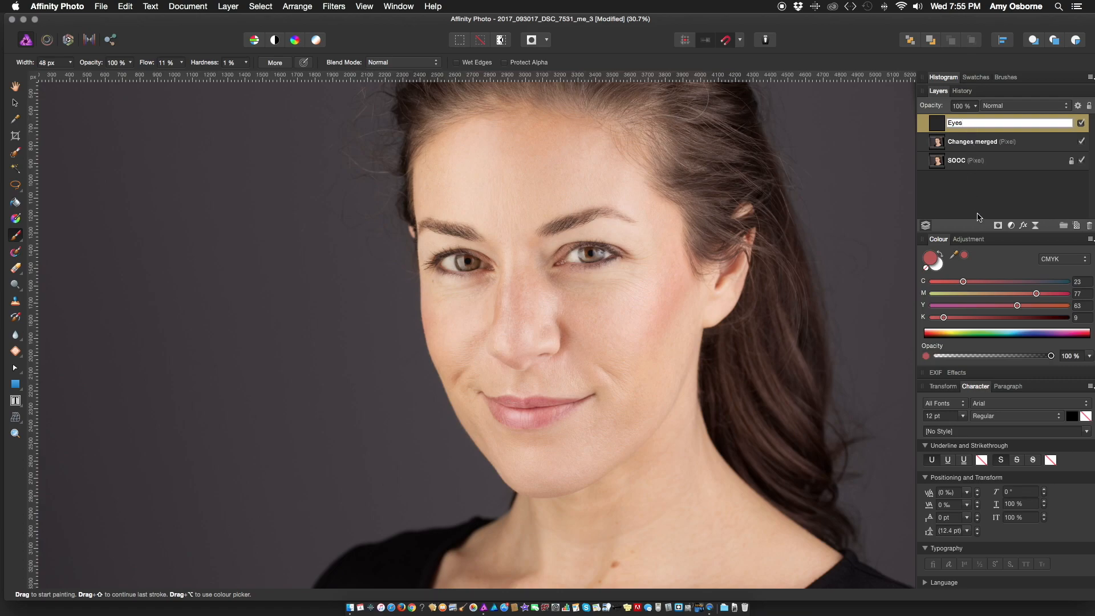
Confirm the Eyes layer name and compare the portrait with the Changes merged layer hidden and shown.
{"action": "left_click", "coordinate": [16, 105]}
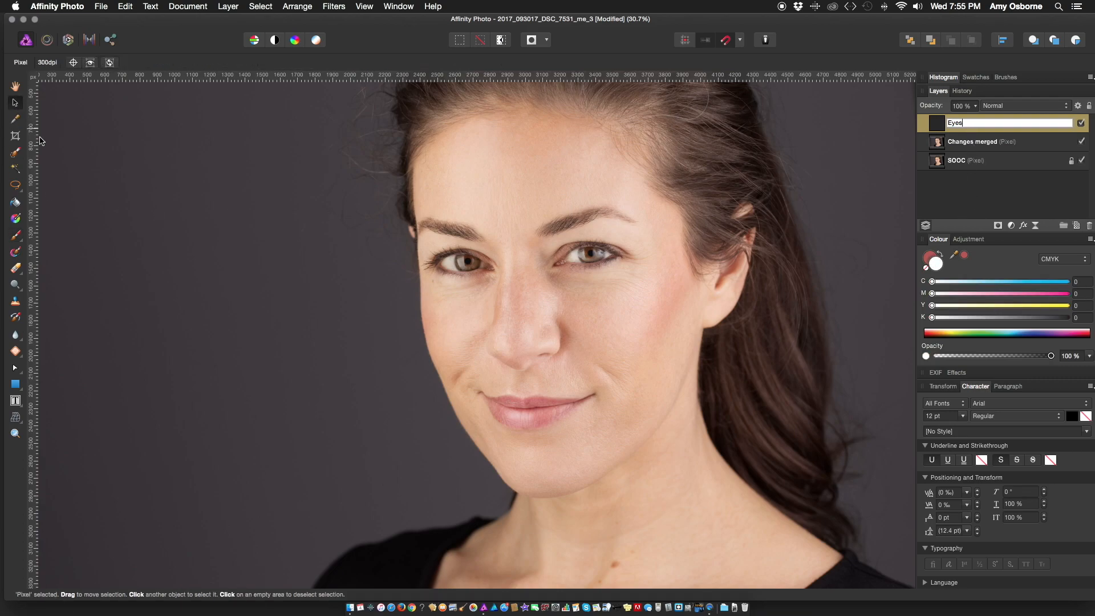
{"action": "left_click", "coordinate": [1081, 142]}
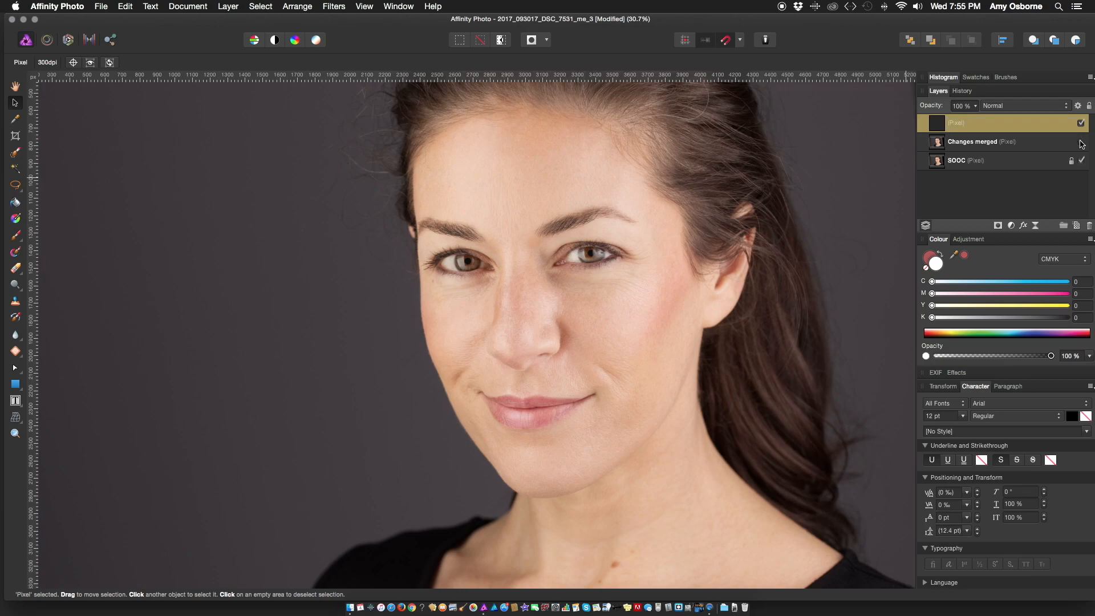
{"action": "left_click", "coordinate": [1081, 142]}
{"action": "left_click", "coordinate": [1081, 142]}
{"action": "left_click", "coordinate": [1081, 142]}
Choose the Paint Brush and sample a dark brown near the outer corner of the subject's left eye as the brush colour.
{"action": "left_click", "coordinate": [14, 237]}
{"action": "mouse_move", "coordinate": [968, 256]}
{"action": "left_mouse_down"}
{"action": "mouse_move", "coordinate": [794, 272]}
{"action": "mouse_move", "coordinate": [607, 259]}
{"action": "left_mouse_up"}
{"action": "left_click", "coordinate": [964, 256]}
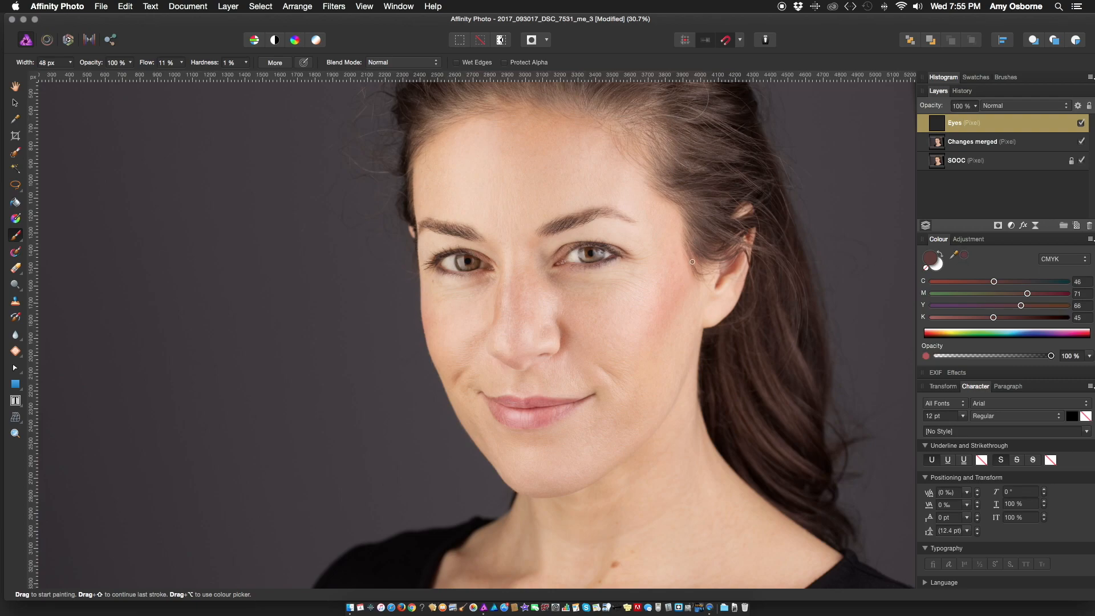
Set the brush flow to 5 % and its width to 28 px, and try it along the left eye's lower lash line.
{"action": "scroll", "coordinate": [639, 267], "scroll_direction": "up", "scroll_amount": 5}
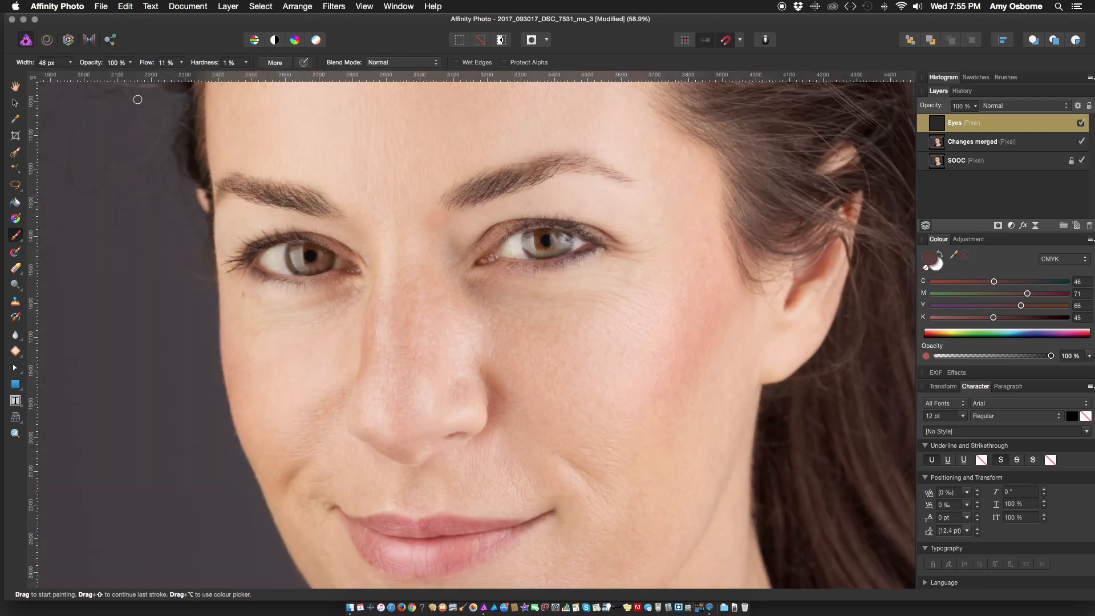
{"action": "left_click", "coordinate": [182, 62]}
{"action": "left_click_drag", "start_coordinate": [180, 77], "coordinate": [178, 80]}
{"action": "left_click", "coordinate": [70, 63]}
{"action": "left_click_drag", "start_coordinate": [69, 77], "coordinate": [65, 79]}
{"action": "key", "text": "super+equal"}
{"action": "key", "text": "super+equal"}
{"action": "scroll", "coordinate": [546, 225], "scroll_direction": "up", "scroll_amount": 2}
{"action": "left_click", "coordinate": [71, 63]}
{"action": "left_click_drag", "start_coordinate": [68, 78], "coordinate": [67, 79]}
{"action": "left_click_drag", "start_coordinate": [584, 290], "coordinate": [612, 279]}
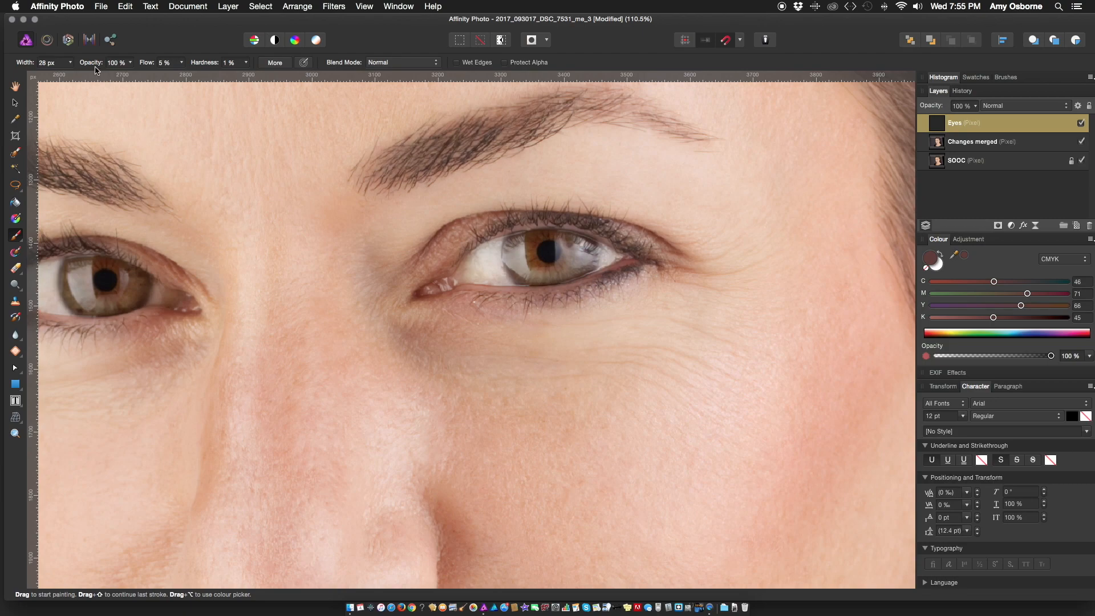
Reduce the brush width to 20 px and resample a brown from the outer corner of the subject's left eye.
{"action": "left_click", "coordinate": [70, 62]}
{"action": "left_click_drag", "start_coordinate": [69, 79], "coordinate": [65, 78]}
{"action": "left_click_drag", "start_coordinate": [690, 281], "coordinate": [622, 273]}
{"action": "left_click", "coordinate": [960, 255]}
Set the Eyes layer to Multiply and paint liner along the lower and upper lash lines of the subject's left eye.
{"action": "left_click", "coordinate": [1022, 106]}
{"action": "left_click", "coordinate": [1007, 134]}
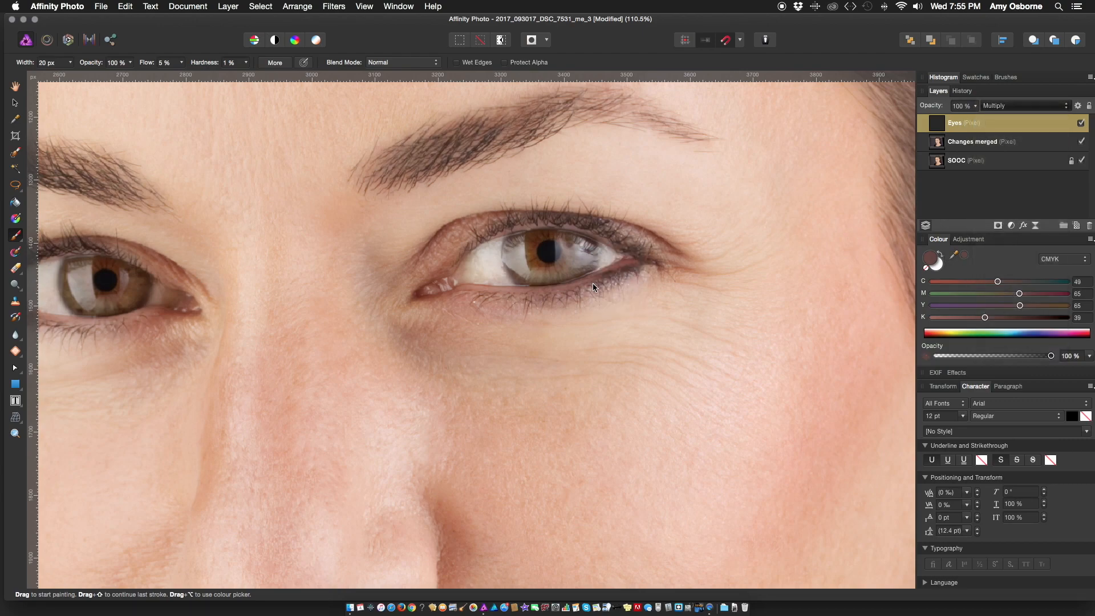
{"action": "mouse_move", "coordinate": [566, 294]}
{"action": "left_mouse_down"}
{"action": "mouse_move", "coordinate": [596, 286]}
{"action": "mouse_move", "coordinate": [516, 298]}
{"action": "mouse_move", "coordinate": [599, 284]}
{"action": "mouse_move", "coordinate": [492, 291]}
{"action": "left_mouse_up"}
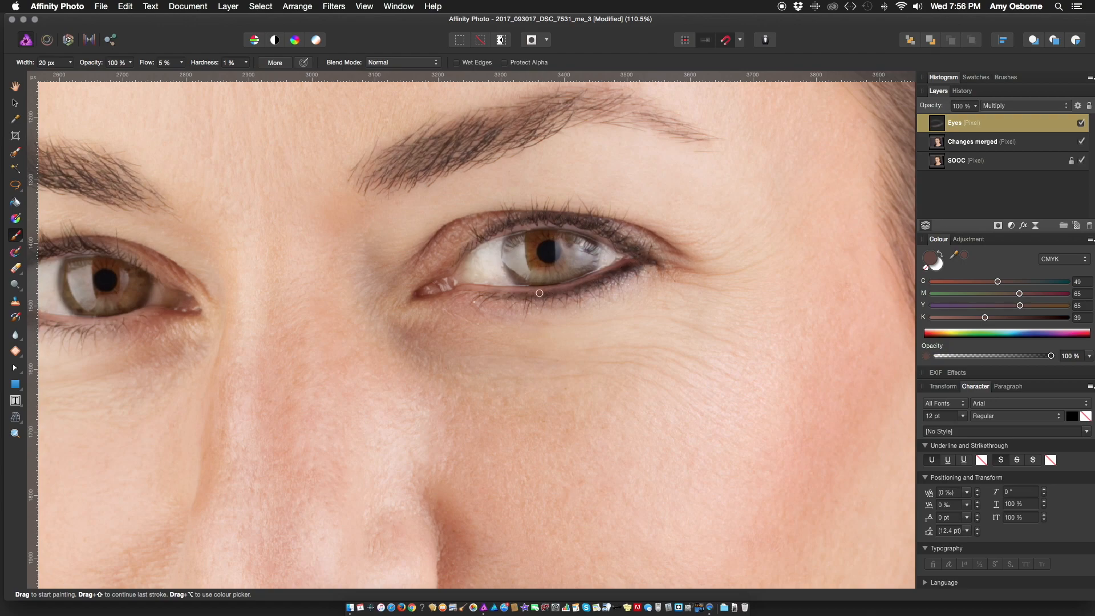
{"action": "left_click_drag", "start_coordinate": [572, 216], "coordinate": [633, 242]}
Paint liner along the upper and lower lash lines of the subject's right eye.
{"action": "scroll", "coordinate": [632, 242], "scroll_direction": "left", "scroll_amount": 5}
{"action": "mouse_move", "coordinate": [162, 269]}
{"action": "left_mouse_down"}
{"action": "mouse_move", "coordinate": [243, 247]}
{"action": "mouse_move", "coordinate": [273, 253]}
{"action": "left_mouse_up"}
{"action": "mouse_move", "coordinate": [147, 292]}
{"action": "left_mouse_down"}
{"action": "mouse_move", "coordinate": [171, 310]}
{"action": "mouse_move", "coordinate": [251, 328]}
{"action": "left_mouse_up"}
Erase excess liner around both eyes with the Erase Brush.
{"action": "key", "text": "e"}
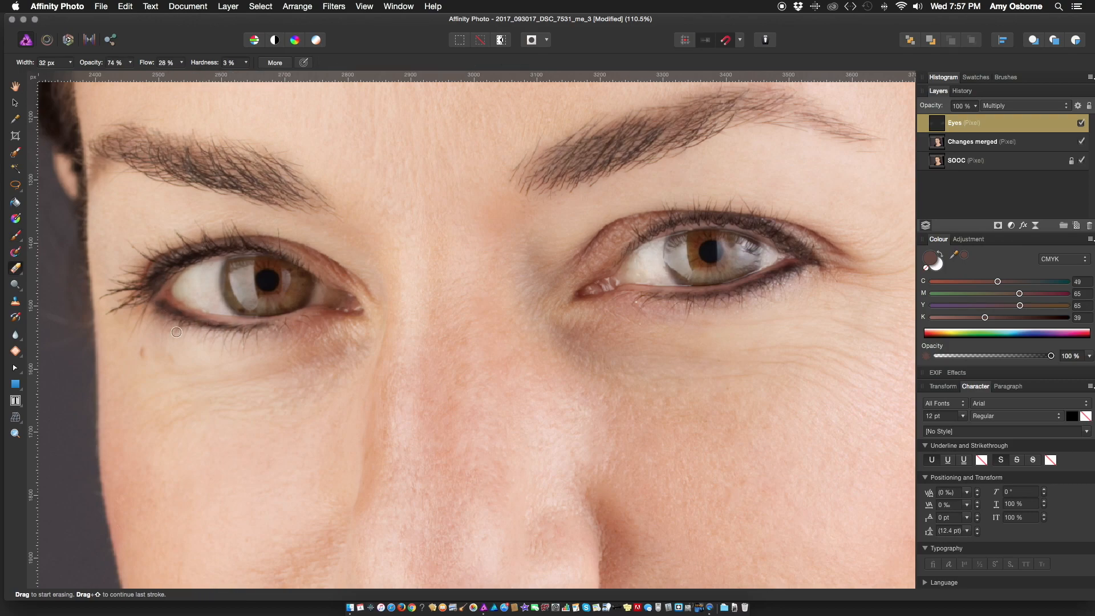
{"action": "left_click_drag", "start_coordinate": [279, 258], "coordinate": [289, 261]}
{"action": "mouse_move", "coordinate": [722, 290]}
{"action": "left_mouse_down"}
{"action": "mouse_move", "coordinate": [677, 289]}
{"action": "mouse_move", "coordinate": [756, 294]}
{"action": "left_mouse_up"}
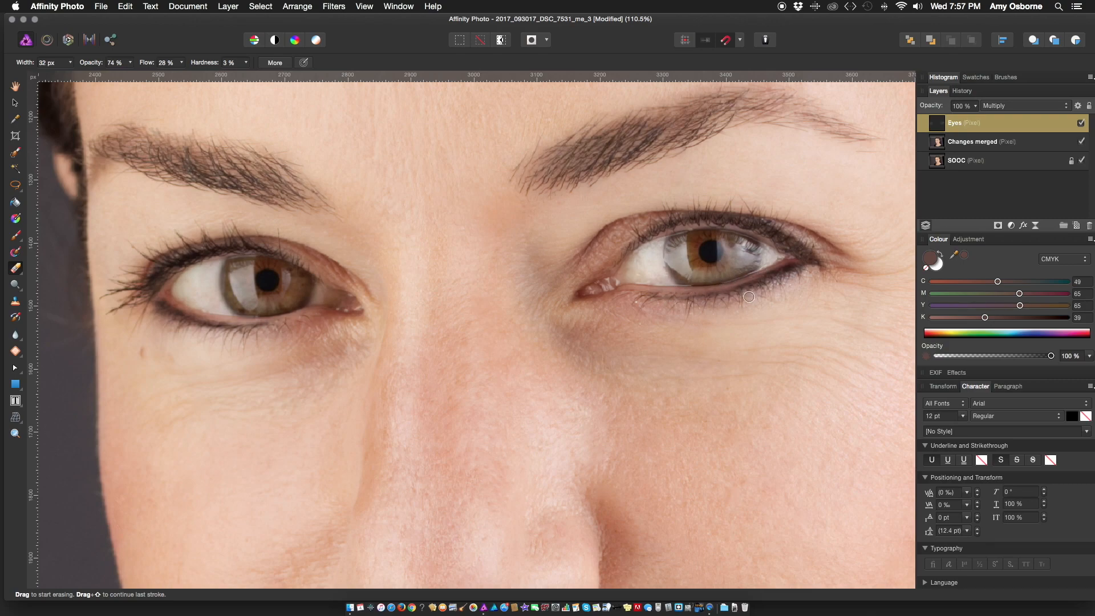
Compare the eyes with the Eyes layer repeatedly hidden and shown.
{"action": "left_click", "coordinate": [1083, 122]}
{"action": "left_click", "coordinate": [1083, 123]}
{"action": "left_click", "coordinate": [1083, 123]}
{"action": "left_click", "coordinate": [1083, 123]}
{"action": "left_click", "coordinate": [1083, 122]}
{"action": "left_click", "coordinate": [1083, 123]}
Apply a Gaussian Blur with a 3.1 px radius to the Eyes layer to soften the liner.
{"action": "left_click", "coordinate": [334, 6]}
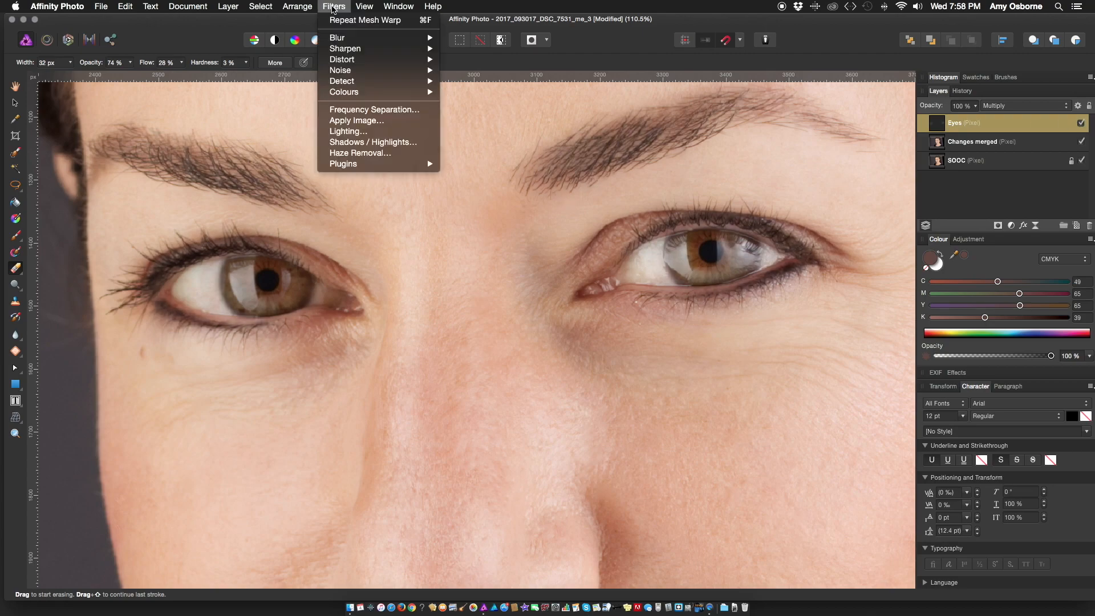
{"action": "mouse_move", "coordinate": [342, 36]}
{"action": "left_click", "coordinate": [480, 49]}
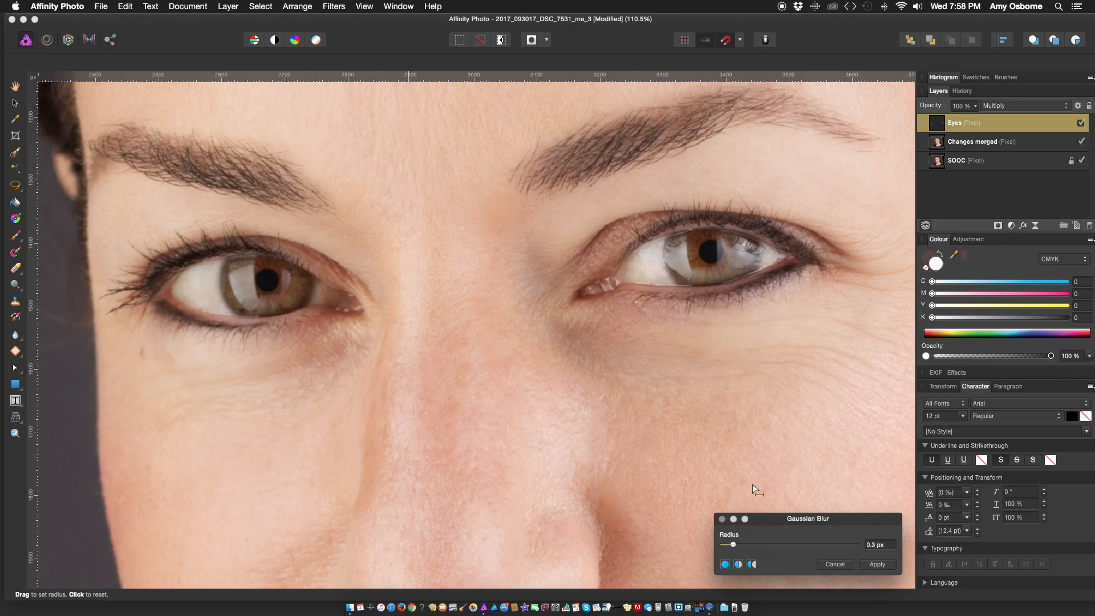
{"action": "left_click", "coordinate": [1081, 124]}
{"action": "left_click", "coordinate": [1082, 124]}
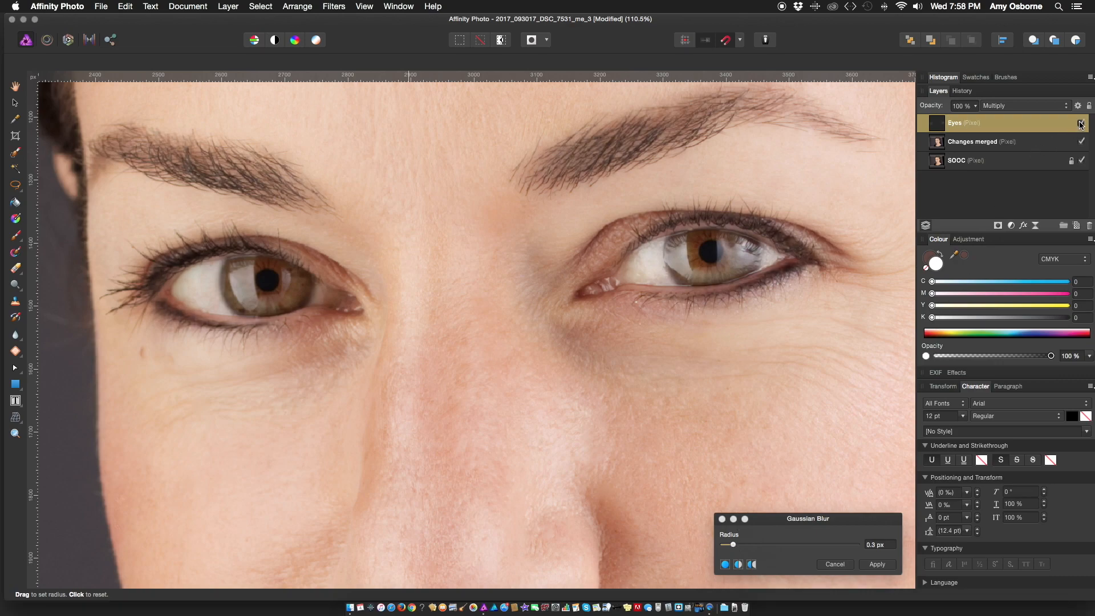
{"action": "left_click", "coordinate": [1082, 123]}
{"action": "left_click", "coordinate": [1082, 124]}
{"action": "left_click", "coordinate": [1082, 124]}
{"action": "left_click", "coordinate": [1081, 124]}
{"action": "left_click_drag", "start_coordinate": [733, 545], "coordinate": [762, 546]}
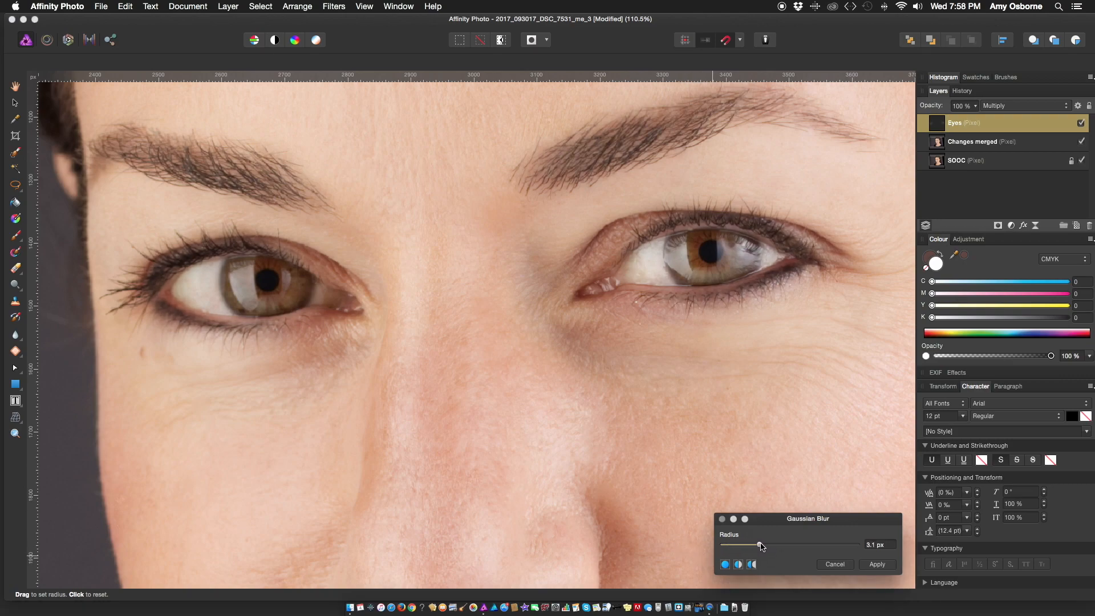
{"action": "left_click", "coordinate": [876, 564]}
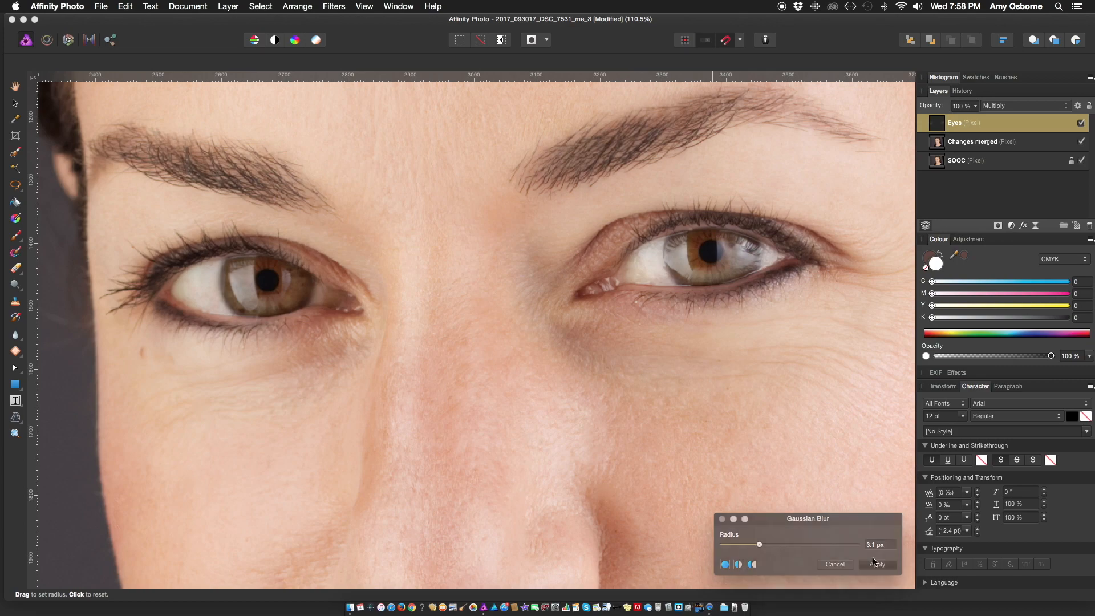
Erase blurred liner that spills into the whites of both eyes and check the Eyes layer hidden and shown.
{"action": "key", "text": "e"}
{"action": "mouse_move", "coordinate": [676, 238]}
{"action": "left_mouse_down"}
{"action": "mouse_move", "coordinate": [783, 256]}
{"action": "mouse_move", "coordinate": [729, 283]}
{"action": "mouse_move", "coordinate": [632, 278]}
{"action": "left_mouse_up"}
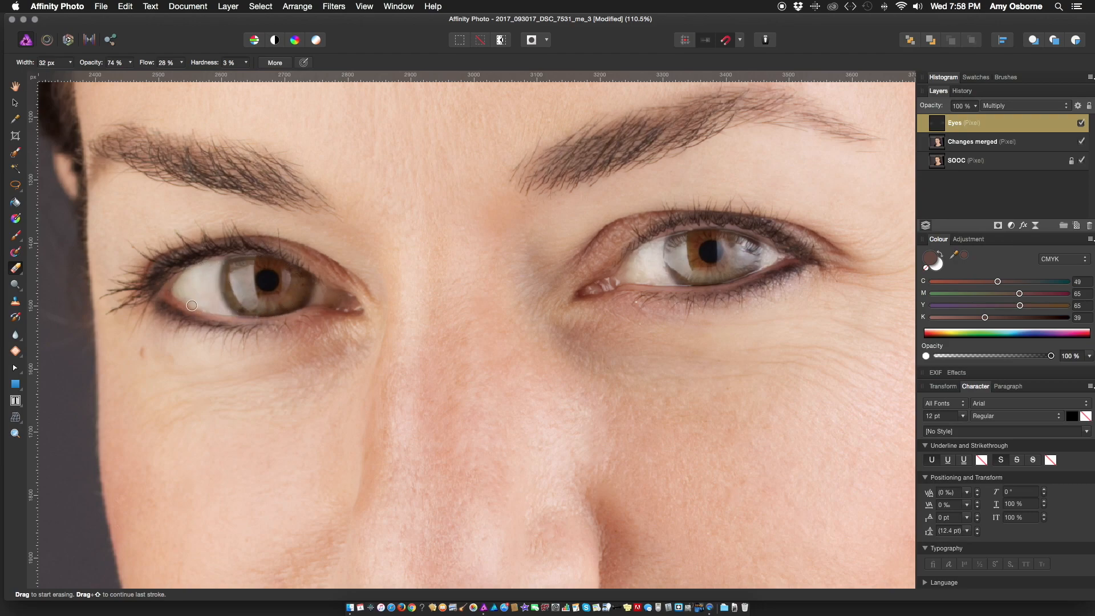
{"action": "left_click", "coordinate": [1081, 124]}
{"action": "left_click", "coordinate": [1081, 124]}
Lower the Eyes layer's opacity to 36 % and compare the face with the layer hidden and shown.
{"action": "scroll", "coordinate": [489, 250], "scroll_direction": "down", "scroll_amount": 5}
{"action": "scroll", "coordinate": [489, 250], "scroll_direction": "down", "scroll_amount": 1}
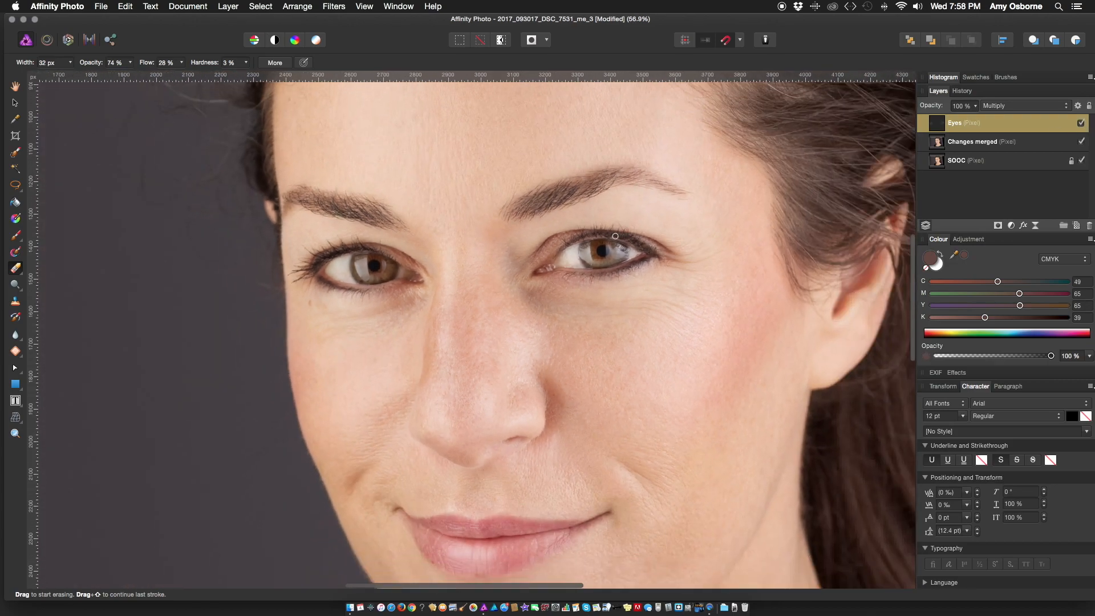
{"action": "left_click_drag", "start_coordinate": [976, 105], "coordinate": [913, 128]}
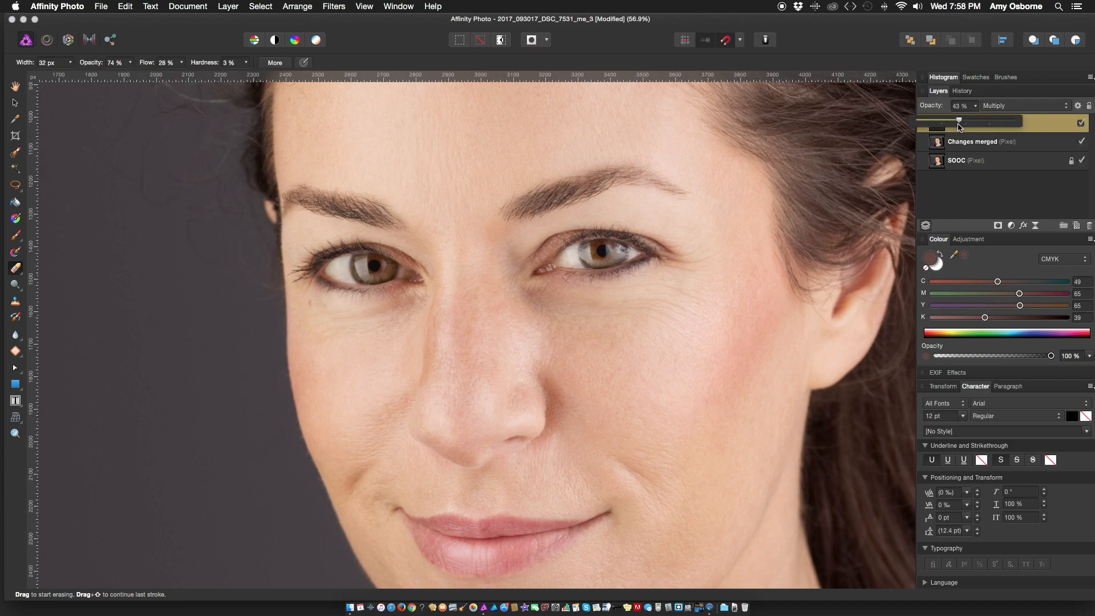
{"action": "left_click", "coordinate": [1082, 123]}
{"action": "left_click", "coordinate": [1082, 123]}
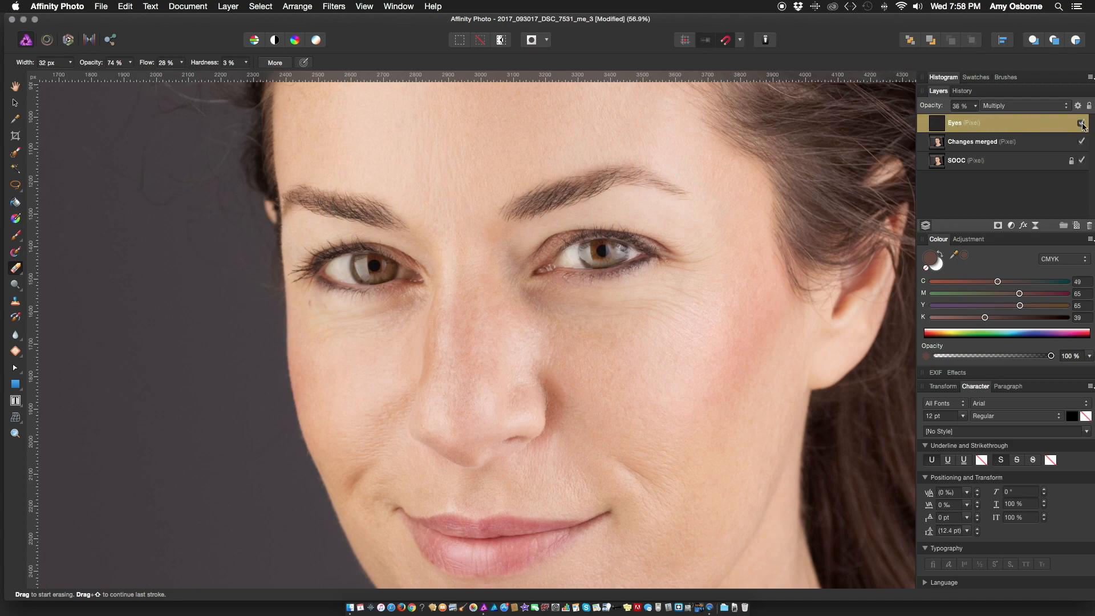
Fine-tune the Eyes layer's opacity to 34 % and recheck the liner with the layer hidden and shown.
{"action": "scroll", "coordinate": [623, 200], "scroll_direction": "down", "scroll_amount": 3}
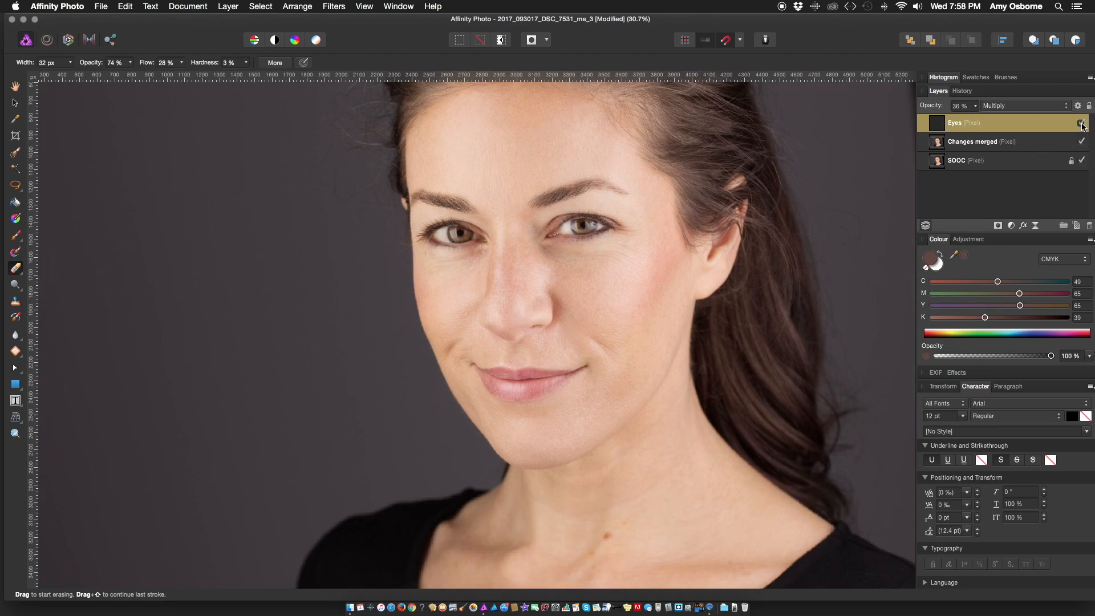
{"action": "scroll", "coordinate": [538, 265], "scroll_direction": "down", "scroll_amount": 2}
{"action": "scroll", "coordinate": [538, 265], "scroll_direction": "right", "scroll_amount": 1}
{"action": "scroll", "coordinate": [538, 265], "scroll_direction": "up", "scroll_amount": 3}
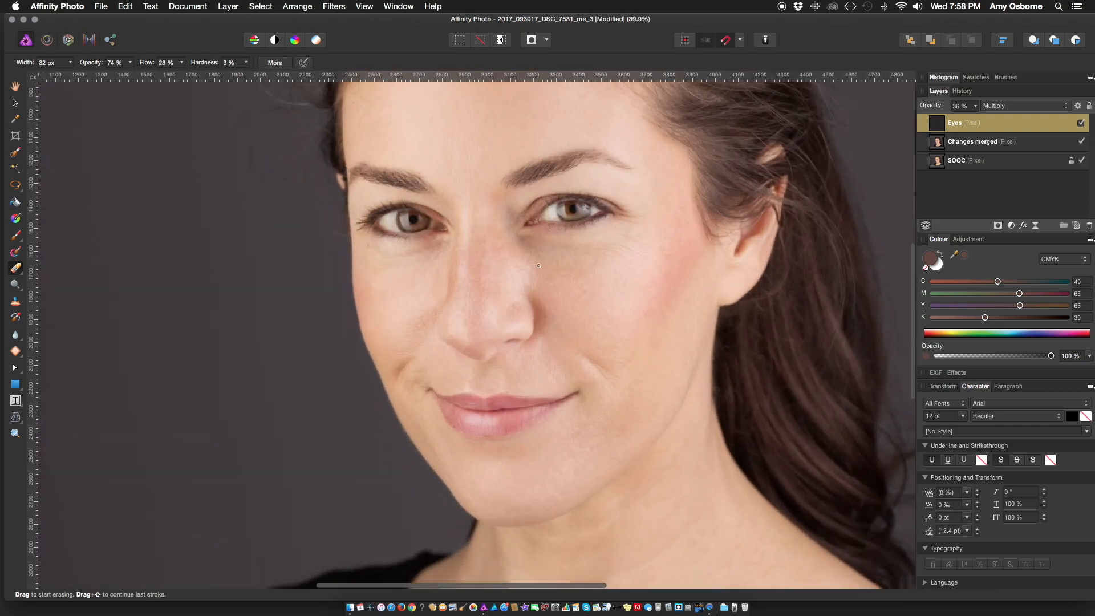
{"action": "scroll", "coordinate": [541, 263], "scroll_direction": "up", "scroll_amount": 3}
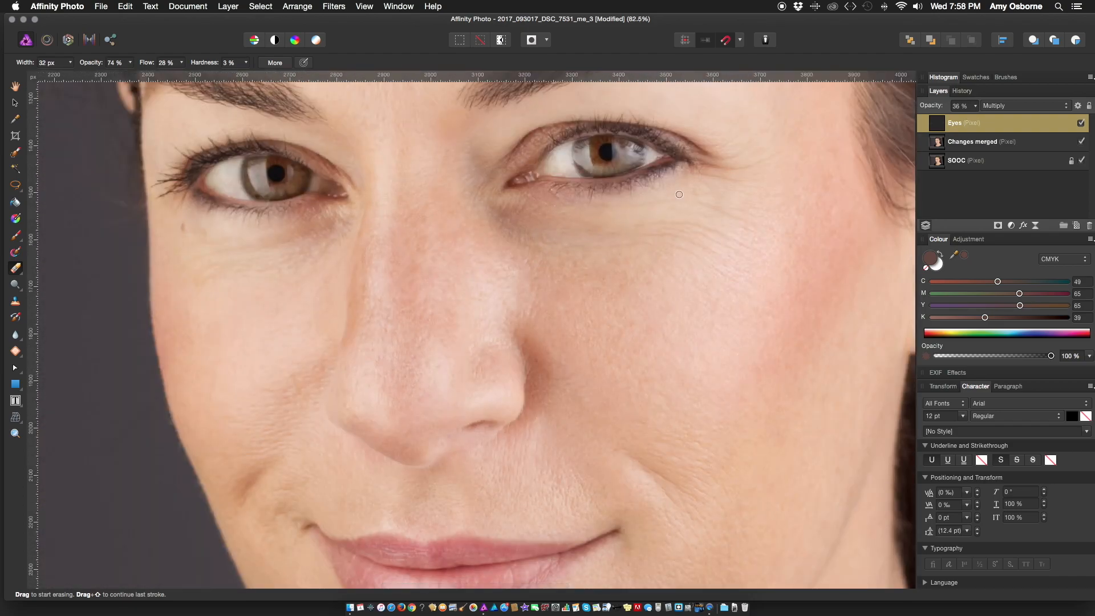
{"action": "left_click_drag", "start_coordinate": [976, 106], "coordinate": [972, 118]}
{"action": "left_click", "coordinate": [1082, 123]}
{"action": "left_click", "coordinate": [1083, 124]}
{"action": "left_click", "coordinate": [1083, 123]}
{"action": "left_click", "coordinate": [1082, 124]}
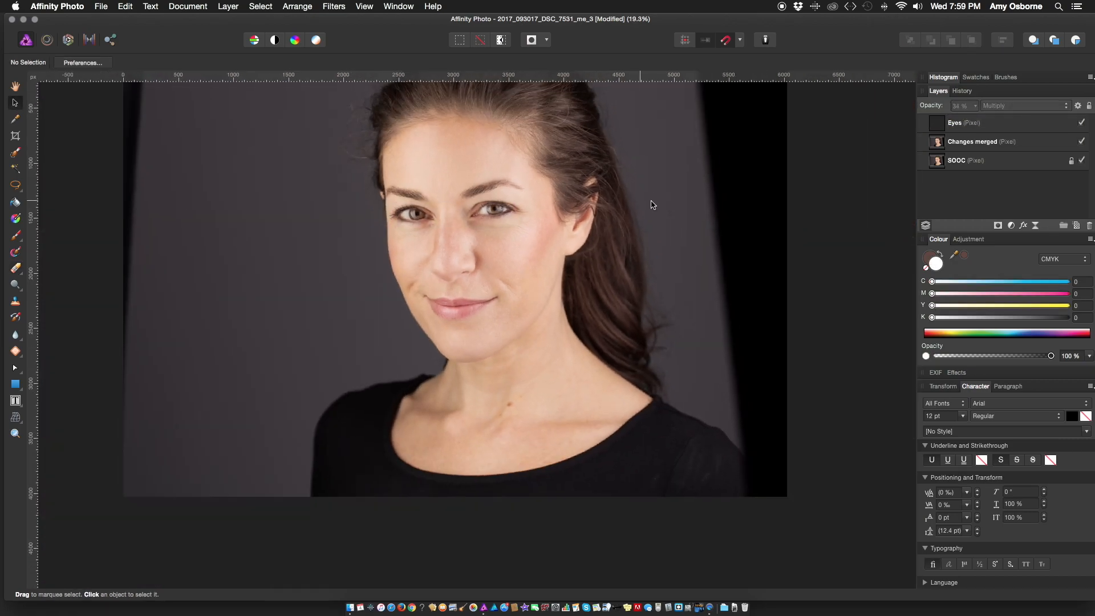
Select the Eyes layer, reduce its opacity to 27 % and check the liner with the layer hidden and shown.
{"action": "scroll", "coordinate": [392, 245], "scroll_direction": "down", "scroll_amount": 5}
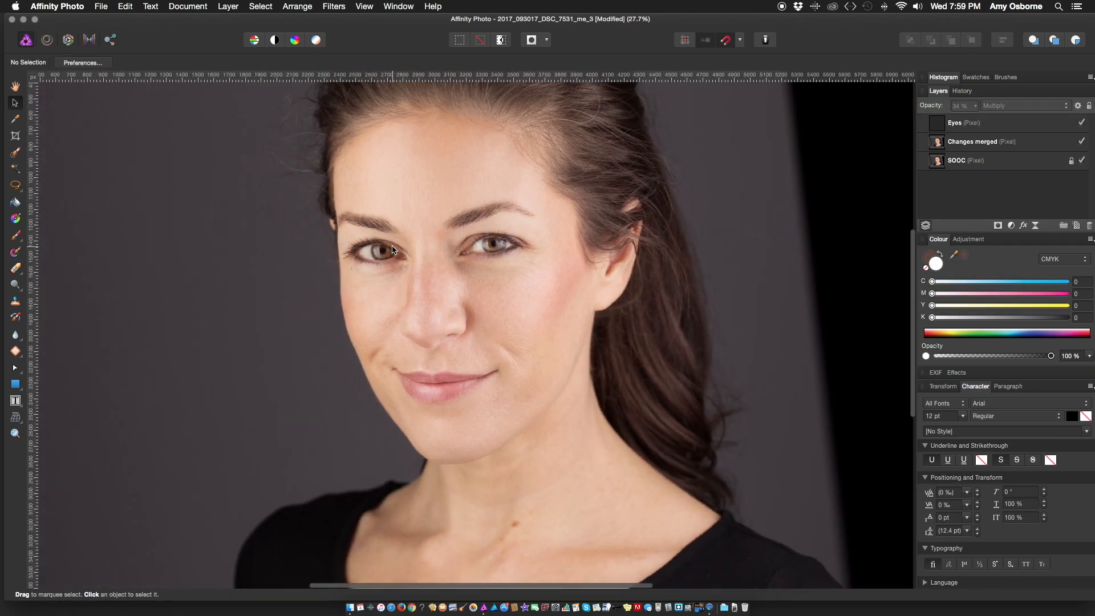
{"action": "scroll", "coordinate": [392, 249], "scroll_direction": "up", "scroll_amount": 5}
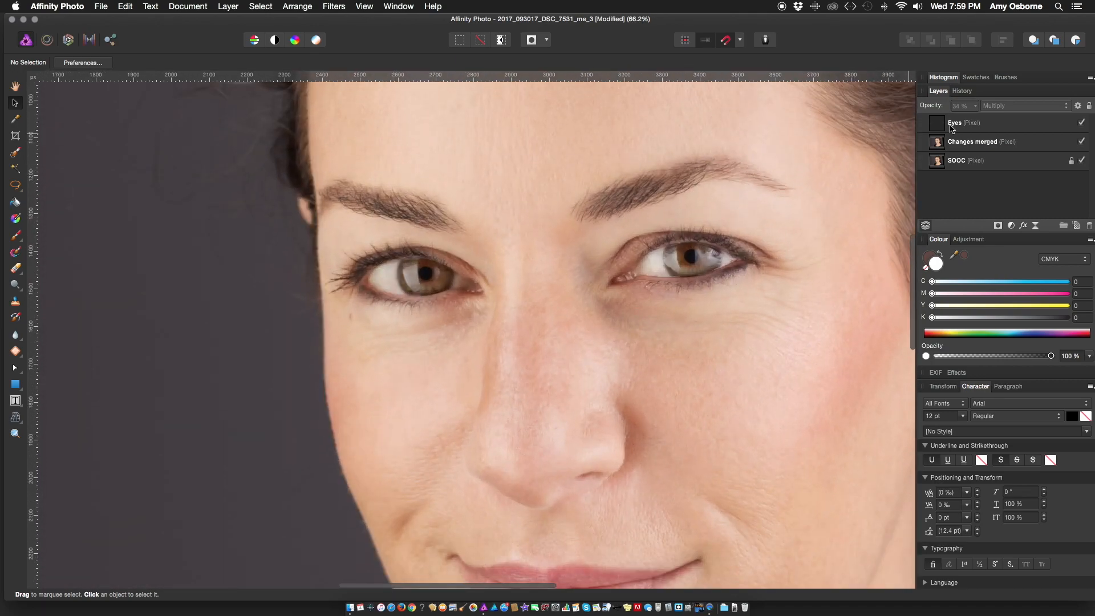
{"action": "left_click", "coordinate": [972, 122]}
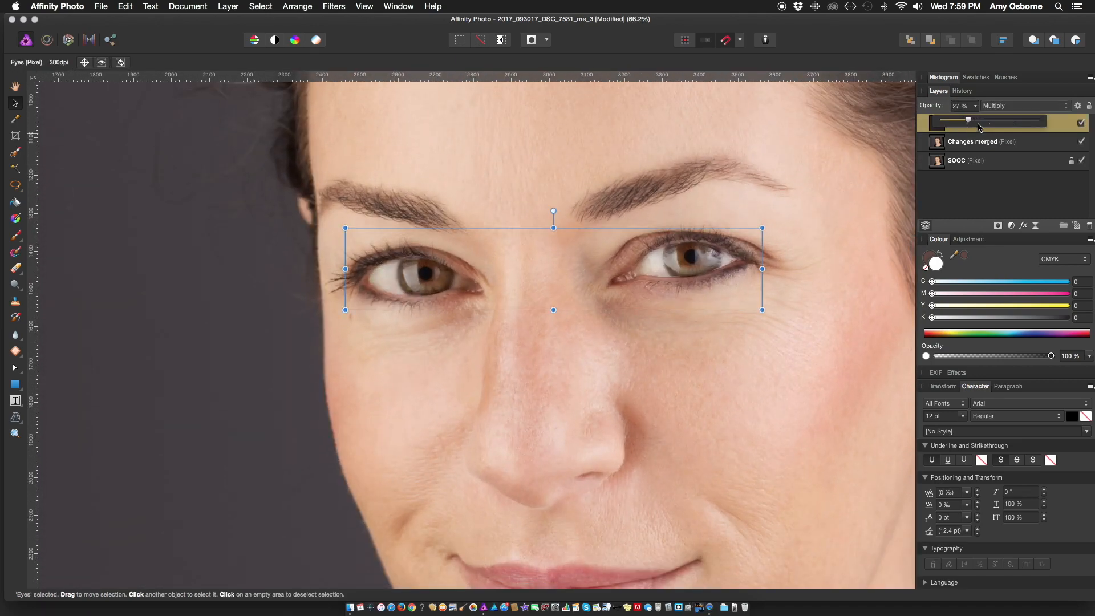
{"action": "left_click", "coordinate": [1082, 124]}
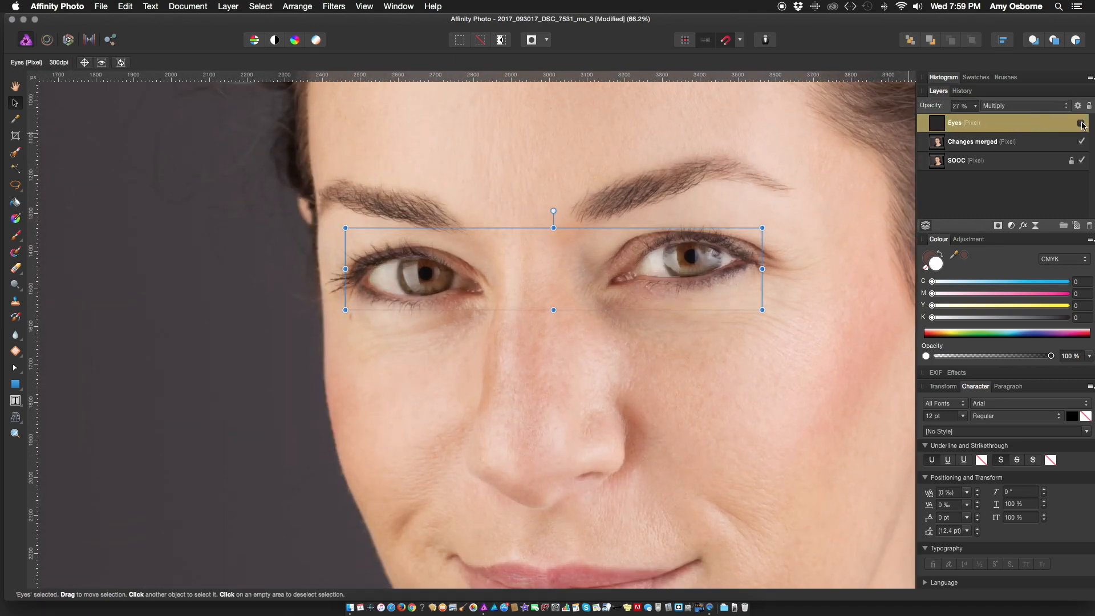
{"action": "left_click", "coordinate": [1082, 124]}
Deselect the Eyes layer and save the document.
{"action": "scroll", "coordinate": [557, 207], "scroll_direction": "down", "scroll_amount": 5}
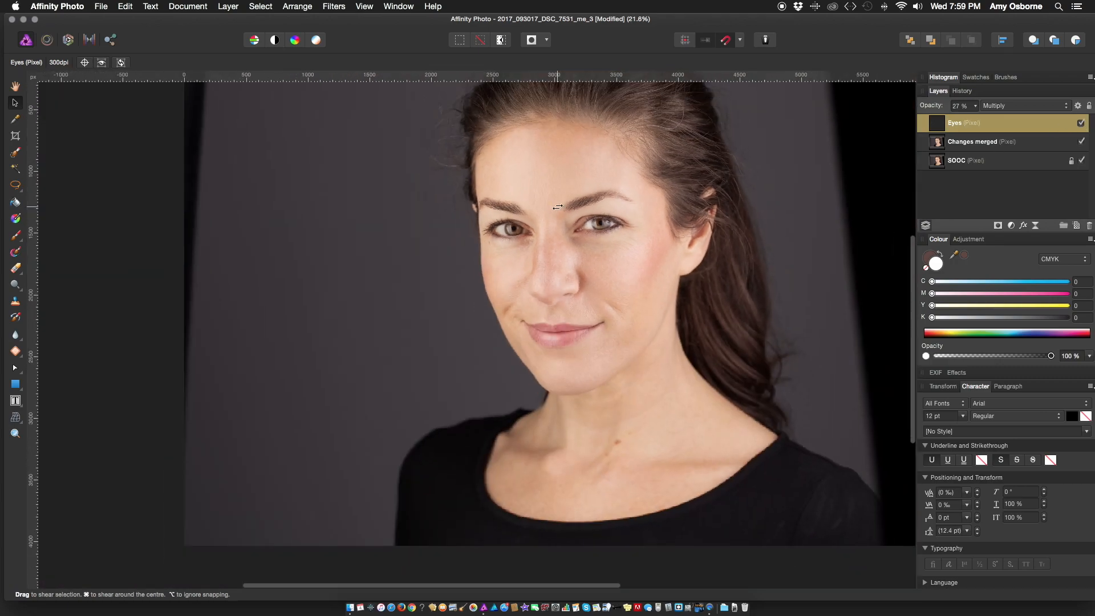
{"action": "left_click", "coordinate": [73, 176]}
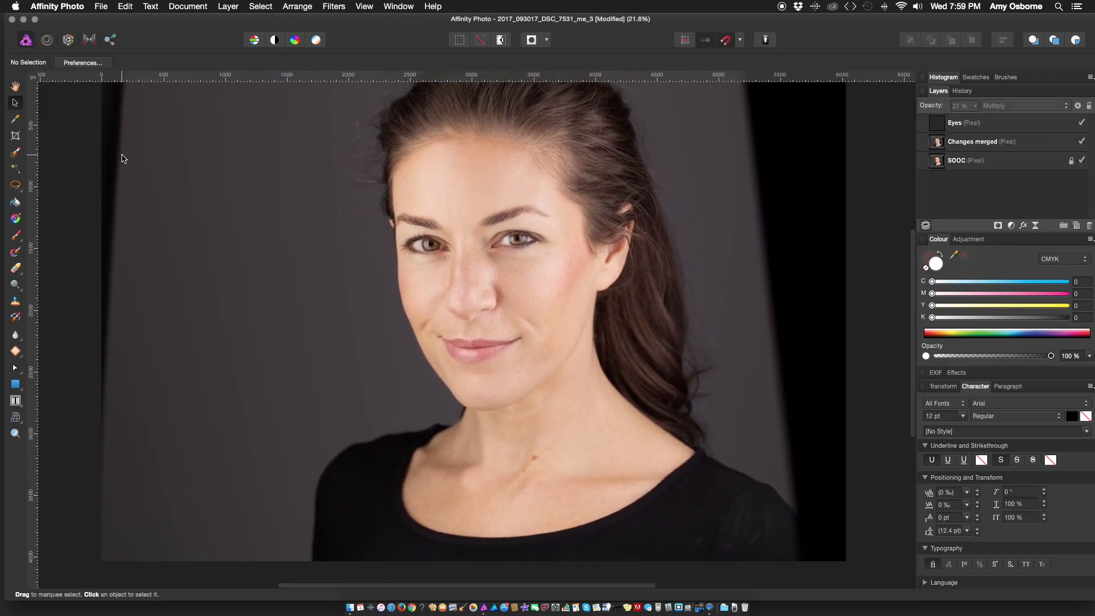
{"action": "key", "text": "super+s"}
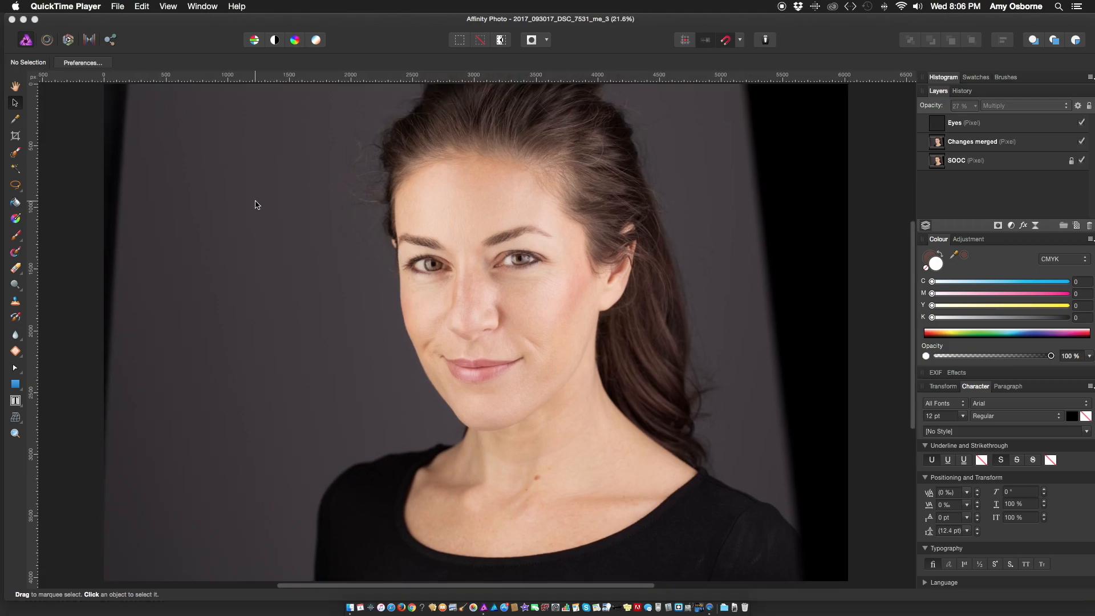
Merge the Eyes layer down into Changes merged and save the document.
{"action": "left_click", "coordinate": [981, 151]}
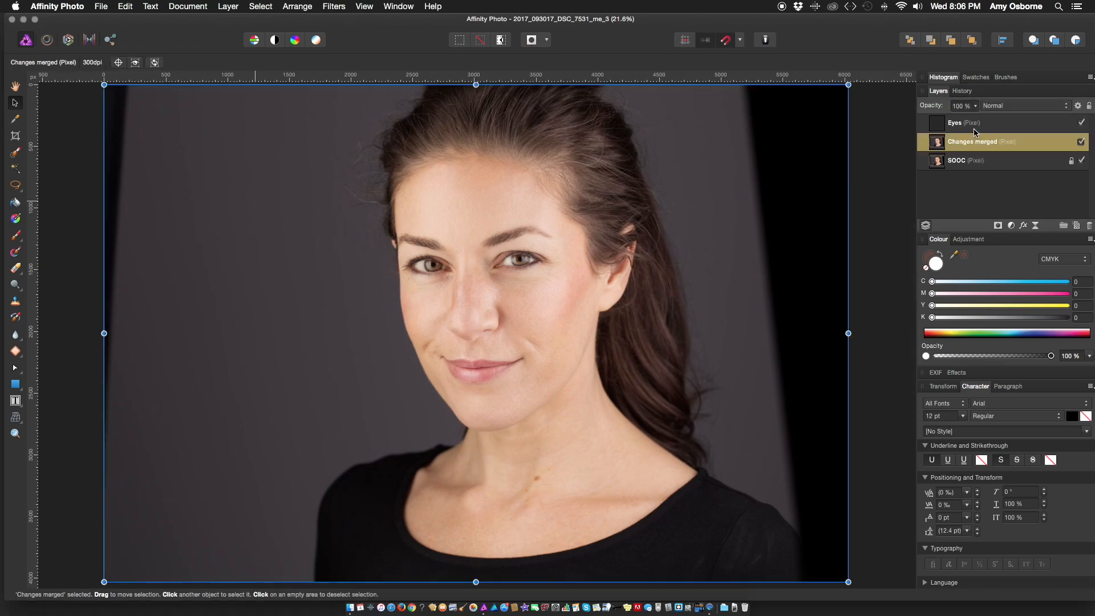
{"action": "left_click", "coordinate": [981, 126]}
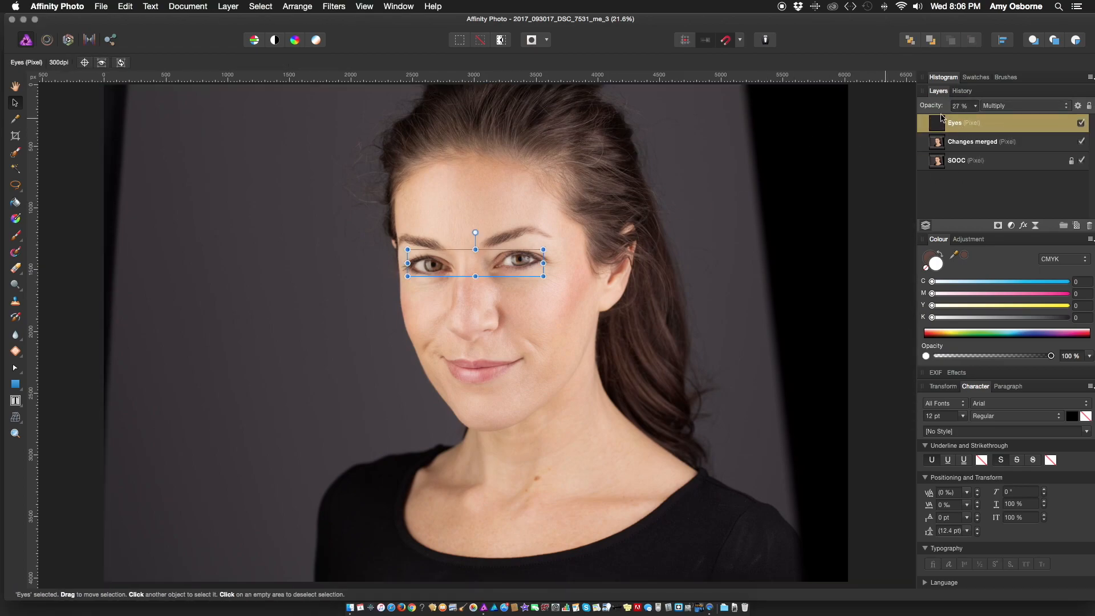
{"action": "left_click", "coordinate": [1080, 125]}
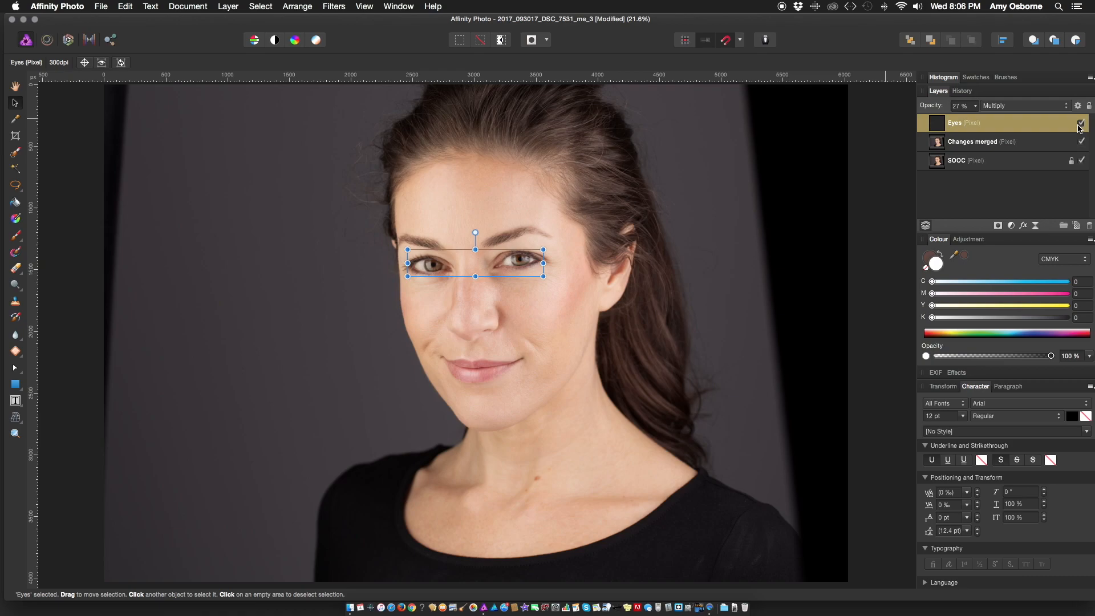
{"action": "left_click", "coordinate": [228, 6]}
{"action": "left_click", "coordinate": [248, 205]}
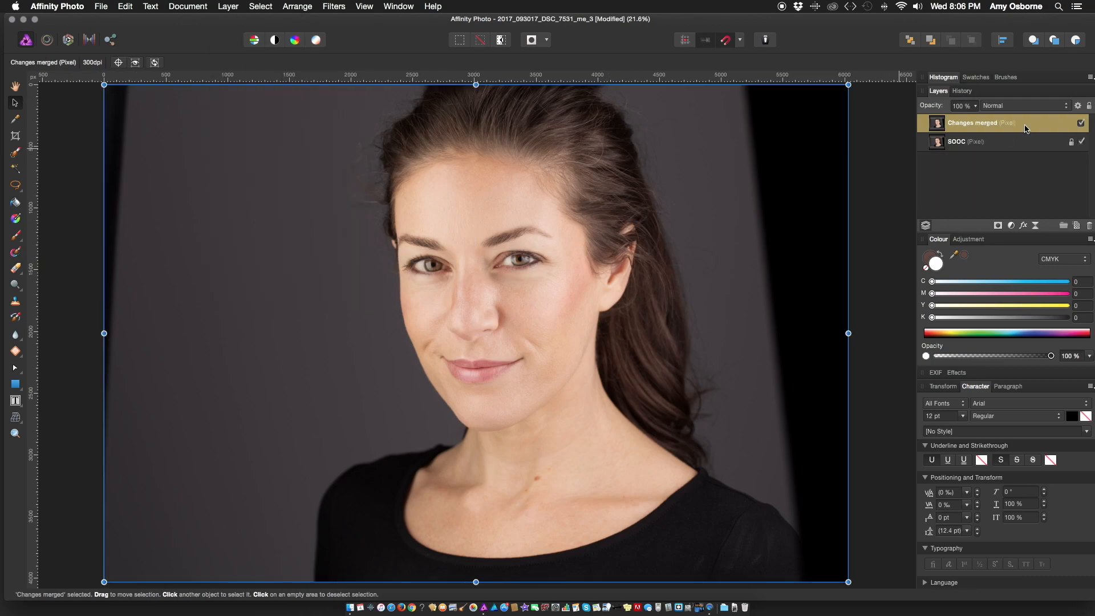
{"action": "left_click", "coordinate": [1080, 124]}
{"action": "key", "text": "super+s"}
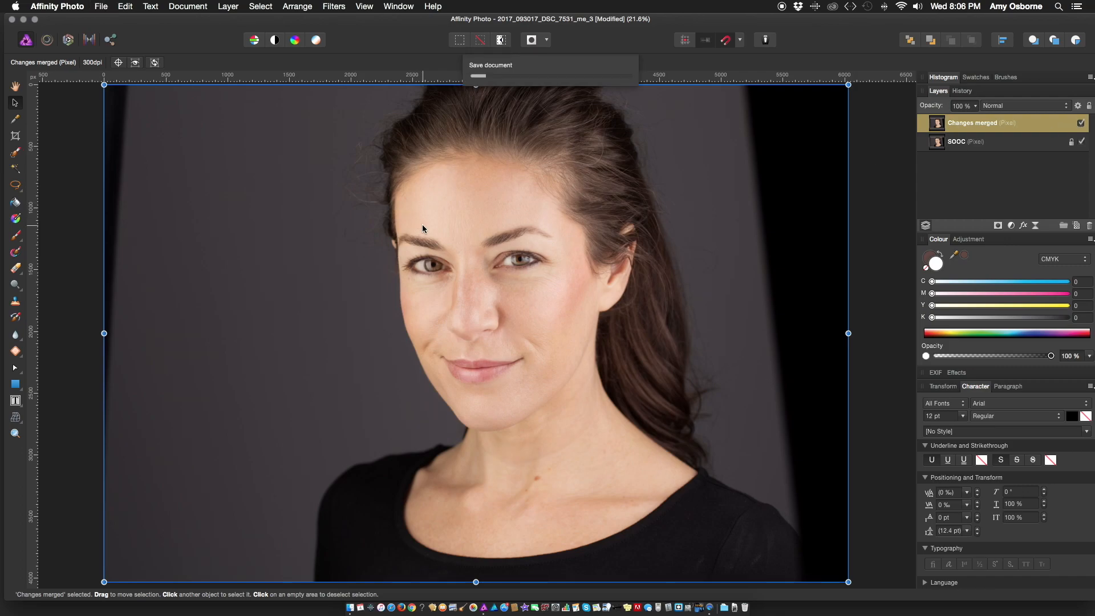
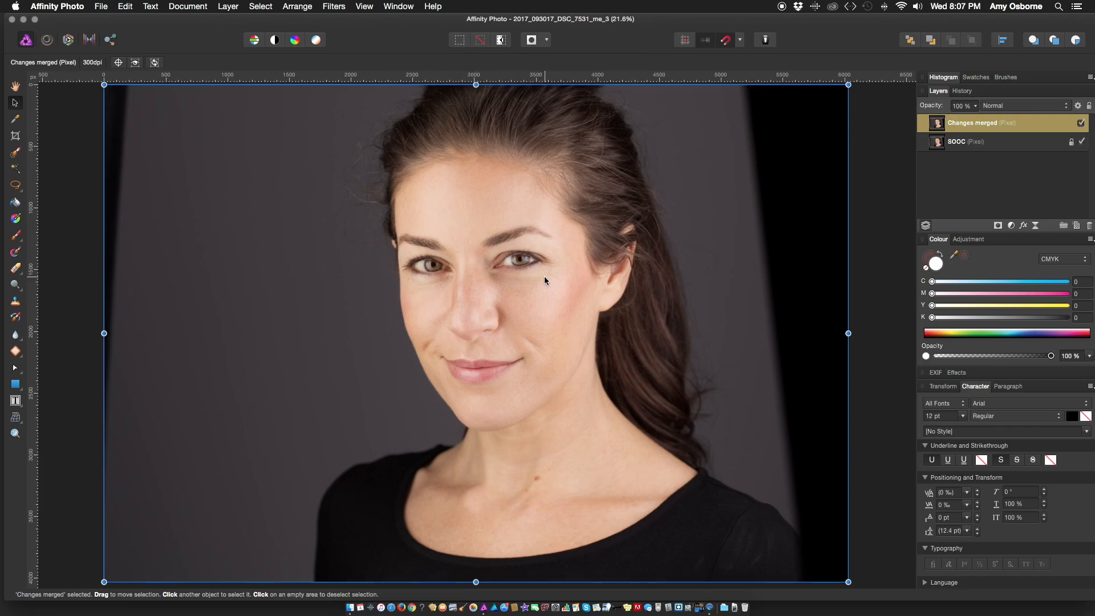
Add a new pixel layer above Changes merged and name it lashes.
{"action": "scroll", "coordinate": [544, 278], "scroll_direction": "up", "scroll_amount": 5}
{"action": "scroll", "coordinate": [543, 274], "scroll_direction": "left", "scroll_amount": 3}
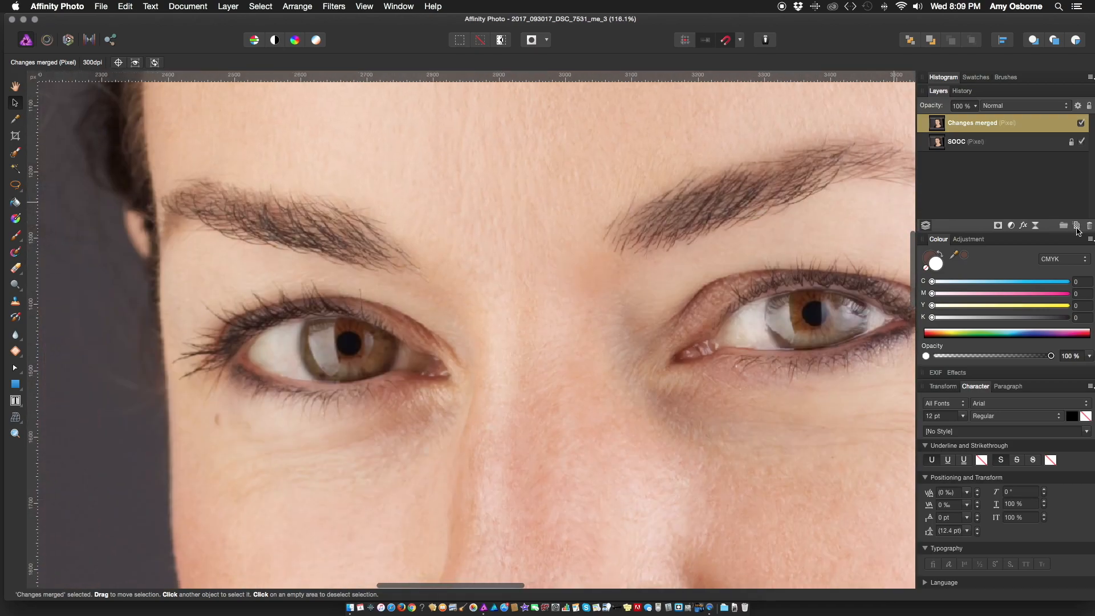
{"action": "left_click", "coordinate": [1076, 226]}
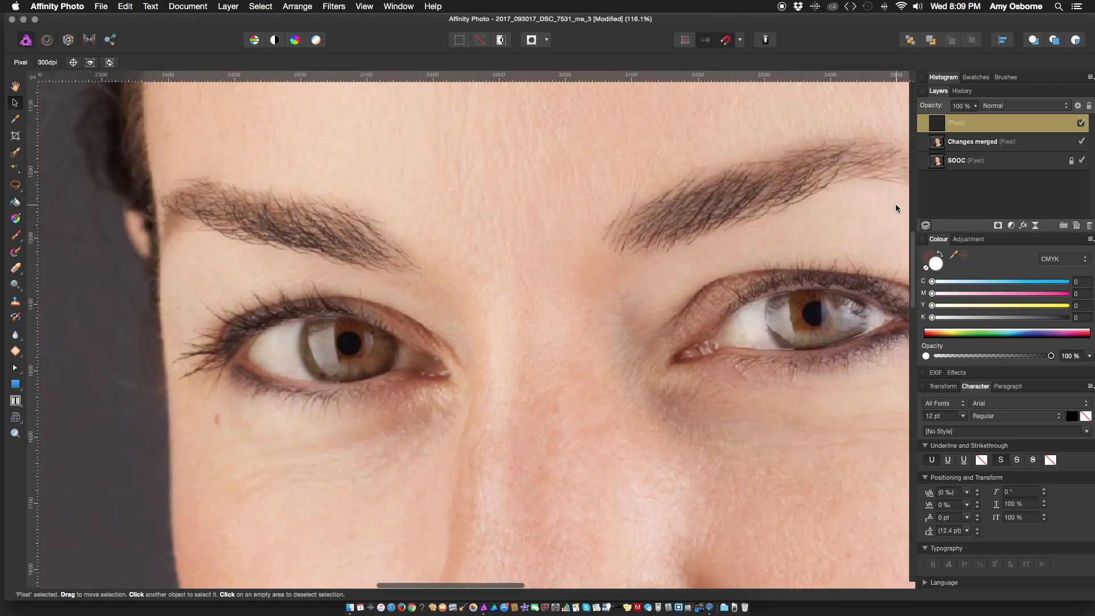
{"action": "double_click", "coordinate": [963, 122]}
{"action": "type", "text": "lashes"}
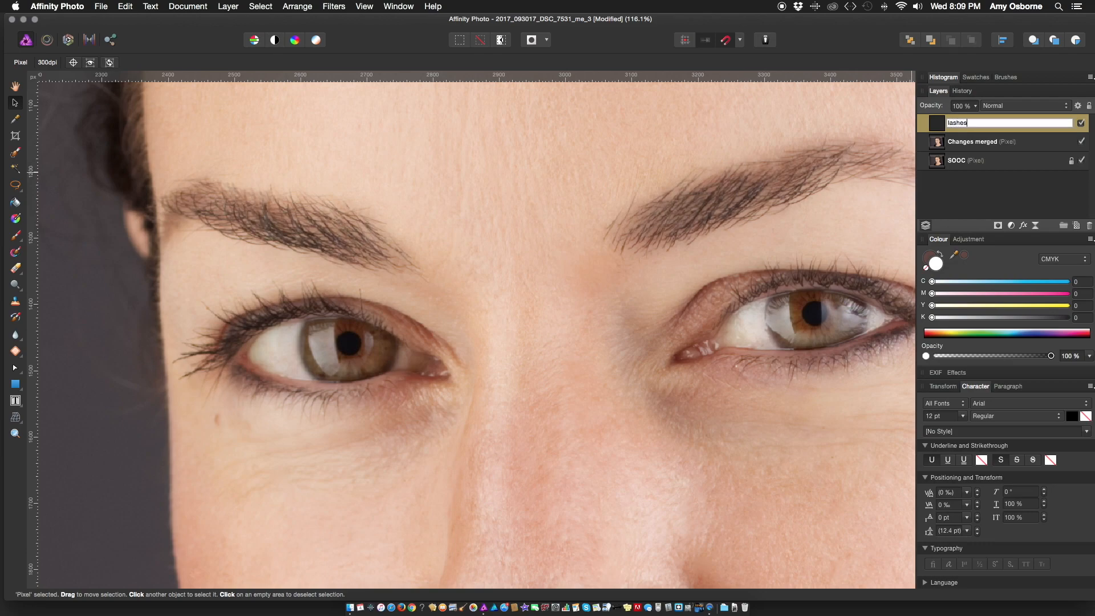
{"action": "left_click", "coordinate": [945, 204]}
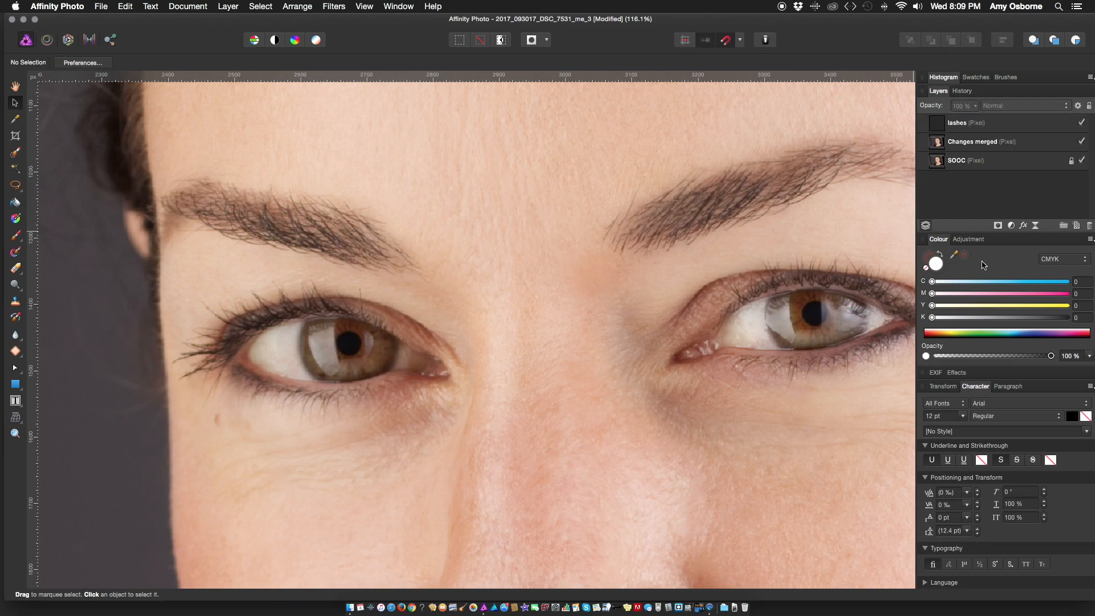
Sample a dark brown from the upper lash line as the painting colour and set the Paint Brush width to 3 px.
{"action": "left_click_drag", "start_coordinate": [954, 254], "coordinate": [799, 277]}
{"action": "left_click", "coordinate": [963, 255]}
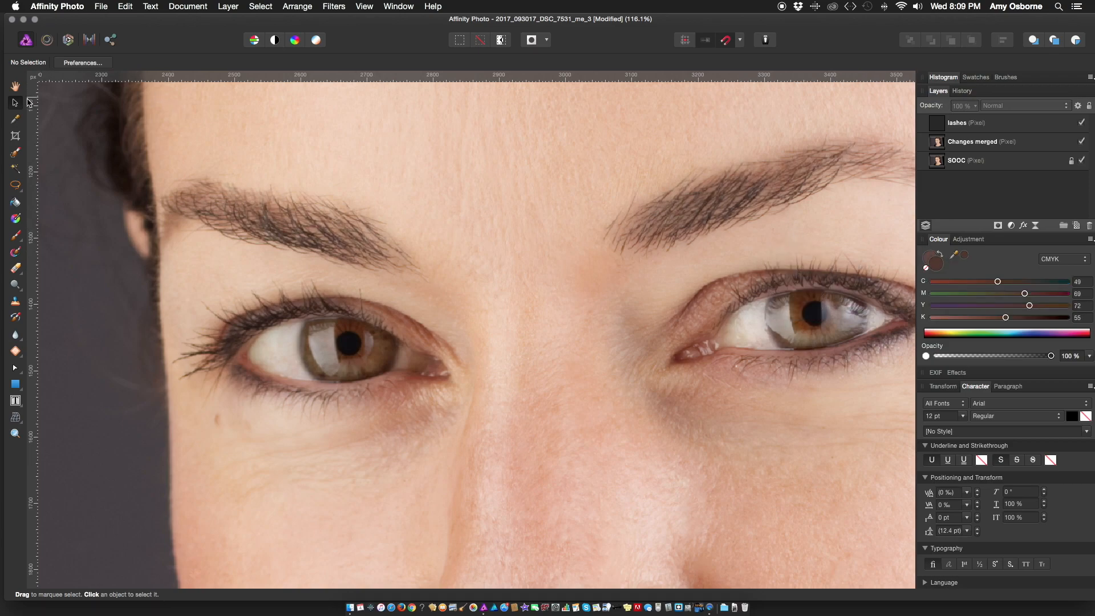
{"action": "left_click", "coordinate": [16, 235]}
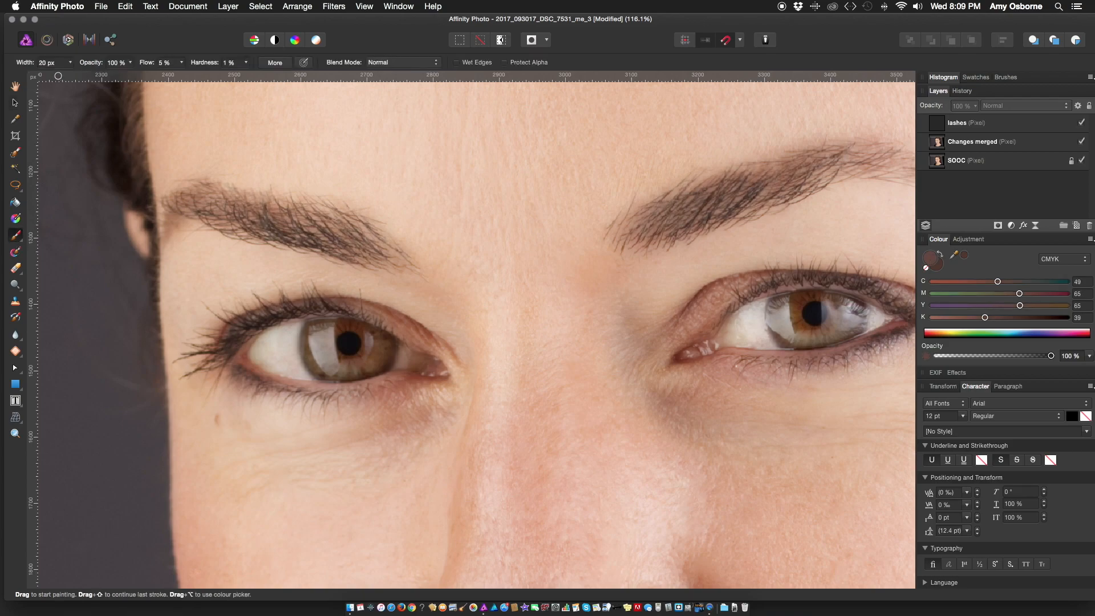
{"action": "left_click", "coordinate": [70, 62]}
{"action": "left_click_drag", "start_coordinate": [69, 76], "coordinate": [54, 86]}
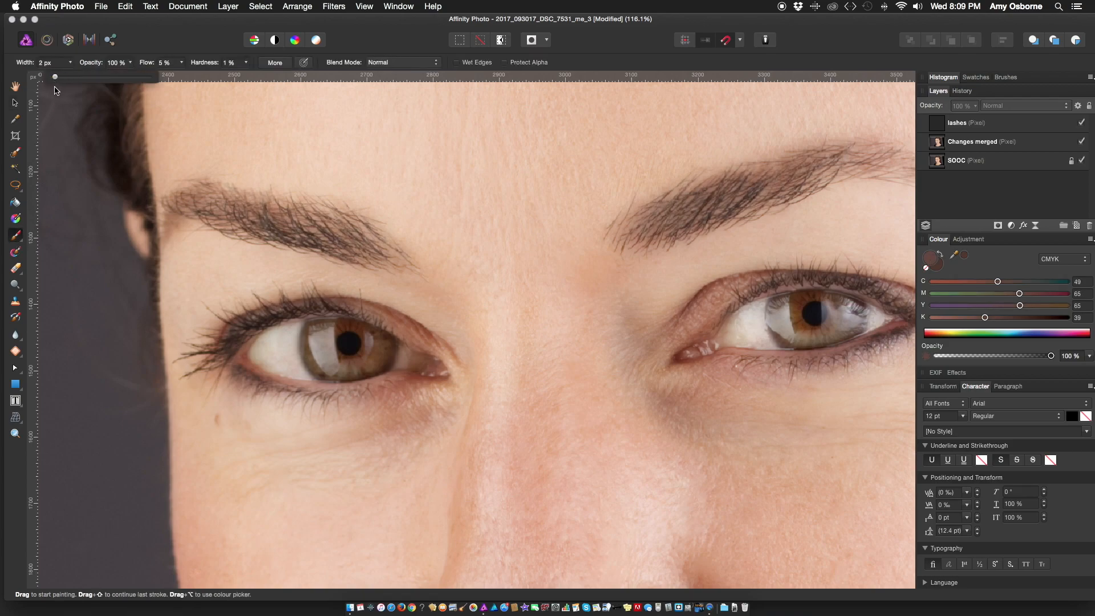
{"action": "scroll", "coordinate": [788, 282], "scroll_direction": "up", "scroll_amount": 6}
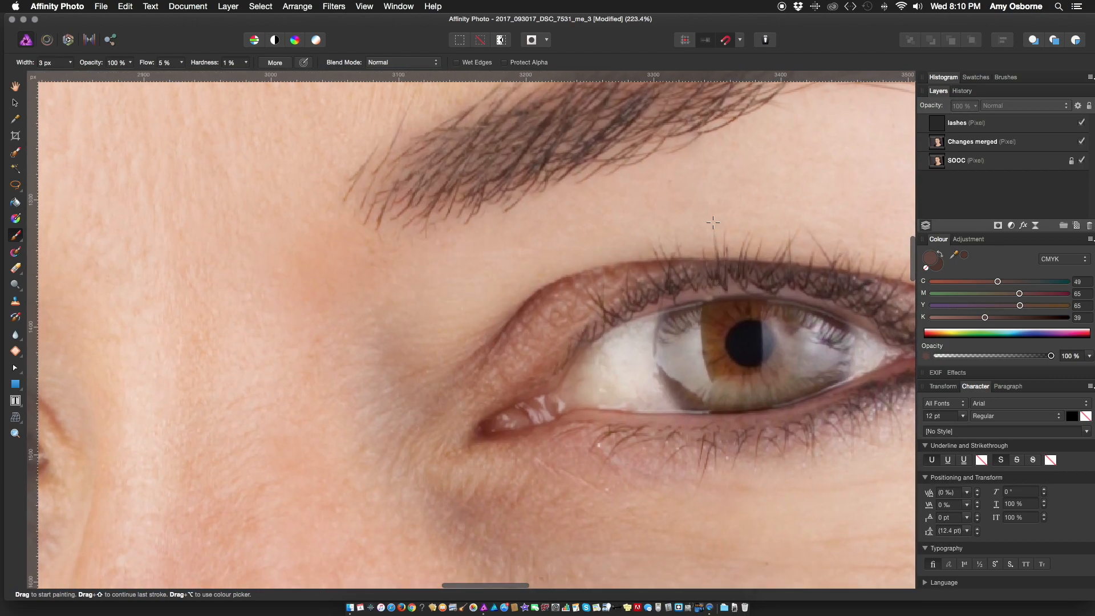
{"action": "left_click_drag", "start_coordinate": [958, 257], "coordinate": [759, 250]}
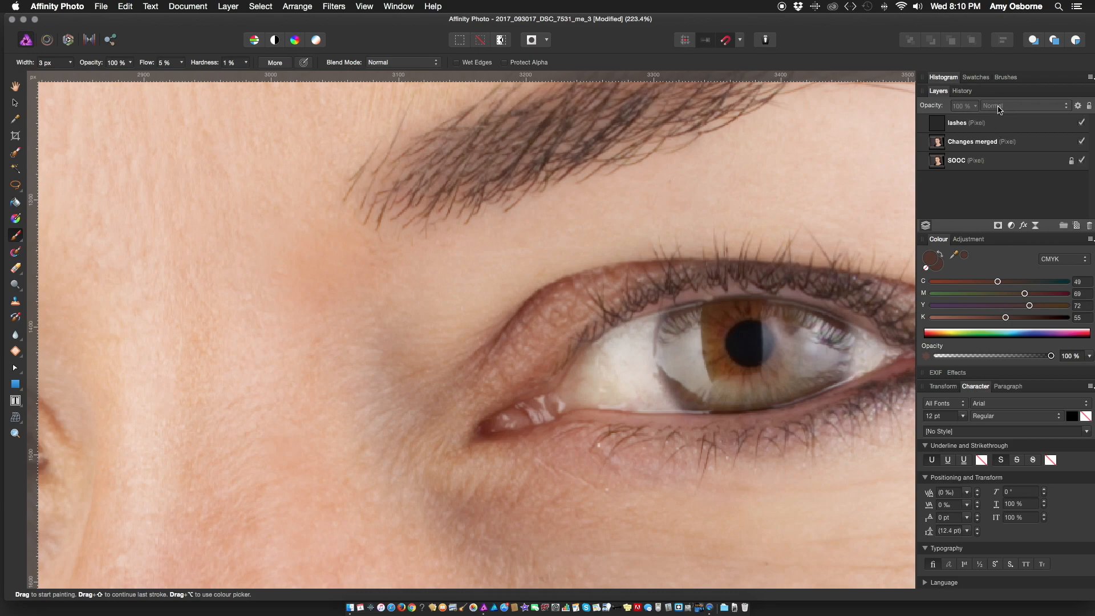
Set the lashes layer's blend mode to Multiply and save the document.
{"action": "left_click", "coordinate": [990, 133]}
{"action": "left_click", "coordinate": [1005, 109]}
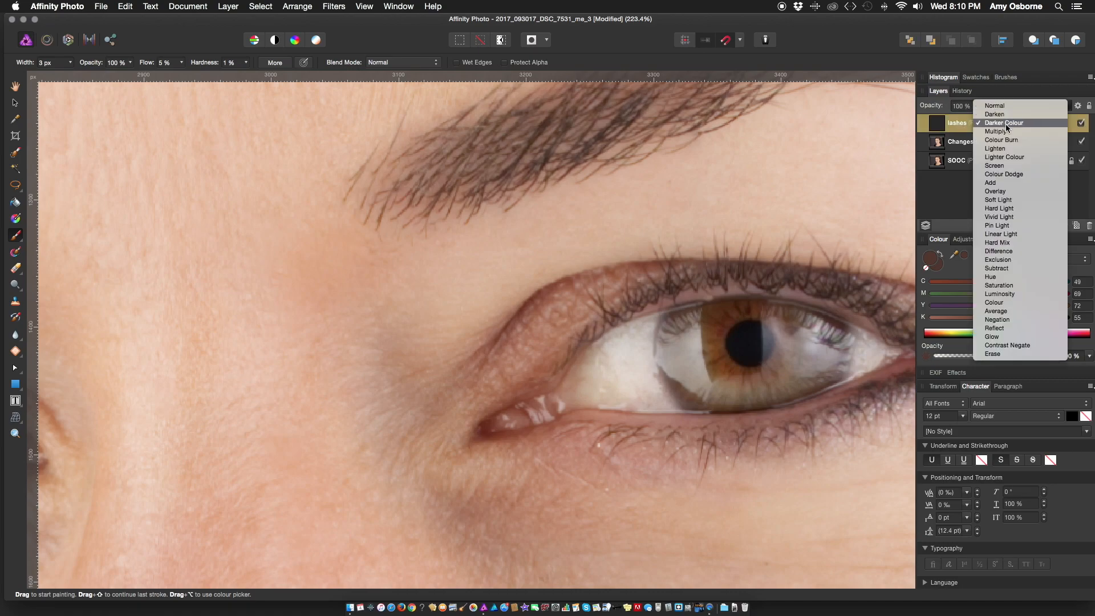
{"action": "left_click", "coordinate": [1002, 132]}
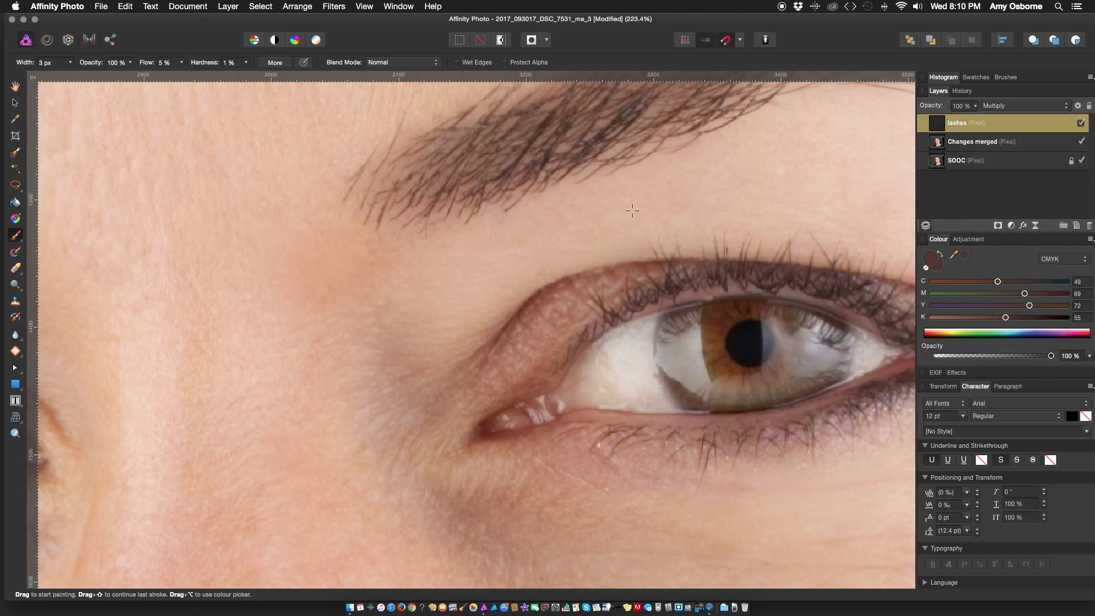
{"action": "key", "text": "super+s"}
Paint fine lash strokes along the upper lids of both eyes on the lashes layer, undoing a misplaced stroke.
{"action": "scroll", "coordinate": [700, 220], "scroll_direction": "left", "scroll_amount": 10}
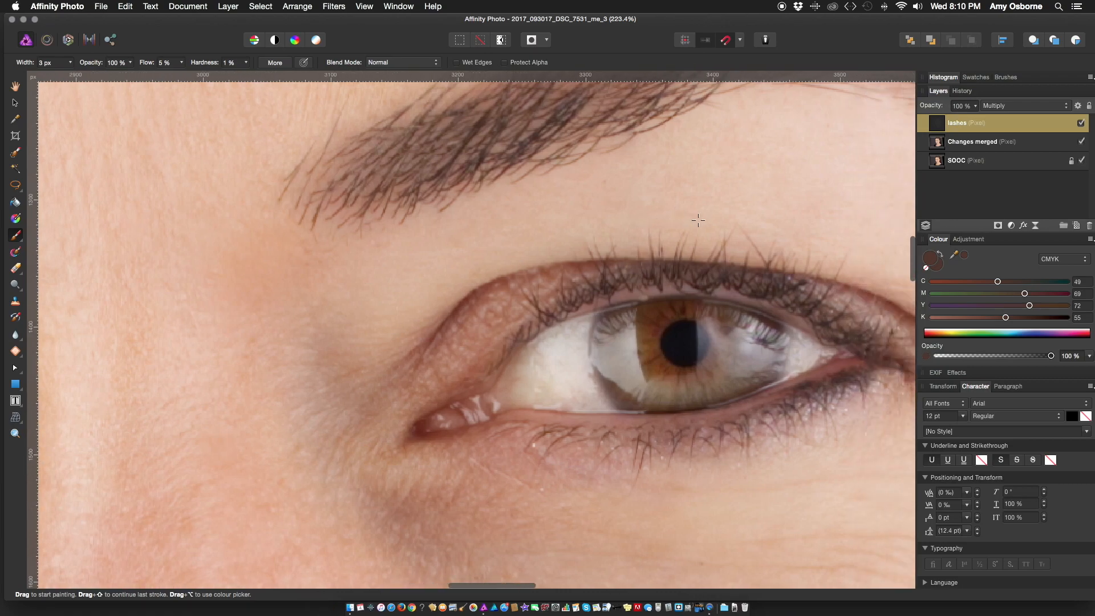
{"action": "scroll", "coordinate": [599, 228], "scroll_direction": "left", "scroll_amount": 5}
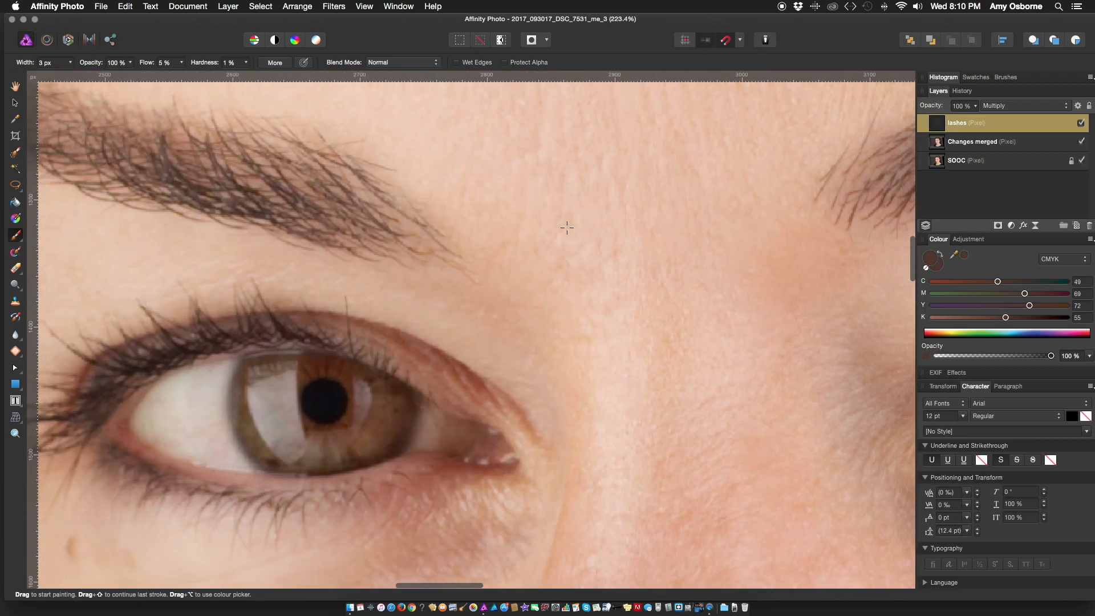
{"action": "scroll", "coordinate": [177, 288], "scroll_direction": "left", "scroll_amount": 5}
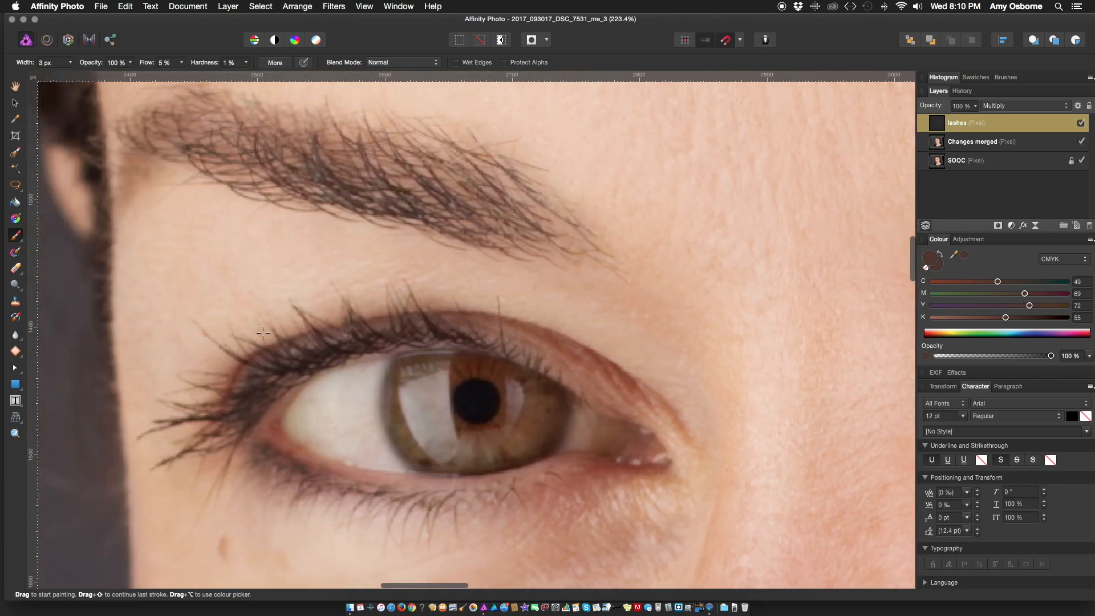
{"action": "left_click_drag", "start_coordinate": [341, 350], "coordinate": [272, 284]}
{"action": "key", "text": "super+z"}
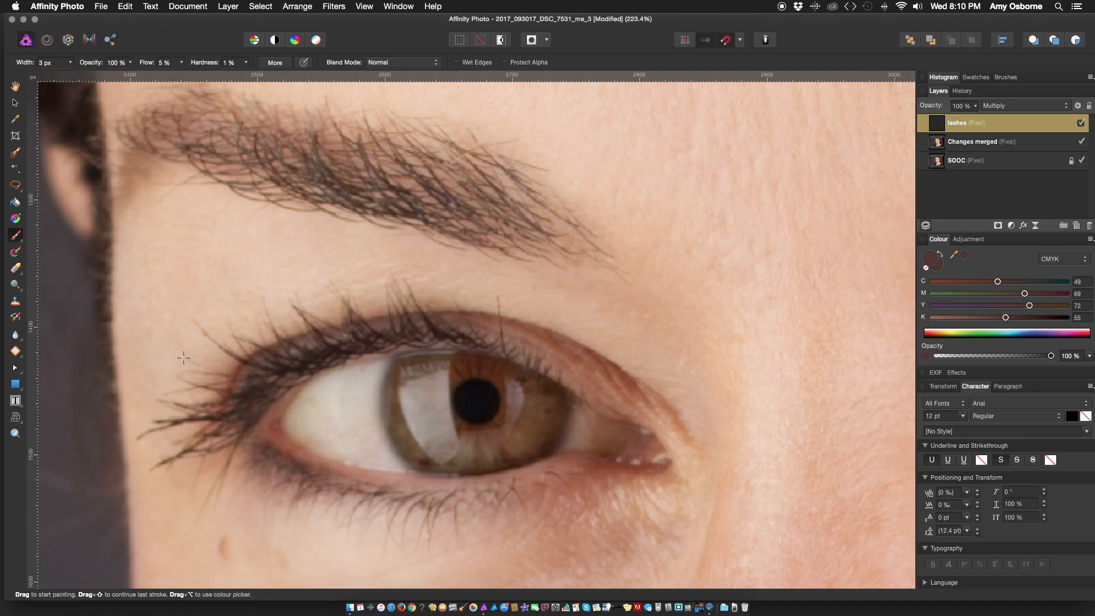
{"action": "scroll", "coordinate": [227, 402], "scroll_direction": "left", "scroll_amount": 3}
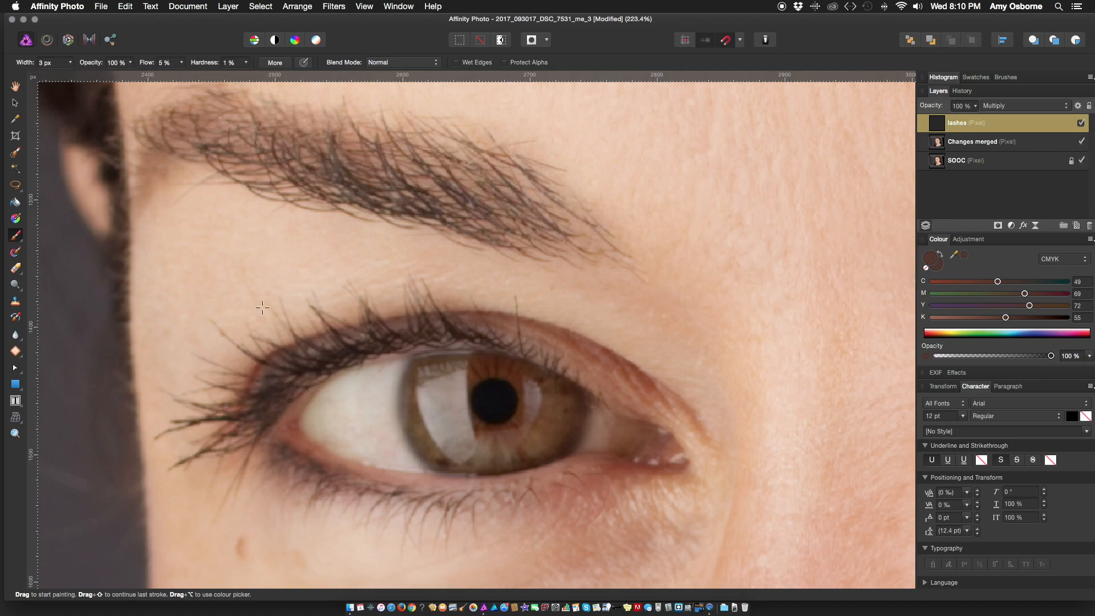
{"action": "scroll", "coordinate": [369, 304], "scroll_direction": "down", "scroll_amount": 5}
{"action": "scroll", "coordinate": [370, 305], "scroll_direction": "right", "scroll_amount": 10}
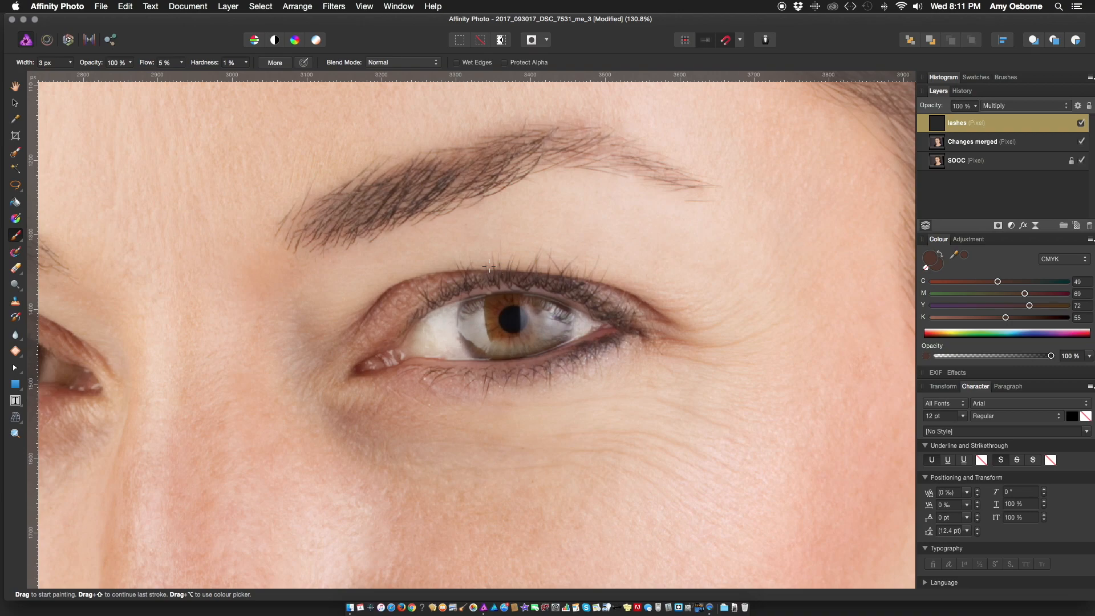
{"action": "scroll", "coordinate": [534, 271], "scroll_direction": "down", "scroll_amount": 6}
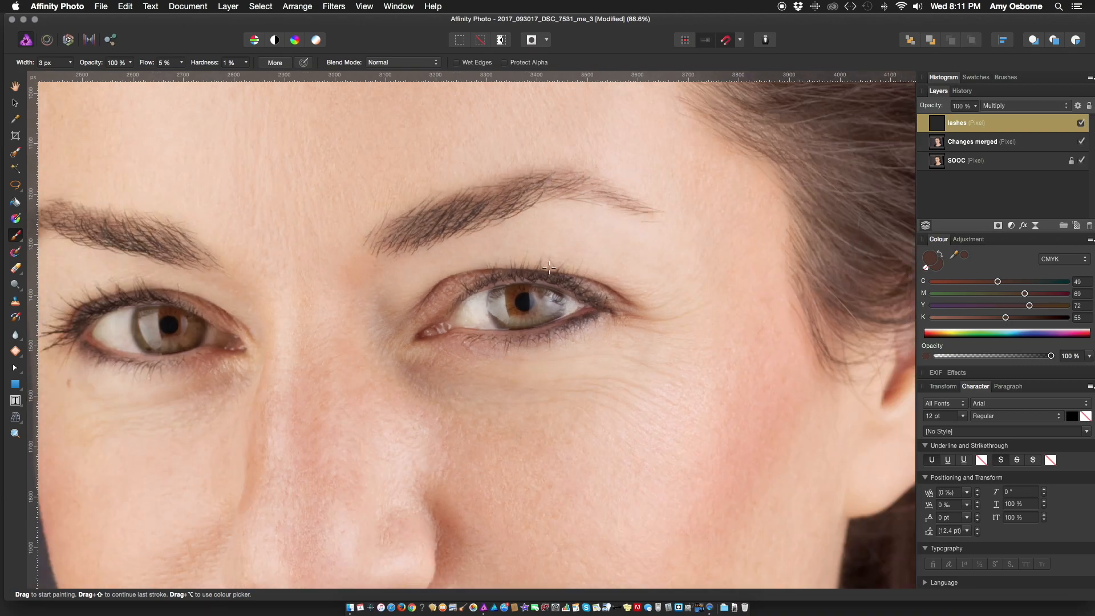
Inspect both eyes' lash strokes with the photo layers hidden, and compare the portrait with the lashes layer hidden and shown.
{"action": "left_click", "coordinate": [1082, 141]}
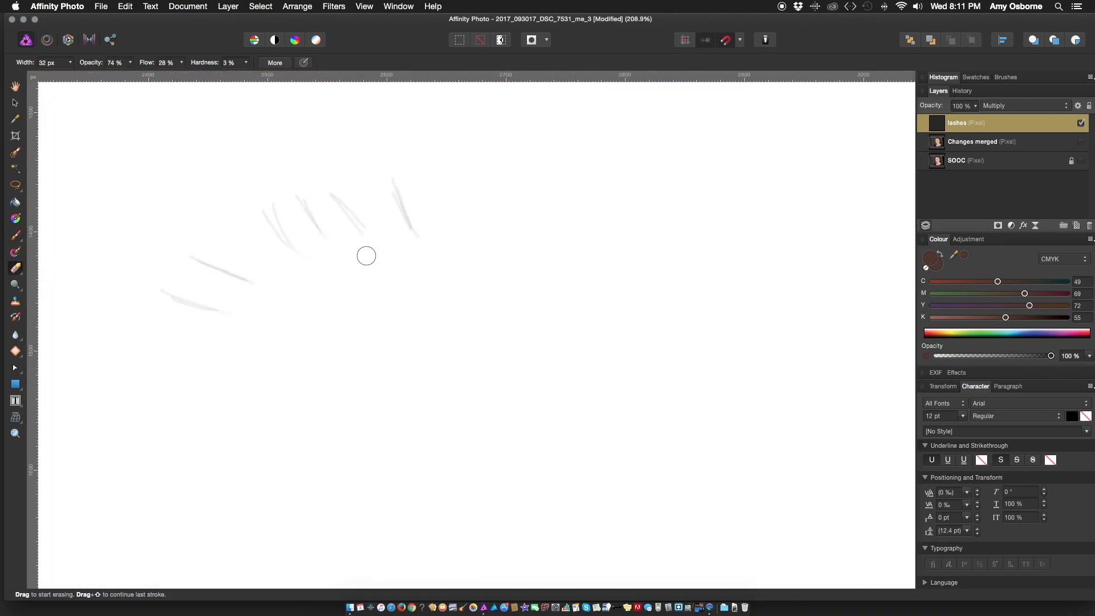
{"action": "scroll", "coordinate": [196, 256], "scroll_direction": "right", "scroll_amount": 10}
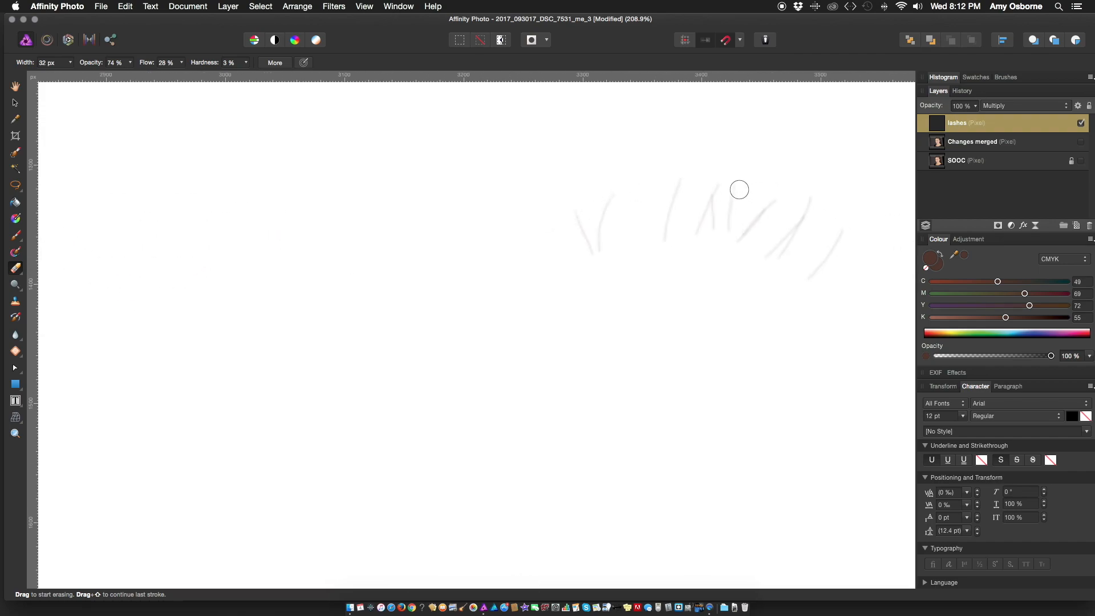
{"action": "scroll", "coordinate": [691, 238], "scroll_direction": "down", "scroll_amount": 8}
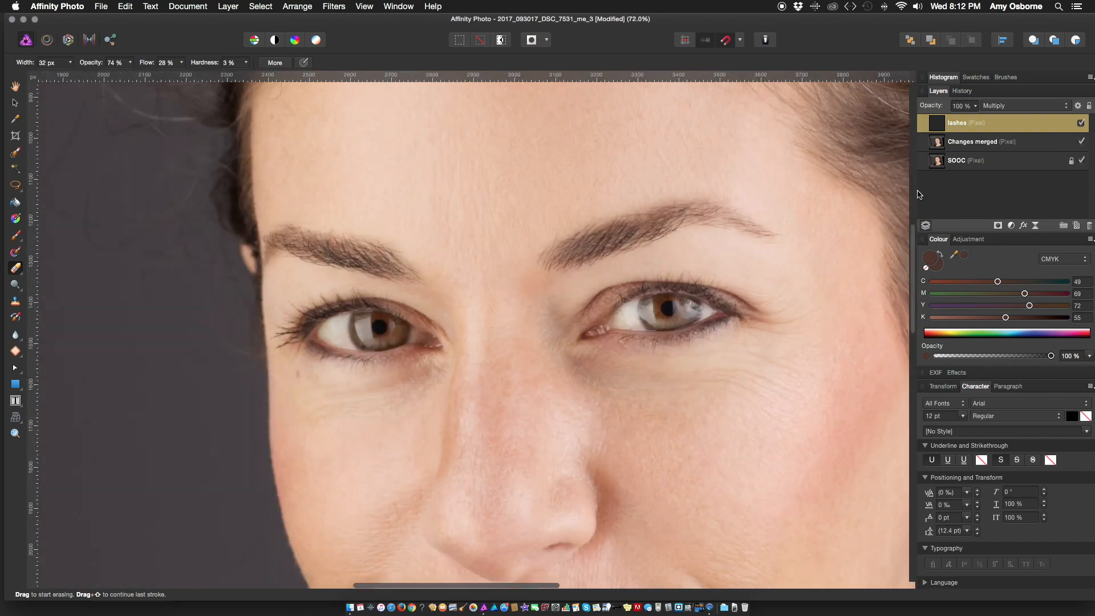
{"action": "left_click", "coordinate": [1082, 124]}
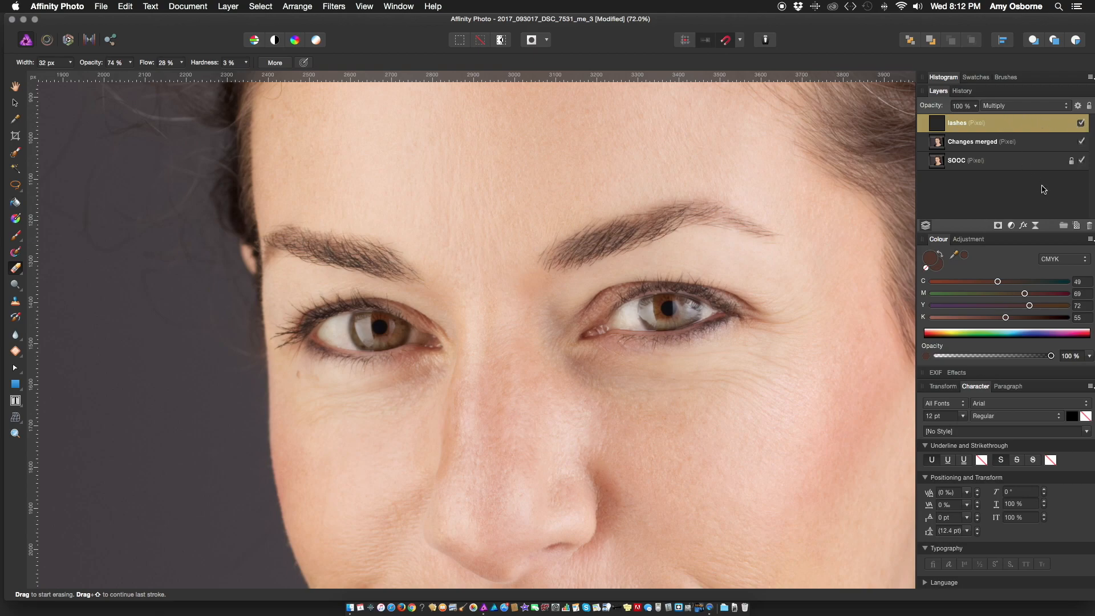
Duplicate the lashes layer and compare the portrait with both lash layers hidden and shown.
{"action": "key", "text": "super+j"}
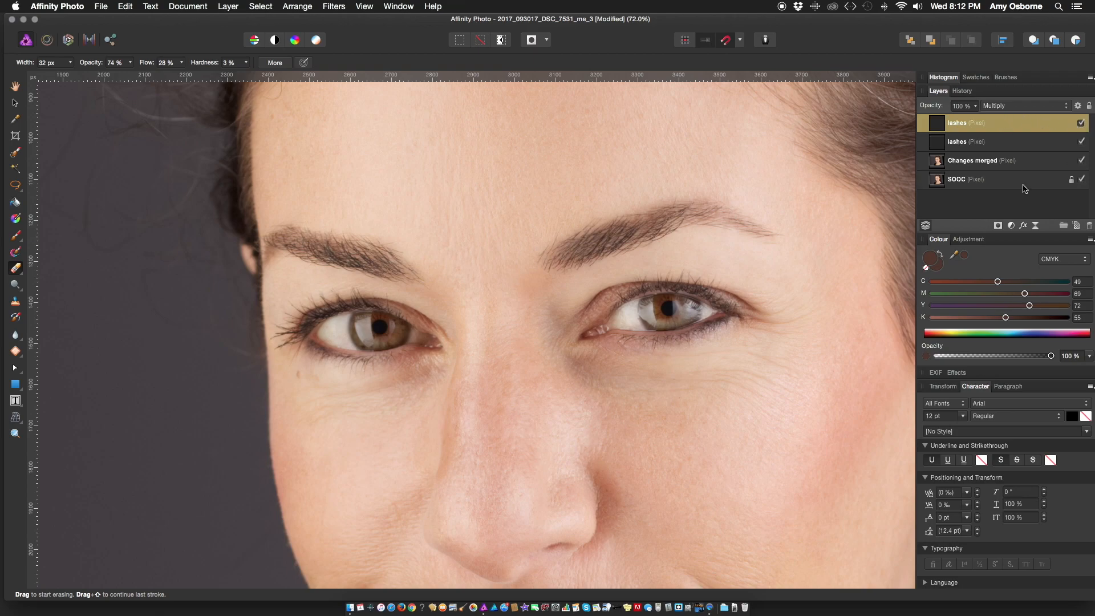
{"action": "left_click", "coordinate": [1030, 143], "text": "shift"}
{"action": "left_click", "coordinate": [1082, 123]}
{"action": "left_click", "coordinate": [1082, 124]}
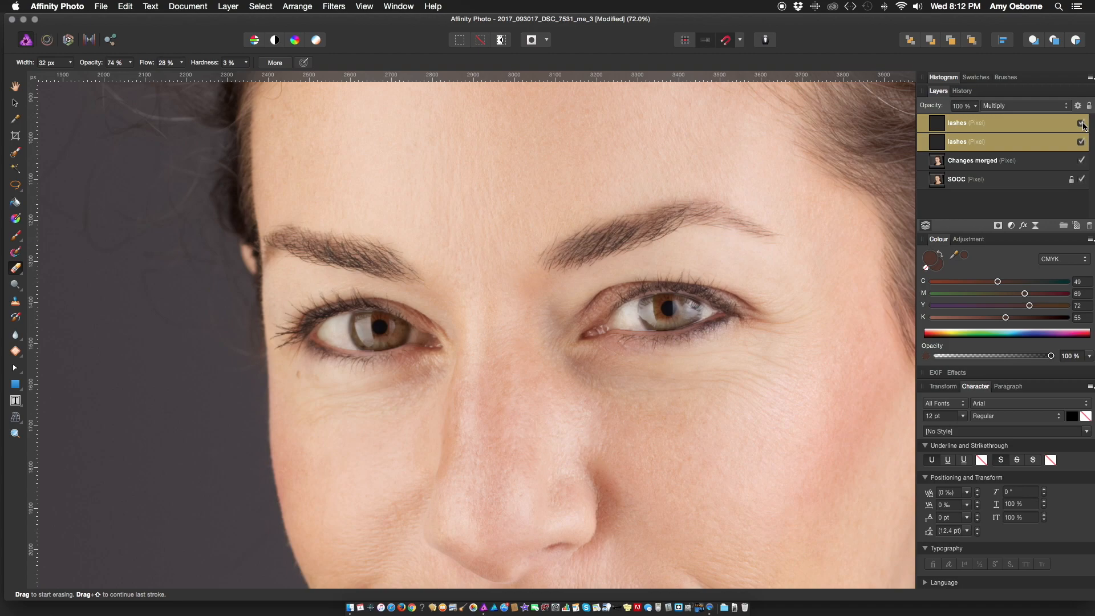
Reduce the upper lashes layer's opacity to 57 % and recheck the eyes with both lash layers toggled.
{"action": "left_click", "coordinate": [1006, 127]}
{"action": "left_click_drag", "start_coordinate": [976, 106], "coordinate": [974, 129]}
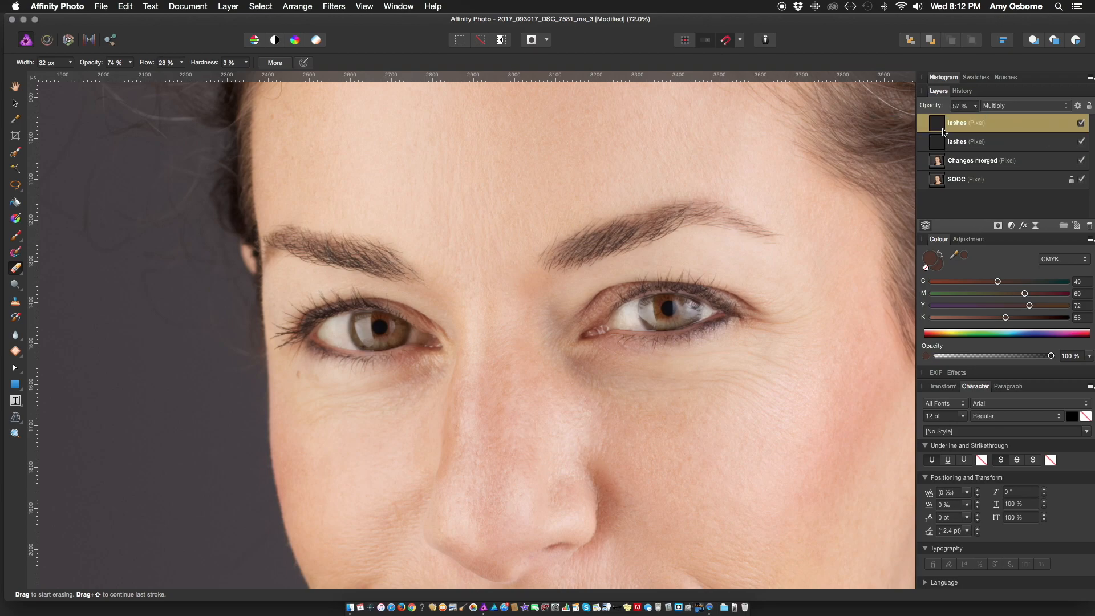
{"action": "left_click", "coordinate": [1038, 133], "text": "shift"}
{"action": "left_click", "coordinate": [1080, 123]}
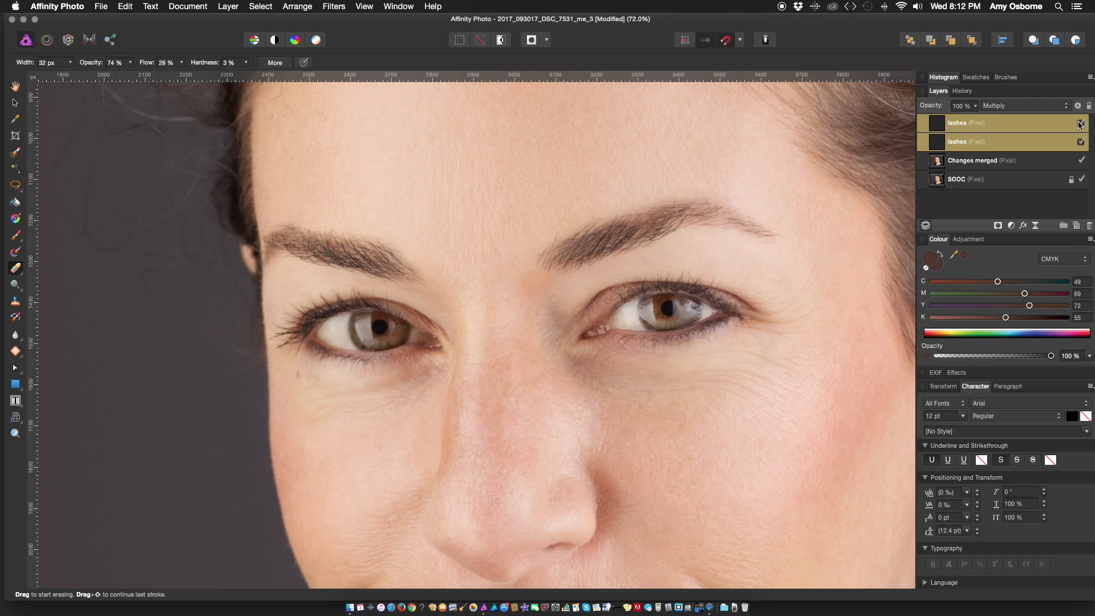
Deselect the lash layers with the Move tool and review the lashes on the whole portrait.
{"action": "scroll", "coordinate": [570, 252], "scroll_direction": "down", "scroll_amount": 5}
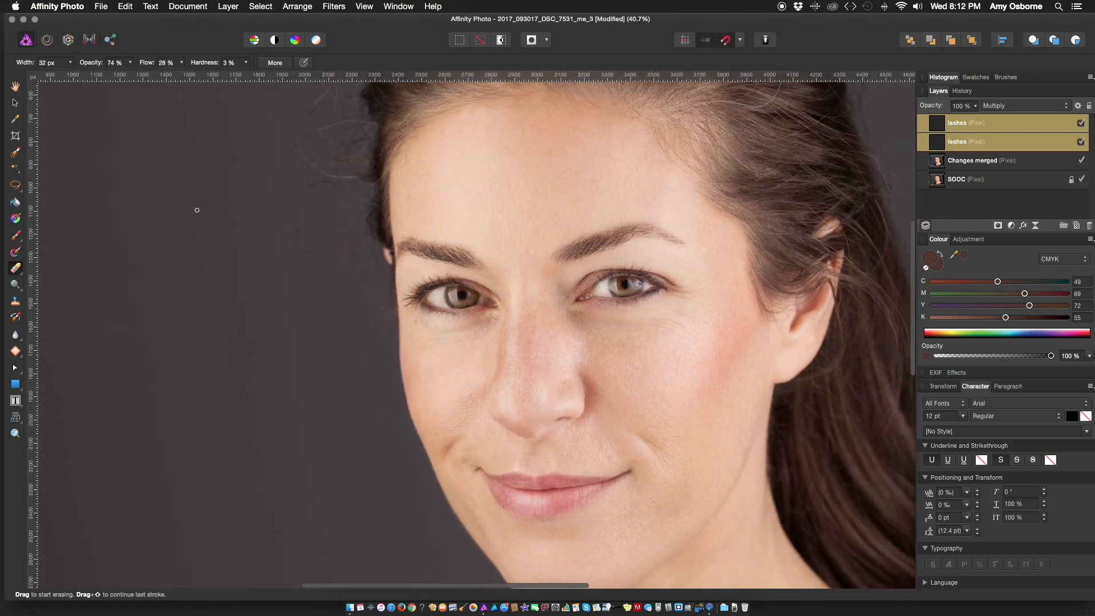
{"action": "key", "text": "v"}
{"action": "scroll", "coordinate": [220, 191], "scroll_direction": "down", "scroll_amount": 3}
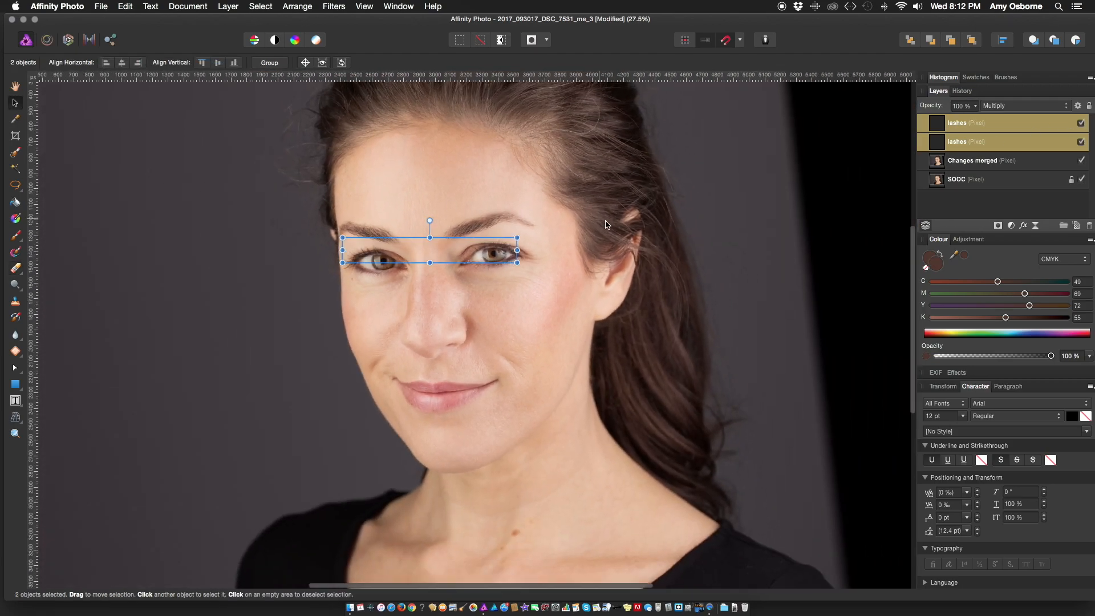
{"action": "scroll", "coordinate": [564, 223], "scroll_direction": "down", "scroll_amount": 2}
{"action": "left_click", "coordinate": [77, 246]}
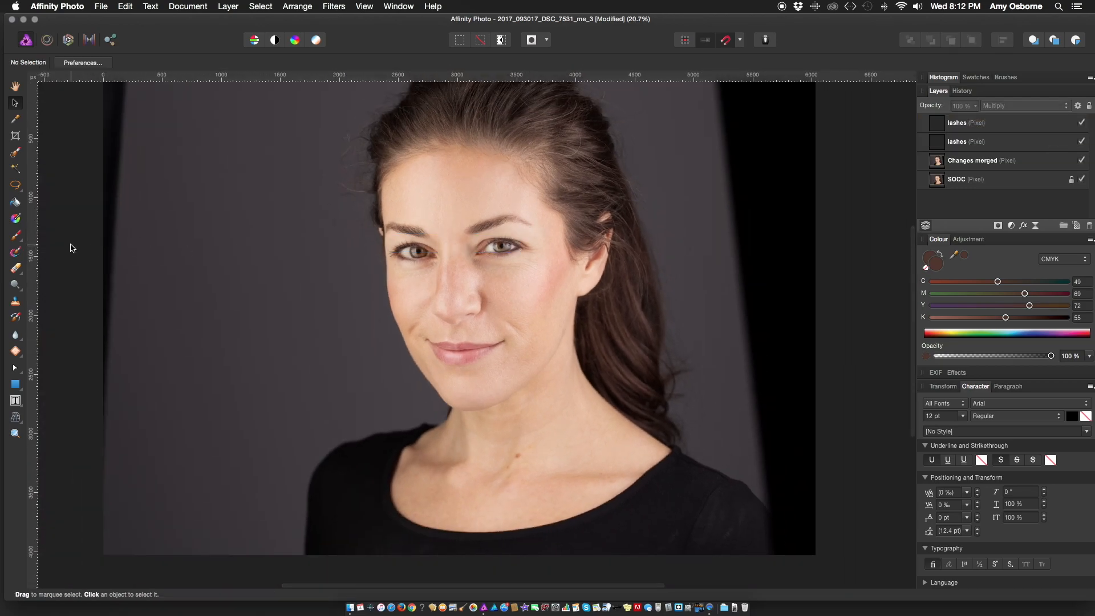
Merge both lashes layers and Changes merged into a single layer.
{"action": "left_click", "coordinate": [977, 129]}
{"action": "left_click", "coordinate": [971, 146], "text": "shift"}
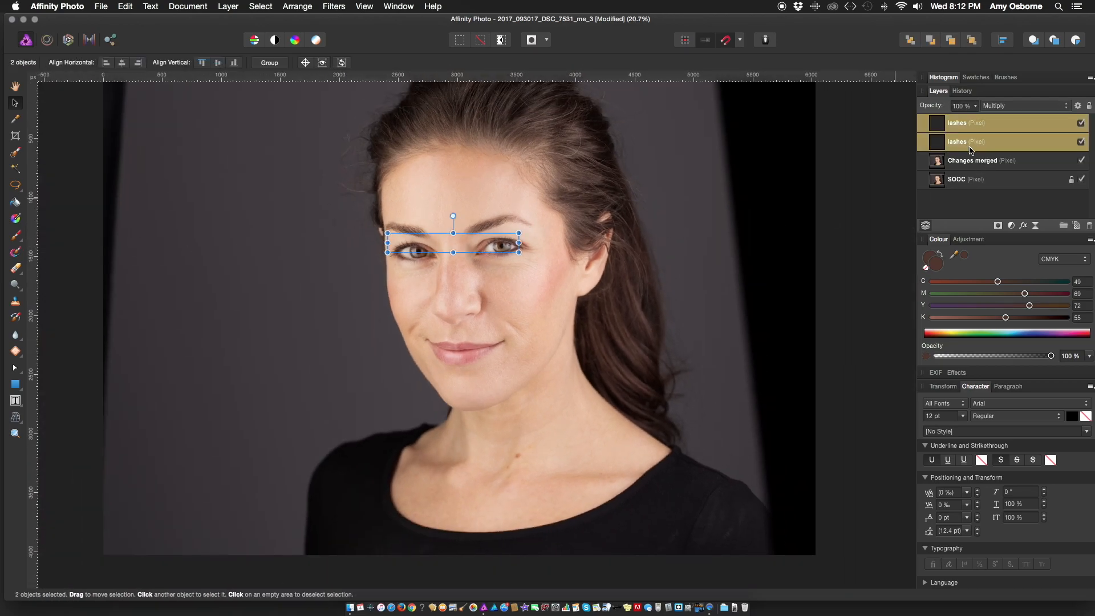
{"action": "left_click", "coordinate": [979, 163], "text": "shift"}
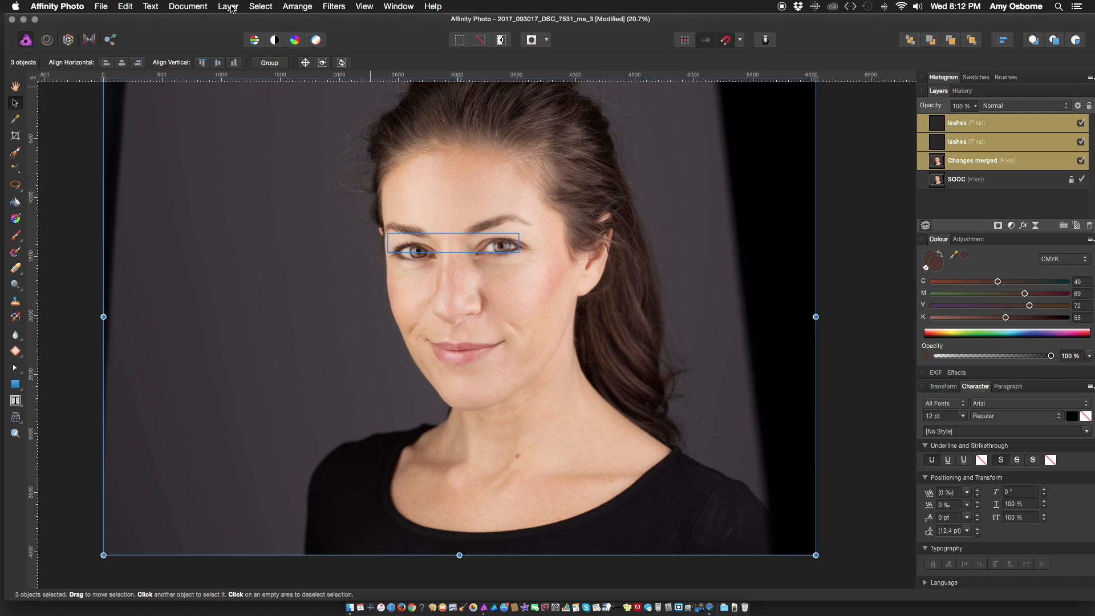
{"action": "scroll", "coordinate": [441, 232], "scroll_direction": "up", "scroll_amount": 3}
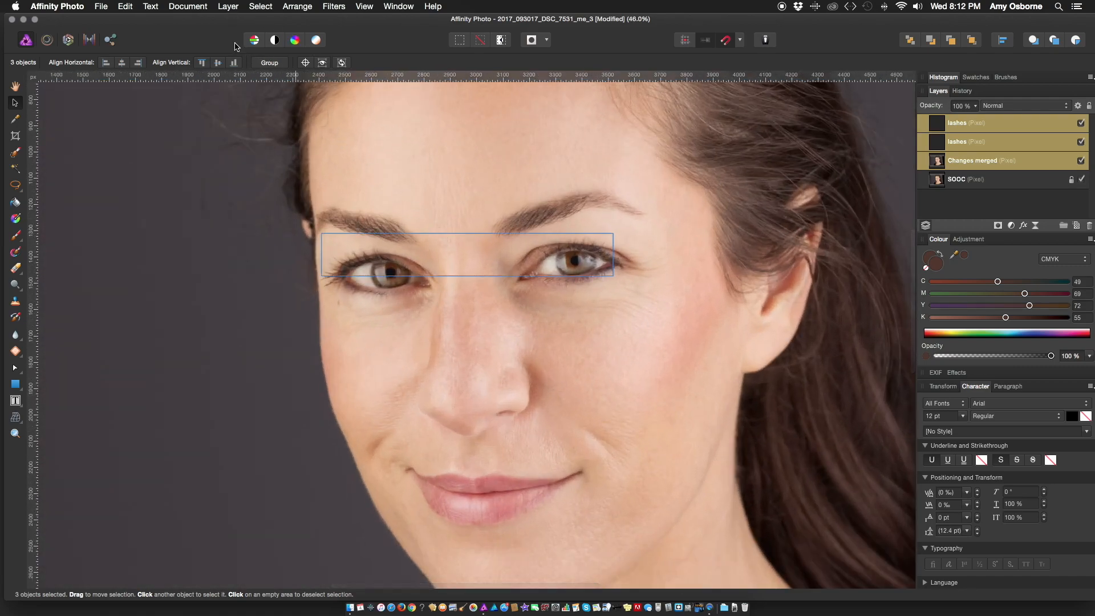
{"action": "left_click", "coordinate": [188, 6]}
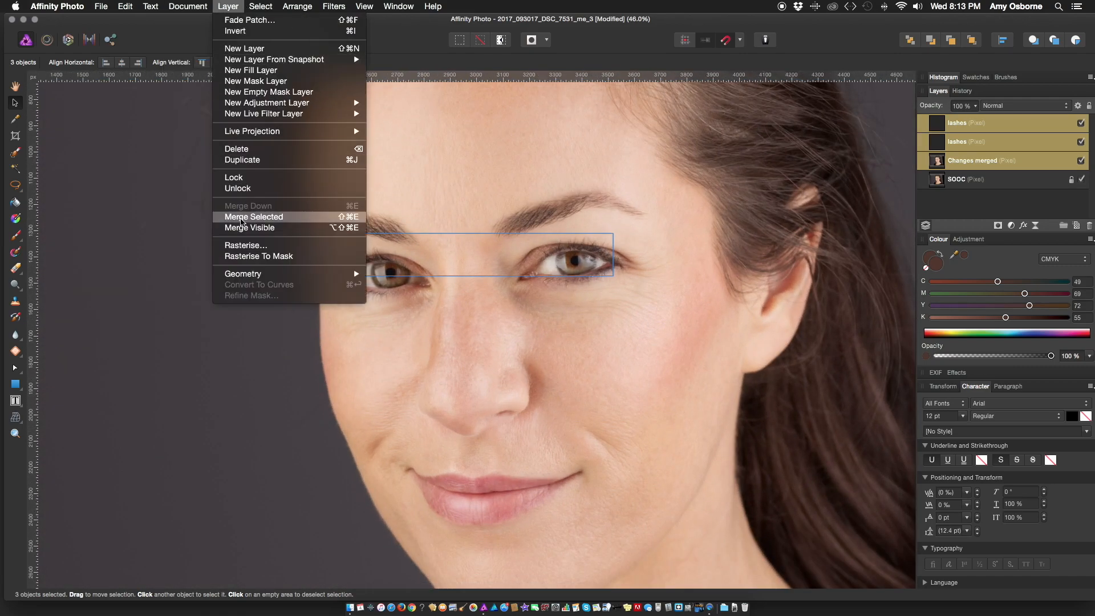
{"action": "left_click", "coordinate": [240, 217]}
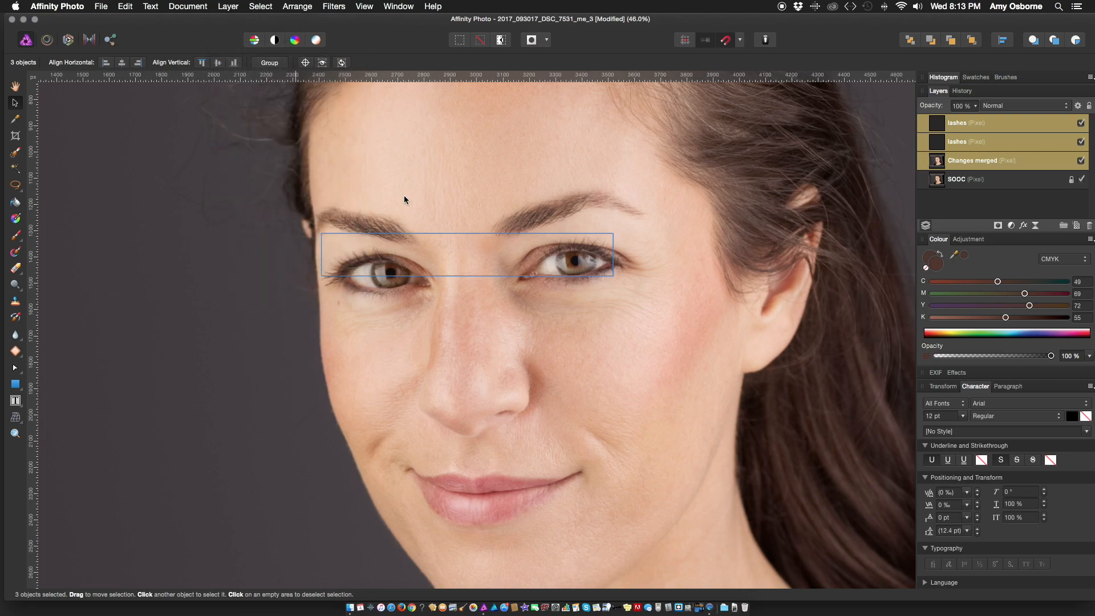
Compare the retouched portrait with the original by repeatedly hiding and showing the Changes merged layer.
{"action": "left_click", "coordinate": [1082, 124]}
{"action": "left_click", "coordinate": [1081, 123]}
{"action": "left_click", "coordinate": [1081, 123]}
{"action": "left_click", "coordinate": [1082, 123]}
{"action": "left_click", "coordinate": [1081, 123]}
{"action": "left_click", "coordinate": [1082, 123]}
{"action": "left_click", "coordinate": [1082, 123]}
{"action": "left_click", "coordinate": [1082, 124]}
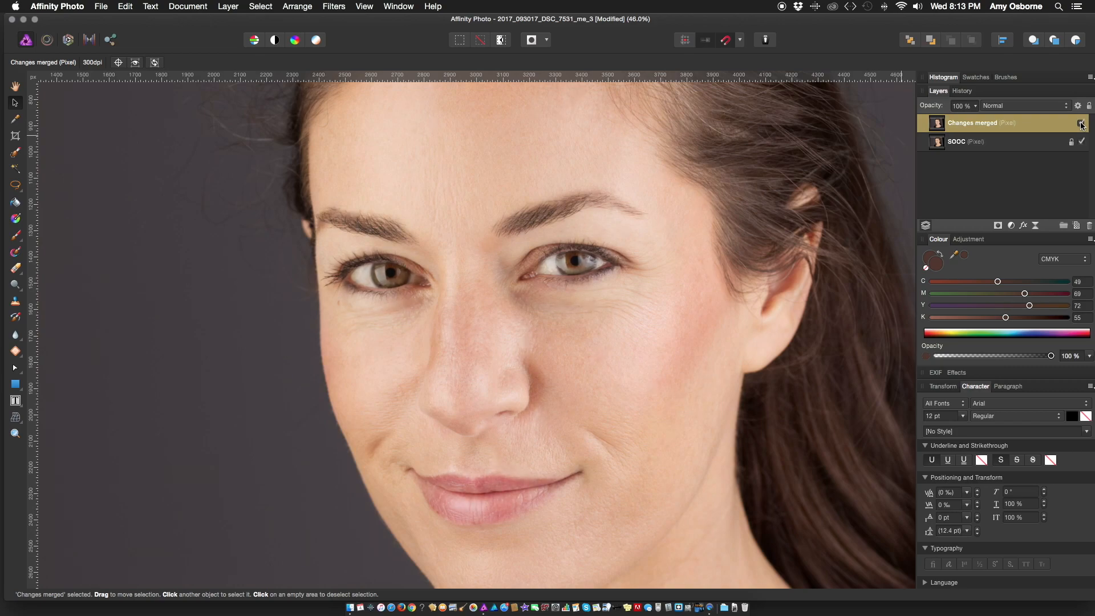
Save the document and review the whole retouched portrait.
{"action": "key", "text": "super+0"}
{"action": "key", "text": "super+s"}
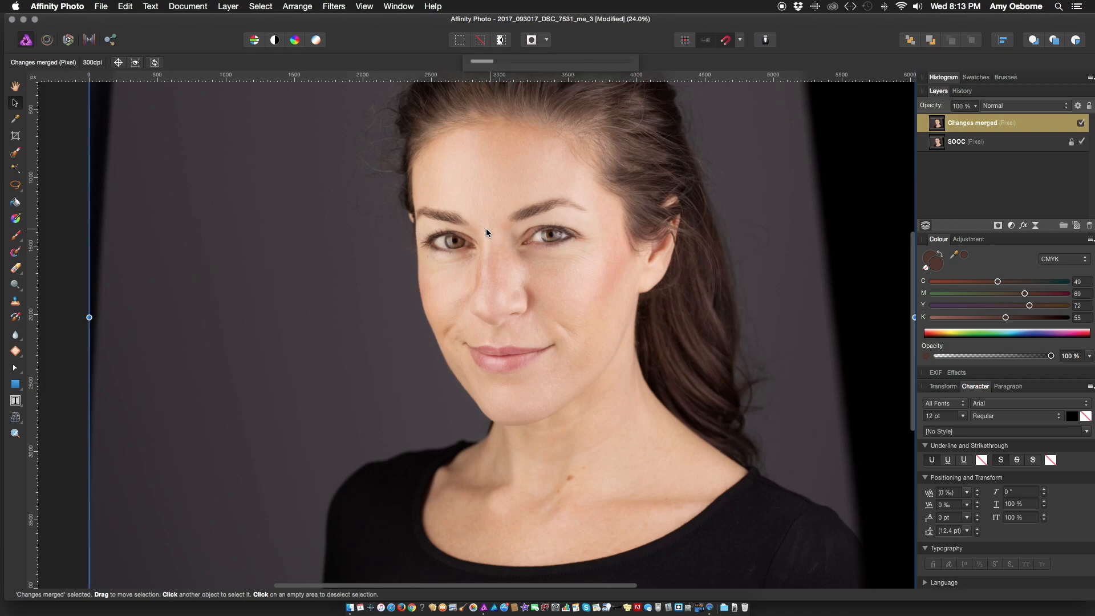
{"action": "scroll", "coordinate": [423, 220], "scroll_direction": "up", "scroll_amount": 5}
{"action": "scroll", "coordinate": [425, 220], "scroll_direction": "down", "scroll_amount": 2}
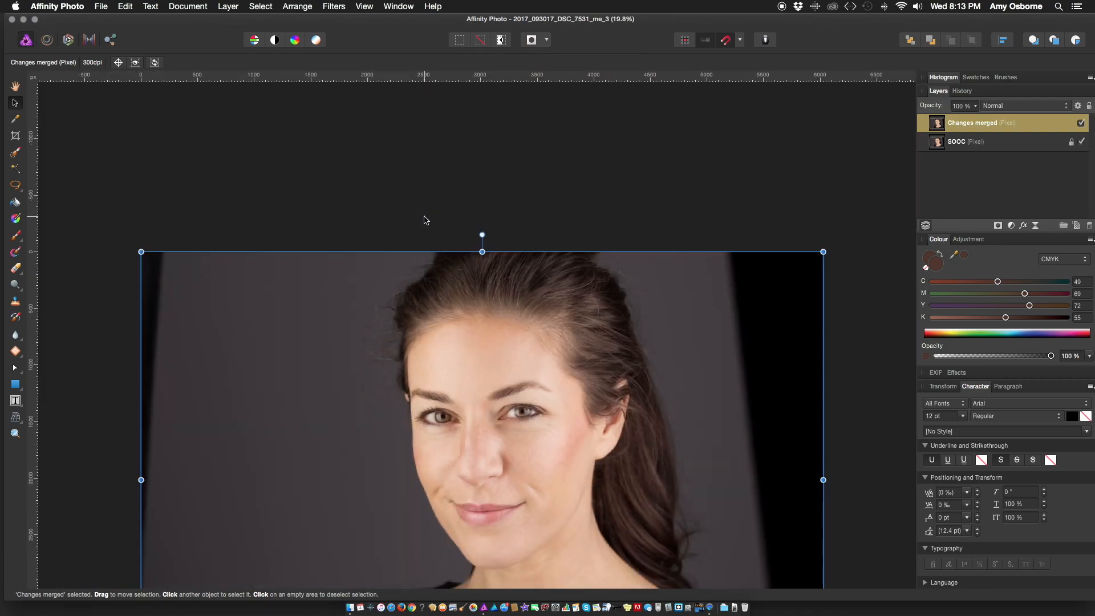
{"action": "scroll", "coordinate": [427, 220], "scroll_direction": "down", "scroll_amount": 3}
{"action": "scroll", "coordinate": [424, 220], "scroll_direction": "down", "scroll_amount": 1}
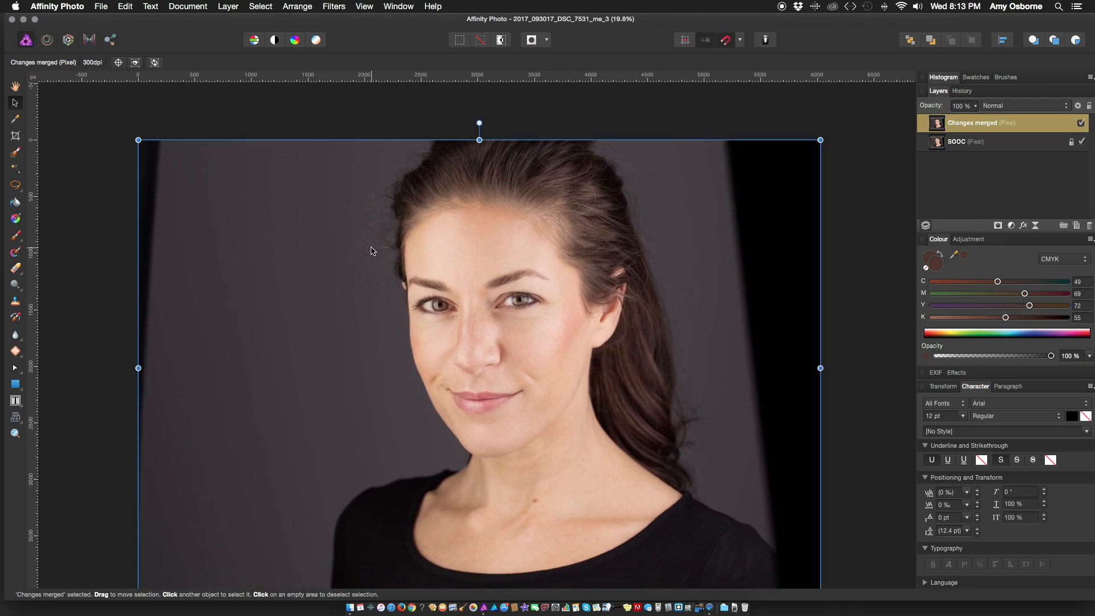
Activate the Blemish Removal tool with a width of 170 px and duplicate the Changes merged layer.
{"action": "scroll", "coordinate": [377, 244], "scroll_direction": "up", "scroll_amount": 6}
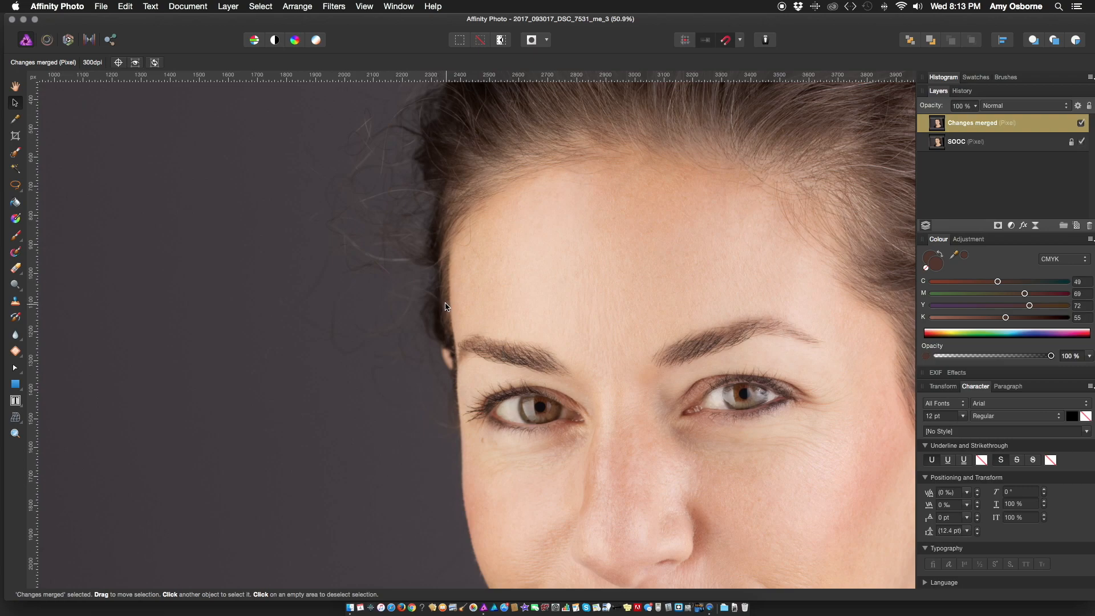
{"action": "scroll", "coordinate": [444, 306], "scroll_direction": "down", "scroll_amount": 2}
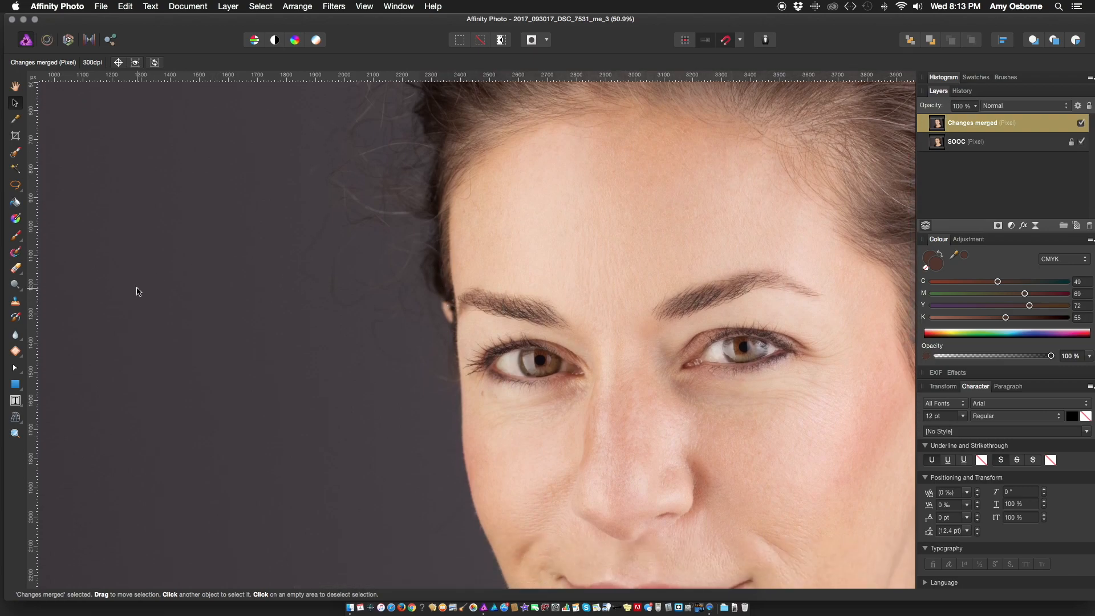
{"action": "left_click", "coordinate": [19, 348]}
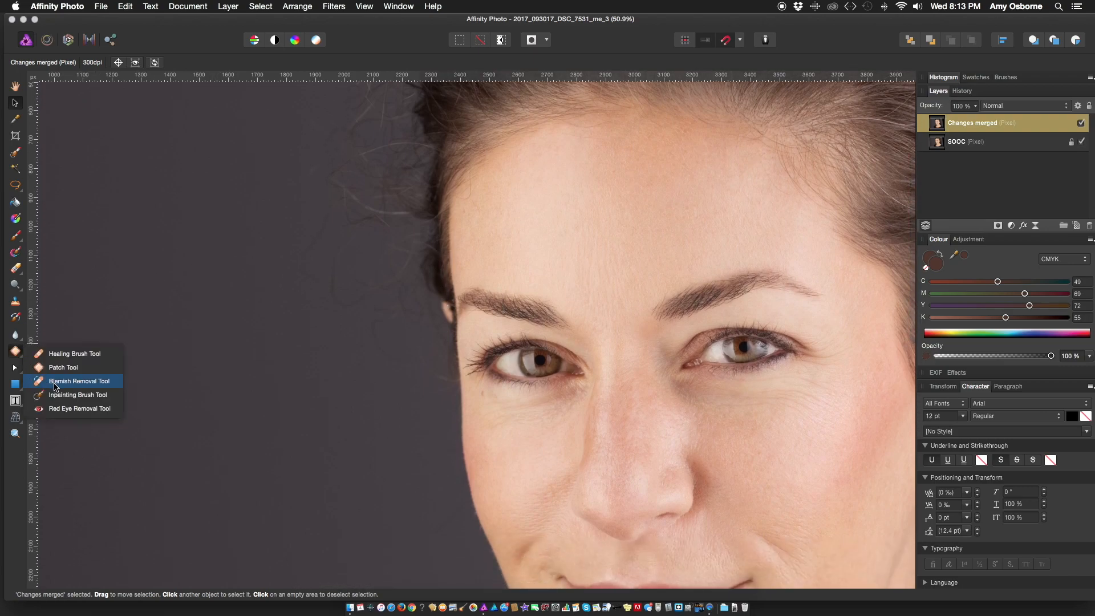
{"action": "left_click", "coordinate": [56, 382]}
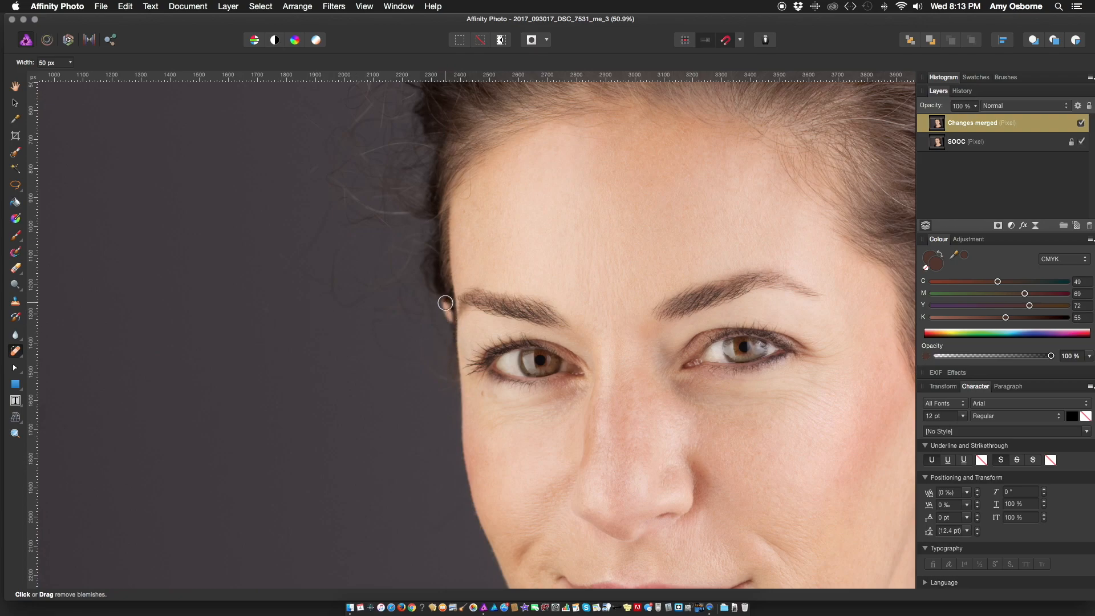
{"action": "left_click", "coordinate": [70, 63]}
{"action": "left_click_drag", "start_coordinate": [76, 80], "coordinate": [87, 86]}
{"action": "key", "text": "super+j"}
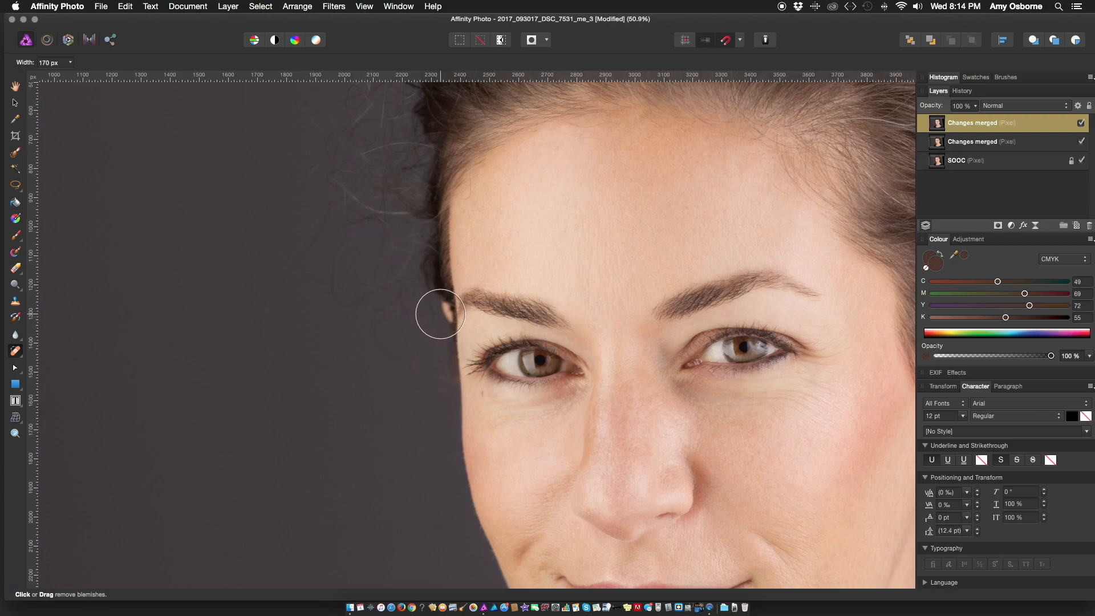
Try to remove the sliver of ear beside the temple with the Blemish Removal tool, undo it, and reduce the brush width to 110 px.
{"action": "left_click", "coordinate": [434, 312]}
{"action": "key", "text": "super+z"}
{"action": "scroll", "coordinate": [607, 309], "scroll_direction": "right", "scroll_amount": 1}
{"action": "mouse_move", "coordinate": [71, 63]}
{"action": "left_mouse_down"}
{"action": "mouse_move", "coordinate": [53, 89]}
{"action": "mouse_move", "coordinate": [75, 85]}
{"action": "left_mouse_up"}
{"action": "scroll", "coordinate": [435, 303], "scroll_direction": "down", "scroll_amount": 1}
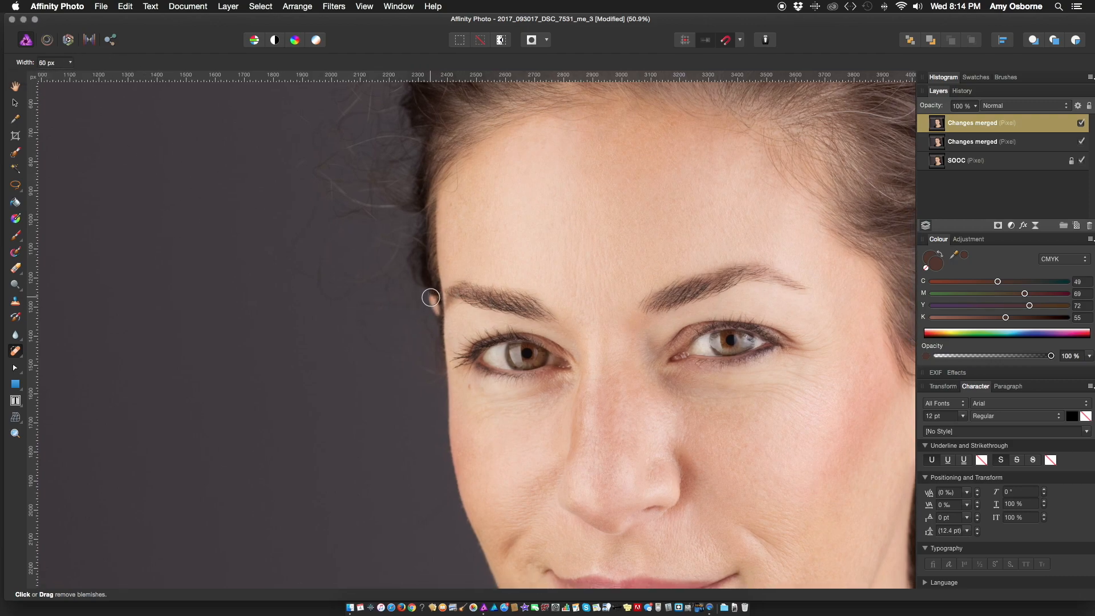
{"action": "left_click", "coordinate": [70, 62]}
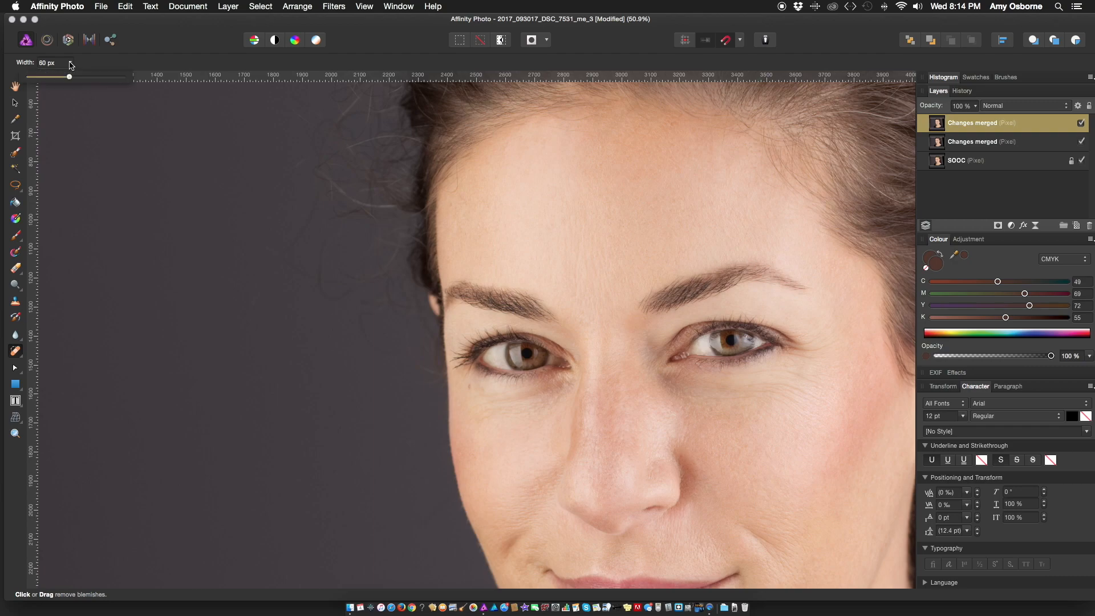
{"action": "left_click_drag", "start_coordinate": [75, 78], "coordinate": [79, 78]}
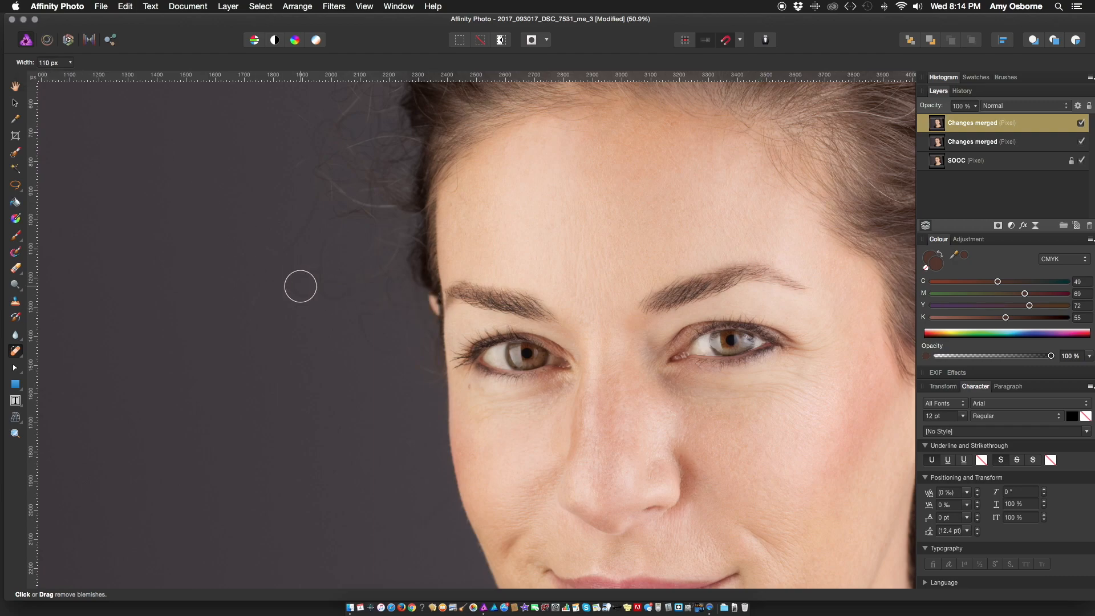
Patch the sliver of ear beside the temple with the Patch tool and clear the selection.
{"action": "left_click", "coordinate": [16, 351]}
{"action": "left_click", "coordinate": [97, 374]}
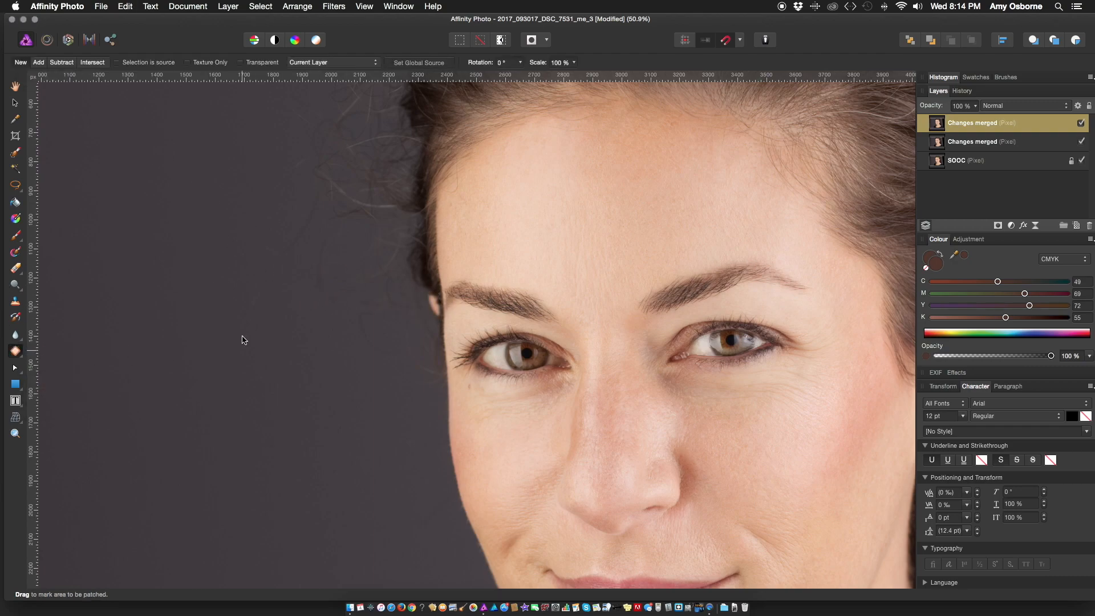
{"action": "left_click_drag", "start_coordinate": [438, 323], "coordinate": [419, 268]}
{"action": "key", "text": "super+d"}
Examine the patched temple and the stray hairs around it, both close up and across the whole portrait.
{"action": "scroll", "coordinate": [519, 250], "scroll_direction": "down", "scroll_amount": 3}
{"action": "scroll", "coordinate": [518, 252], "scroll_direction": "right", "scroll_amount": 2}
{"action": "scroll", "coordinate": [516, 251], "scroll_direction": "right", "scroll_amount": 2}
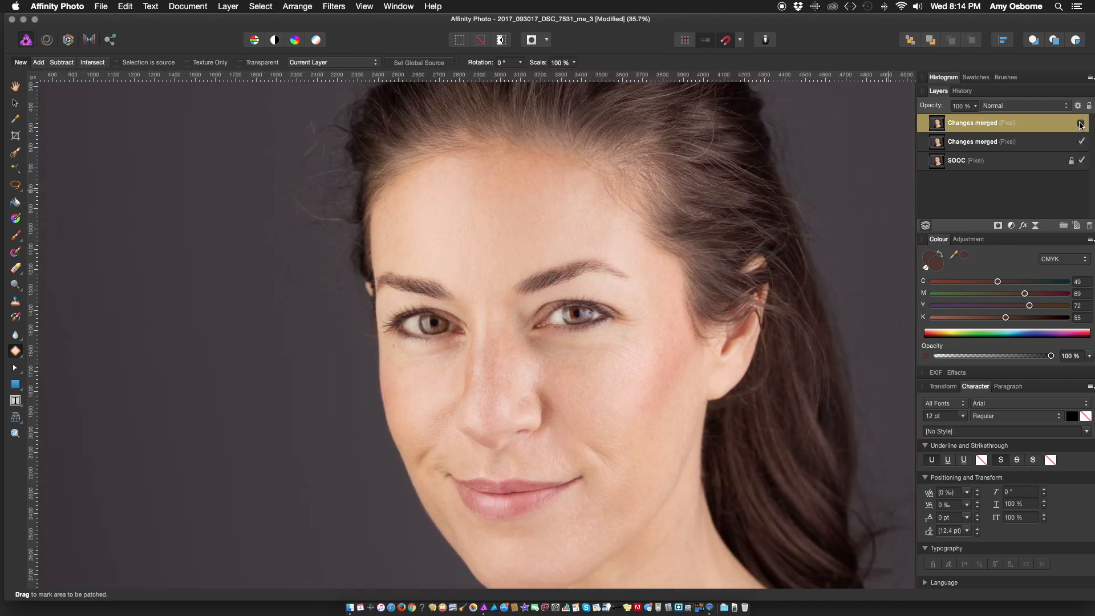
{"action": "scroll", "coordinate": [377, 206], "scroll_direction": "down", "scroll_amount": 1}
{"action": "scroll", "coordinate": [375, 218], "scroll_direction": "up", "scroll_amount": 6}
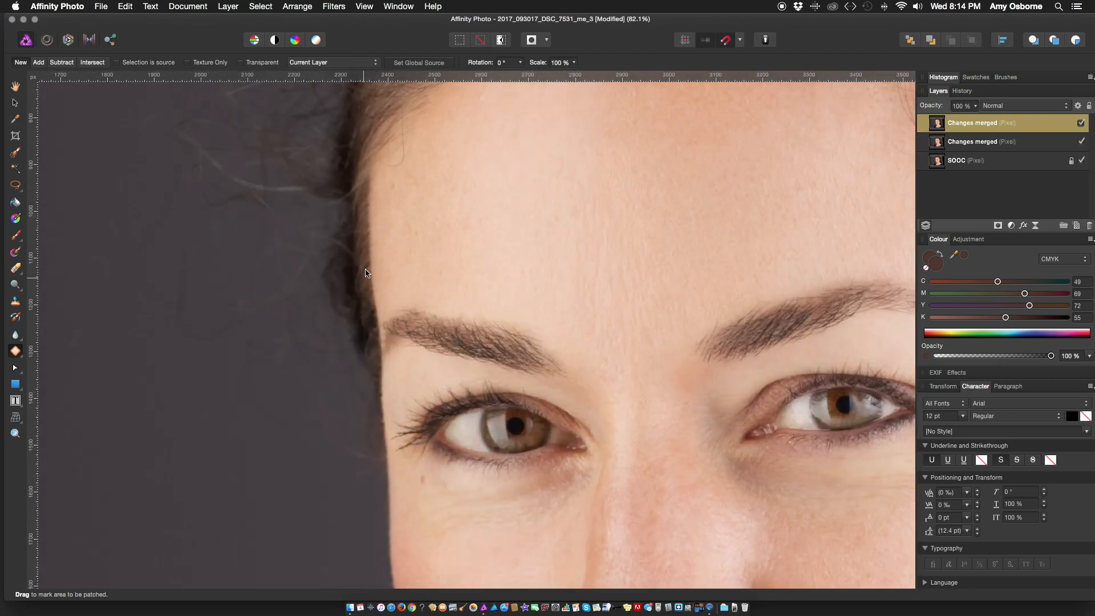
{"action": "scroll", "coordinate": [367, 265], "scroll_direction": "down", "scroll_amount": 8}
{"action": "scroll", "coordinate": [436, 271], "scroll_direction": "up", "scroll_amount": 4}
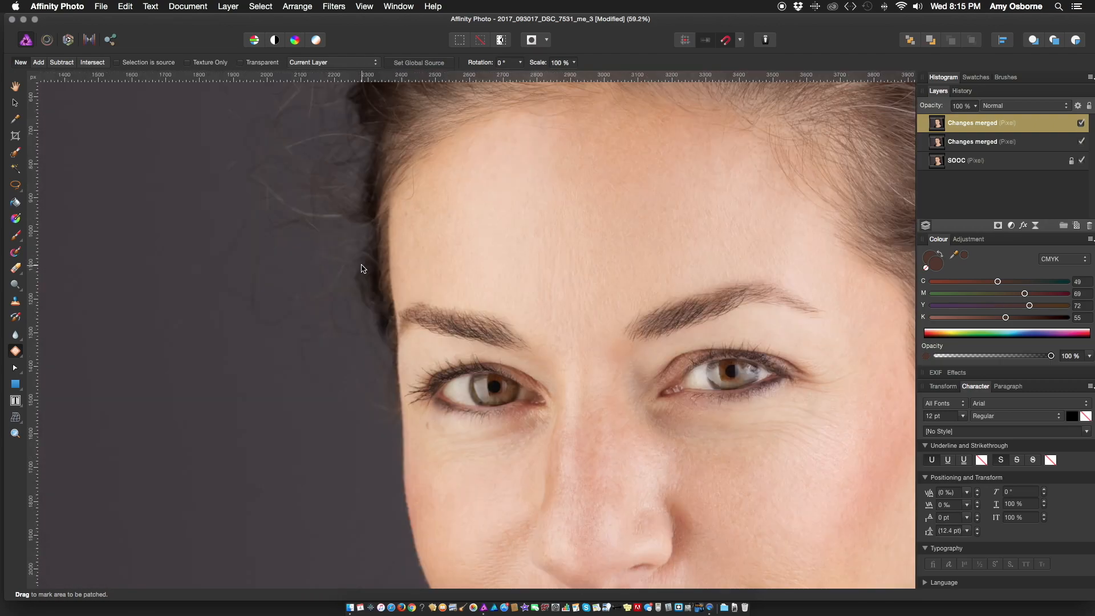
{"action": "scroll", "coordinate": [362, 268], "scroll_direction": "down", "scroll_amount": 4}
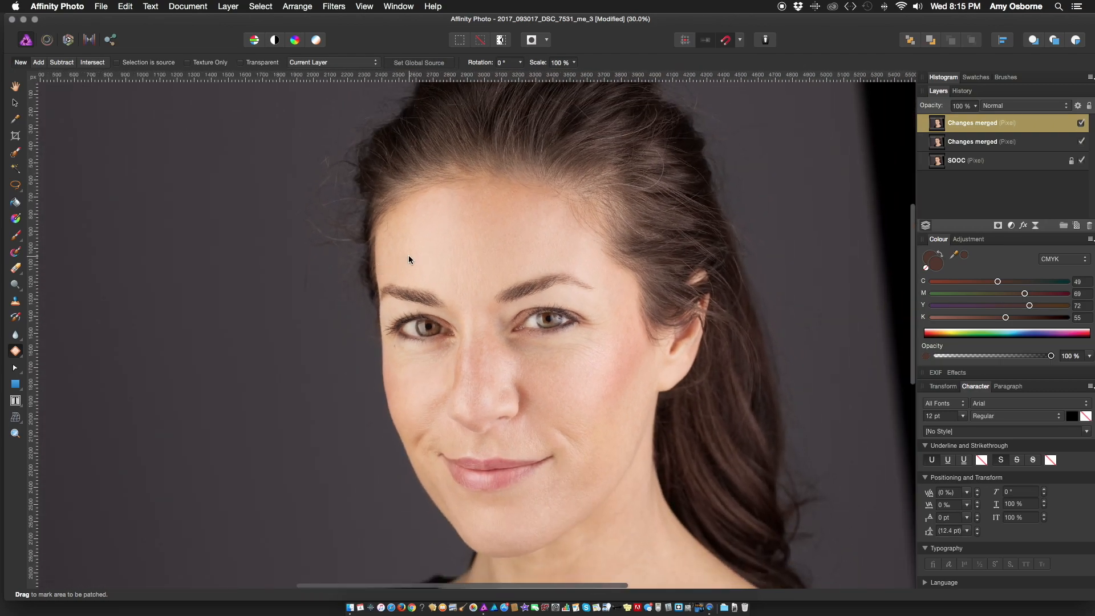
{"action": "scroll", "coordinate": [409, 255], "scroll_direction": "down", "scroll_amount": 1}
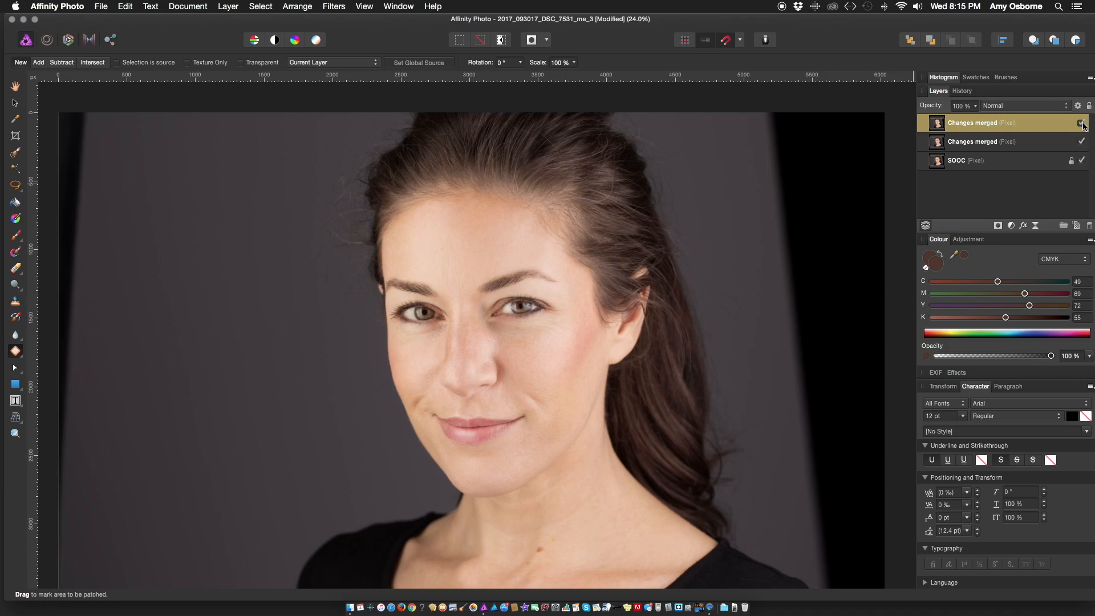
{"action": "scroll", "coordinate": [386, 291], "scroll_direction": "up", "scroll_amount": 5}
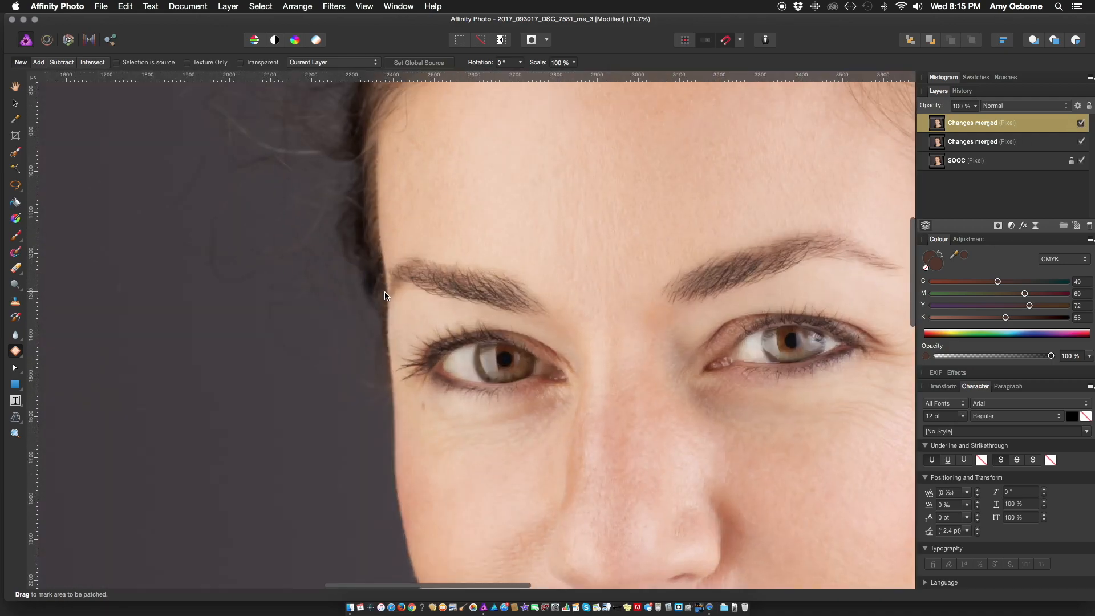
{"action": "scroll", "coordinate": [342, 276], "scroll_direction": "down", "scroll_amount": 3}
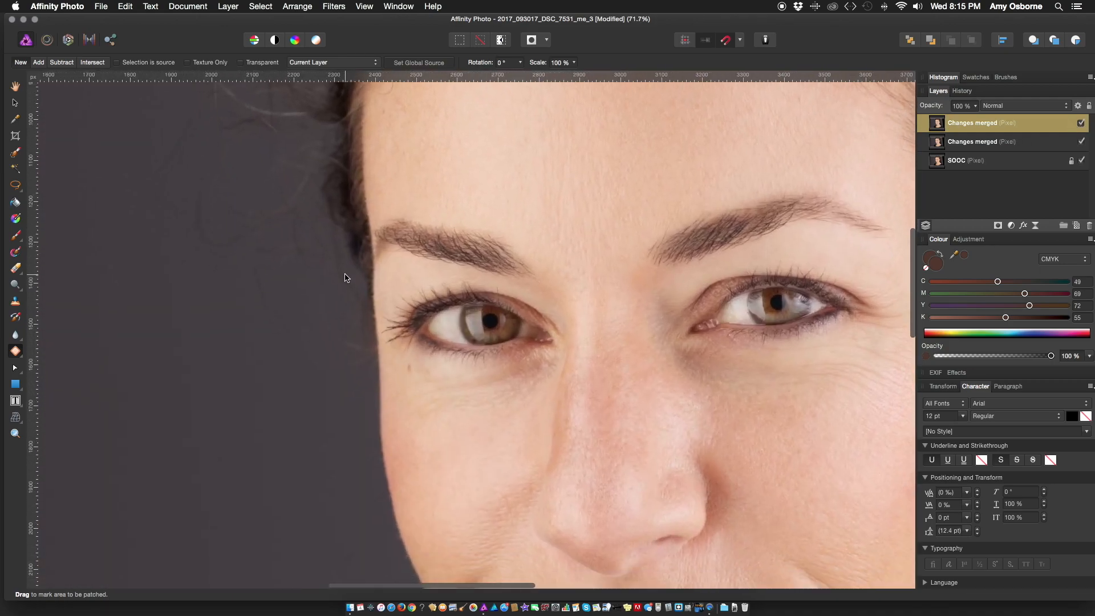
{"action": "scroll", "coordinate": [344, 277], "scroll_direction": "up", "scroll_amount": 6}
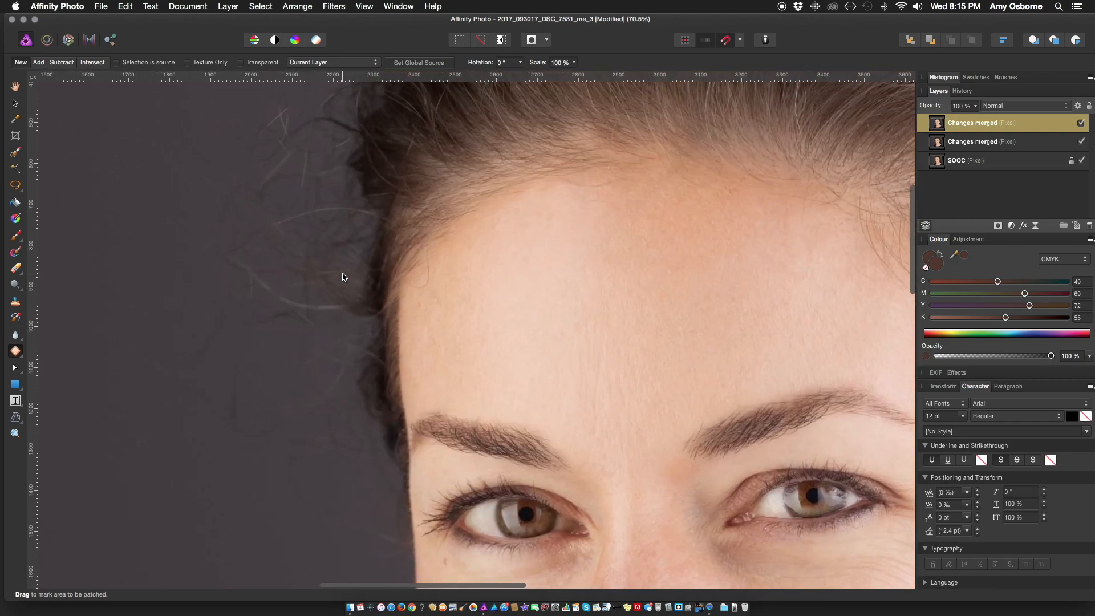
{"action": "scroll", "coordinate": [342, 277], "scroll_direction": "down", "scroll_amount": 2}
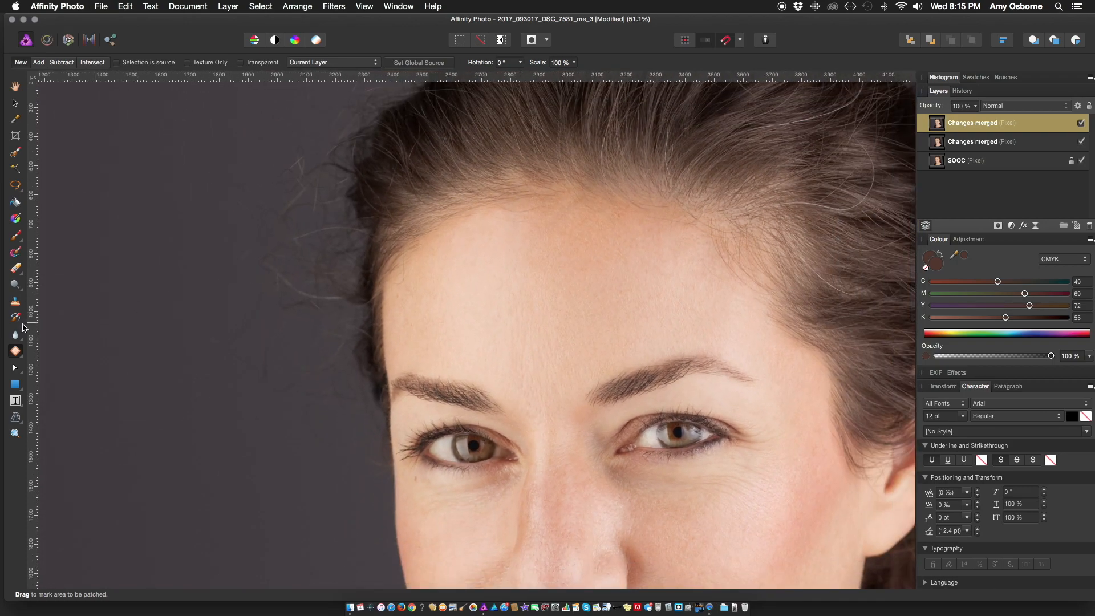
Save the document and use a 170 px Clone Brush to paint clean backdrop over stray hairs on the left side of the head.
{"action": "key", "text": "super+s"}
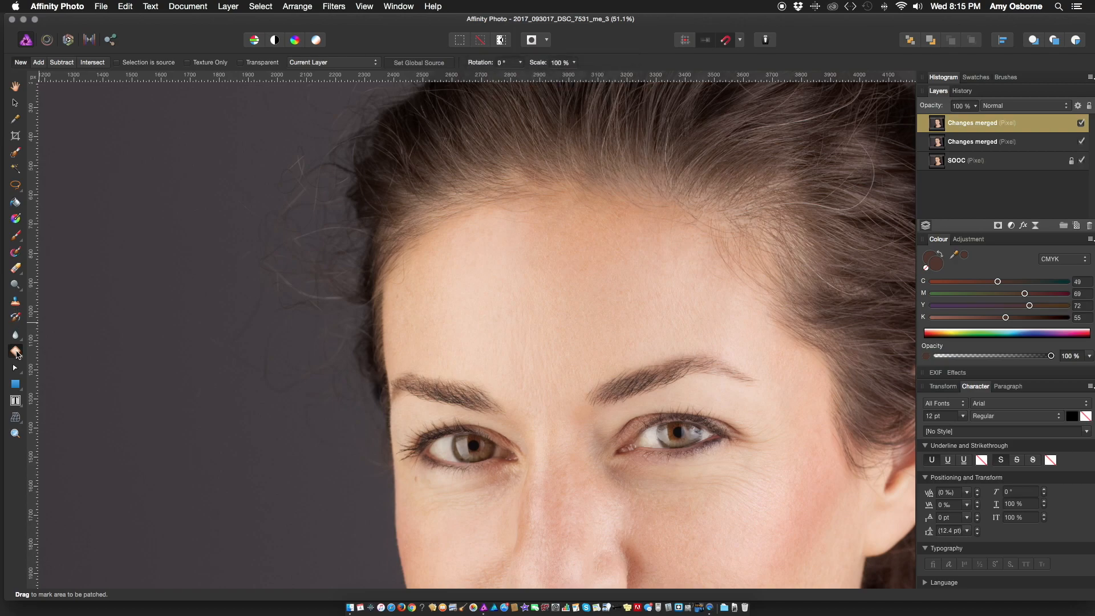
{"action": "left_click", "coordinate": [16, 302]}
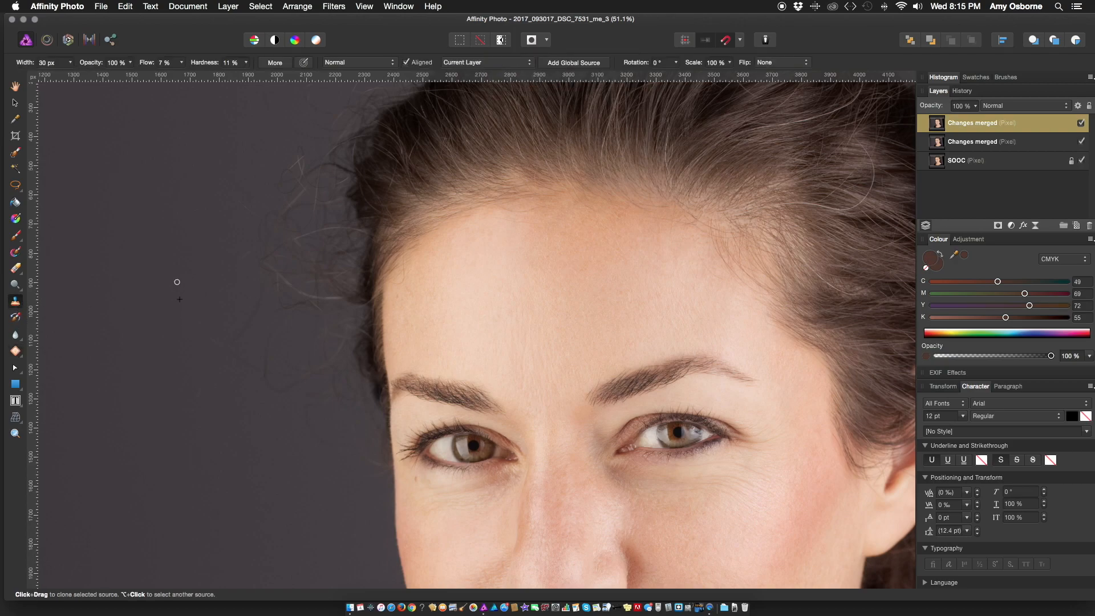
{"action": "left_click_drag", "start_coordinate": [71, 63], "coordinate": [105, 81]}
{"action": "mouse_move", "coordinate": [182, 358]}
{"action": "left_mouse_down"}
{"action": "mouse_move", "coordinate": [197, 394]}
{"action": "mouse_move", "coordinate": [208, 374]}
{"action": "mouse_move", "coordinate": [193, 315]}
{"action": "left_mouse_up"}
{"action": "left_click", "coordinate": [194, 348], "text": "alt"}
{"action": "mouse_move", "coordinate": [216, 357]}
{"action": "left_mouse_down"}
{"action": "mouse_move", "coordinate": [230, 335]}
{"action": "mouse_move", "coordinate": [206, 387]}
{"action": "mouse_move", "coordinate": [247, 336]}
{"action": "mouse_move", "coordinate": [243, 372]}
{"action": "mouse_move", "coordinate": [249, 314]}
{"action": "left_mouse_up"}
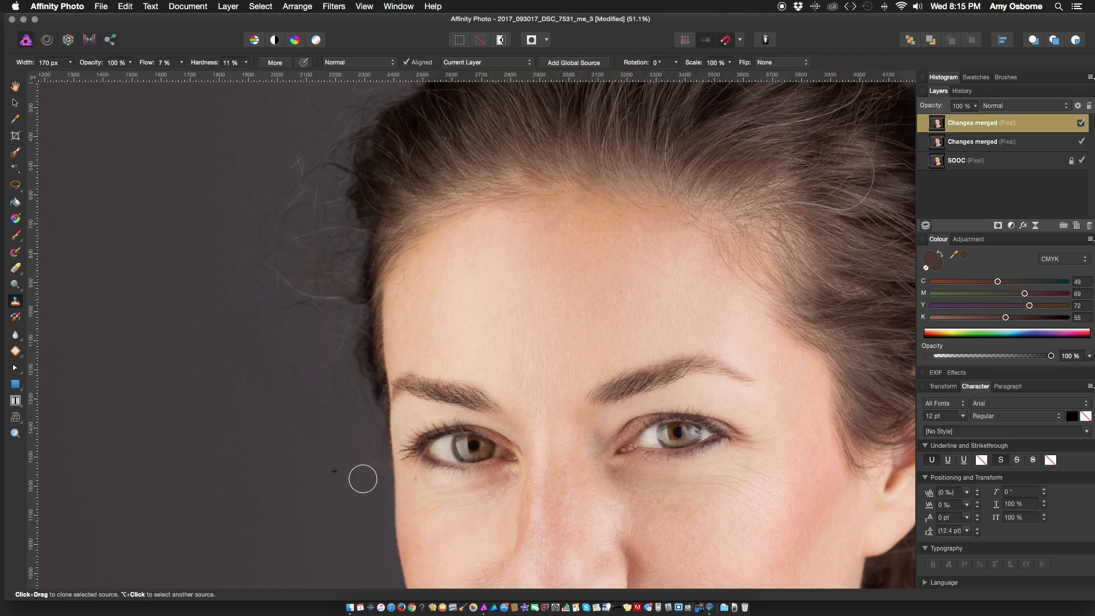
{"action": "scroll", "coordinate": [254, 256], "scroll_direction": "down", "scroll_amount": 3}
{"action": "left_click", "coordinate": [282, 177], "text": "alt"}
{"action": "mouse_move", "coordinate": [288, 192]}
{"action": "left_mouse_down"}
{"action": "mouse_move", "coordinate": [300, 171]}
{"action": "mouse_move", "coordinate": [275, 296]}
{"action": "left_mouse_up"}
Enlarge the Clone Brush to 290 px with 26 % flow and clone backdrop over the remaining flyaways left of the head.
{"action": "left_click_drag", "start_coordinate": [70, 63], "coordinate": [78, 67]}
{"action": "left_click_drag", "start_coordinate": [181, 62], "coordinate": [190, 67]}
{"action": "left_click", "coordinate": [267, 313], "text": "alt"}
{"action": "scroll", "coordinate": [306, 371], "scroll_direction": "up", "scroll_amount": 1}
{"action": "mouse_move", "coordinate": [288, 307]}
{"action": "left_mouse_down"}
{"action": "mouse_move", "coordinate": [297, 371]}
{"action": "mouse_move", "coordinate": [287, 232]}
{"action": "mouse_move", "coordinate": [349, 114]}
{"action": "left_mouse_up"}
Sample the backdrop right of the head and clone it over the flyaways along the upper right hairline.
{"action": "left_click", "coordinate": [731, 164], "text": "alt"}
{"action": "left_click_drag", "start_coordinate": [712, 163], "coordinate": [707, 213]}
{"action": "left_click_drag", "start_coordinate": [716, 148], "coordinate": [746, 298]}
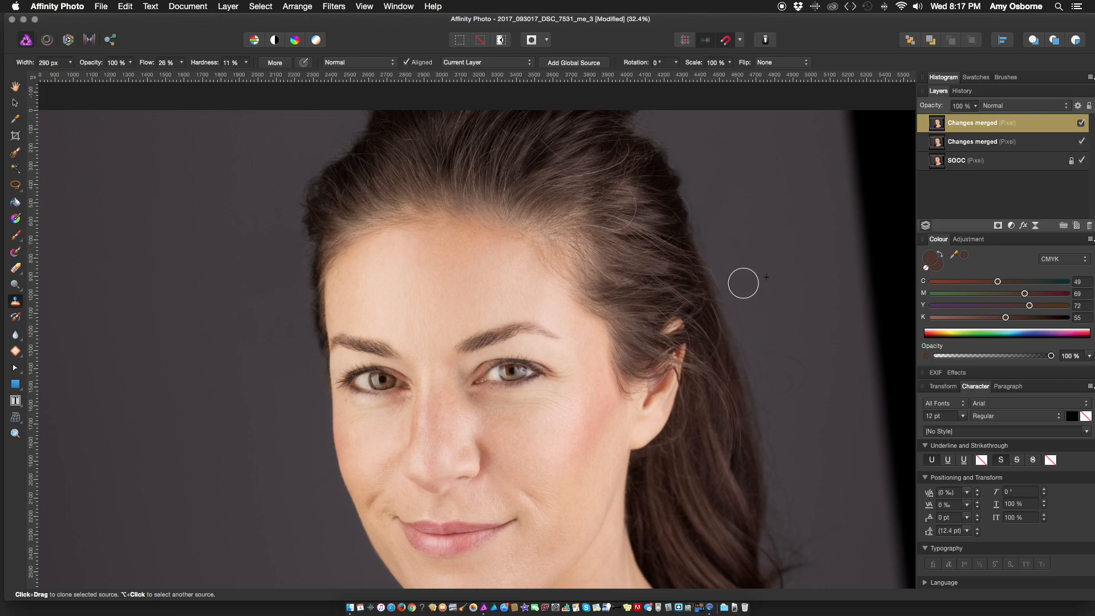
Clone clean backdrop over the frizz along the outer edge of the long hair down to the shoulder.
{"action": "scroll", "coordinate": [677, 290], "scroll_direction": "down", "scroll_amount": 2}
{"action": "scroll", "coordinate": [674, 296], "scroll_direction": "up", "scroll_amount": 3}
{"action": "left_click", "coordinate": [657, 262], "text": "alt"}
{"action": "left_click_drag", "start_coordinate": [656, 268], "coordinate": [703, 448]}
{"action": "scroll", "coordinate": [701, 343], "scroll_direction": "down", "scroll_amount": 3}
{"action": "left_click_drag", "start_coordinate": [700, 317], "coordinate": [722, 385]}
{"action": "left_click", "coordinate": [728, 423], "text": "alt"}
{"action": "mouse_move", "coordinate": [713, 446]}
{"action": "left_mouse_down"}
{"action": "mouse_move", "coordinate": [744, 481]}
{"action": "mouse_move", "coordinate": [728, 470]}
{"action": "left_mouse_up"}
{"action": "scroll", "coordinate": [736, 456], "scroll_direction": "down", "scroll_amount": 3}
Rename the top Changes merged layer to "frizz".
{"action": "double_click", "coordinate": [972, 123]}
{"action": "type", "text": "frizz"}
{"action": "left_click", "coordinate": [993, 197]}
Select the frizz layer and sample fresh backdrop beside the left side of the face for the Clone Brush.
{"action": "scroll", "coordinate": [719, 354], "scroll_direction": "up", "scroll_amount": 10}
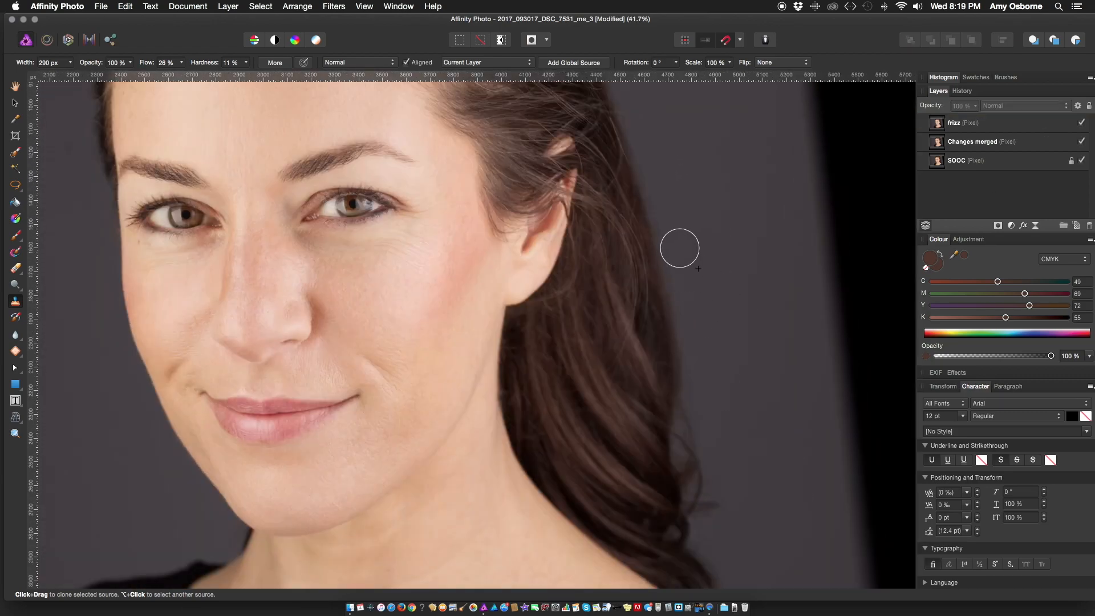
{"action": "scroll", "coordinate": [326, 349], "scroll_direction": "up", "scroll_amount": 2}
{"action": "scroll", "coordinate": [266, 384], "scroll_direction": "down", "scroll_amount": 4}
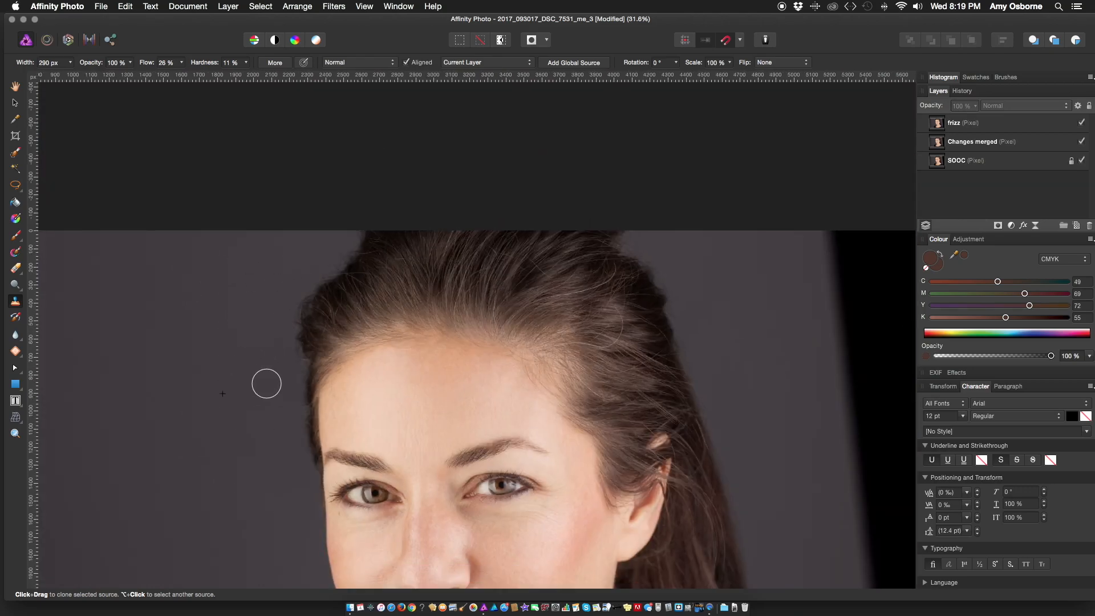
{"action": "scroll", "coordinate": [285, 371], "scroll_direction": "down", "scroll_amount": 8}
{"action": "scroll", "coordinate": [342, 353], "scroll_direction": "up", "scroll_amount": 3}
{"action": "left_click", "coordinate": [344, 379], "text": "alt"}
{"action": "scroll", "coordinate": [343, 343], "scroll_direction": "down", "scroll_amount": 1}
{"action": "left_click", "coordinate": [993, 122]}
{"action": "left_click", "coordinate": [247, 313], "text": "alt"}
{"action": "scroll", "coordinate": [245, 302], "scroll_direction": "up", "scroll_amount": 6}
{"action": "scroll", "coordinate": [430, 447], "scroll_direction": "down", "scroll_amount": 5}
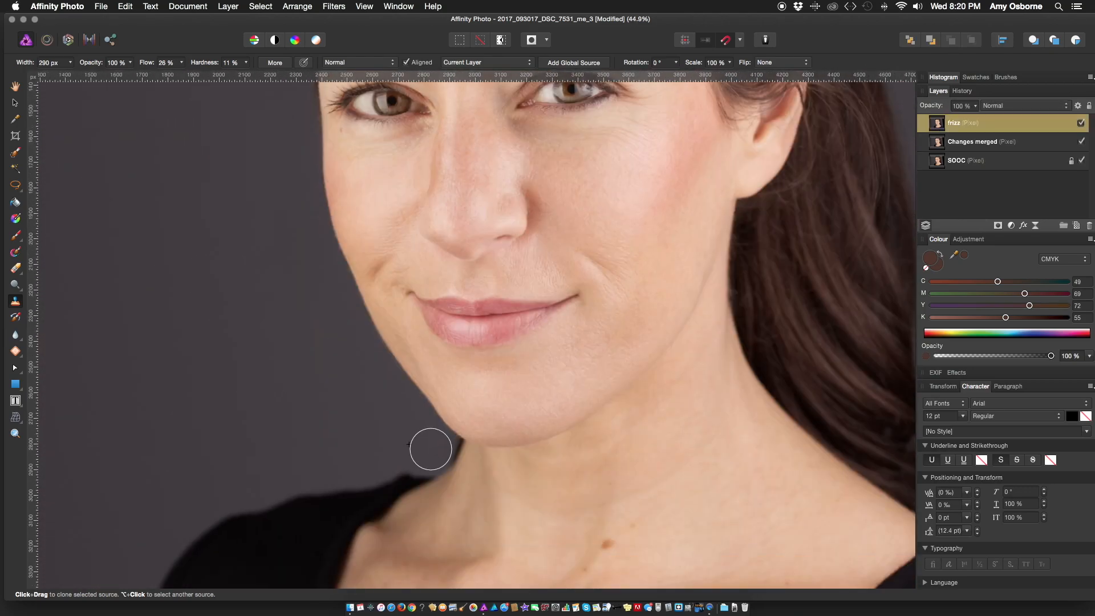
Inspect the hair edges and compare the portrait with the frizz layer hidden and shown.
{"action": "scroll", "coordinate": [611, 191], "scroll_direction": "up", "scroll_amount": 4}
{"action": "scroll", "coordinate": [611, 191], "scroll_direction": "right", "scroll_amount": 4}
{"action": "scroll", "coordinate": [677, 407], "scroll_direction": "down", "scroll_amount": 3}
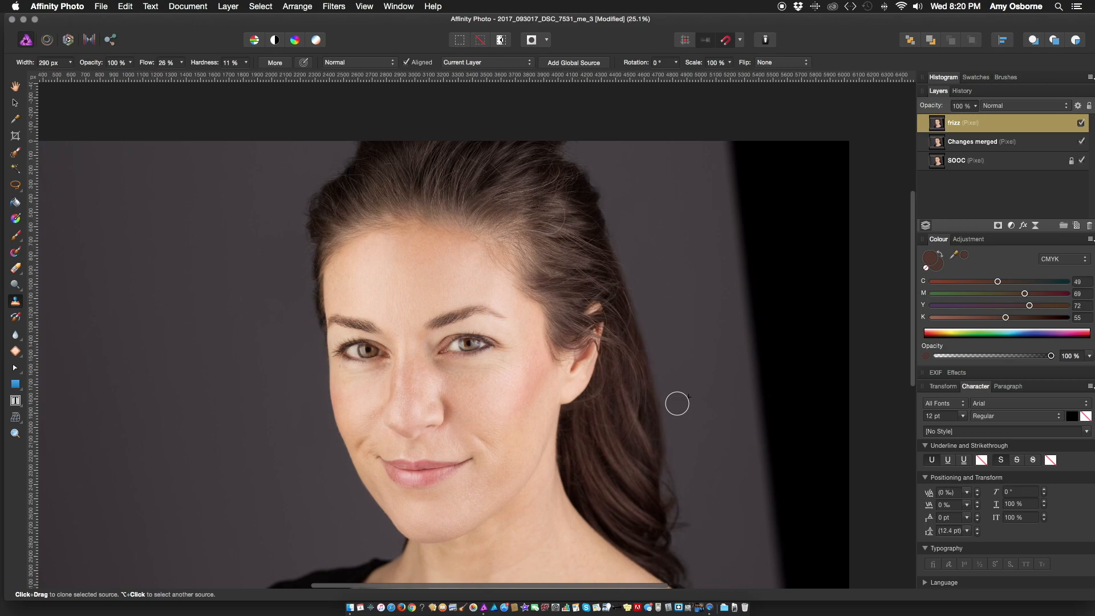
{"action": "scroll", "coordinate": [678, 400], "scroll_direction": "down", "scroll_amount": 2}
{"action": "scroll", "coordinate": [793, 320], "scroll_direction": "left", "scroll_amount": 4}
{"action": "scroll", "coordinate": [793, 319], "scroll_direction": "left", "scroll_amount": 2}
{"action": "scroll", "coordinate": [793, 320], "scroll_direction": "up", "scroll_amount": 1}
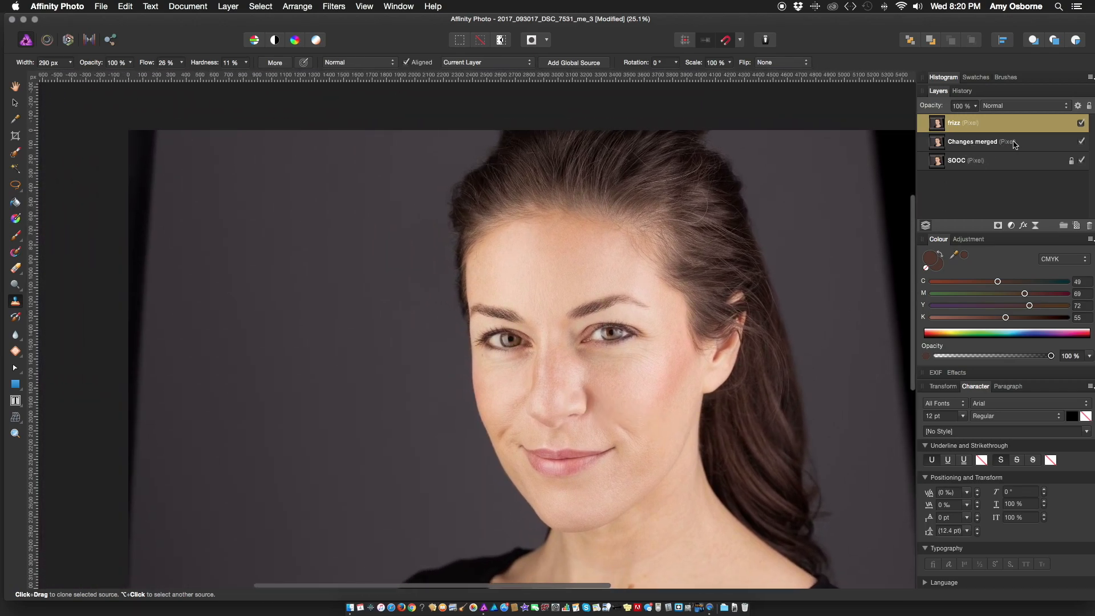
{"action": "left_click", "coordinate": [1081, 124]}
{"action": "left_click", "coordinate": [1080, 123]}
{"action": "left_click", "coordinate": [1081, 123]}
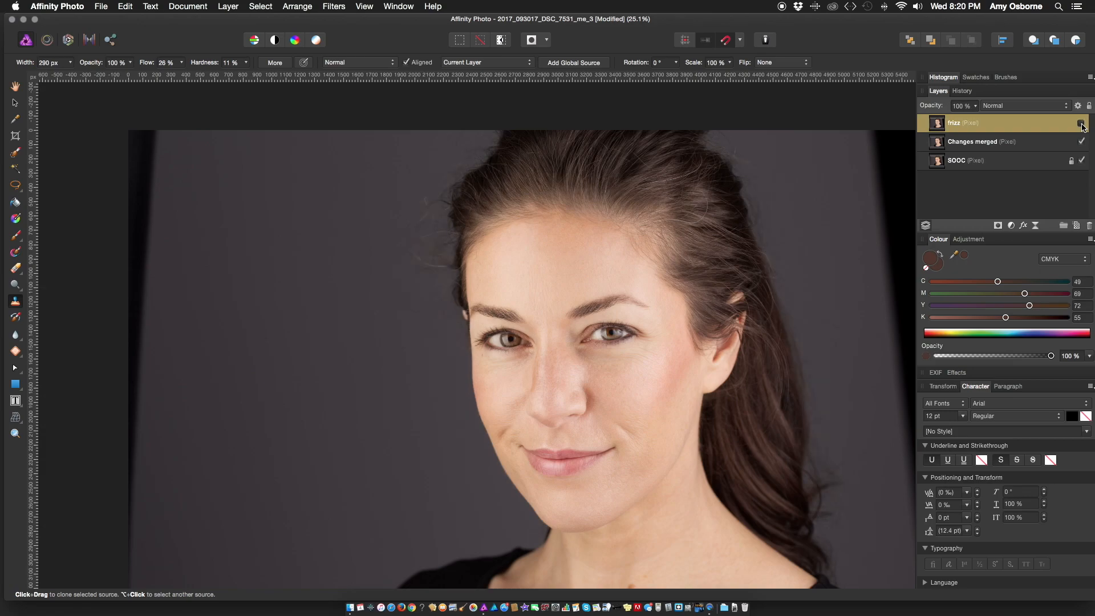
{"action": "left_click", "coordinate": [1081, 123]}
Lower the frizz layer's opacity to 59 % and duplicate the layer.
{"action": "left_click", "coordinate": [975, 106]}
{"action": "left_click_drag", "start_coordinate": [981, 122], "coordinate": [951, 124]}
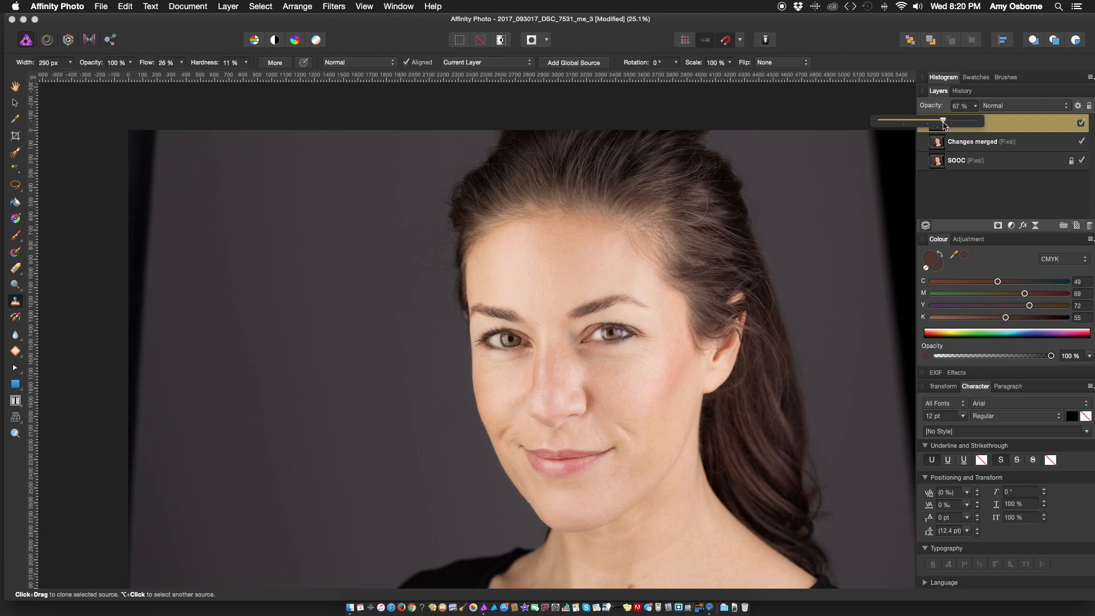
{"action": "scroll", "coordinate": [603, 214], "scroll_direction": "right", "scroll_amount": 3}
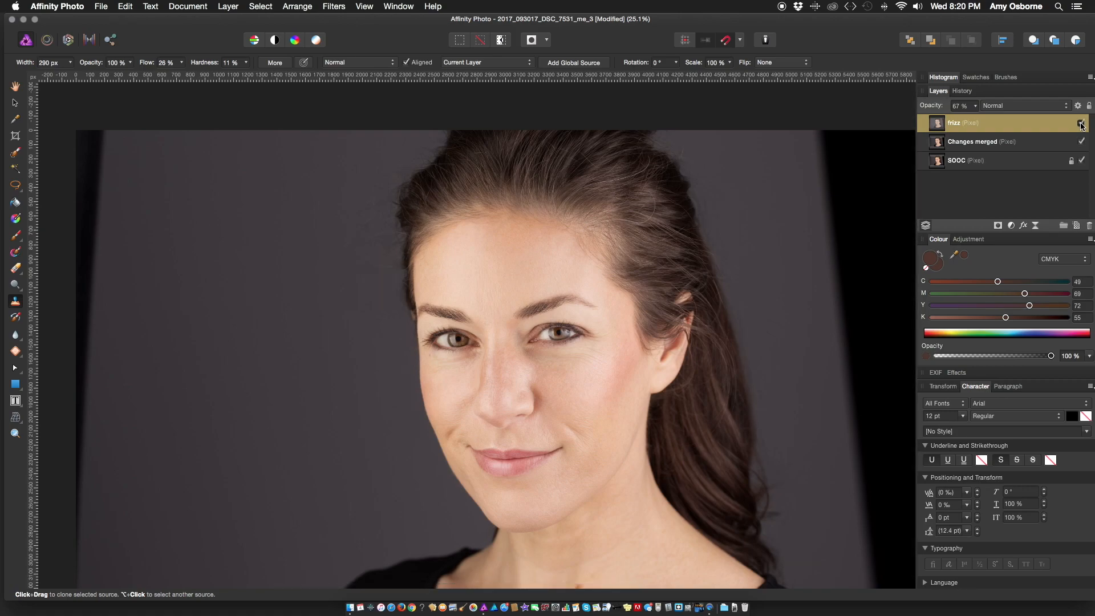
{"action": "left_click_drag", "start_coordinate": [976, 106], "coordinate": [968, 124]}
{"action": "key", "text": "super+j"}
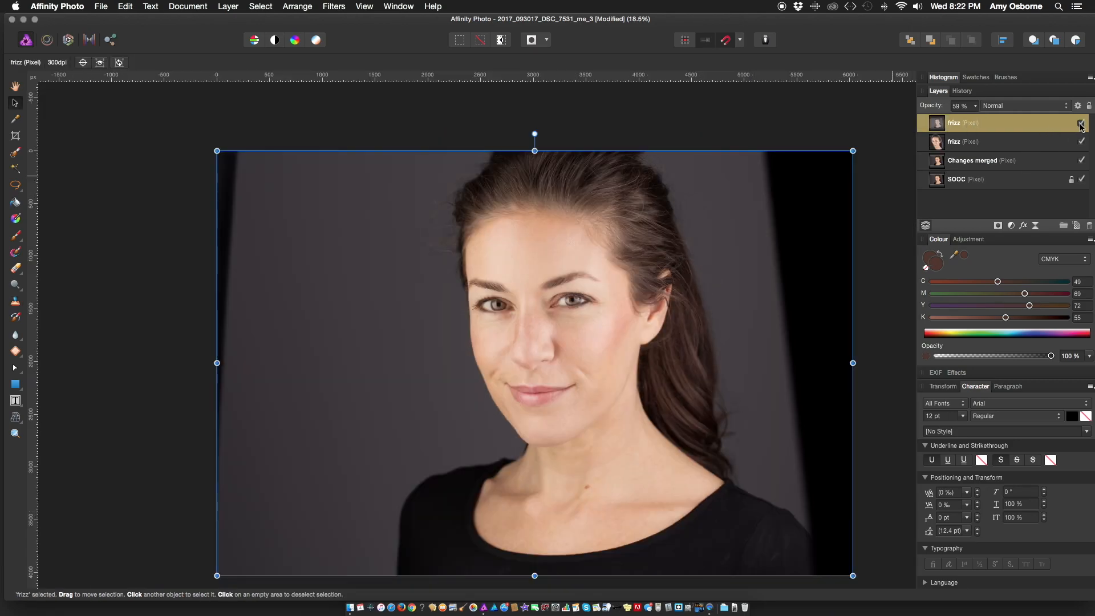
{"action": "scroll", "coordinate": [583, 292], "scroll_direction": "up", "scroll_amount": 3}
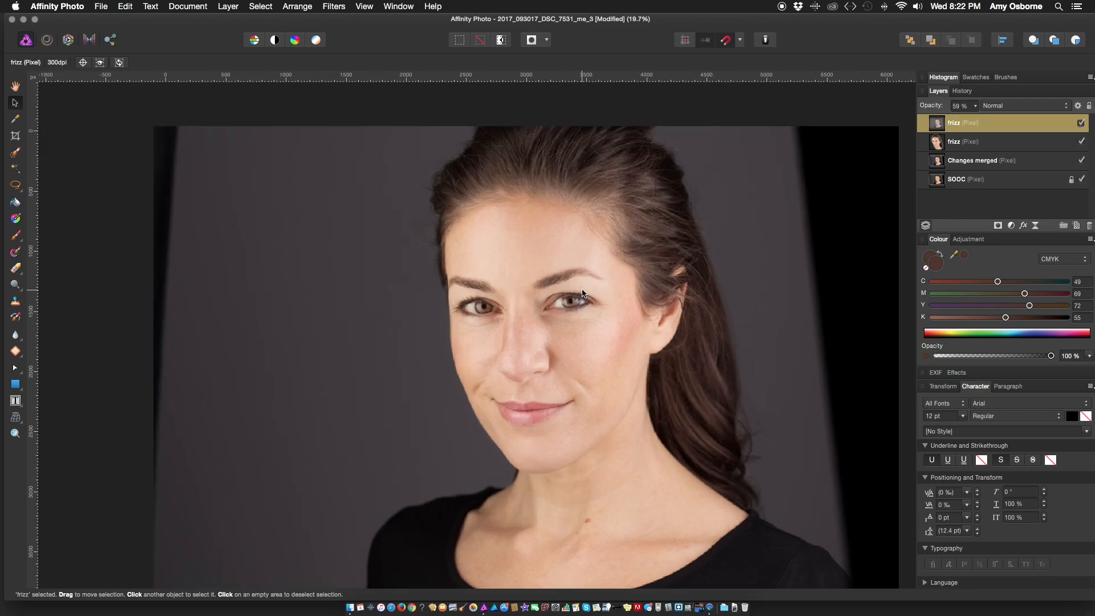
Raise the top frizz layer's opacity to 75 % and check the blended hair edges.
{"action": "left_click_drag", "start_coordinate": [975, 106], "coordinate": [980, 122]}
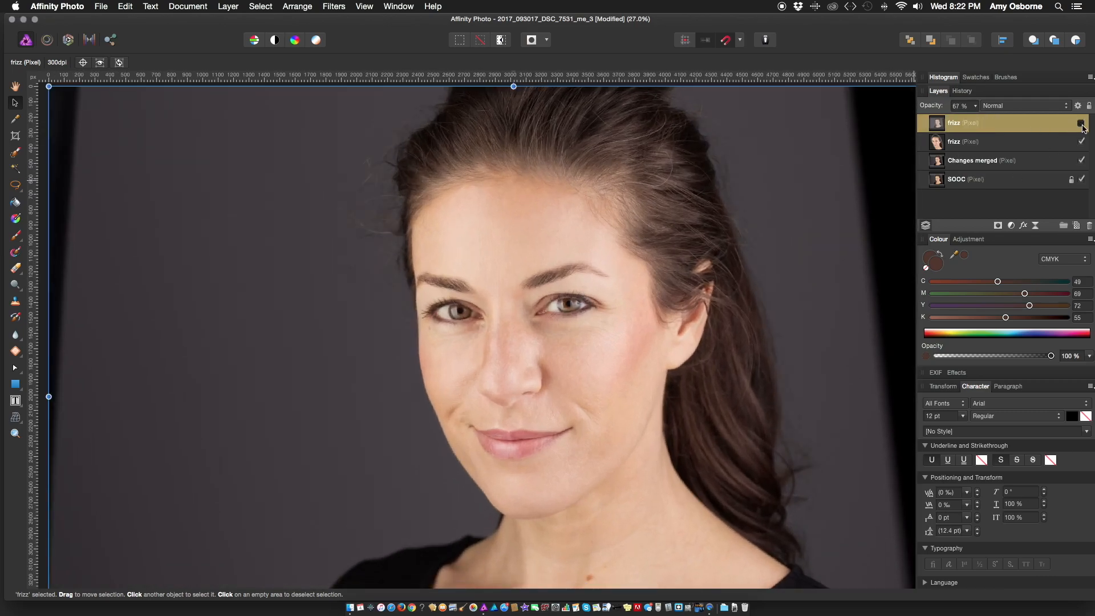
{"action": "scroll", "coordinate": [767, 228], "scroll_direction": "down", "scroll_amount": 3}
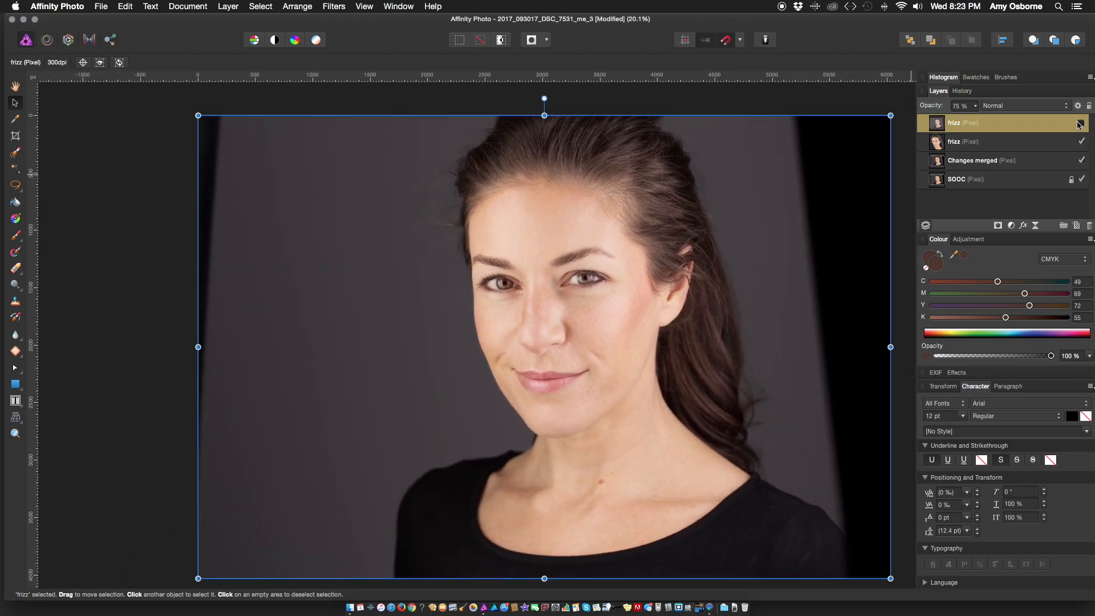
{"action": "scroll", "coordinate": [559, 289], "scroll_direction": "up", "scroll_amount": 4}
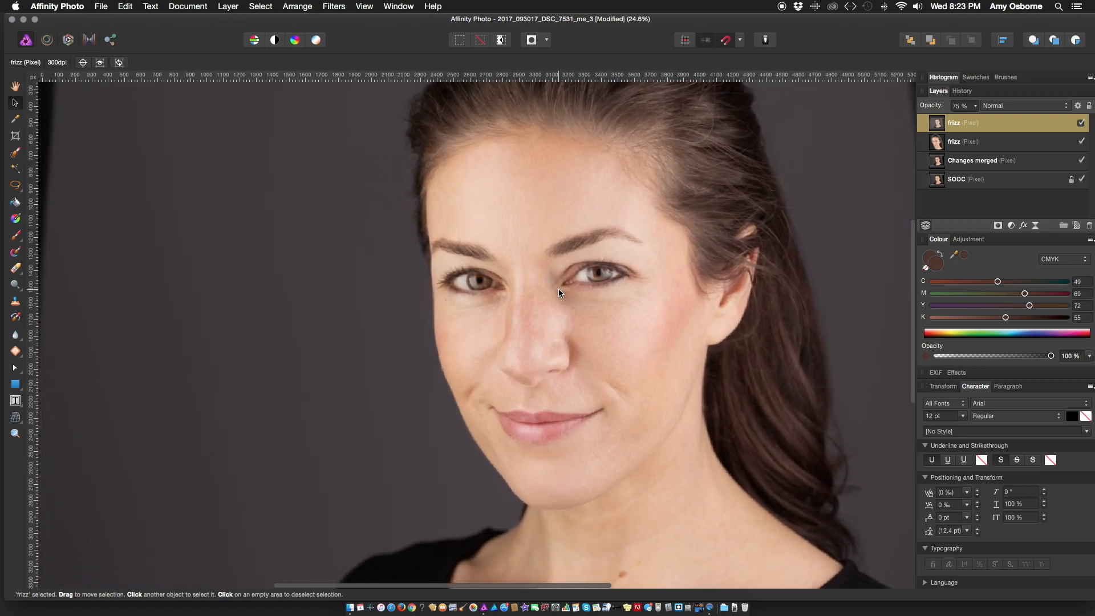
Merge both frizz layers into the Changes merged layer above SOOC, and save the document.
{"action": "key", "text": "super+s"}
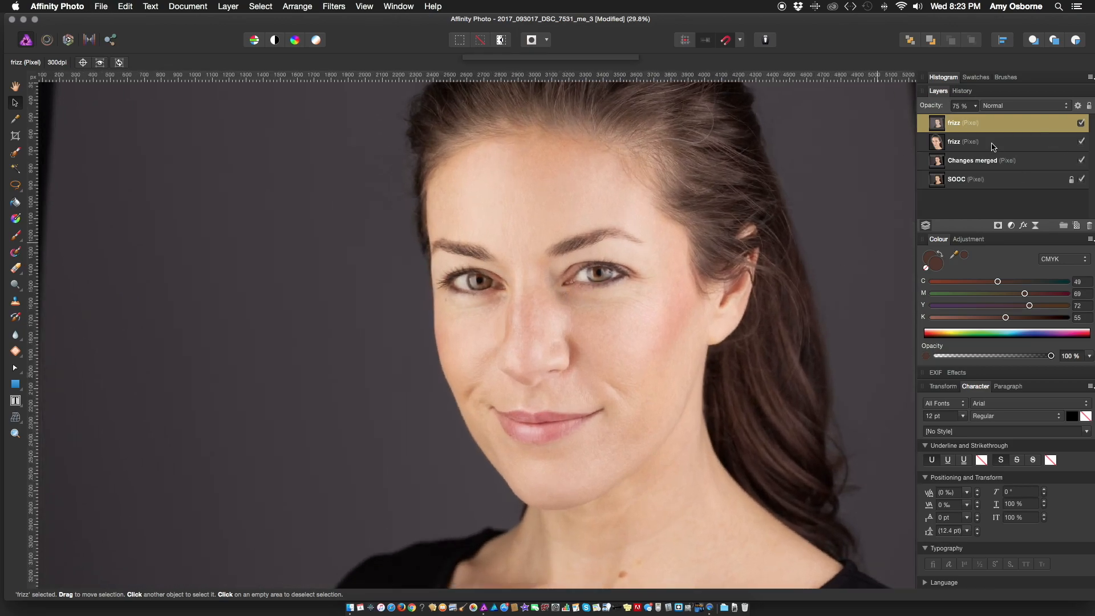
{"action": "left_click", "coordinate": [977, 134]}
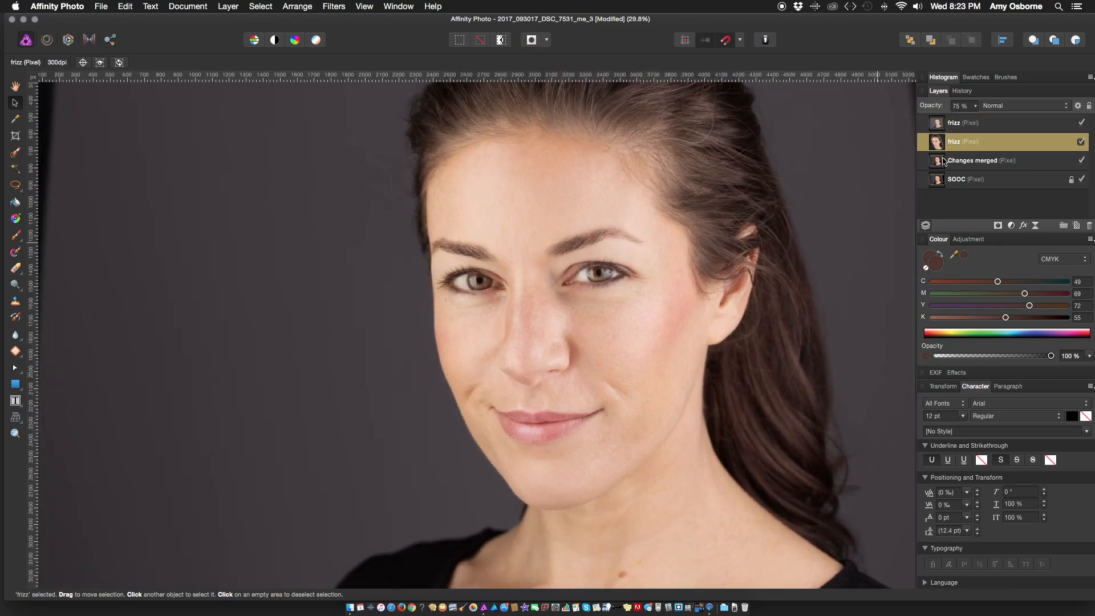
{"action": "scroll", "coordinate": [799, 183], "scroll_direction": "down", "scroll_amount": 2}
{"action": "scroll", "coordinate": [798, 183], "scroll_direction": "down", "scroll_amount": 2}
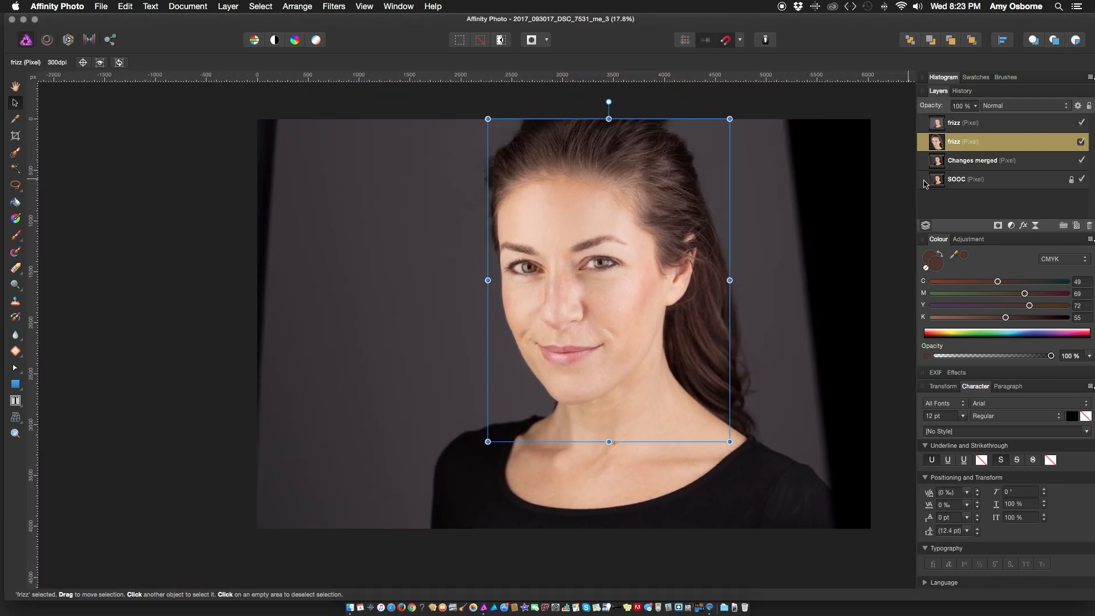
{"action": "left_click", "coordinate": [961, 161], "text": "shift"}
{"action": "left_click", "coordinate": [944, 127], "text": "super"}
{"action": "left_click", "coordinate": [187, 6]}
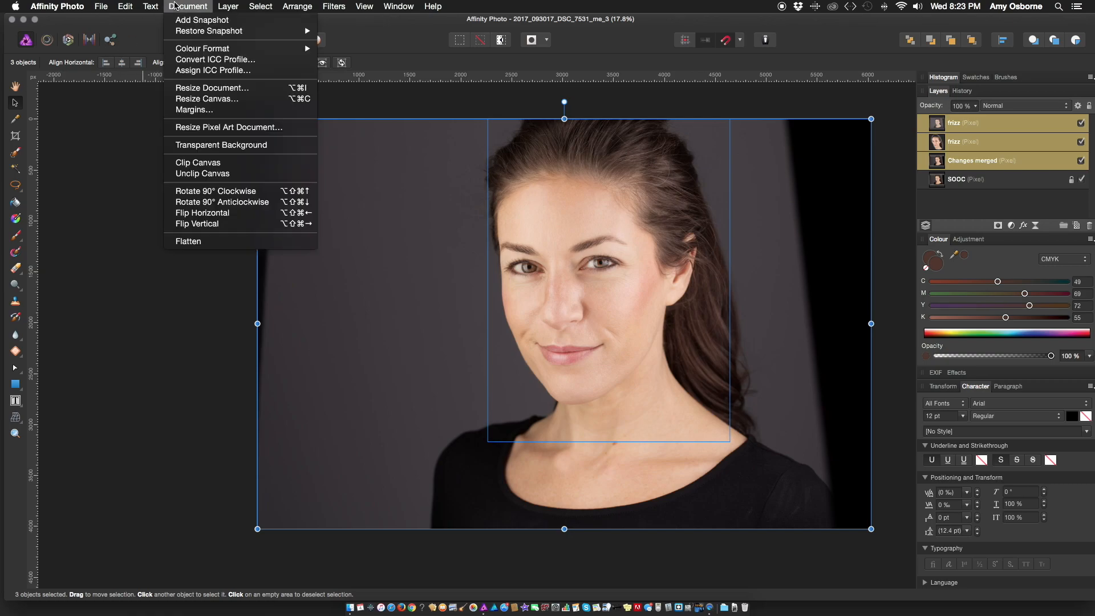
{"action": "mouse_move", "coordinate": [228, 7]}
{"action": "left_click", "coordinate": [237, 218]}
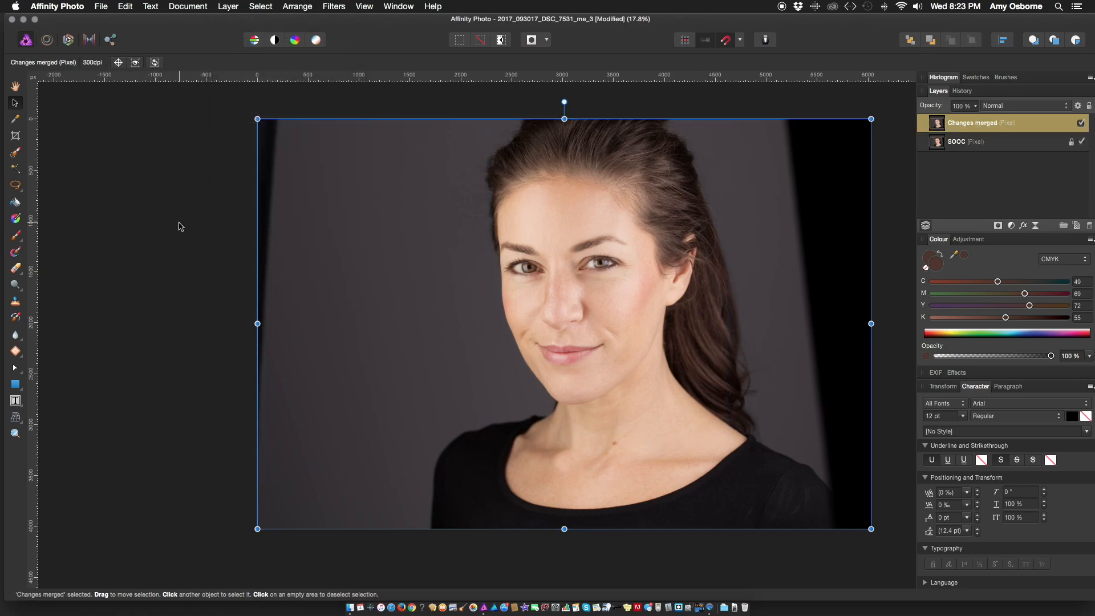
{"action": "left_click", "coordinate": [179, 226]}
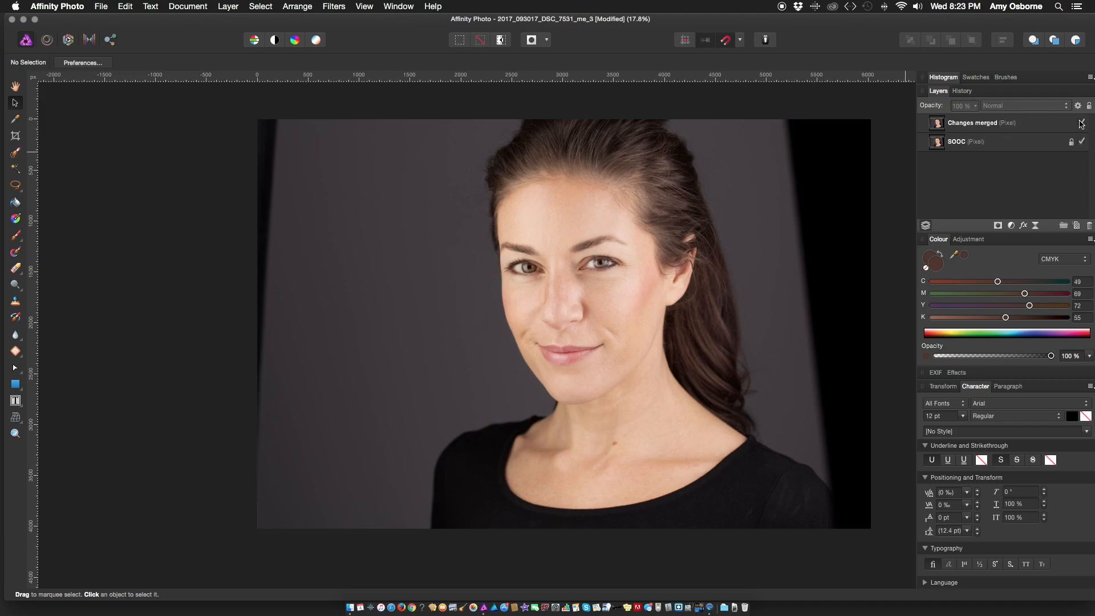
{"action": "key", "text": "super+s"}
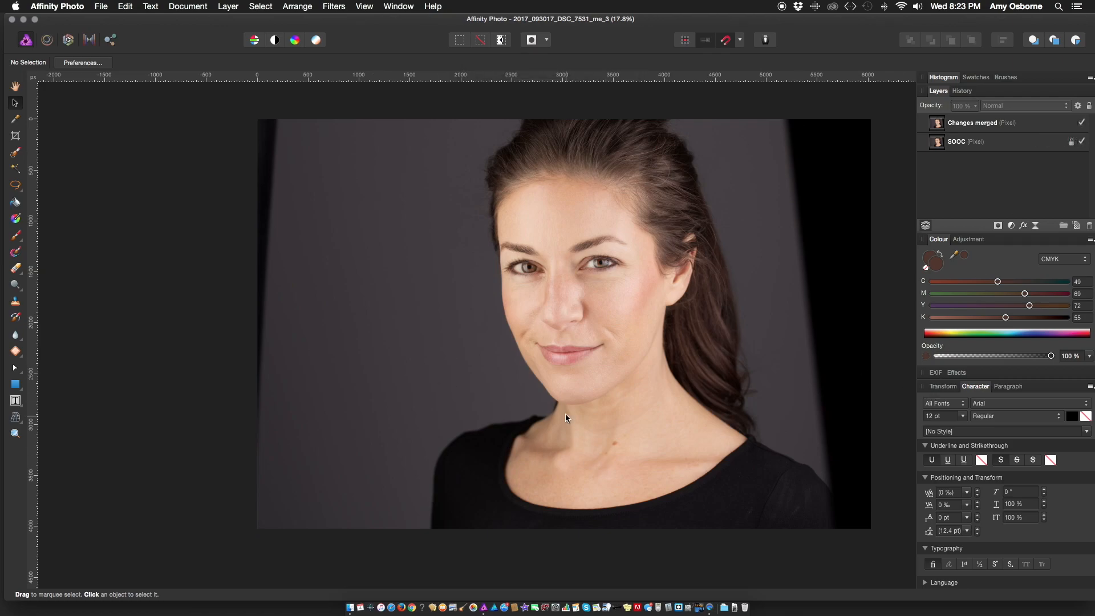
Duplicate the Changes merged layer and retouch the dark hair sliver between jaw and neck with the Blemish Removal tool at 110 px width.
{"action": "scroll", "coordinate": [565, 415], "scroll_direction": "up", "scroll_amount": 5}
{"action": "scroll", "coordinate": [559, 407], "scroll_direction": "up", "scroll_amount": 3}
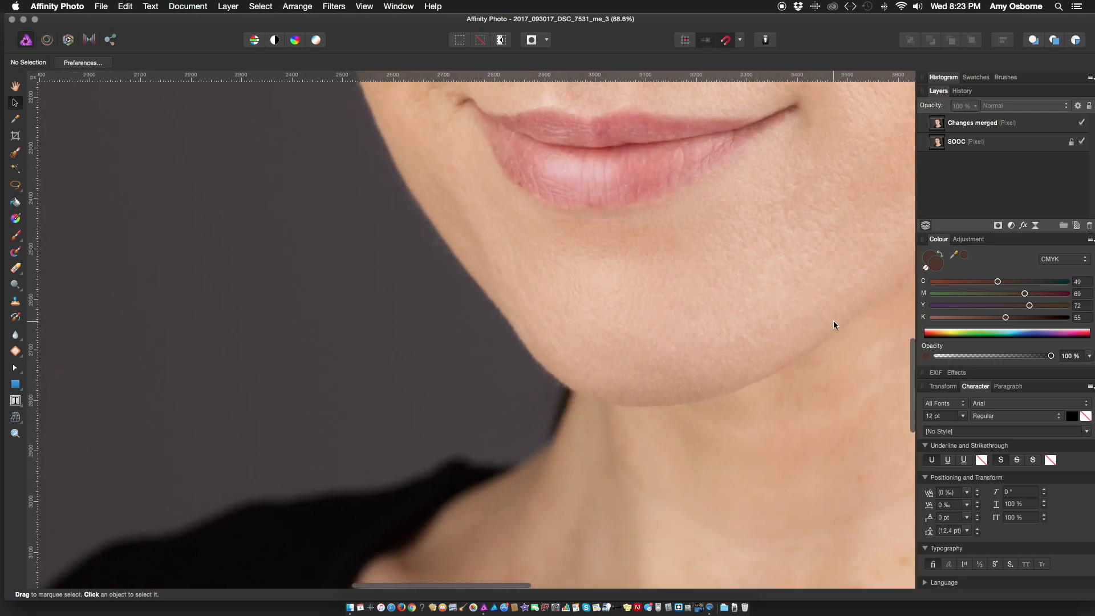
{"action": "left_click", "coordinate": [955, 130]}
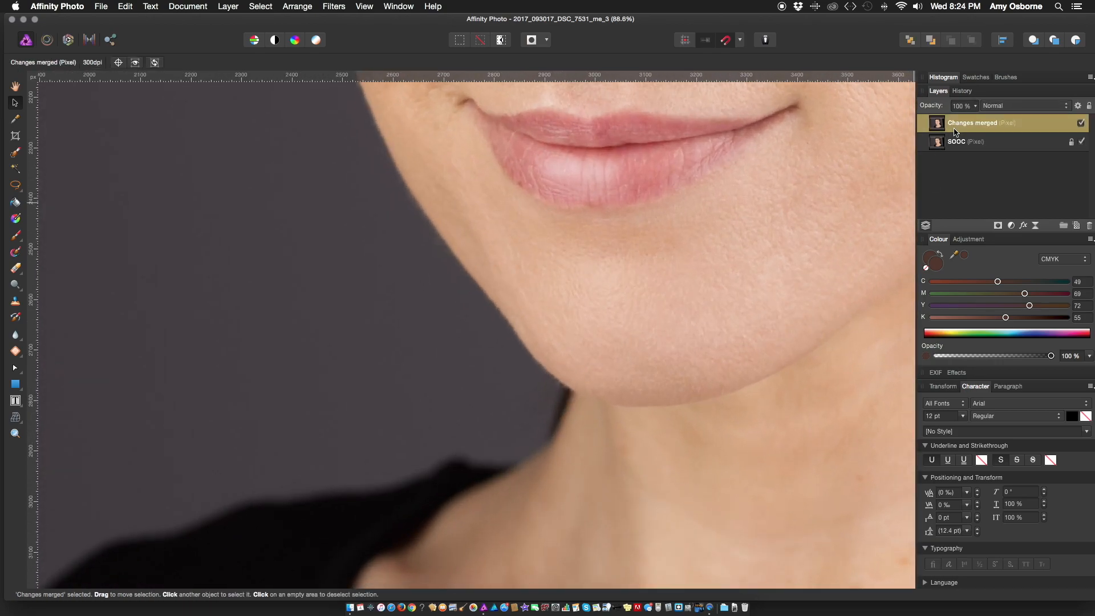
{"action": "key", "text": "super+alt+shift+e"}
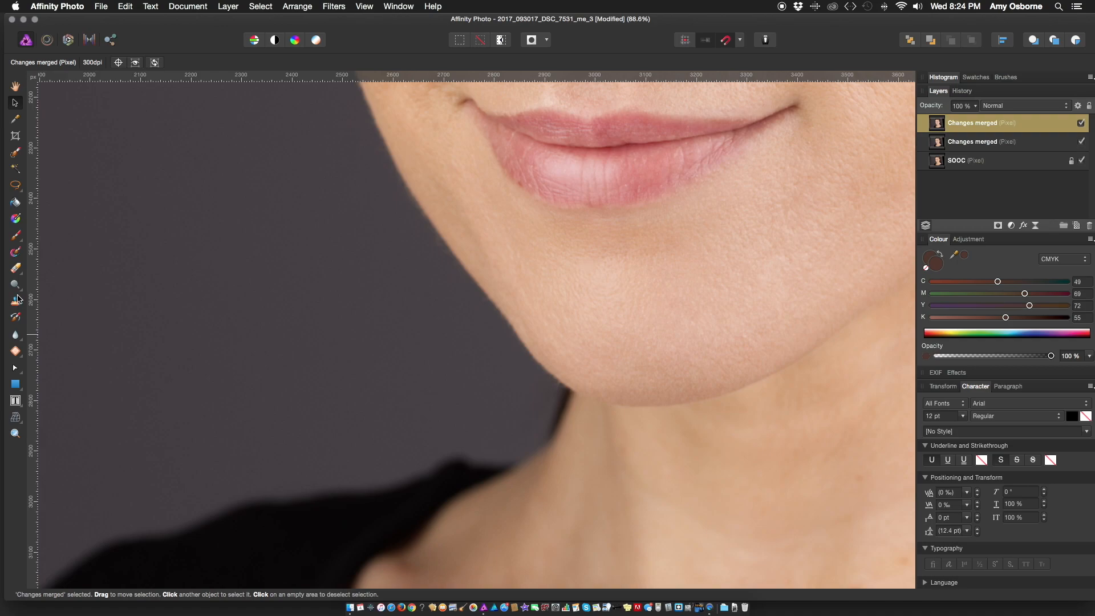
{"action": "left_click", "coordinate": [15, 271]}
{"action": "left_click", "coordinate": [15, 300]}
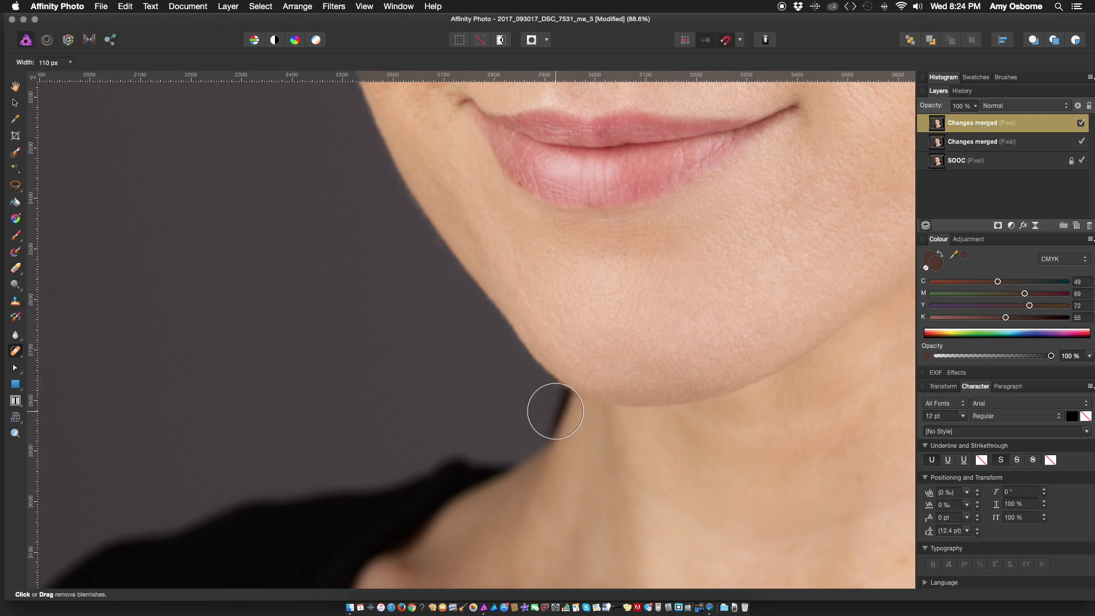
{"action": "mouse_move", "coordinate": [549, 438]}
{"action": "left_mouse_down"}
{"action": "mouse_move", "coordinate": [518, 458]}
{"action": "mouse_move", "coordinate": [554, 371]}
{"action": "mouse_move", "coordinate": [575, 382]}
{"action": "mouse_move", "coordinate": [572, 393]}
{"action": "mouse_move", "coordinate": [551, 375]}
{"action": "left_mouse_up"}
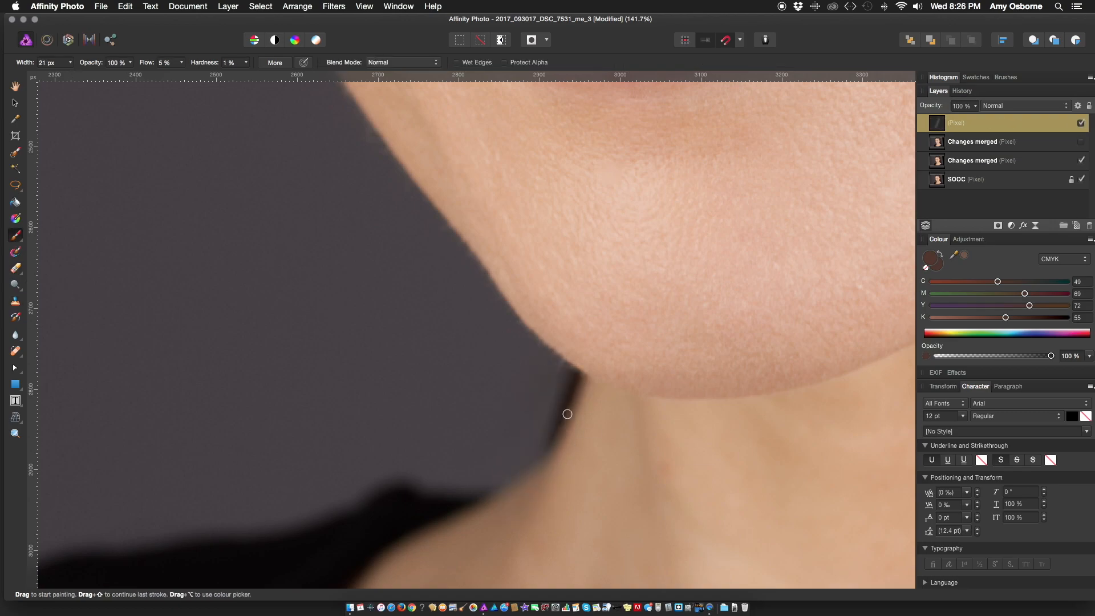
Sample a skin tone at the neck edge, hide the painted pixel layer and show the upper Changes merged layer.
{"action": "left_click", "coordinate": [555, 450], "text": "alt"}
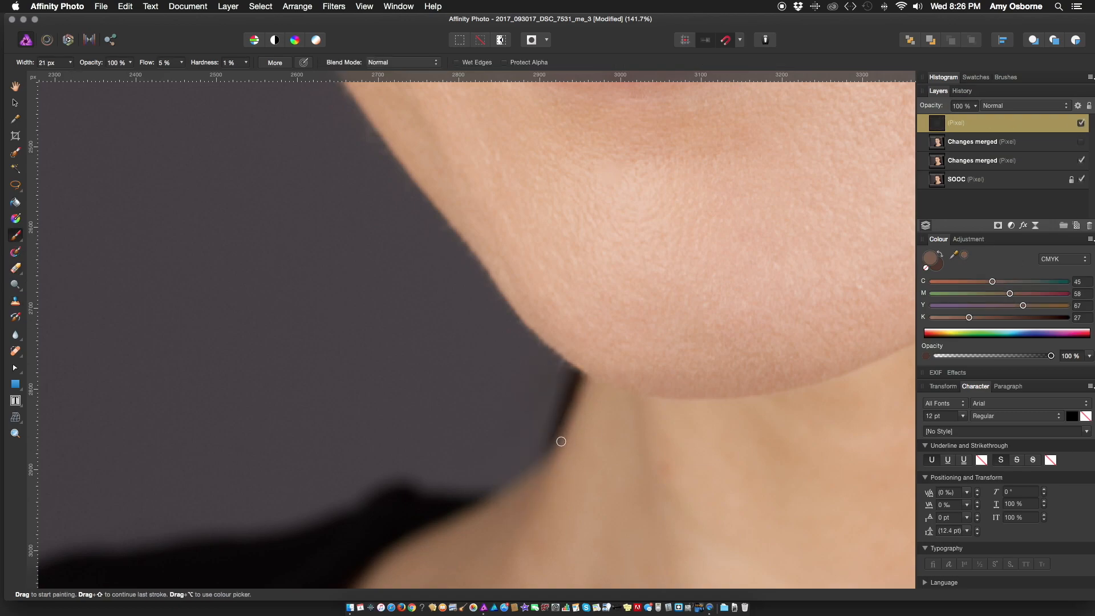
{"action": "left_click", "coordinate": [16, 268]}
{"action": "left_click", "coordinate": [1080, 123]}
{"action": "left_click", "coordinate": [973, 141]}
{"action": "left_click", "coordinate": [1081, 142]}
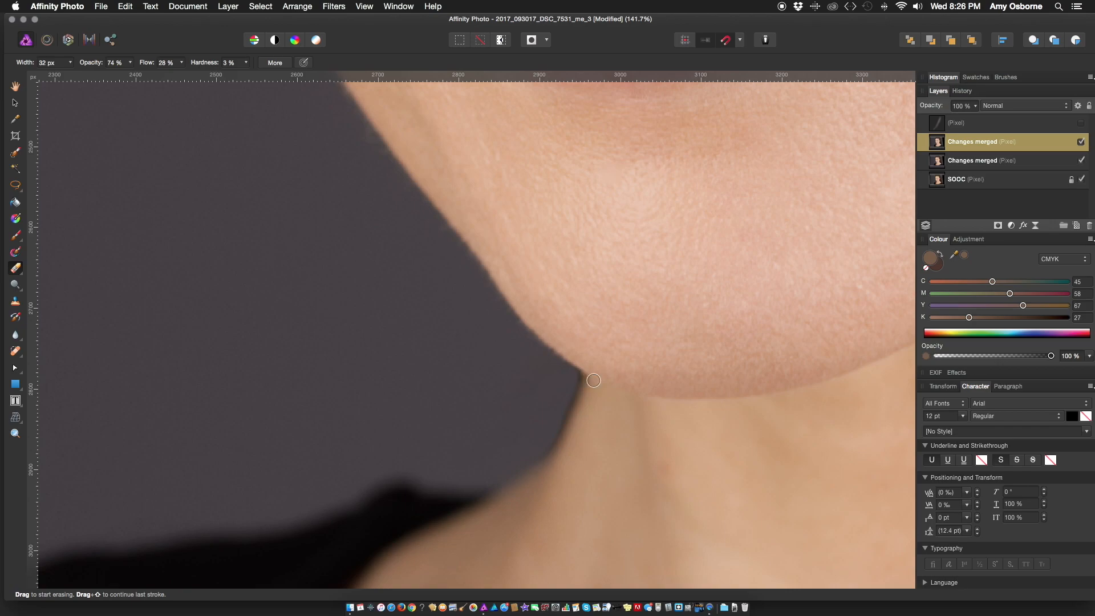
{"action": "scroll", "coordinate": [434, 381], "scroll_direction": "down", "scroll_amount": 5}
{"action": "scroll", "coordinate": [465, 384], "scroll_direction": "up", "scroll_amount": 5}
Show the pixel layer again and paint sampled tones along the neck edge below the jaw.
{"action": "left_click", "coordinate": [959, 122]}
{"action": "left_click", "coordinate": [1081, 123]}
{"action": "left_click", "coordinate": [482, 399], "text": "alt"}
{"action": "left_click", "coordinate": [15, 235]}
{"action": "left_click", "coordinate": [181, 63]}
{"action": "left_click", "coordinate": [438, 420]}
{"action": "left_click_drag", "start_coordinate": [458, 359], "coordinate": [416, 458]}
{"action": "left_click", "coordinate": [473, 427], "text": "alt"}
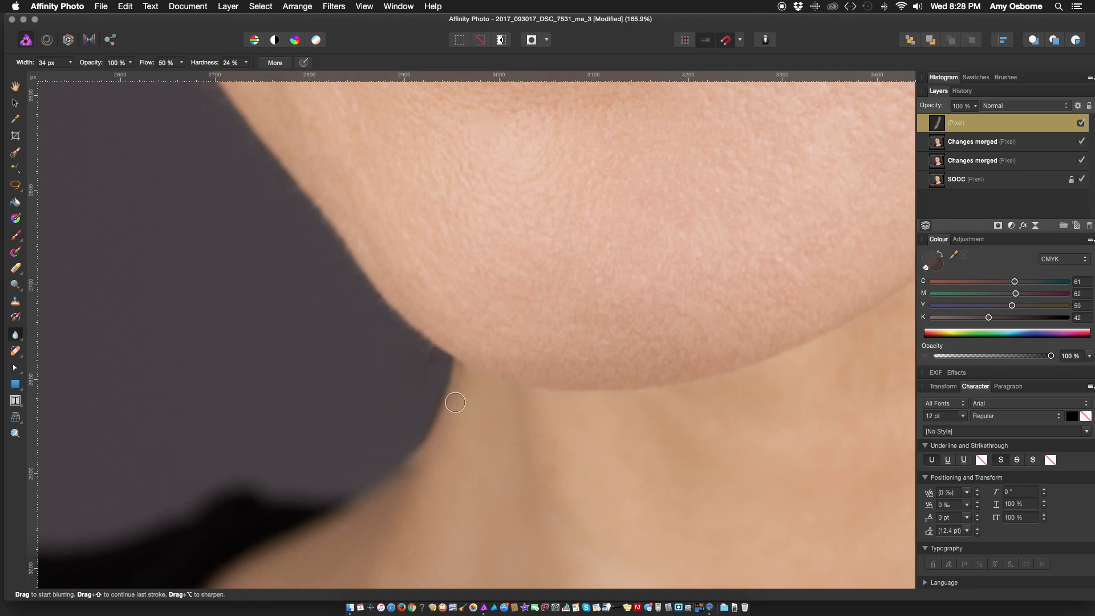
Refine the corner where jaw meets neck on the upper Changes merged layer using the Clone Brush and Blur Brush.
{"action": "key", "text": "e"}
{"action": "scroll", "coordinate": [552, 397], "scroll_direction": "down", "scroll_amount": 3}
{"action": "key", "text": "alt+bracketleft"}
{"action": "key", "text": "s"}
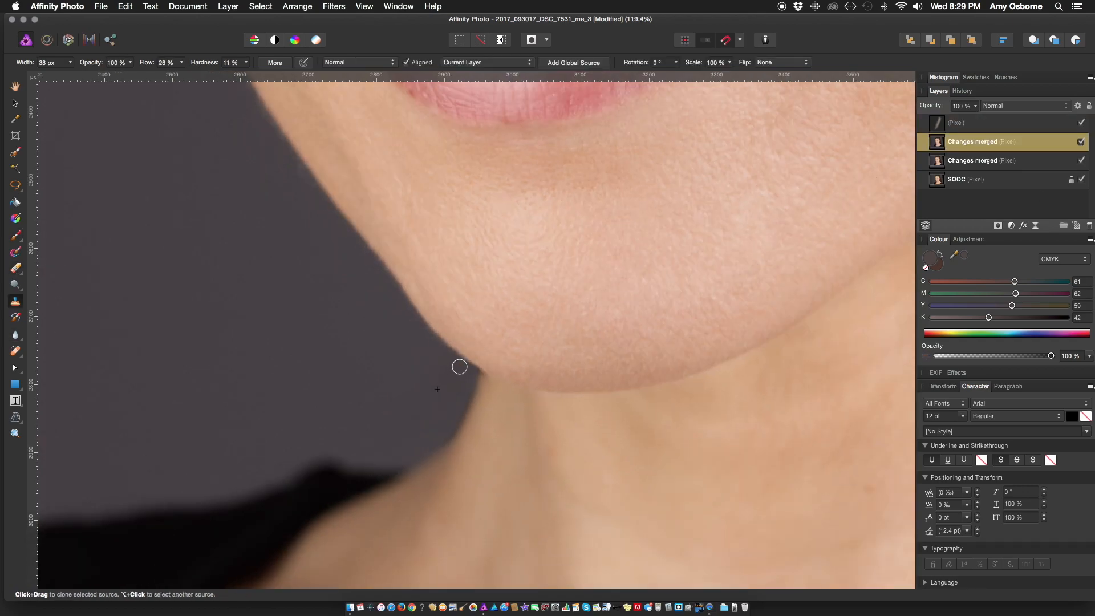
{"action": "left_click", "coordinate": [15, 335]}
{"action": "scroll", "coordinate": [750, 328], "scroll_direction": "down", "scroll_amount": 1}
Repaint the neck edge on the pixel layer with a sampled skin tone, and clean and soften it with the eraser and Blur Brush.
{"action": "left_click", "coordinate": [993, 123]}
{"action": "key", "text": "b"}
{"action": "left_click", "coordinate": [513, 376], "text": "alt"}
{"action": "key", "text": "e"}
{"action": "left_click", "coordinate": [15, 335]}
{"action": "left_click", "coordinate": [1018, 140]}
Merge the painted pixel layer and both Changes merged layers into one layer above SOOC, and save the document.
{"action": "scroll", "coordinate": [645, 247], "scroll_direction": "down", "scroll_amount": 5}
{"action": "scroll", "coordinate": [645, 247], "scroll_direction": "down", "scroll_amount": 3}
{"action": "left_click", "coordinate": [992, 123], "text": "shift"}
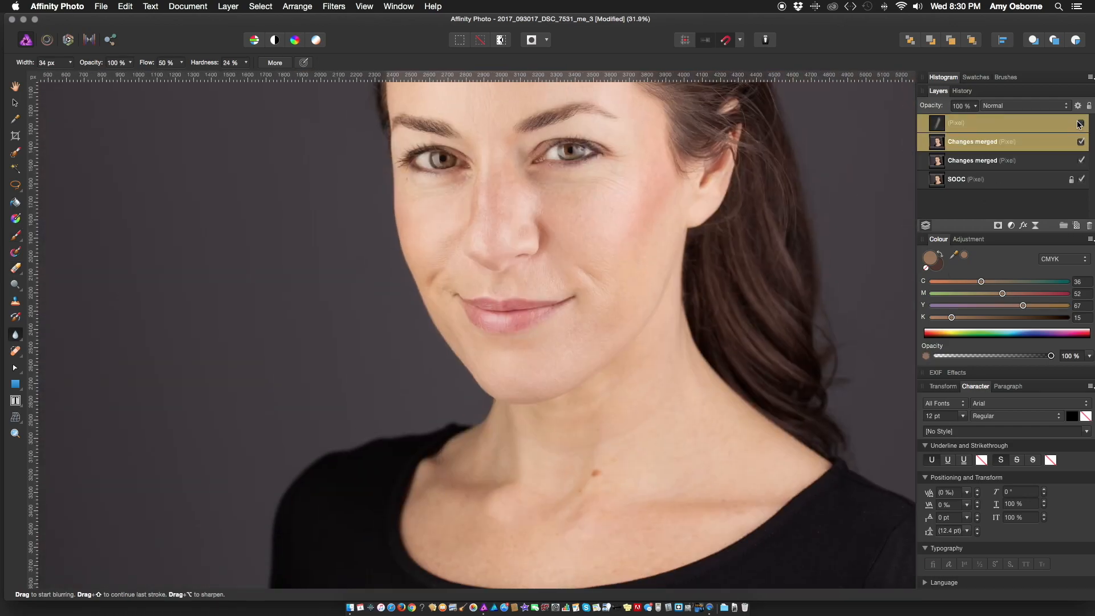
{"action": "scroll", "coordinate": [480, 404], "scroll_direction": "up", "scroll_amount": 10}
{"action": "key", "text": "e"}
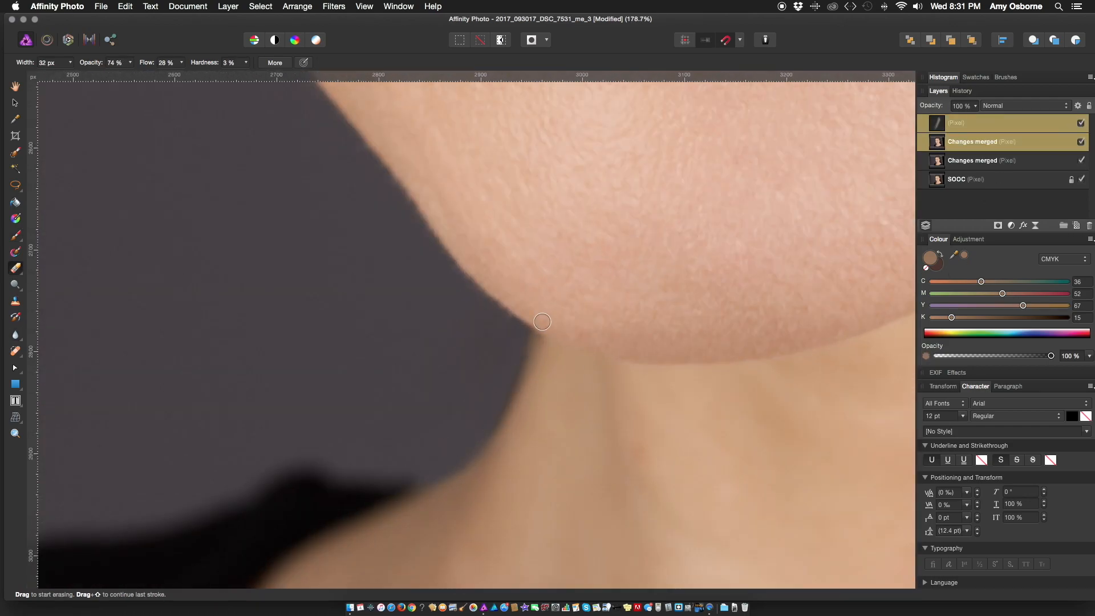
{"action": "scroll", "coordinate": [524, 418], "scroll_direction": "down", "scroll_amount": 10}
{"action": "key", "text": "super+shift+e"}
{"action": "scroll", "coordinate": [445, 382], "scroll_direction": "down", "scroll_amount": 2}
{"action": "key", "text": "v"}
{"action": "left_click", "coordinate": [993, 141], "text": "shift"}
{"action": "key", "text": "super+shift+e"}
{"action": "key", "text": "super+s"}
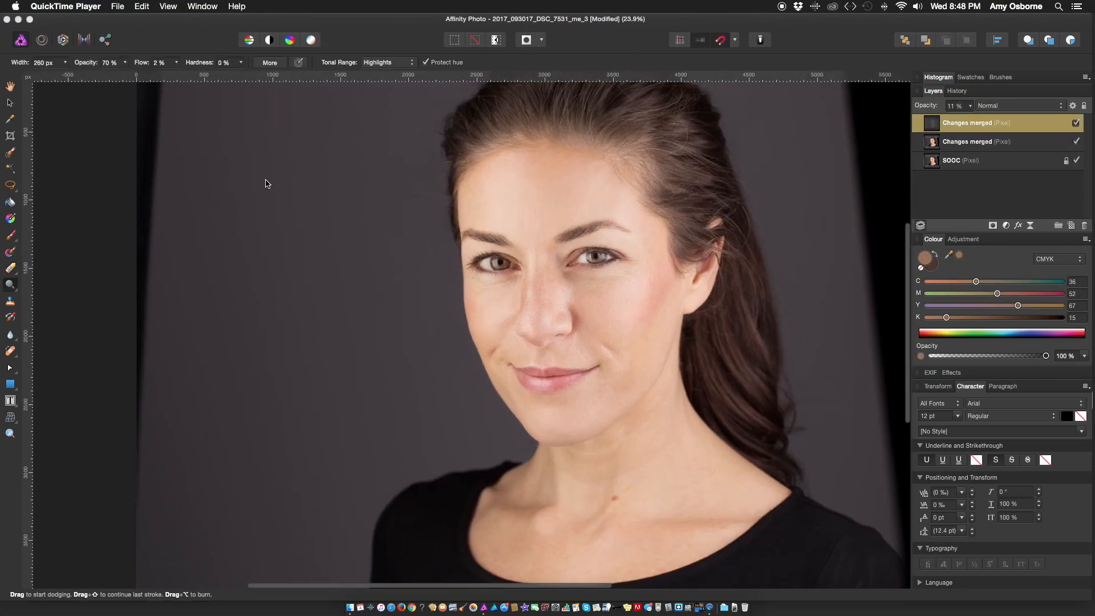
Merge the 11 % opacity layer with the Changes merged layer beneath it.
{"action": "left_click", "coordinate": [988, 141], "text": "shift"}
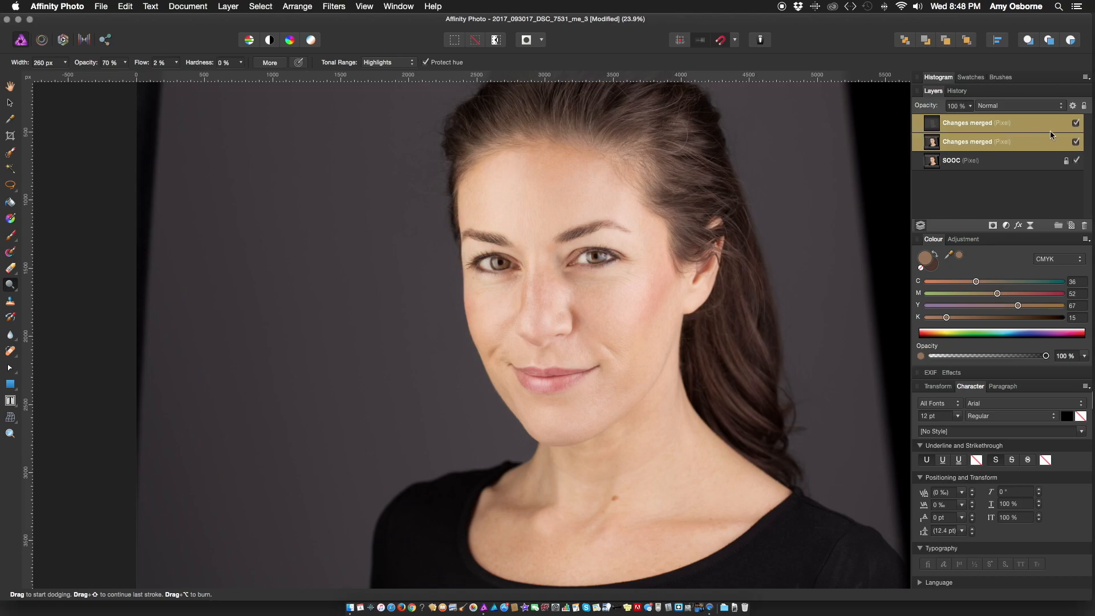
{"action": "left_click", "coordinate": [1018, 130]}
{"action": "left_click", "coordinate": [1085, 225]}
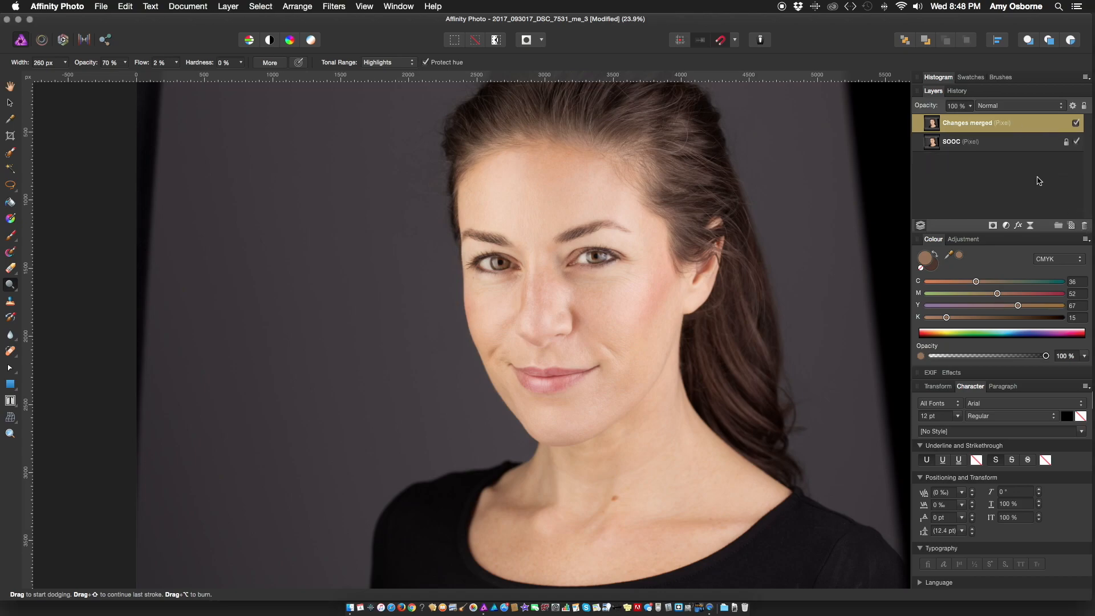
Compare the retouched portrait with the SOOC original and clear the layer selection.
{"action": "left_click", "coordinate": [1076, 124]}
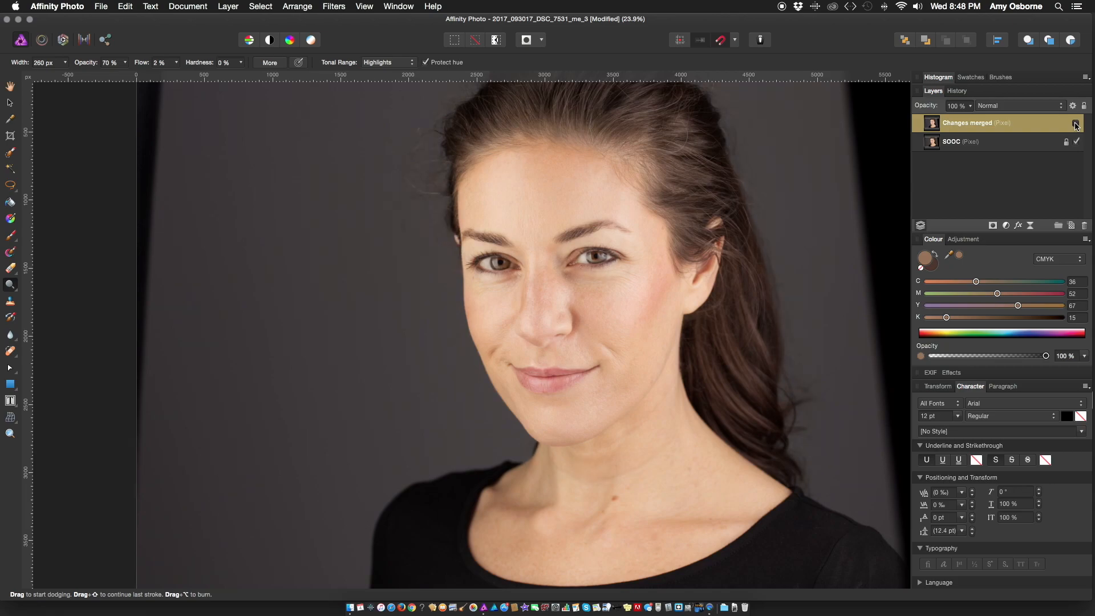
{"action": "scroll", "coordinate": [618, 264], "scroll_direction": "down", "scroll_amount": 2}
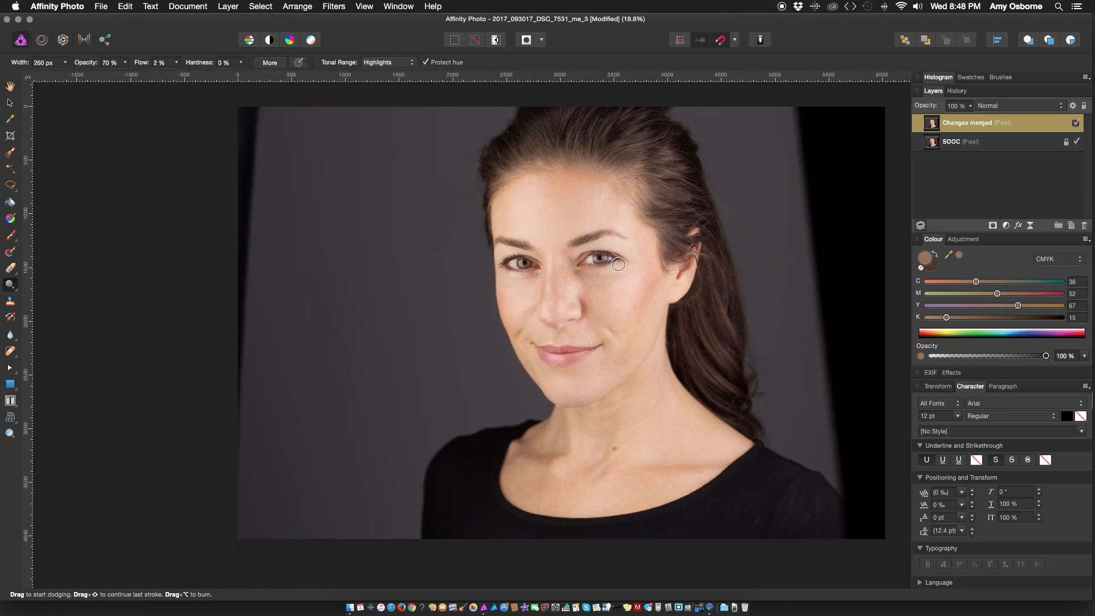
{"action": "scroll", "coordinate": [619, 264], "scroll_direction": "right", "scroll_amount": 3}
{"action": "left_click", "coordinate": [9, 104]}
{"action": "left_click", "coordinate": [77, 132]}
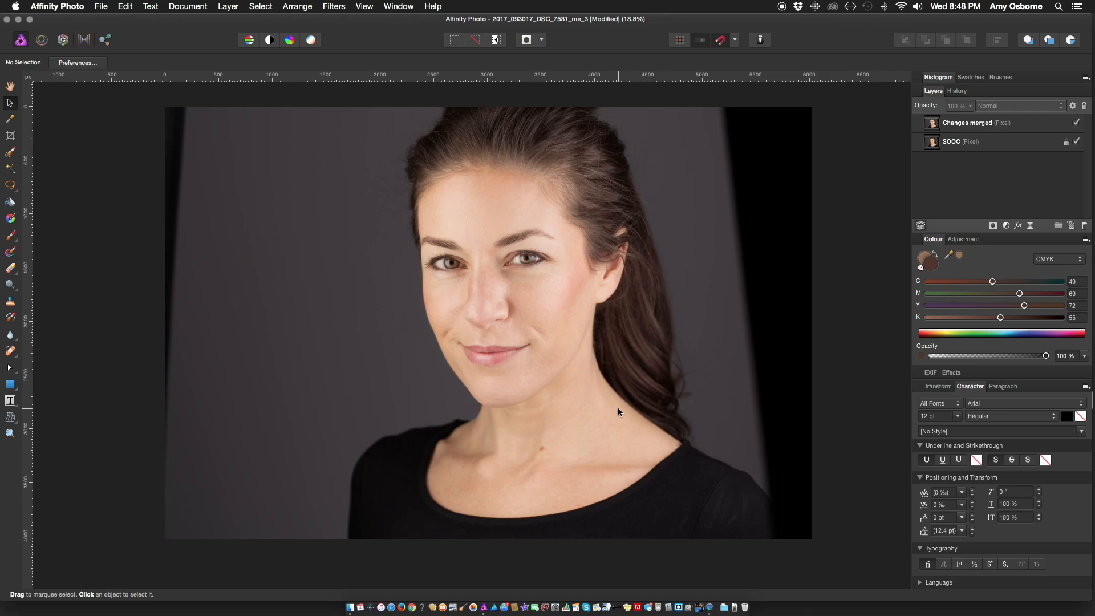
{"action": "key", "text": "super+shift+n"}
{"action": "key", "text": "super+equal"}
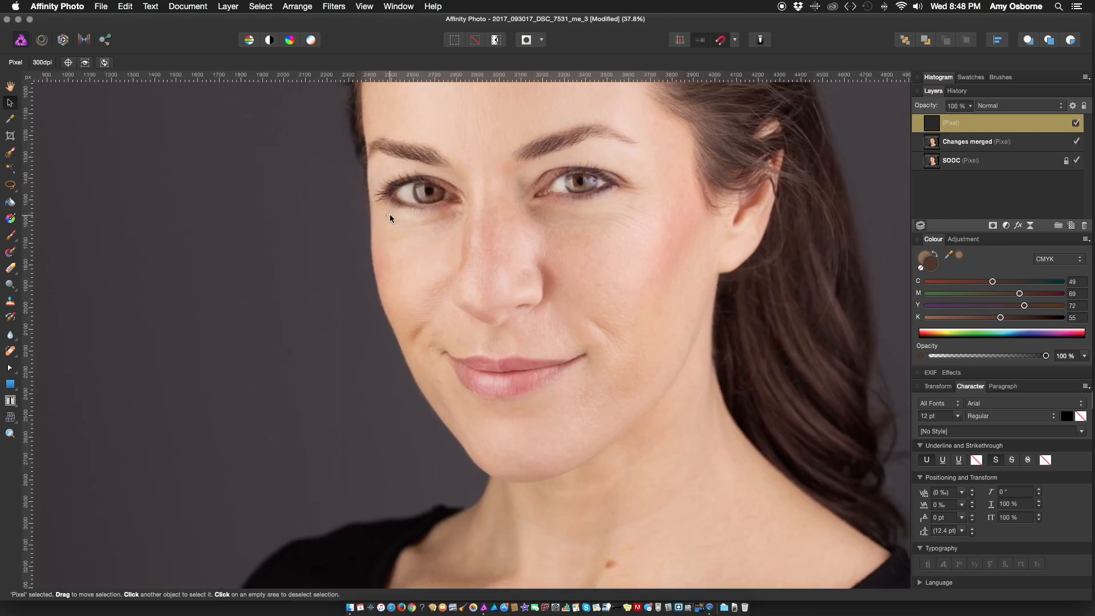
{"action": "scroll", "coordinate": [390, 218], "scroll_direction": "down", "scroll_amount": 2}
{"action": "left_click", "coordinate": [16, 189]}
{"action": "key", "text": "Delete"}
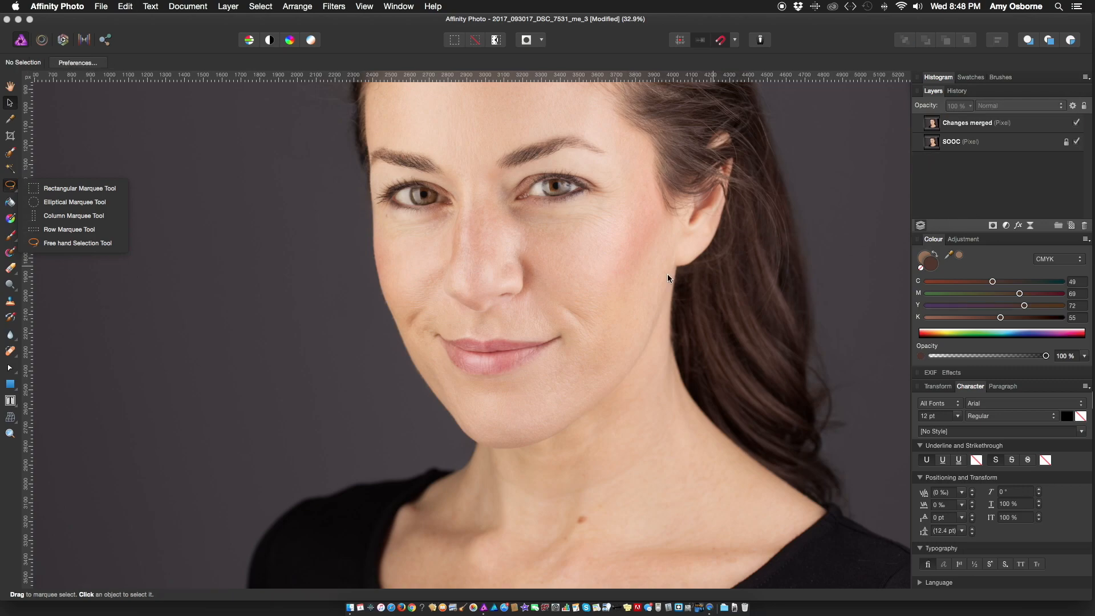
Draw freehand selections with a 230 px feather around both eyes, beside the nose, at the lips and on the chin.
{"action": "left_click", "coordinate": [77, 243]}
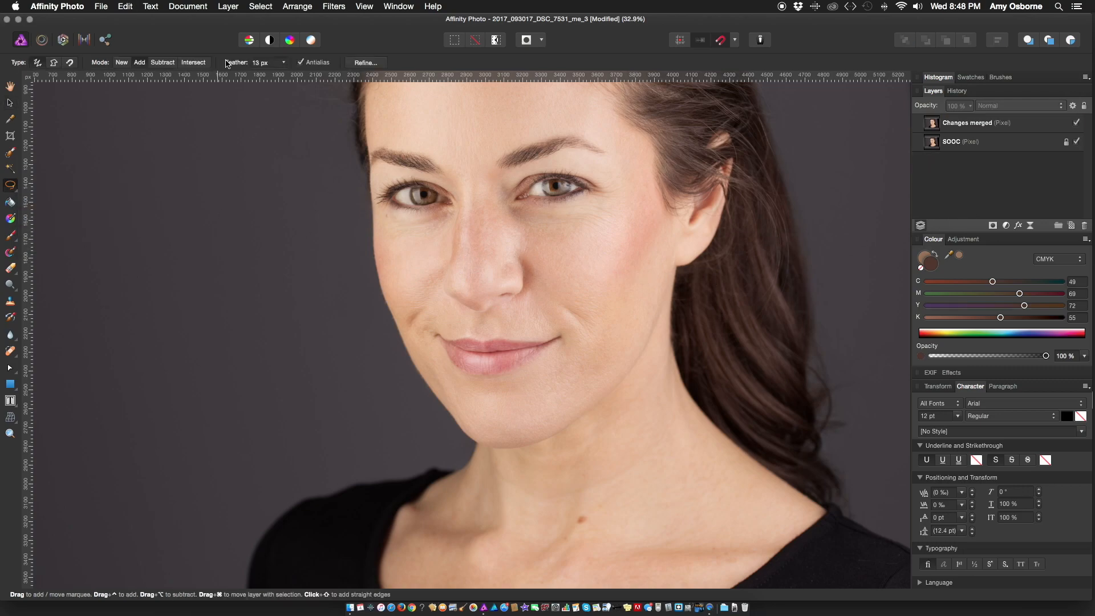
{"action": "left_click", "coordinate": [277, 63]}
{"action": "left_click_drag", "start_coordinate": [288, 80], "coordinate": [332, 81]}
{"action": "mouse_move", "coordinate": [599, 155]}
{"action": "left_mouse_down"}
{"action": "mouse_move", "coordinate": [575, 148]}
{"action": "mouse_move", "coordinate": [574, 170]}
{"action": "mouse_move", "coordinate": [556, 149]}
{"action": "mouse_move", "coordinate": [600, 153]}
{"action": "left_mouse_up"}
{"action": "left_click_drag", "start_coordinate": [414, 166], "coordinate": [412, 164]}
{"action": "mouse_move", "coordinate": [559, 157]}
{"action": "left_mouse_down"}
{"action": "mouse_move", "coordinate": [628, 200]}
{"action": "mouse_move", "coordinate": [602, 157]}
{"action": "left_mouse_up"}
{"action": "left_click_drag", "start_coordinate": [448, 303], "coordinate": [450, 301]}
{"action": "left_click_drag", "start_coordinate": [523, 280], "coordinate": [518, 302]}
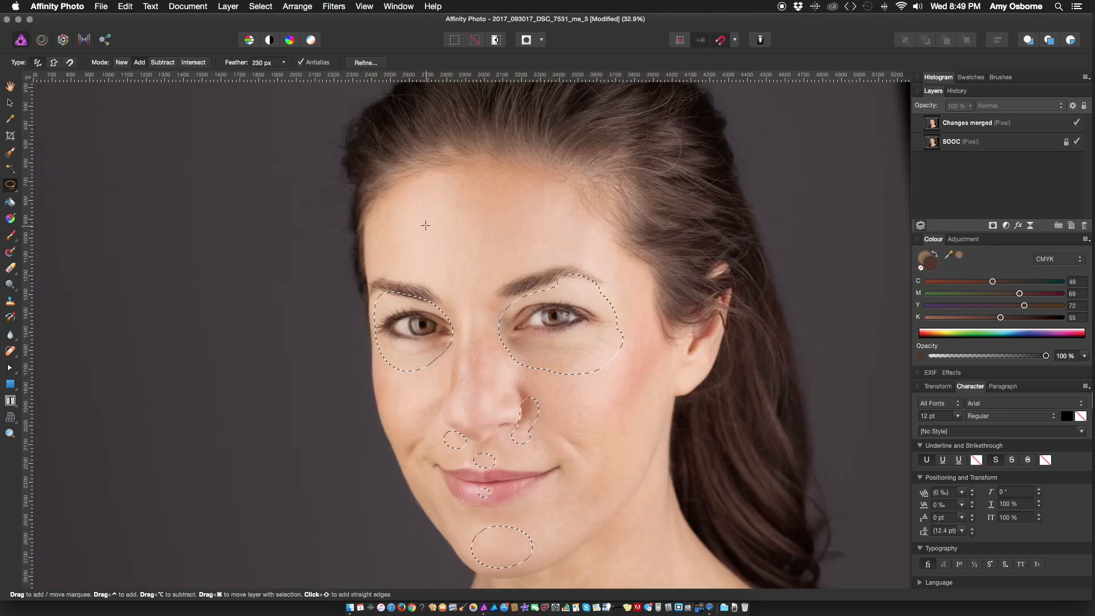
Add a Curves adjustment layer restricted to the selected facial areas.
{"action": "key", "text": "alt"}
{"action": "left_click", "coordinate": [228, 6]}
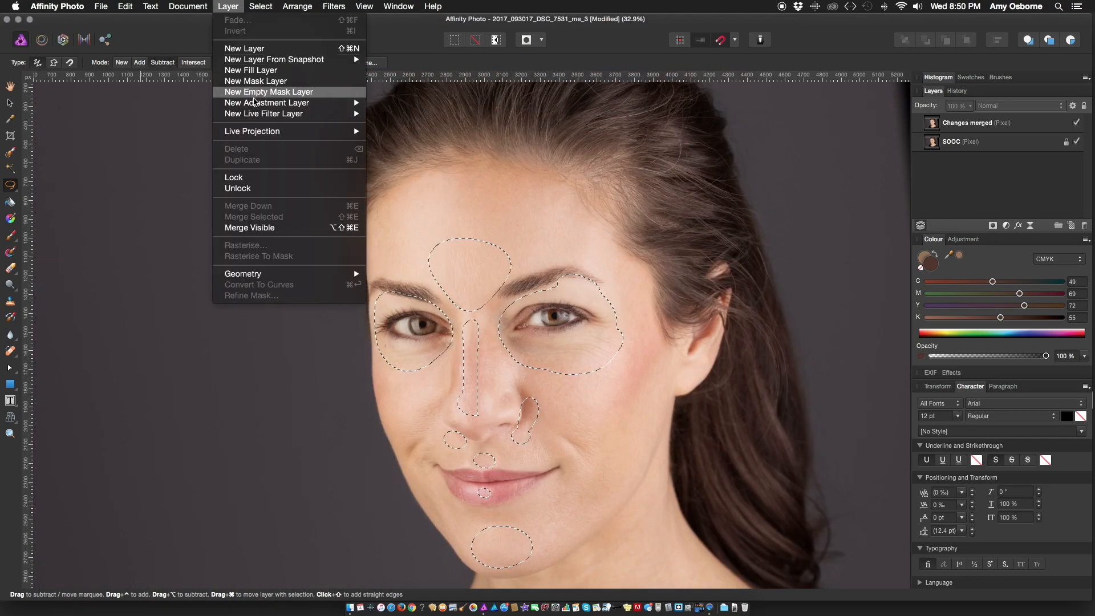
{"action": "mouse_move", "coordinate": [350, 105]}
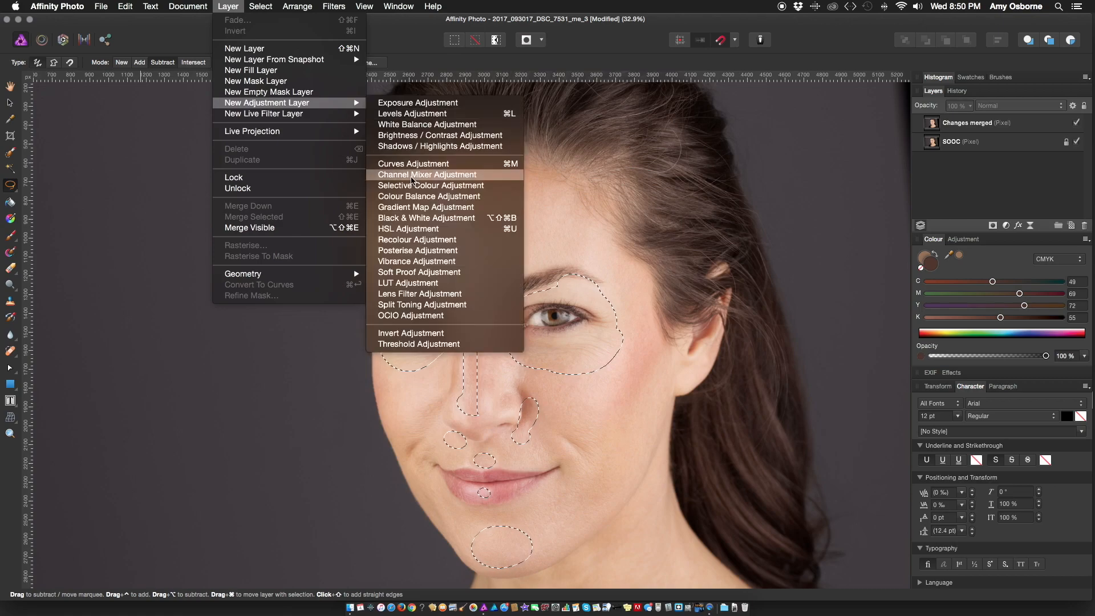
{"action": "left_click", "coordinate": [532, 204]}
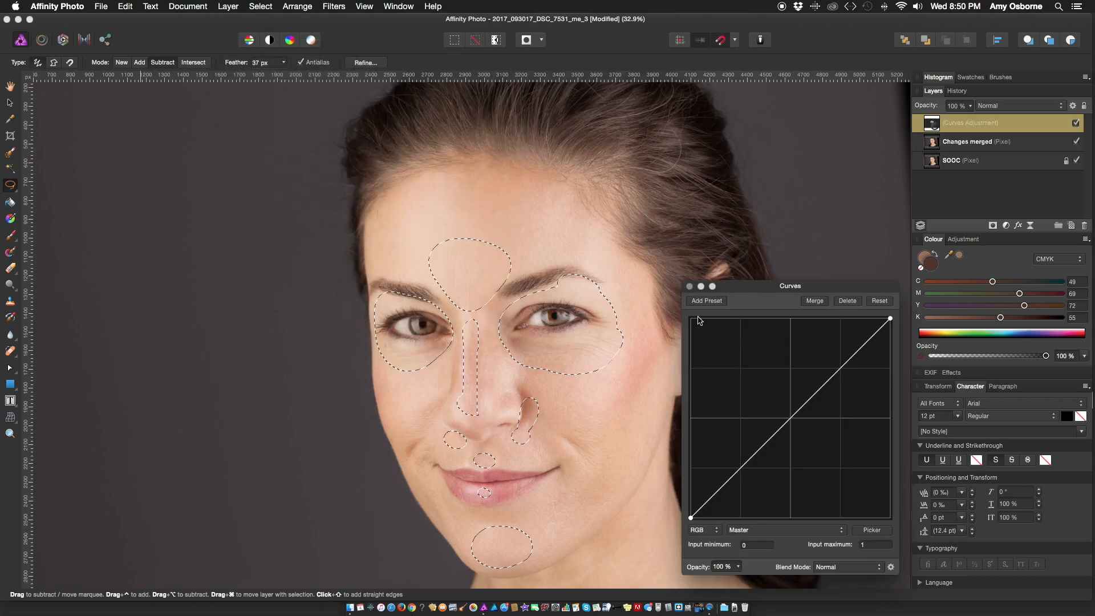
Brighten the selected facial areas by moving the master curve's white point inward and adding a midtone point, and close the Curves dialog.
{"action": "scroll", "coordinate": [576, 284], "scroll_direction": "down", "scroll_amount": 8}
{"action": "scroll", "coordinate": [577, 284], "scroll_direction": "up", "scroll_amount": 6}
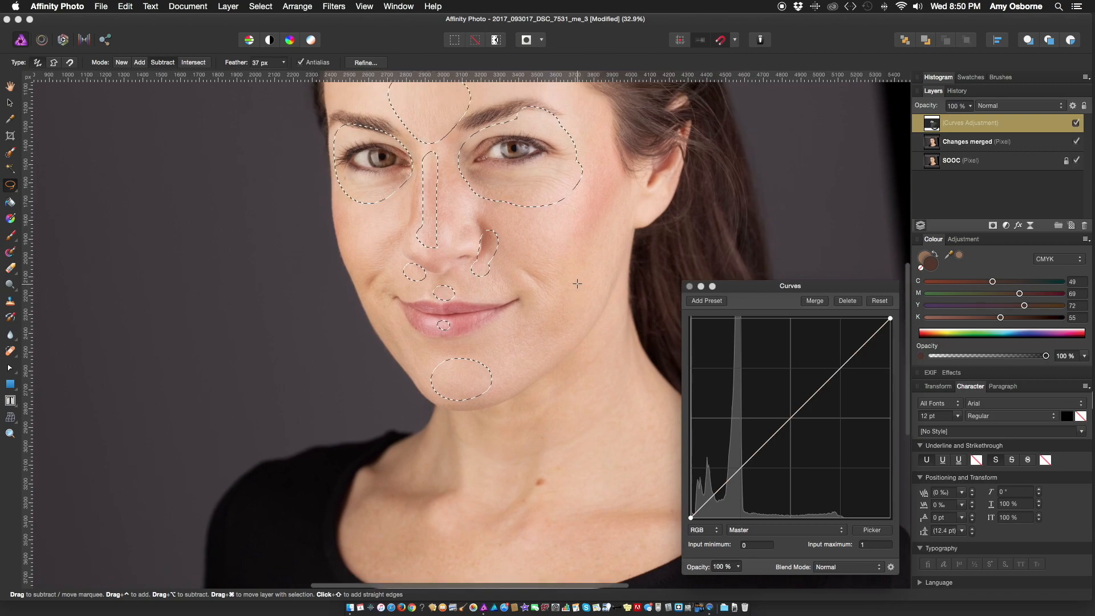
{"action": "scroll", "coordinate": [628, 279], "scroll_direction": "right", "scroll_amount": 2}
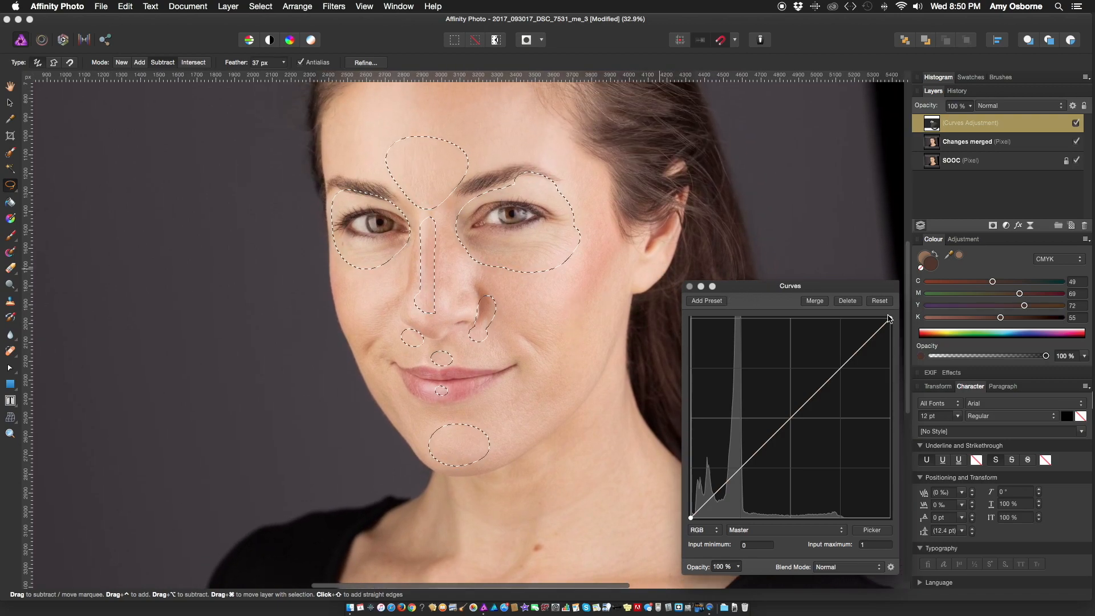
{"action": "left_click_drag", "start_coordinate": [890, 318], "coordinate": [881, 318]}
{"action": "left_click", "coordinate": [804, 397]}
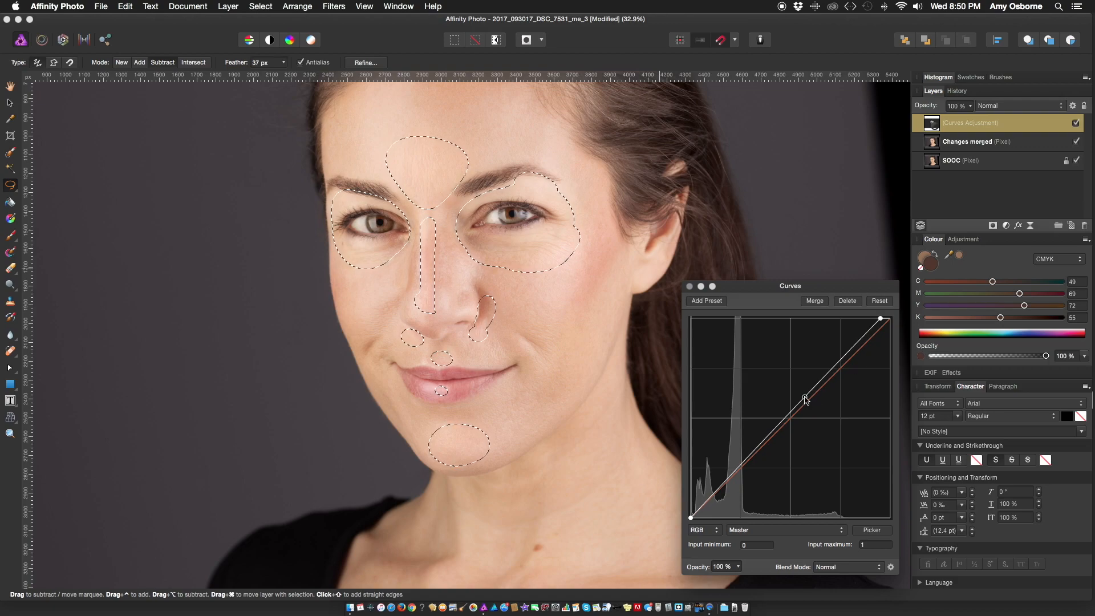
{"action": "left_click", "coordinate": [690, 287]}
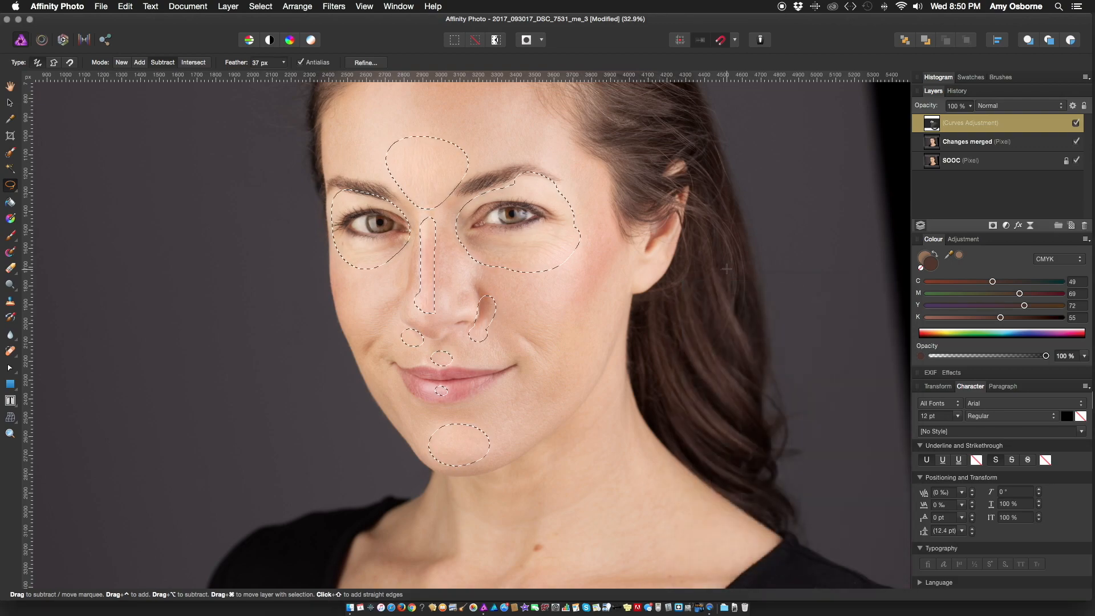
Clear the facial selection and compare the portrait with and without the Curves adjustment.
{"action": "key", "text": "super+d"}
{"action": "left_click", "coordinate": [1076, 123]}
{"action": "left_click", "coordinate": [1076, 123]}
{"action": "left_click", "coordinate": [1077, 123]}
{"action": "left_click", "coordinate": [1076, 123]}
{"action": "left_click", "coordinate": [1076, 123]}
{"action": "left_click", "coordinate": [1077, 123]}
{"action": "left_click", "coordinate": [1076, 124]}
{"action": "left_click", "coordinate": [1077, 123]}
{"action": "left_click", "coordinate": [1077, 123]}
{"action": "left_click", "coordinate": [1077, 124]}
{"action": "left_click", "coordinate": [1076, 123]}
{"action": "left_click", "coordinate": [1077, 124]}
{"action": "left_click", "coordinate": [1076, 123]}
{"action": "left_click", "coordinate": [1077, 123]}
{"action": "left_click", "coordinate": [1077, 124]}
{"action": "left_click", "coordinate": [1076, 123]}
Lower the Curves adjustment layer's opacity to 34 %, checking its effect against the unadjusted face.
{"action": "left_click_drag", "start_coordinate": [969, 106], "coordinate": [916, 137]}
{"action": "left_click", "coordinate": [1077, 124]}
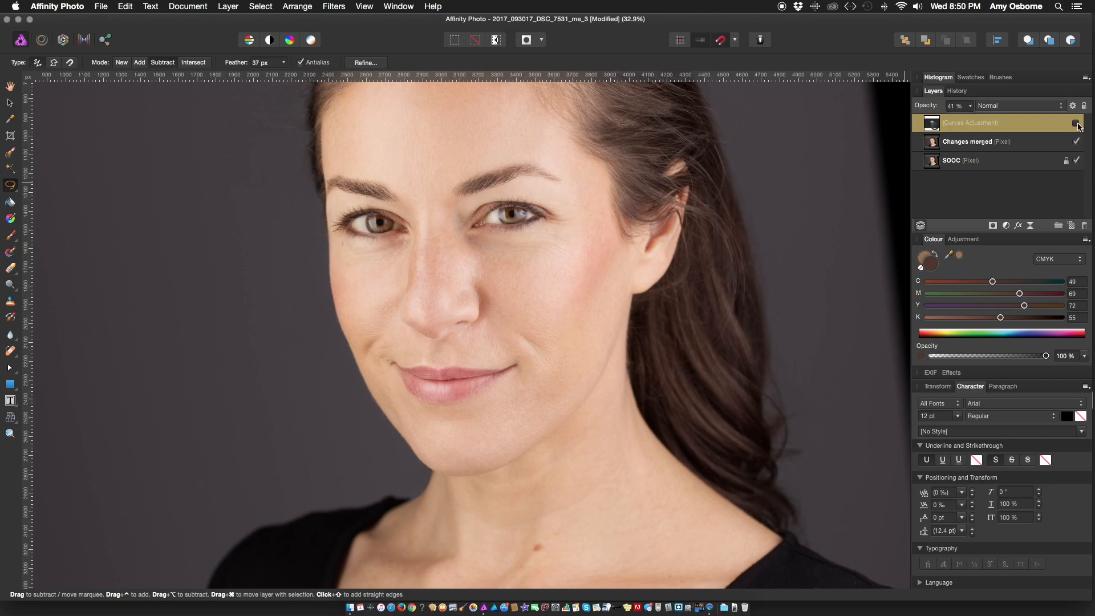
{"action": "scroll", "coordinate": [473, 215], "scroll_direction": "down", "scroll_amount": 3}
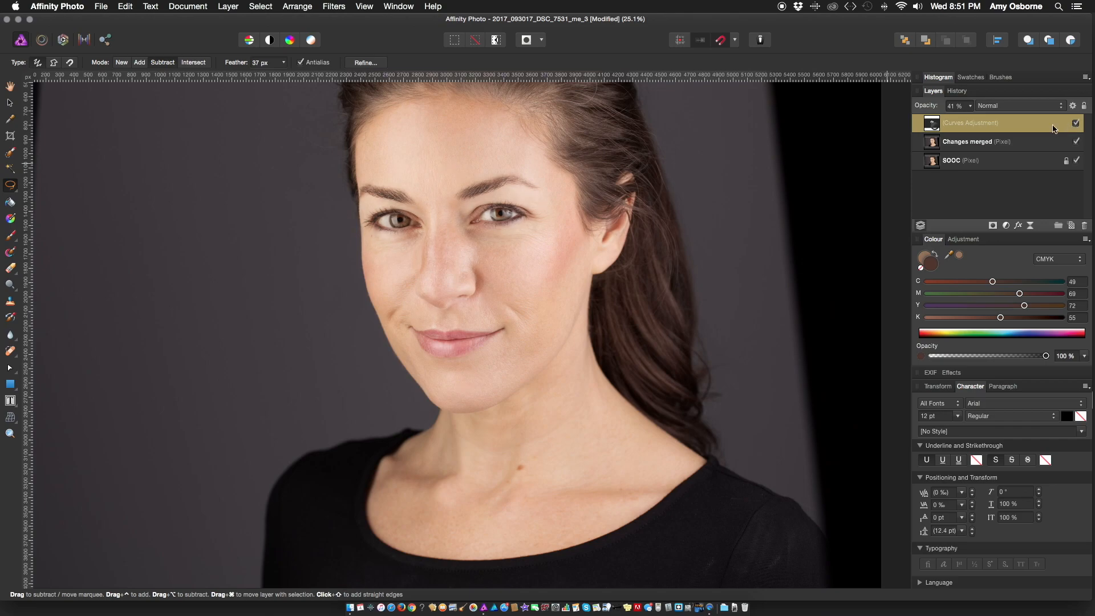
{"action": "left_click_drag", "start_coordinate": [974, 109], "coordinate": [965, 122]}
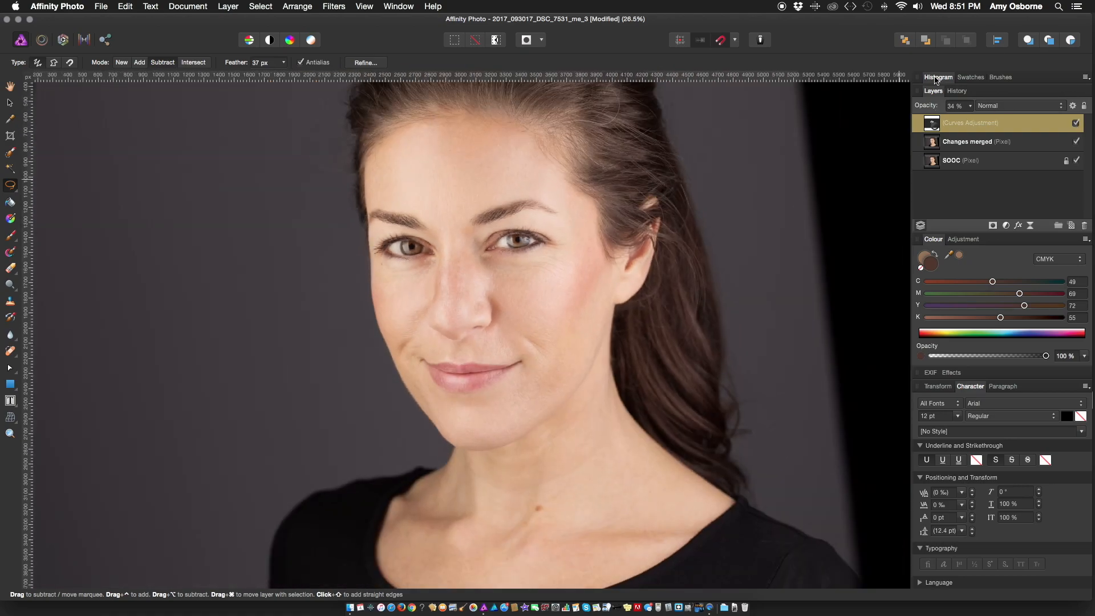
Show the histogram and draw a freehand selection with a 280 px feather around the face and front hair in Add mode.
{"action": "left_click", "coordinate": [936, 77]}
{"action": "left_click", "coordinate": [10, 103]}
{"action": "left_click", "coordinate": [9, 186]}
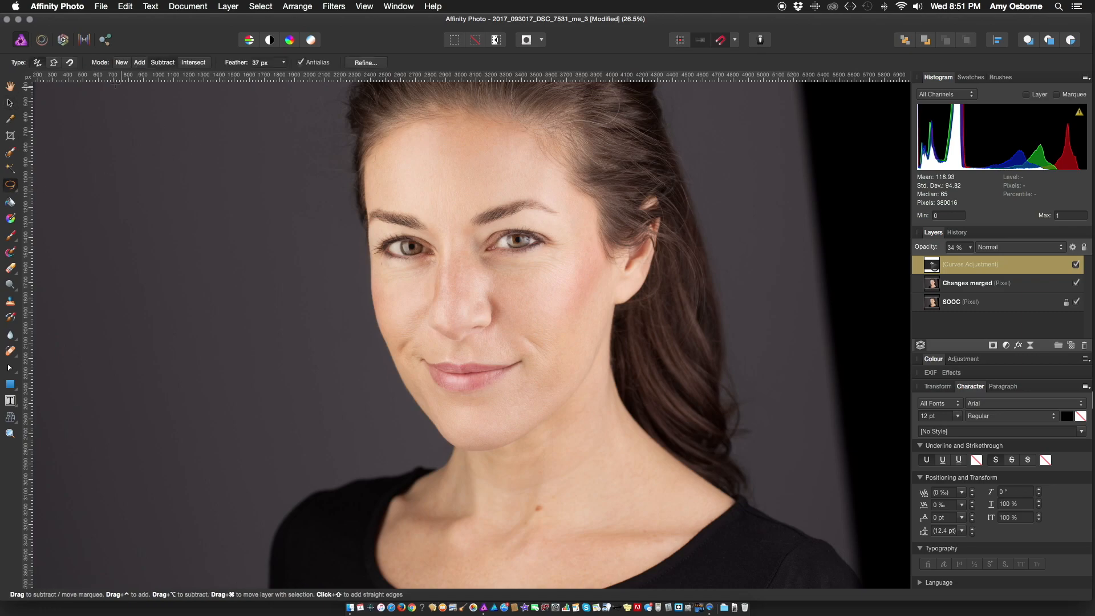
{"action": "left_click_drag", "start_coordinate": [281, 67], "coordinate": [321, 92]}
{"action": "scroll", "coordinate": [398, 174], "scroll_direction": "down", "scroll_amount": 5}
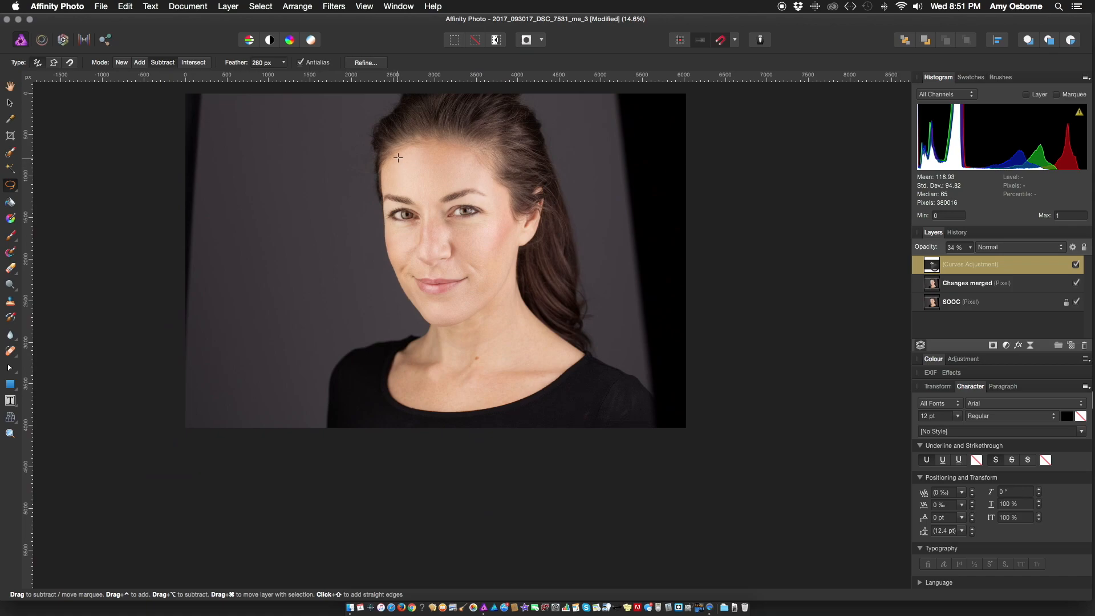
{"action": "mouse_move", "coordinate": [420, 101]}
{"action": "left_mouse_down"}
{"action": "mouse_move", "coordinate": [392, 137]}
{"action": "mouse_move", "coordinate": [391, 237]}
{"action": "left_mouse_up"}
{"action": "mouse_move", "coordinate": [510, 211]}
{"action": "left_mouse_down"}
{"action": "mouse_move", "coordinate": [503, 138]}
{"action": "mouse_move", "coordinate": [484, 114]}
{"action": "mouse_move", "coordinate": [420, 97]}
{"action": "left_mouse_up"}
{"action": "left_click", "coordinate": [141, 62]}
{"action": "mouse_move", "coordinate": [417, 93]}
{"action": "left_mouse_down"}
{"action": "mouse_move", "coordinate": [391, 120]}
{"action": "mouse_move", "coordinate": [380, 169]}
{"action": "left_mouse_up"}
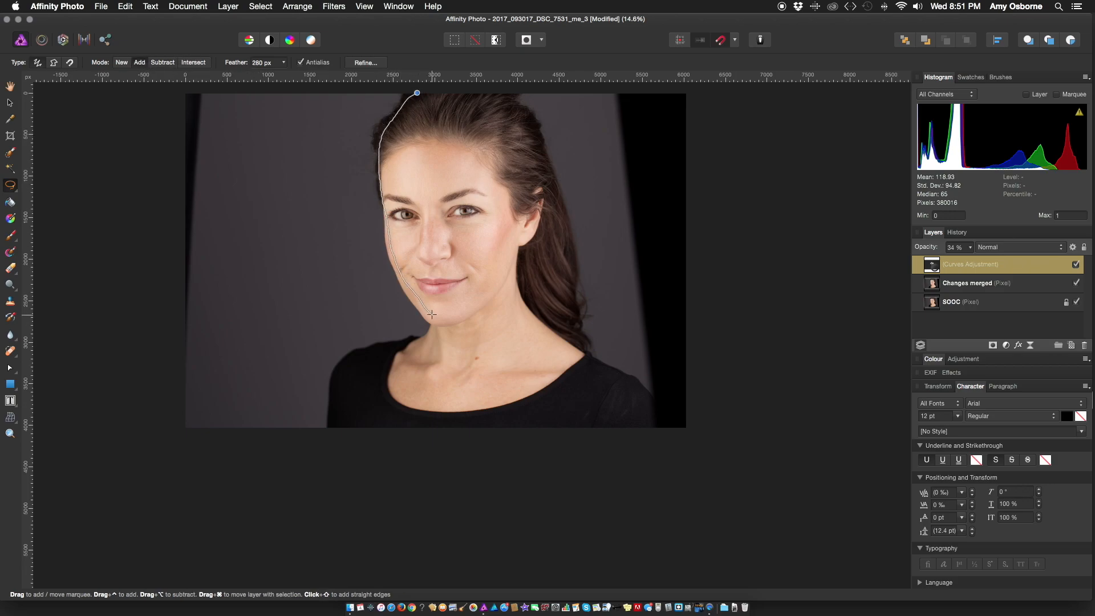
{"action": "mouse_move", "coordinate": [499, 264]}
{"action": "left_mouse_down"}
{"action": "mouse_move", "coordinate": [517, 163]}
{"action": "mouse_move", "coordinate": [503, 134]}
{"action": "mouse_move", "coordinate": [486, 107]}
{"action": "mouse_move", "coordinate": [426, 92]}
{"action": "left_mouse_up"}
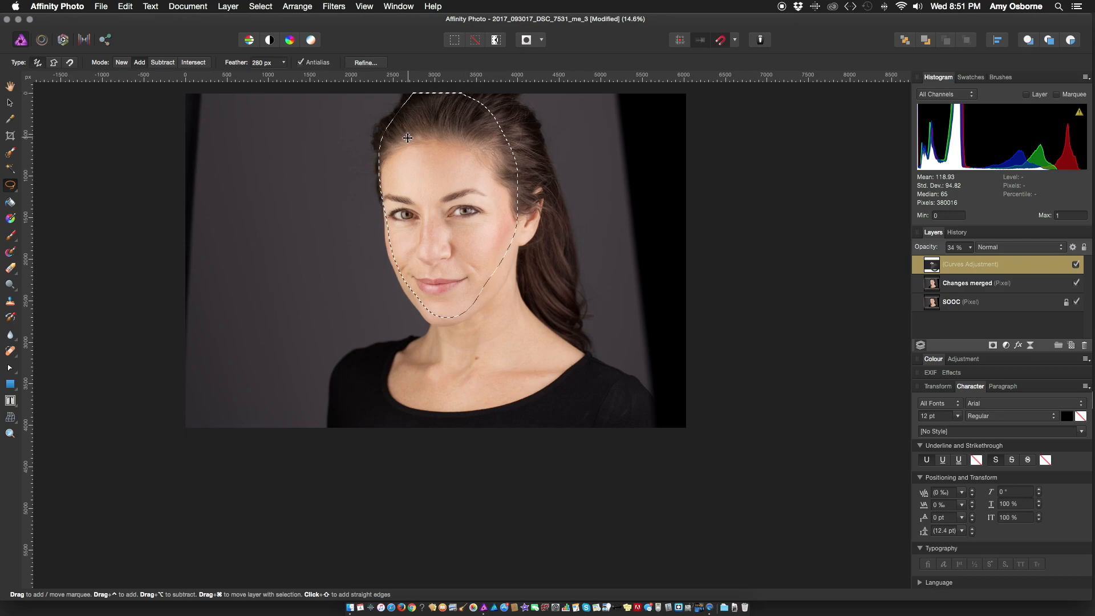
Add a Curves adjustment layer for the selected face and brighten it by raising an upper-midtone point and moving the white point slightly inward.
{"action": "scroll", "coordinate": [404, 137], "scroll_direction": "up", "scroll_amount": 3}
{"action": "left_click", "coordinate": [228, 6]}
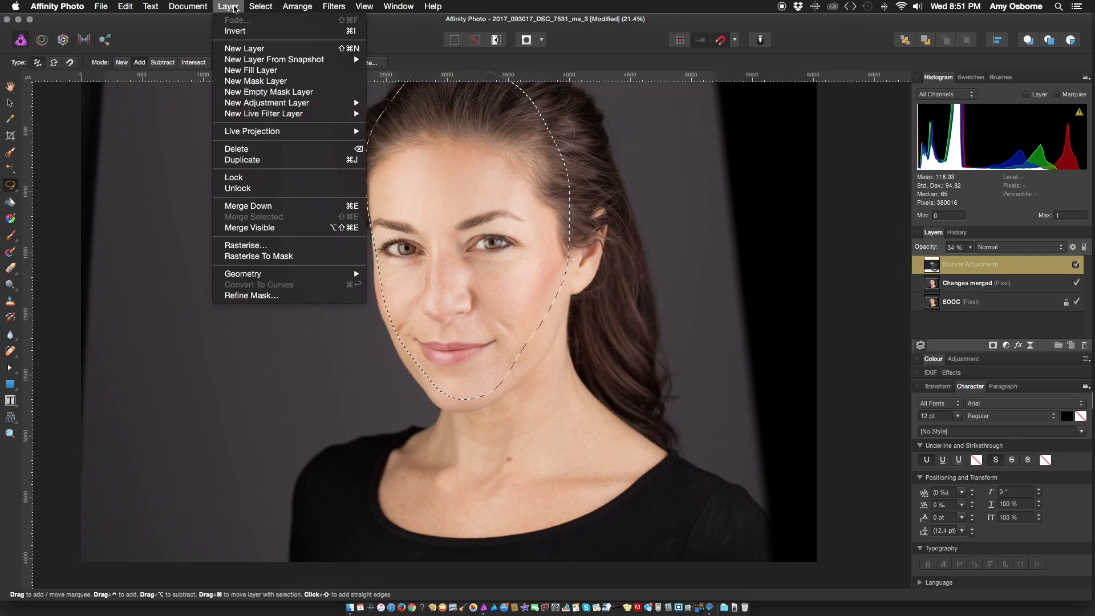
{"action": "mouse_move", "coordinate": [290, 104]}
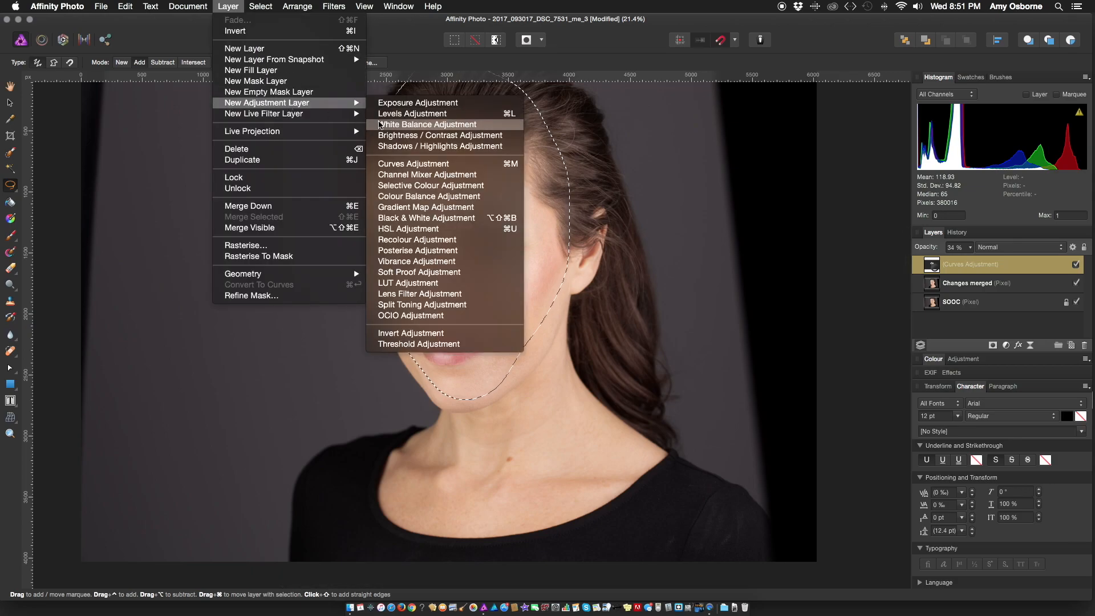
{"action": "left_click", "coordinate": [406, 164]}
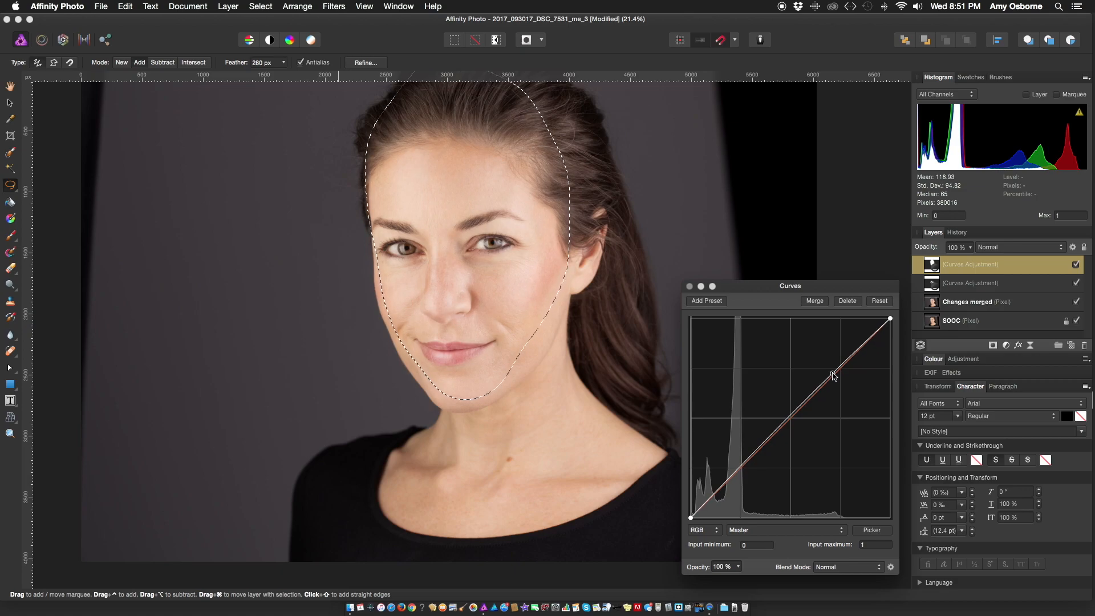
{"action": "left_click_drag", "start_coordinate": [833, 375], "coordinate": [830, 372]}
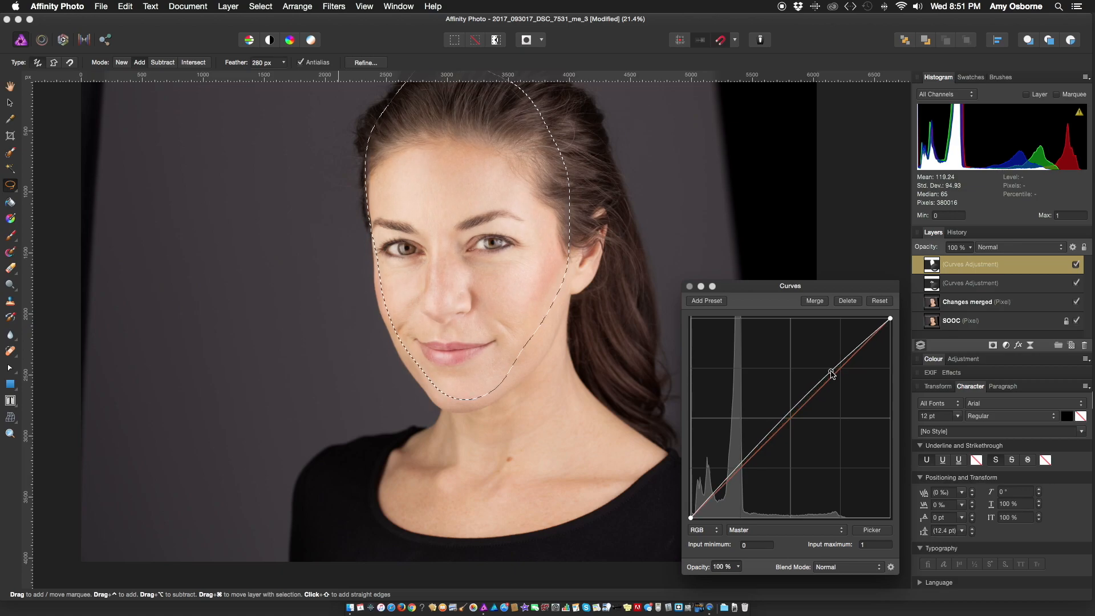
{"action": "left_click_drag", "start_coordinate": [889, 318], "coordinate": [882, 318]}
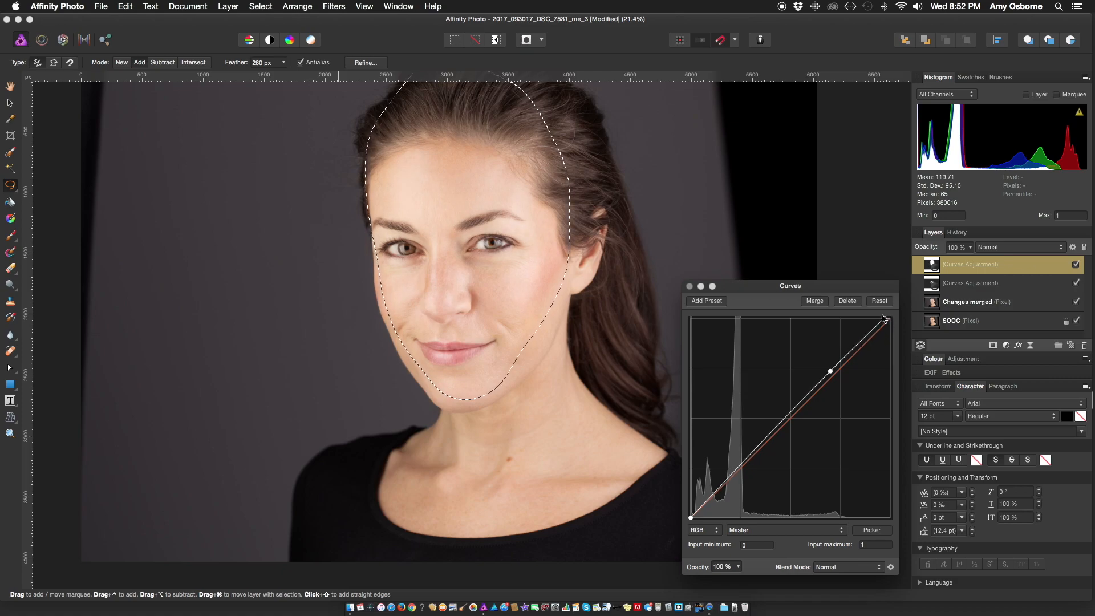
{"action": "left_click_drag", "start_coordinate": [831, 371], "coordinate": [830, 369]}
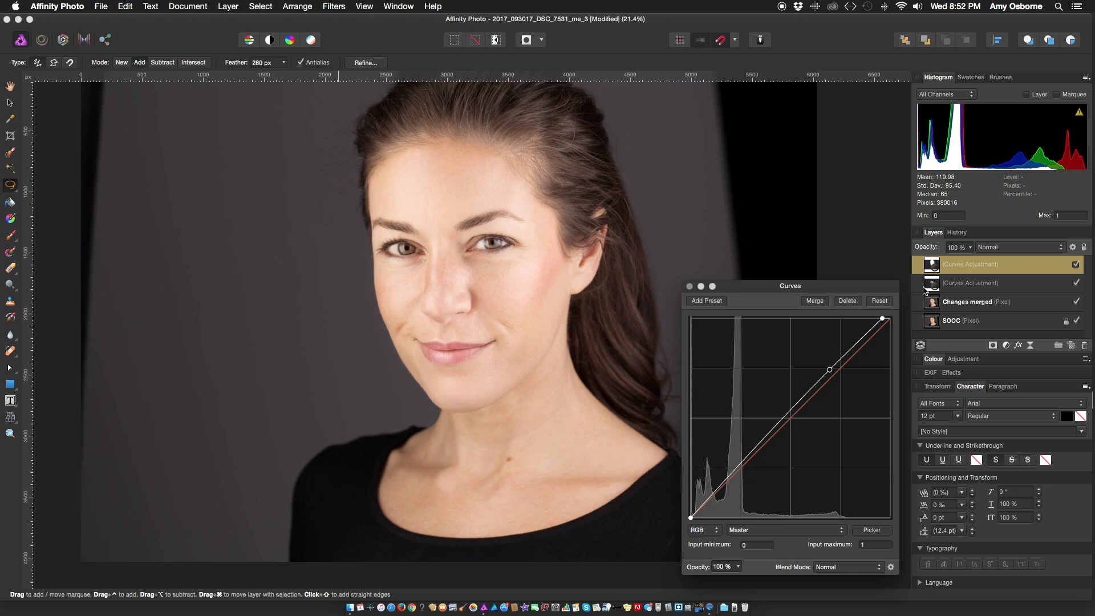
Compare the portrait with and without the new whole-face Curves adjustment, closing the Curves dialog and clearing the layer selection.
{"action": "left_click", "coordinate": [1075, 265]}
{"action": "left_click", "coordinate": [1076, 265]}
{"action": "scroll", "coordinate": [452, 354], "scroll_direction": "down", "scroll_amount": 3}
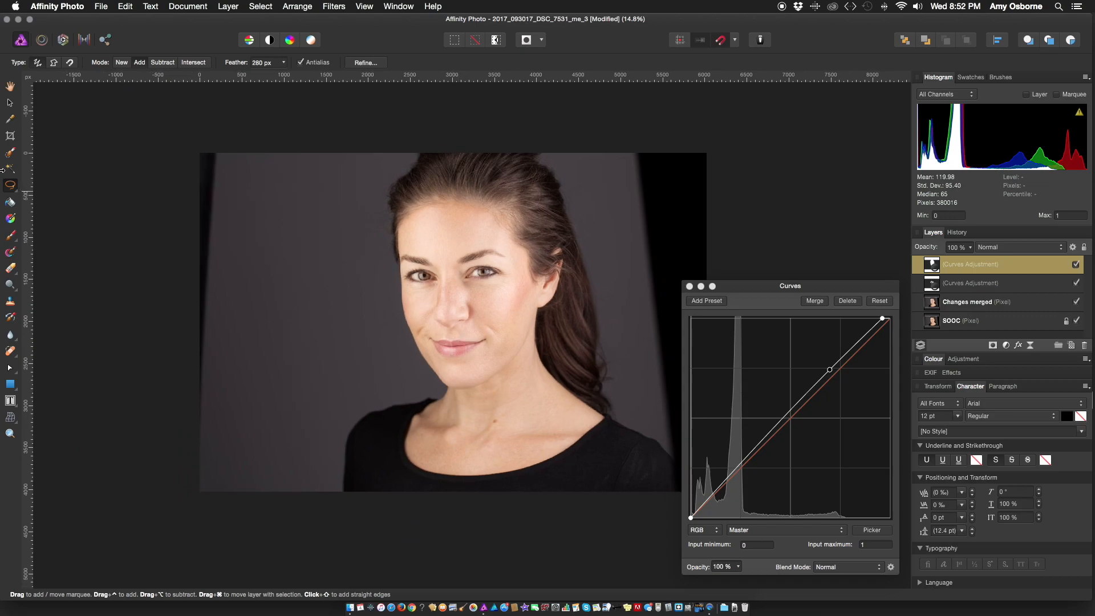
{"action": "left_click", "coordinate": [10, 103]}
{"action": "left_click", "coordinate": [98, 135]}
{"action": "scroll", "coordinate": [97, 135], "scroll_direction": "right", "scroll_amount": 2}
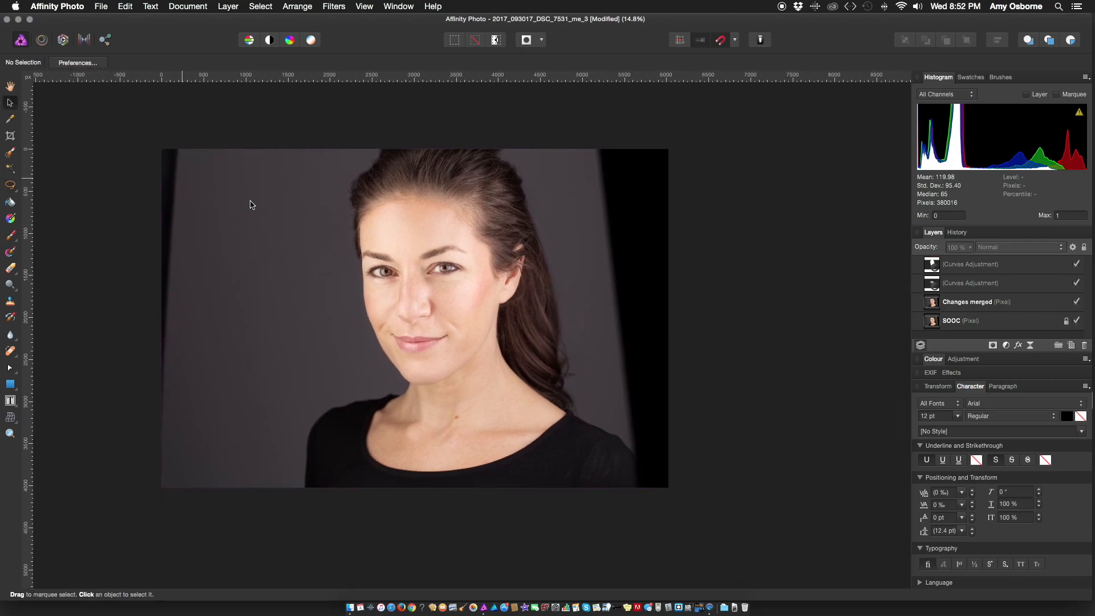
{"action": "left_click", "coordinate": [1076, 265]}
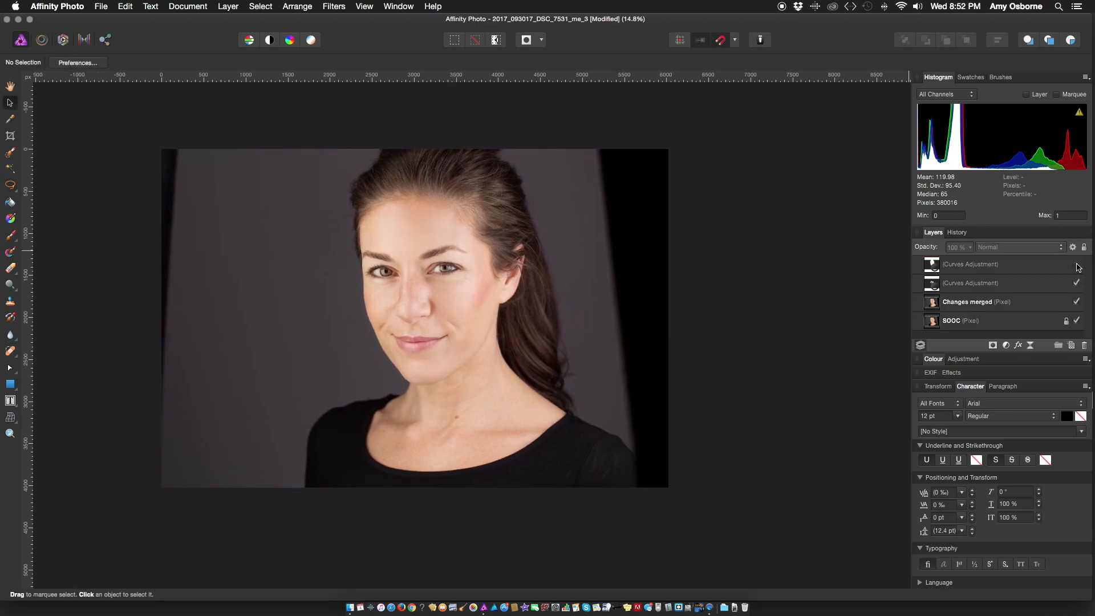
{"action": "left_click", "coordinate": [1077, 265]}
{"action": "scroll", "coordinate": [468, 277], "scroll_direction": "up", "scroll_amount": 3}
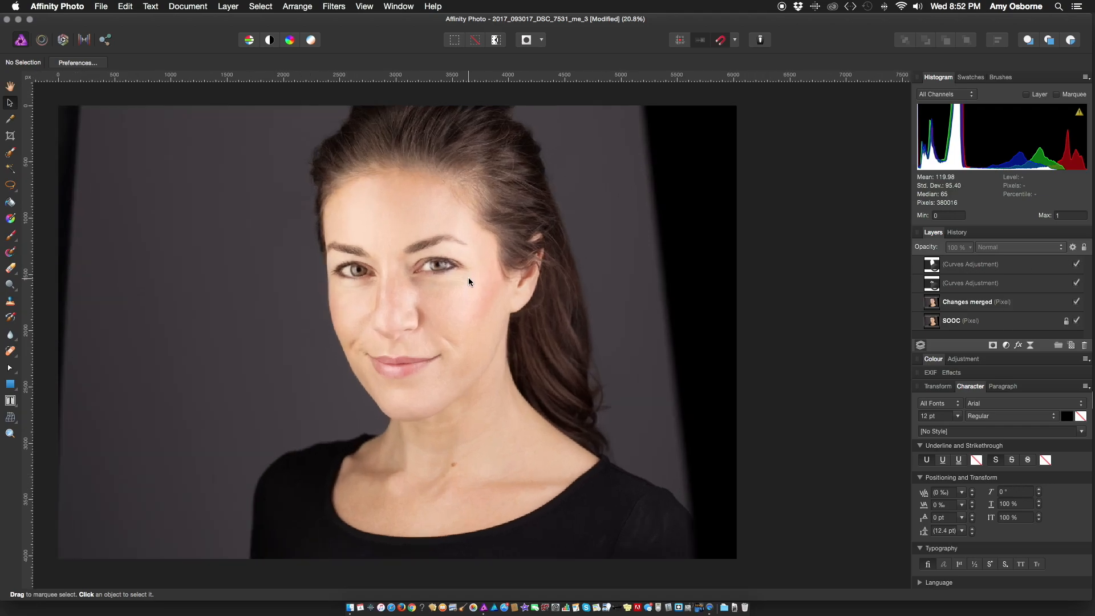
Reduce the whole-face Curves adjustment layer's opacity to 90 % and clear the layer selection.
{"action": "left_click", "coordinate": [970, 264]}
{"action": "left_click_drag", "start_coordinate": [971, 252], "coordinate": [964, 265]}
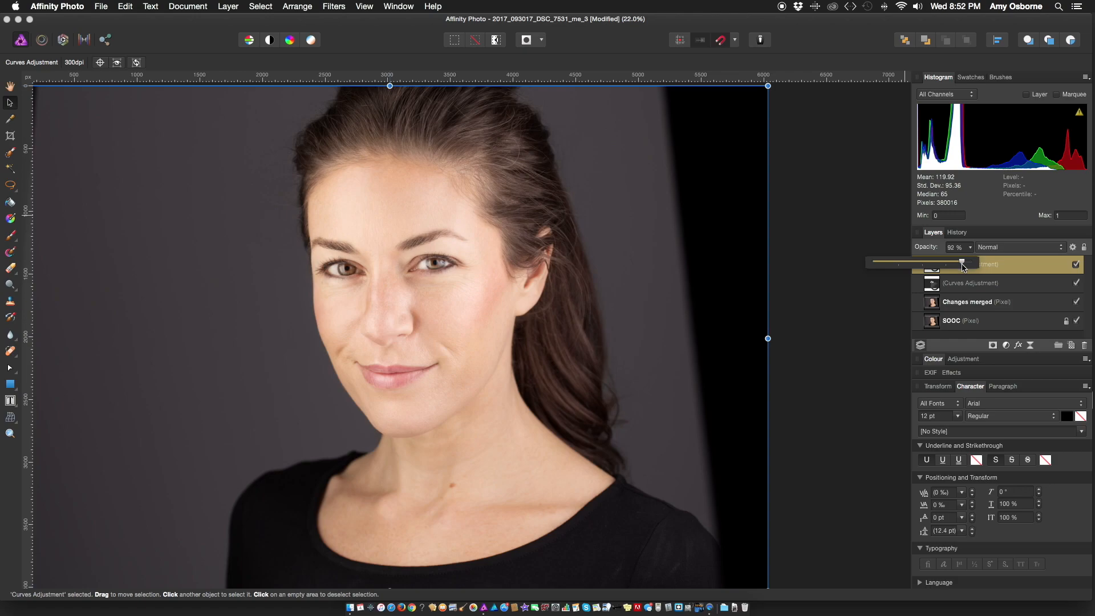
{"action": "left_click", "coordinate": [824, 254]}
{"action": "scroll", "coordinate": [810, 251], "scroll_direction": "down", "scroll_amount": 2}
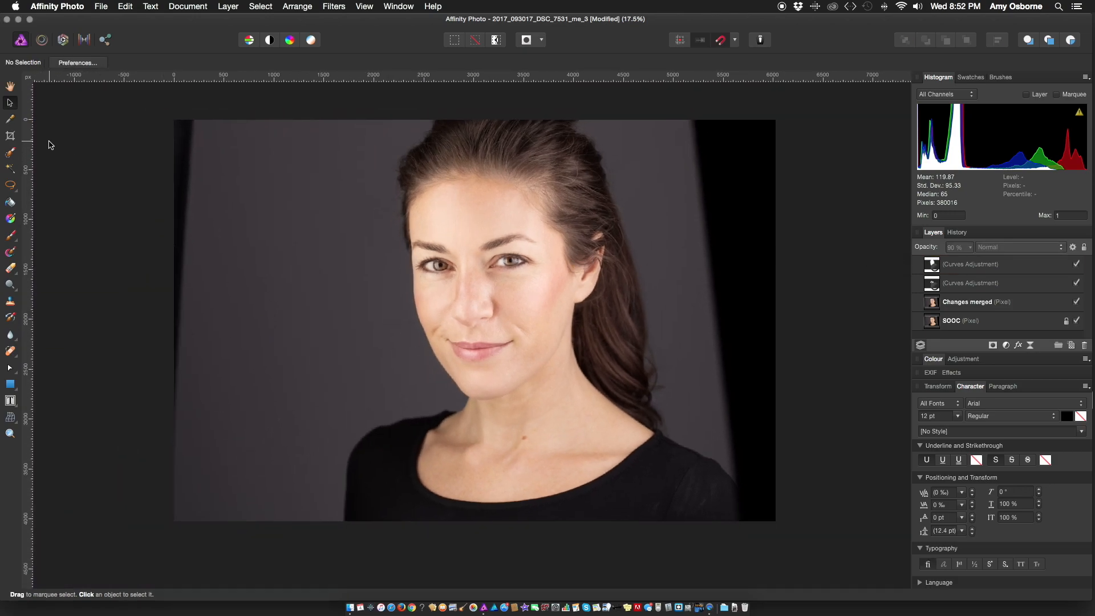
Compare both Curves adjustments and the Changes merged layer together against the SOOC original, and save the document.
{"action": "left_click", "coordinate": [996, 306]}
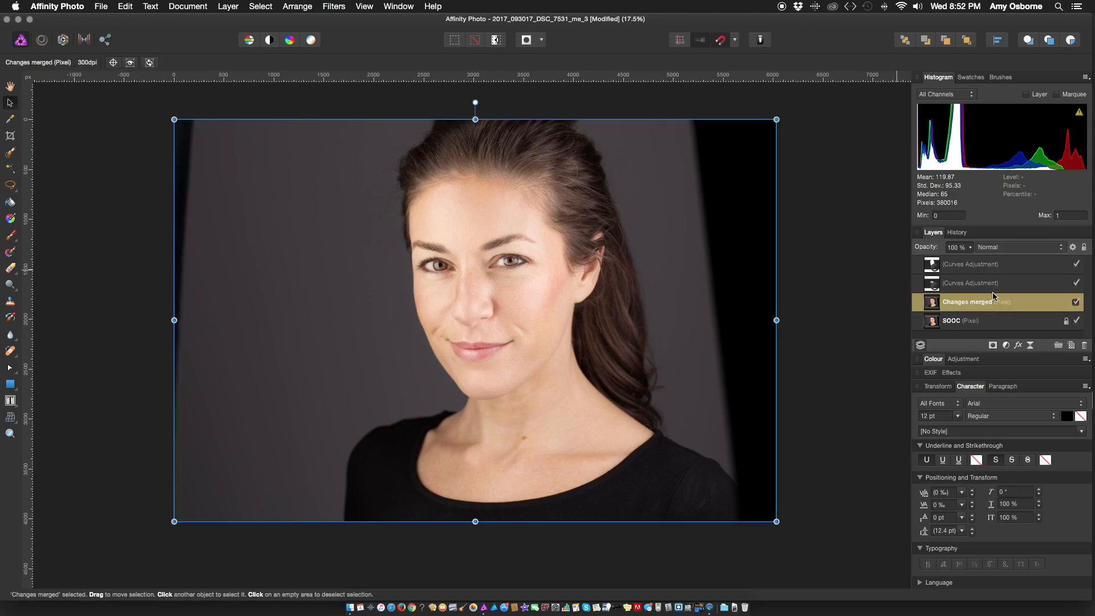
{"action": "left_click", "coordinate": [1003, 270], "text": "shift"}
{"action": "left_click", "coordinate": [1075, 265]}
{"action": "left_click", "coordinate": [1076, 265]}
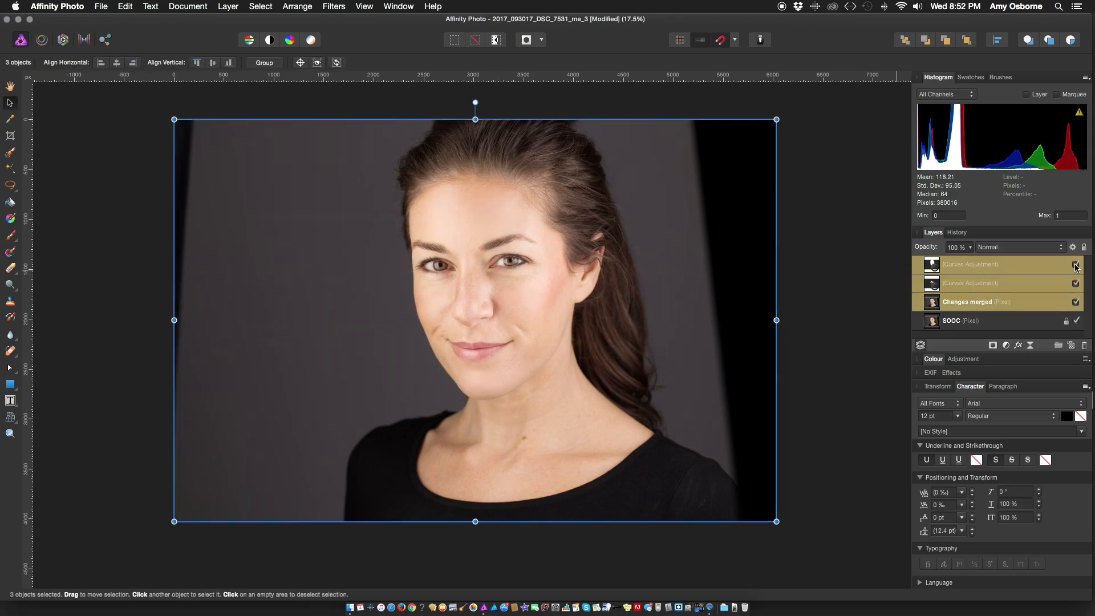
{"action": "key", "text": "super+s"}
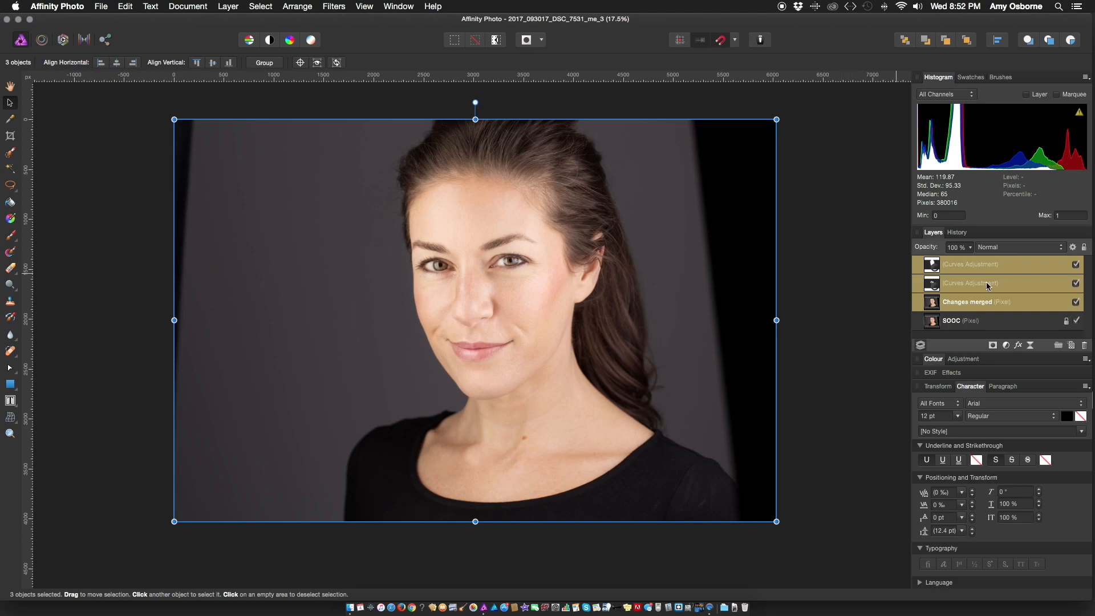
Compare the portrait with and without the lower Curves adjustment and clear the layer selection.
{"action": "left_click", "coordinate": [1075, 284]}
{"action": "left_click", "coordinate": [1075, 285]}
{"action": "left_click", "coordinate": [1076, 285]}
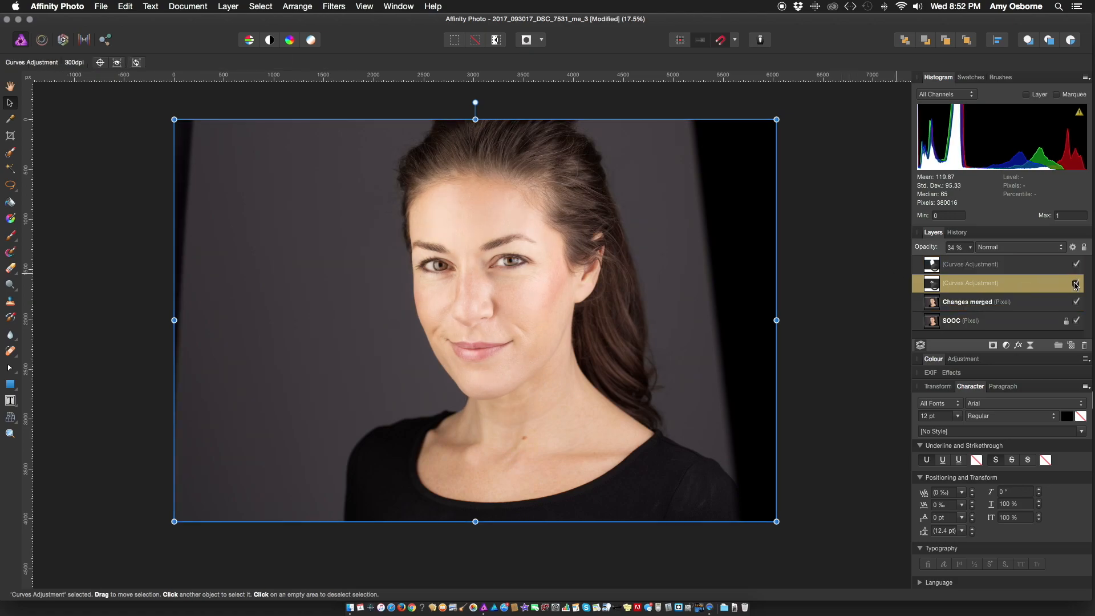
{"action": "left_click", "coordinate": [134, 283]}
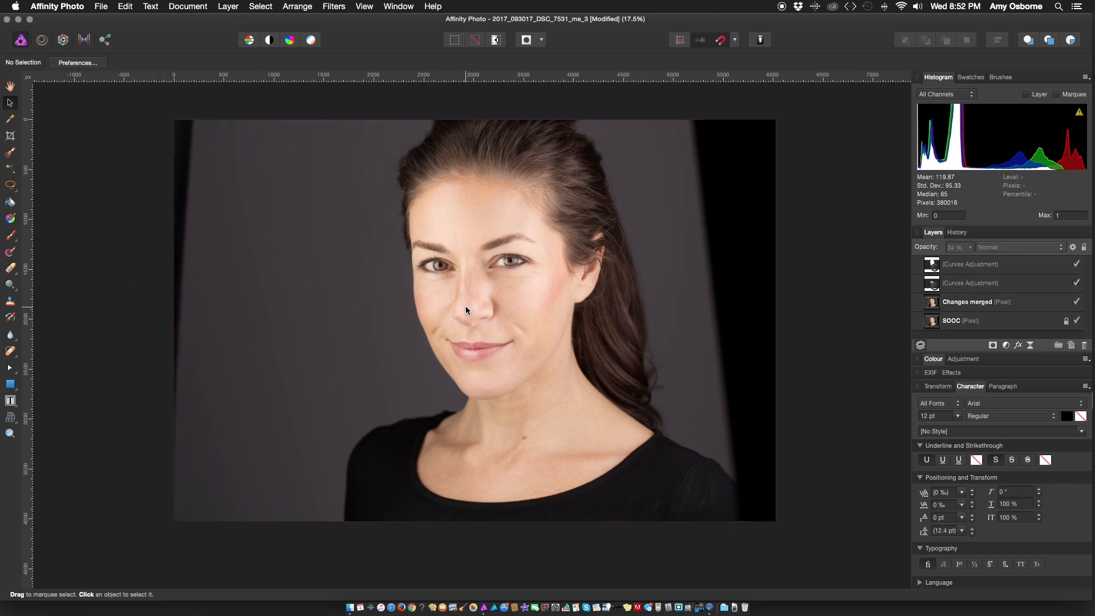
Duplicate the Changes merged layer.
{"action": "scroll", "coordinate": [465, 306], "scroll_direction": "up", "scroll_amount": 3}
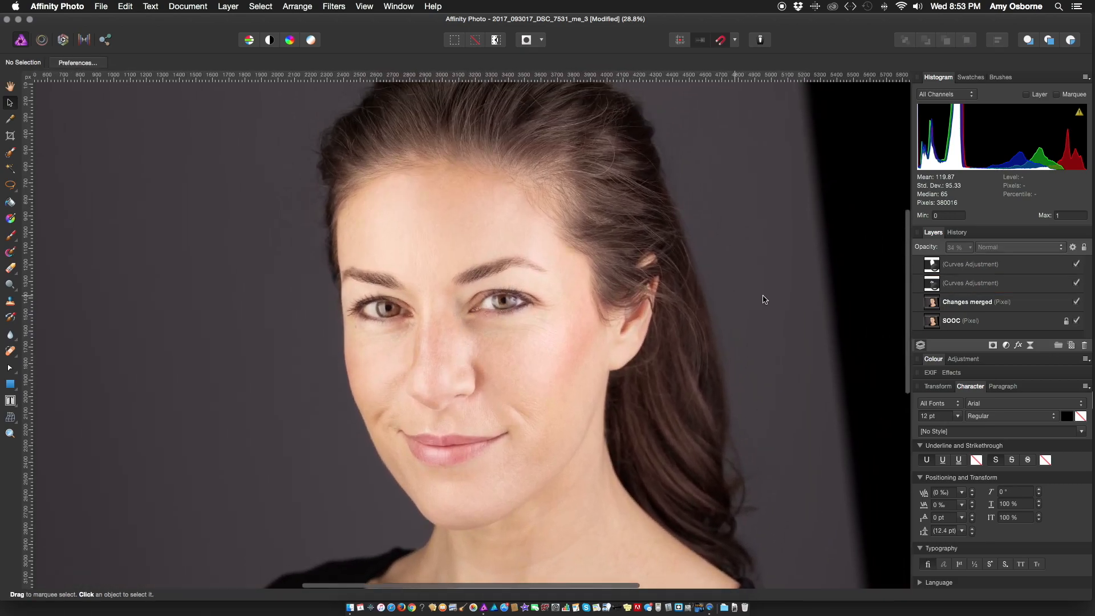
{"action": "left_click", "coordinate": [979, 307]}
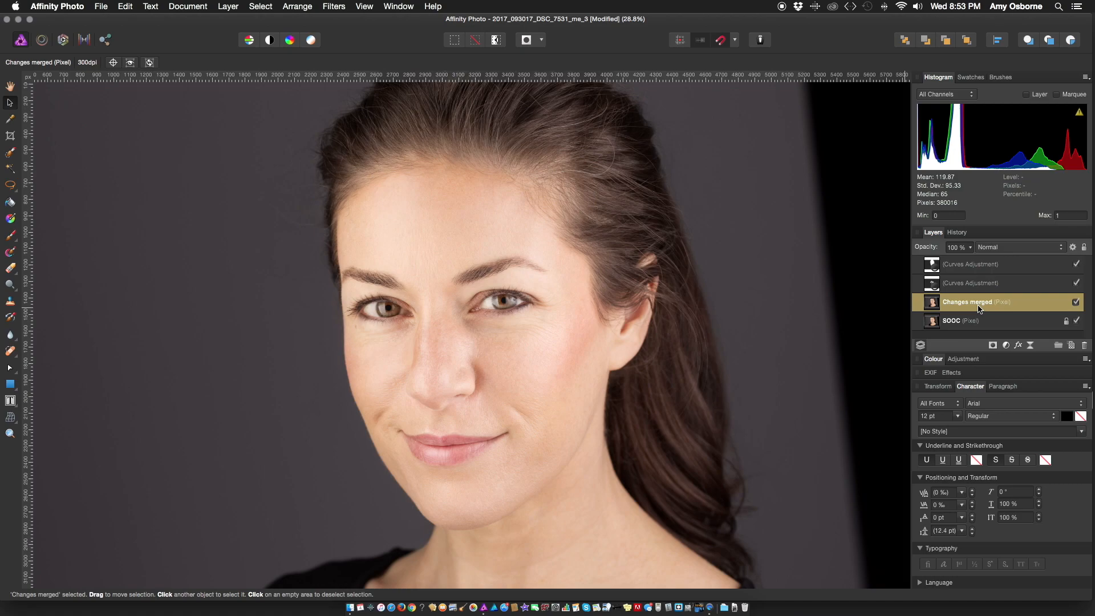
{"action": "key", "text": "super+j"}
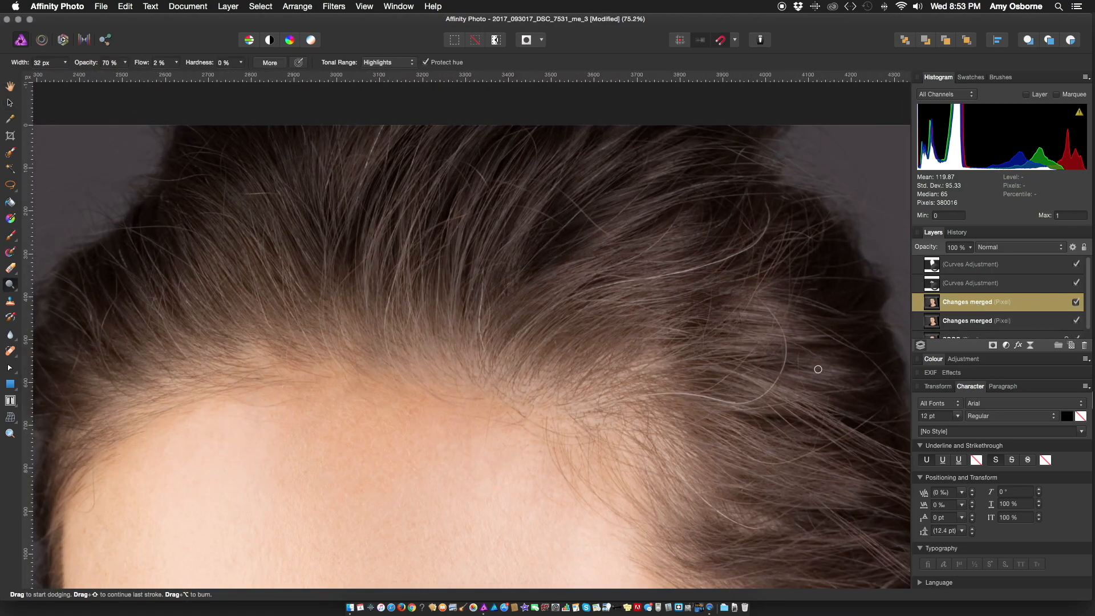
Set the Dodge brush to 80 % opacity and 9 % flow for working on the hair highlights.
{"action": "scroll", "coordinate": [744, 332], "scroll_direction": "down", "scroll_amount": 15}
{"action": "scroll", "coordinate": [744, 332], "scroll_direction": "right", "scroll_amount": 7}
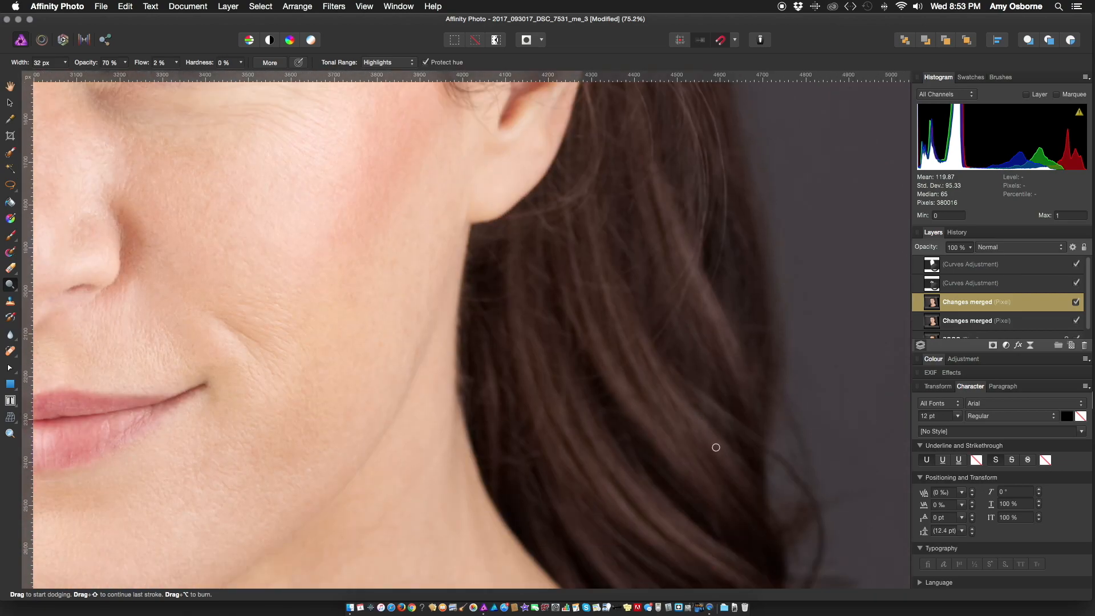
{"action": "scroll", "coordinate": [706, 434], "scroll_direction": "up", "scroll_amount": 3}
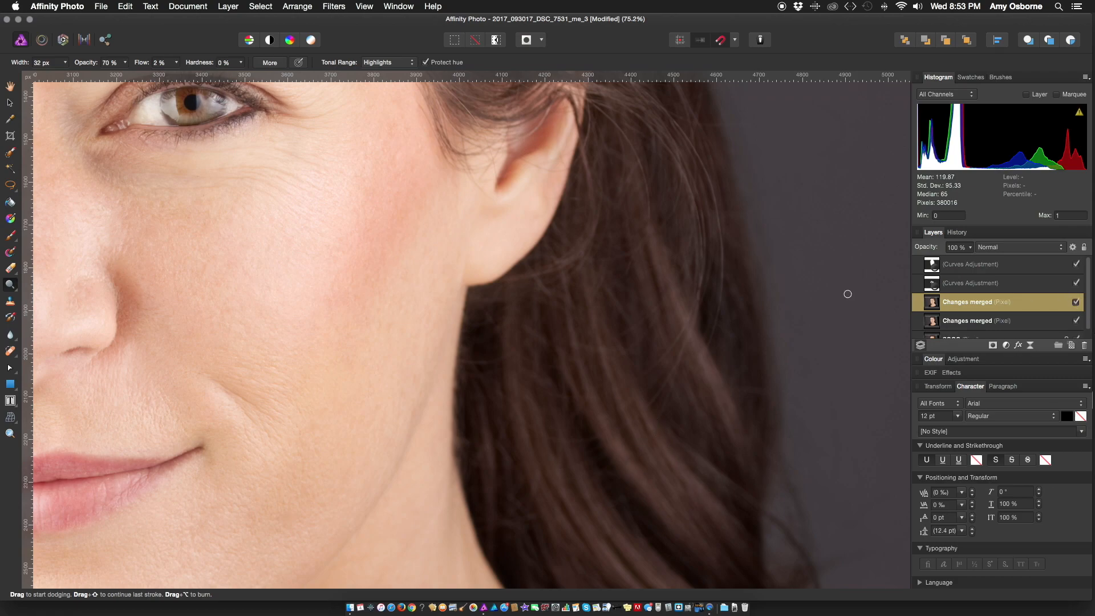
{"action": "left_click_drag", "start_coordinate": [176, 64], "coordinate": [134, 66]}
{"action": "scroll", "coordinate": [390, 250], "scroll_direction": "down", "scroll_amount": 1}
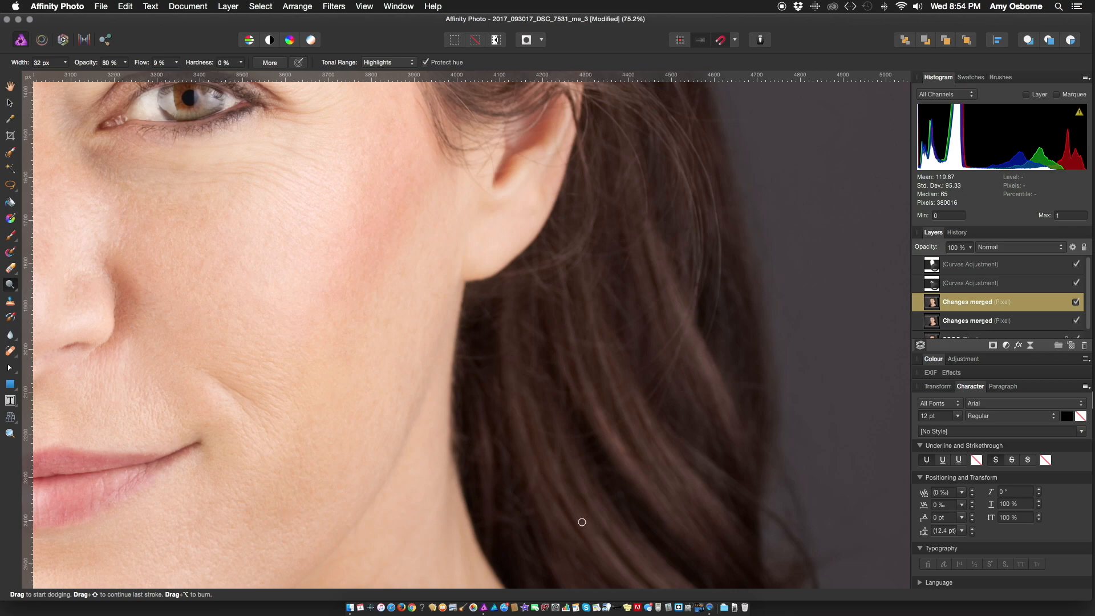
Examine the hair highlights from the lower waves up to the crown and hairline.
{"action": "scroll", "coordinate": [620, 538], "scroll_direction": "down", "scroll_amount": 5}
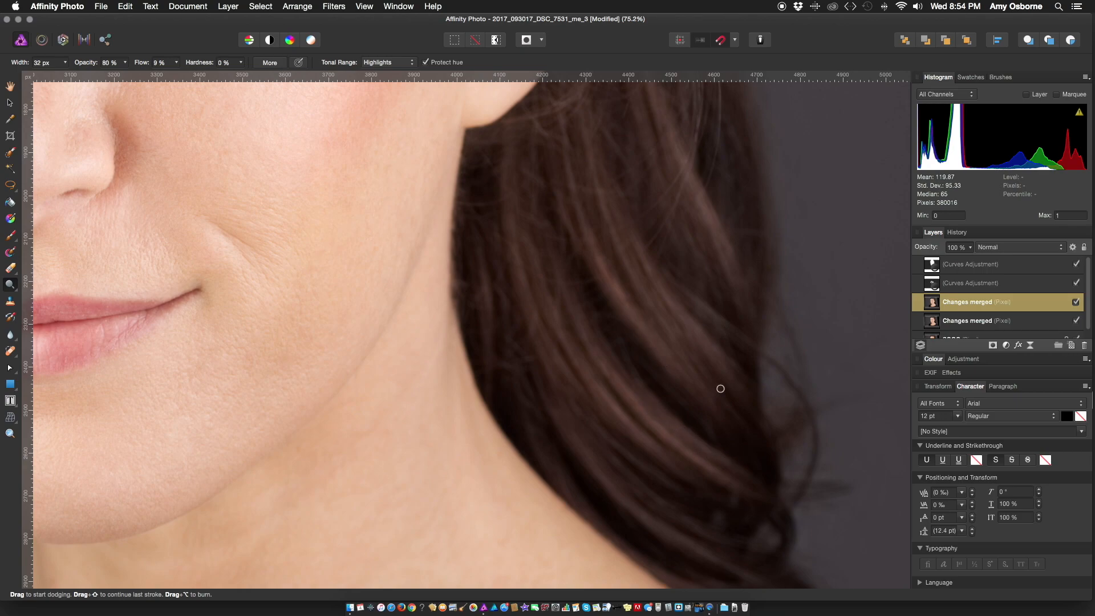
{"action": "scroll", "coordinate": [583, 448], "scroll_direction": "up", "scroll_amount": 4}
{"action": "scroll", "coordinate": [695, 295], "scroll_direction": "down", "scroll_amount": 8}
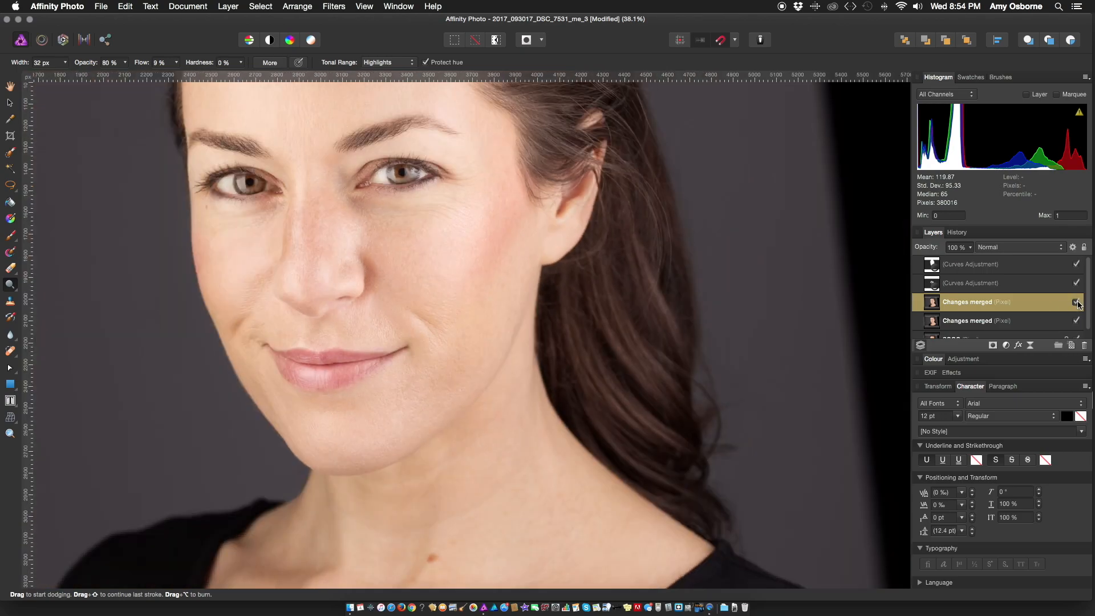
{"action": "scroll", "coordinate": [696, 295], "scroll_direction": "up", "scroll_amount": 1}
{"action": "scroll", "coordinate": [696, 295], "scroll_direction": "up", "scroll_amount": 10}
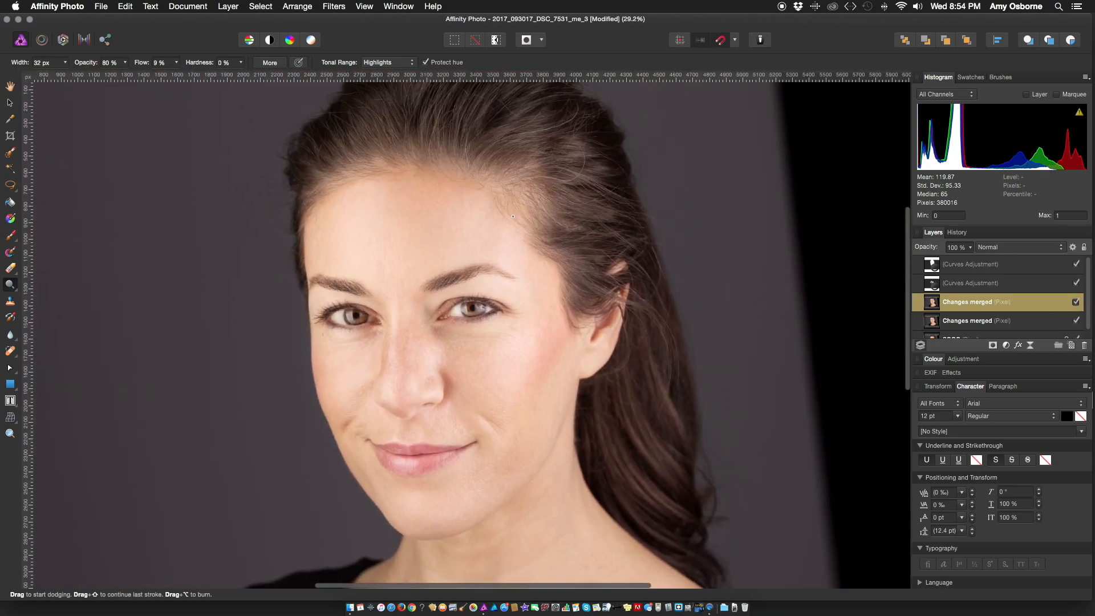
{"action": "scroll", "coordinate": [509, 225], "scroll_direction": "up", "scroll_amount": 2}
{"action": "scroll", "coordinate": [418, 234], "scroll_direction": "up", "scroll_amount": 4}
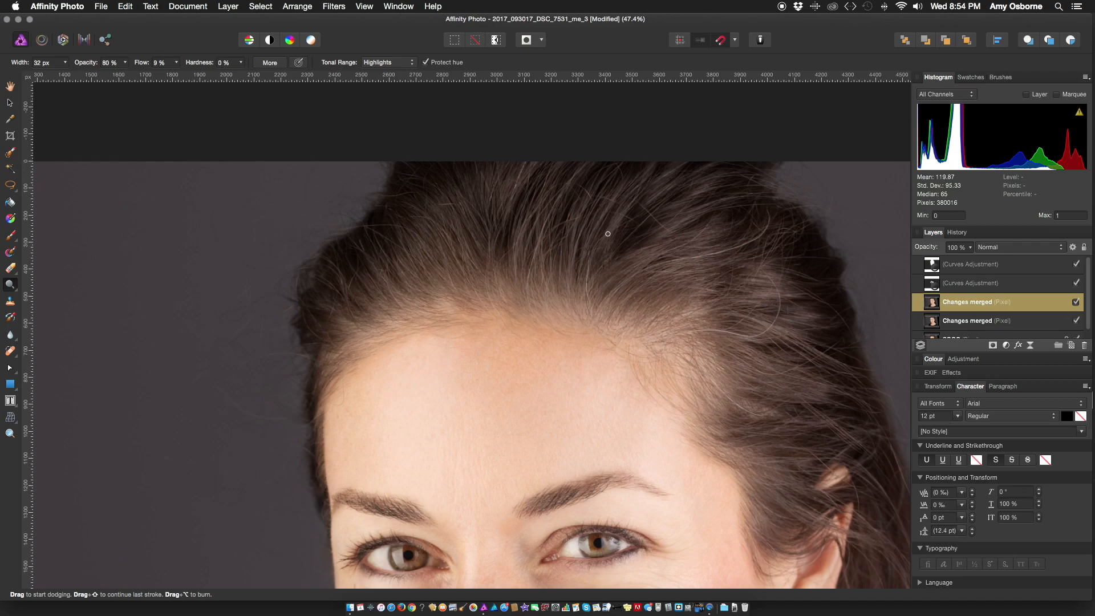
{"action": "scroll", "coordinate": [777, 295], "scroll_direction": "down", "scroll_amount": 5}
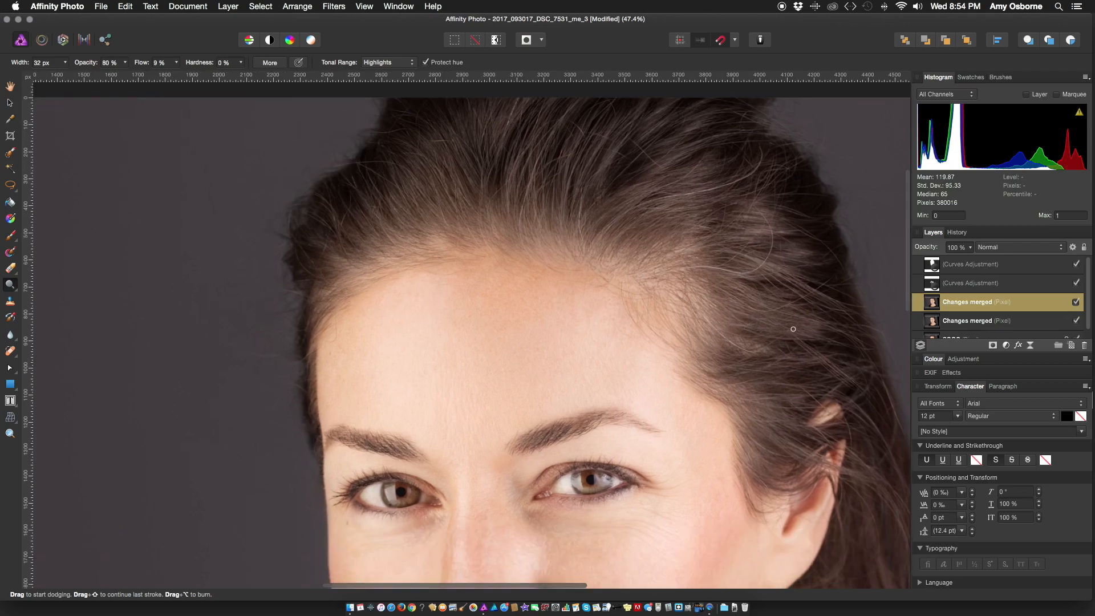
Check the dodged hair highlights in close-up and against the whole portrait, and save the document.
{"action": "scroll", "coordinate": [737, 359], "scroll_direction": "down", "scroll_amount": 3}
{"action": "scroll", "coordinate": [738, 358], "scroll_direction": "right", "scroll_amount": 5}
{"action": "scroll", "coordinate": [738, 359], "scroll_direction": "down", "scroll_amount": 2}
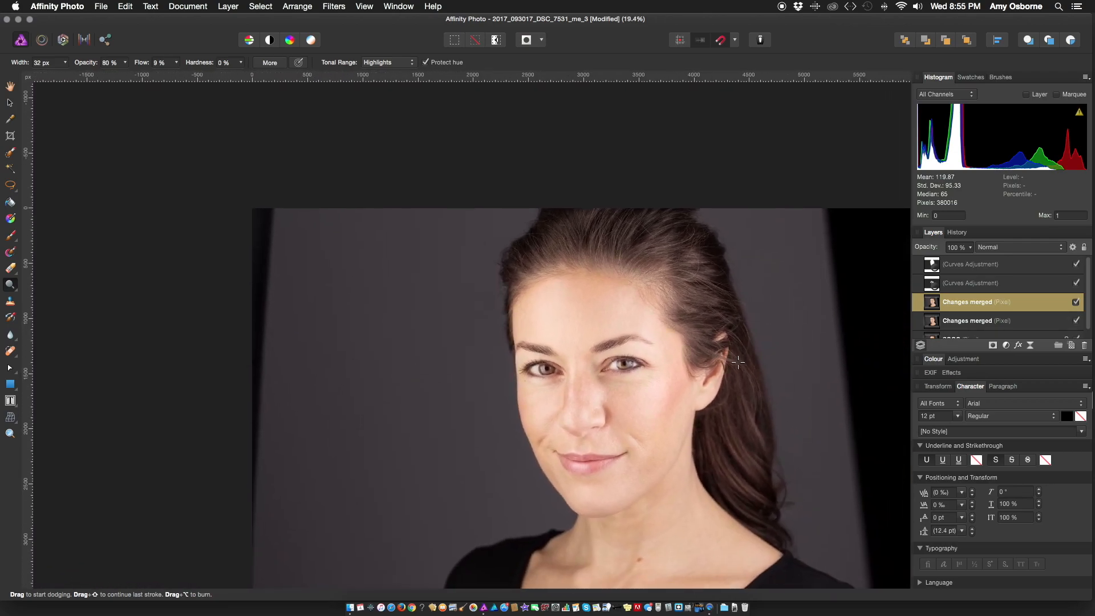
{"action": "scroll", "coordinate": [767, 446], "scroll_direction": "up", "scroll_amount": 2}
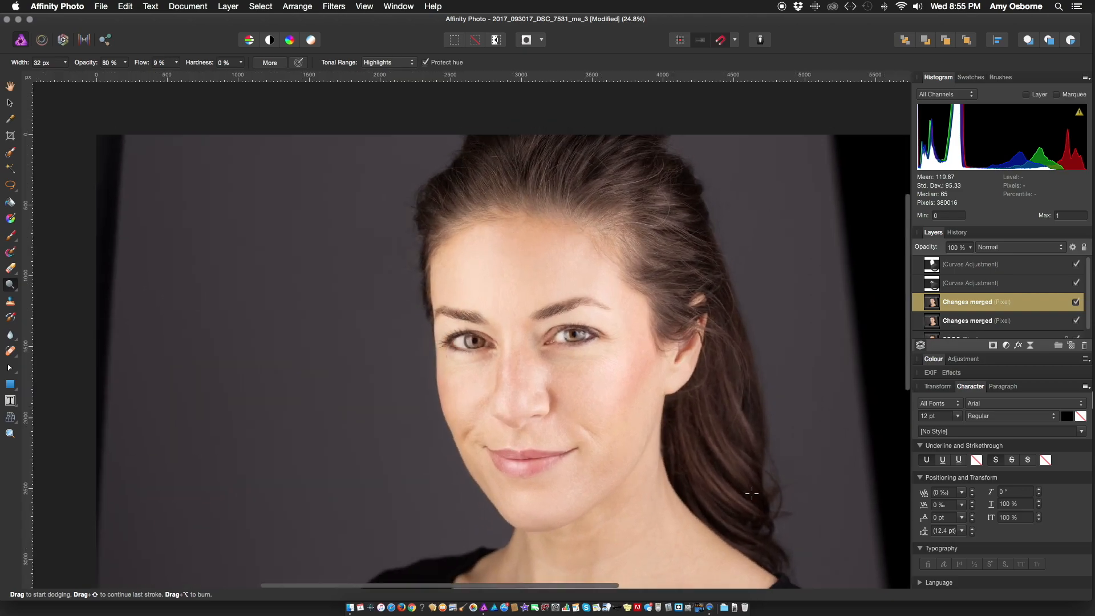
{"action": "scroll", "coordinate": [752, 494], "scroll_direction": "up", "scroll_amount": 3}
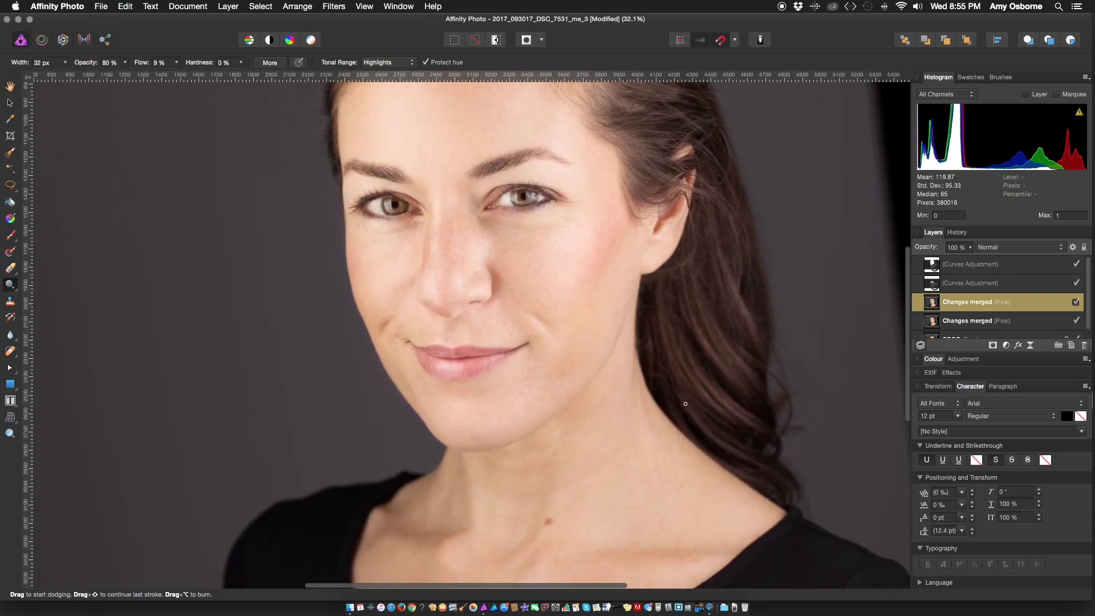
{"action": "scroll", "coordinate": [692, 346], "scroll_direction": "down", "scroll_amount": 3}
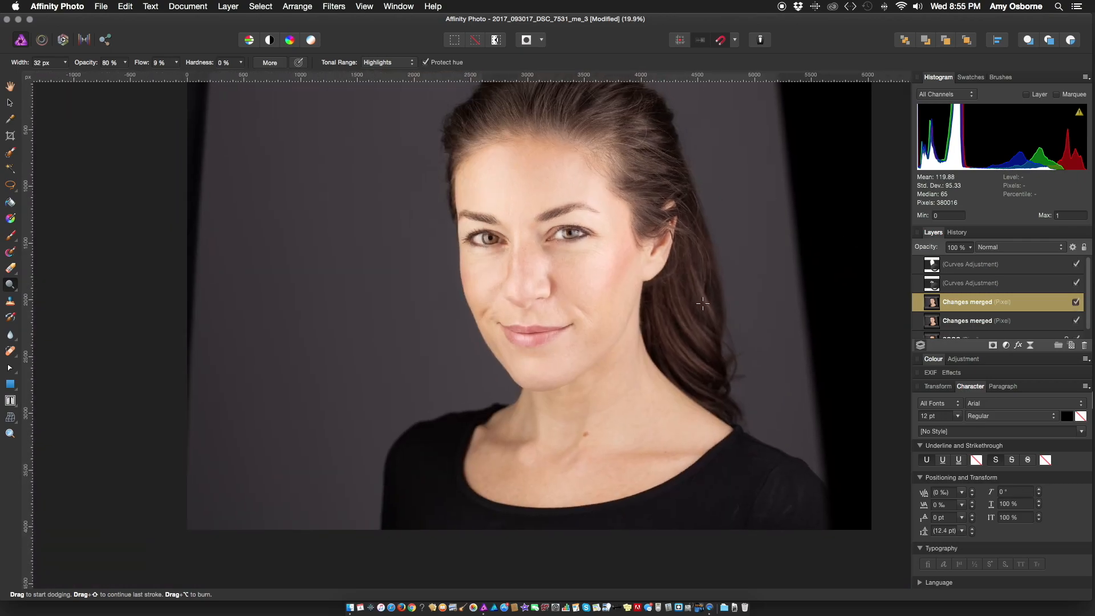
{"action": "scroll", "coordinate": [690, 301], "scroll_direction": "up", "scroll_amount": 2}
{"action": "scroll", "coordinate": [690, 301], "scroll_direction": "up", "scroll_amount": 3}
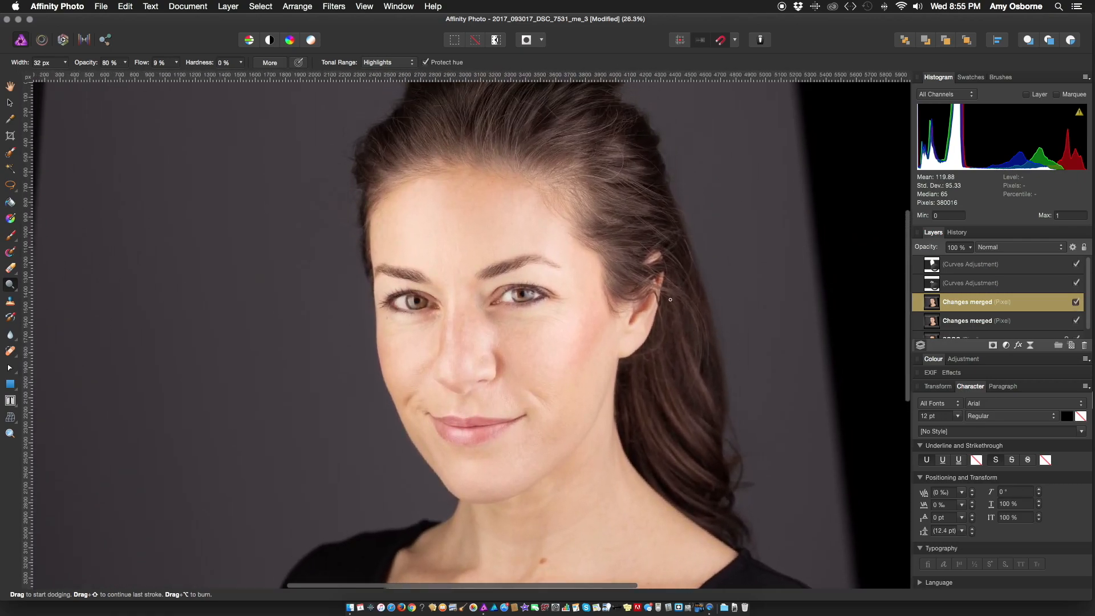
{"action": "scroll", "coordinate": [564, 272], "scroll_direction": "down", "scroll_amount": 2}
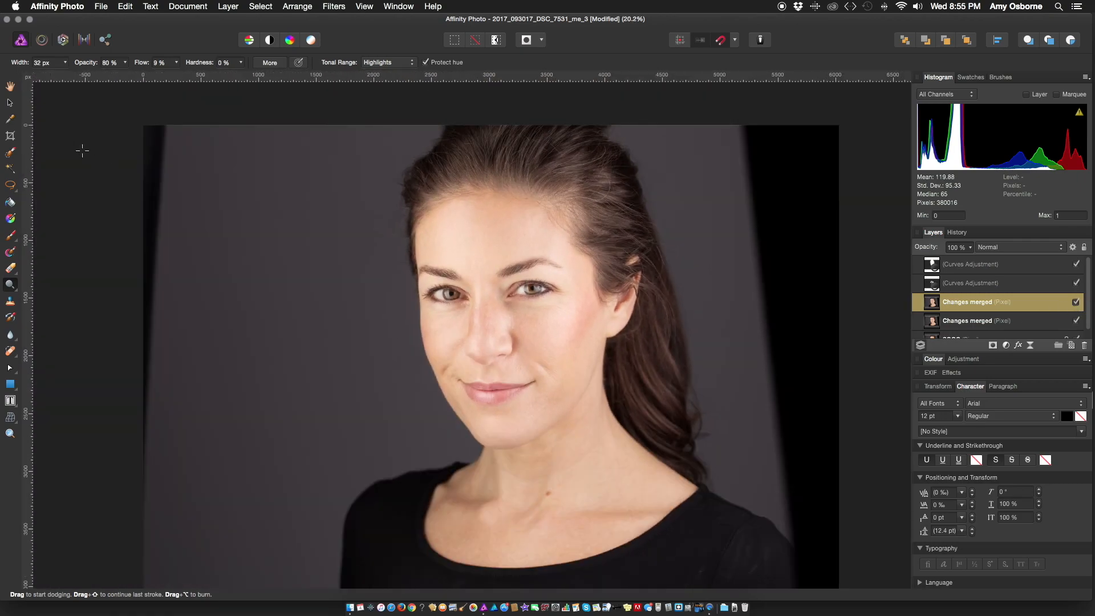
{"action": "key", "text": "super+s"}
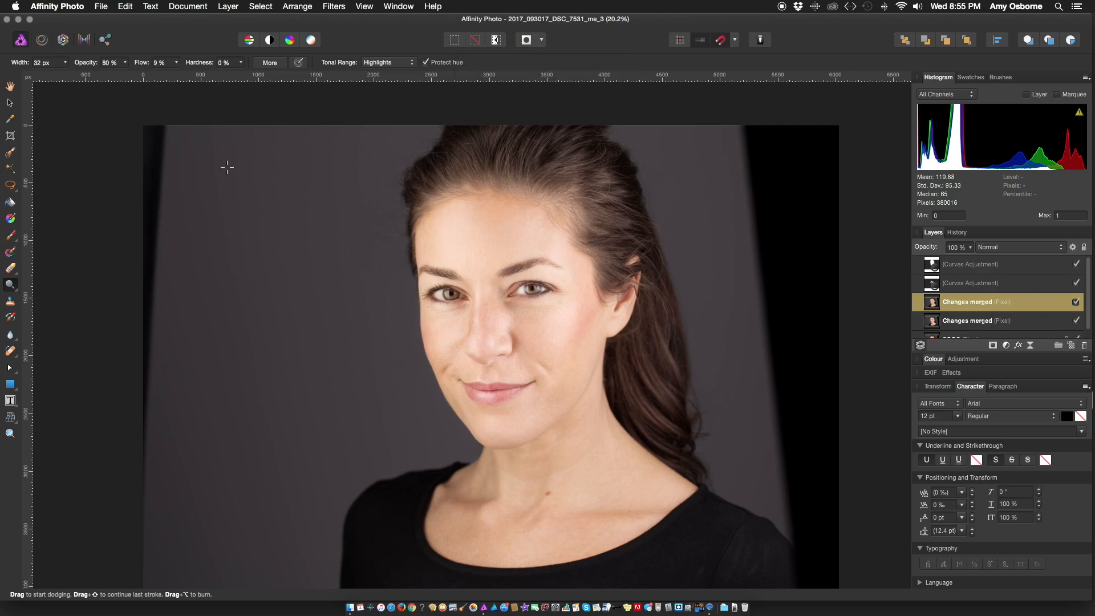
Enlarge the Paint Brush to 410 px and add a new pixel layer above the merged layers.
{"action": "left_click", "coordinate": [16, 239]}
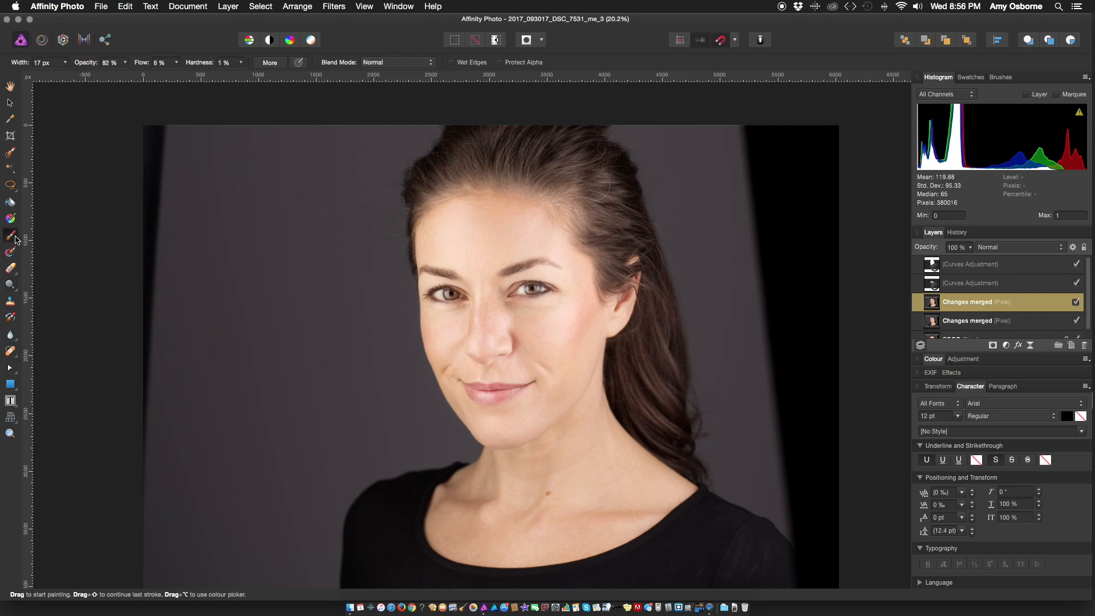
{"action": "left_click", "coordinate": [126, 107]}
{"action": "key", "text": "bracketright"}
{"action": "key", "text": "bracketright"}
{"action": "key", "text": "bracketright"}
{"action": "key", "text": "bracketright"}
{"action": "key", "text": "bracketright"}
{"action": "key", "text": "bracketright"}
{"action": "key", "text": "bracketright"}
{"action": "key", "text": "bracketright"}
{"action": "left_click", "coordinate": [1072, 348]}
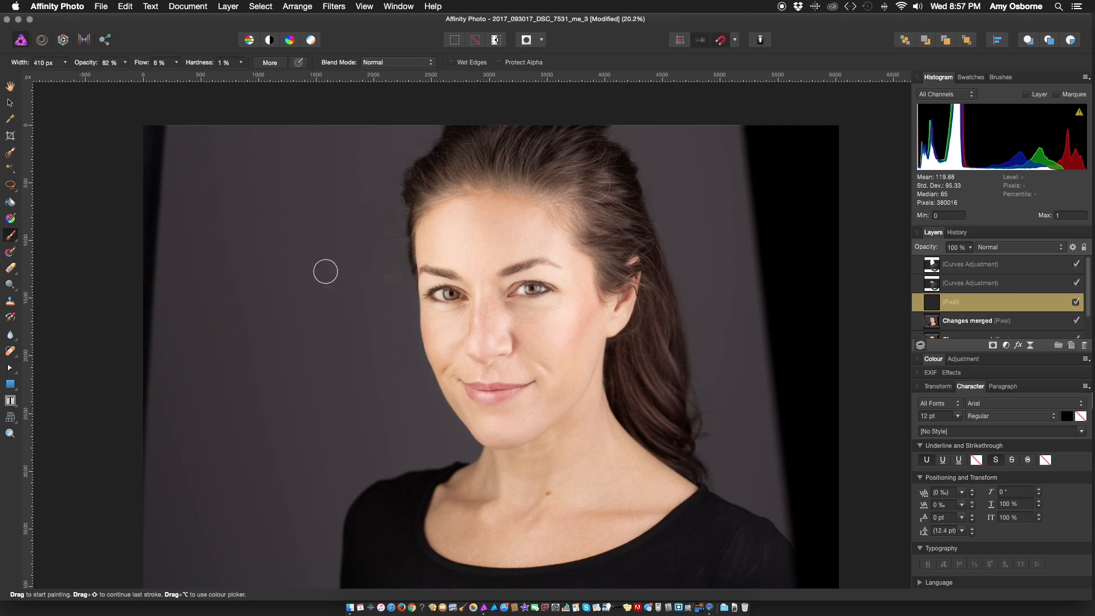
Sample a dark brown from the long waves and paint it over the thin hair along the hairline and crown.
{"action": "left_click", "coordinate": [942, 360]}
{"action": "mouse_move", "coordinate": [956, 261]}
{"action": "left_mouse_down"}
{"action": "mouse_move", "coordinate": [929, 254]}
{"action": "mouse_move", "coordinate": [683, 354]}
{"action": "mouse_move", "coordinate": [637, 395]}
{"action": "mouse_move", "coordinate": [656, 334]}
{"action": "left_mouse_up"}
{"action": "mouse_move", "coordinate": [529, 149]}
{"action": "left_mouse_down"}
{"action": "mouse_move", "coordinate": [543, 156]}
{"action": "mouse_move", "coordinate": [504, 139]}
{"action": "mouse_move", "coordinate": [443, 169]}
{"action": "mouse_move", "coordinate": [535, 178]}
{"action": "mouse_move", "coordinate": [571, 204]}
{"action": "left_mouse_up"}
{"action": "mouse_move", "coordinate": [429, 194]}
{"action": "left_mouse_down"}
{"action": "mouse_move", "coordinate": [462, 142]}
{"action": "mouse_move", "coordinate": [617, 186]}
{"action": "mouse_move", "coordinate": [612, 160]}
{"action": "mouse_move", "coordinate": [630, 246]}
{"action": "mouse_move", "coordinate": [609, 245]}
{"action": "mouse_move", "coordinate": [613, 259]}
{"action": "mouse_move", "coordinate": [594, 226]}
{"action": "mouse_move", "coordinate": [605, 211]}
{"action": "mouse_move", "coordinate": [587, 186]}
{"action": "mouse_move", "coordinate": [601, 194]}
{"action": "mouse_move", "coordinate": [585, 146]}
{"action": "mouse_move", "coordinate": [555, 160]}
{"action": "mouse_move", "coordinate": [539, 133]}
{"action": "mouse_move", "coordinate": [505, 135]}
{"action": "left_mouse_up"}
{"action": "mouse_move", "coordinate": [551, 187]}
{"action": "left_mouse_down"}
{"action": "mouse_move", "coordinate": [599, 255]}
{"action": "mouse_move", "coordinate": [435, 190]}
{"action": "mouse_move", "coordinate": [573, 186]}
{"action": "left_mouse_up"}
Try the Multiply blend mode at 29 % opacity on the painted hair layer and compare it with the layer hidden.
{"action": "left_click", "coordinate": [1020, 106]}
{"action": "left_click", "coordinate": [992, 132]}
{"action": "left_click", "coordinate": [970, 106]}
{"action": "left_click_drag", "start_coordinate": [971, 120], "coordinate": [909, 132]}
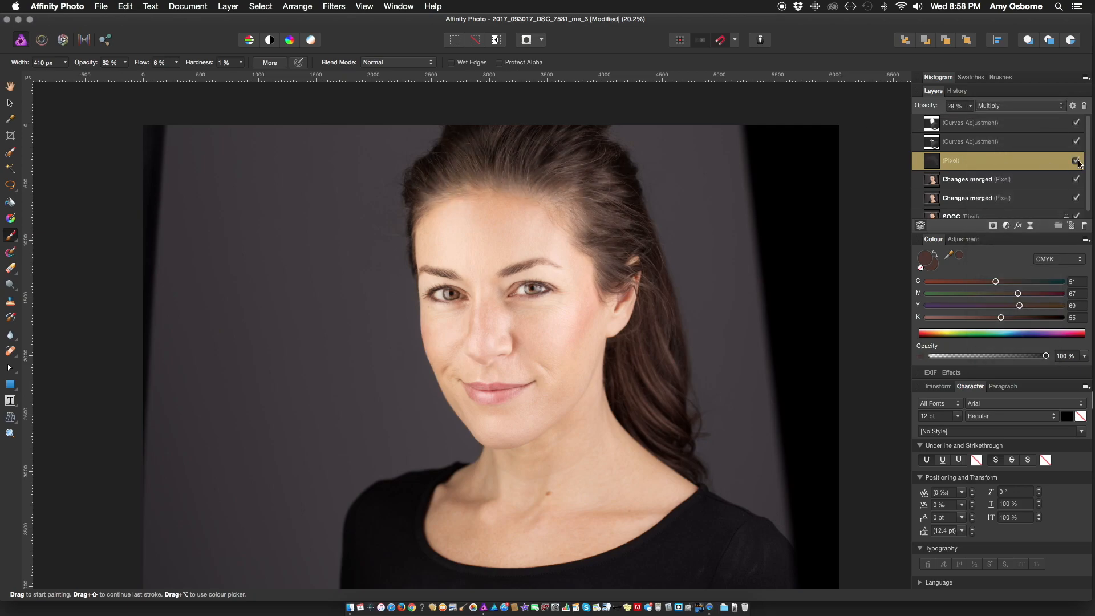
Set the painted hair layer to Overlay at 42 % opacity and compare the hair with and without it.
{"action": "left_click", "coordinate": [1018, 106]}
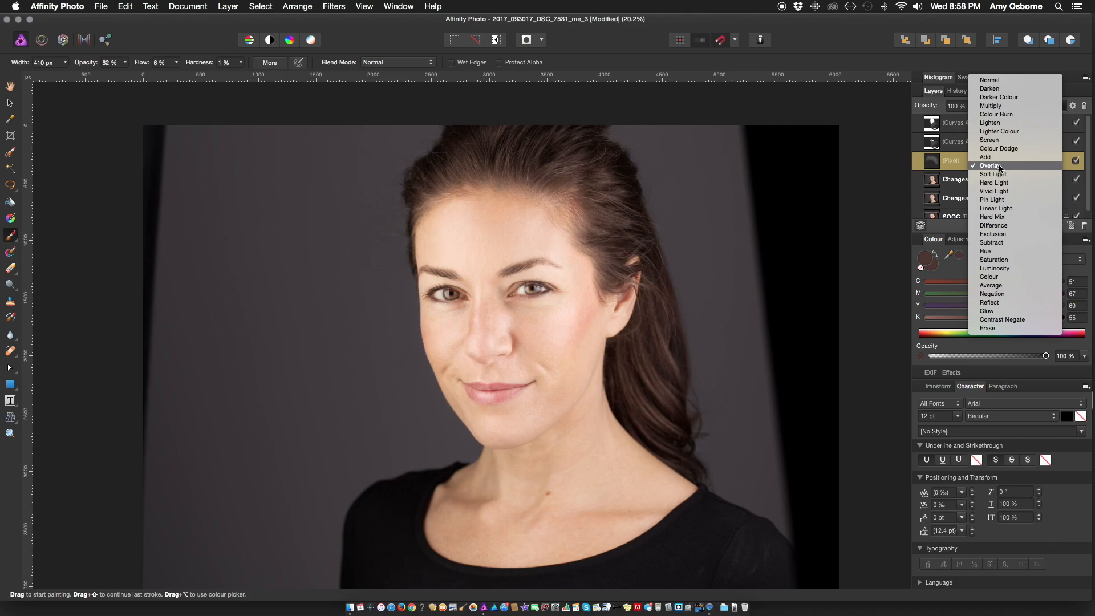
{"action": "left_click", "coordinate": [999, 166]}
{"action": "left_click", "coordinate": [971, 106]}
{"action": "left_click_drag", "start_coordinate": [970, 120], "coordinate": [941, 137]}
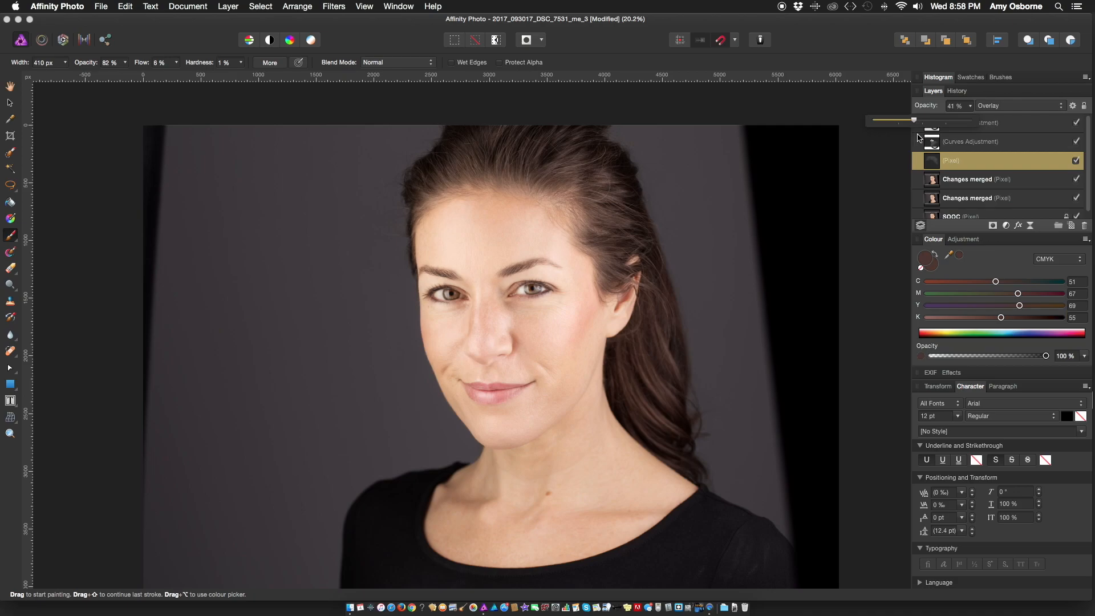
{"action": "left_click_drag", "start_coordinate": [919, 137], "coordinate": [920, 137]}
{"action": "left_click", "coordinate": [1076, 163]}
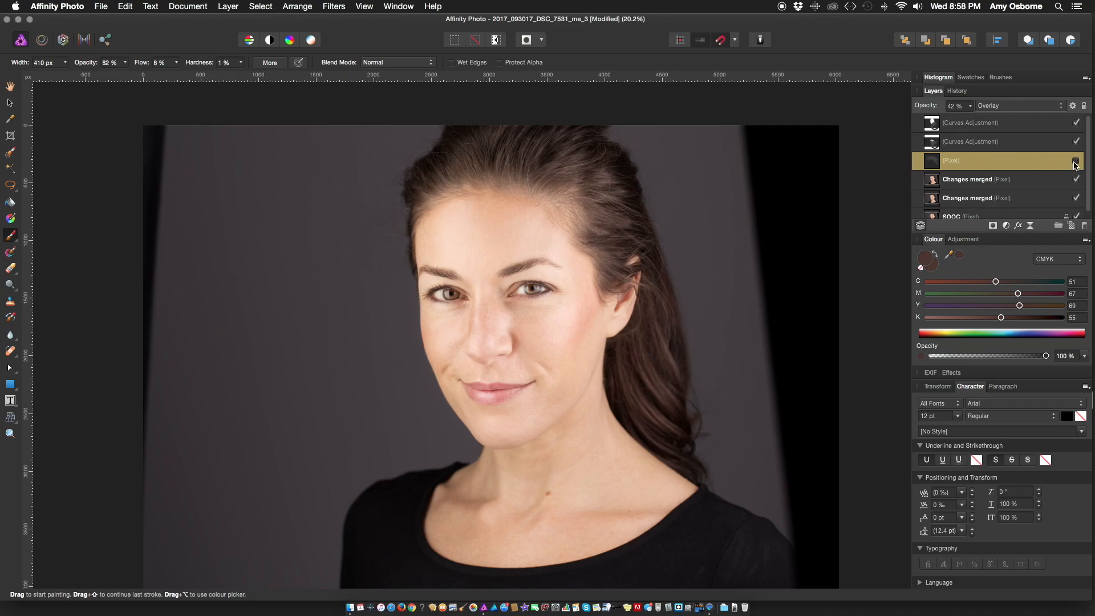
{"action": "scroll", "coordinate": [750, 130], "scroll_direction": "down", "scroll_amount": 2}
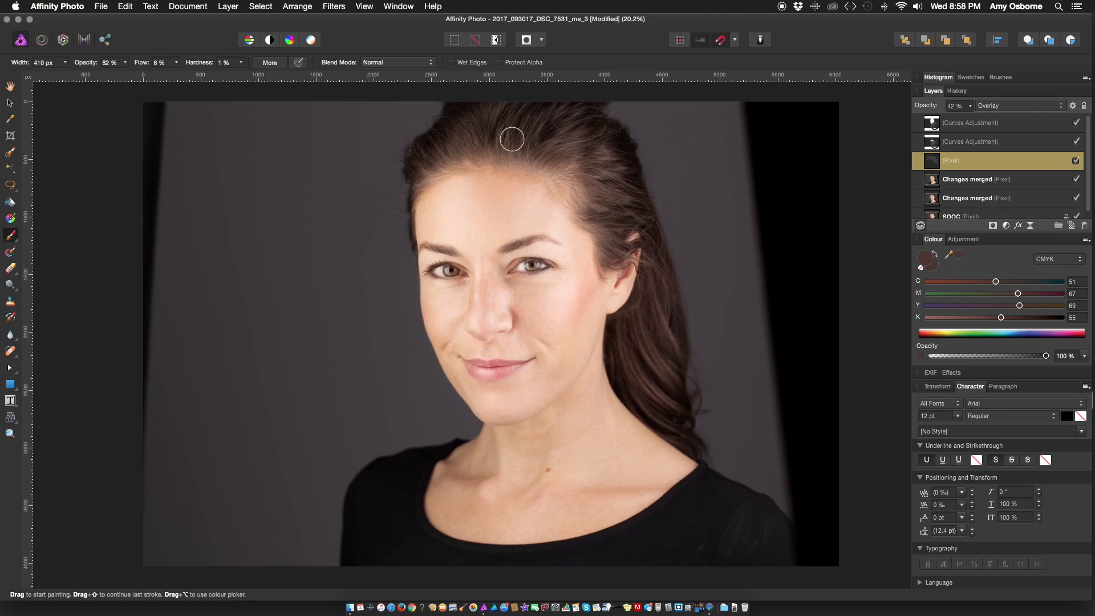
Compare the portrait with and without all the retouching layers, clear the layer selection and save the document.
{"action": "left_click", "coordinate": [10, 103]}
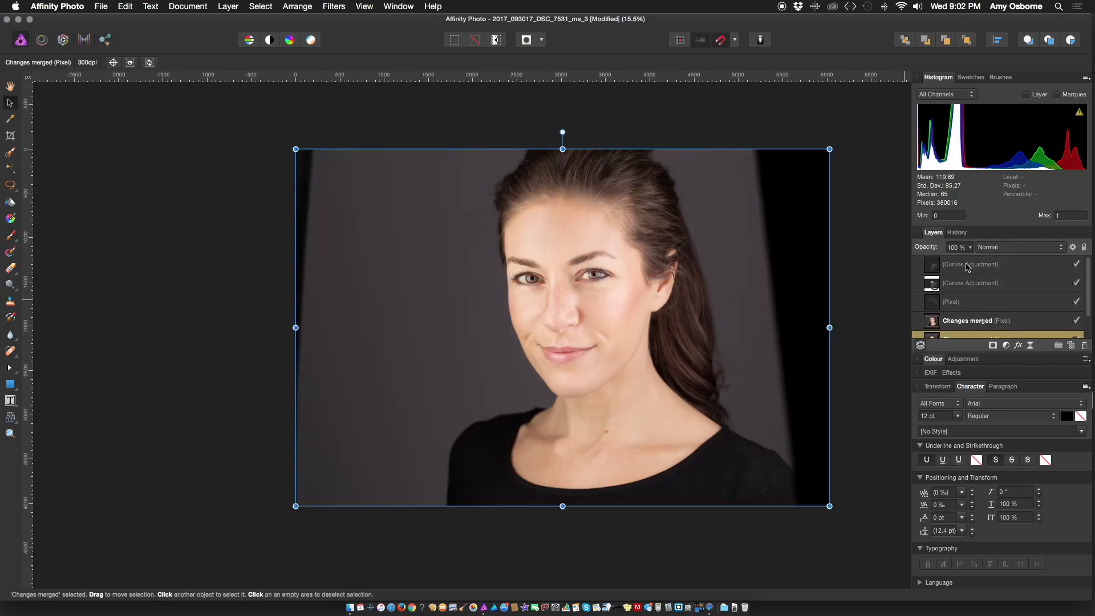
{"action": "left_click", "coordinate": [968, 267], "text": "shift"}
{"action": "left_click", "coordinate": [1076, 264]}
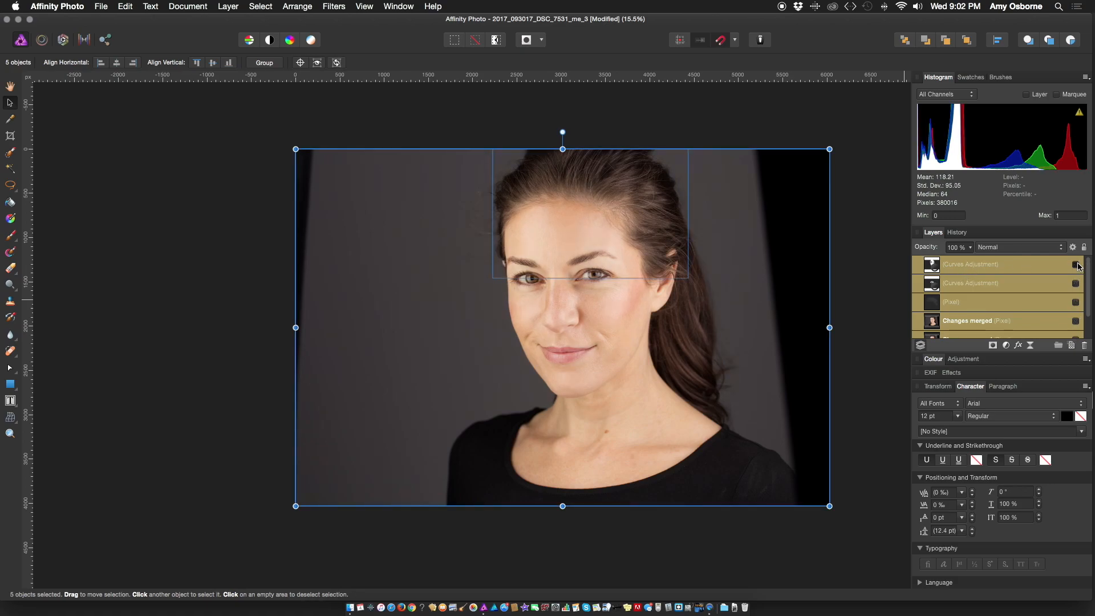
{"action": "left_click", "coordinate": [1076, 264]}
{"action": "key", "text": "super+d"}
{"action": "key", "text": "super+s"}
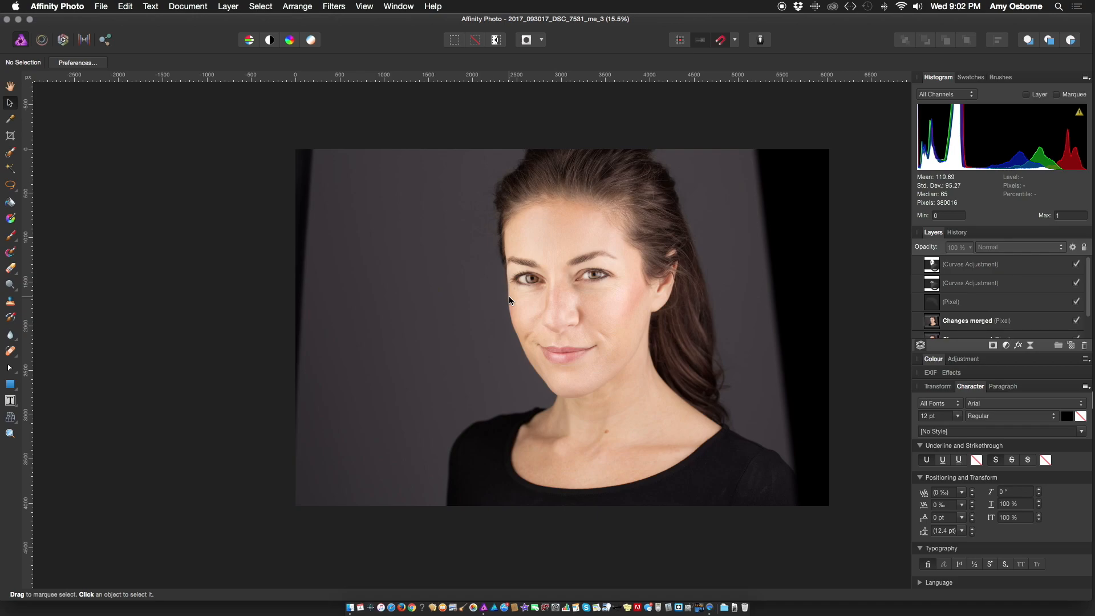
Remove the lint marks from the black sleeve on the merged layer using the Blemish Removal tool at 55 px width.
{"action": "scroll", "coordinate": [509, 300], "scroll_direction": "right", "scroll_amount": 10}
{"action": "scroll", "coordinate": [510, 301], "scroll_direction": "up", "scroll_amount": 1}
{"action": "scroll", "coordinate": [509, 300], "scroll_direction": "left", "scroll_amount": 1}
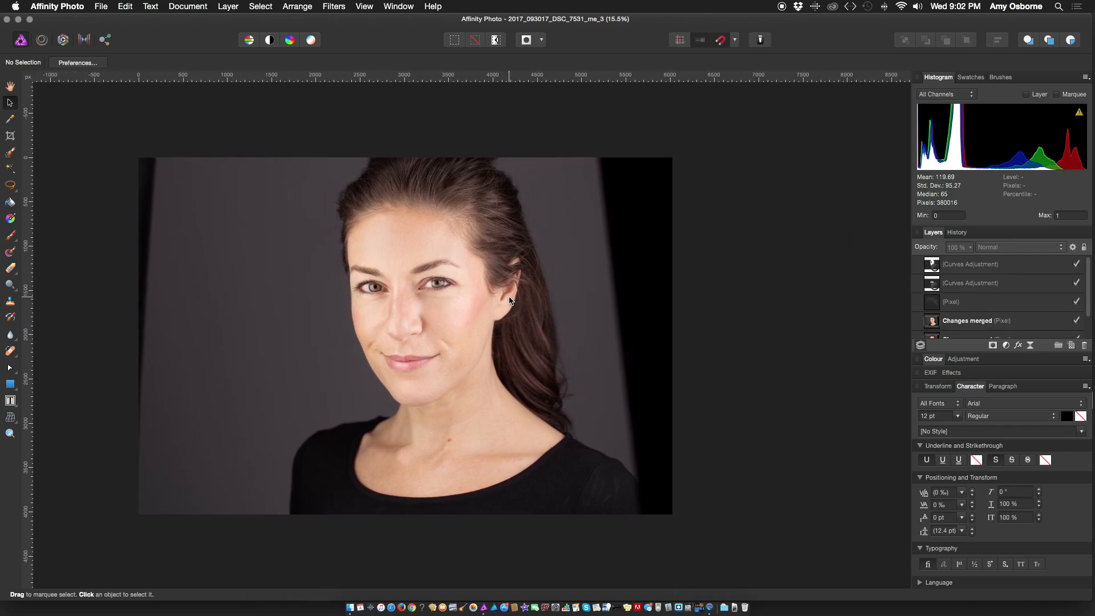
{"action": "scroll", "coordinate": [560, 379], "scroll_direction": "up", "scroll_amount": 5}
{"action": "scroll", "coordinate": [558, 377], "scroll_direction": "down", "scroll_amount": 10}
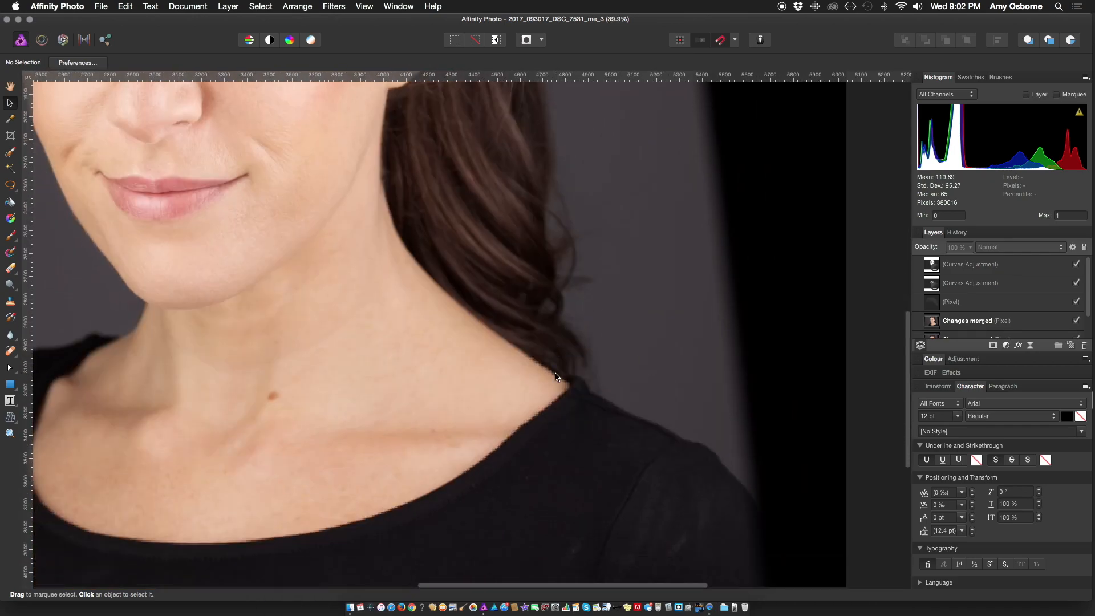
{"action": "scroll", "coordinate": [556, 377], "scroll_direction": "up", "scroll_amount": 7}
{"action": "scroll", "coordinate": [550, 375], "scroll_direction": "right", "scroll_amount": 2}
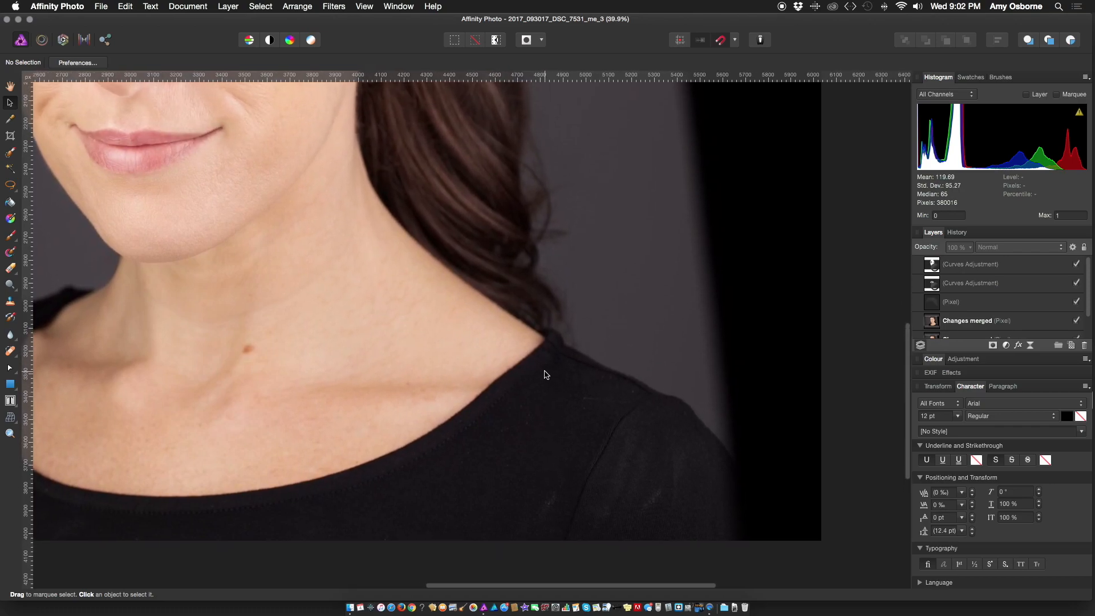
{"action": "left_click", "coordinate": [11, 351]}
{"action": "left_click_drag", "start_coordinate": [65, 63], "coordinate": [74, 69]}
{"action": "left_click", "coordinate": [615, 395]}
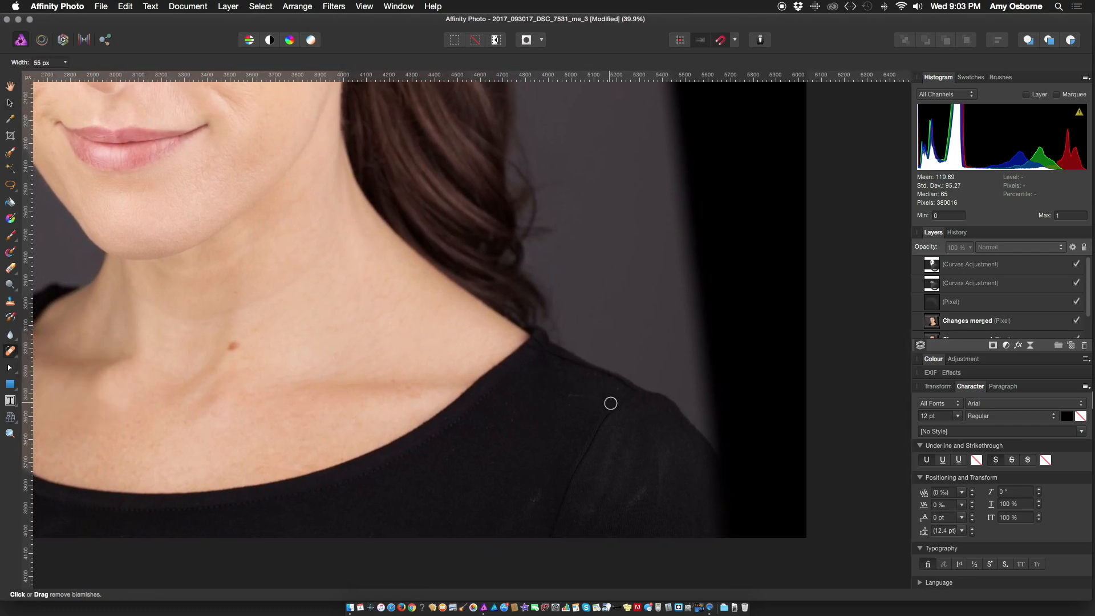
{"action": "left_click", "coordinate": [582, 398]}
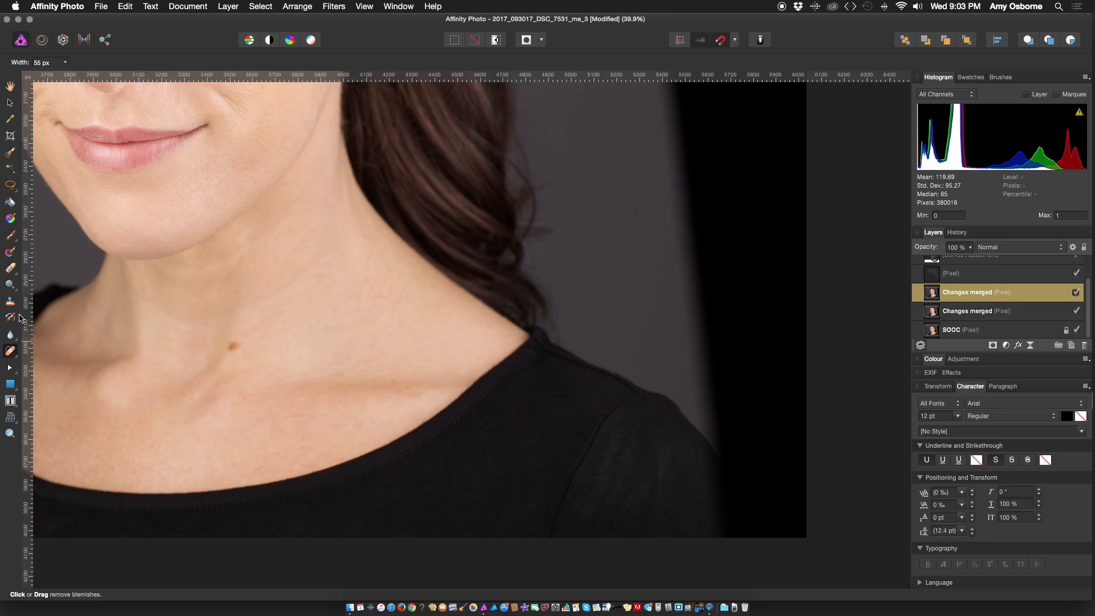
Patch the uneven fabric on the black sleeve and clear the selection.
{"action": "left_click", "coordinate": [11, 185]}
{"action": "scroll", "coordinate": [610, 476], "scroll_direction": "up", "scroll_amount": 3}
{"action": "left_click", "coordinate": [11, 351]}
{"action": "left_click_drag", "start_coordinate": [669, 425], "coordinate": [693, 479]}
{"action": "key", "text": "super+d"}
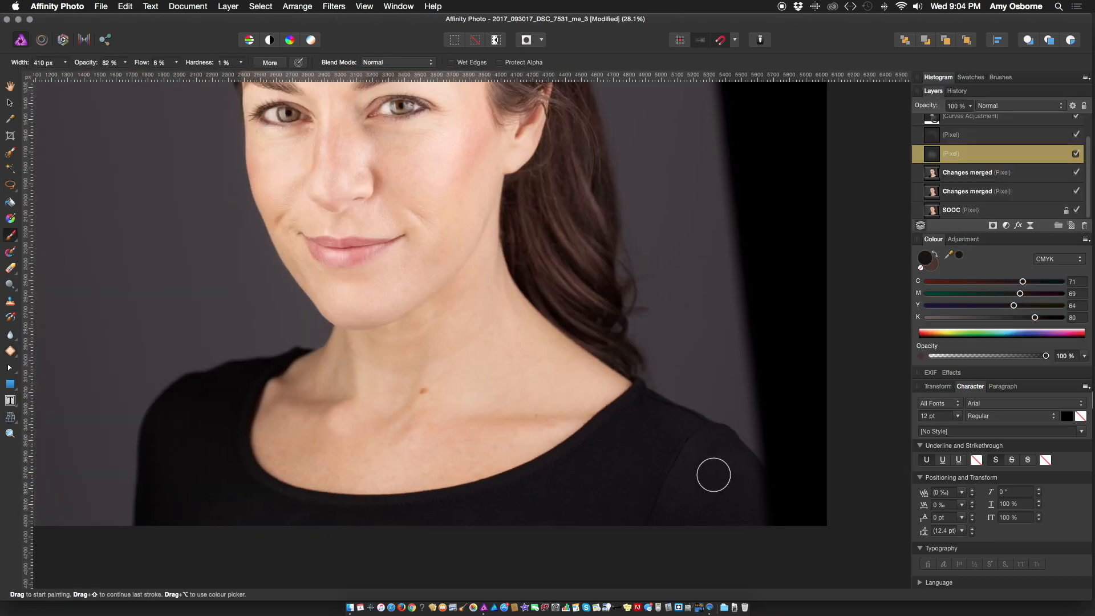
Switch the painted shirt layer's blend mode to Darken and apply a Gaussian Blur with a 0.5 px radius.
{"action": "left_click", "coordinate": [993, 106]}
{"action": "left_click", "coordinate": [990, 115]}
{"action": "left_click", "coordinate": [333, 7]}
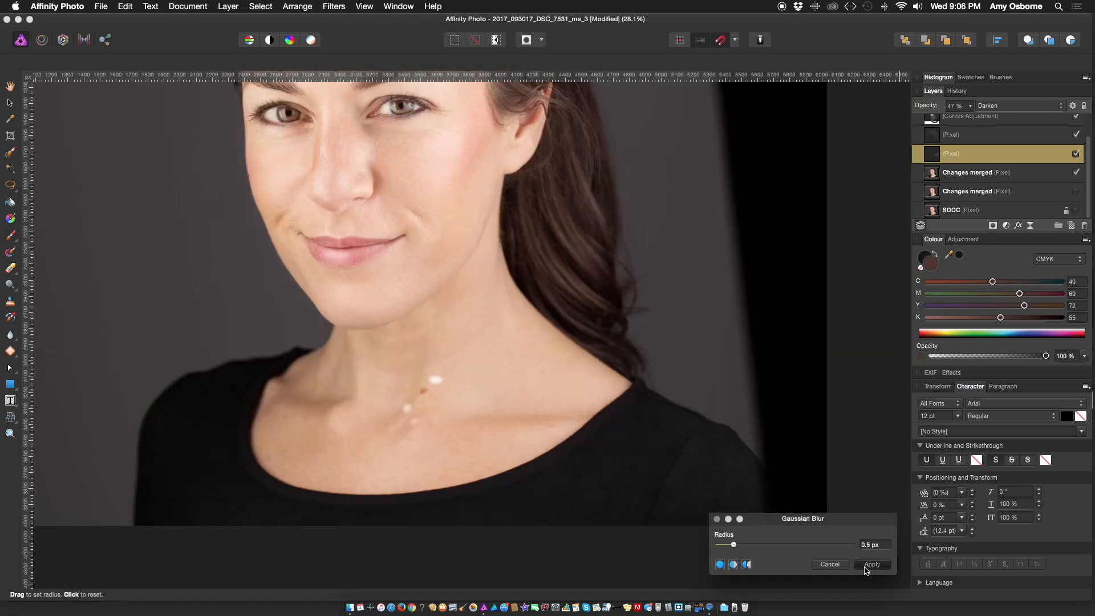
{"action": "left_click", "coordinate": [864, 563]}
{"action": "key", "text": "super+0"}
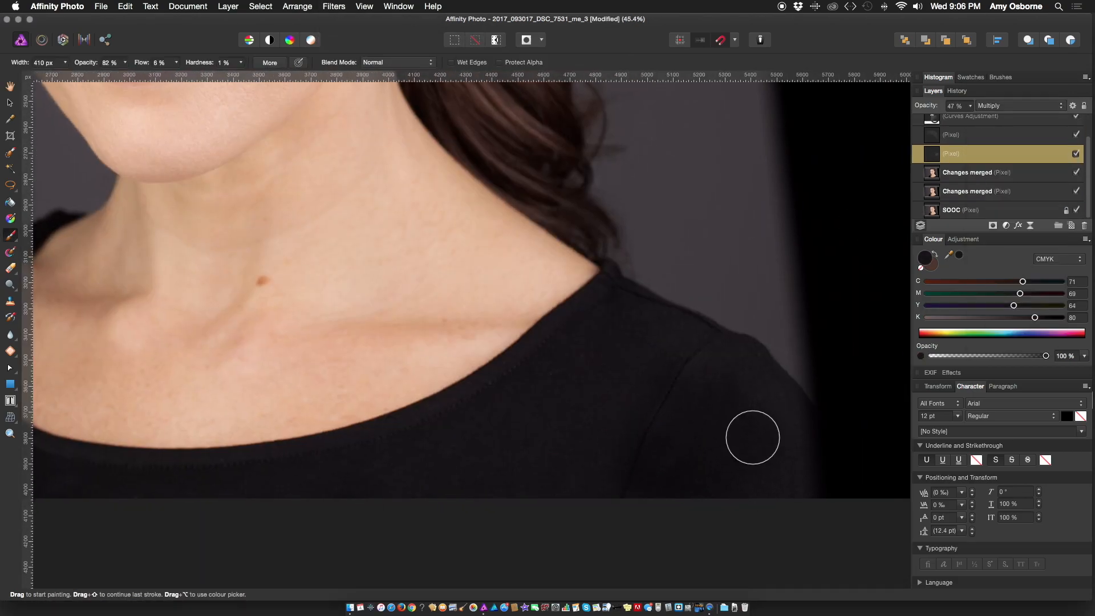
Set the painted shirt layer to Darken at 66 % opacity.
{"action": "left_click", "coordinate": [1018, 105]}
{"action": "left_click", "coordinate": [970, 106]}
{"action": "left_click_drag", "start_coordinate": [998, 119], "coordinate": [1021, 126]}
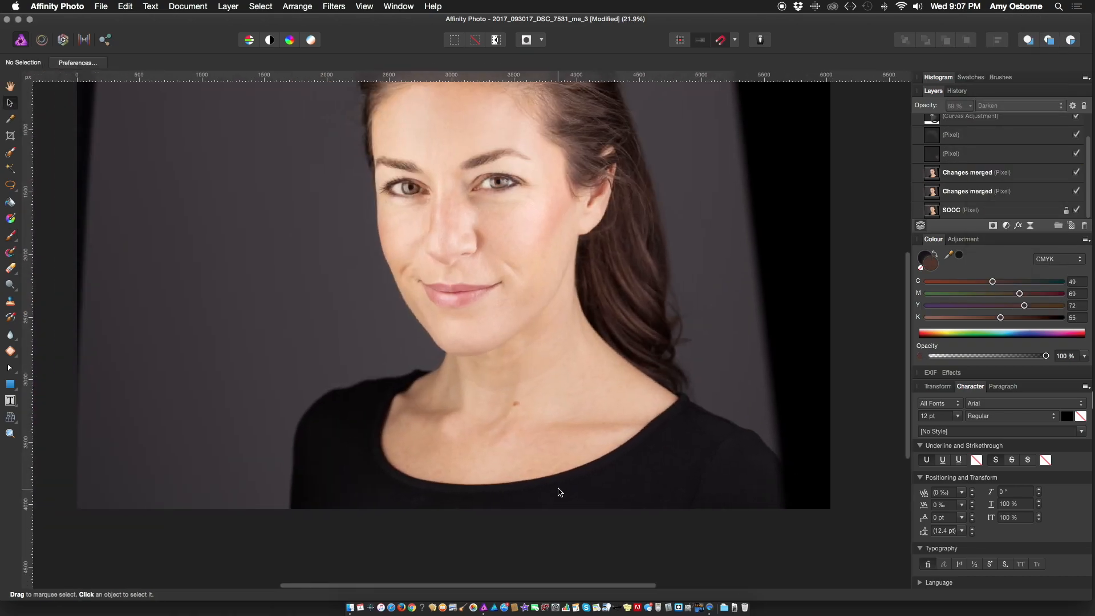
With the Clone Brush ready on the upper merged layer, examine the shoulder edge and the background beside the hair.
{"action": "scroll", "coordinate": [560, 491], "scroll_direction": "up", "scroll_amount": 5}
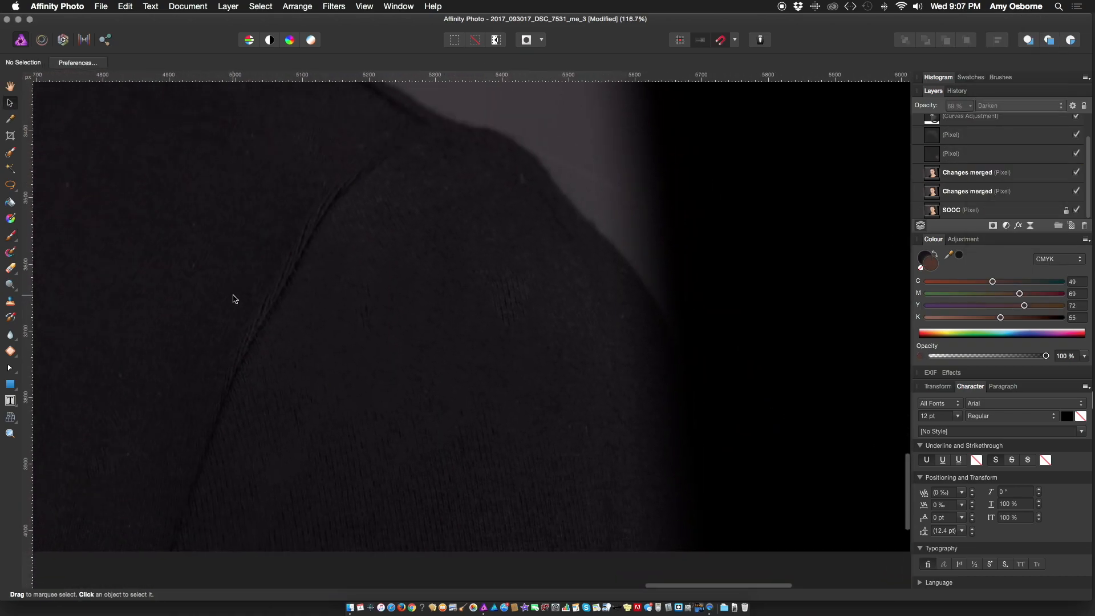
{"action": "key", "text": "s"}
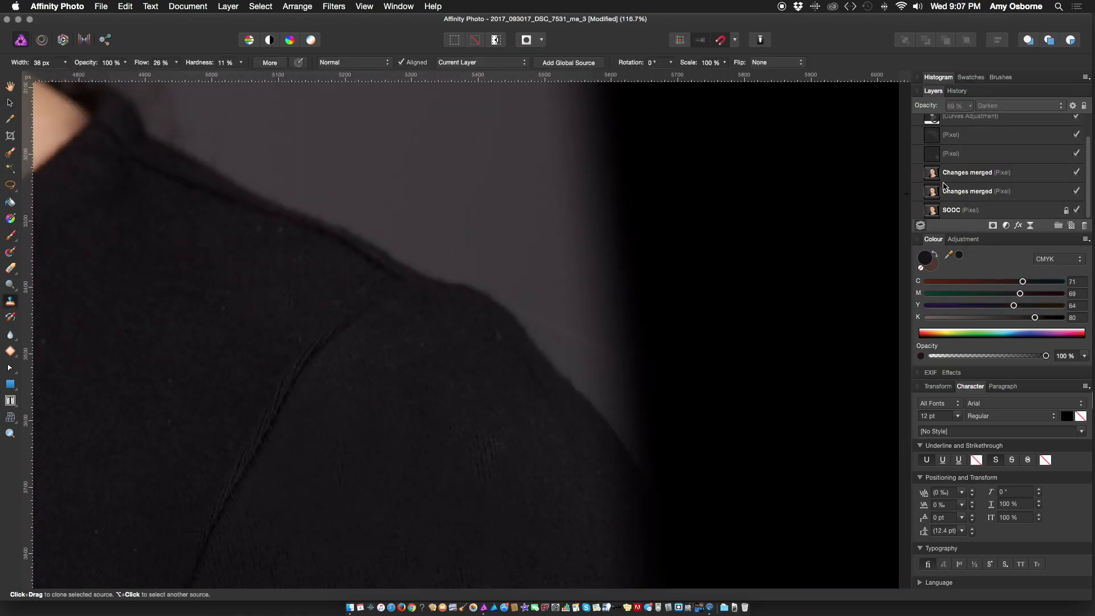
{"action": "left_click", "coordinate": [944, 179]}
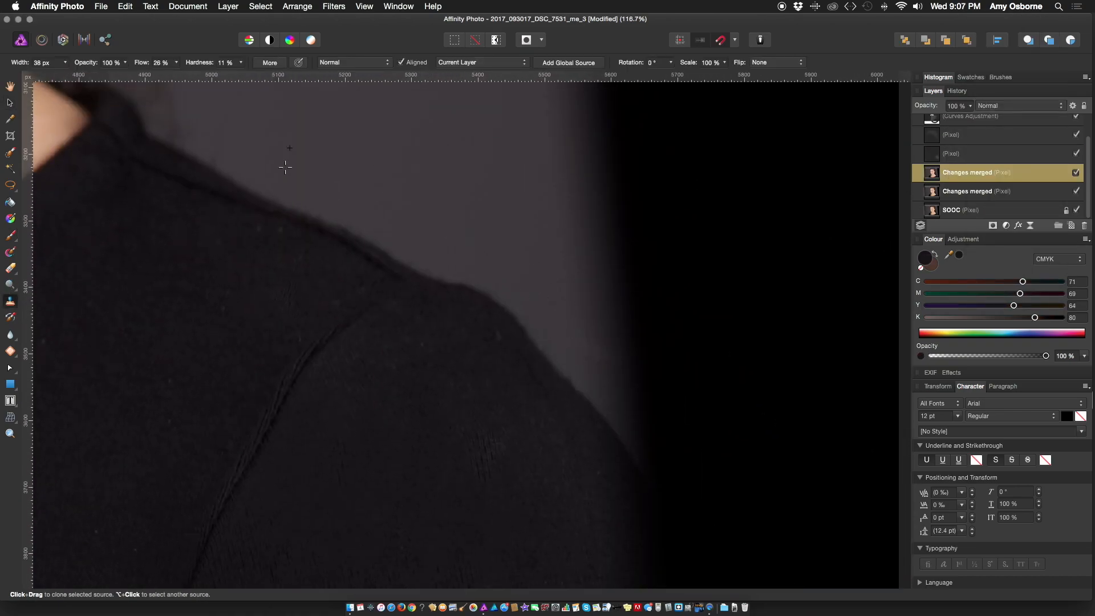
{"action": "scroll", "coordinate": [285, 167], "scroll_direction": "up", "scroll_amount": 10}
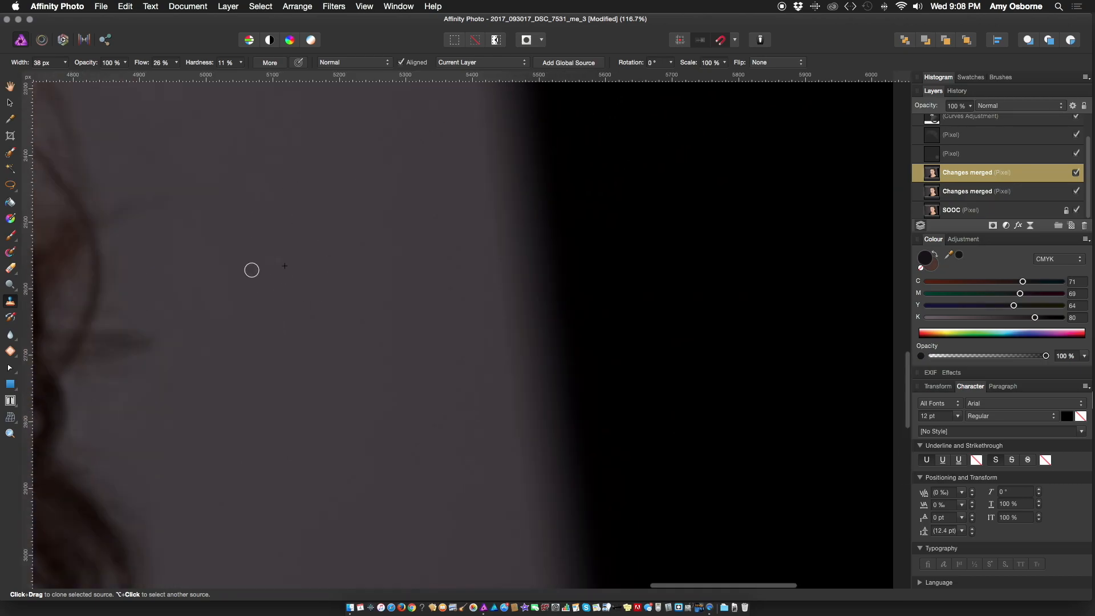
{"action": "scroll", "coordinate": [252, 270], "scroll_direction": "down", "scroll_amount": 6}
{"action": "scroll", "coordinate": [298, 259], "scroll_direction": "left", "scroll_amount": 12}
{"action": "scroll", "coordinate": [298, 259], "scroll_direction": "up", "scroll_amount": 5}
{"action": "scroll", "coordinate": [332, 207], "scroll_direction": "up", "scroll_amount": 4}
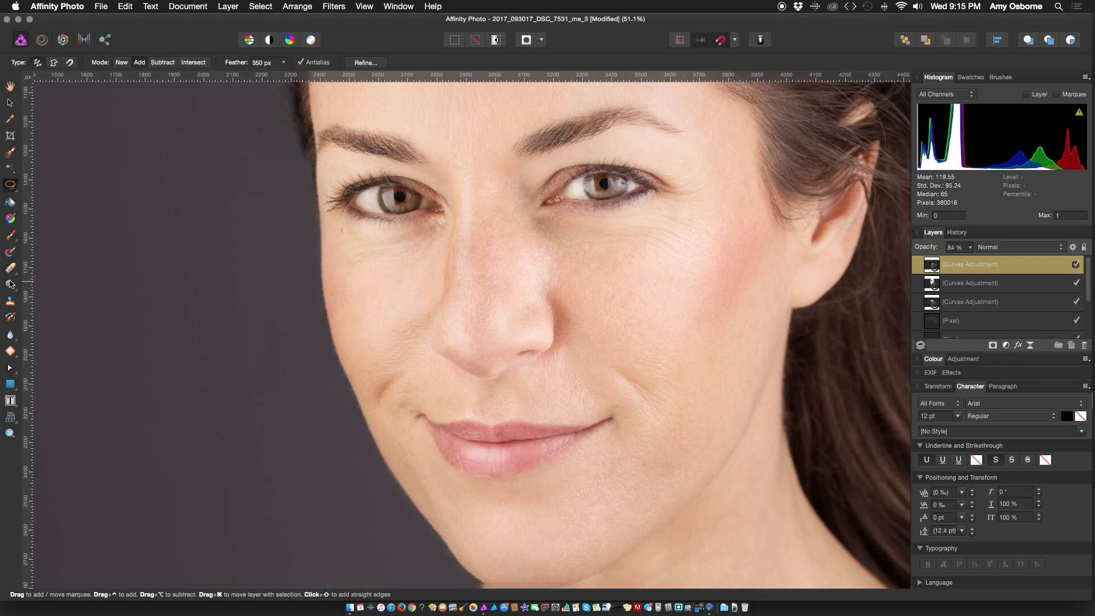
Duplicate the upper Changes merged layer and set the Clone Brush to 120 px width and 15 % flow.
{"action": "left_click", "coordinate": [10, 302]}
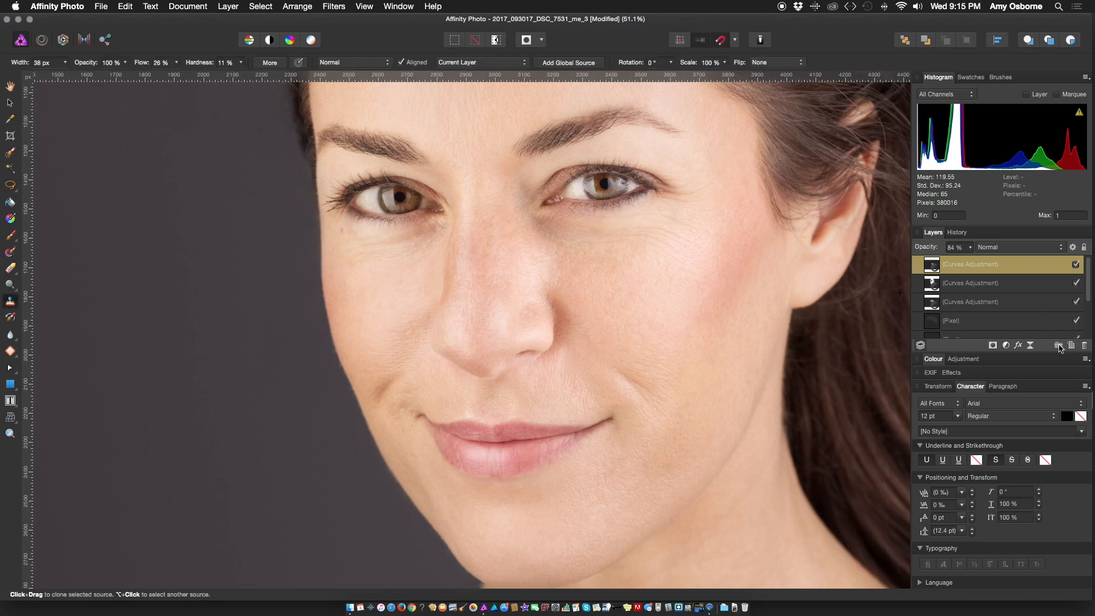
{"action": "scroll", "coordinate": [1004, 308], "scroll_direction": "down", "scroll_amount": 3}
{"action": "left_click", "coordinate": [1002, 312]}
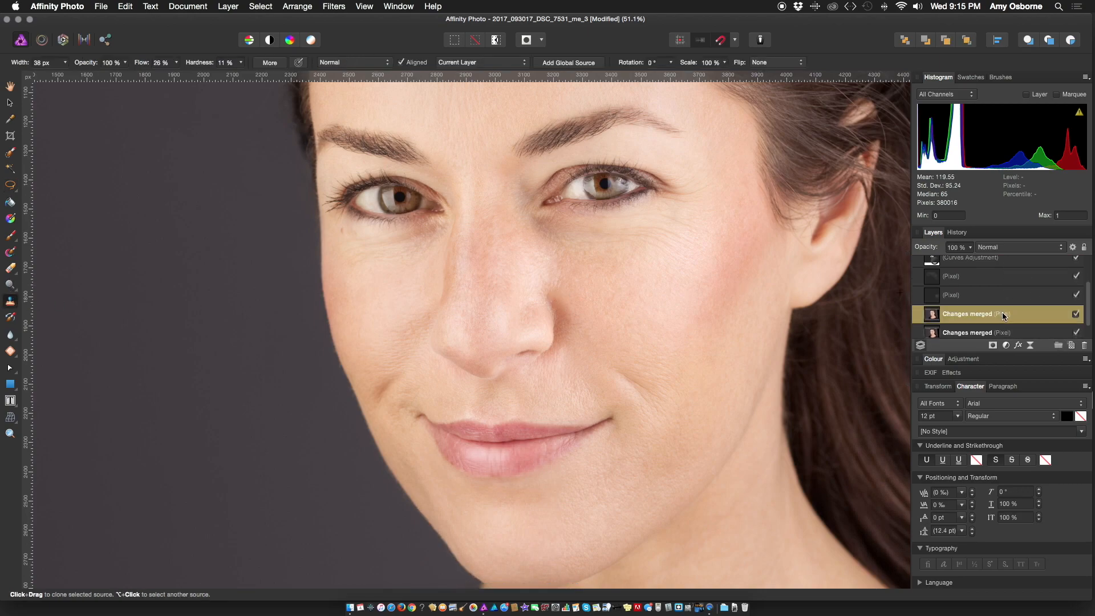
{"action": "key", "text": "super+j"}
{"action": "left_click", "coordinate": [66, 63]}
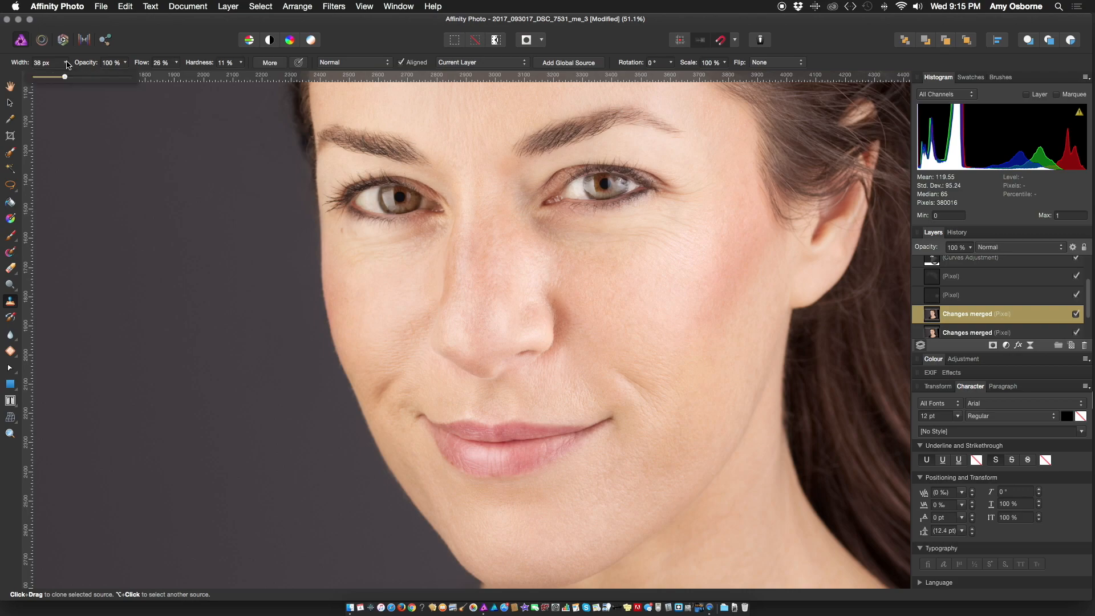
{"action": "left_click_drag", "start_coordinate": [55, 78], "coordinate": [77, 80]}
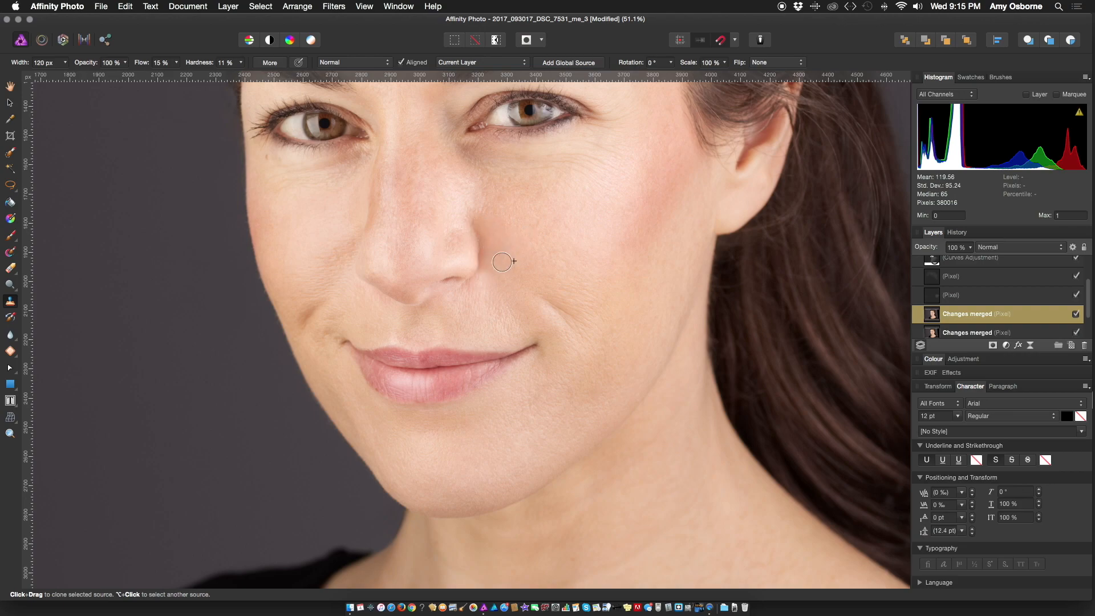
Lower the upper cloned Changes merged layer to 35 % opacity and check the blended skin across the face.
{"action": "scroll", "coordinate": [480, 225], "scroll_direction": "down", "scroll_amount": 4}
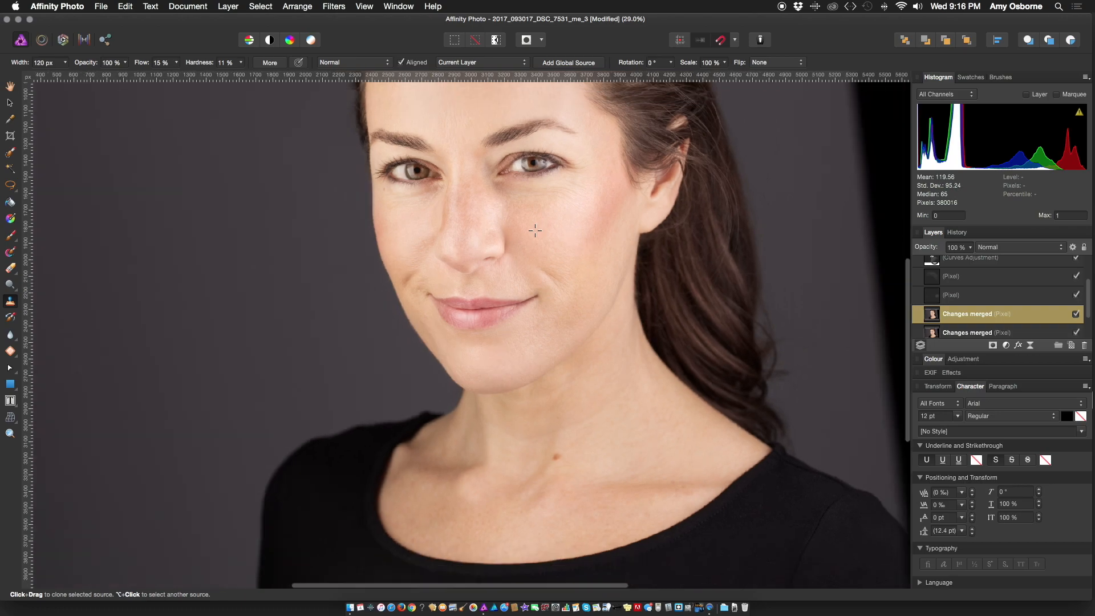
{"action": "left_click_drag", "start_coordinate": [970, 252], "coordinate": [923, 278]}
{"action": "left_click_drag", "start_coordinate": [971, 249], "coordinate": [957, 265]}
{"action": "scroll", "coordinate": [650, 308], "scroll_direction": "down", "scroll_amount": 5}
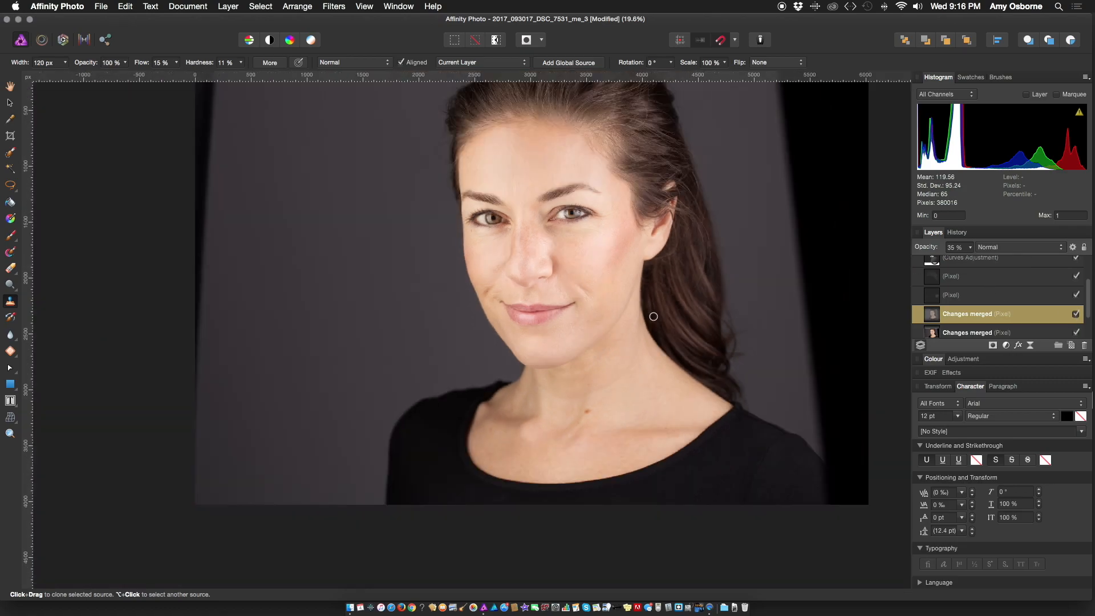
{"action": "scroll", "coordinate": [570, 257], "scroll_direction": "up", "scroll_amount": 10}
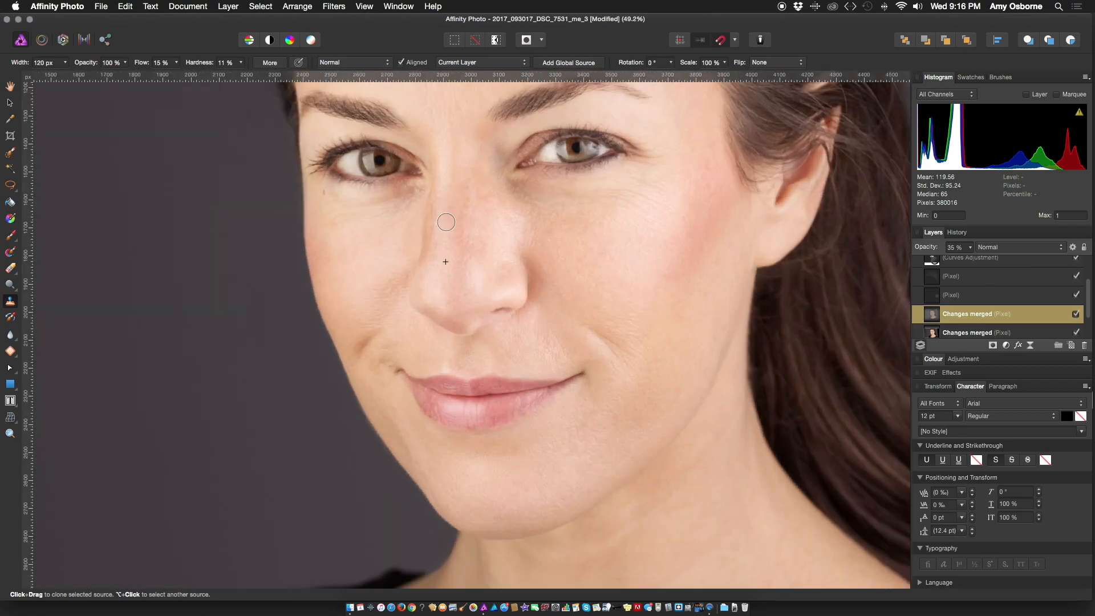
{"action": "scroll", "coordinate": [453, 154], "scroll_direction": "down", "scroll_amount": 2}
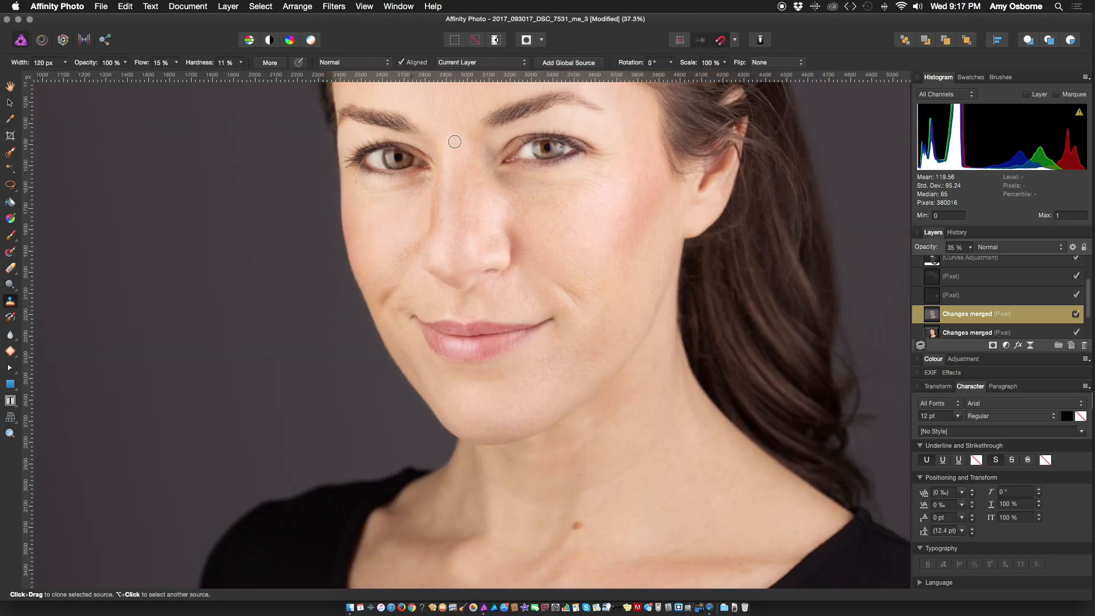
{"action": "scroll", "coordinate": [456, 205], "scroll_direction": "down", "scroll_amount": 1}
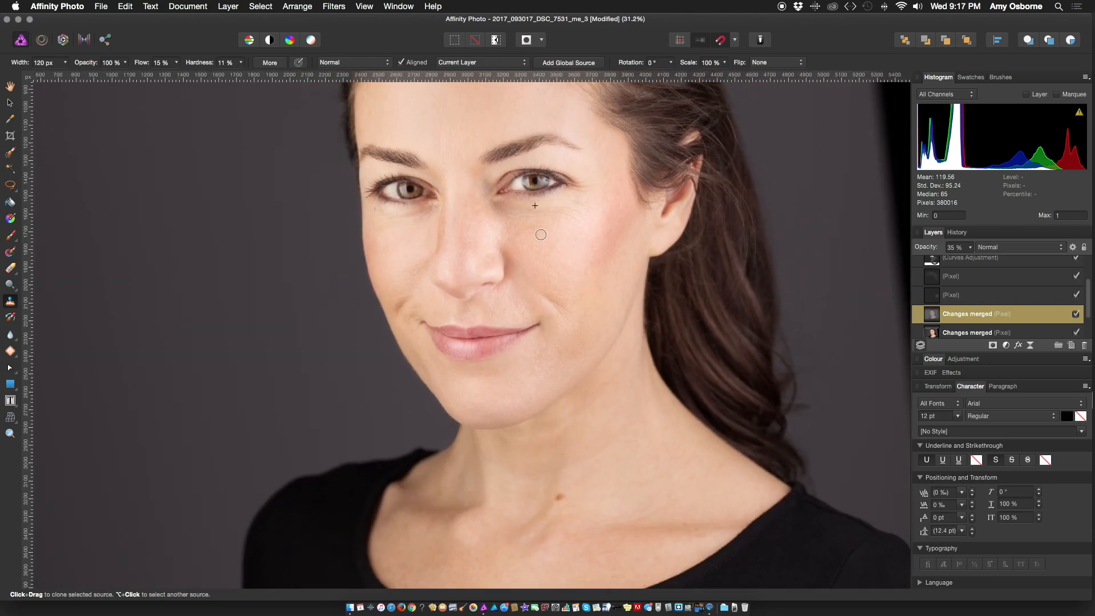
{"action": "scroll", "coordinate": [542, 251], "scroll_direction": "left", "scroll_amount": 5}
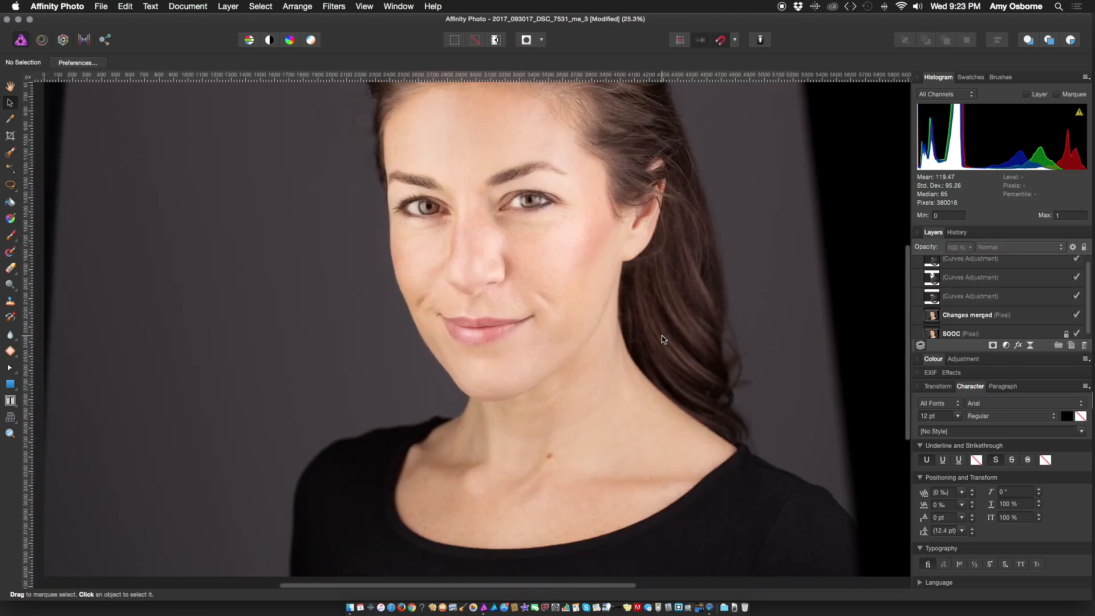
Add a new pixel layer directly above Changes merged and set the Paint Brush flow to 2 %.
{"action": "scroll", "coordinate": [546, 299], "scroll_direction": "up", "scroll_amount": 3}
{"action": "scroll", "coordinate": [546, 299], "scroll_direction": "left", "scroll_amount": 3}
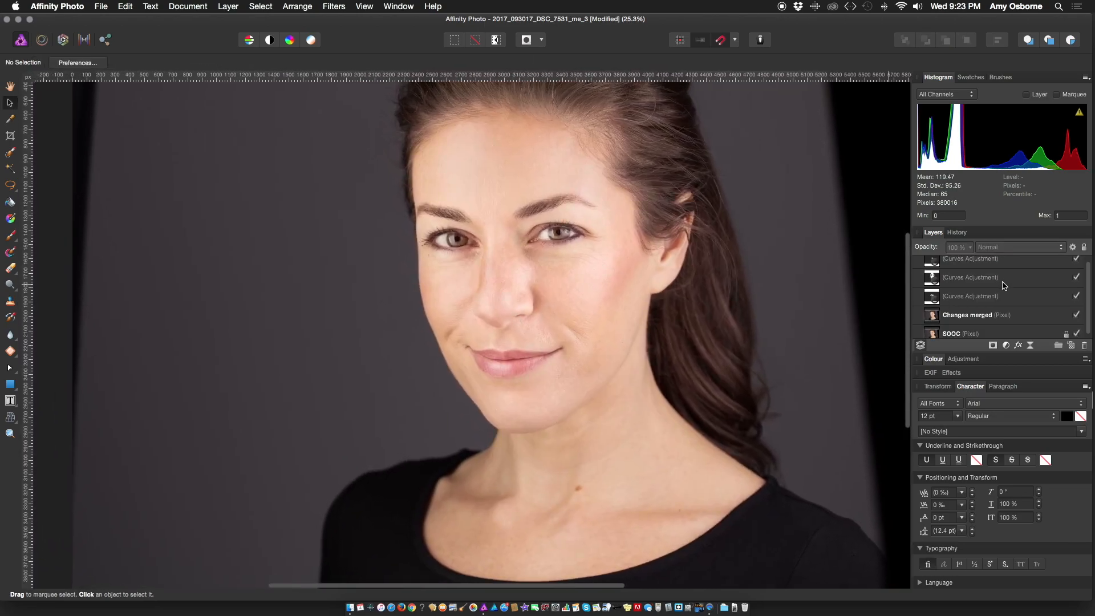
{"action": "left_click", "coordinate": [972, 320]}
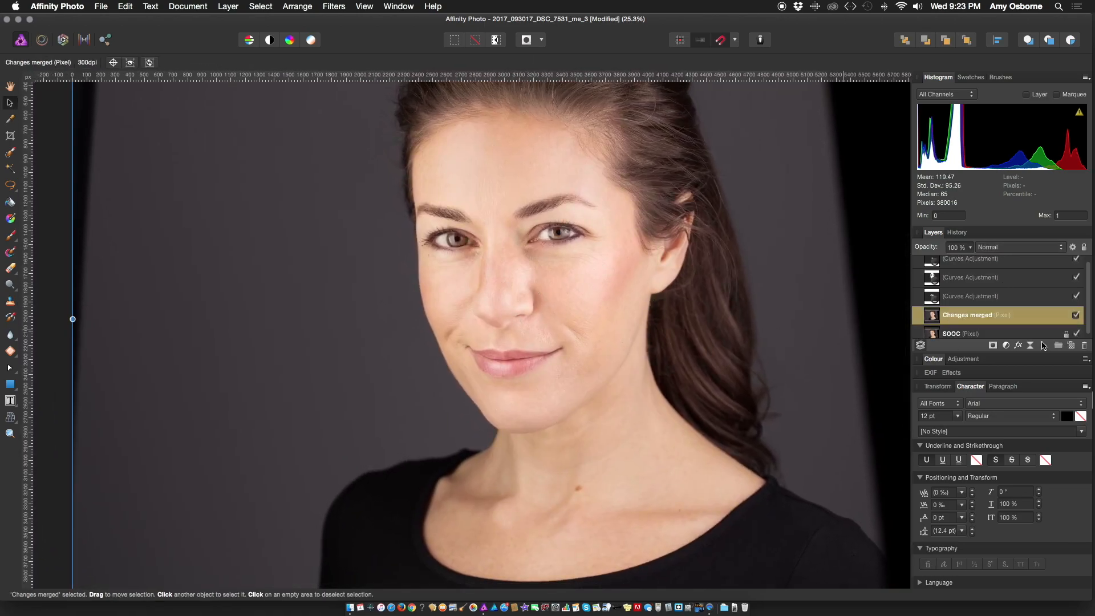
{"action": "left_click", "coordinate": [1071, 345]}
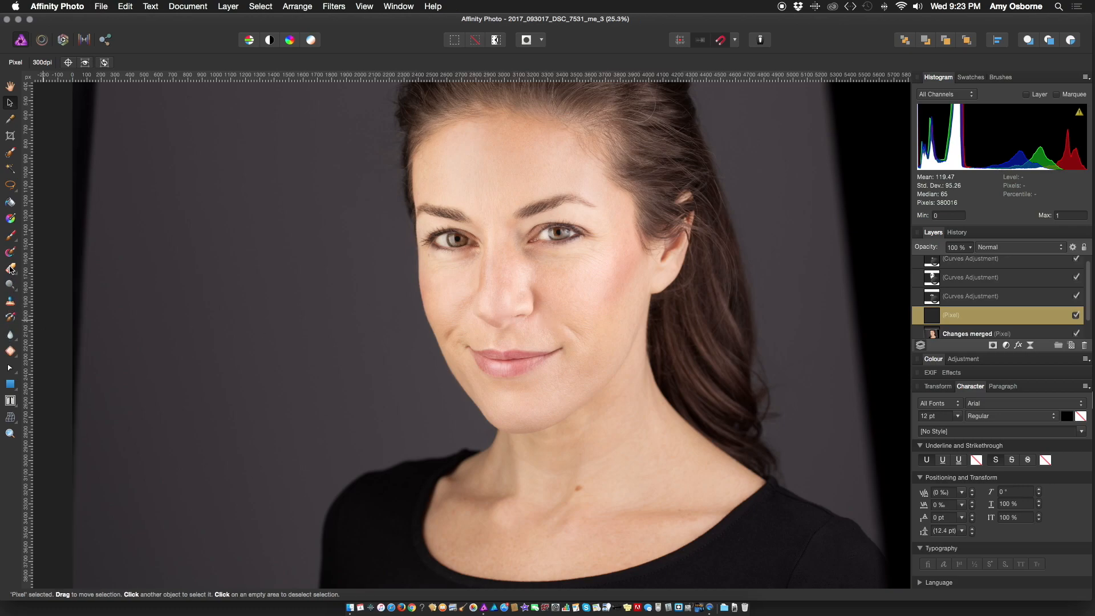
{"action": "left_click", "coordinate": [11, 238]}
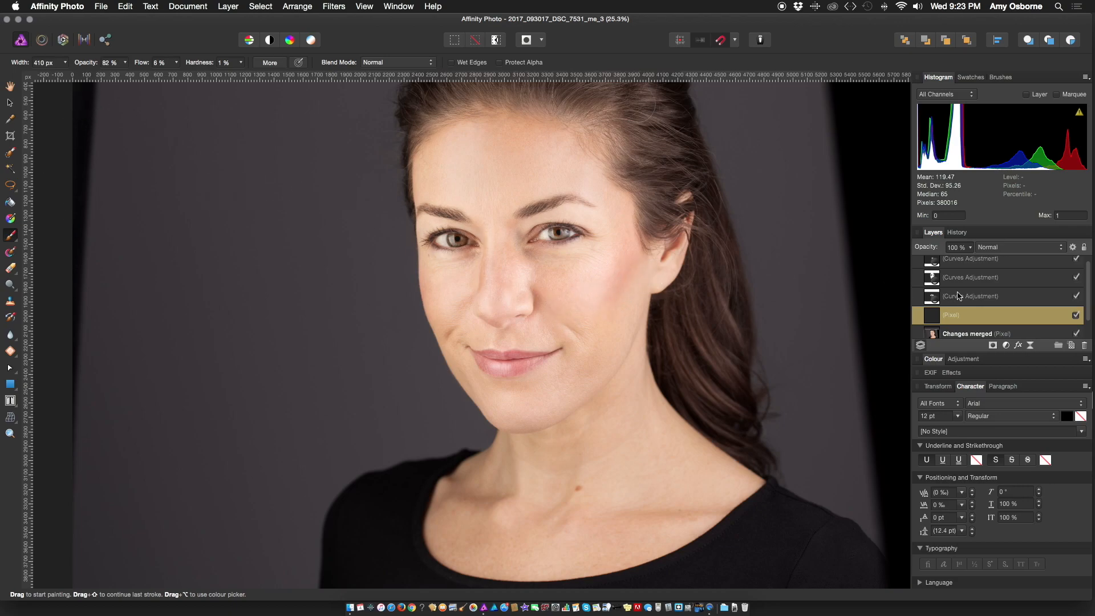
{"action": "left_click", "coordinate": [176, 62]}
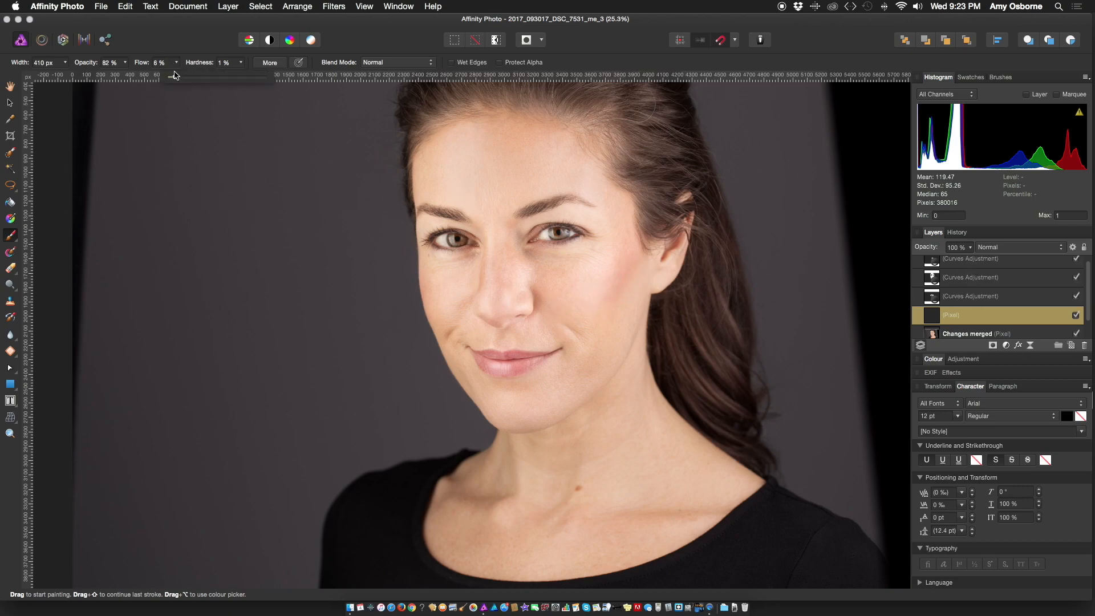
{"action": "left_click_drag", "start_coordinate": [172, 77], "coordinate": [107, 78]}
Pick a skin tone from the cheek as the paint colour and set the new pixel layer's blend mode to Lighten.
{"action": "left_click", "coordinate": [933, 359]}
{"action": "mouse_move", "coordinate": [949, 255]}
{"action": "left_mouse_down"}
{"action": "mouse_move", "coordinate": [760, 261]}
{"action": "mouse_move", "coordinate": [599, 297]}
{"action": "mouse_move", "coordinate": [620, 275]}
{"action": "mouse_move", "coordinate": [612, 287]}
{"action": "left_mouse_up"}
{"action": "left_click", "coordinate": [959, 255]}
{"action": "left_click", "coordinate": [1003, 106]}
{"action": "left_click", "coordinate": [998, 148]}
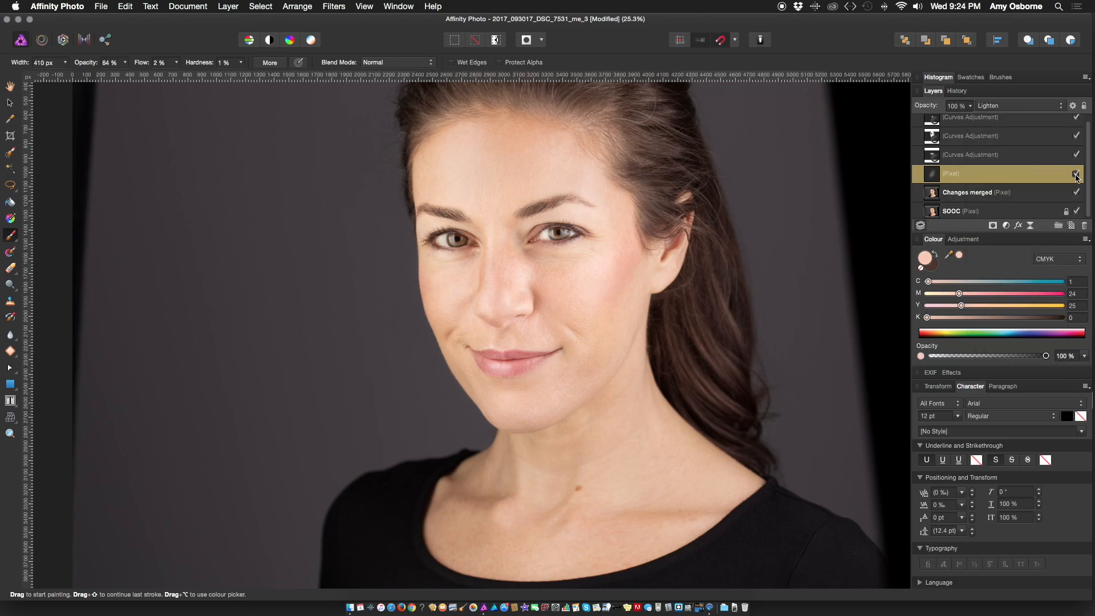
Sample a skin tone beside the jaw and set the painted skin layer to 67 % opacity.
{"action": "scroll", "coordinate": [638, 316], "scroll_direction": "down", "scroll_amount": 5}
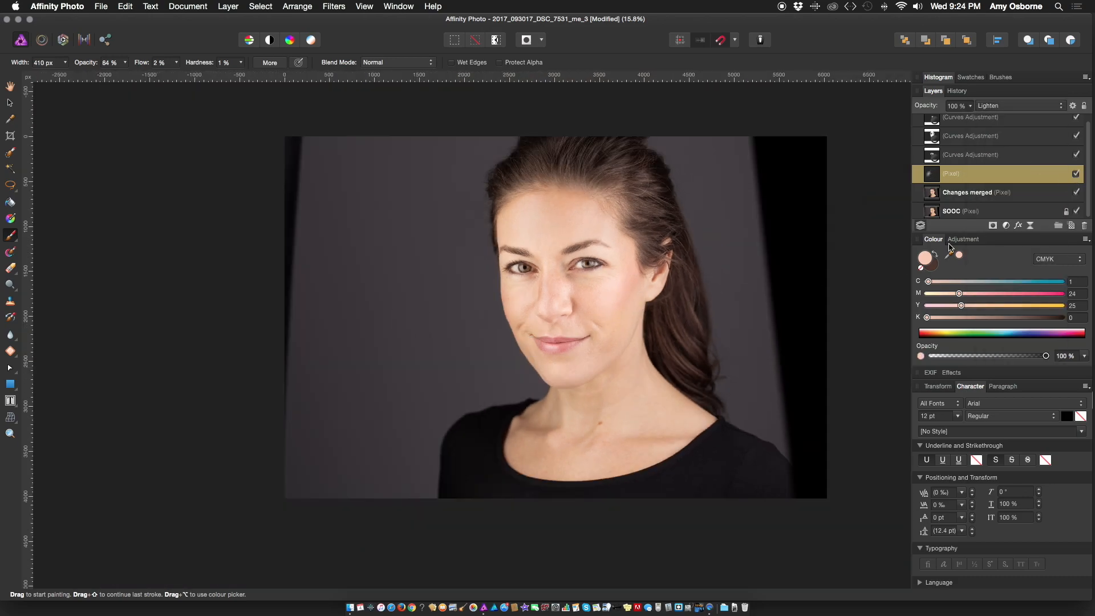
{"action": "scroll", "coordinate": [689, 250], "scroll_direction": "up", "scroll_amount": 4}
{"action": "left_click_drag", "start_coordinate": [970, 106], "coordinate": [919, 119]}
{"action": "left_click", "coordinate": [590, 401], "text": "alt"}
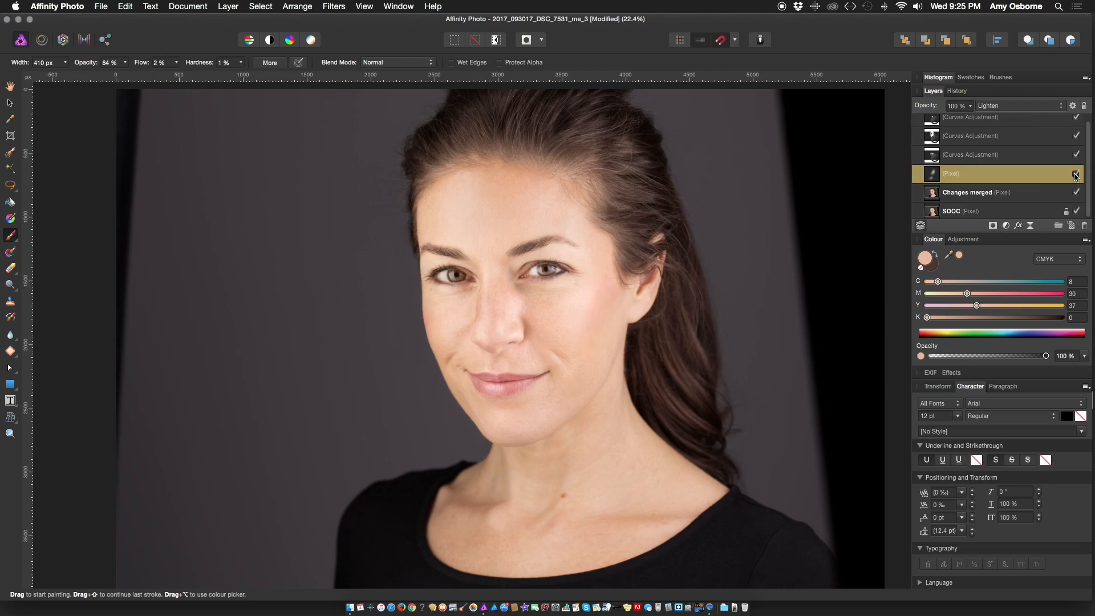
{"action": "key", "text": "6"}
{"action": "key", "text": "7"}
Pick the neck's skin tone as the paint colour and set the pixel layer's blend mode to Screen.
{"action": "left_click_drag", "start_coordinate": [960, 257], "coordinate": [546, 474]}
{"action": "left_click", "coordinate": [987, 105]}
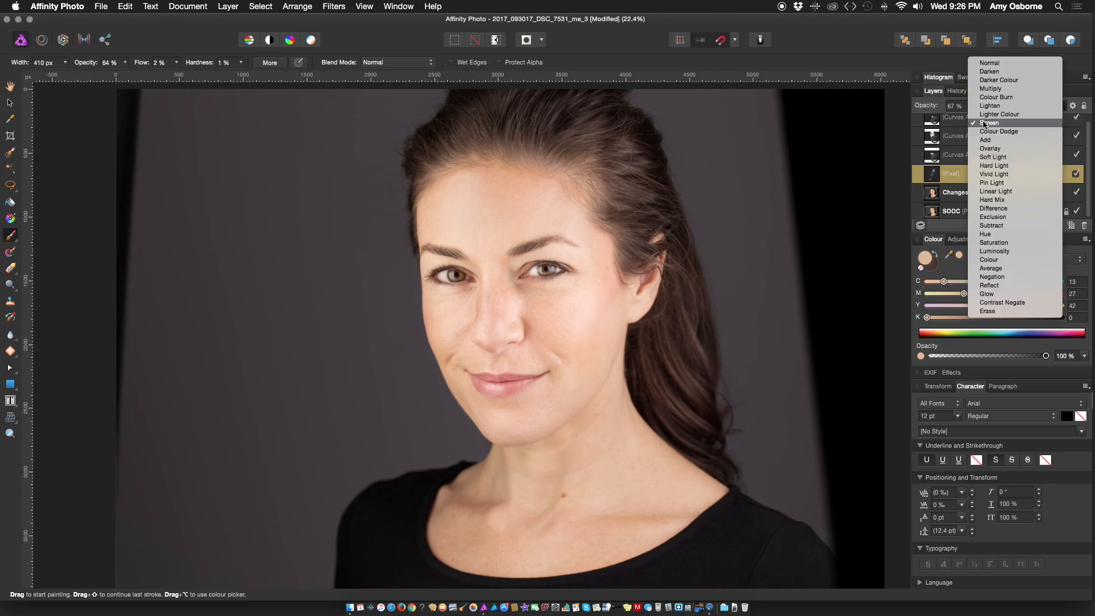
{"action": "left_click", "coordinate": [984, 123]}
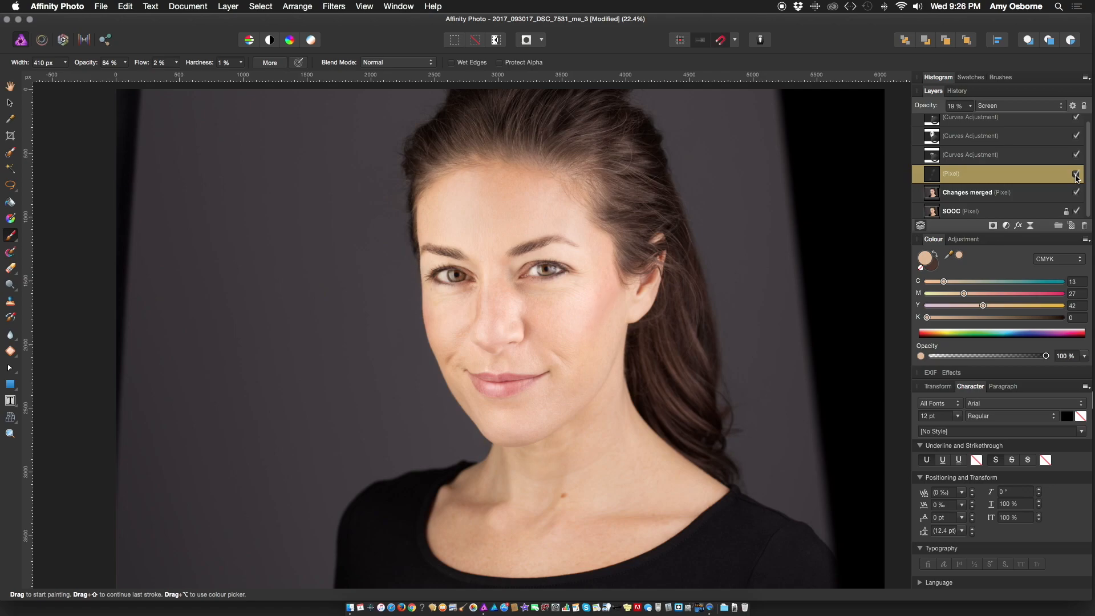
Sample another skin tone near the cheek, set the painted layer to Lighten at 59 % opacity, and adjust the Paint Brush width.
{"action": "left_click", "coordinate": [593, 360], "text": "alt"}
{"action": "left_click_drag", "start_coordinate": [969, 109], "coordinate": [975, 122]}
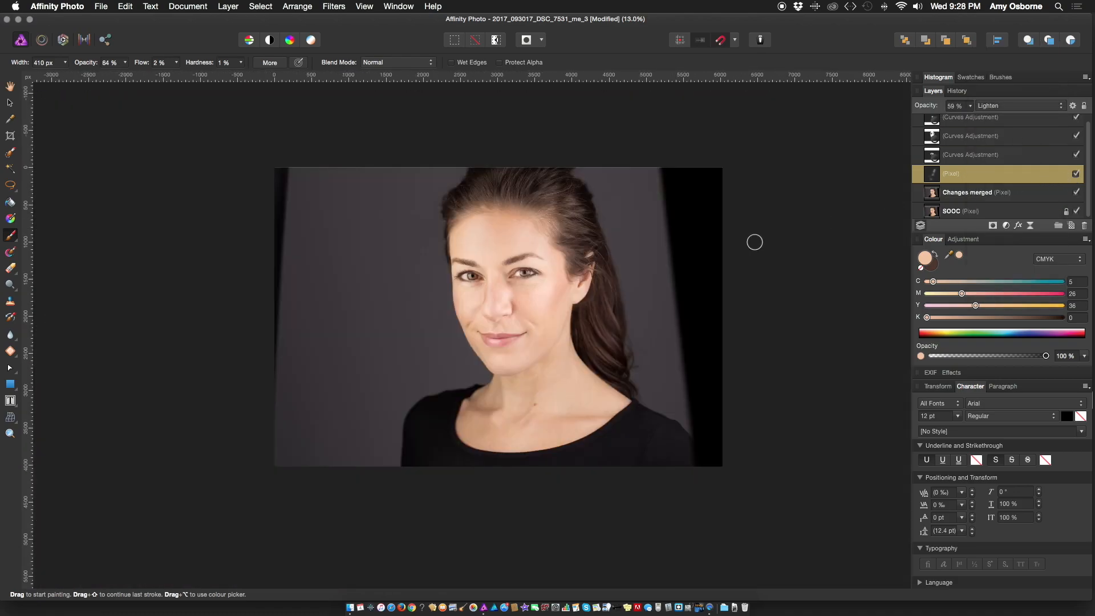
{"action": "scroll", "coordinate": [434, 286], "scroll_direction": "up", "scroll_amount": 3}
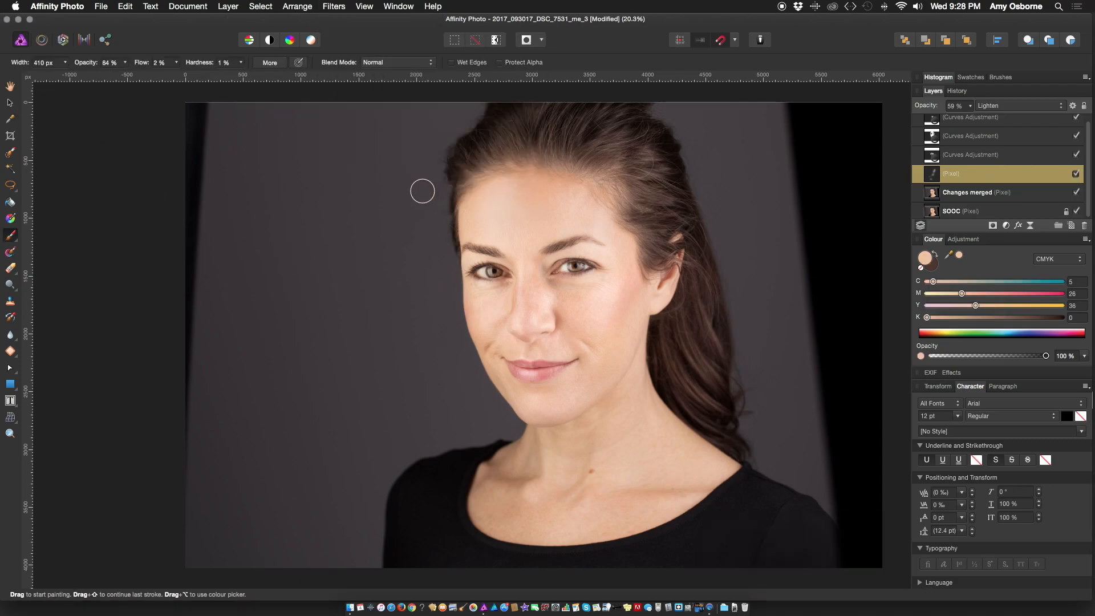
{"action": "scroll", "coordinate": [421, 188], "scroll_direction": "right", "scroll_amount": 3}
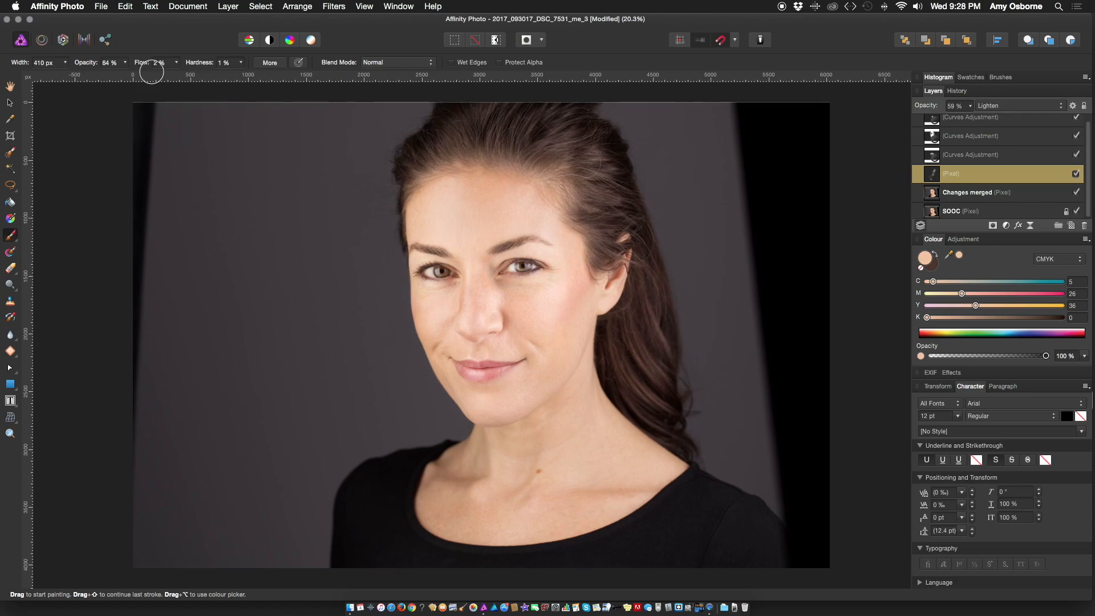
{"action": "left_click_drag", "start_coordinate": [65, 64], "coordinate": [53, 80]}
{"action": "scroll", "coordinate": [486, 274], "scroll_direction": "up", "scroll_amount": 4}
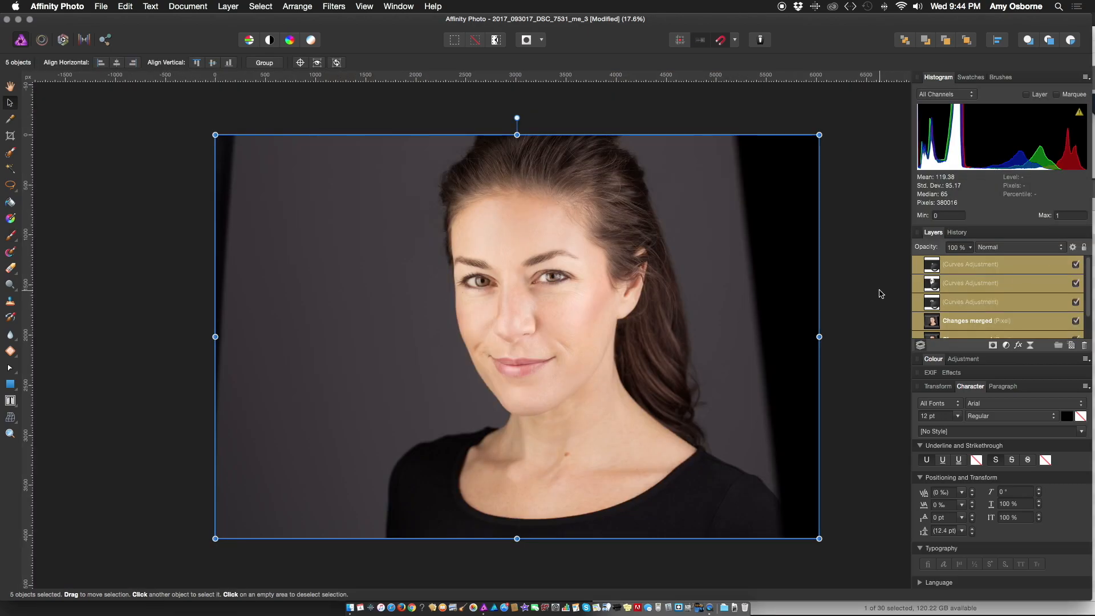
Select the upper Changes merged layer and toggle its visibility to compare the portrait with and without the retouching.
{"action": "left_click", "coordinate": [882, 294]}
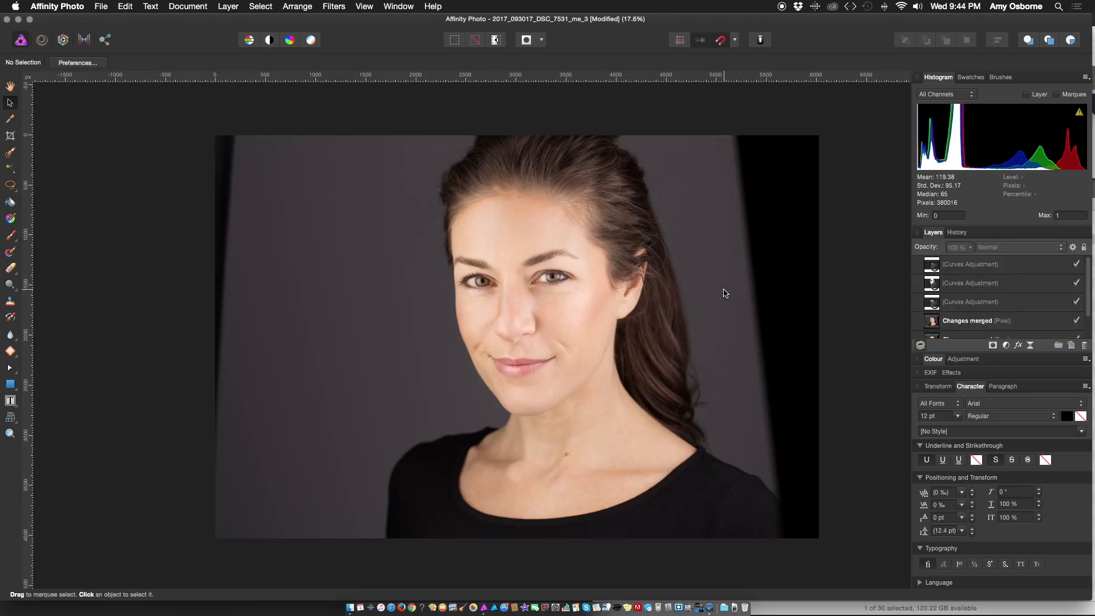
{"action": "scroll", "coordinate": [713, 292], "scroll_direction": "up", "scroll_amount": 3}
{"action": "scroll", "coordinate": [641, 289], "scroll_direction": "down", "scroll_amount": 3}
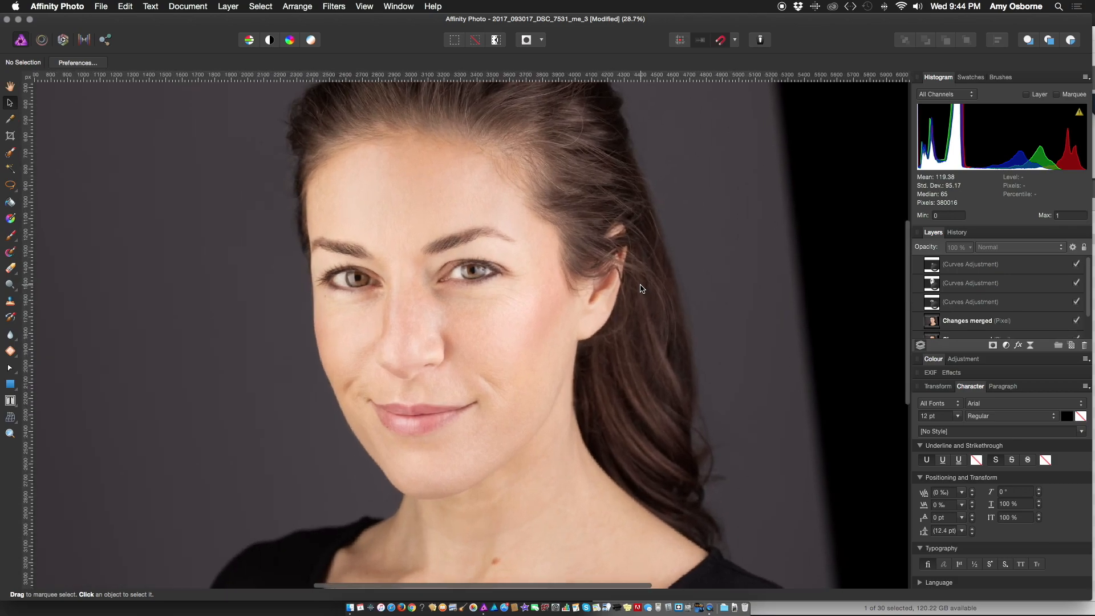
{"action": "left_click_drag", "start_coordinate": [636, 290], "coordinate": [609, 296]}
{"action": "left_click", "coordinate": [992, 322]}
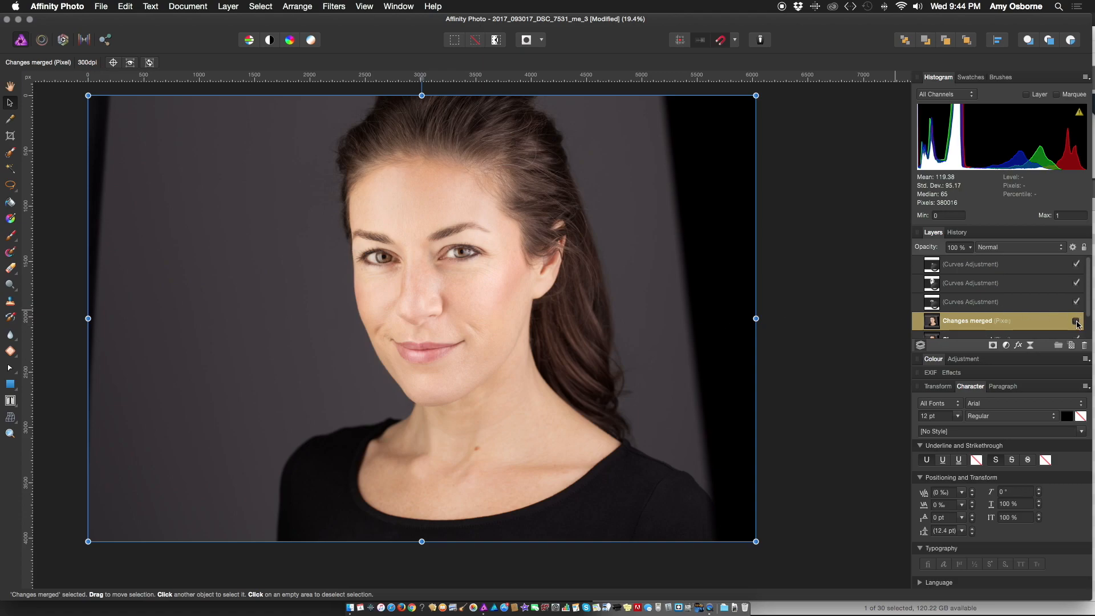
{"action": "scroll", "coordinate": [450, 319], "scroll_direction": "up", "scroll_amount": 5}
{"action": "scroll", "coordinate": [1076, 297], "scroll_direction": "down", "scroll_amount": 3}
{"action": "scroll", "coordinate": [987, 290], "scroll_direction": "up", "scroll_amount": 3}
{"action": "left_click", "coordinate": [986, 265], "text": "shift"}
{"action": "left_click", "coordinate": [987, 320]}
{"action": "scroll", "coordinate": [987, 297], "scroll_direction": "down", "scroll_amount": 3}
{"action": "left_click", "coordinate": [1076, 294]}
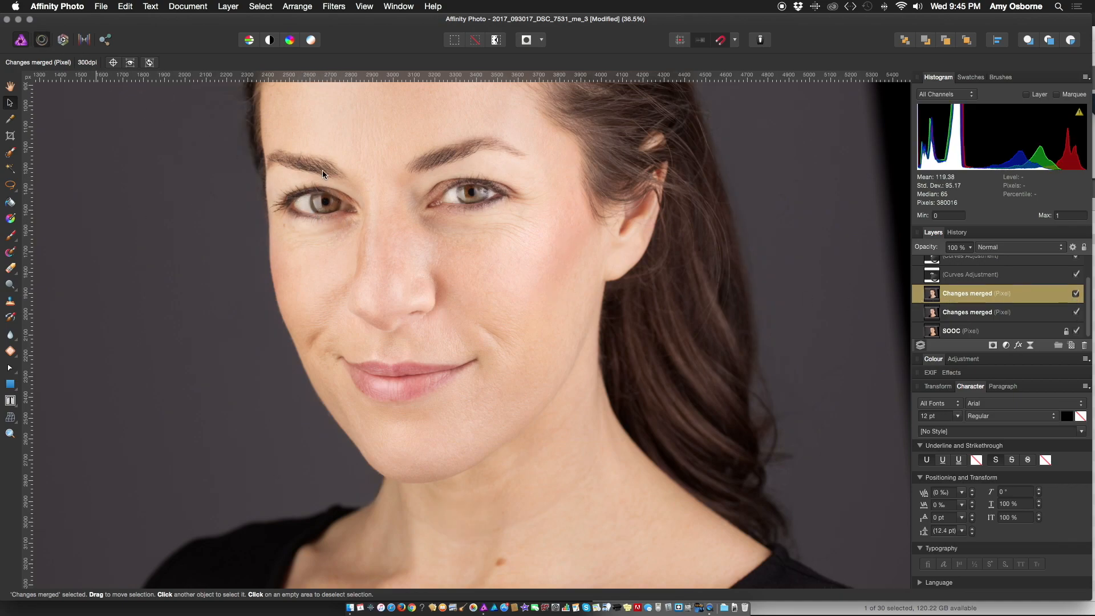
Open the upper Changes merged layer in Liquify, hide the mesh, and set the Punch brush to 334 px.
{"action": "left_click", "coordinate": [42, 40]}
{"action": "left_click", "coordinate": [951, 94]}
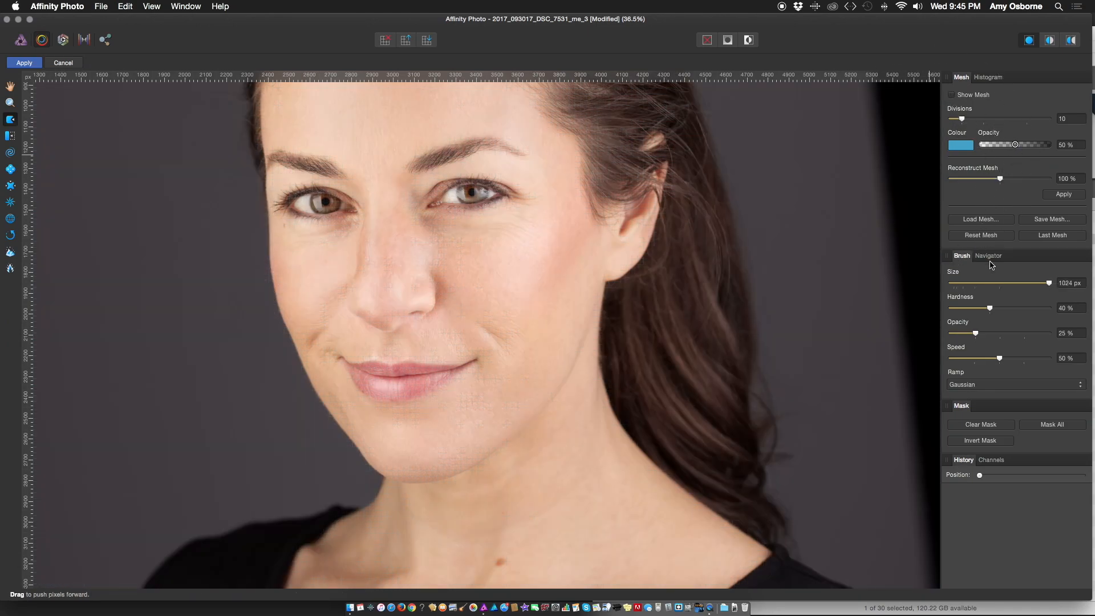
{"action": "left_click_drag", "start_coordinate": [1002, 282], "coordinate": [997, 282]}
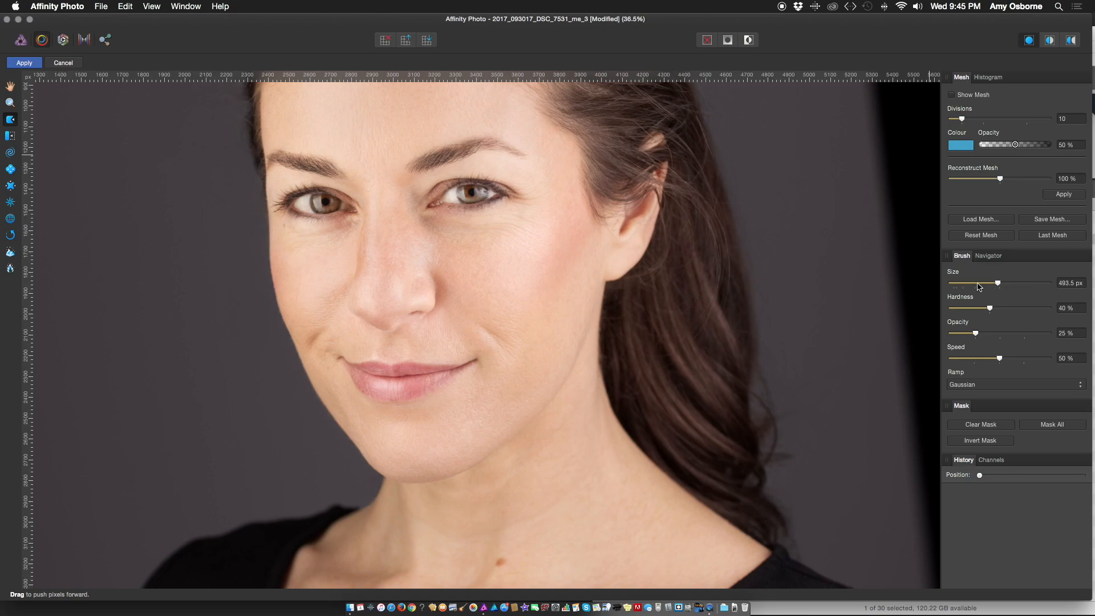
{"action": "left_click", "coordinate": [11, 188]}
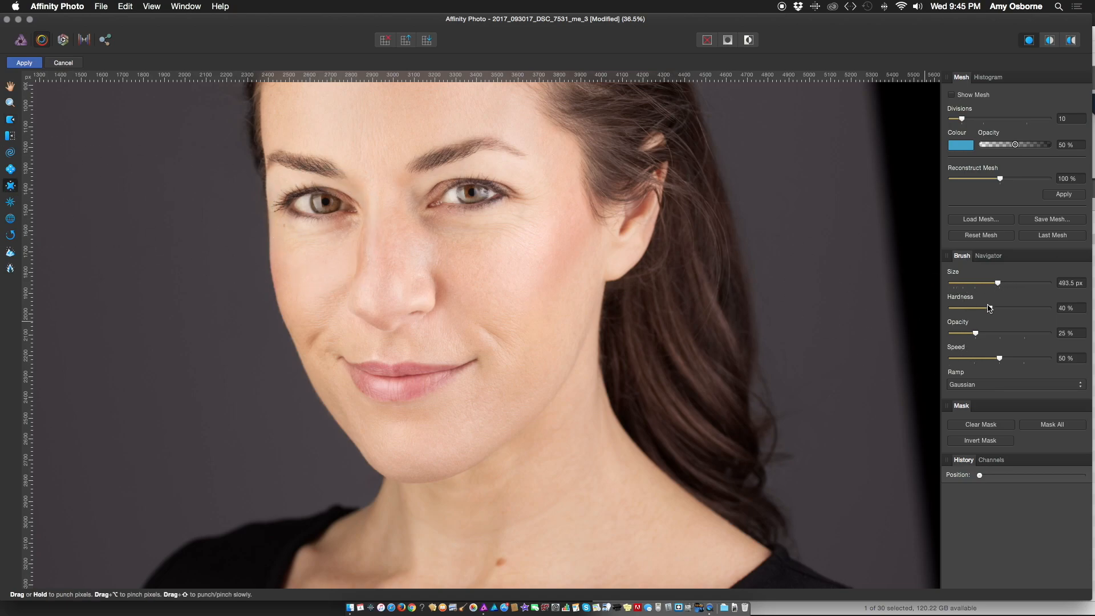
{"action": "left_click_drag", "start_coordinate": [990, 284], "coordinate": [982, 282]}
Enlarge the eye on the portrait's left side slightly with the Punch brush at 351.8 px.
{"action": "scroll", "coordinate": [311, 222], "scroll_direction": "left", "scroll_amount": 2}
{"action": "scroll", "coordinate": [311, 223], "scroll_direction": "up", "scroll_amount": 2}
{"action": "scroll", "coordinate": [311, 225], "scroll_direction": "up", "scroll_amount": 2}
{"action": "scroll", "coordinate": [311, 226], "scroll_direction": "left", "scroll_amount": 1}
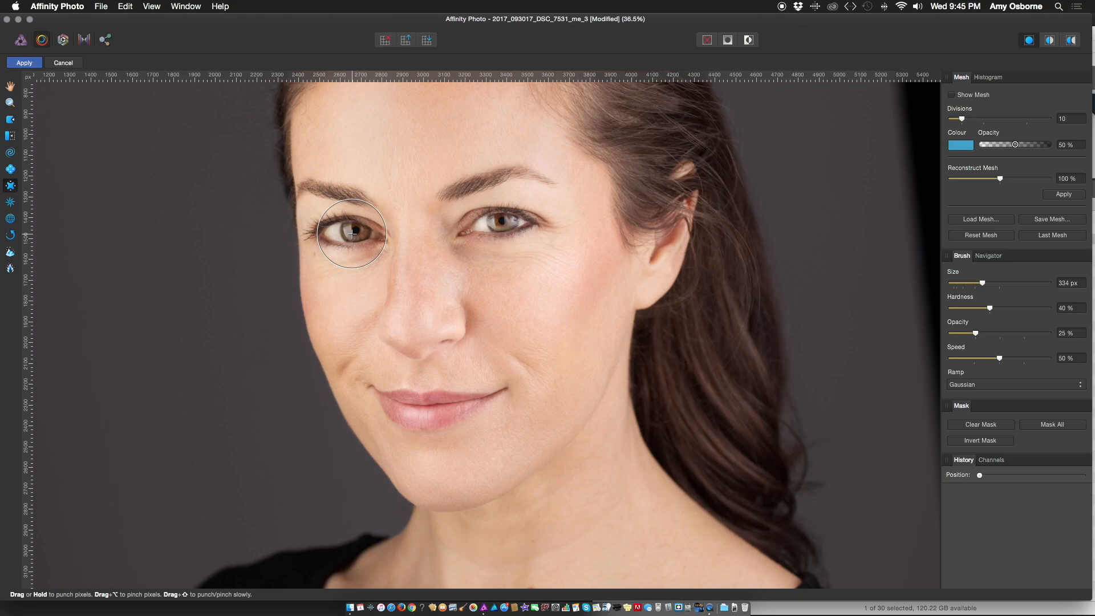
{"action": "left_click_drag", "start_coordinate": [984, 284], "coordinate": [985, 285]}
{"action": "left_click_drag", "start_coordinate": [374, 220], "coordinate": [348, 231]}
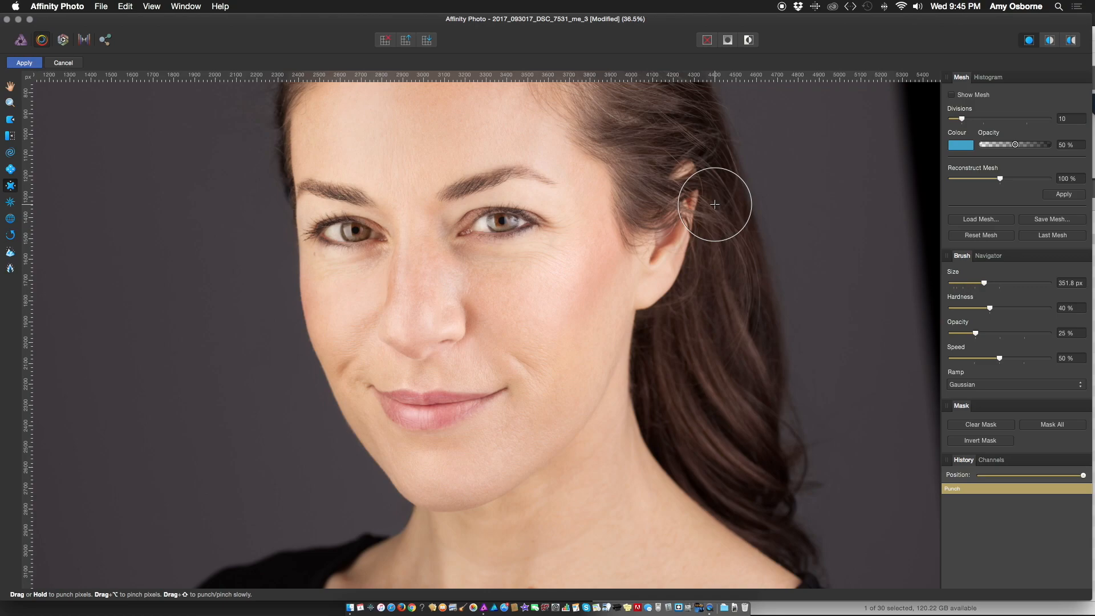
Undo and redo the punch repeatedly to compare the eye, keep the enlarged version, and apply the Liquify changes.
{"action": "key", "text": "super+z"}
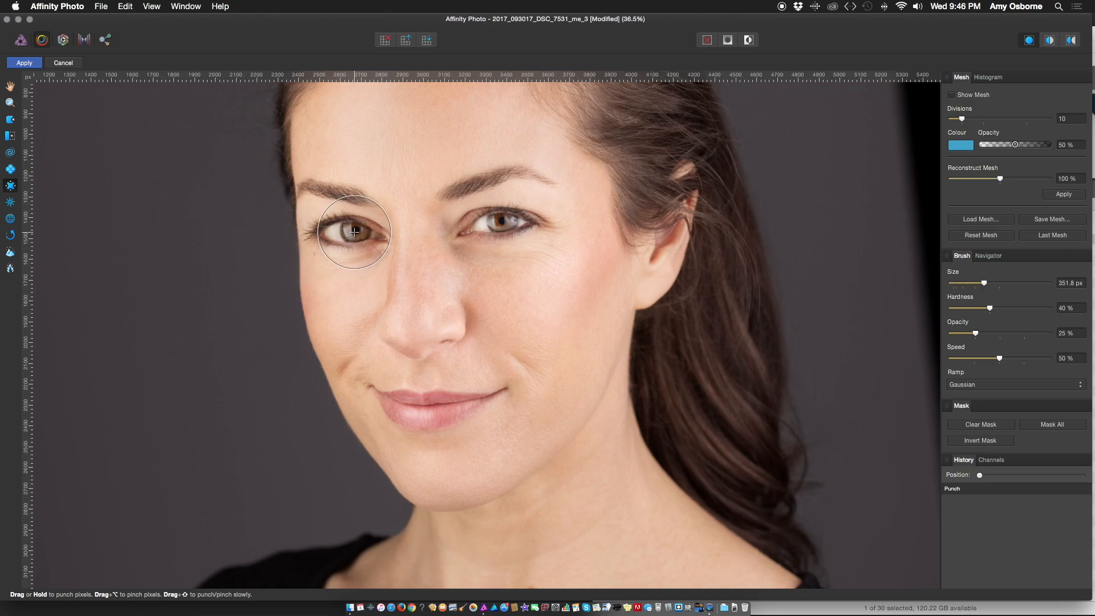
{"action": "key", "text": "super+shift+z"}
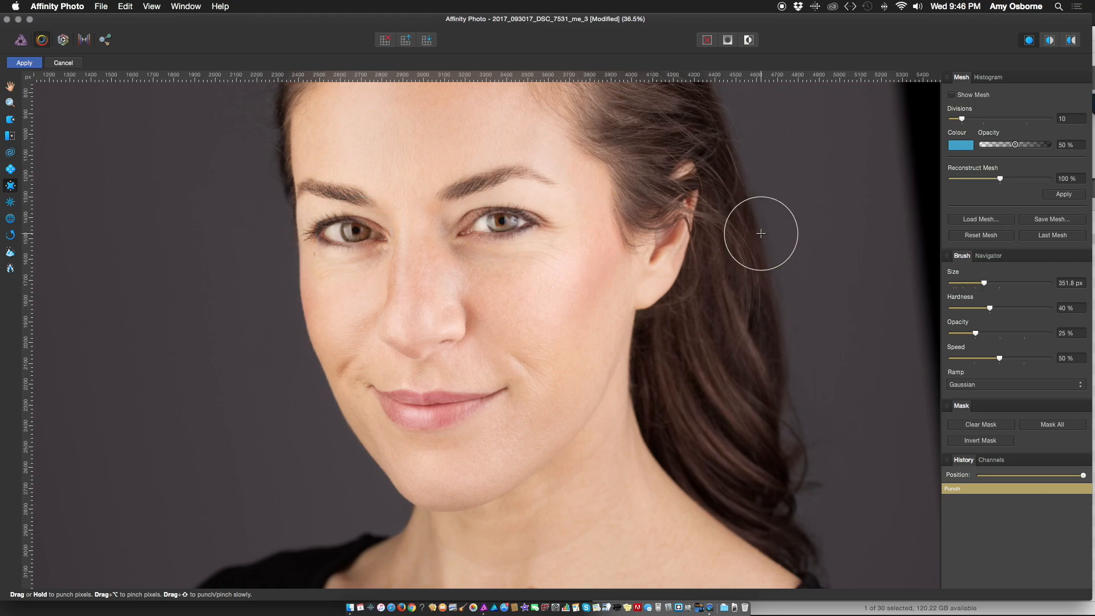
{"action": "key", "text": "super+z"}
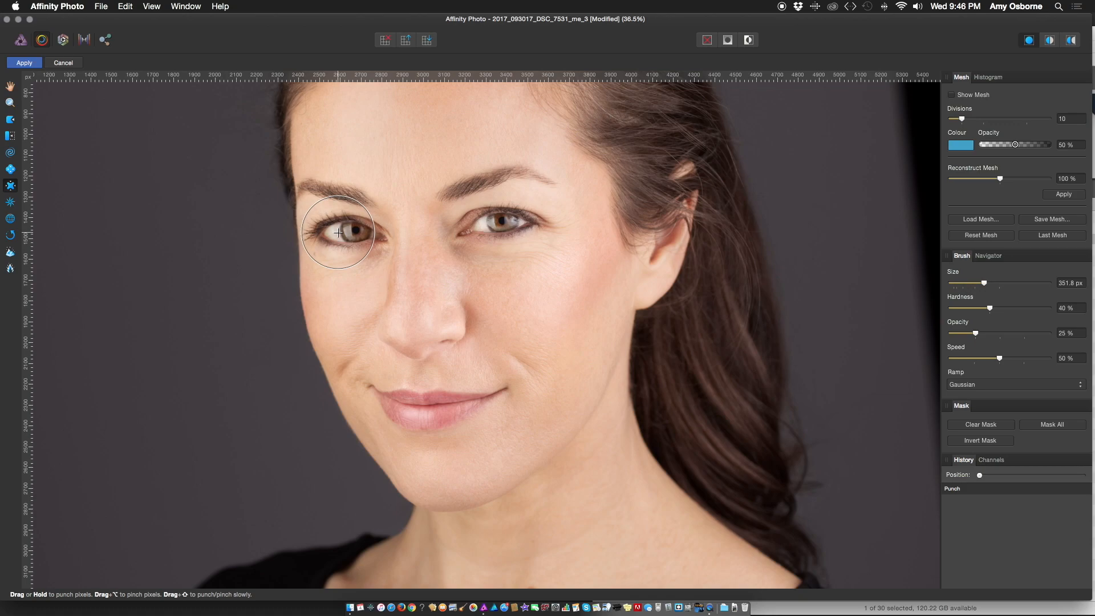
{"action": "key", "text": "super+shift+z"}
{"action": "key", "text": "super+z"}
{"action": "key", "text": "super+shift+z"}
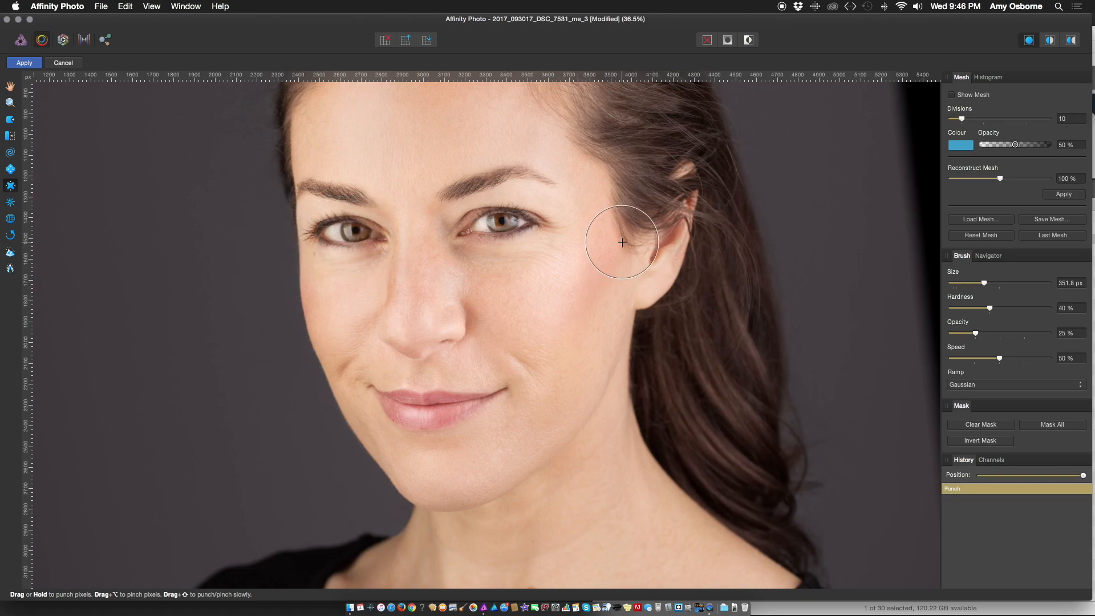
{"action": "scroll", "coordinate": [657, 249], "scroll_direction": "down", "scroll_amount": 2}
{"action": "left_click", "coordinate": [24, 63]}
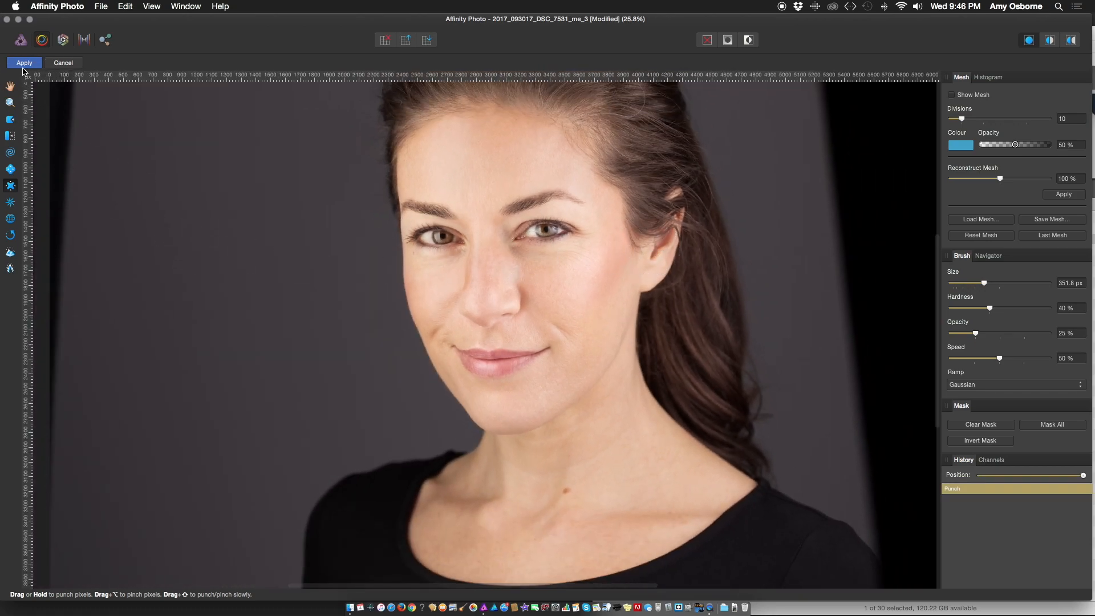
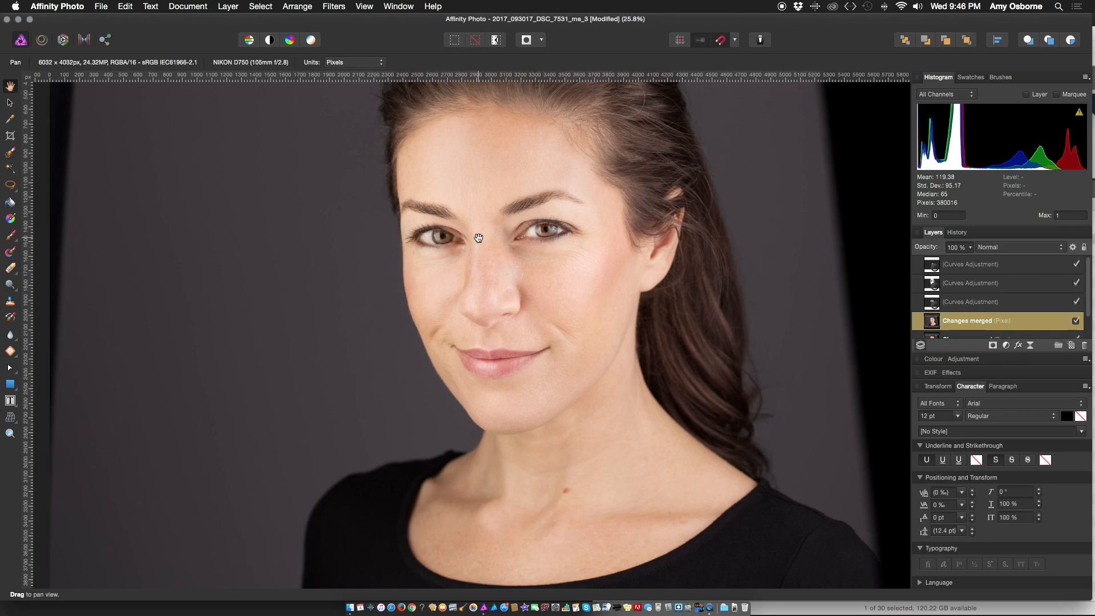
Start a Mesh Warp on the upper Changes merged layer and place nodes beside the nose bridge below the inner eye corner.
{"action": "scroll", "coordinate": [482, 237], "scroll_direction": "up", "scroll_amount": 2}
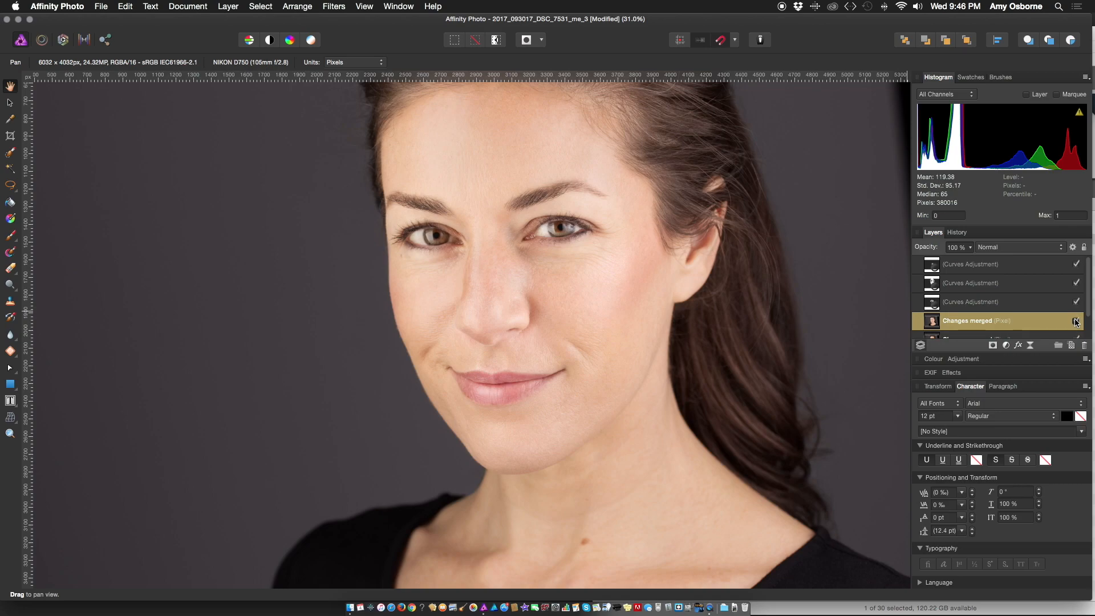
{"action": "scroll", "coordinate": [600, 307], "scroll_direction": "down", "scroll_amount": 3}
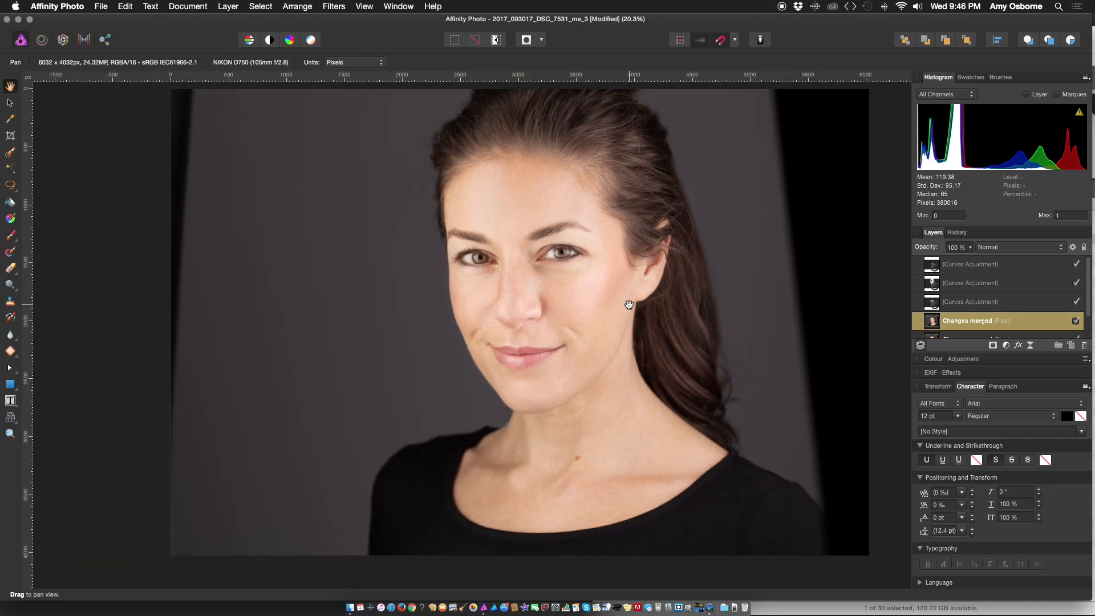
{"action": "scroll", "coordinate": [629, 304], "scroll_direction": "right", "scroll_amount": 2}
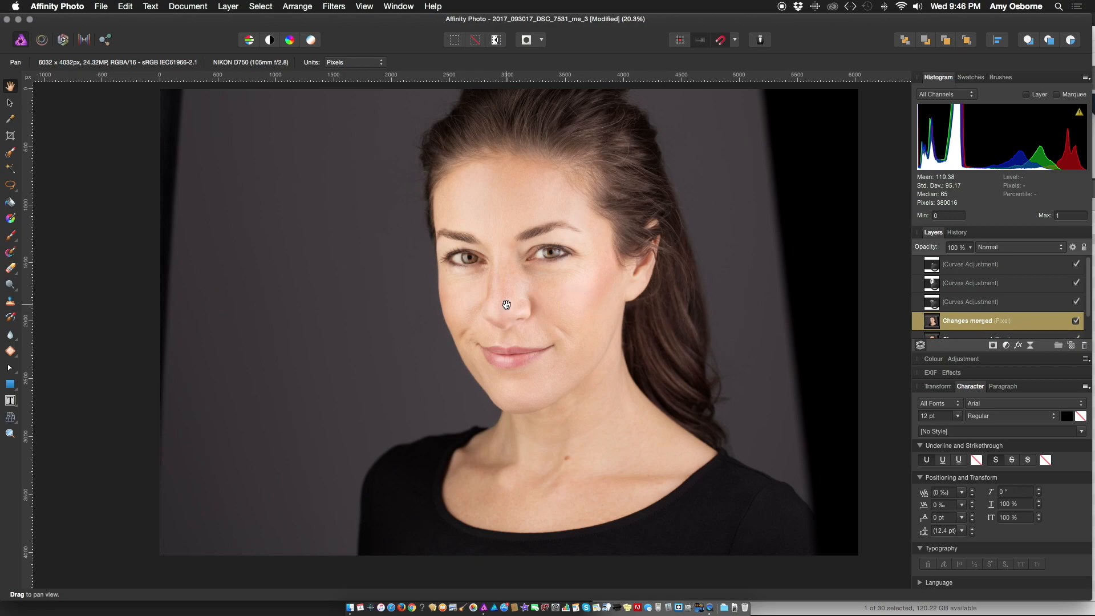
{"action": "scroll", "coordinate": [507, 305], "scroll_direction": "up", "scroll_amount": 3}
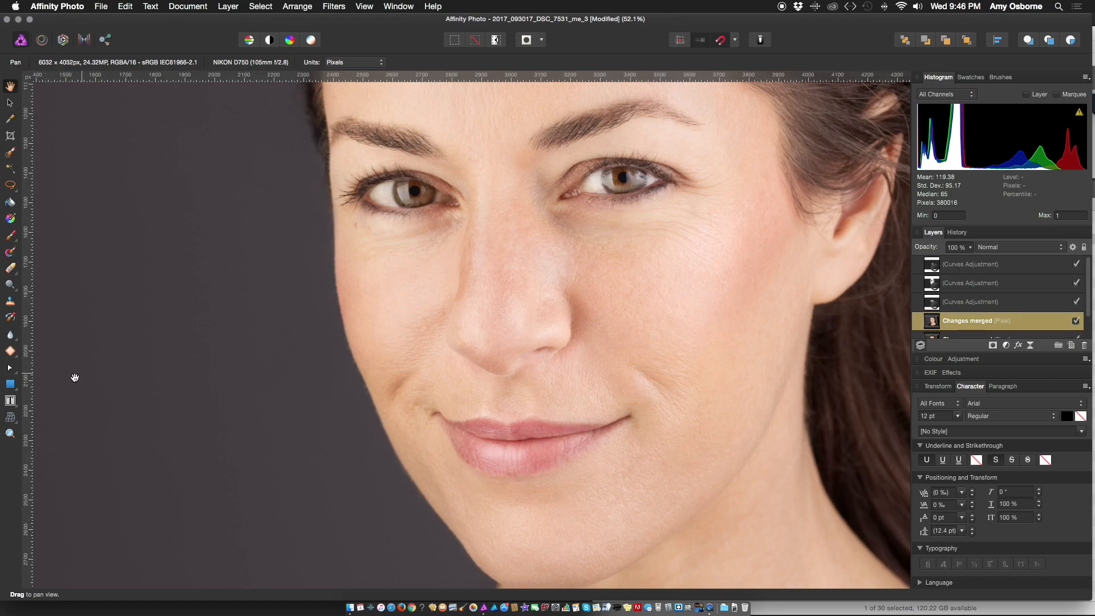
{"action": "left_click", "coordinate": [11, 421]}
{"action": "left_click", "coordinate": [470, 309]}
{"action": "left_click", "coordinate": [470, 229]}
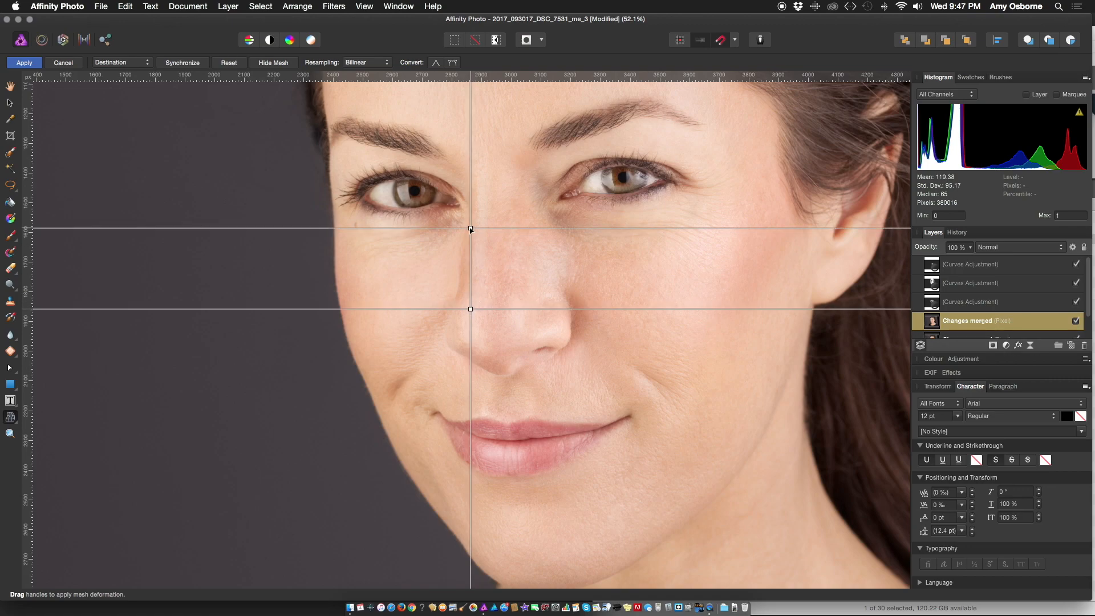
{"action": "left_click", "coordinate": [448, 309]}
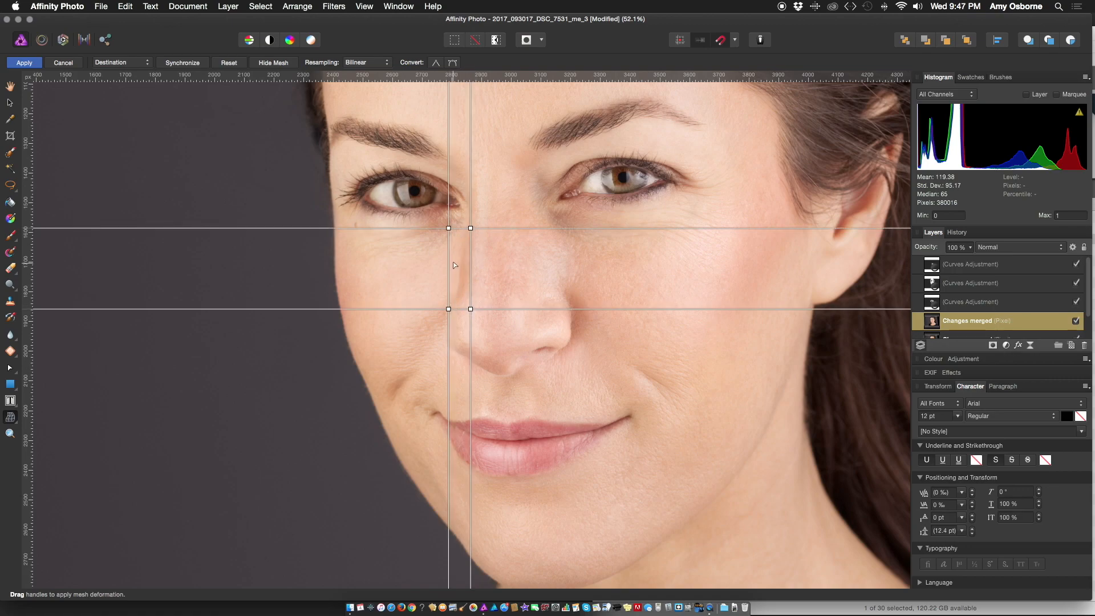
{"action": "left_click", "coordinate": [441, 228]}
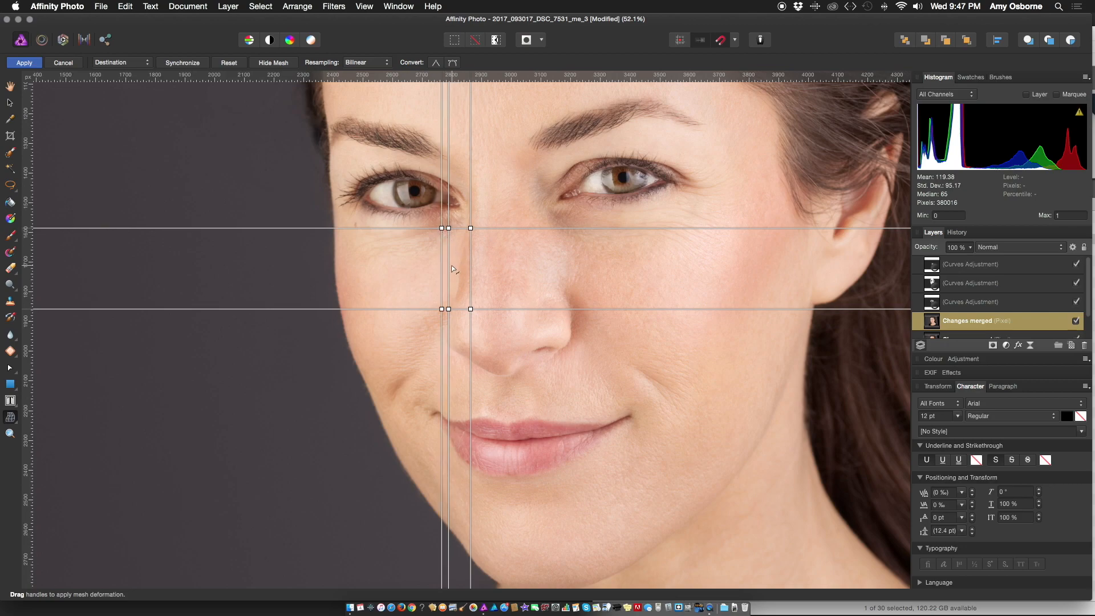
Adjust the mesh beside the shadowed edge of the nose bridge and apply the warp.
{"action": "left_click_drag", "start_coordinate": [450, 268], "coordinate": [452, 228]}
{"action": "double_click", "coordinate": [448, 224]}
{"action": "left_click", "coordinate": [25, 62]}
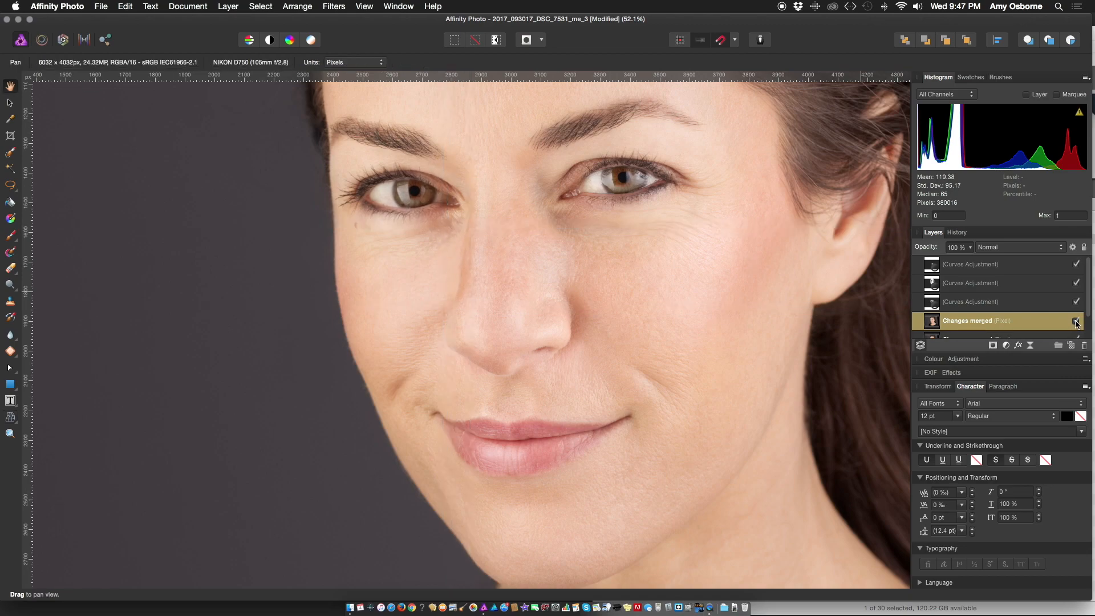
Open the layer in Liquify, set the brush to 220.2 px, and try a Push Left stroke beside the nose bridge.
{"action": "scroll", "coordinate": [591, 345], "scroll_direction": "down", "scroll_amount": 2}
{"action": "scroll", "coordinate": [594, 345], "scroll_direction": "down", "scroll_amount": 2}
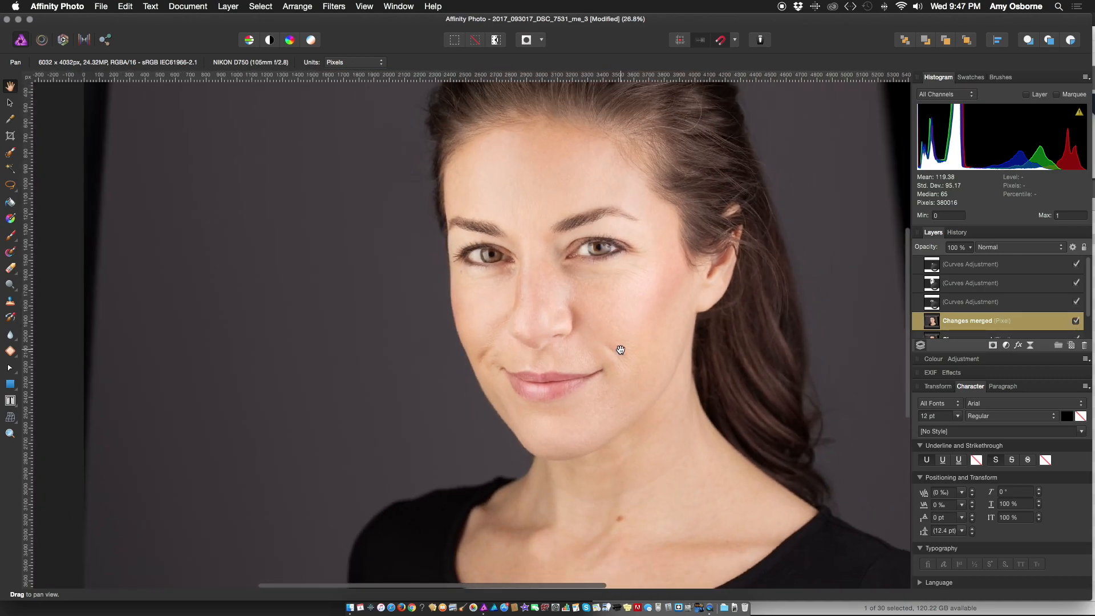
{"action": "scroll", "coordinate": [618, 350], "scroll_direction": "down", "scroll_amount": 2}
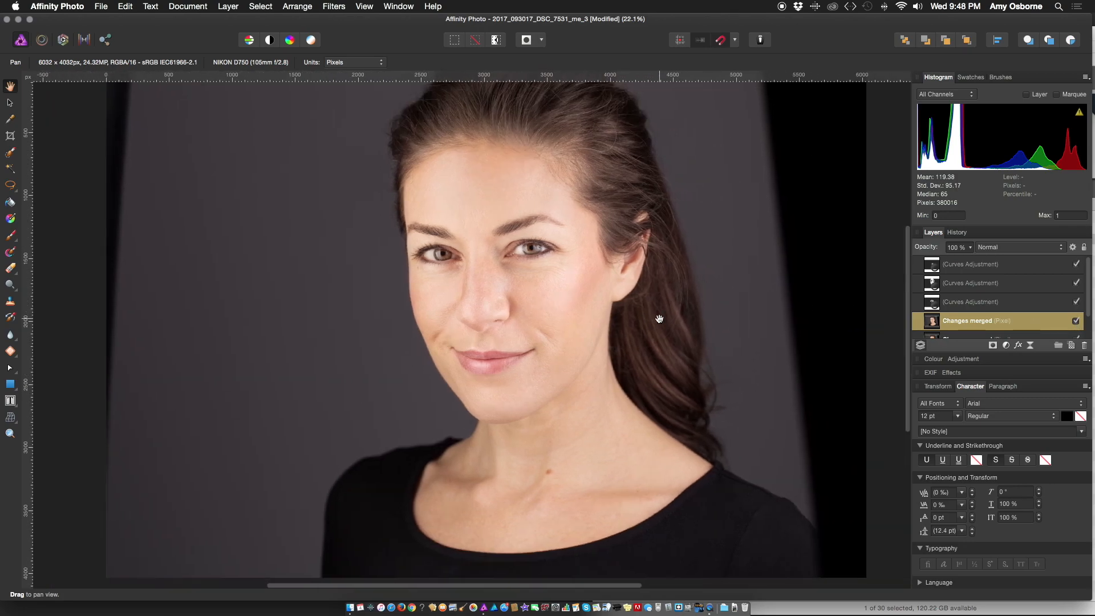
{"action": "scroll", "coordinate": [490, 288], "scroll_direction": "up", "scroll_amount": 3}
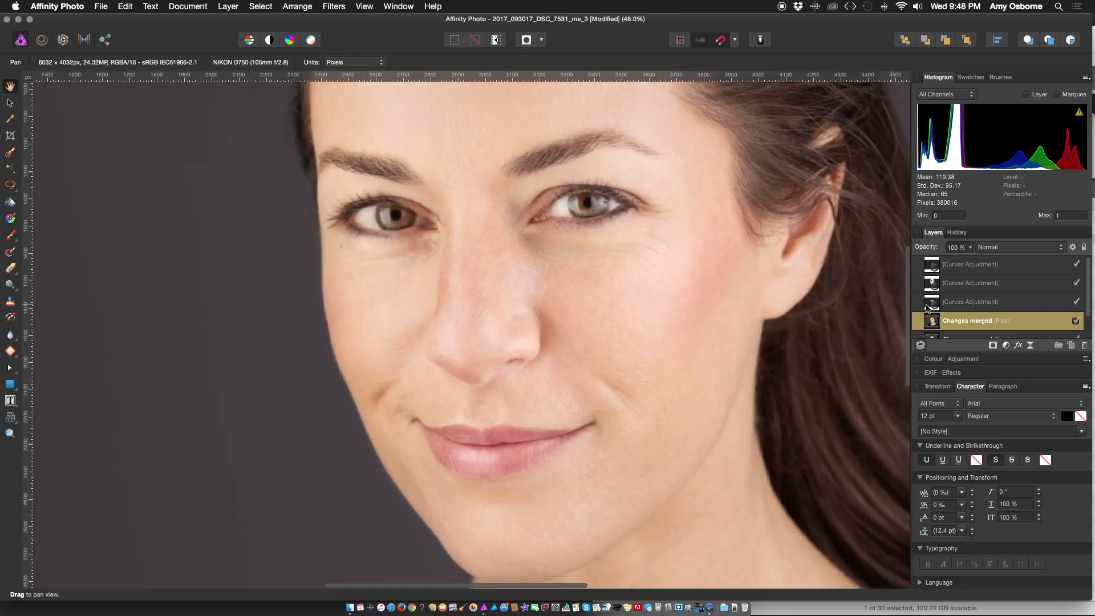
{"action": "left_click", "coordinate": [41, 40]}
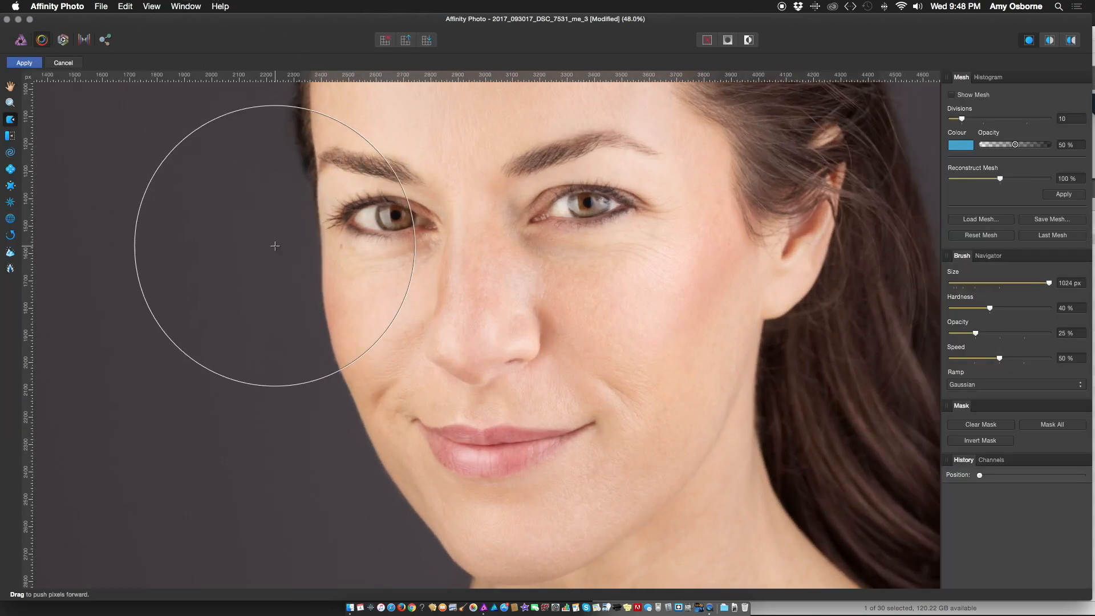
{"action": "left_click", "coordinate": [10, 138]}
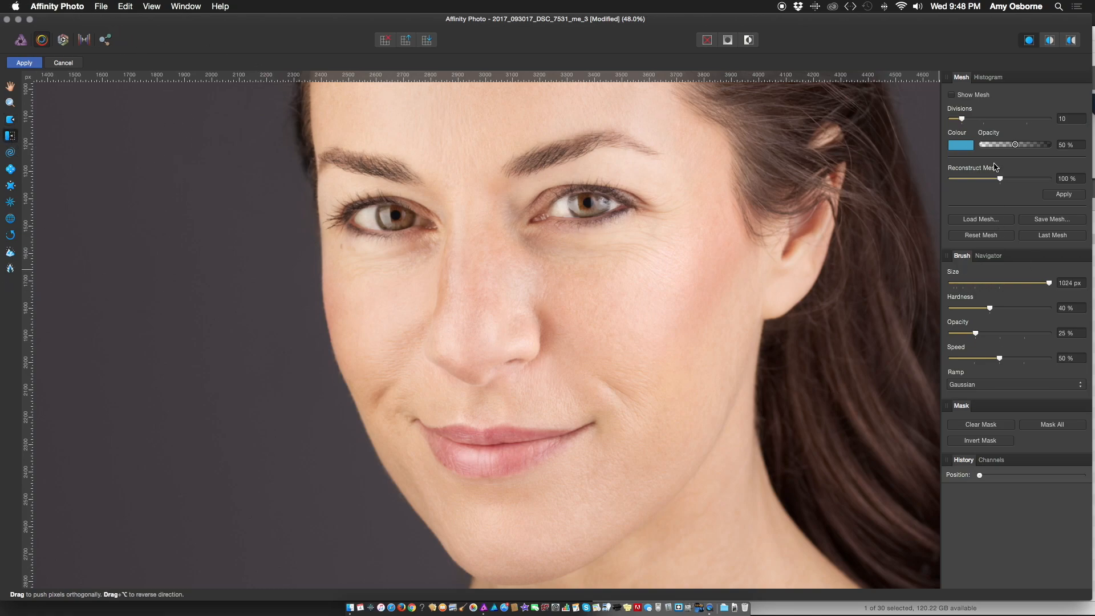
{"action": "left_click_drag", "start_coordinate": [1049, 283], "coordinate": [973, 284]}
{"action": "left_click_drag", "start_coordinate": [436, 267], "coordinate": [447, 266]}
Nudge the nose bridge's shadowed edge slightly outward with Push Forward, compare it by undoing and redoing, and keep the change.
{"action": "left_click", "coordinate": [12, 124]}
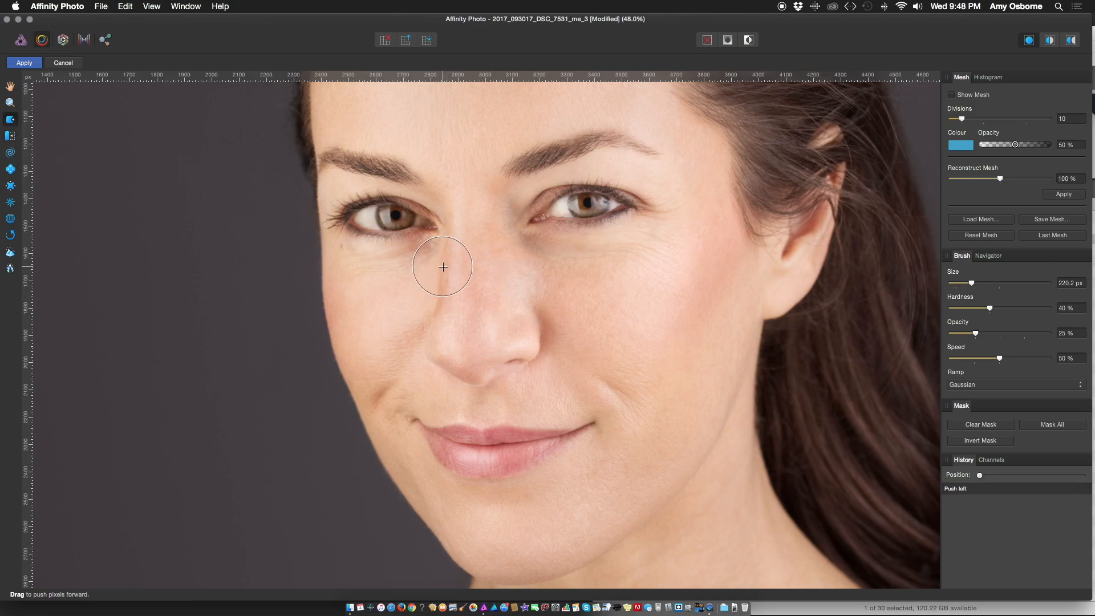
{"action": "left_click_drag", "start_coordinate": [444, 267], "coordinate": [435, 266]}
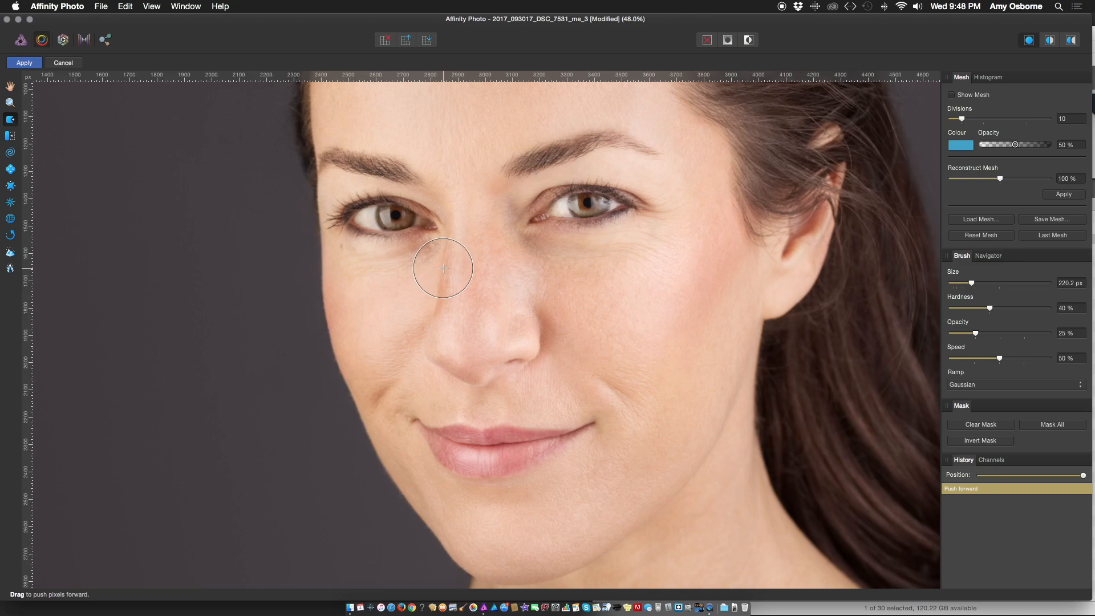
{"action": "key", "text": "super+z"}
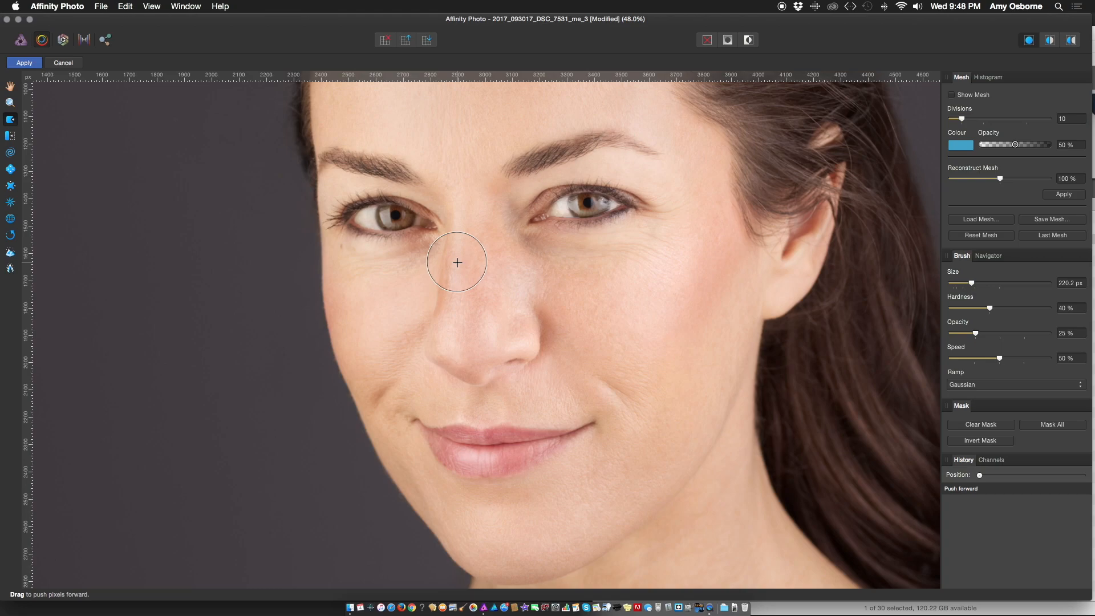
{"action": "key", "text": "super+shift+z"}
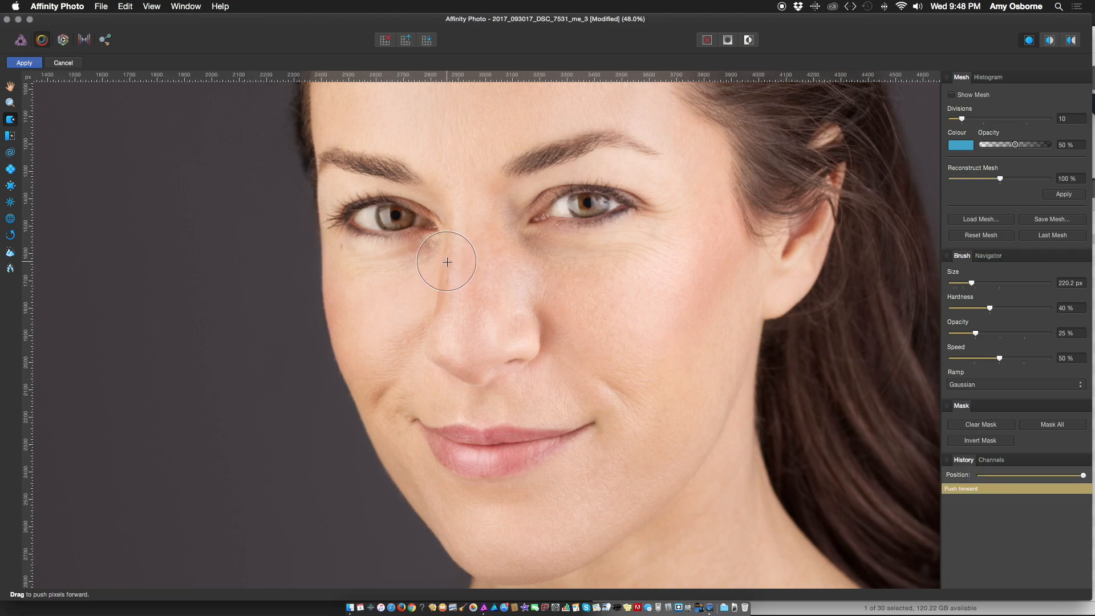
{"action": "scroll", "coordinate": [642, 292], "scroll_direction": "down", "scroll_amount": 3}
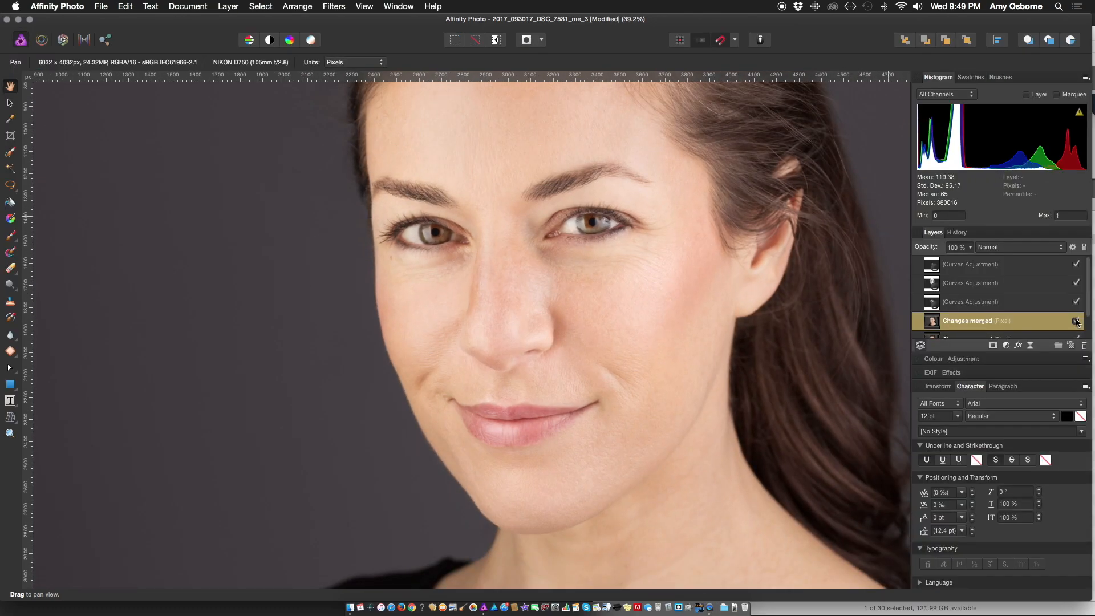
{"action": "scroll", "coordinate": [749, 303], "scroll_direction": "down", "scroll_amount": 2}
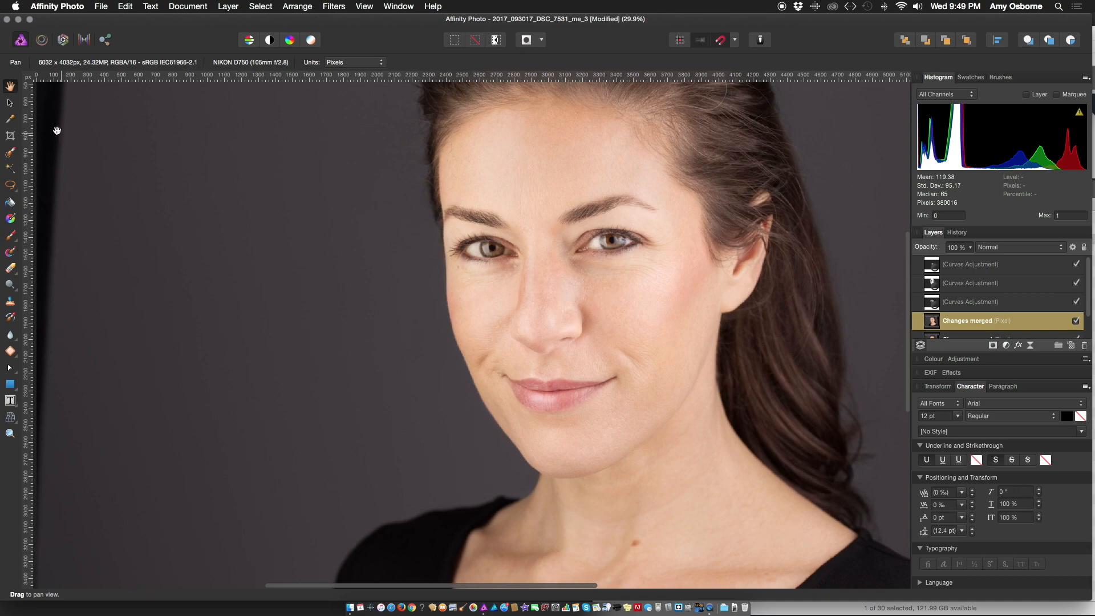
{"action": "left_click", "coordinate": [10, 104]}
{"action": "scroll", "coordinate": [288, 190], "scroll_direction": "down", "scroll_amount": 1}
{"action": "scroll", "coordinate": [288, 191], "scroll_direction": "right", "scroll_amount": 3}
{"action": "left_click", "coordinate": [420, 310]}
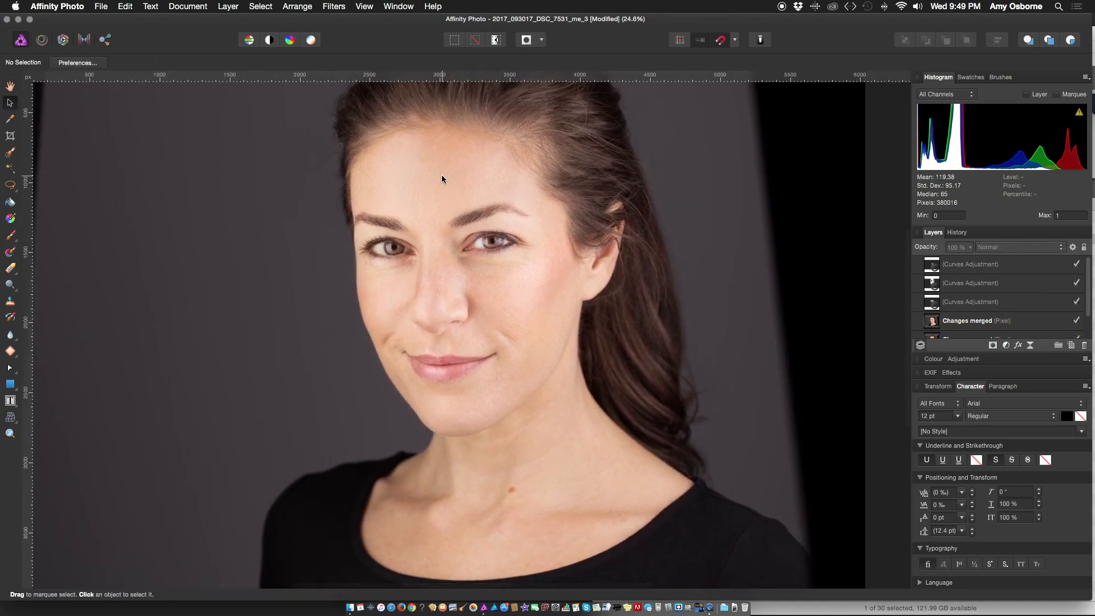
{"action": "left_click", "coordinate": [42, 39]}
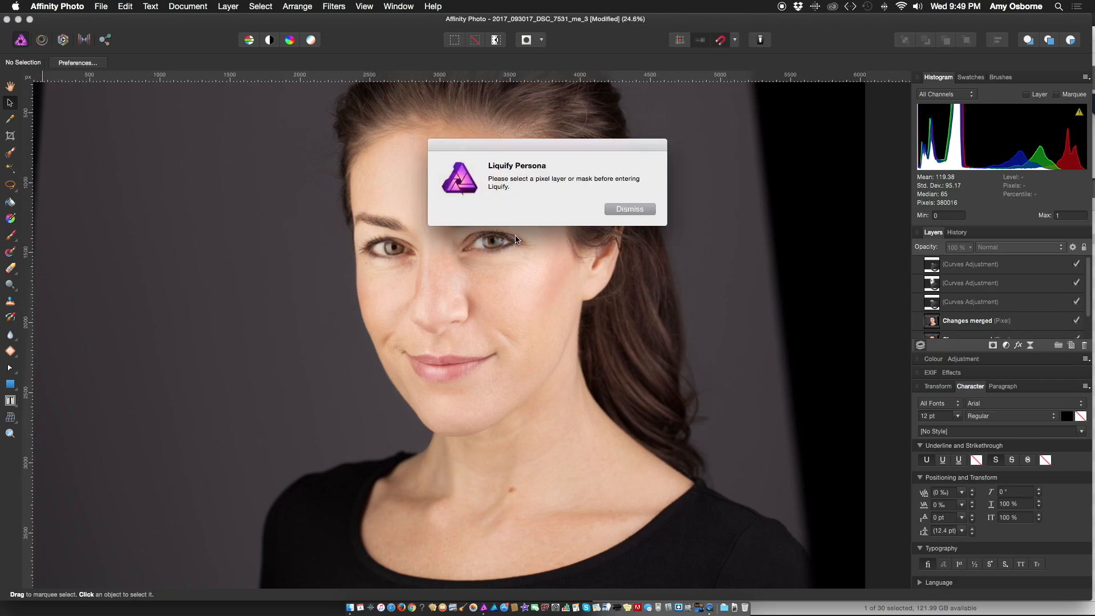
{"action": "left_click", "coordinate": [630, 210]}
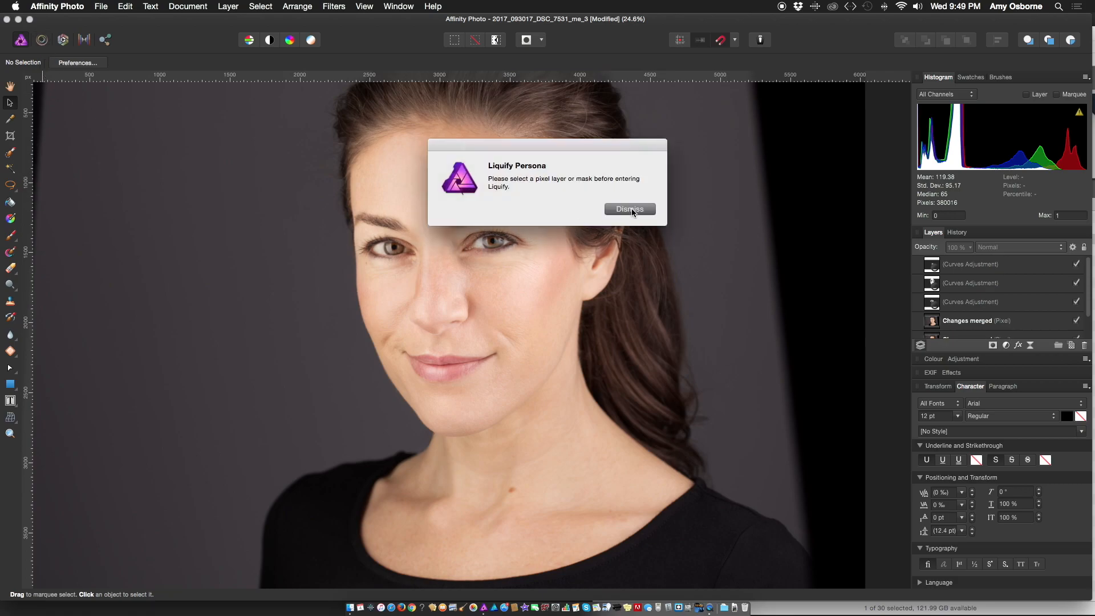
Reopen the upper Changes merged layer in Liquify, nudge the nose tip slightly upward with Push Forward at 386.7 px, and select Punch.
{"action": "left_click", "coordinate": [915, 320]}
{"action": "scroll", "coordinate": [491, 289], "scroll_direction": "up", "scroll_amount": 2}
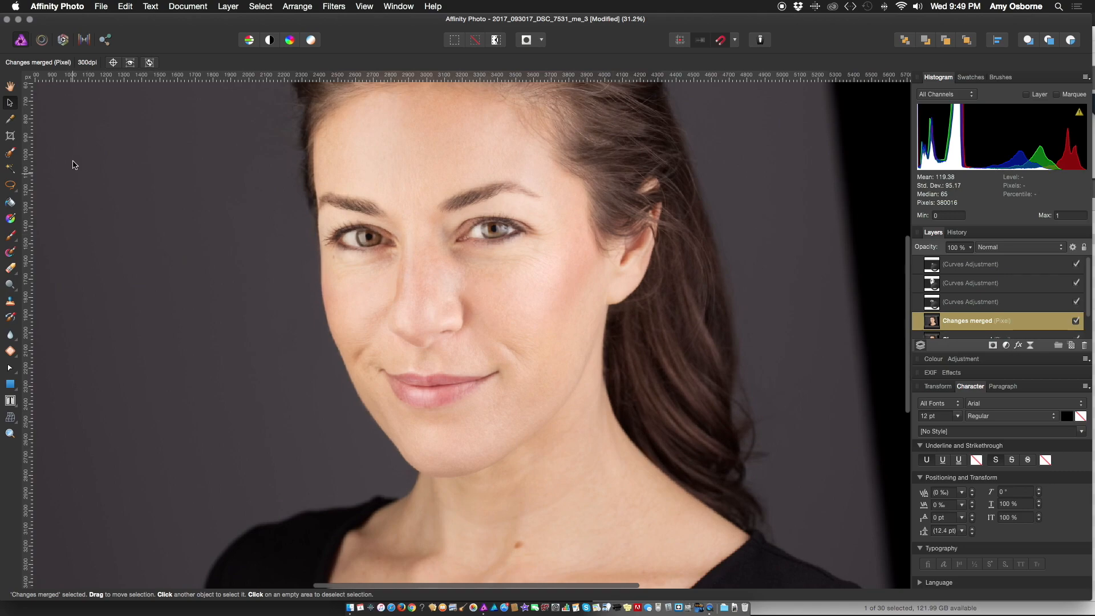
{"action": "left_click", "coordinate": [42, 40]}
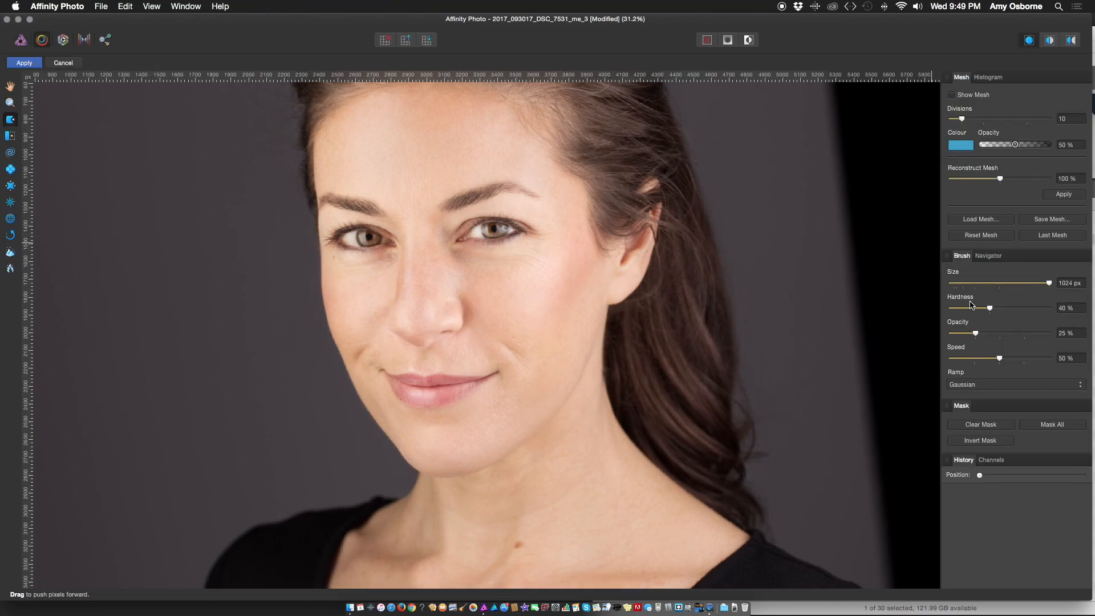
{"action": "left_click", "coordinate": [988, 284]}
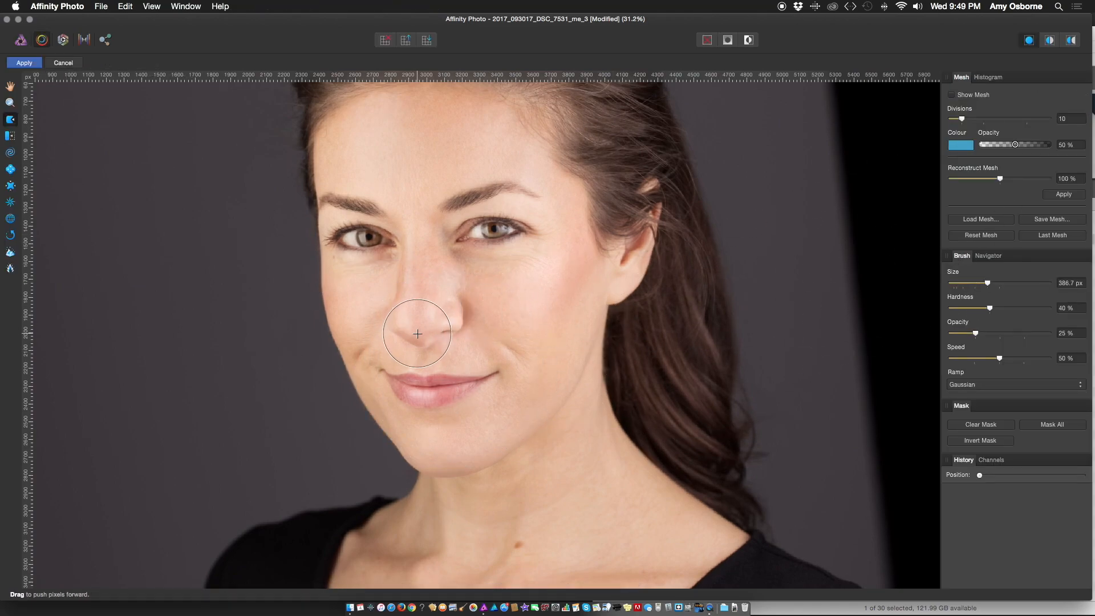
{"action": "left_click_drag", "start_coordinate": [414, 319], "coordinate": [415, 312]}
{"action": "left_click", "coordinate": [10, 186]}
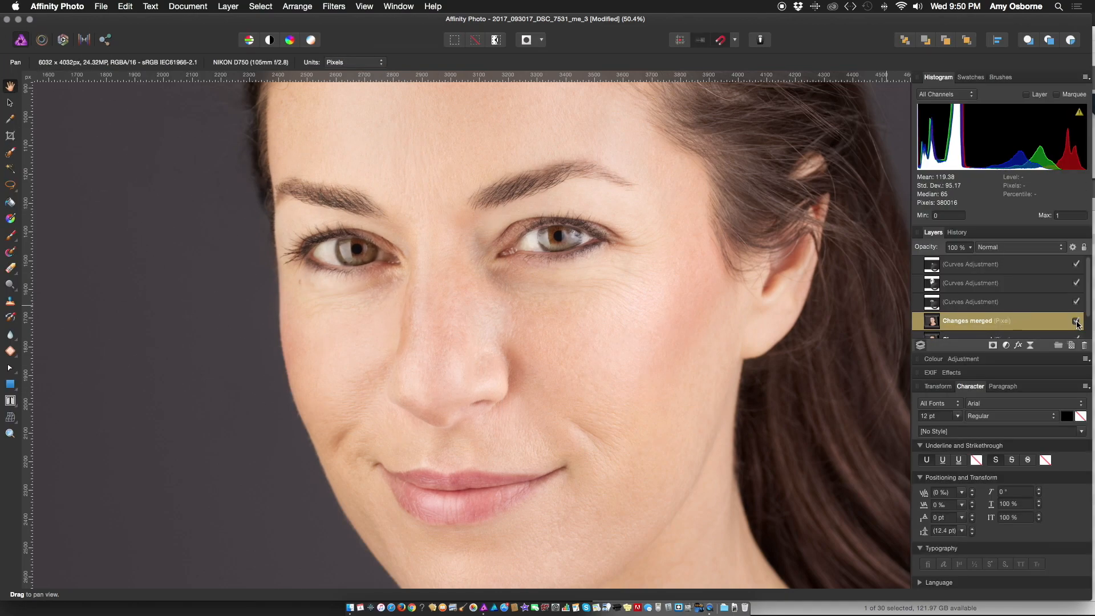
Toggle the visibility of the Changes merged layer to compare the portrait with and without the retouching.
{"action": "left_click", "coordinate": [1077, 322]}
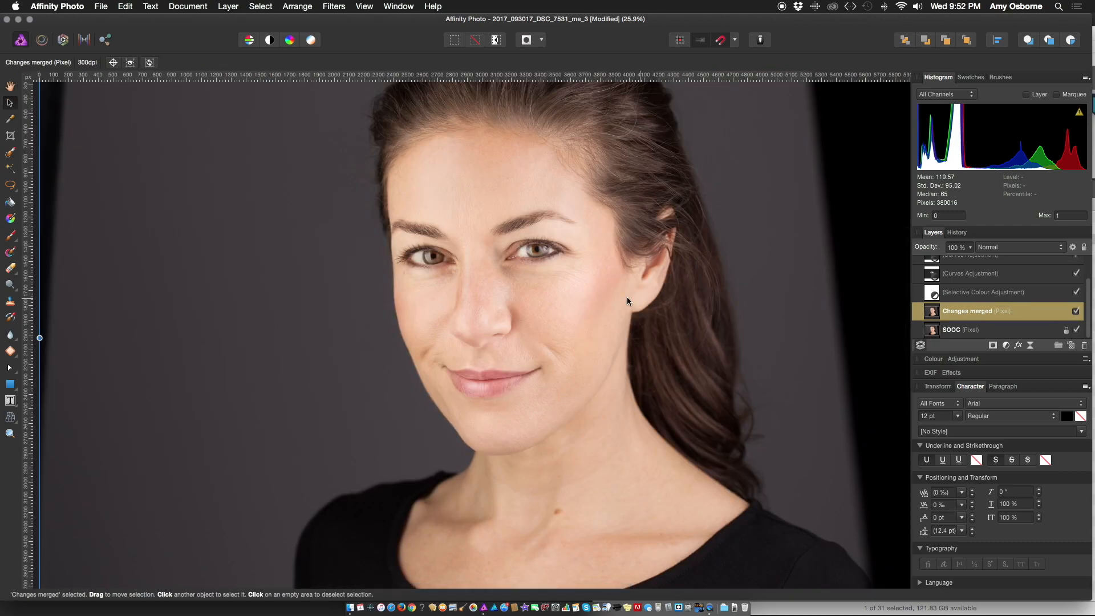
{"action": "scroll", "coordinate": [449, 308], "scroll_direction": "down", "scroll_amount": 2}
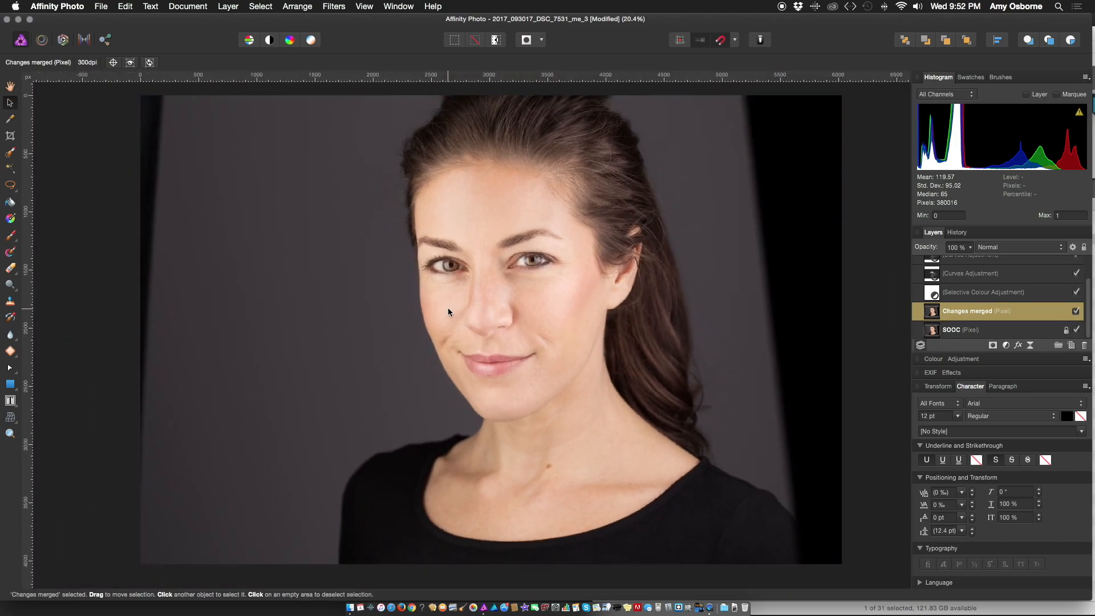
{"action": "left_click", "coordinate": [1076, 312]}
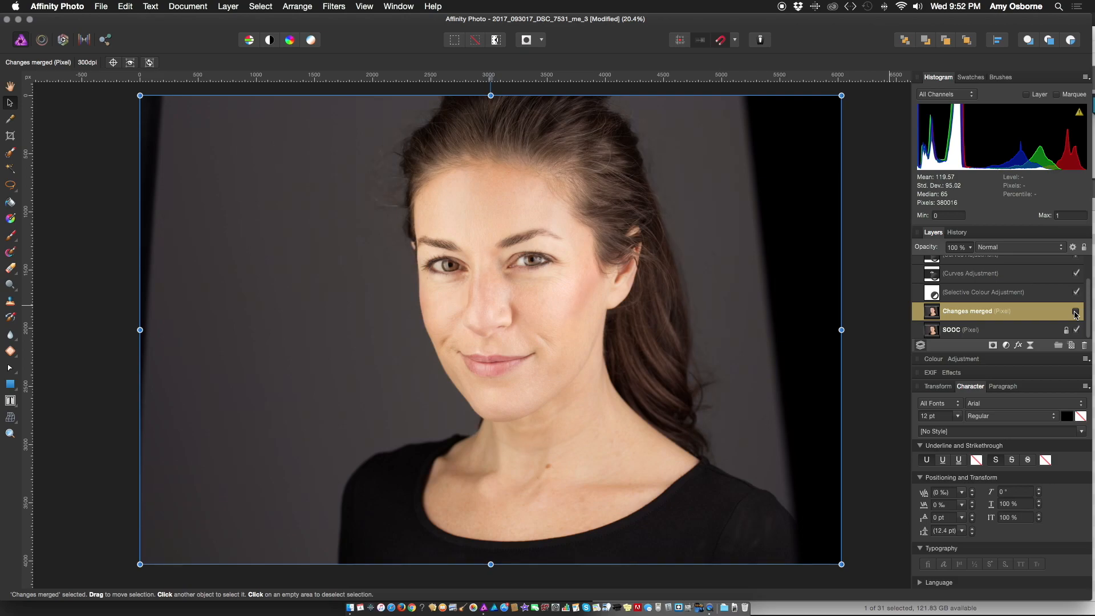
{"action": "left_click", "coordinate": [1076, 312]}
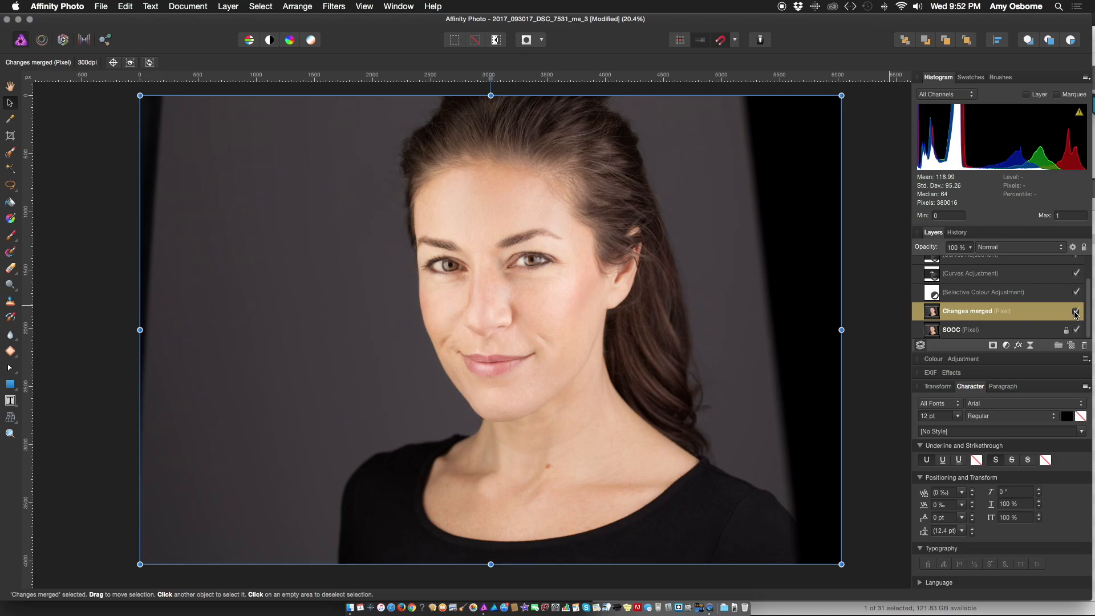
Deselect the layer and save the document.
{"action": "left_click", "coordinate": [111, 312]}
{"action": "scroll", "coordinate": [387, 320], "scroll_direction": "right", "scroll_amount": 3}
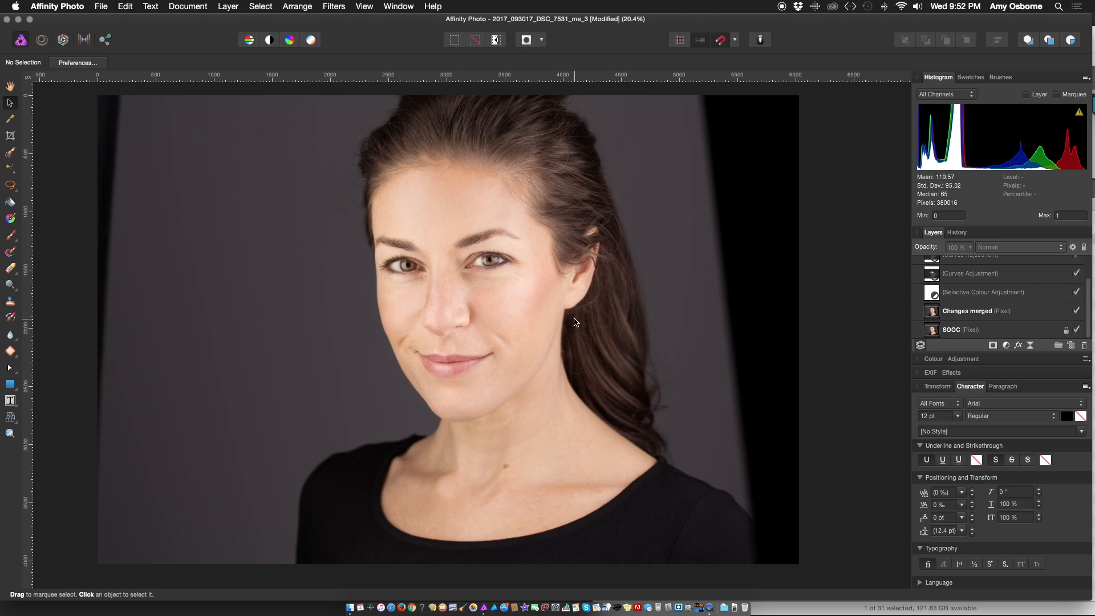
{"action": "key", "text": "cmd+s"}
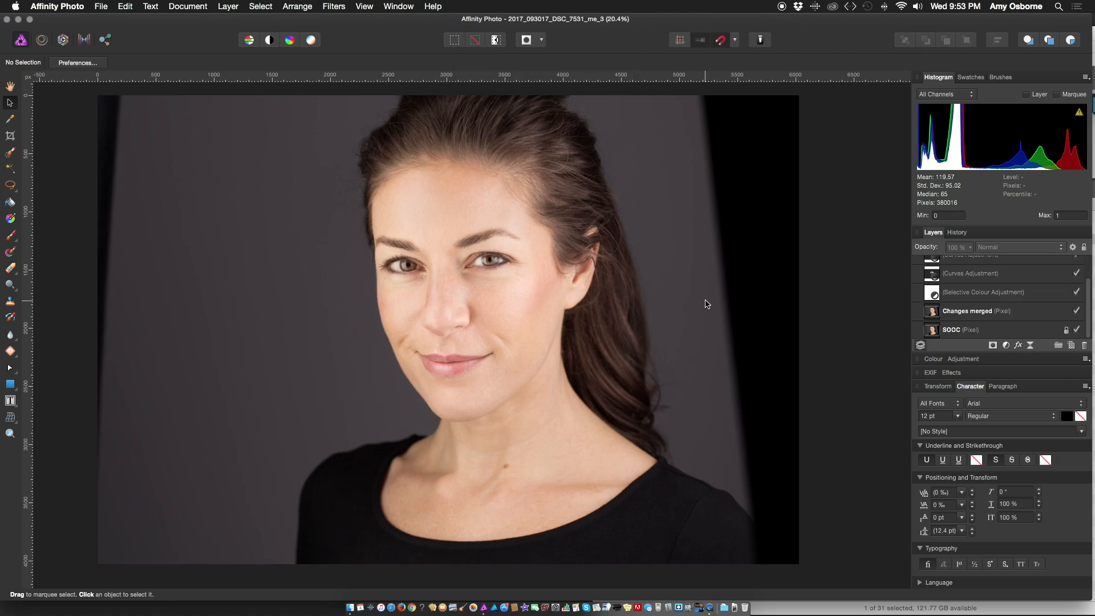
Duplicate the Changes merged layer above SOOC and activate the Dodge Brush tool.
{"action": "left_click", "coordinate": [1003, 311]}
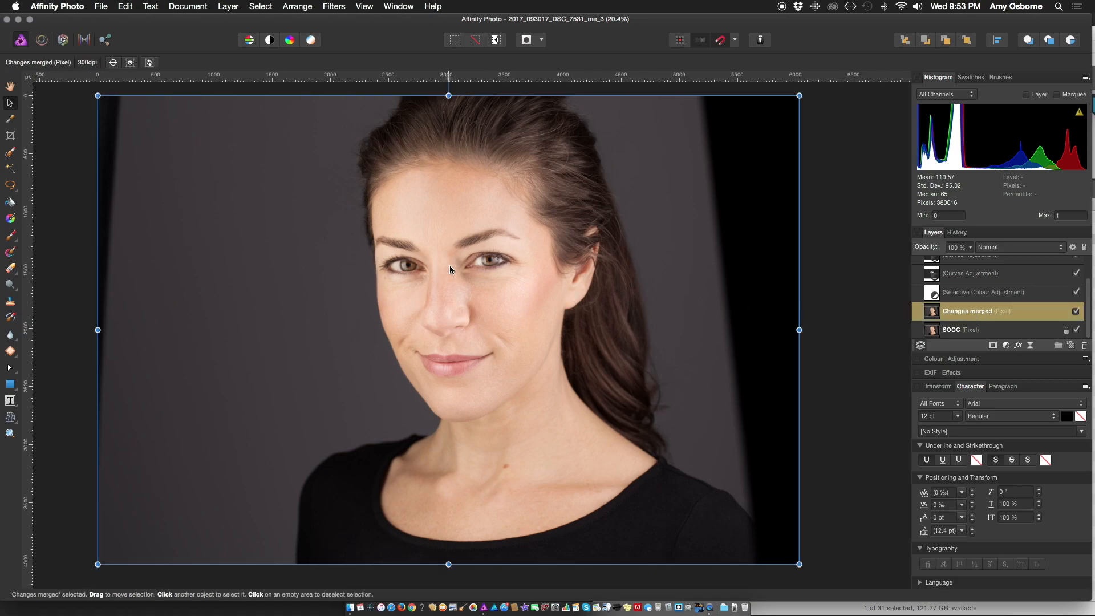
{"action": "key", "text": "super+j"}
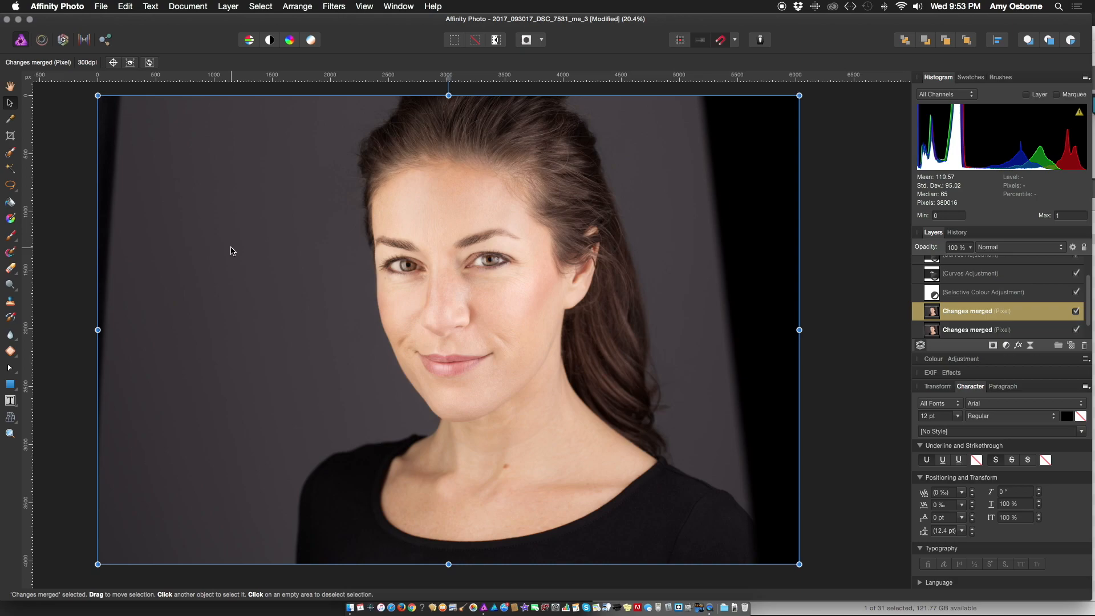
{"action": "left_click", "coordinate": [10, 284]}
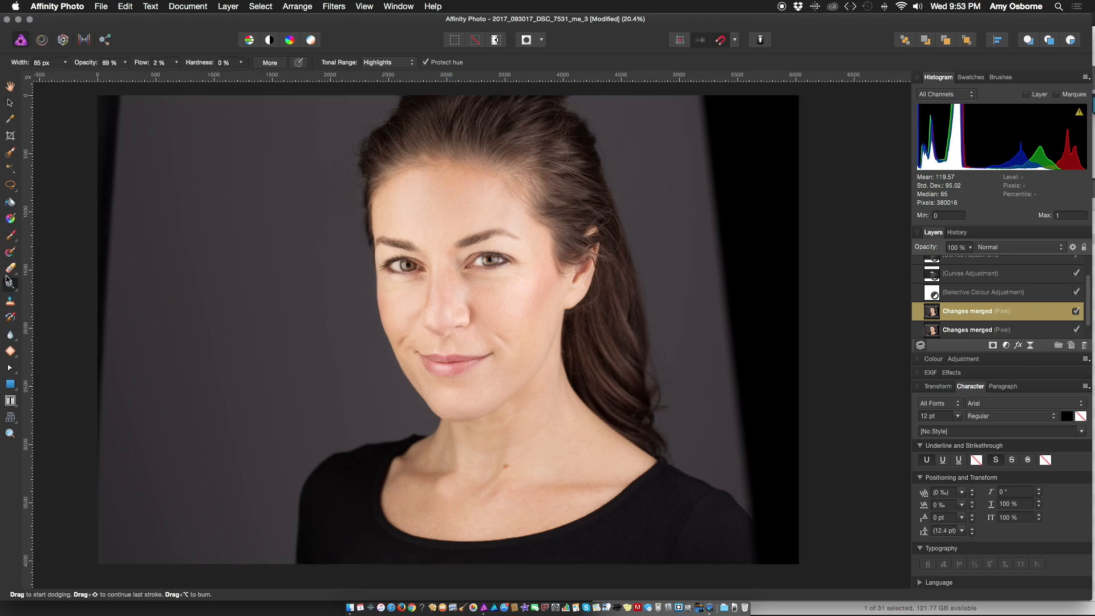
Clone grey background over the black strip along the image's right edge with an 800 px Clone Brush at 100% flow.
{"action": "left_click", "coordinate": [10, 303]}
{"action": "left_click_drag", "start_coordinate": [65, 63], "coordinate": [81, 77]}
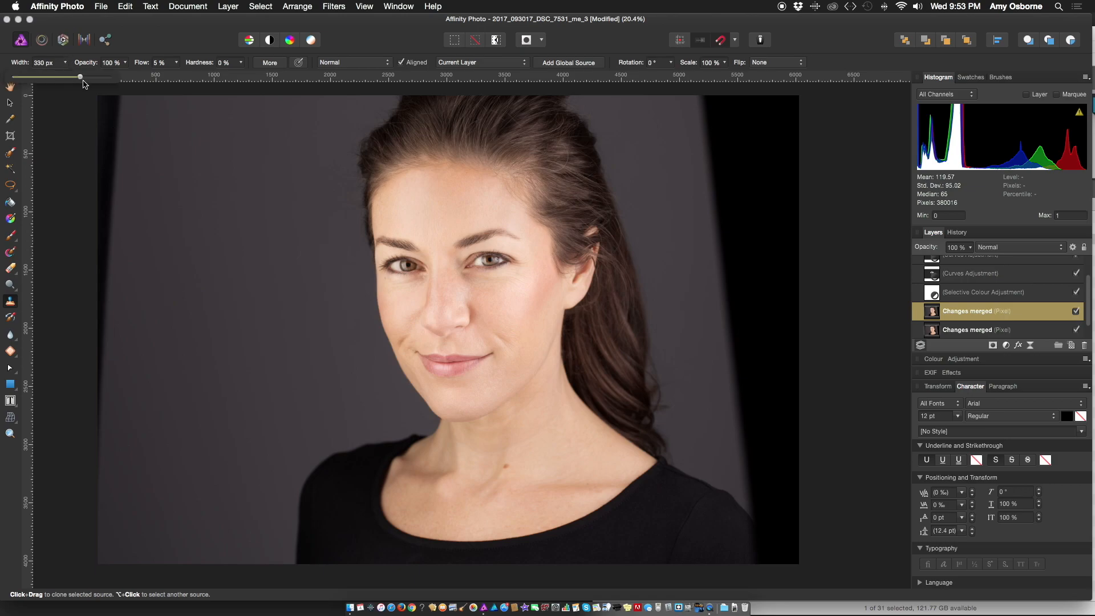
{"action": "left_click_drag", "start_coordinate": [176, 62], "coordinate": [206, 84]}
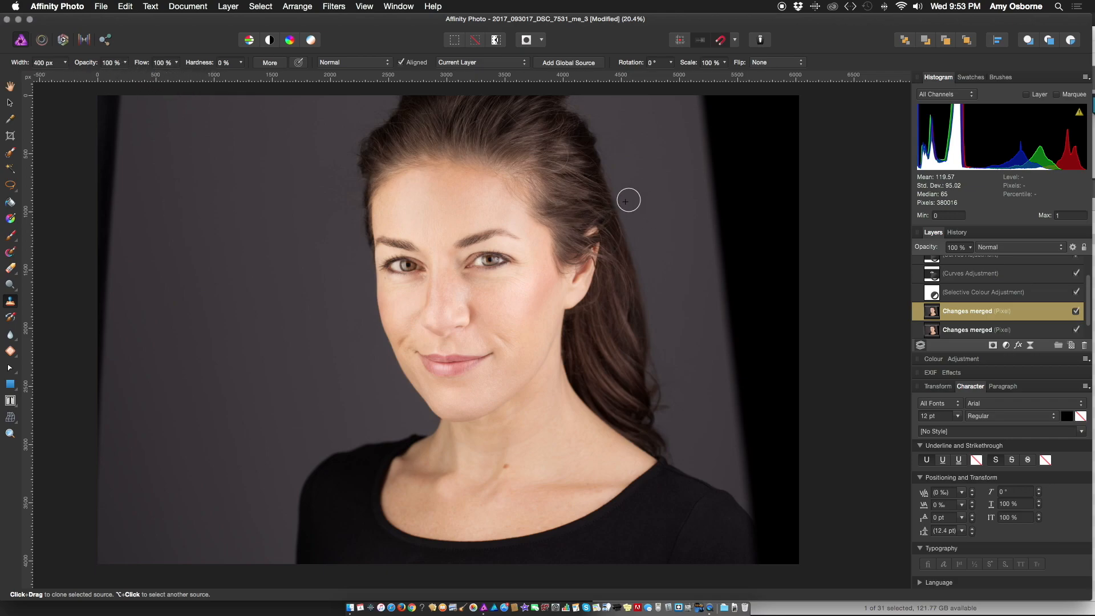
{"action": "mouse_move", "coordinate": [65, 63]}
{"action": "left_mouse_down"}
{"action": "mouse_move", "coordinate": [65, 79]}
{"action": "mouse_move", "coordinate": [94, 80]}
{"action": "left_mouse_up"}
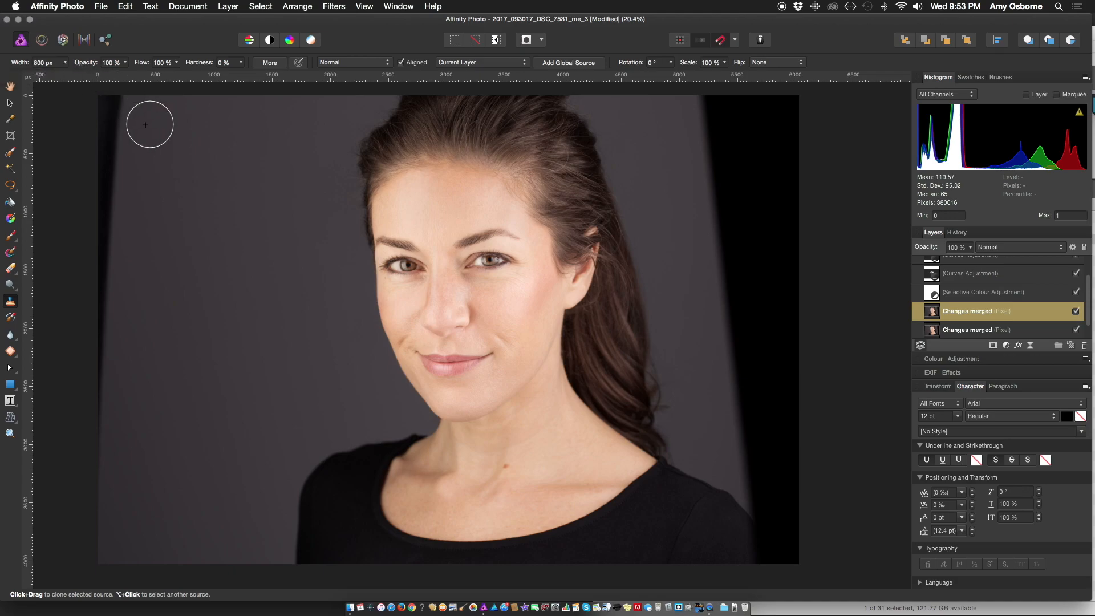
{"action": "left_click", "coordinate": [680, 119], "text": "alt"}
{"action": "left_click_drag", "start_coordinate": [701, 115], "coordinate": [735, 386]}
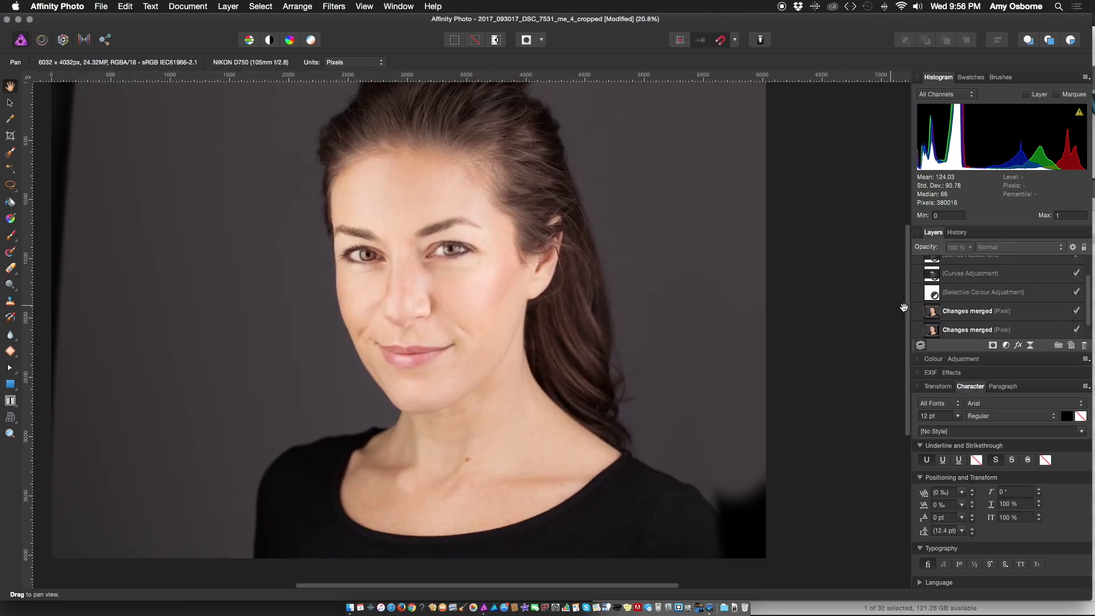
Select the layers from the lower Changes merged up to the top Curves adjustment and toggle their visibility to compare before and after.
{"action": "left_click", "coordinate": [977, 330]}
{"action": "scroll", "coordinate": [982, 301], "scroll_direction": "down", "scroll_amount": 1}
{"action": "scroll", "coordinate": [982, 301], "scroll_direction": "up", "scroll_amount": 2}
{"action": "left_click", "coordinate": [1045, 267], "text": "shift"}
{"action": "left_click", "coordinate": [1075, 266]}
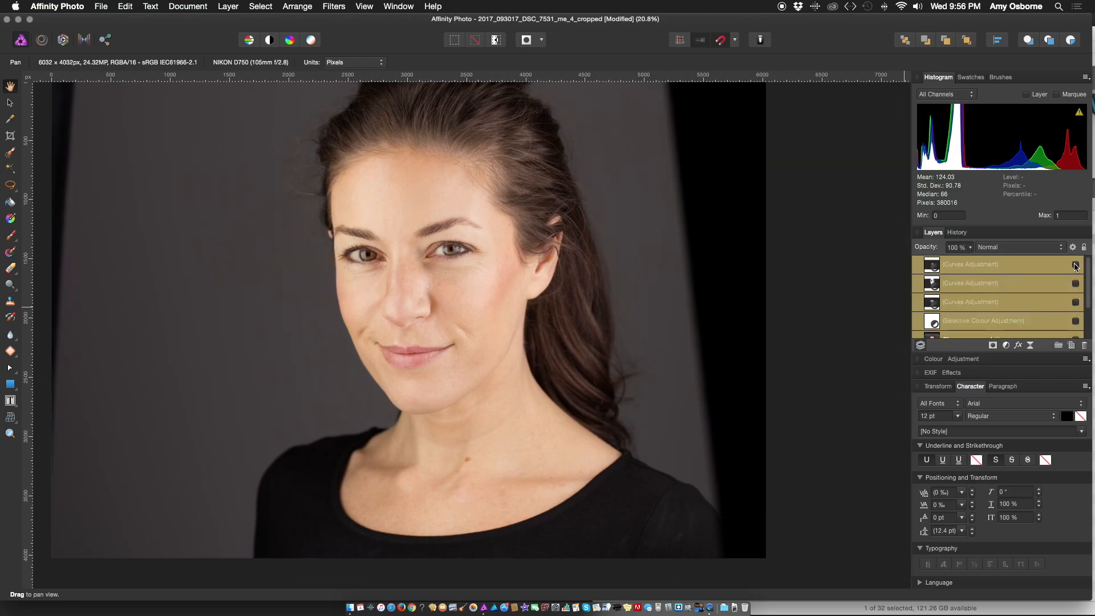
{"action": "left_click", "coordinate": [1075, 265]}
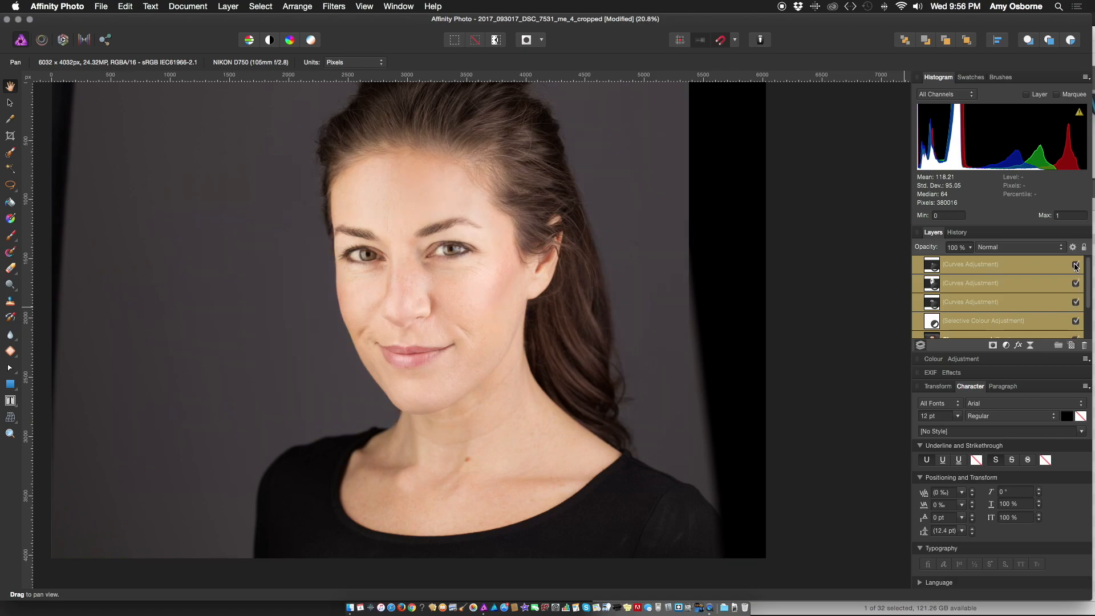
{"action": "left_click", "coordinate": [1075, 265]}
{"action": "left_click", "coordinate": [1075, 265]}
{"action": "key", "text": "super+z"}
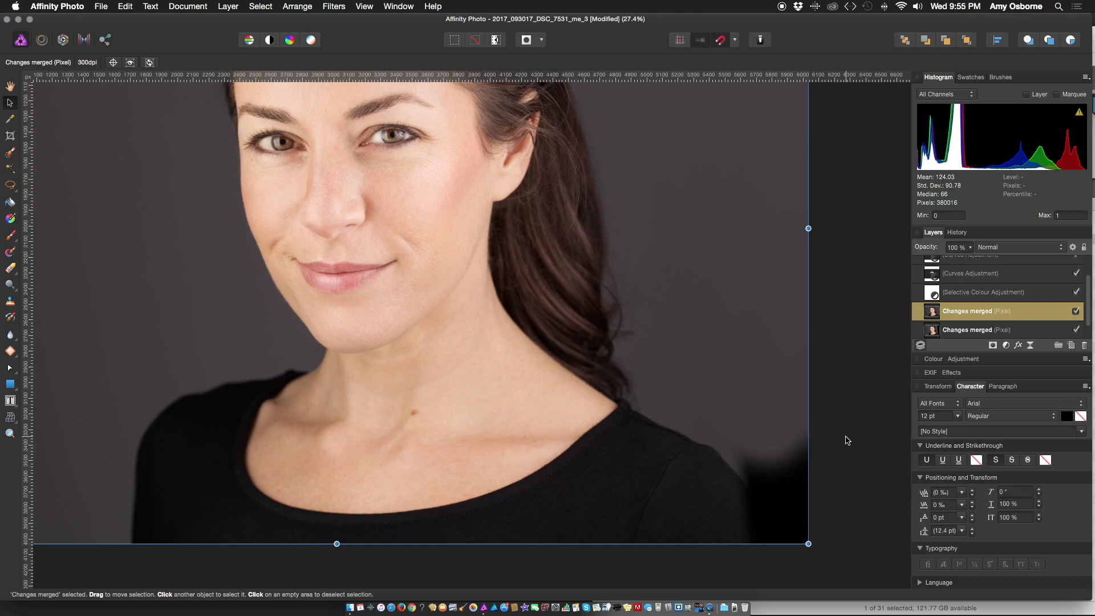
Deselect the layer and save a copy of the document as 2017_093017_DSC_7531_me_4_cropped.
{"action": "scroll", "coordinate": [511, 378], "scroll_direction": "down", "scroll_amount": 3}
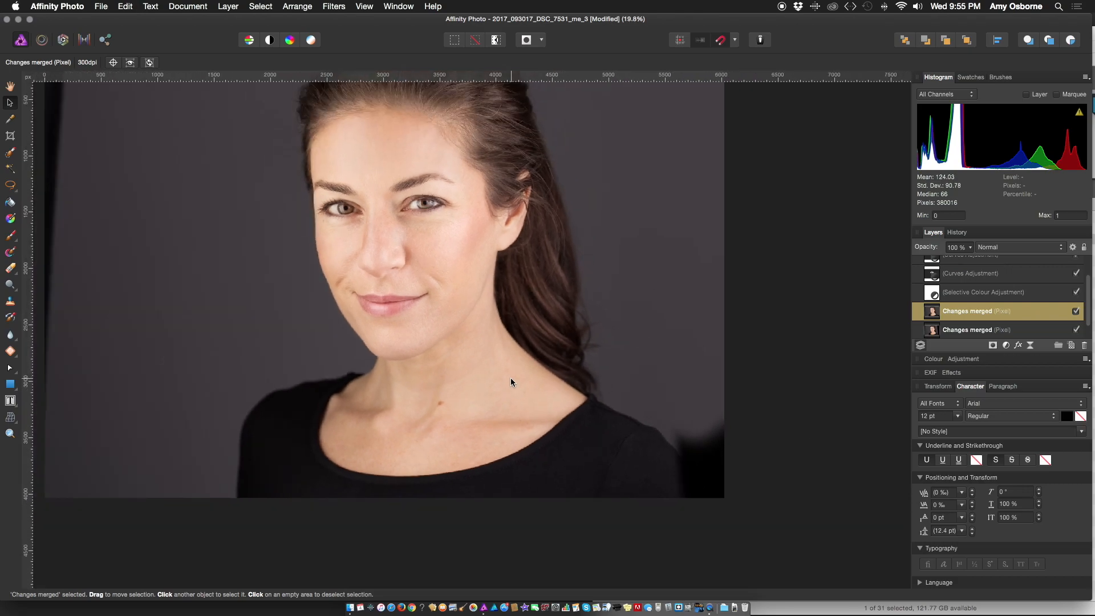
{"action": "scroll", "coordinate": [509, 377], "scroll_direction": "left", "scroll_amount": 3}
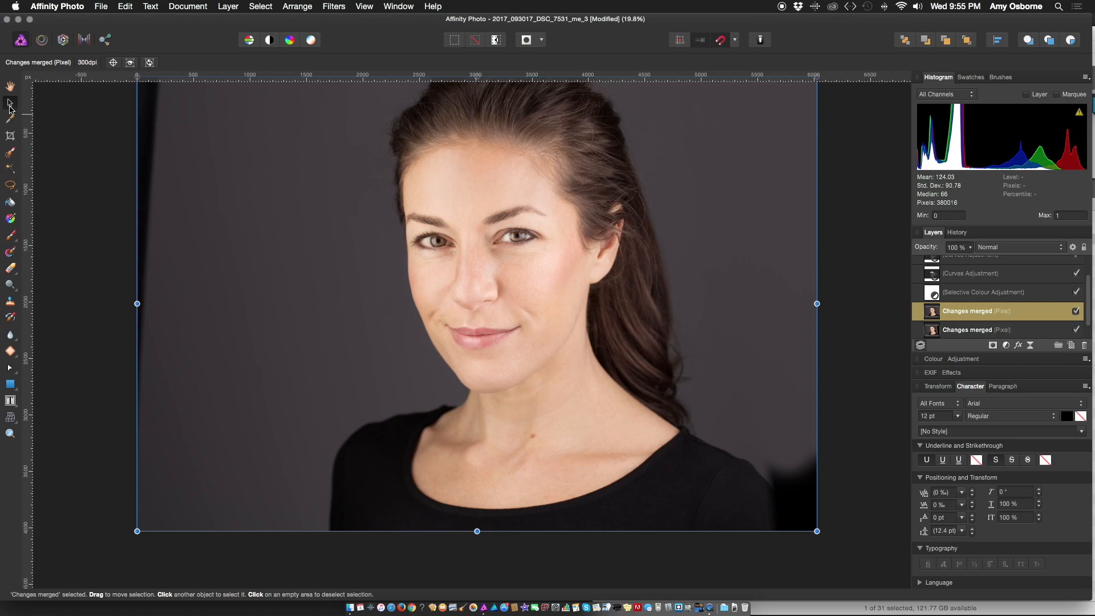
{"action": "key", "text": "super+d"}
{"action": "left_click", "coordinate": [10, 137]}
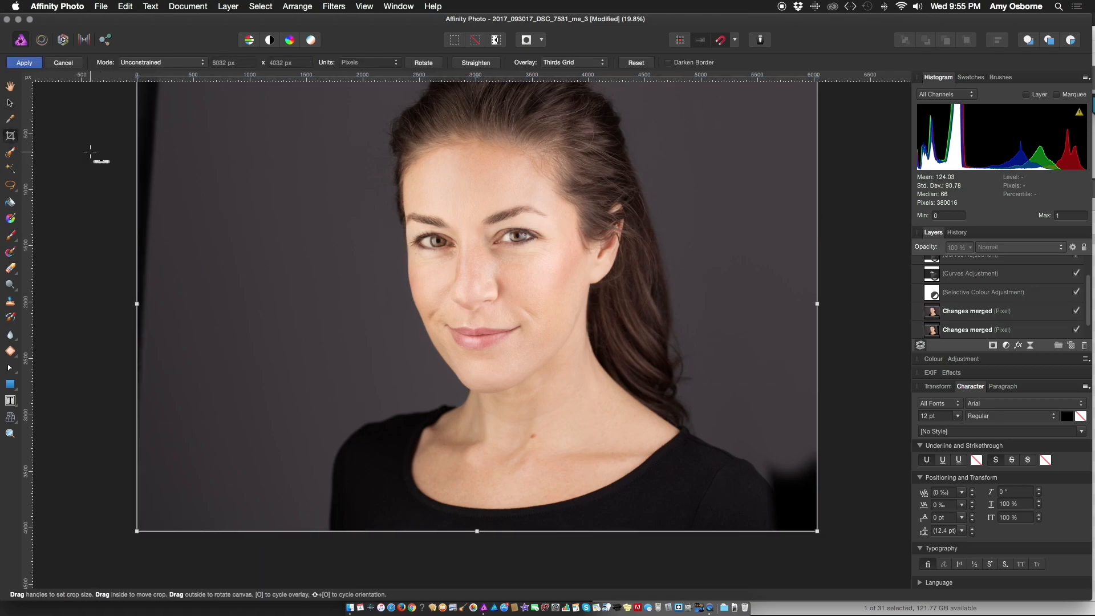
{"action": "key", "text": "h"}
{"action": "scroll", "coordinate": [797, 271], "scroll_direction": "up", "scroll_amount": 5}
{"action": "scroll", "coordinate": [797, 271], "scroll_direction": "down", "scroll_amount": 5}
{"action": "left_click", "coordinate": [100, 6]}
{"action": "left_click", "coordinate": [121, 150]}
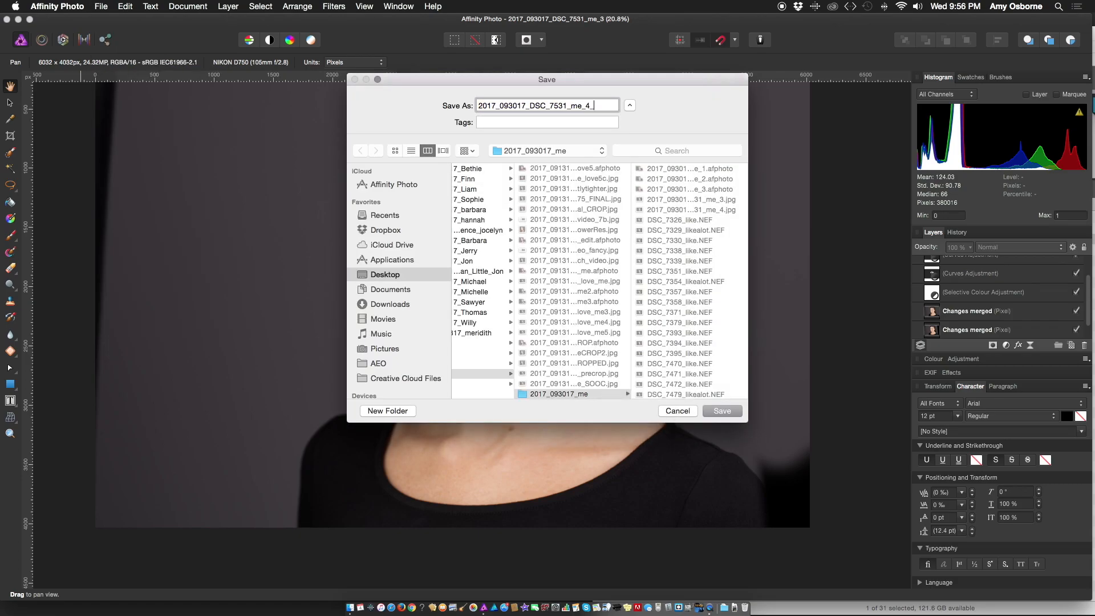
{"action": "key", "text": "Return"}
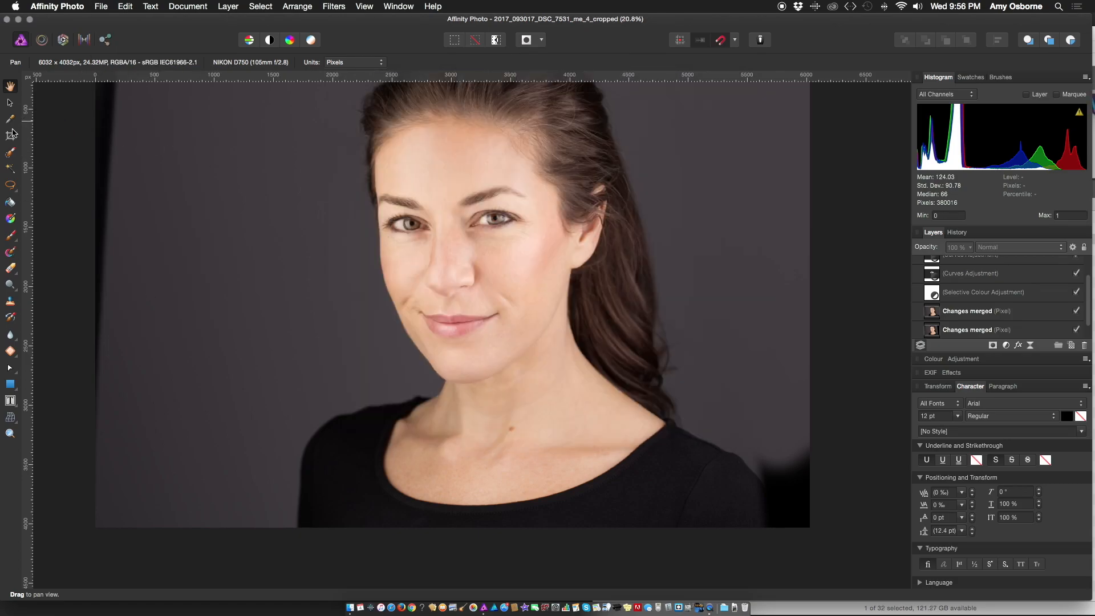
Start a crop from the 8 : 10 preset and change its ratio to 5 x 4.
{"action": "left_click", "coordinate": [10, 136]}
{"action": "left_click", "coordinate": [176, 67]}
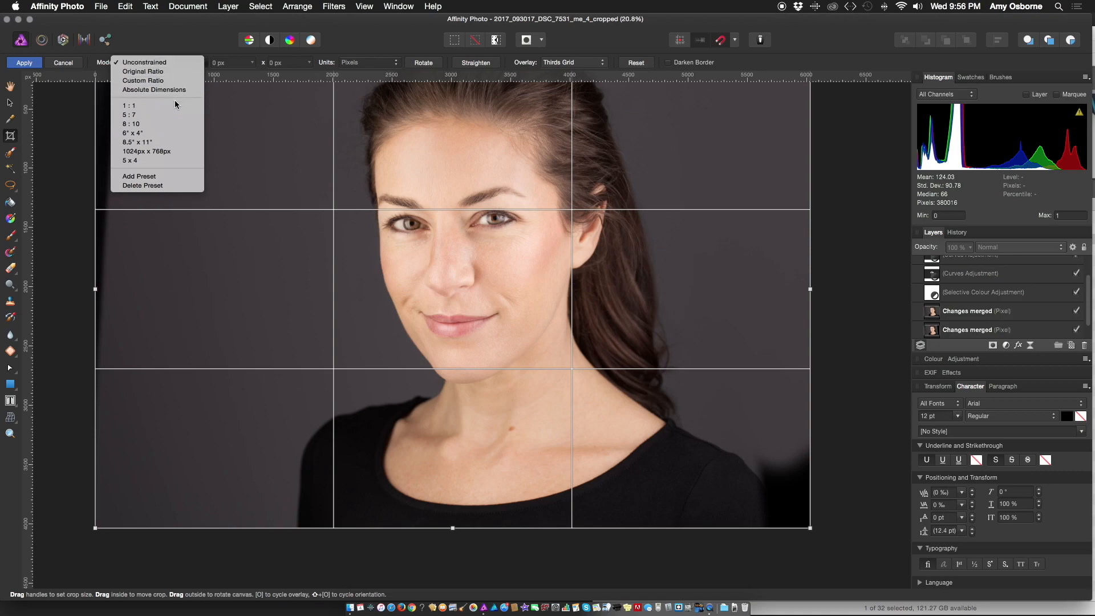
{"action": "left_click", "coordinate": [173, 126]}
{"action": "left_click", "coordinate": [220, 63]}
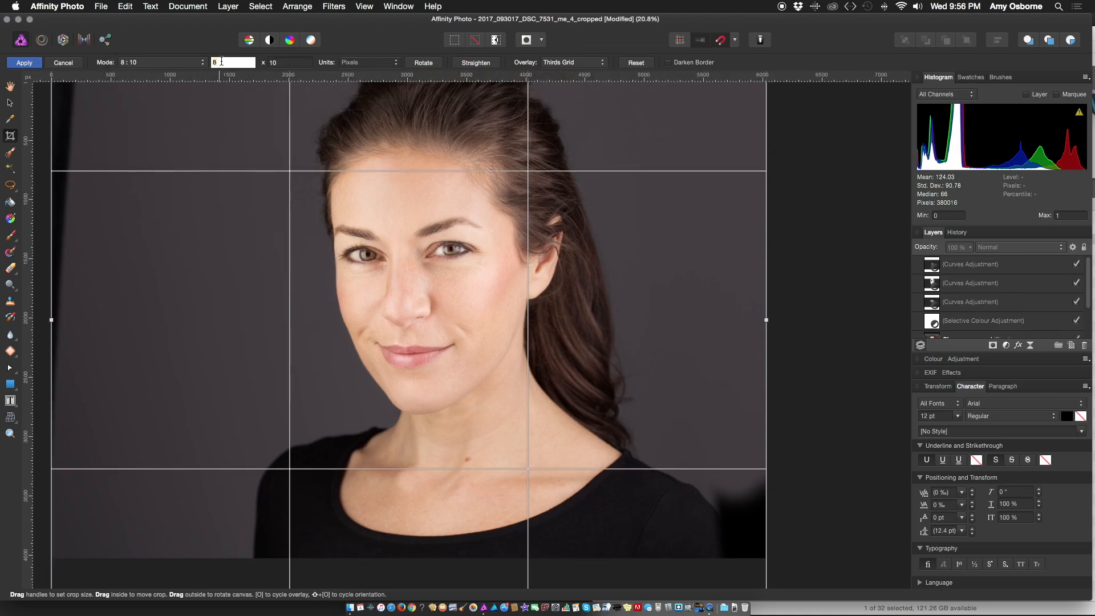
{"action": "type", "text": "5"}
{"action": "left_click", "coordinate": [280, 62]}
{"action": "left_click", "coordinate": [224, 64]}
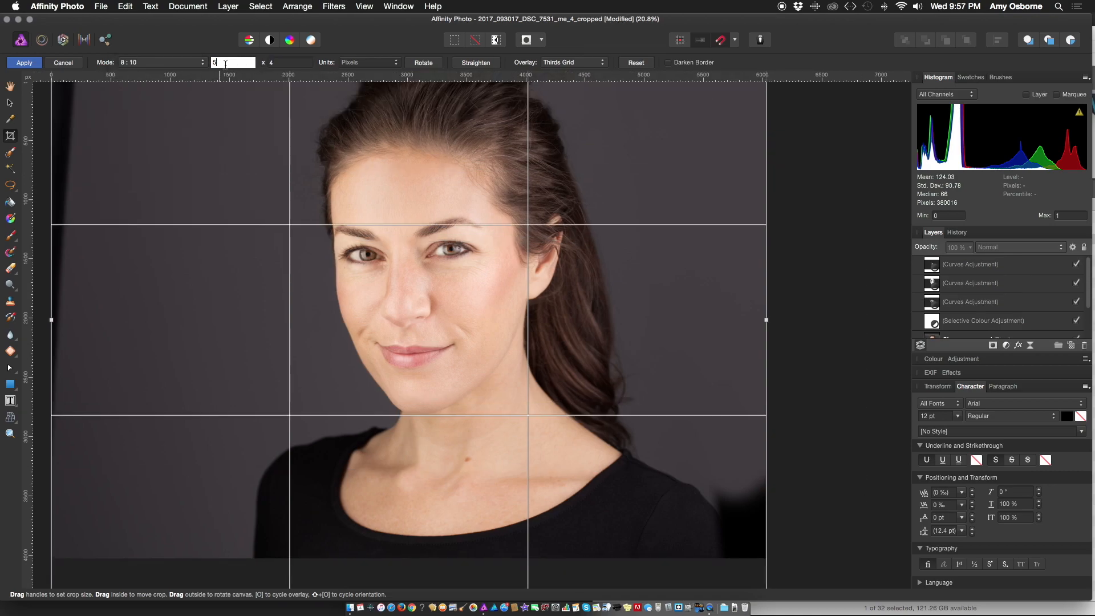
Resize and position the 5 x 4 crop frame around the portrait, excluding the dark left edge and the black lower-right corner.
{"action": "scroll", "coordinate": [229, 206], "scroll_direction": "down", "scroll_amount": 2}
{"action": "left_click_drag", "start_coordinate": [232, 206], "coordinate": [233, 245]}
{"action": "left_click_drag", "start_coordinate": [604, 522], "coordinate": [568, 493]}
{"action": "left_click_drag", "start_coordinate": [104, 496], "coordinate": [156, 454]}
{"action": "scroll", "coordinate": [562, 450], "scroll_direction": "up", "scroll_amount": 5}
{"action": "left_click_drag", "start_coordinate": [505, 363], "coordinate": [511, 364]}
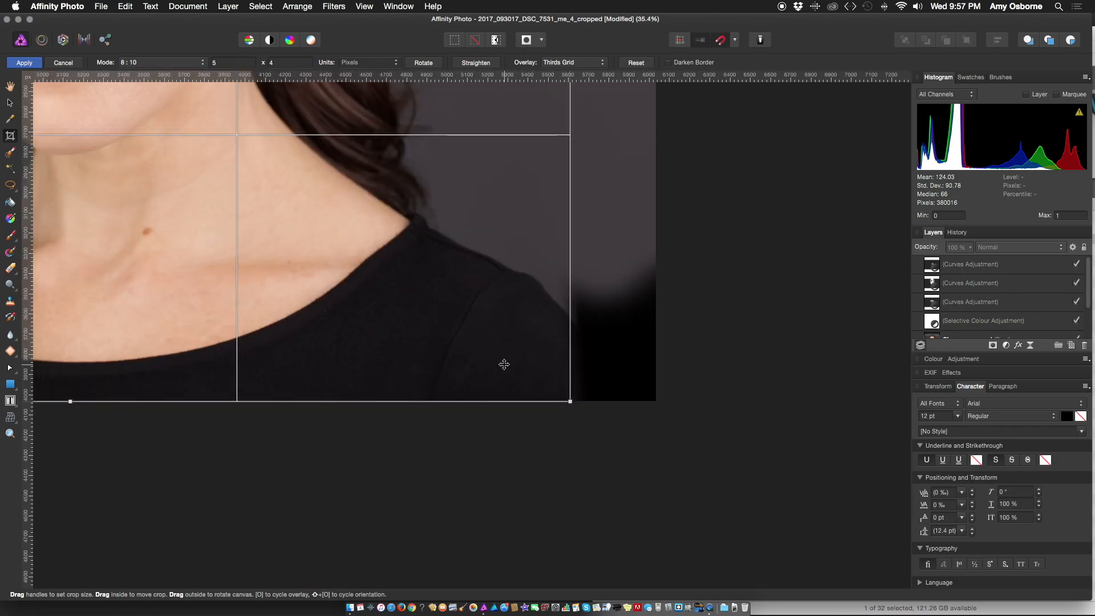
Pull the crop frame's lower-left corner slightly inside the image edge, check the upper edge and apply the crop.
{"action": "scroll", "coordinate": [508, 361], "scroll_direction": "left", "scroll_amount": 5}
{"action": "scroll", "coordinate": [502, 357], "scroll_direction": "down", "scroll_amount": 2}
{"action": "scroll", "coordinate": [501, 357], "scroll_direction": "down", "scroll_amount": 2}
{"action": "scroll", "coordinate": [285, 460], "scroll_direction": "up", "scroll_amount": 8}
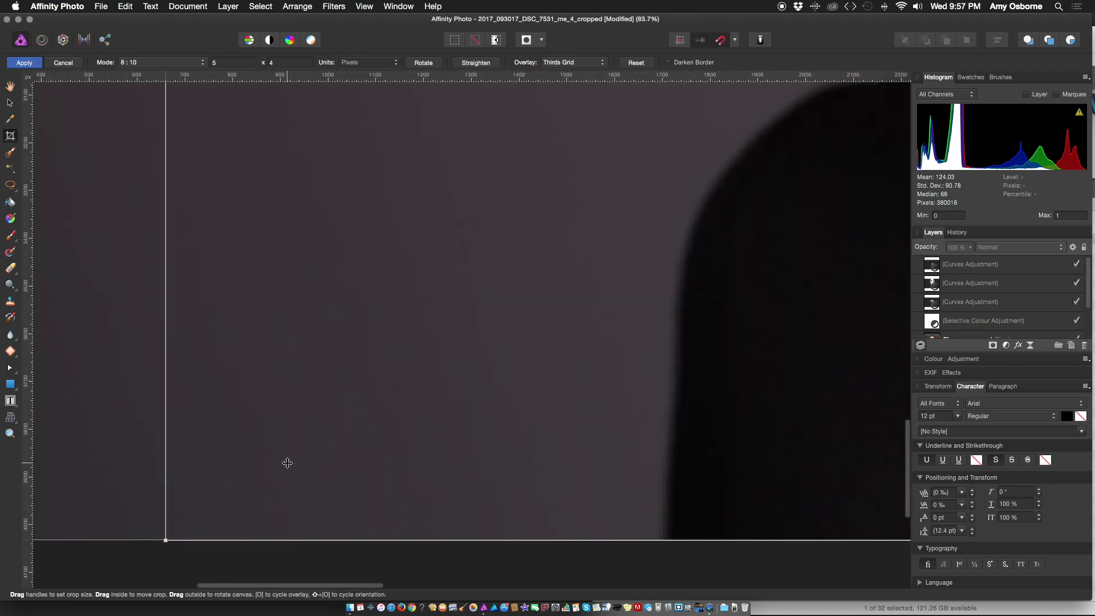
{"action": "scroll", "coordinate": [166, 453], "scroll_direction": "up", "scroll_amount": 6}
{"action": "scroll", "coordinate": [171, 455], "scroll_direction": "down", "scroll_amount": 5}
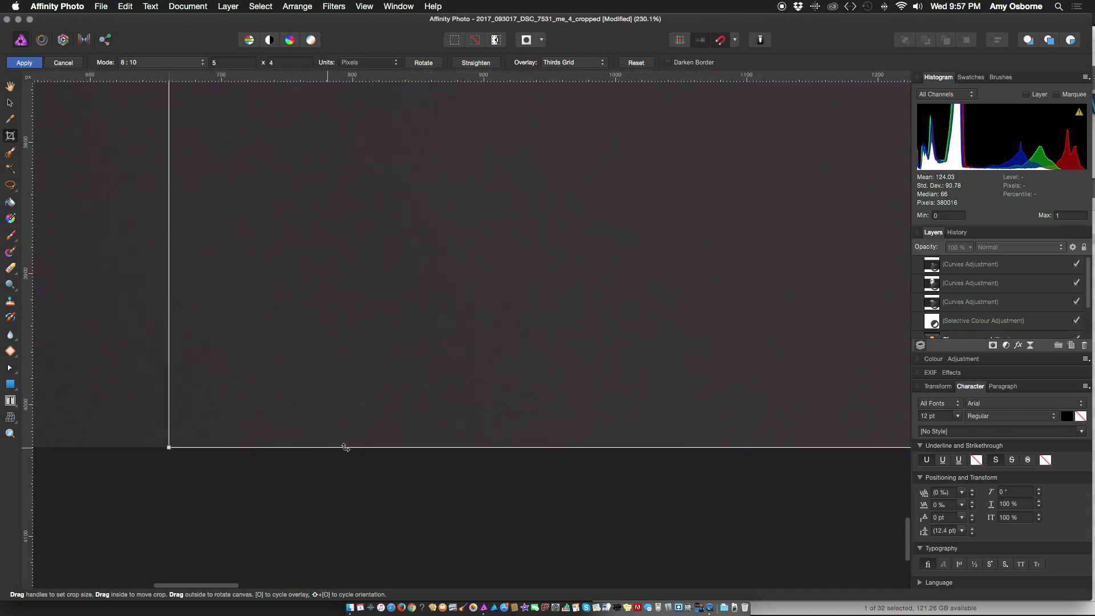
{"action": "left_click_drag", "start_coordinate": [169, 447], "coordinate": [172, 445]}
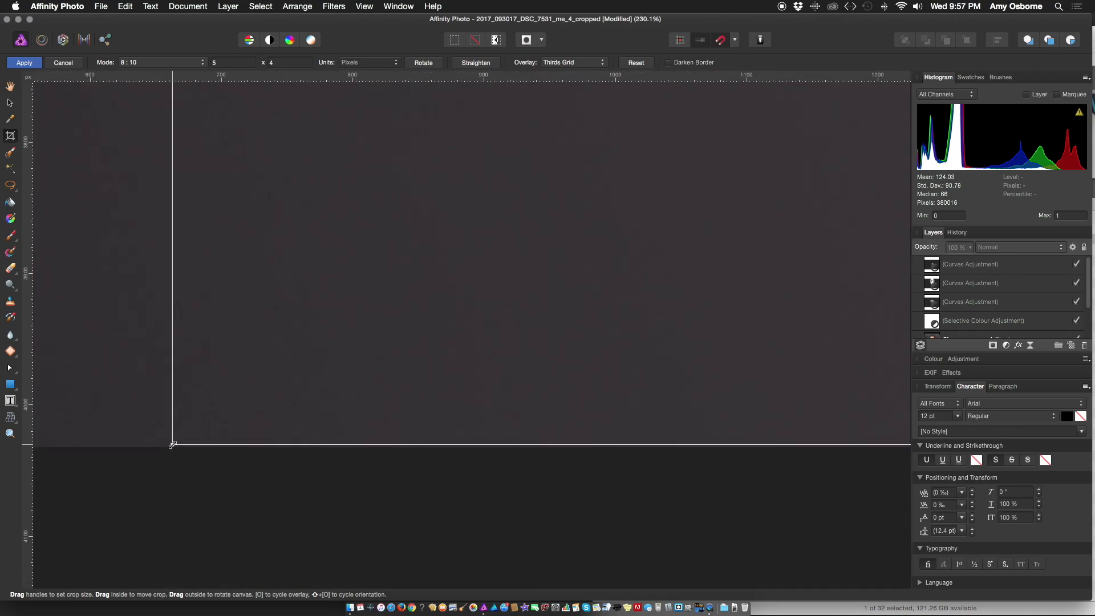
{"action": "scroll", "coordinate": [409, 385], "scroll_direction": "up", "scroll_amount": 3}
{"action": "scroll", "coordinate": [409, 384], "scroll_direction": "up", "scroll_amount": 20}
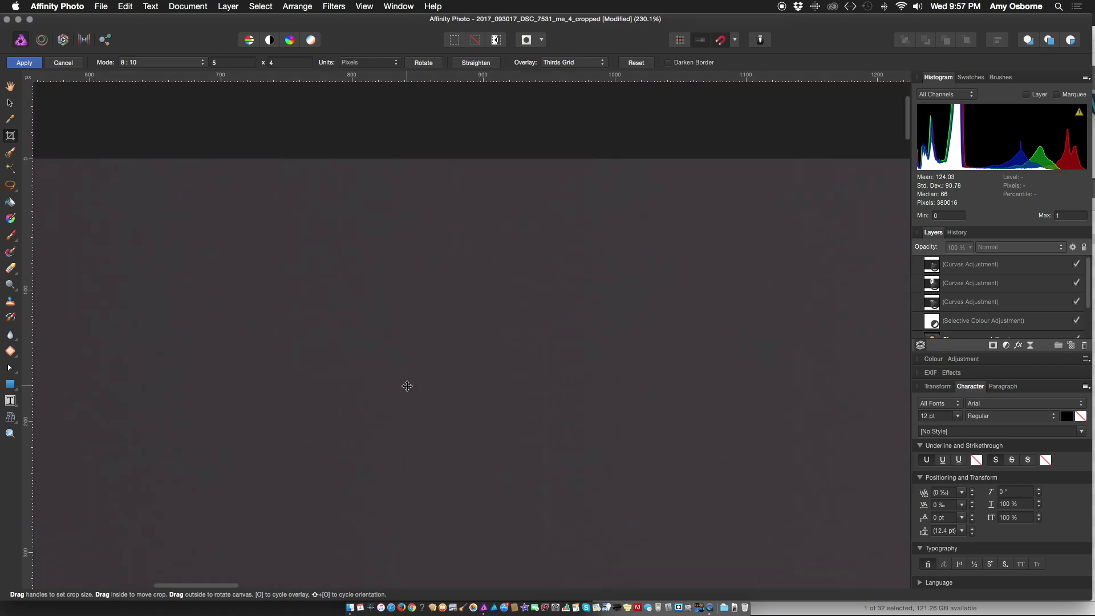
{"action": "scroll", "coordinate": [408, 384], "scroll_direction": "down", "scroll_amount": 2}
{"action": "scroll", "coordinate": [409, 384], "scroll_direction": "left", "scroll_amount": 2}
{"action": "scroll", "coordinate": [408, 384], "scroll_direction": "down", "scroll_amount": 10}
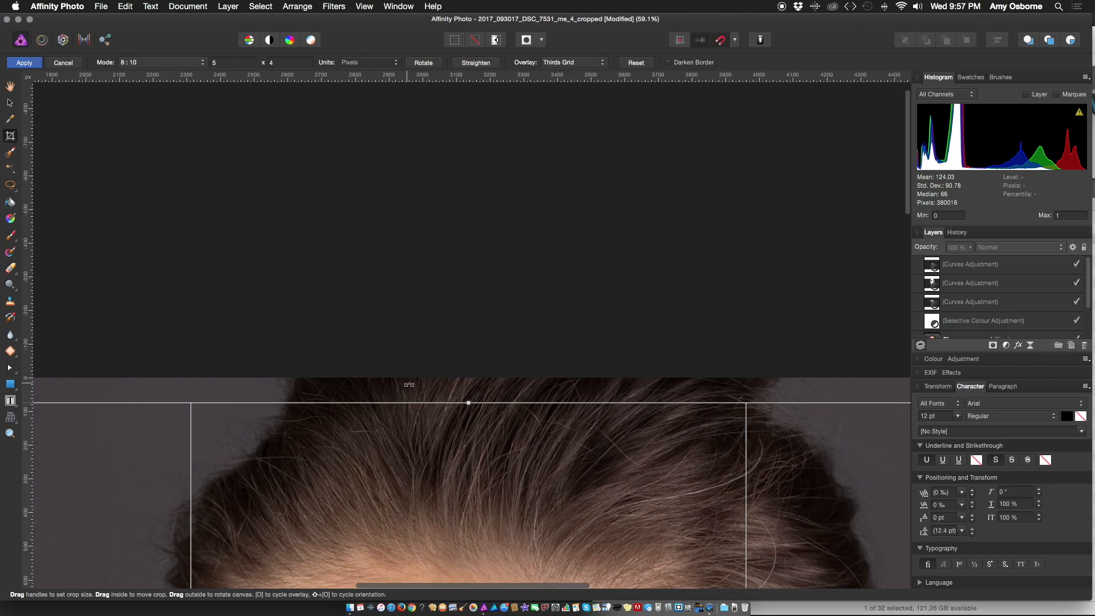
{"action": "scroll", "coordinate": [588, 411], "scroll_direction": "down", "scroll_amount": 10}
Clone nearby background over the dark remnant beside the shoulder at the right edge of Changes merged, reducing the Clone Brush to 100 px.
{"action": "scroll", "coordinate": [560, 435], "scroll_direction": "up", "scroll_amount": 5}
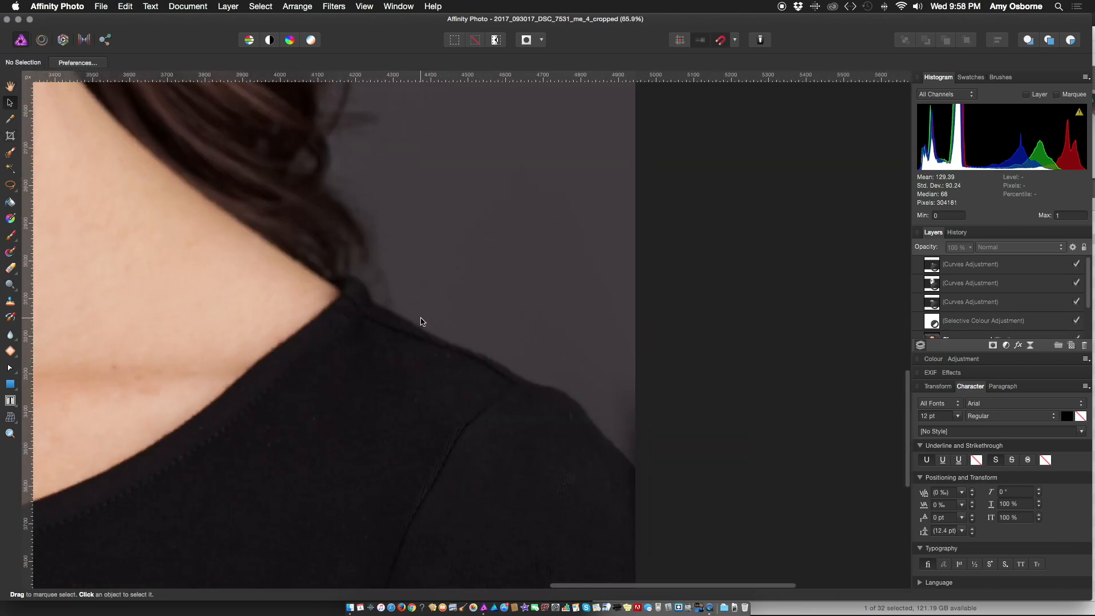
{"action": "key", "text": "s"}
{"action": "left_click", "coordinate": [435, 196], "text": "alt"}
{"action": "scroll", "coordinate": [509, 245], "scroll_direction": "up", "scroll_amount": 5}
{"action": "scroll", "coordinate": [541, 358], "scroll_direction": "down", "scroll_amount": 7}
{"action": "key", "text": "bracketleft"}
{"action": "key", "text": "bracketleft"}
{"action": "key", "text": "bracketleft"}
{"action": "key", "text": "bracketleft"}
{"action": "key", "text": "bracketleft"}
{"action": "key", "text": "bracketleft"}
{"action": "key", "text": "bracketleft"}
{"action": "key", "text": "bracketleft"}
{"action": "key", "text": "bracketleft"}
{"action": "key", "text": "bracketleft"}
{"action": "key", "text": "bracketleft"}
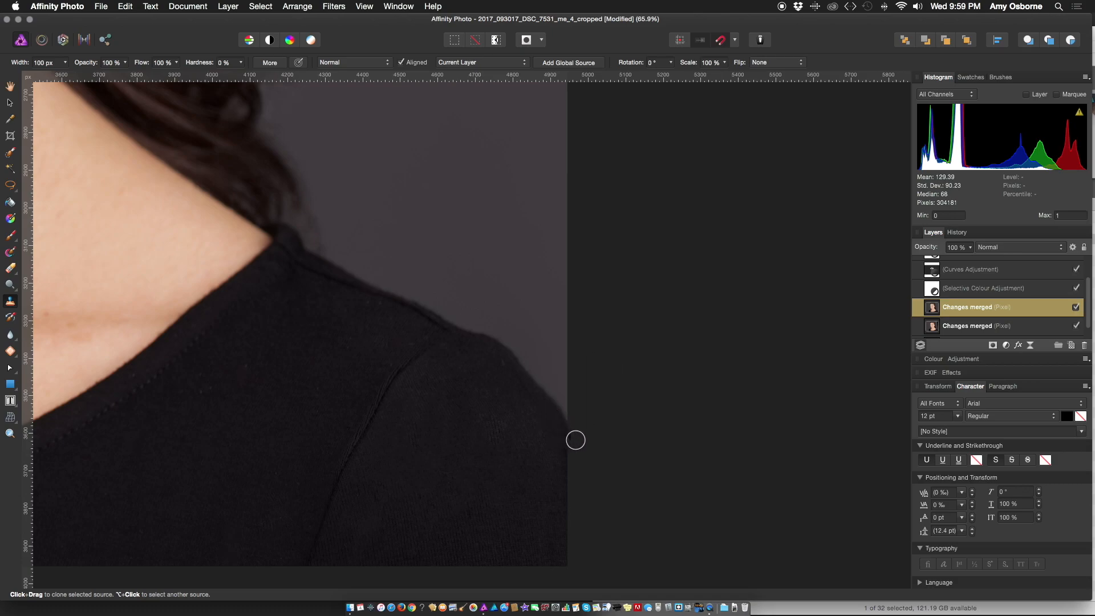
Crop the image slightly inward from its lower-right corner to 4890 x 3913 px, using the Original Ratio mode.
{"action": "scroll", "coordinate": [631, 411], "scroll_direction": "down", "scroll_amount": 5}
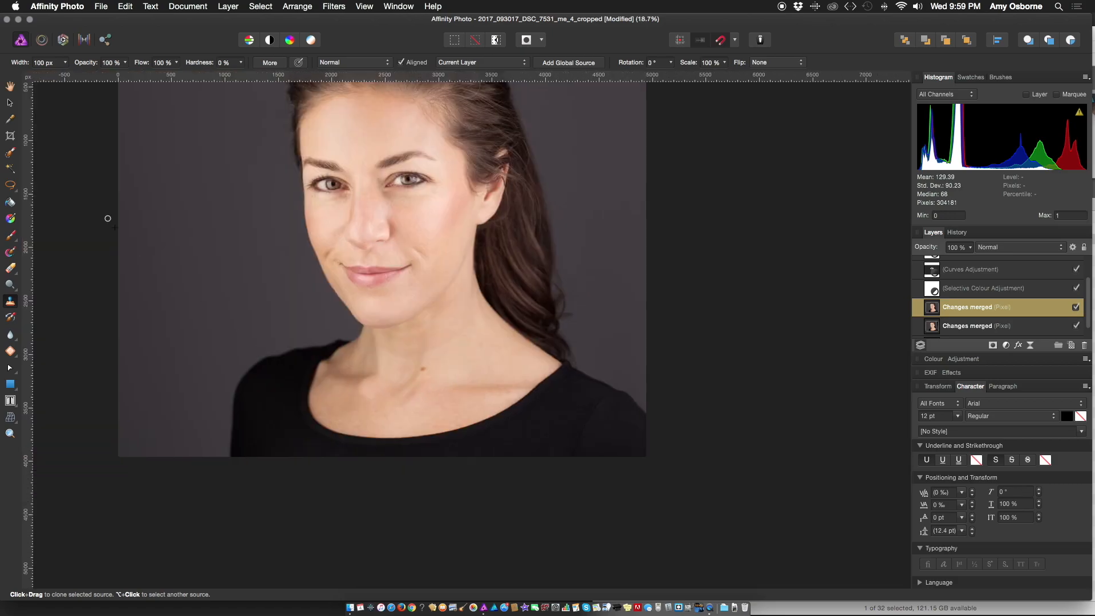
{"action": "left_click", "coordinate": [9, 104]}
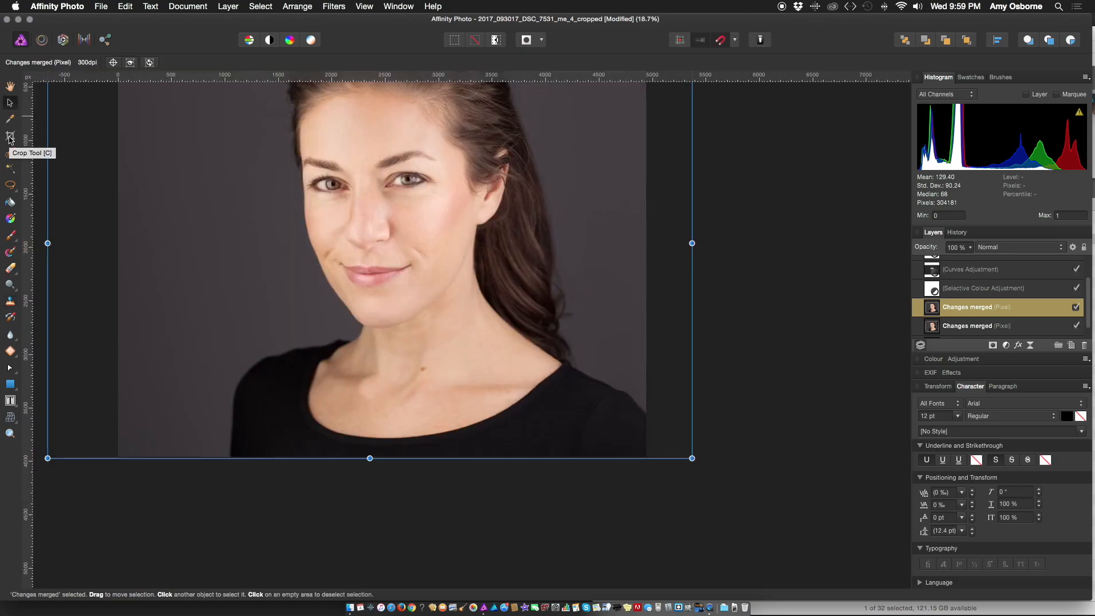
{"action": "left_click", "coordinate": [9, 137]}
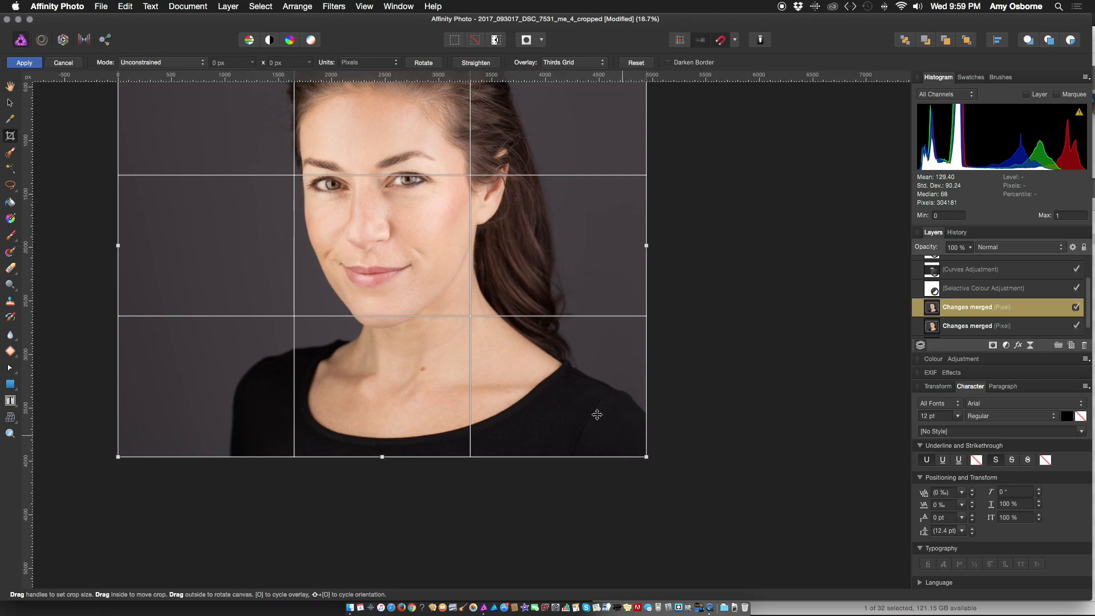
{"action": "left_click", "coordinate": [162, 62]}
{"action": "left_click", "coordinate": [158, 71]}
{"action": "left_click_drag", "start_coordinate": [646, 457], "coordinate": [641, 454]}
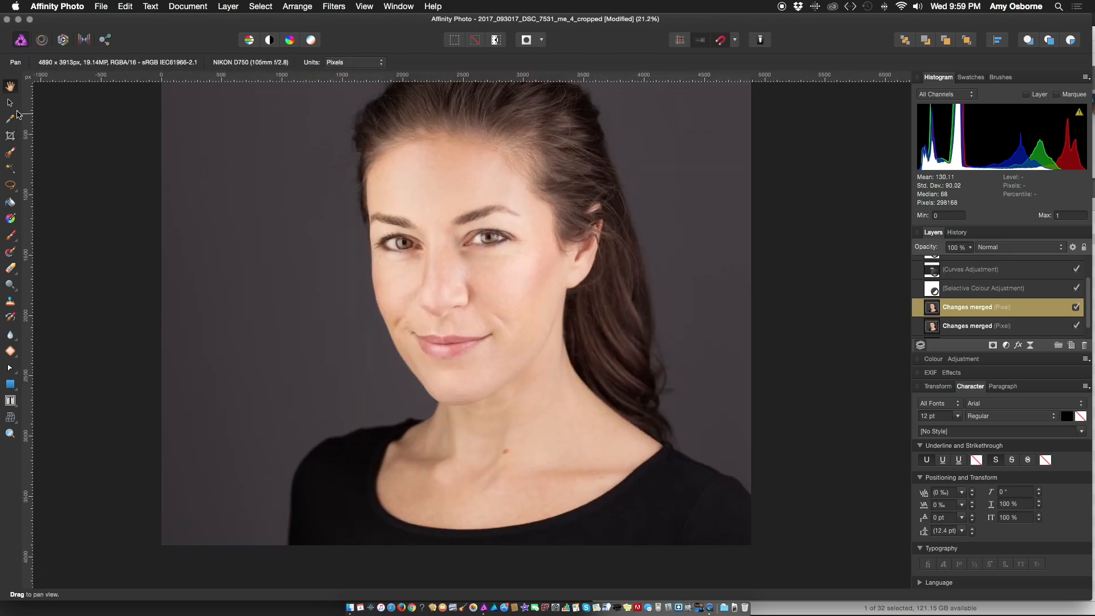
Try an Original Ratio crop slightly inward from the upper-left corner to 4847 x 3878 px, and undo it.
{"action": "left_click", "coordinate": [162, 63]}
{"action": "left_click", "coordinate": [158, 71]}
{"action": "left_click_drag", "start_coordinate": [154, 109], "coordinate": [155, 110]}
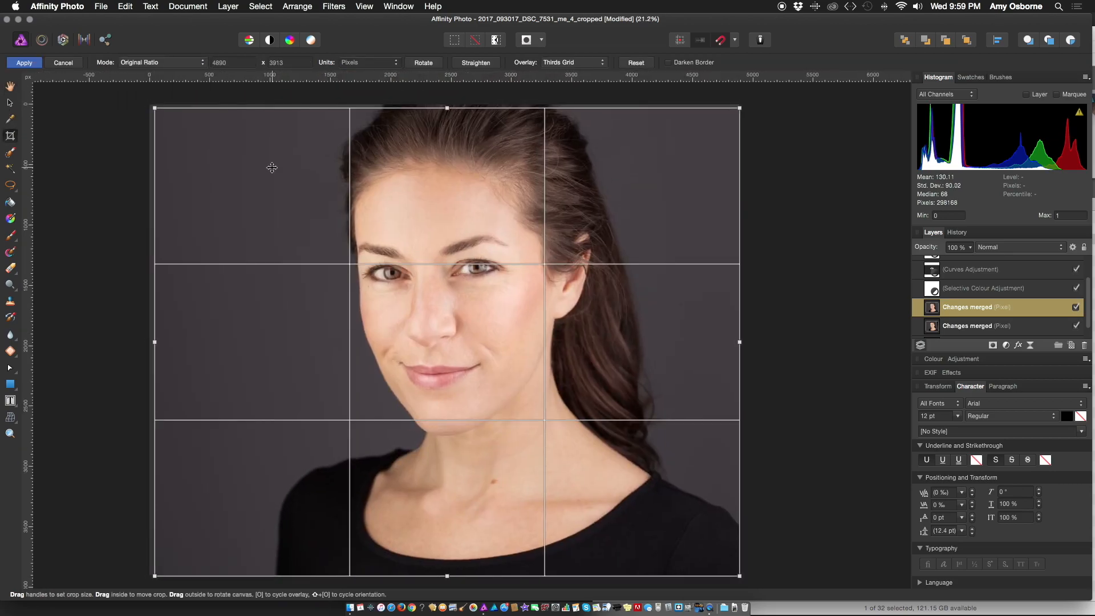
{"action": "key", "text": "Return"}
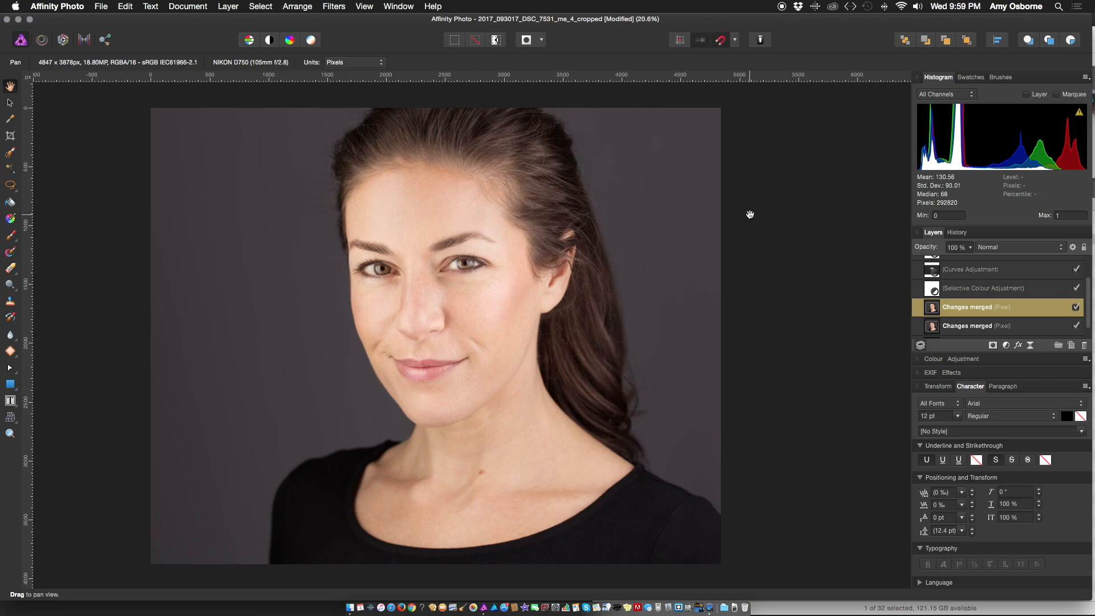
{"action": "key", "text": "super+z"}
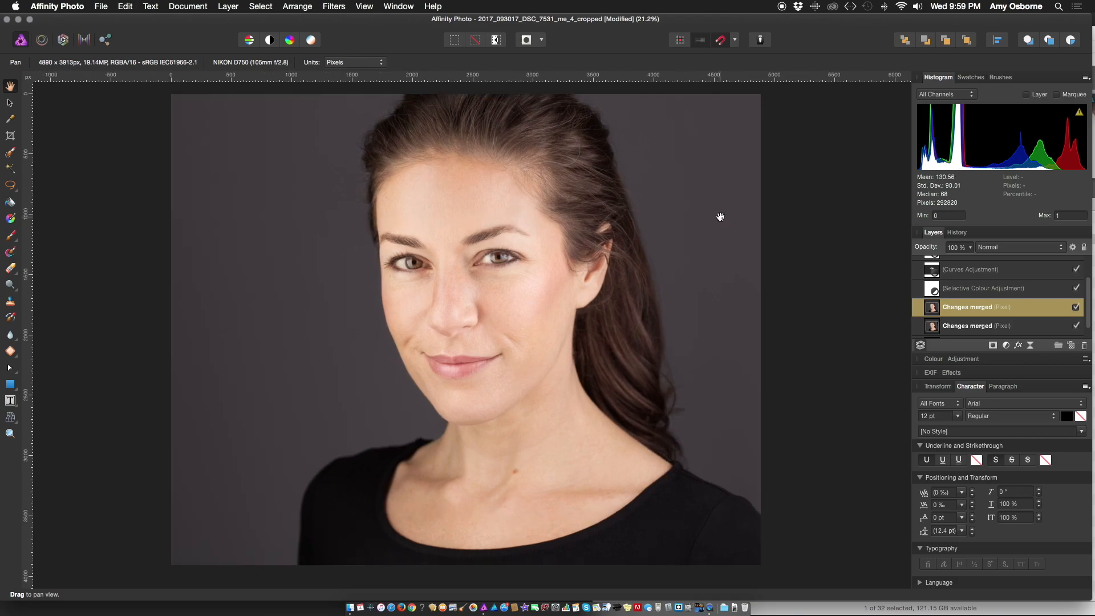
Save the cropped document and deselect the Changes merged layer.
{"action": "key", "text": "super+s"}
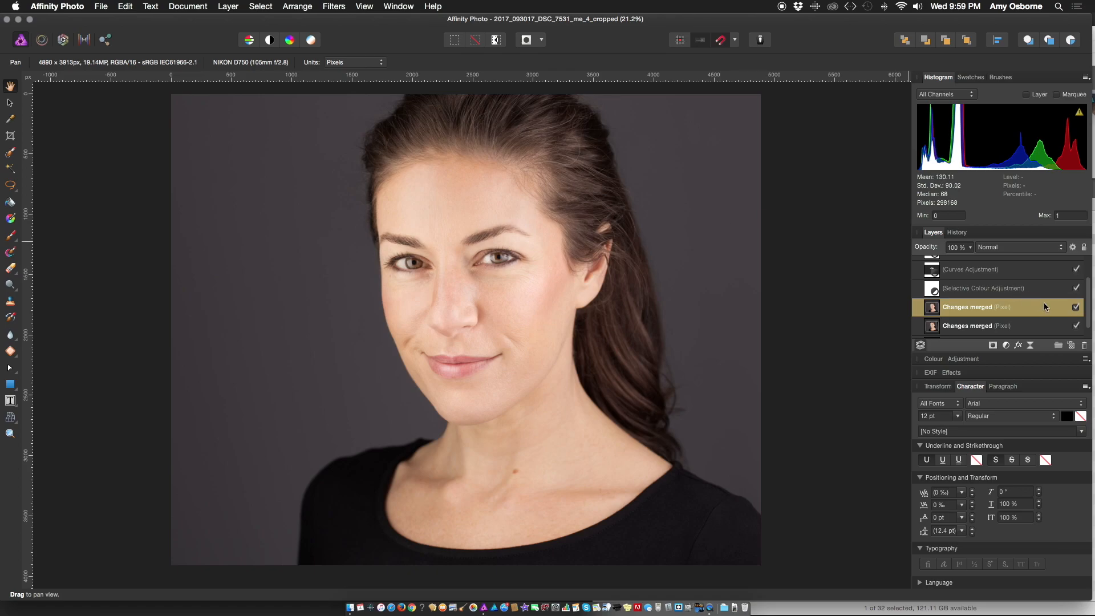
{"action": "scroll", "coordinate": [1041, 303], "scroll_direction": "down", "scroll_amount": 2}
{"action": "key", "text": "v"}
{"action": "left_click", "coordinate": [73, 111]}
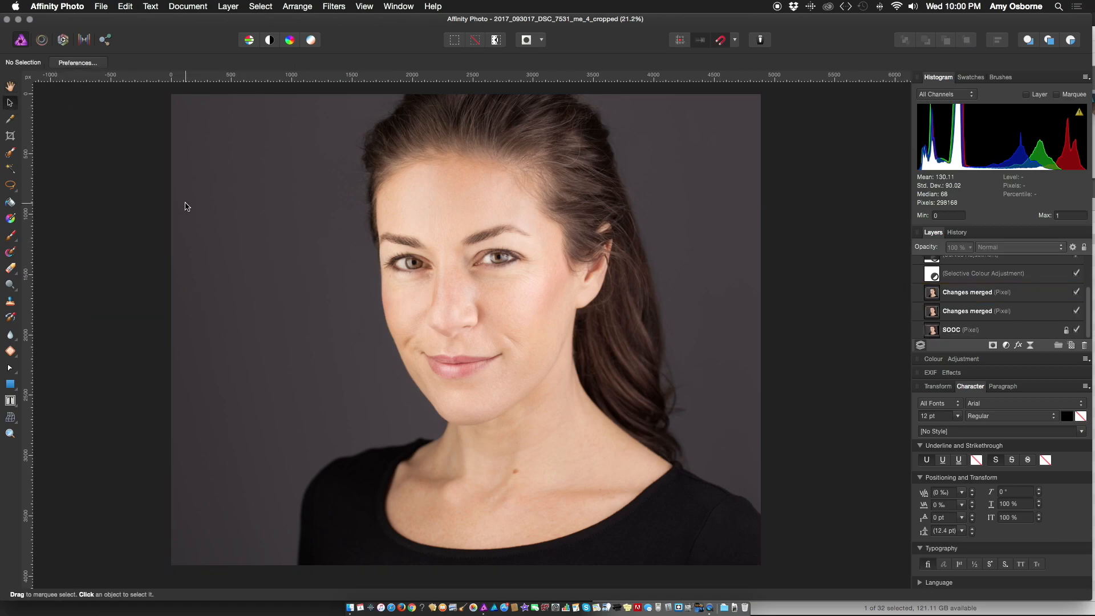
Select both irises with the Freehand Selection tool in Add mode, using a 5 px feather.
{"action": "scroll", "coordinate": [493, 248], "scroll_direction": "up", "scroll_amount": 8}
{"action": "scroll", "coordinate": [456, 246], "scroll_direction": "left", "scroll_amount": 3}
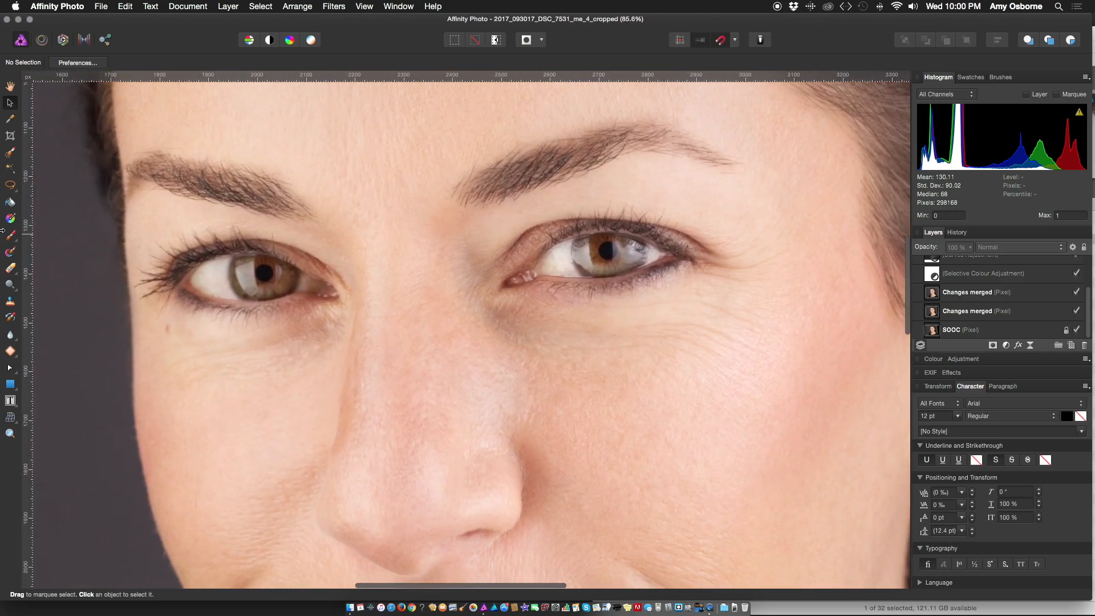
{"action": "left_click", "coordinate": [9, 185]}
{"action": "left_click", "coordinate": [285, 65]}
{"action": "left_click", "coordinate": [282, 77]}
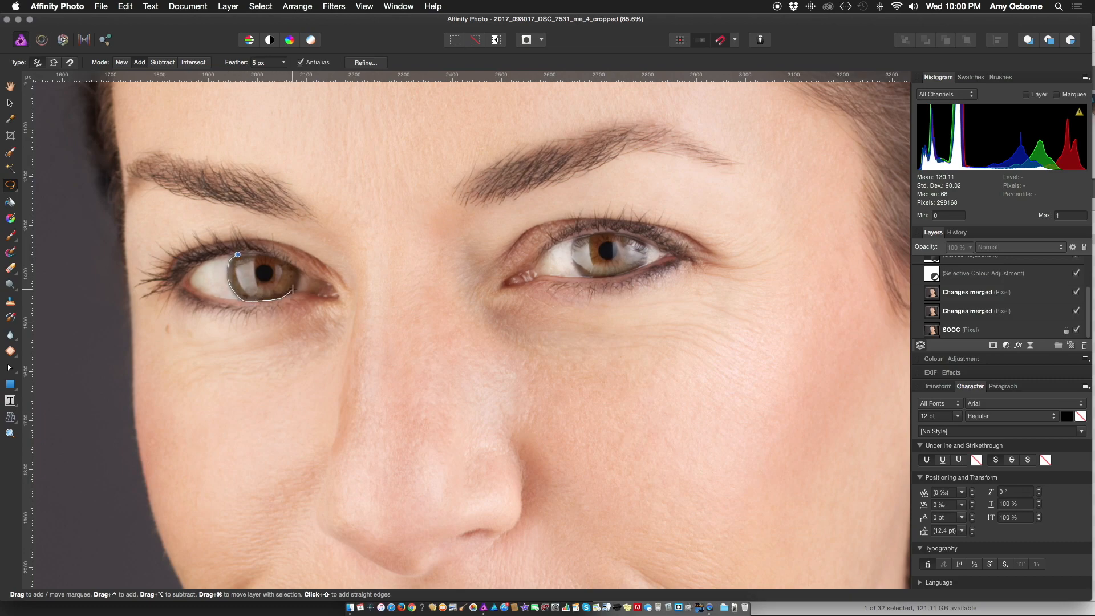
{"action": "left_click_drag", "start_coordinate": [265, 255], "coordinate": [239, 254]}
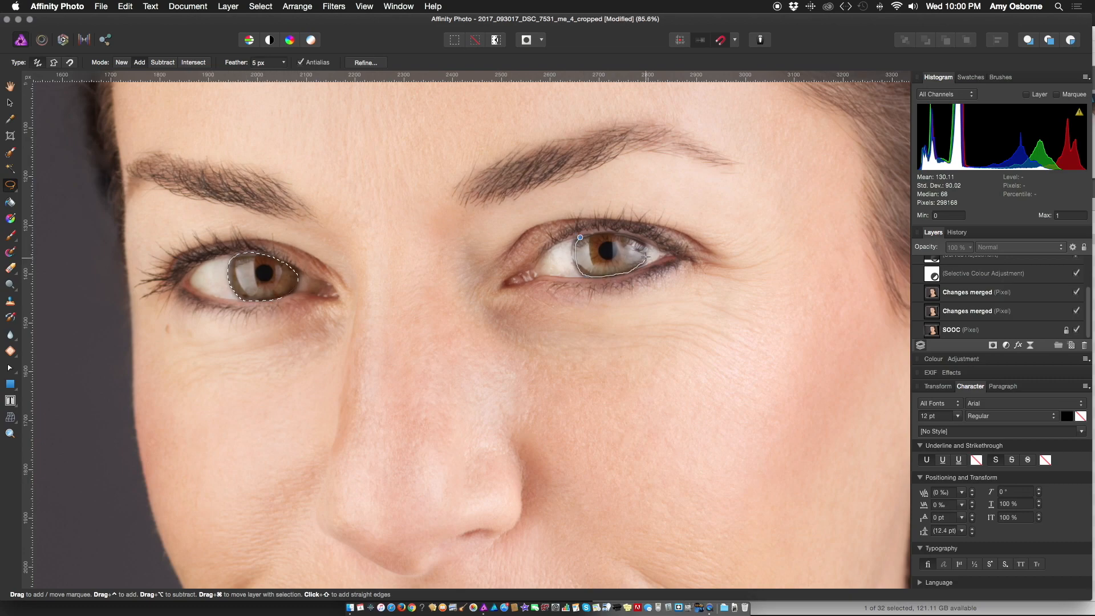
Add a live Unsharp Mask filter over the selected irises on the upper Changes merged layer.
{"action": "left_click", "coordinate": [227, 5]}
{"action": "mouse_move", "coordinate": [289, 116]}
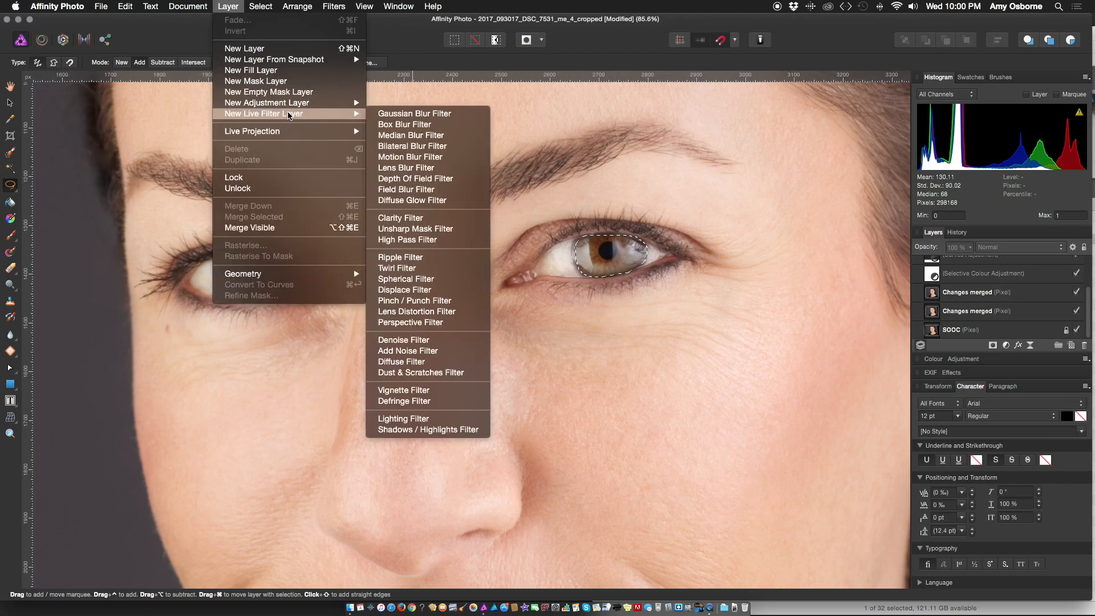
{"action": "left_click", "coordinate": [979, 281]}
{"action": "left_click", "coordinate": [978, 291]}
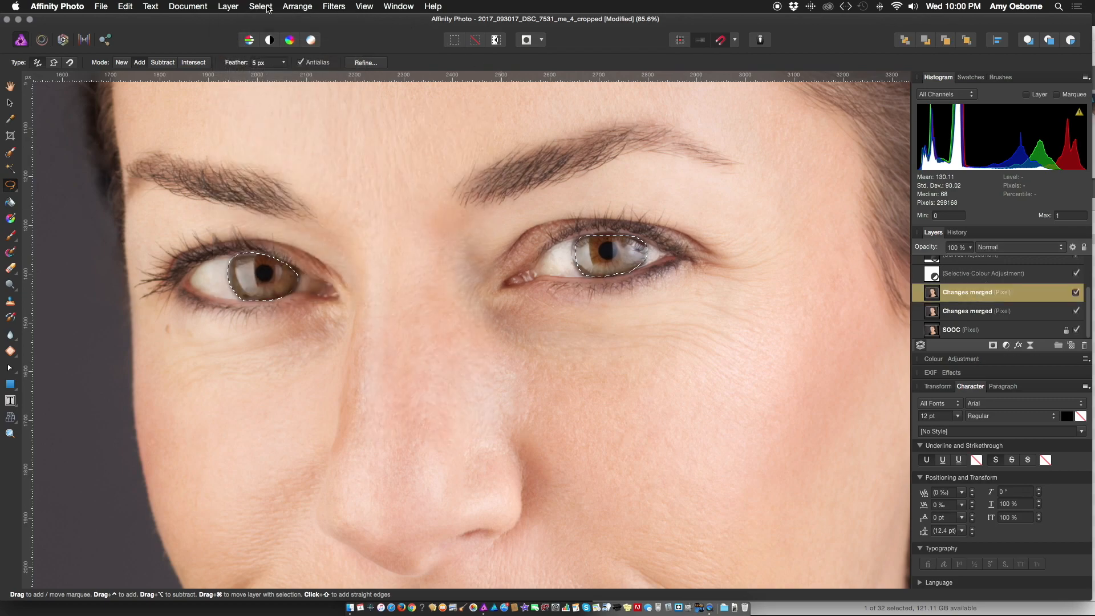
{"action": "left_click", "coordinate": [228, 6]}
{"action": "mouse_move", "coordinate": [342, 114]}
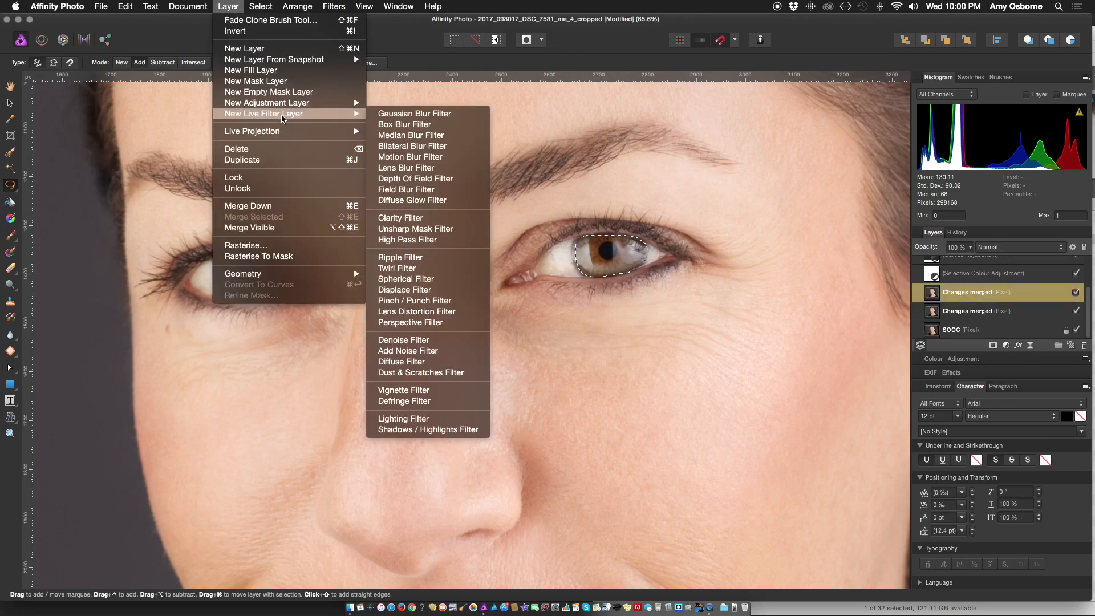
{"action": "left_click", "coordinate": [415, 230]}
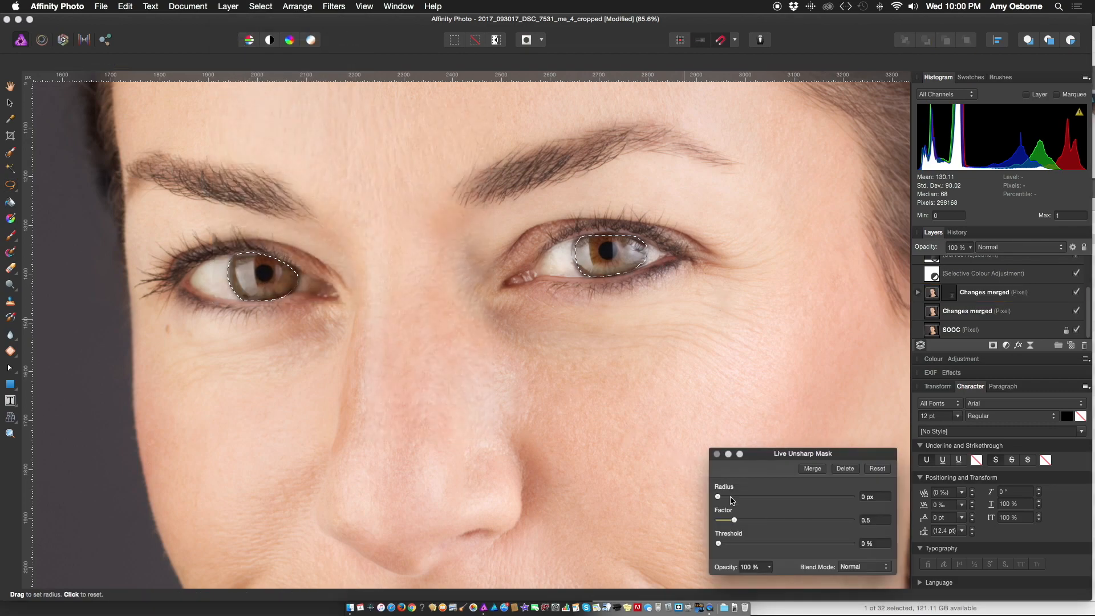
{"action": "left_click", "coordinate": [717, 454]}
Add a Vibrance adjustment at 100% to the selected irises, and clear the selection.
{"action": "left_click", "coordinate": [228, 6]}
{"action": "mouse_move", "coordinate": [296, 103]}
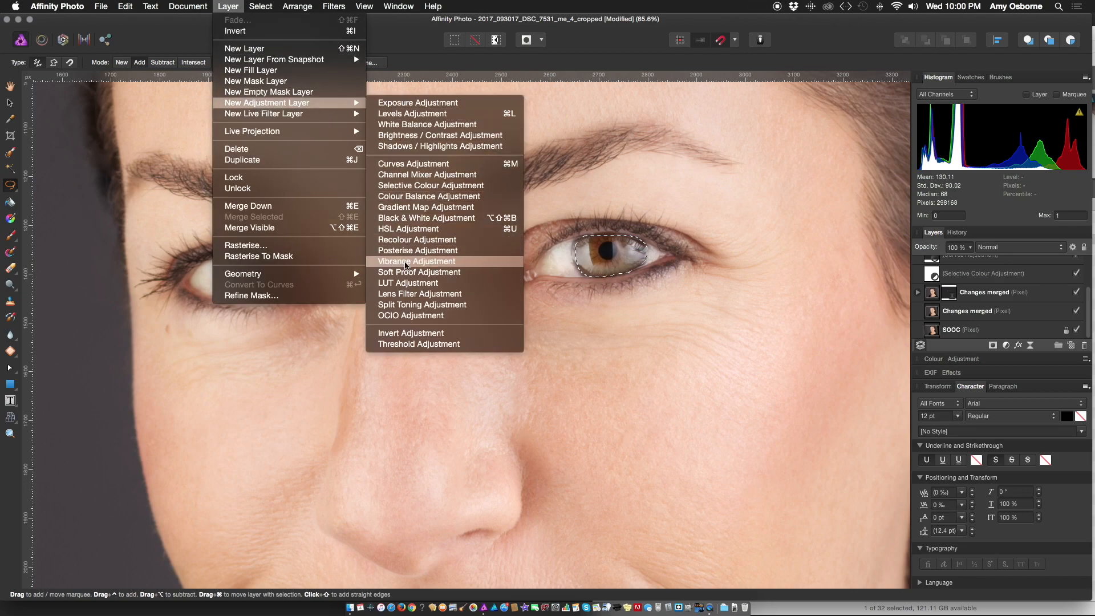
{"action": "left_click", "coordinate": [416, 261]}
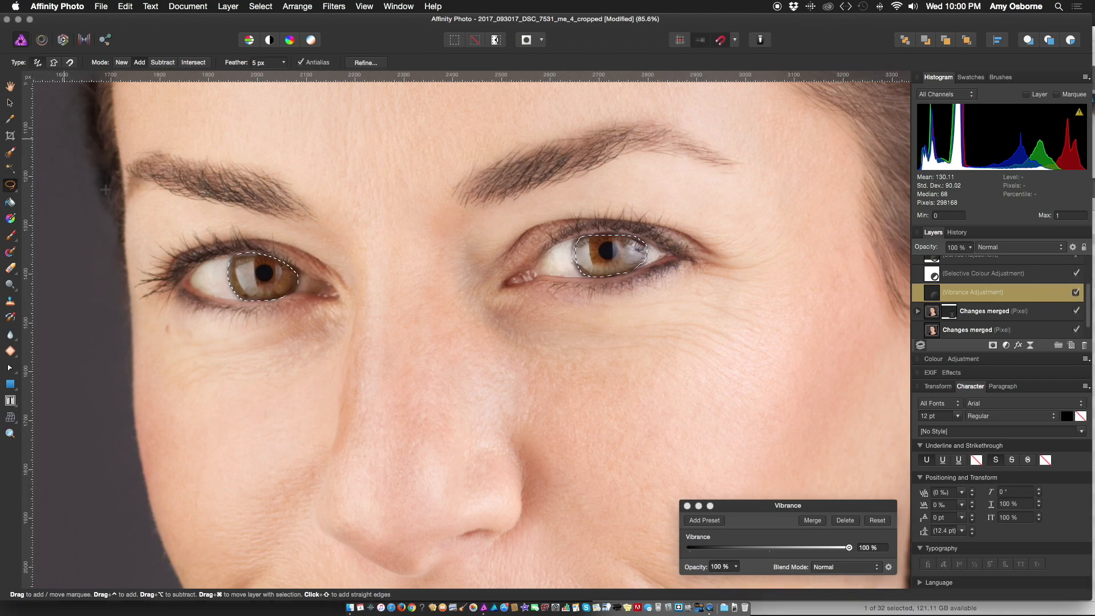
{"action": "key", "text": "super+d"}
Add a second Vibrance adjustment with reduced vibrance to the selected eye whites, and clear the selection.
{"action": "left_click", "coordinate": [228, 6]}
{"action": "mouse_move", "coordinate": [251, 103]}
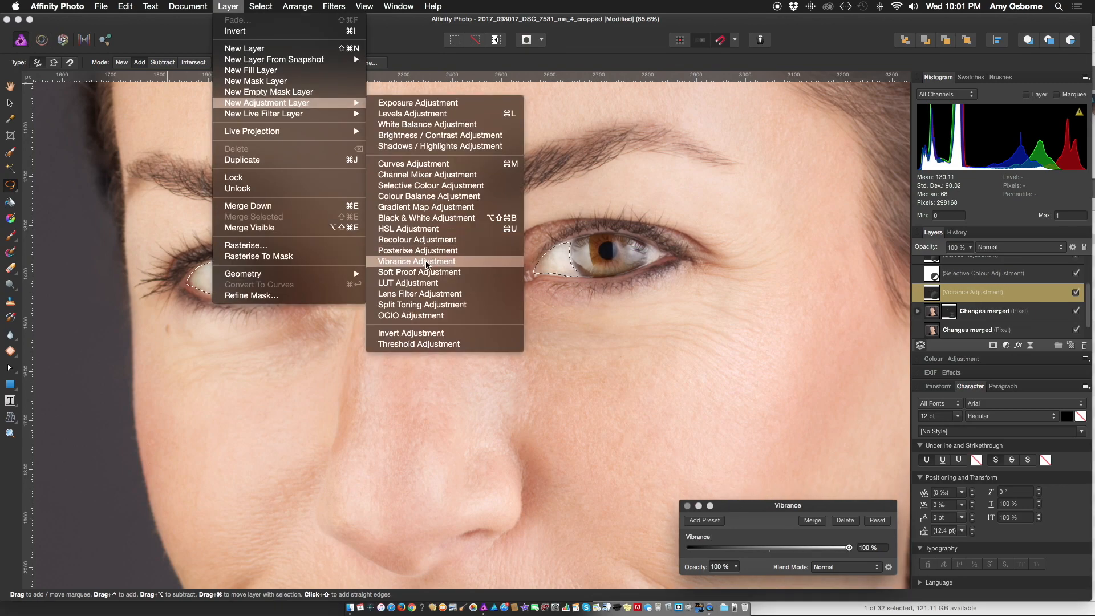
{"action": "left_click", "coordinate": [426, 262]}
{"action": "left_click_drag", "start_coordinate": [736, 548], "coordinate": [706, 548]}
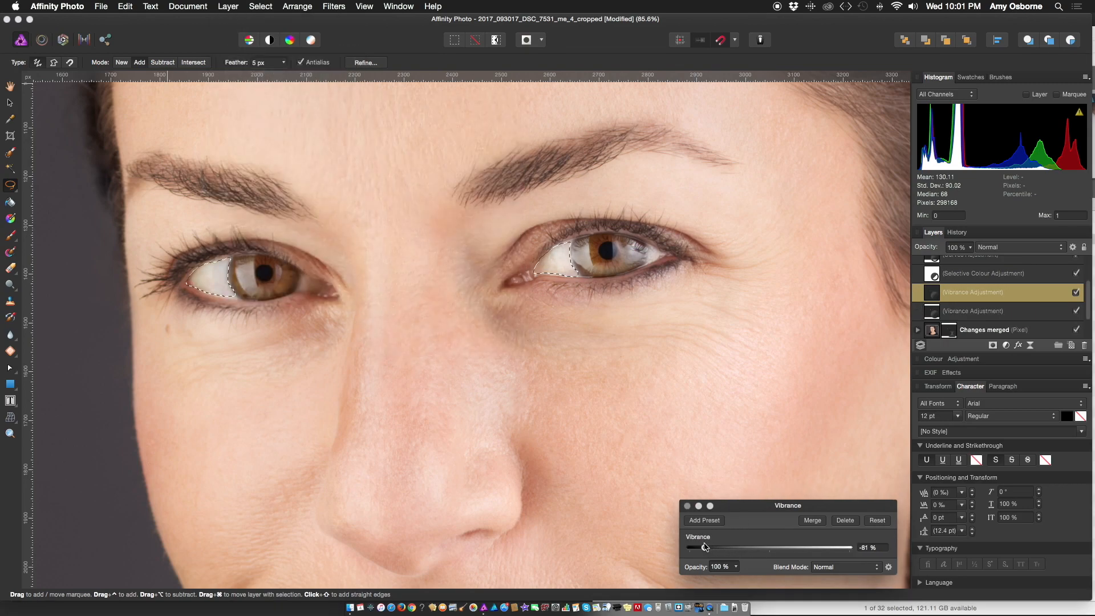
{"action": "left_click_drag", "start_coordinate": [714, 547], "coordinate": [755, 547]}
{"action": "key", "text": "super+d"}
{"action": "left_click", "coordinate": [687, 506]}
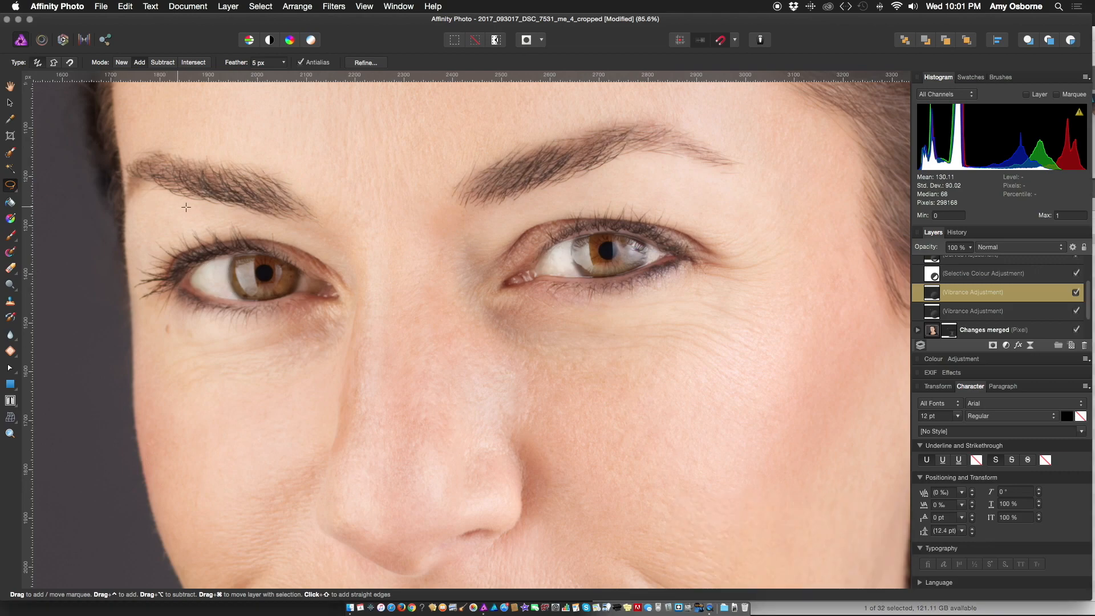
Flood-select the background on the upper Changes merged layer at 7% tolerance, and add Selective Colour and Colour Balance adjustments to it.
{"action": "scroll", "coordinate": [185, 206], "scroll_direction": "down", "scroll_amount": 4}
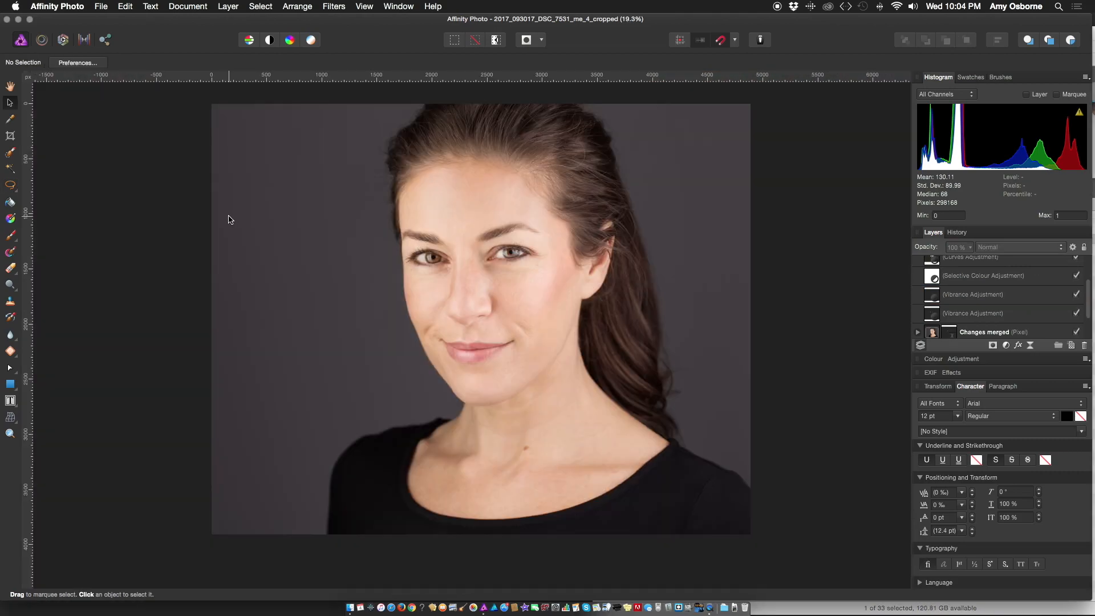
{"action": "left_click", "coordinate": [10, 168]}
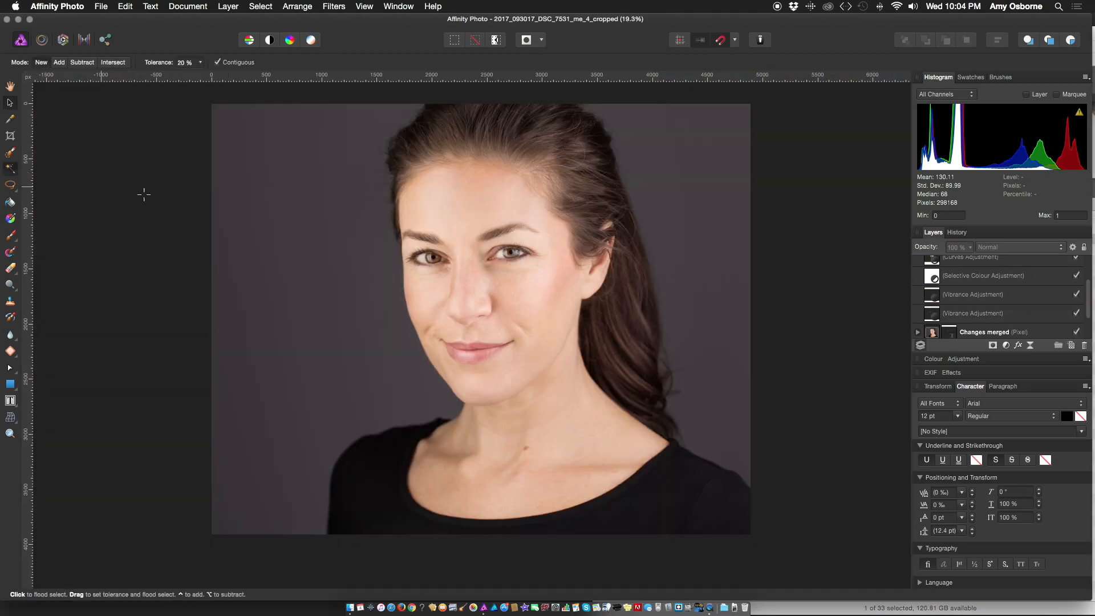
{"action": "left_click", "coordinate": [936, 333]}
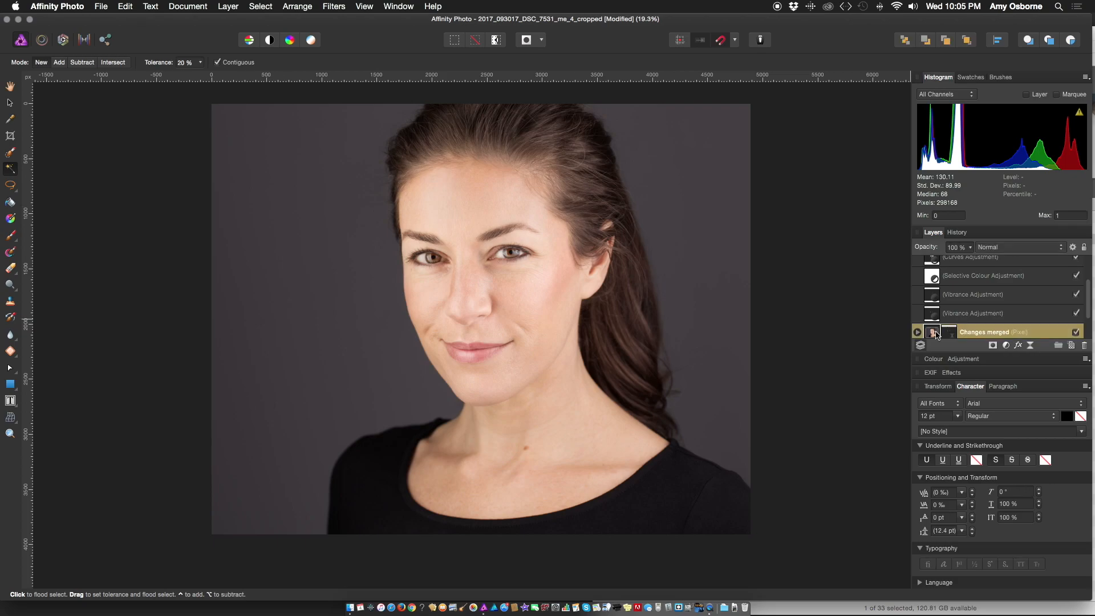
{"action": "left_click", "coordinate": [311, 206]}
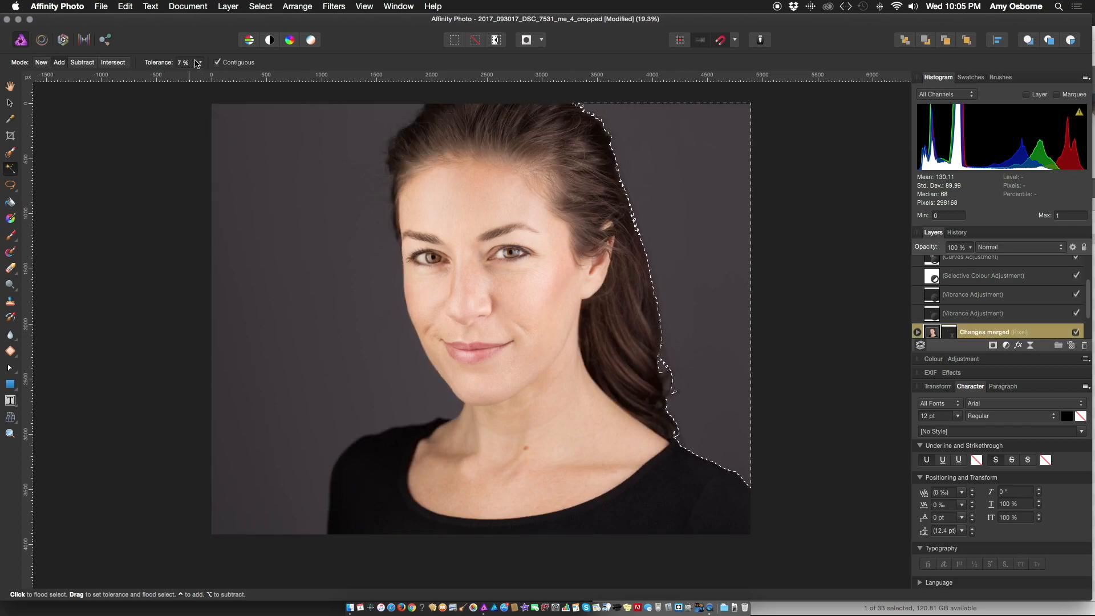
{"action": "left_click", "coordinate": [228, 7]}
{"action": "left_click", "coordinate": [423, 159]}
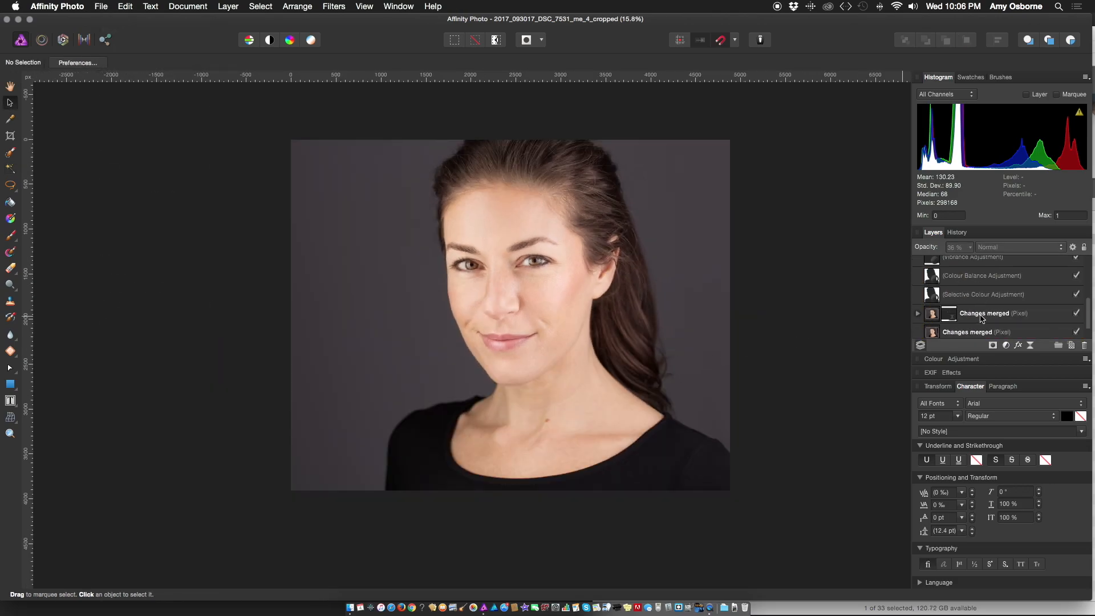
Compare before and after by toggling the visibility of all layers from Changes merged up to the topmost Curves adjustment.
{"action": "scroll", "coordinate": [982, 319], "scroll_direction": "down", "scroll_amount": 1}
{"action": "left_click", "coordinate": [974, 313]}
{"action": "scroll", "coordinate": [976, 299], "scroll_direction": "up", "scroll_amount": 3}
{"action": "left_click", "coordinate": [1067, 271], "text": "shift"}
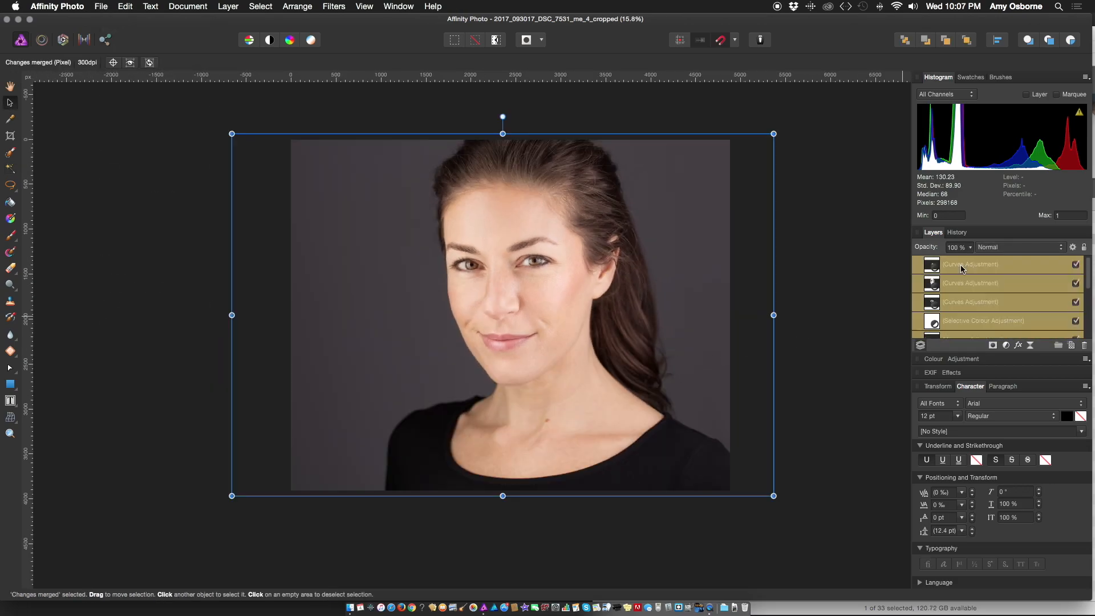
{"action": "left_click", "coordinate": [1076, 267]}
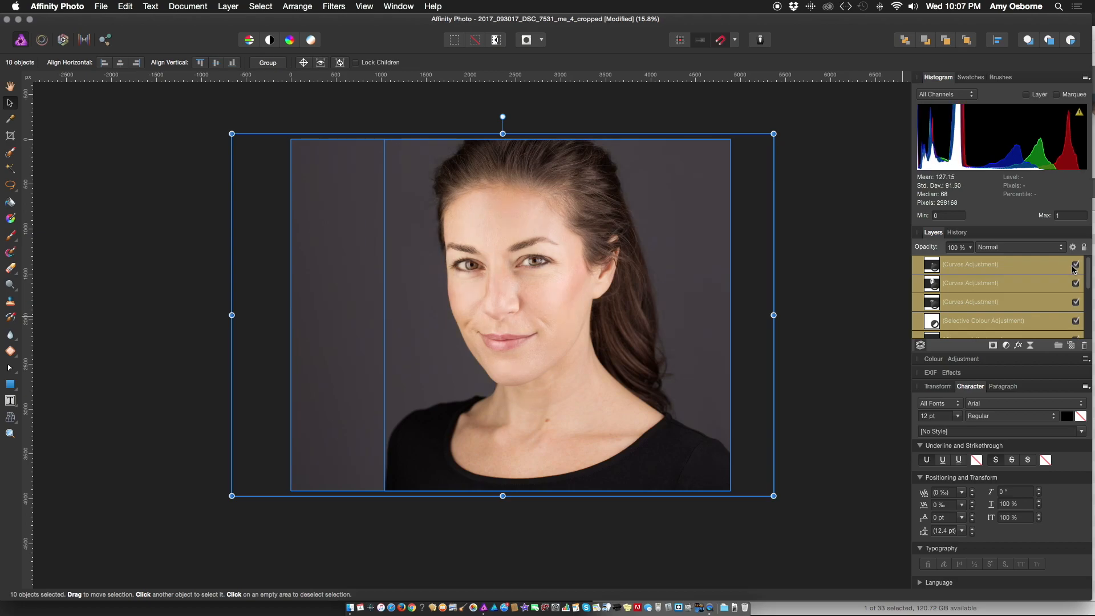
{"action": "scroll", "coordinate": [532, 329], "scroll_direction": "up", "scroll_amount": 1}
{"action": "scroll", "coordinate": [517, 324], "scroll_direction": "up", "scroll_amount": 1}
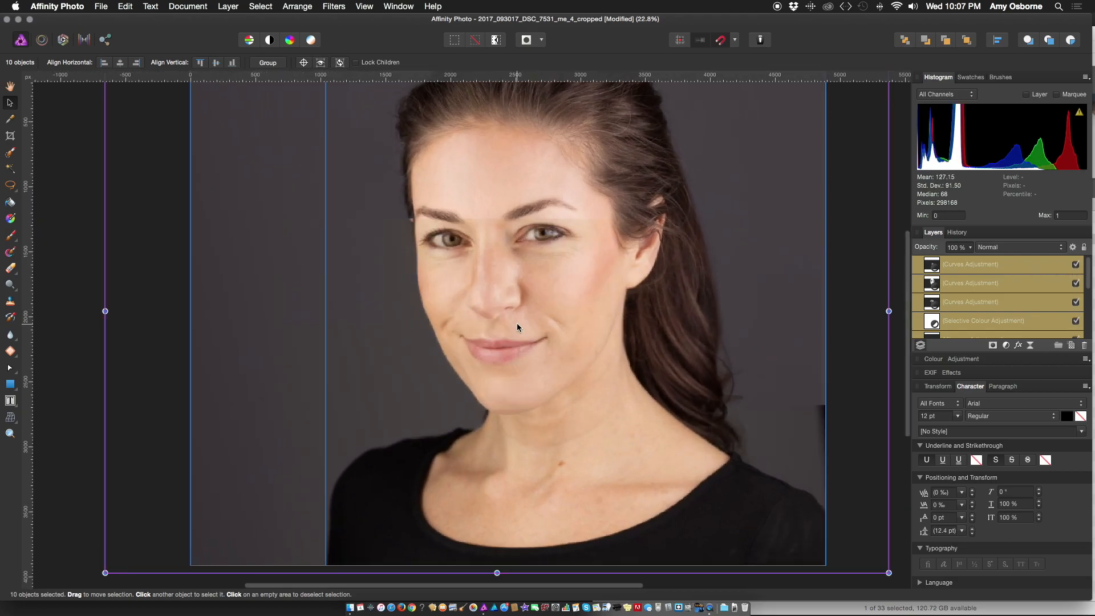
{"action": "scroll", "coordinate": [517, 324], "scroll_direction": "up", "scroll_amount": 1}
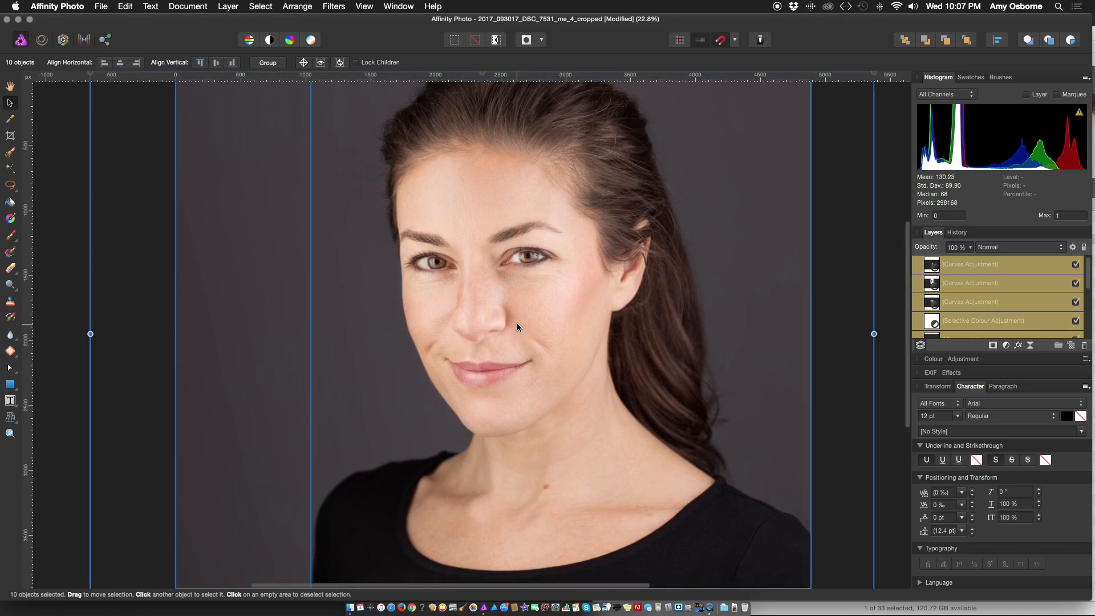
{"action": "scroll", "coordinate": [517, 327], "scroll_direction": "down", "scroll_amount": 2}
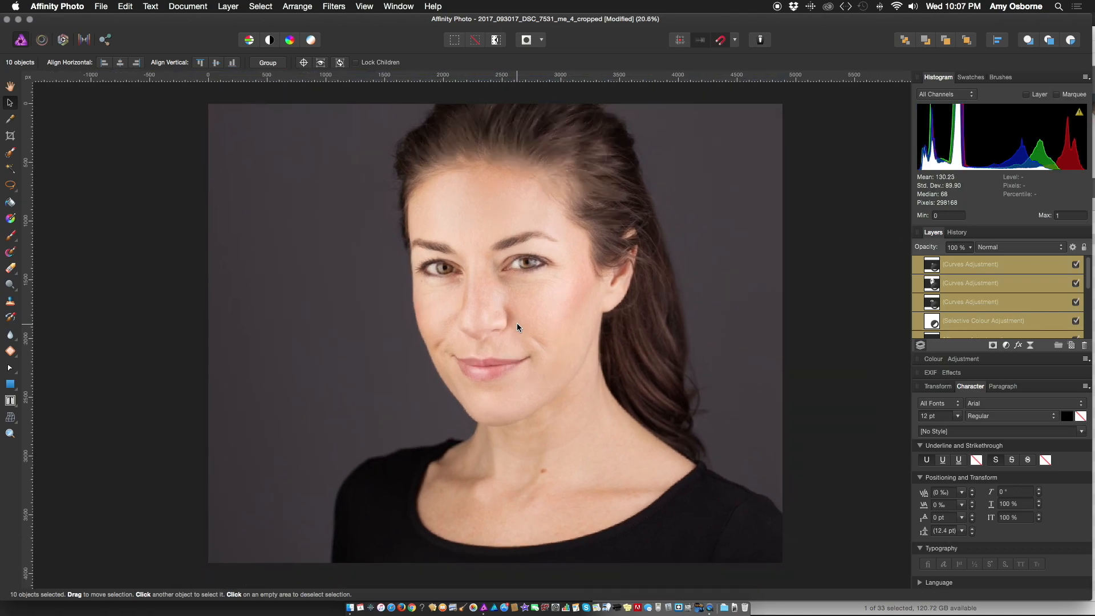
{"action": "left_click", "coordinate": [1076, 268]}
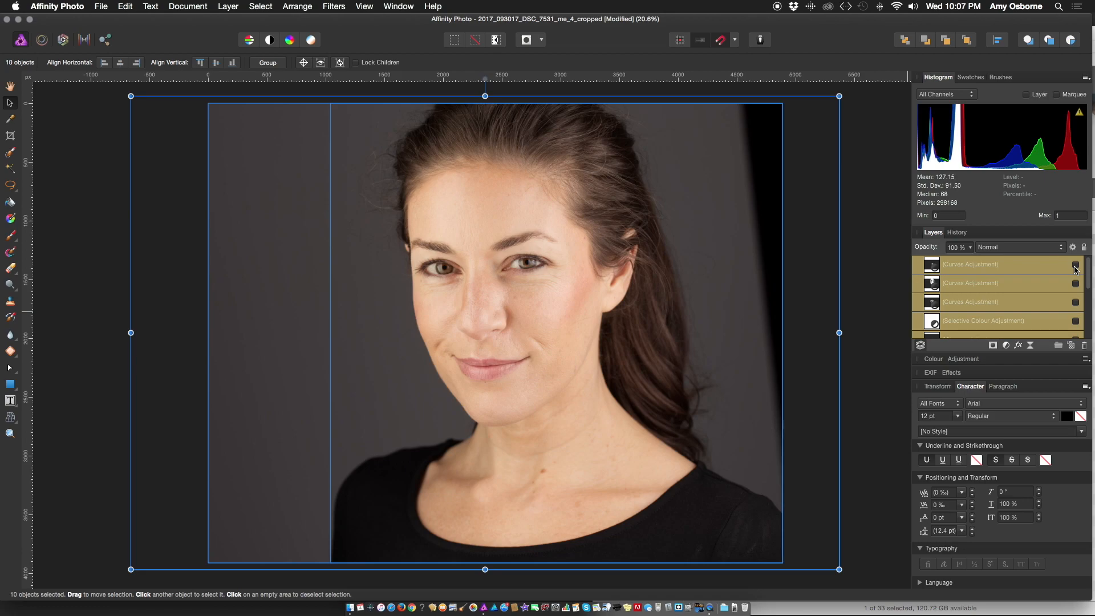
{"action": "left_click", "coordinate": [1075, 268]}
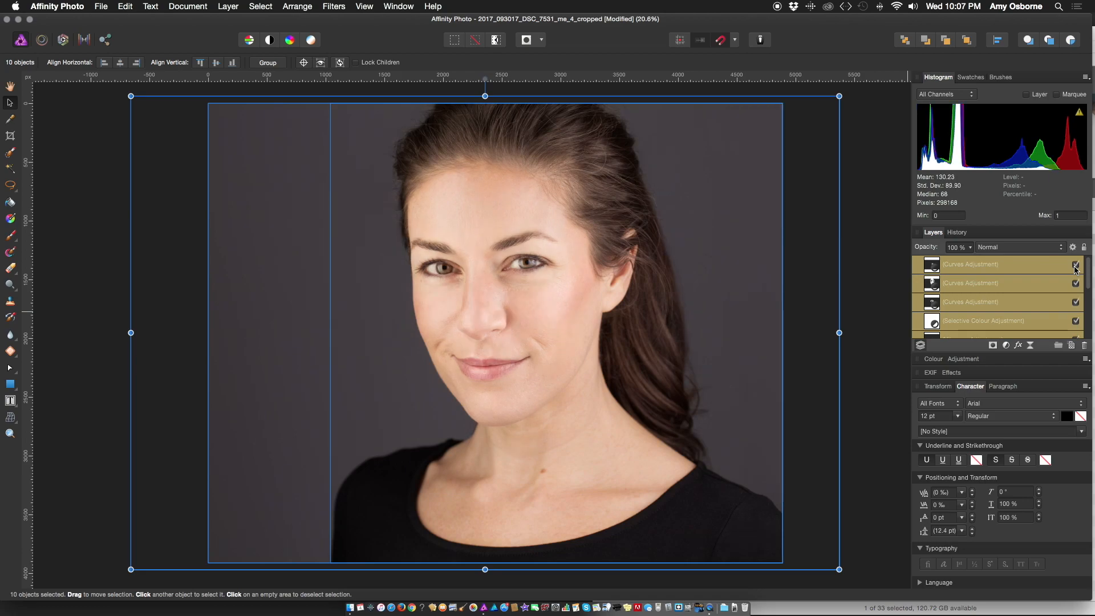
{"action": "left_click", "coordinate": [1075, 268]}
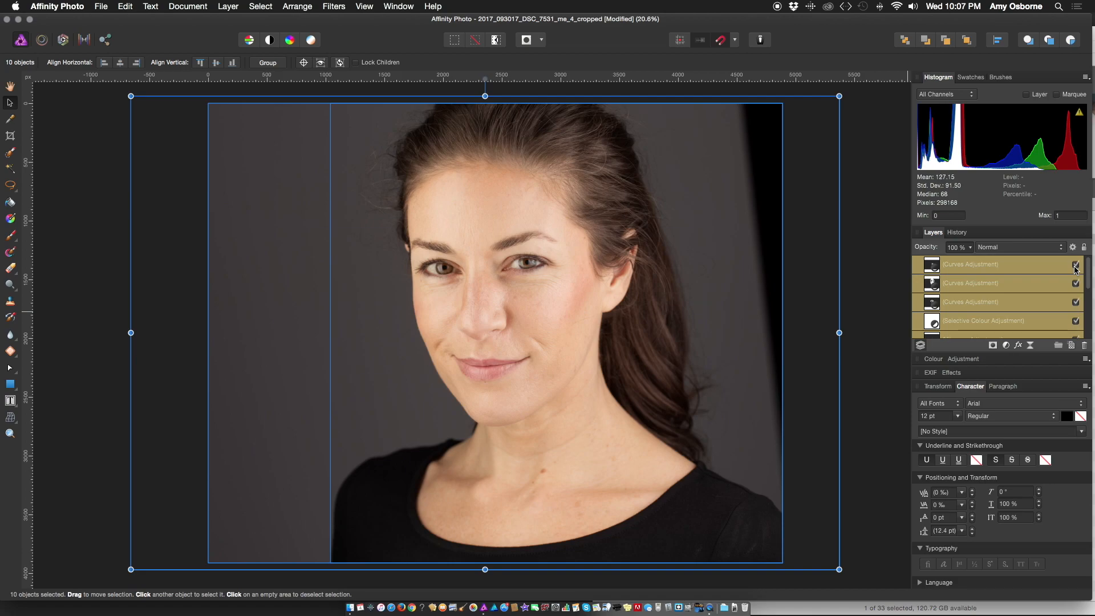
Examine the skin around the eyes, forehead, nose and cheeks at close range with the Changes merged layers hidden.
{"action": "scroll", "coordinate": [526, 300], "scroll_direction": "up", "scroll_amount": 5}
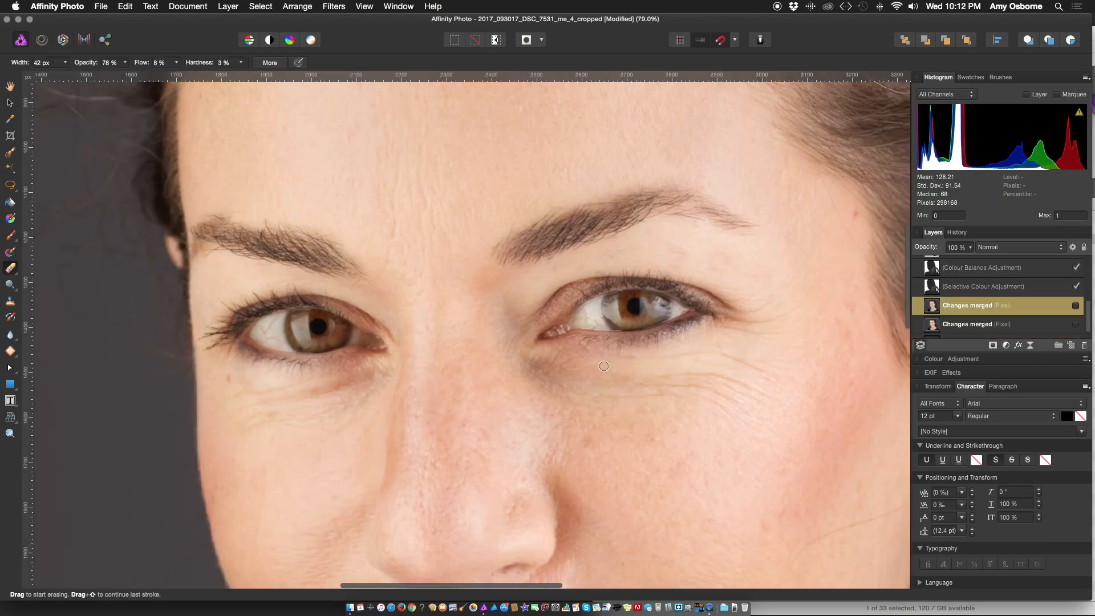
{"action": "scroll", "coordinate": [459, 282], "scroll_direction": "down", "scroll_amount": 2}
{"action": "scroll", "coordinate": [459, 282], "scroll_direction": "up", "scroll_amount": 3}
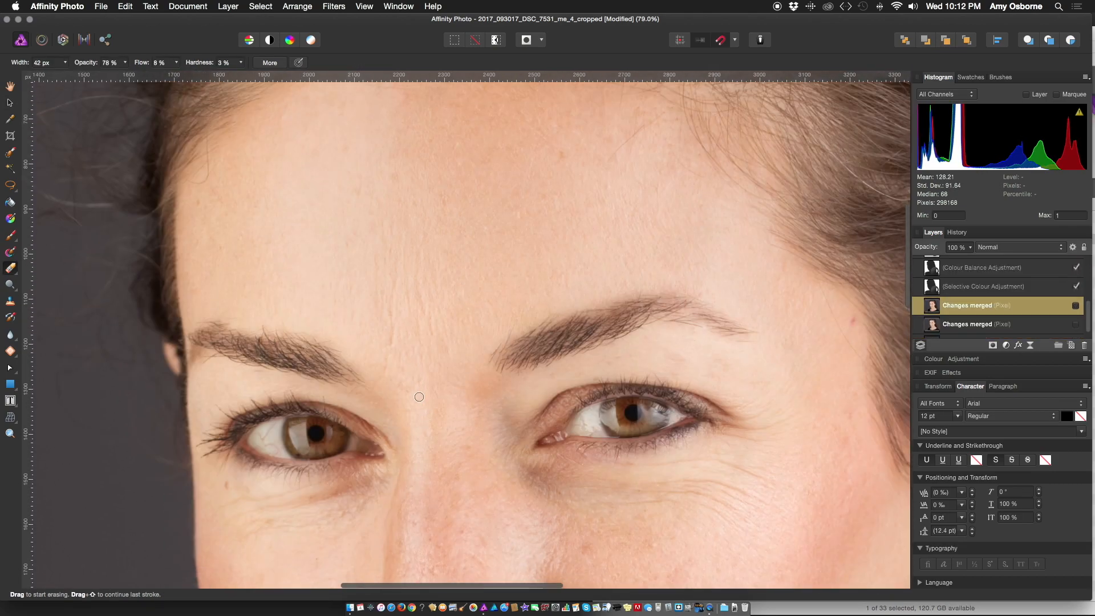
{"action": "scroll", "coordinate": [421, 394], "scroll_direction": "up", "scroll_amount": 1}
{"action": "scroll", "coordinate": [484, 299], "scroll_direction": "down", "scroll_amount": 4}
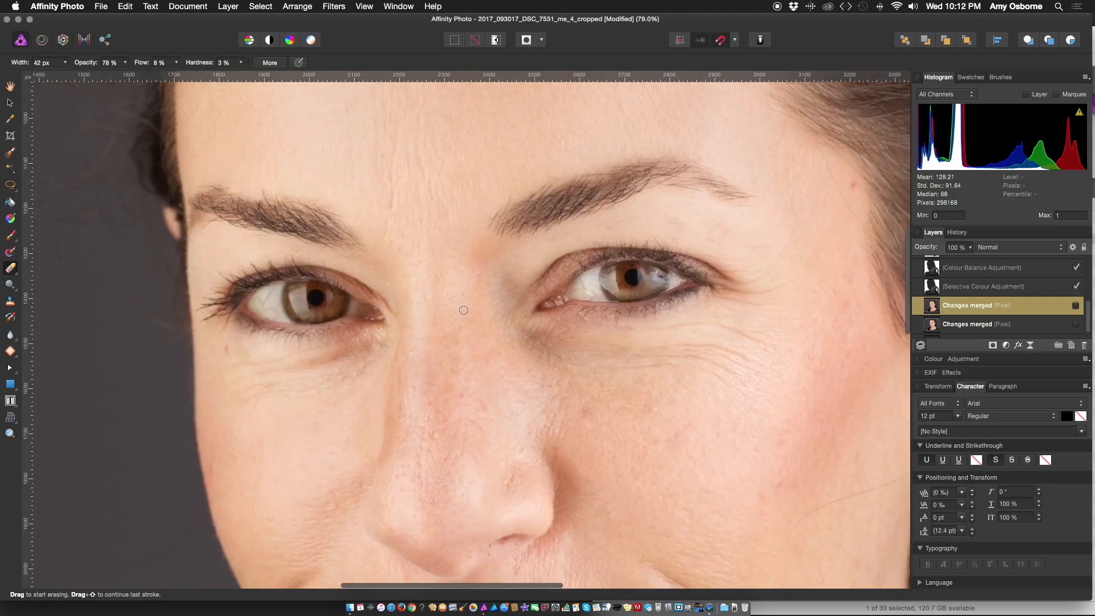
{"action": "scroll", "coordinate": [485, 299], "scroll_direction": "down", "scroll_amount": 3}
{"action": "scroll", "coordinate": [764, 416], "scroll_direction": "down", "scroll_amount": 2}
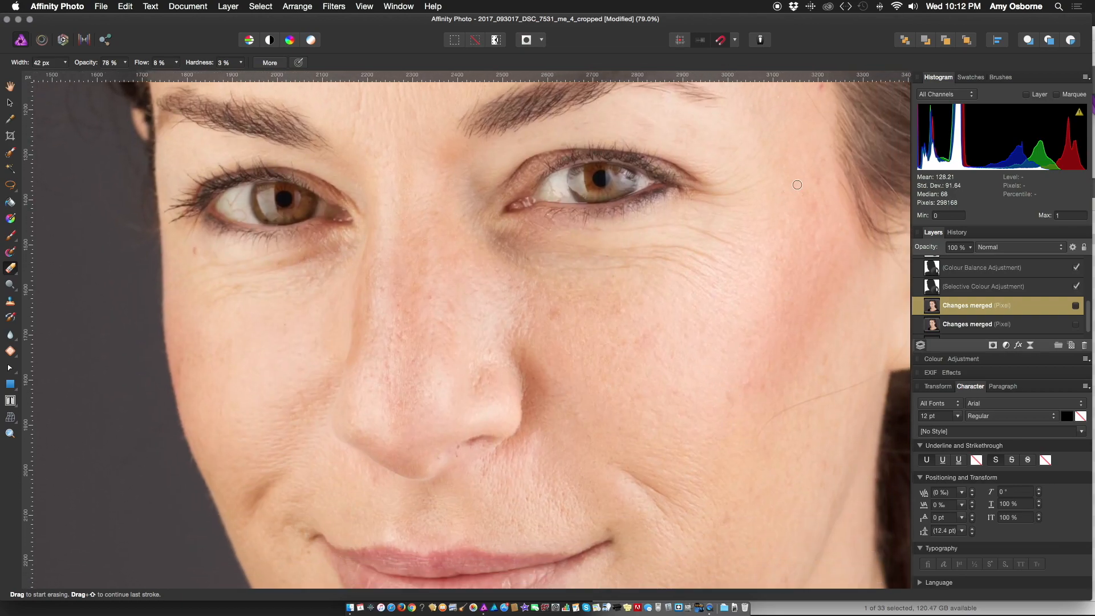
{"action": "scroll", "coordinate": [767, 190], "scroll_direction": "up", "scroll_amount": 4}
Show the upper Changes merged layer again and examine the retouched face from forehead to mouth.
{"action": "left_click", "coordinate": [1076, 305]}
{"action": "scroll", "coordinate": [603, 296], "scroll_direction": "down", "scroll_amount": 1}
{"action": "scroll", "coordinate": [603, 296], "scroll_direction": "down", "scroll_amount": 5}
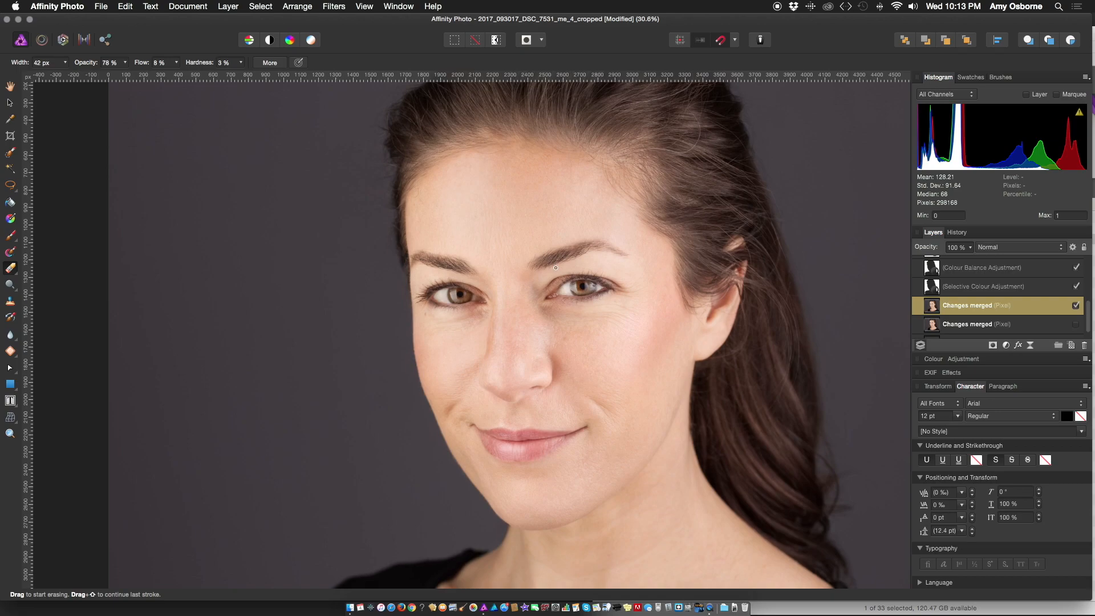
{"action": "scroll", "coordinate": [555, 267], "scroll_direction": "up", "scroll_amount": 5}
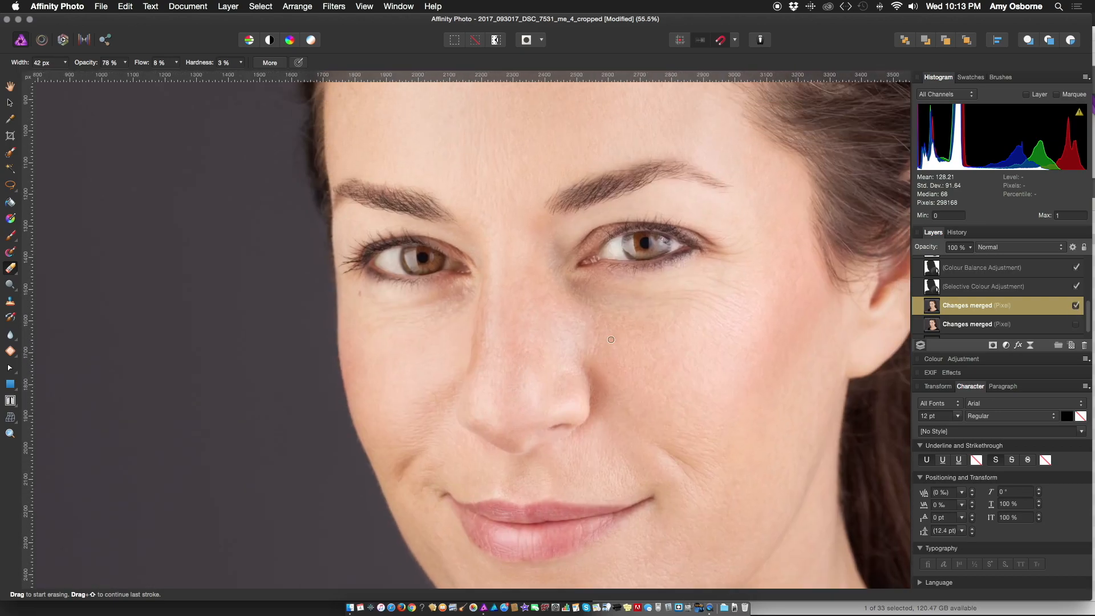
{"action": "scroll", "coordinate": [498, 224], "scroll_direction": "up", "scroll_amount": 4}
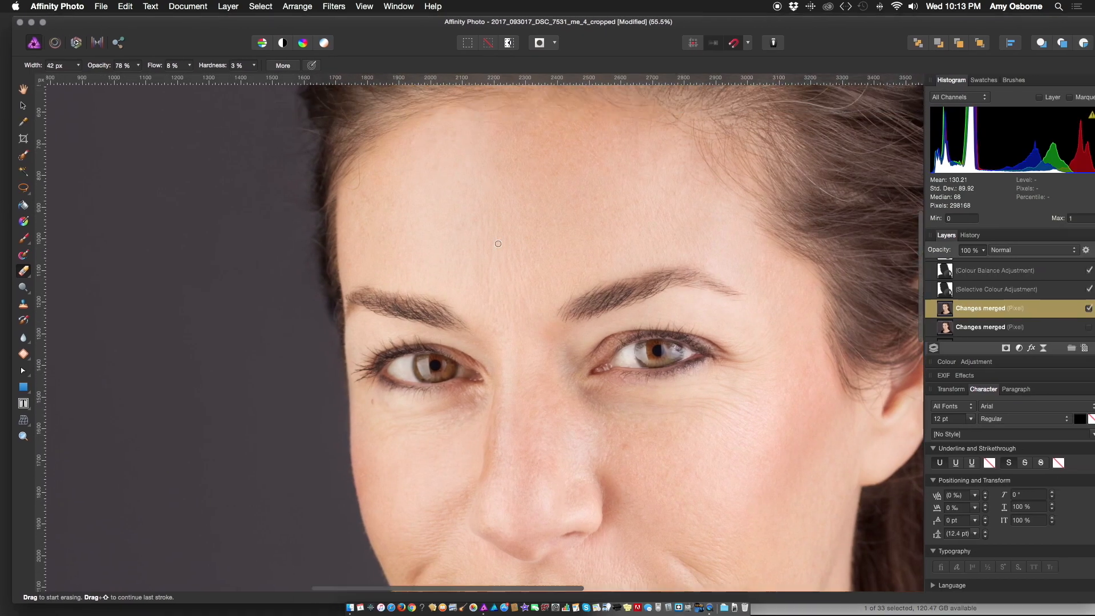
{"action": "scroll", "coordinate": [485, 172], "scroll_direction": "down", "scroll_amount": 3}
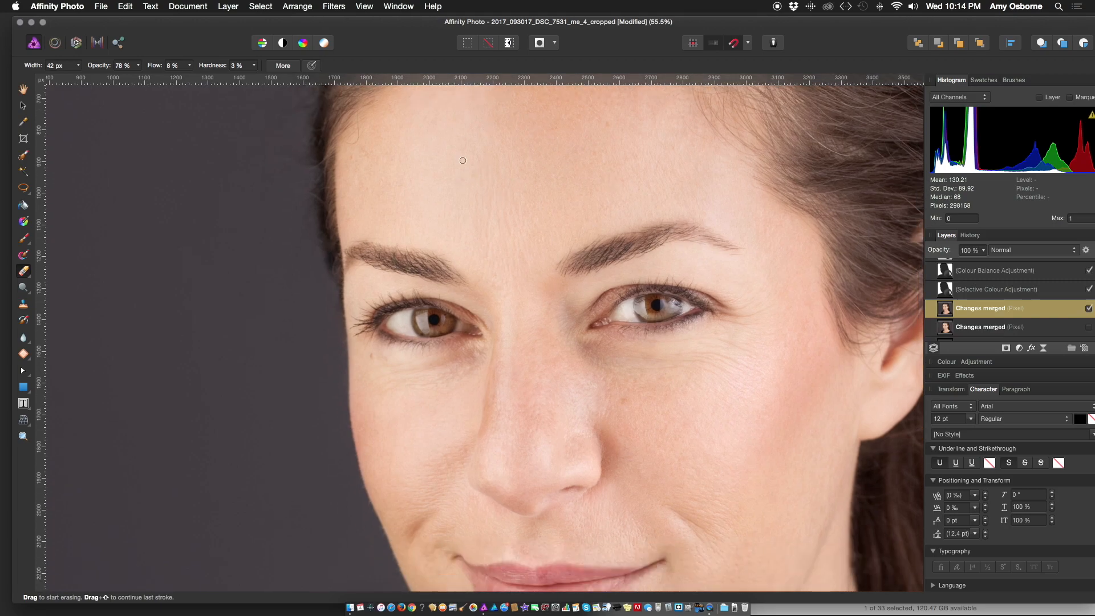
{"action": "scroll", "coordinate": [617, 360], "scroll_direction": "left", "scroll_amount": 2}
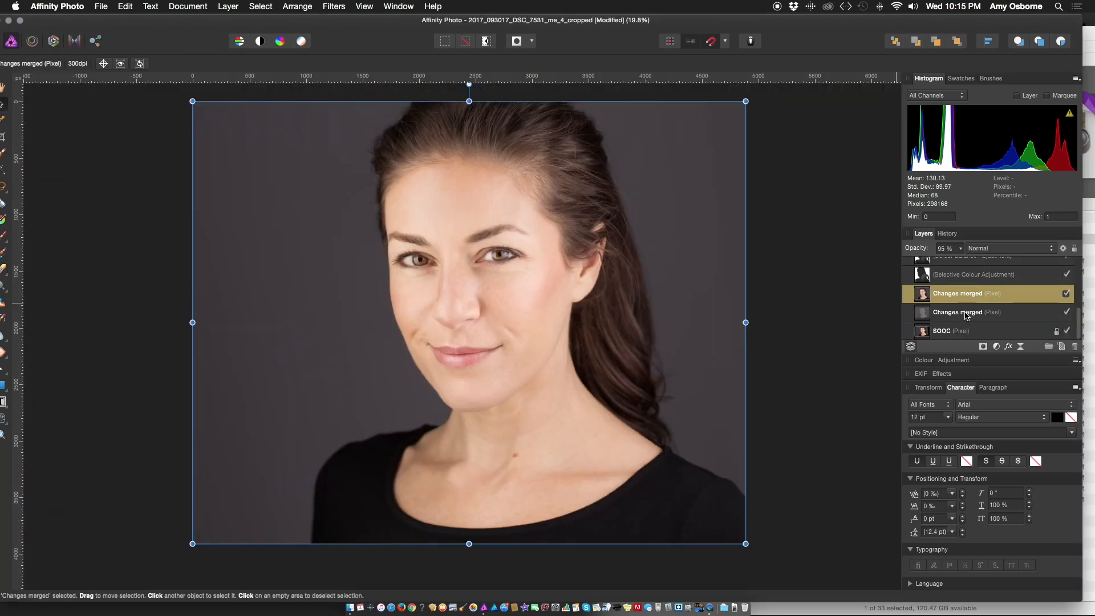
Toggle the visibility of every layer above SOOC, from the lower Changes merged to the topmost Curves adjustment, to compare with the original.
{"action": "left_click", "coordinate": [966, 312]}
{"action": "scroll", "coordinate": [964, 312], "scroll_direction": "up", "scroll_amount": 10}
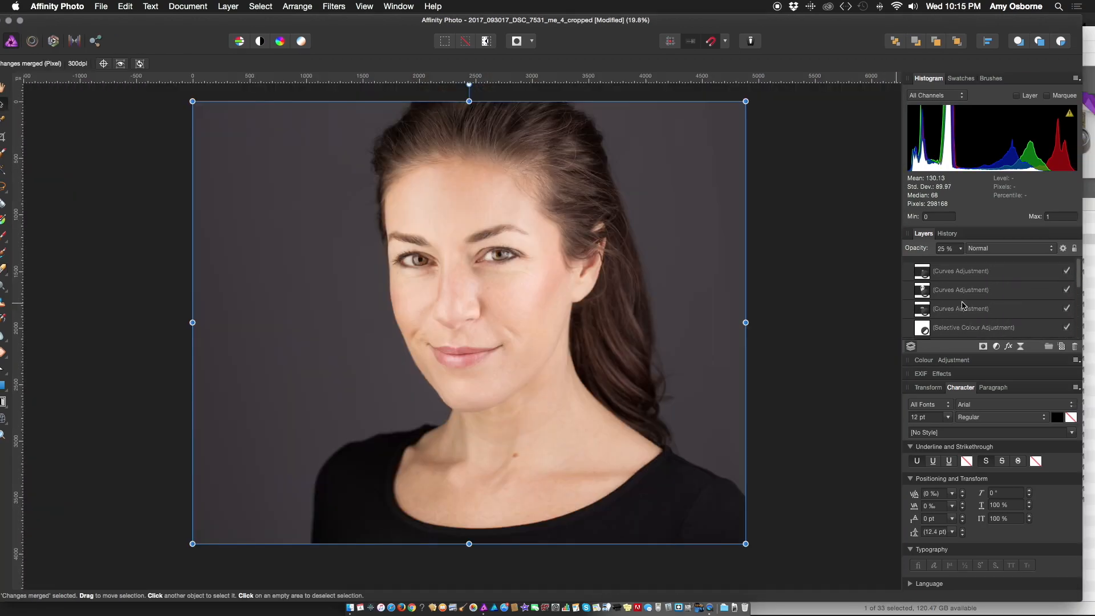
{"action": "left_click", "coordinate": [954, 267], "text": "shift"}
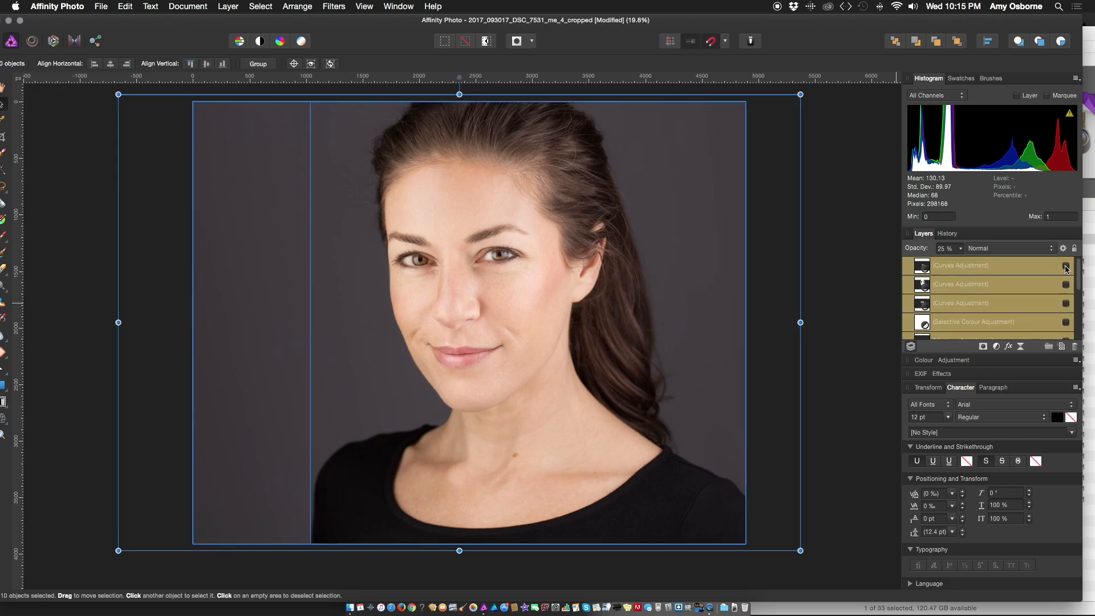
{"action": "left_click", "coordinate": [1066, 267]}
{"action": "left_click", "coordinate": [1066, 266]}
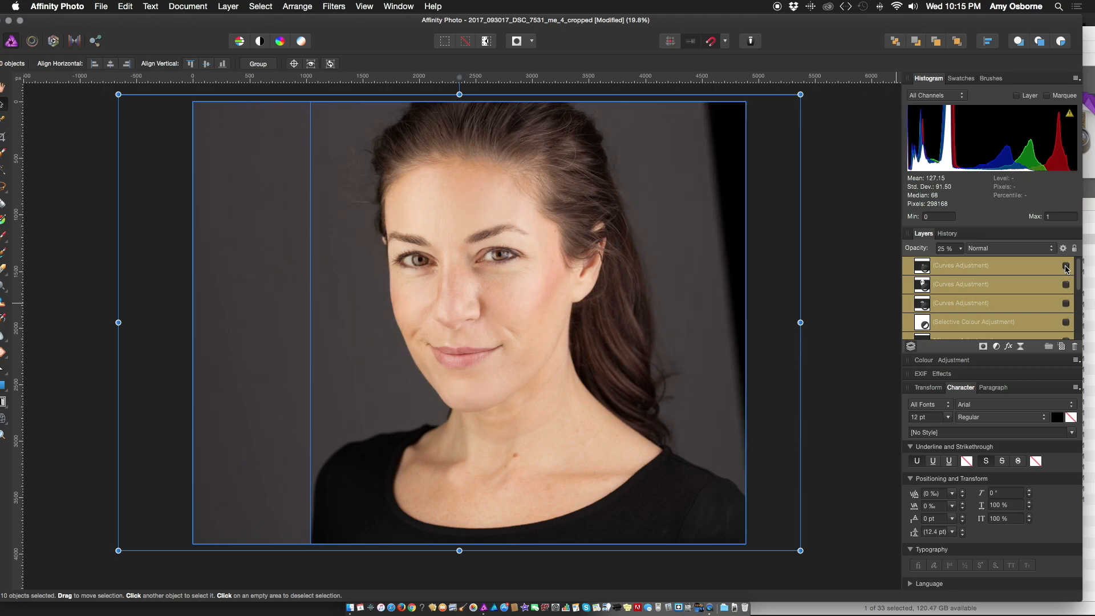